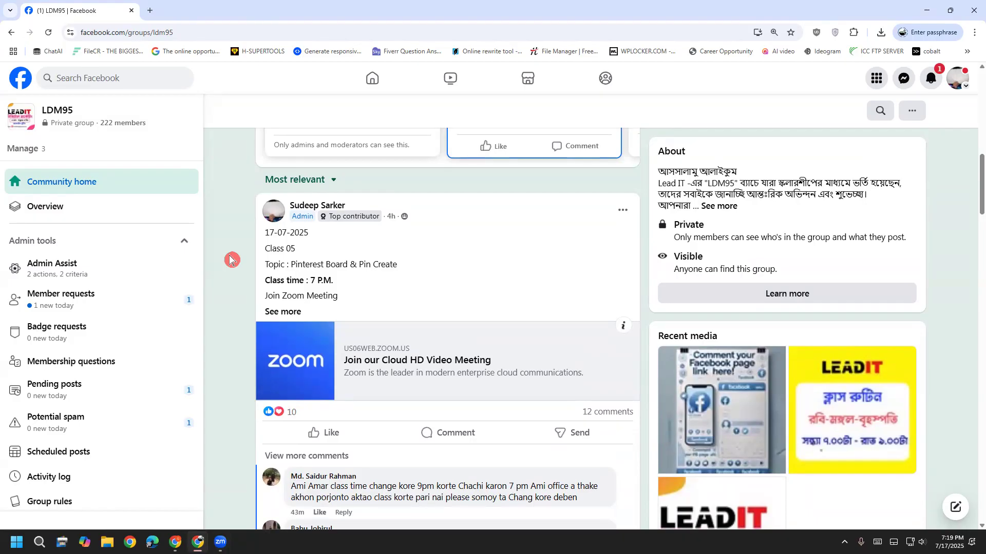
# Open pinterest.com in a new browser tab.
pyautogui.click(150, 8)
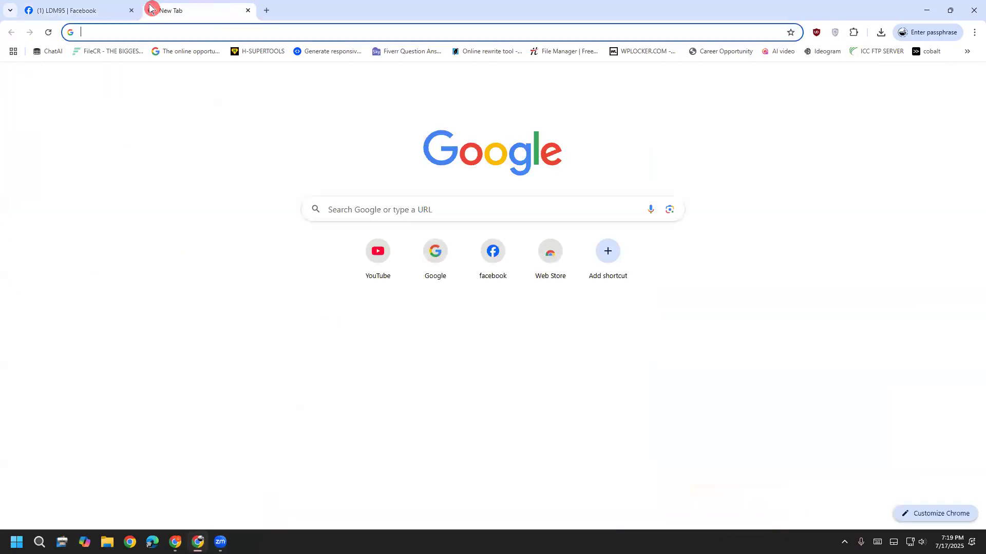
pyautogui.click(162, 37)
pyautogui.write('p')
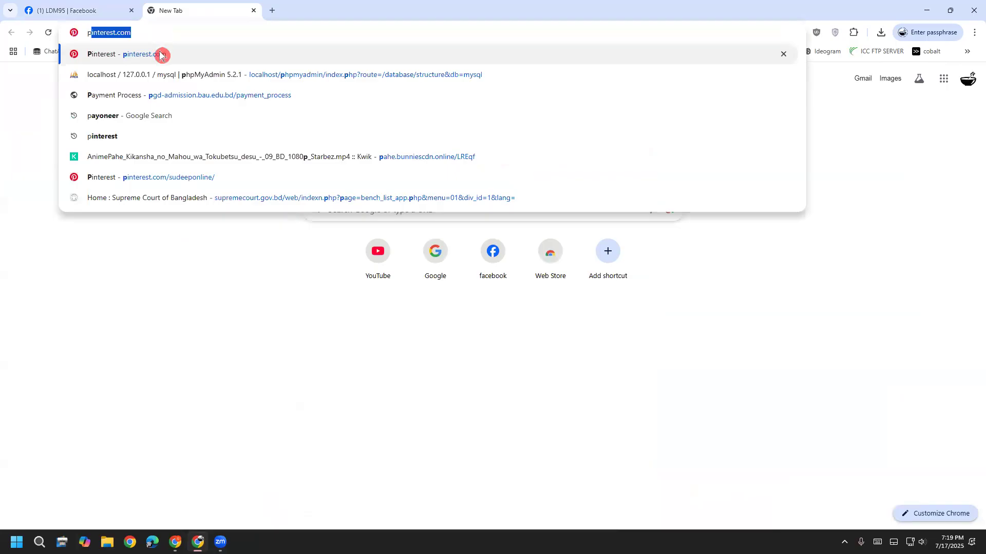
pyautogui.click(161, 55)
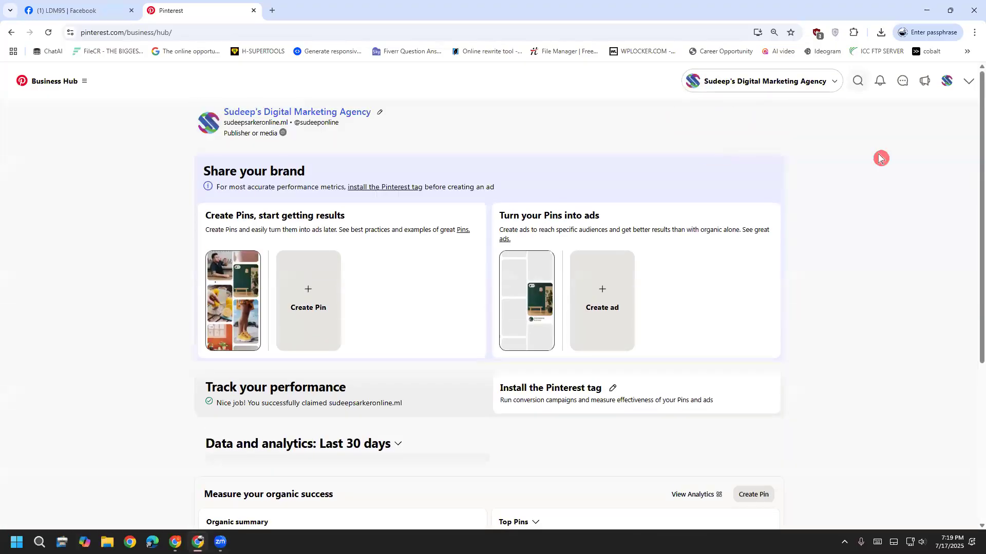
pyautogui.moveTo(89, 67); pyautogui.dragTo(104, 8)
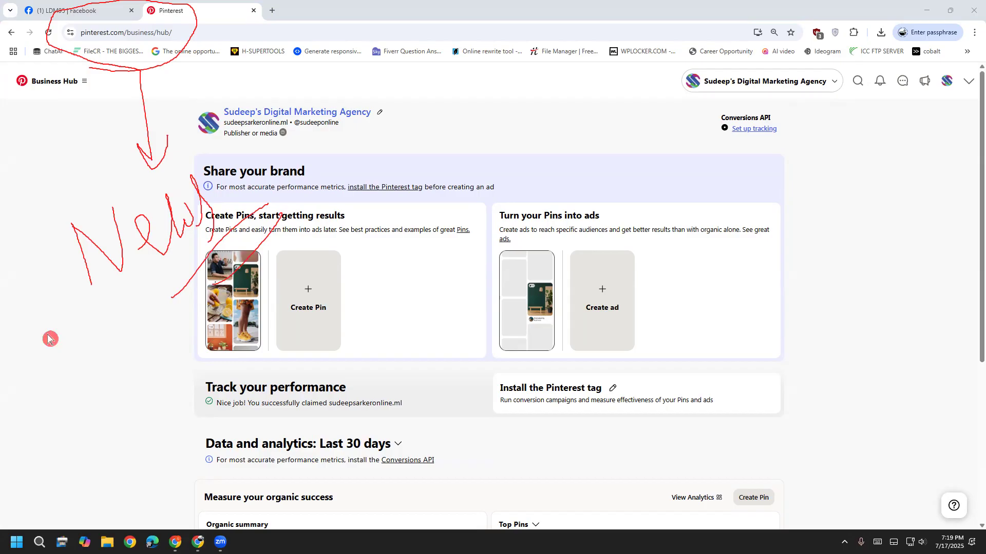
pyautogui.moveTo(197, 237)
pyautogui.mouseDown()
pyautogui.moveTo(327, 200)
pyautogui.moveTo(818, 126)
pyautogui.moveTo(939, 91)
pyautogui.mouseUp()
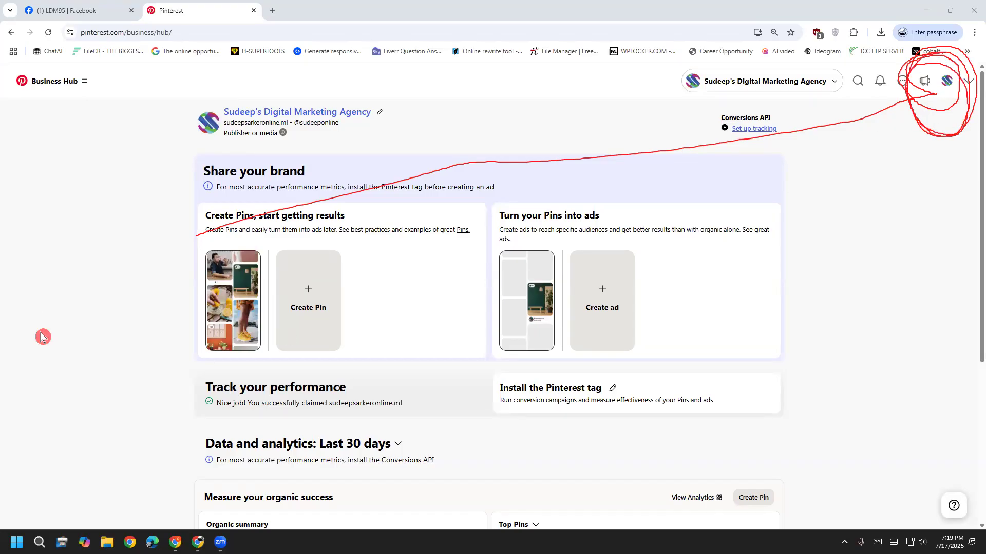
# Open the agency's own Pinterest profile and look through its created pins.
pyautogui.click(947, 82)
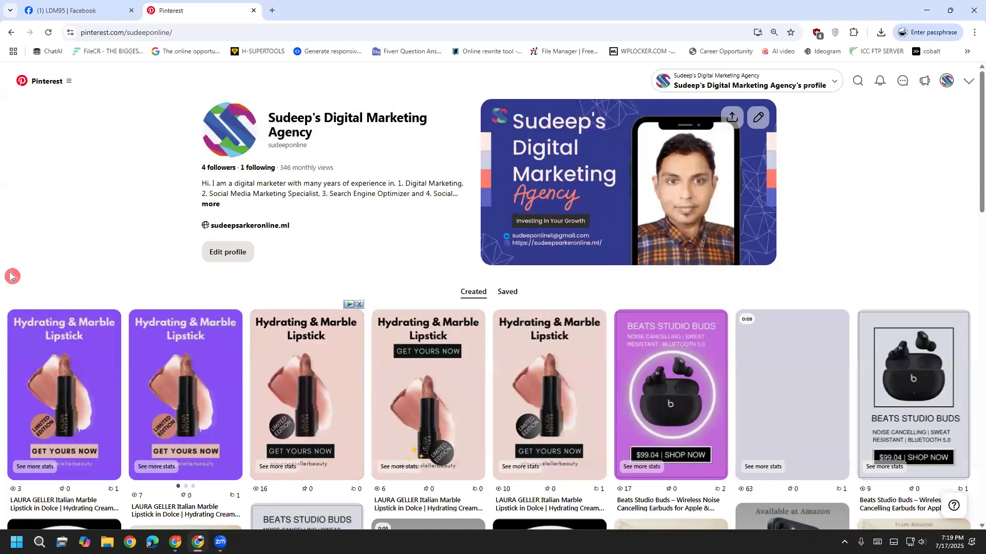
pyautogui.scroll(-2, 96, 198)
pyautogui.scroll(-3, 95, 198)
pyautogui.scroll(4, 185, 391)
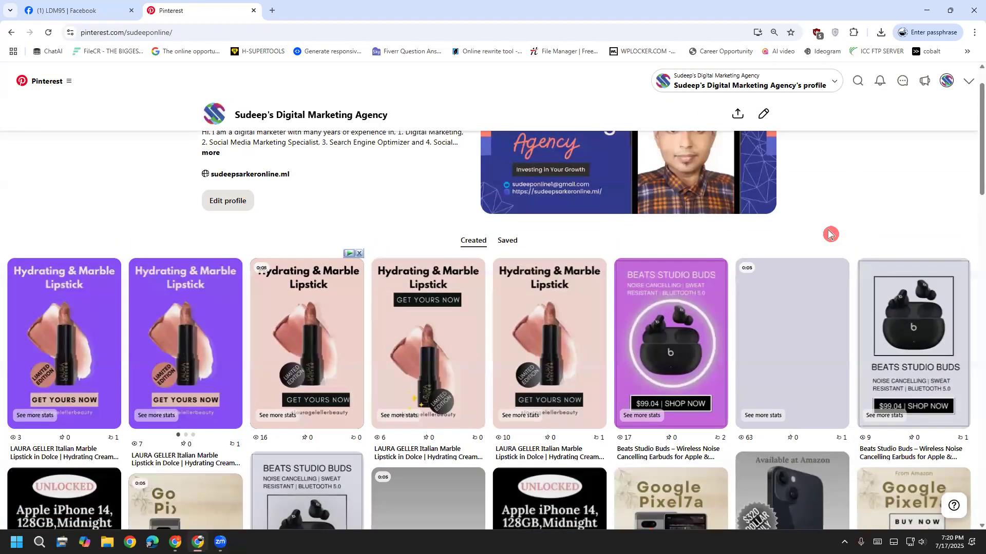
pyautogui.scroll(-3, 801, 238)
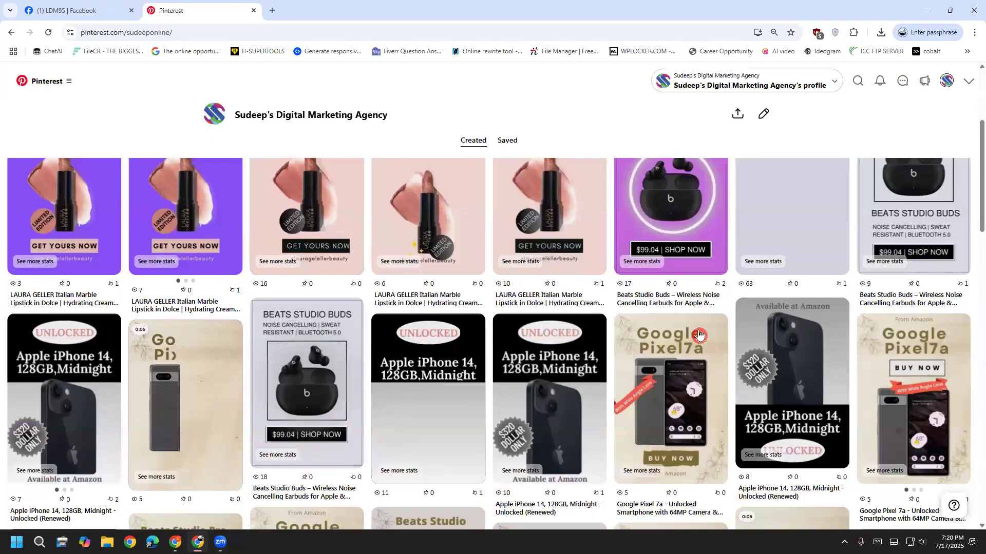
pyautogui.scroll(-2, 698, 334)
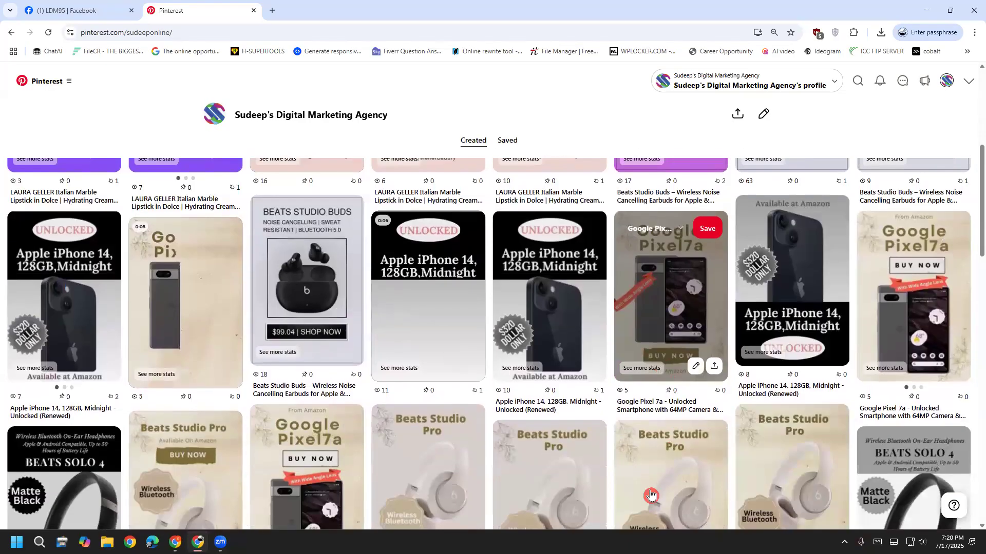
# View the static Apple iPhone 14 Midnight pin and explore visually similar pins, then return to the profile.
pyautogui.click(584, 331)
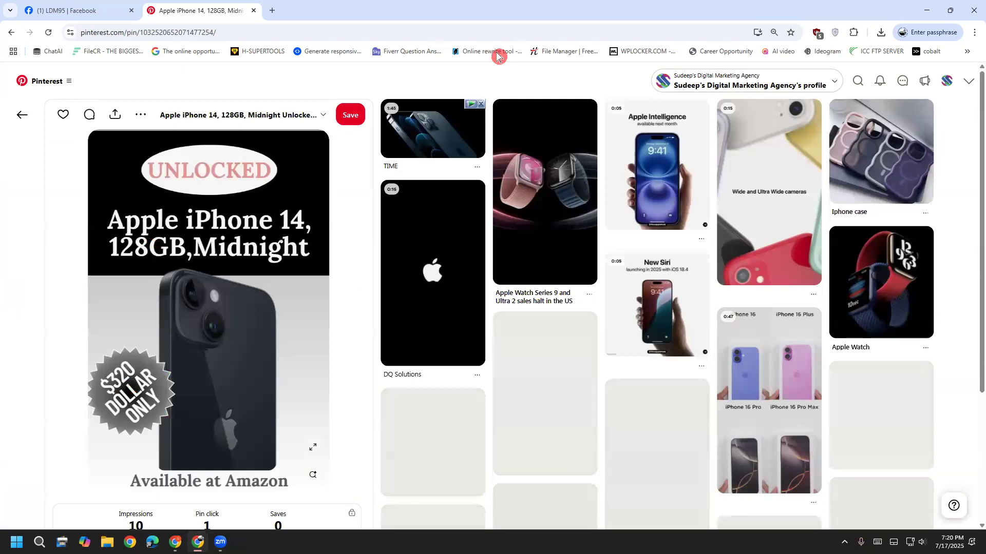
pyautogui.moveTo(246, 292); pyautogui.dragTo(244, 349)
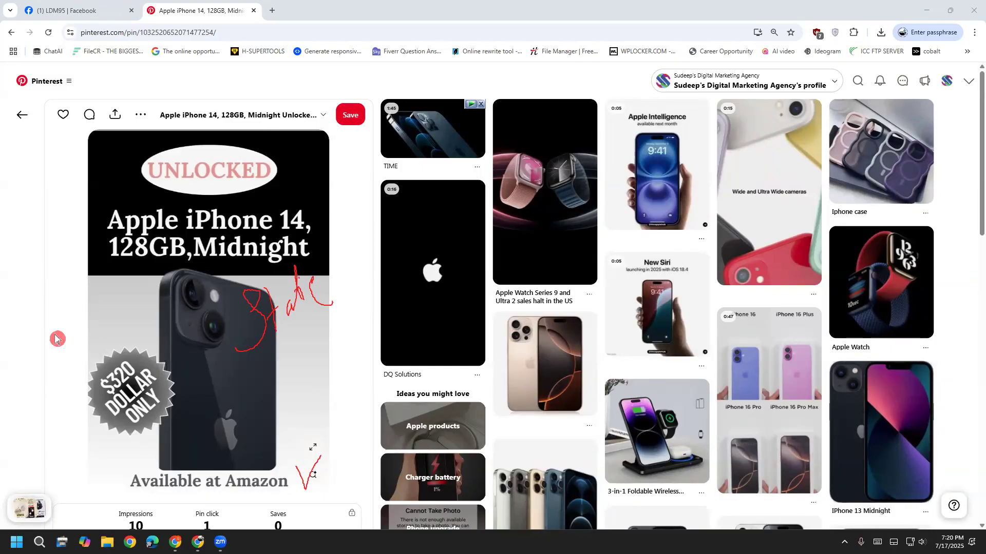
pyautogui.press('Escape')
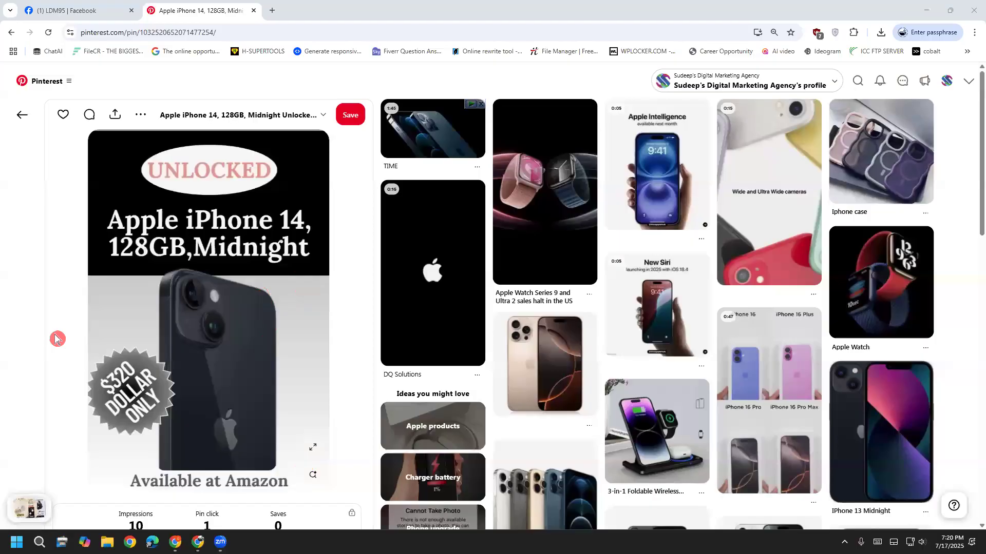
pyautogui.click(313, 474)
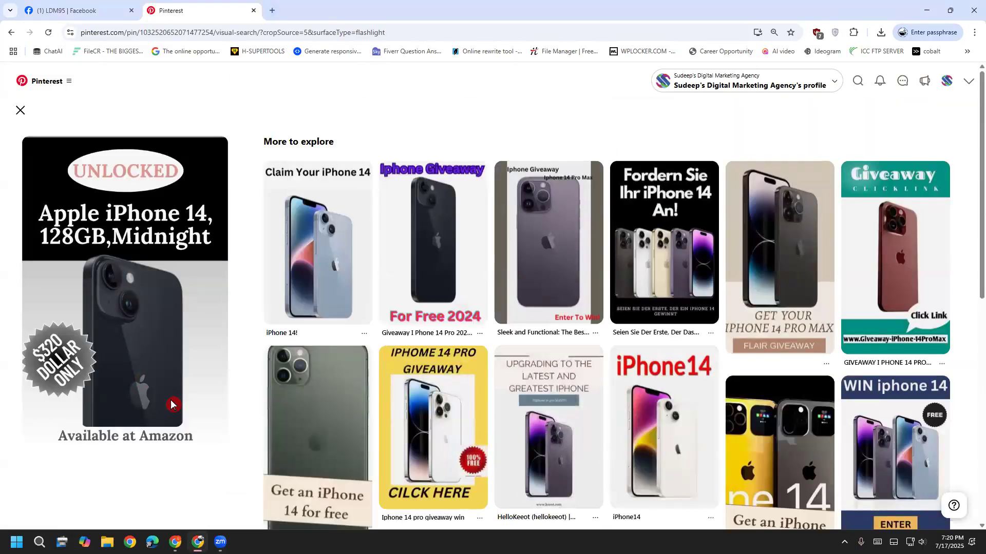
pyautogui.click(188, 415)
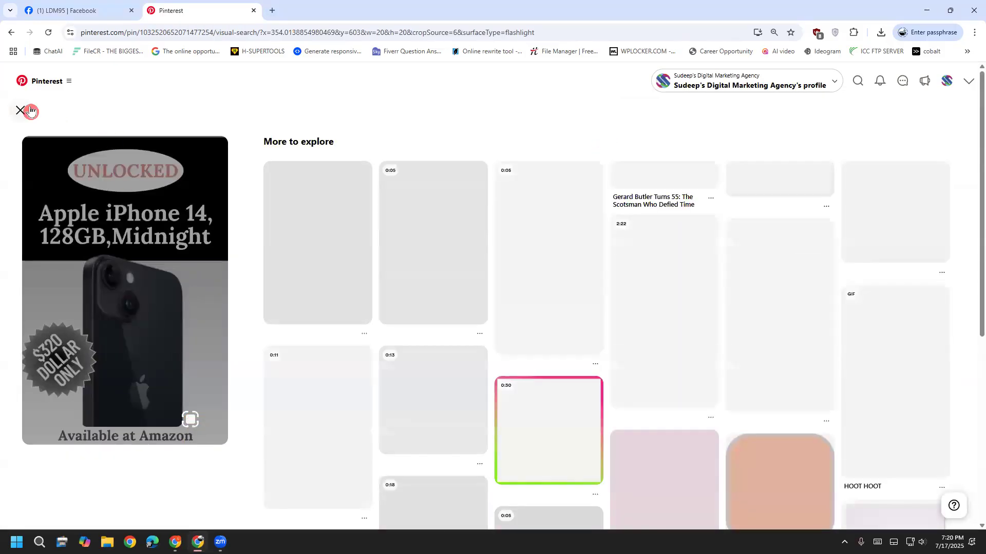
pyautogui.click(30, 111)
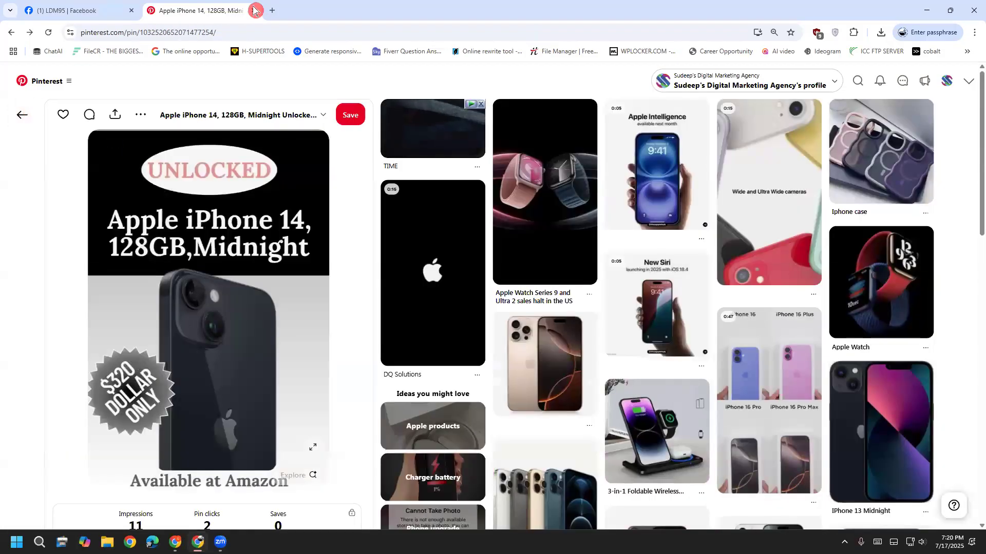
pyautogui.click(21, 119)
# View the pink Hydrating & Marble Lipstick pin and explore visually similar pins, then go back to the pin.
pyautogui.scroll(-4, 544, 318)
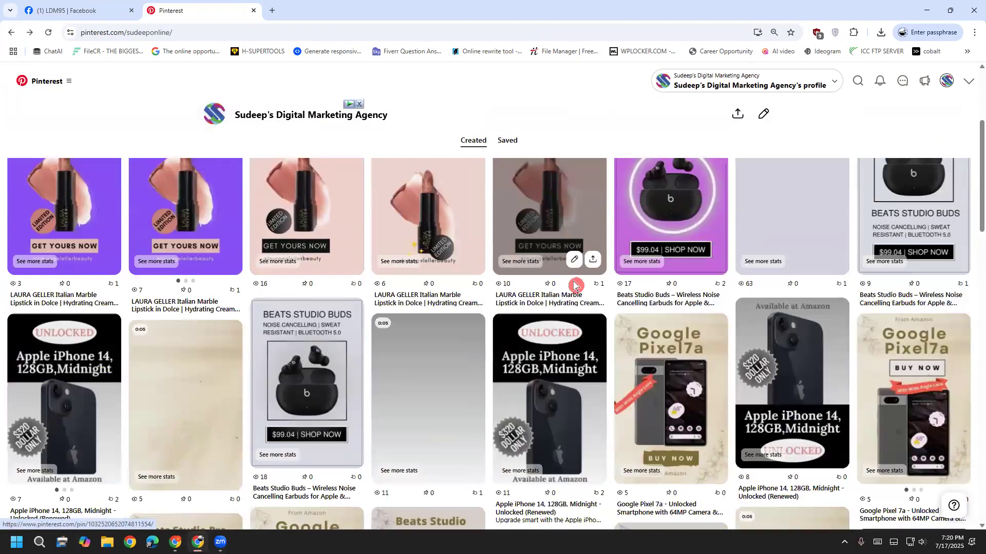
pyautogui.click(539, 228)
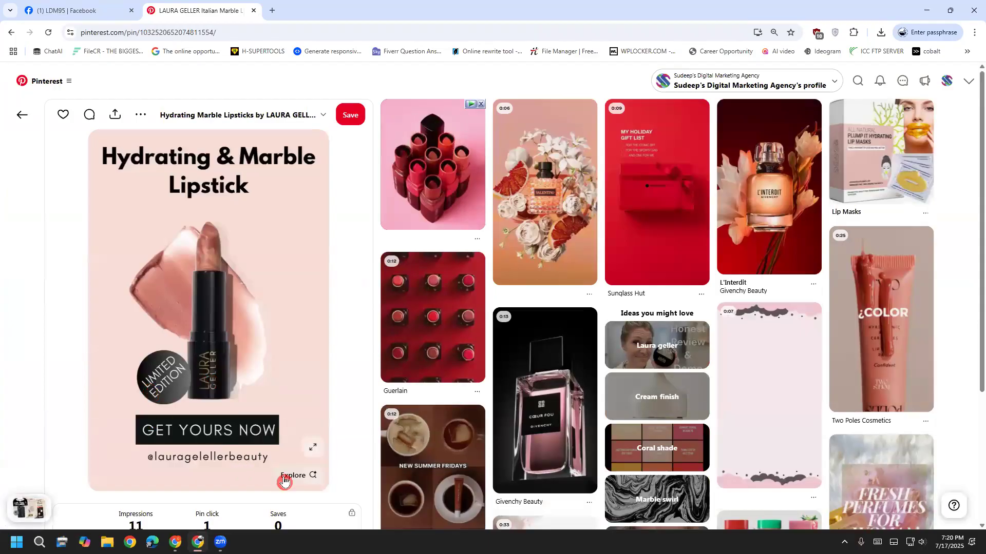
pyautogui.click(312, 474)
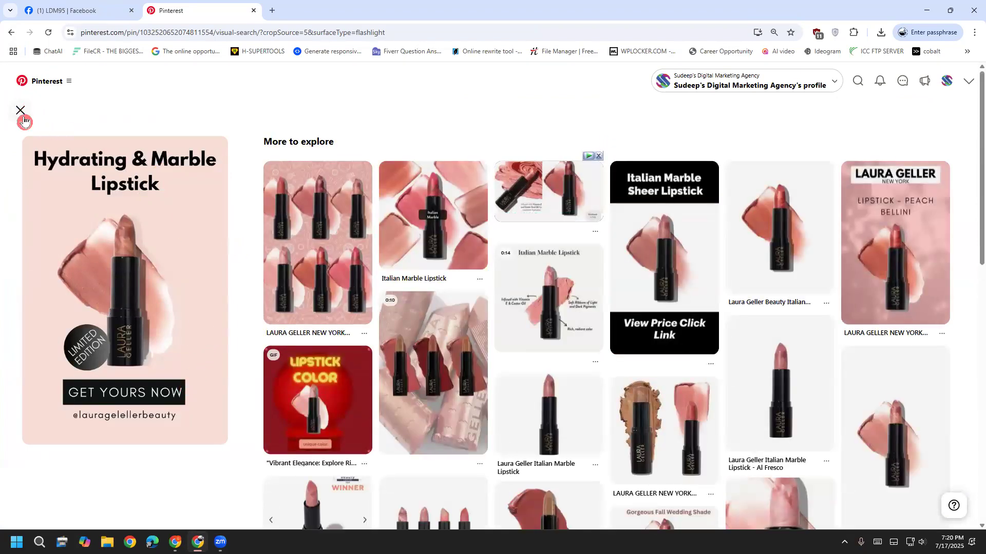
pyautogui.click(22, 119)
# Examine the lipstick pin's stats, title and full description, then return to the profile.
pyautogui.scroll(-3, 345, 324)
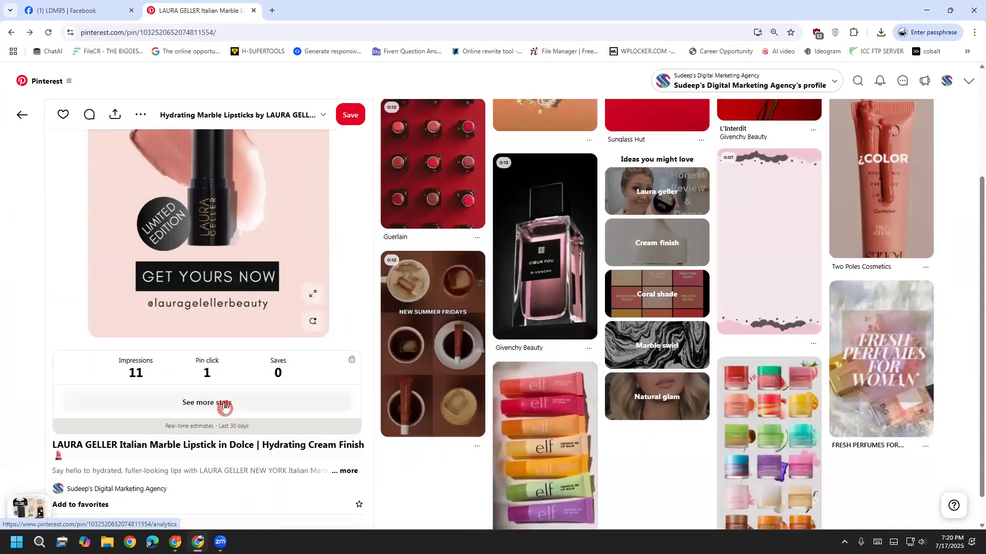
pyautogui.scroll(-1, 220, 411)
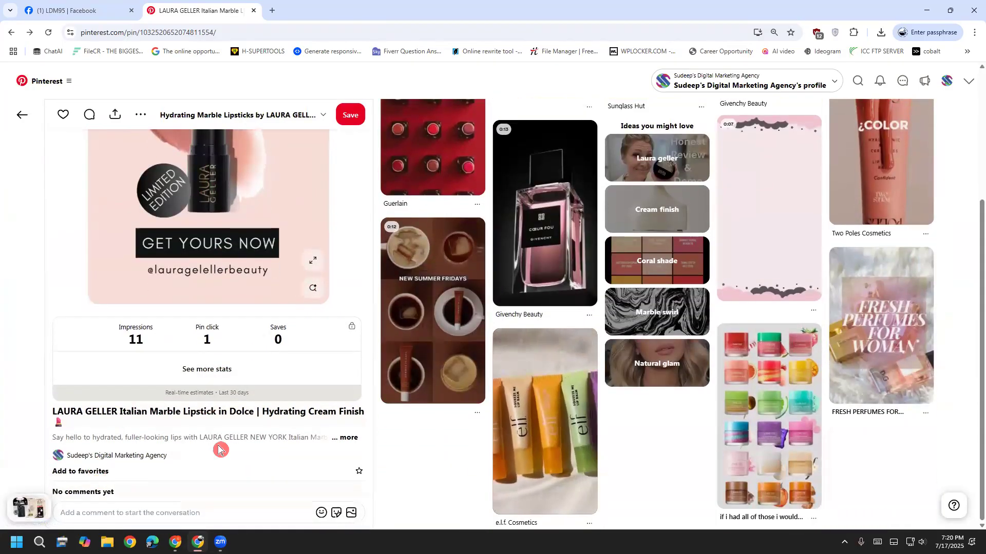
pyautogui.click(351, 443)
pyautogui.scroll(-1, 217, 455)
pyautogui.scroll(5, 175, 432)
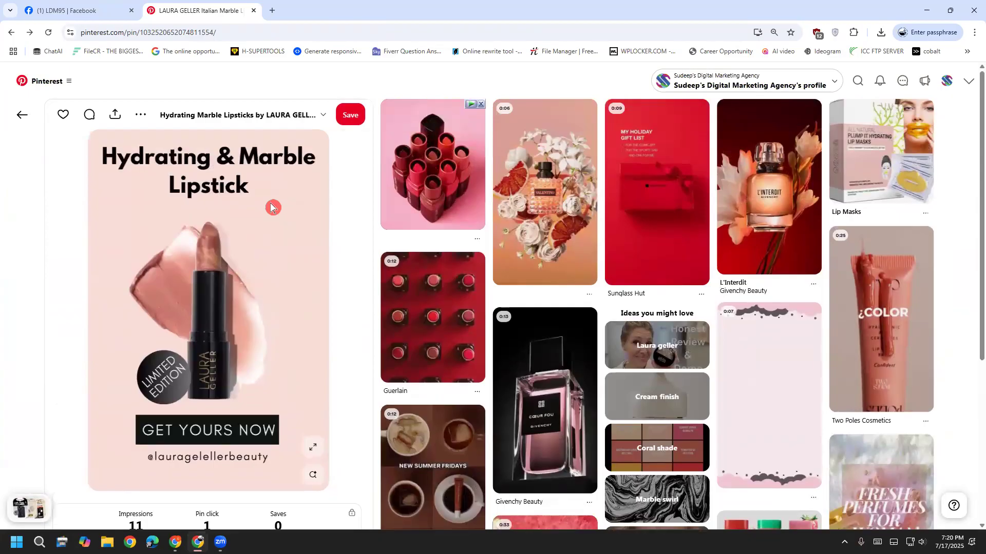
pyautogui.click(21, 116)
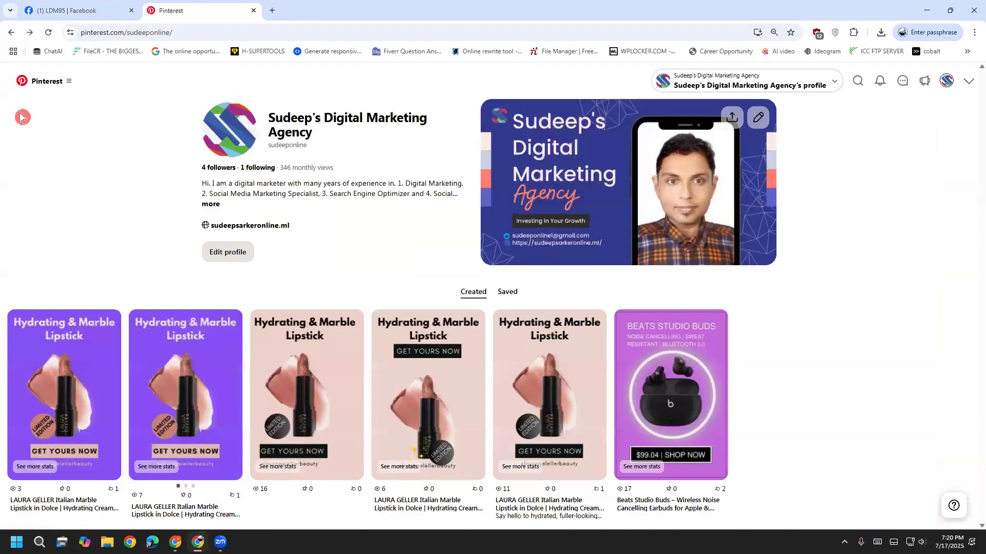
# View the Google Pixel 7a carousel pin and check its linked Amazon product page, then return to the profile.
pyautogui.scroll(-5, 192, 371)
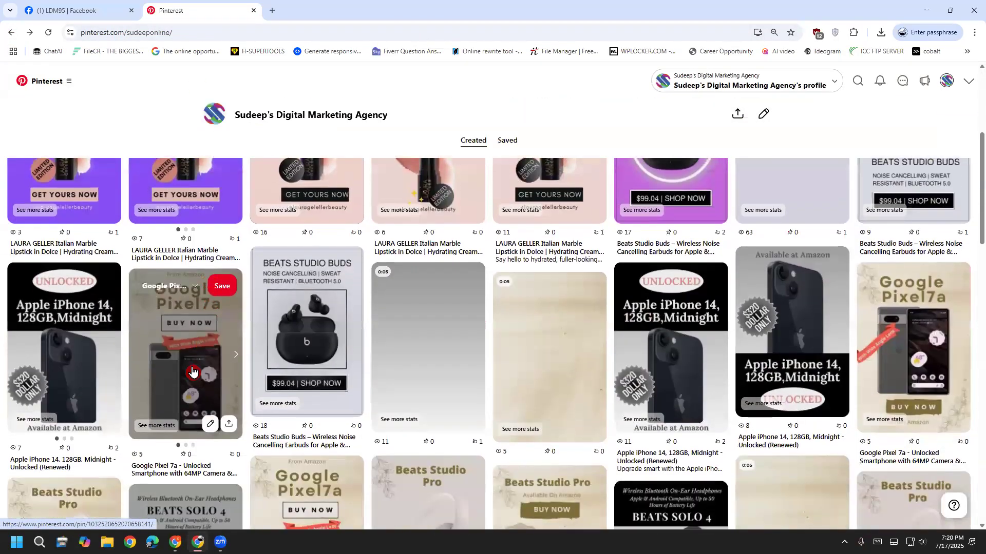
pyautogui.click(192, 370)
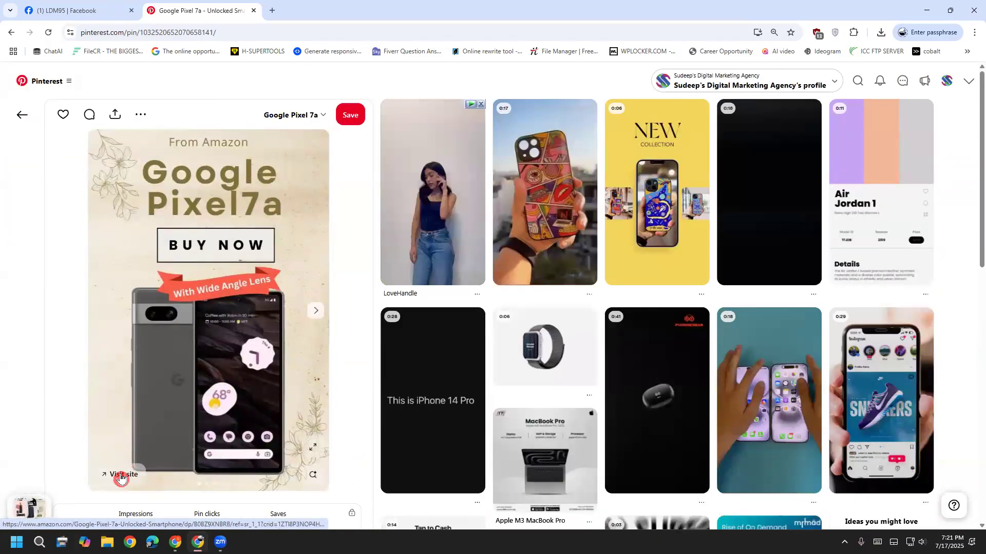
pyautogui.click(121, 474)
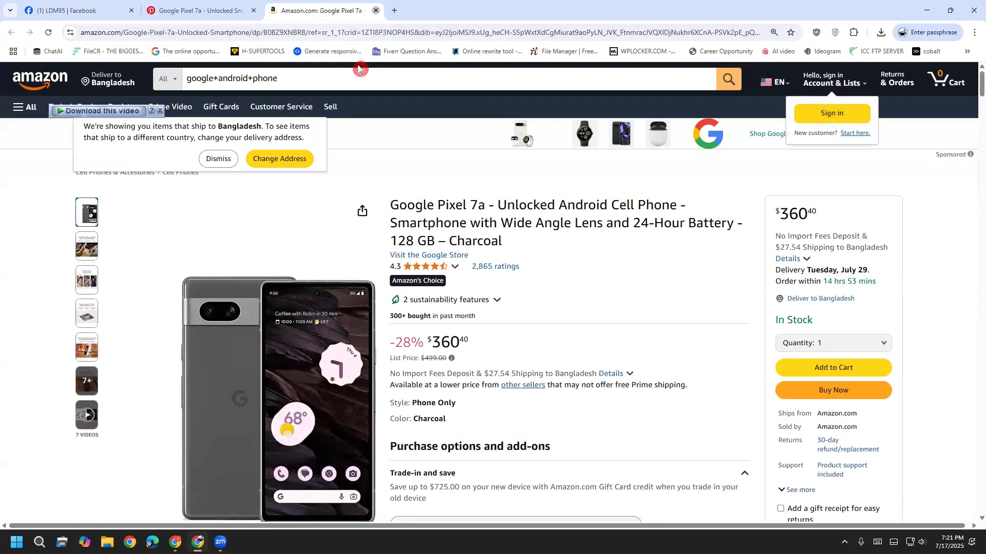
pyautogui.click(376, 10)
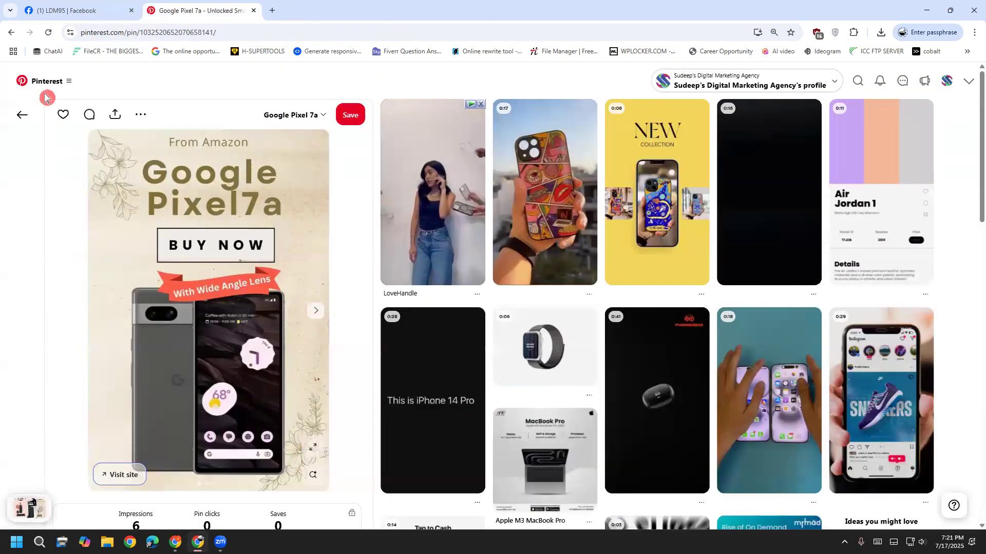
pyautogui.click(20, 111)
# View the Beats Studio Pro video pin and check its linked Amazon product page, then return to the profile.
pyautogui.scroll(-10, 308, 257)
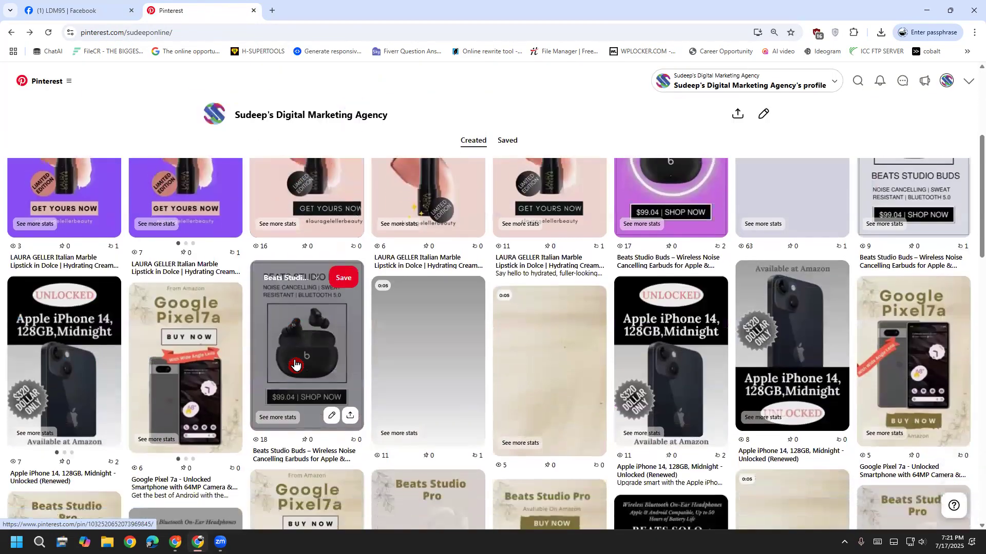
pyautogui.scroll(-1, 566, 420)
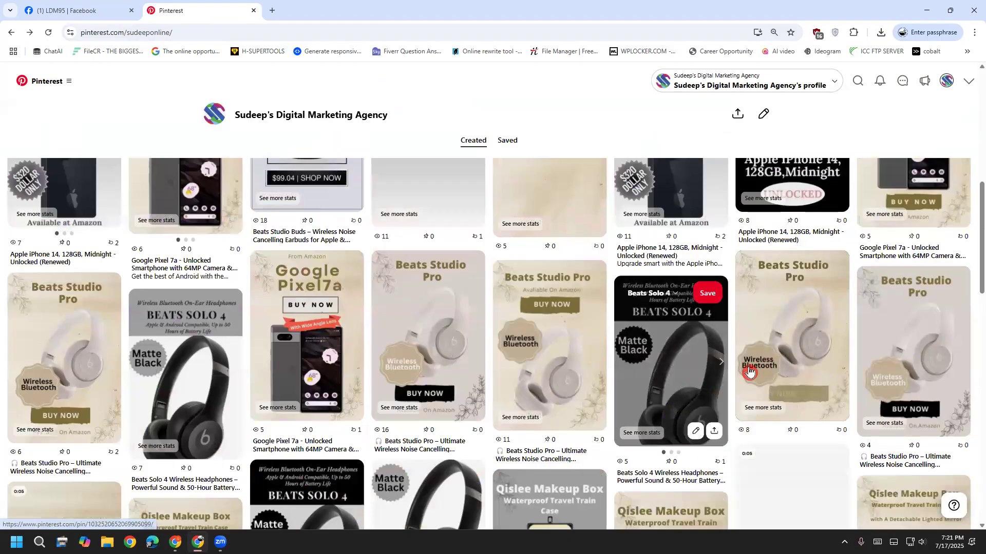
pyautogui.click(765, 337)
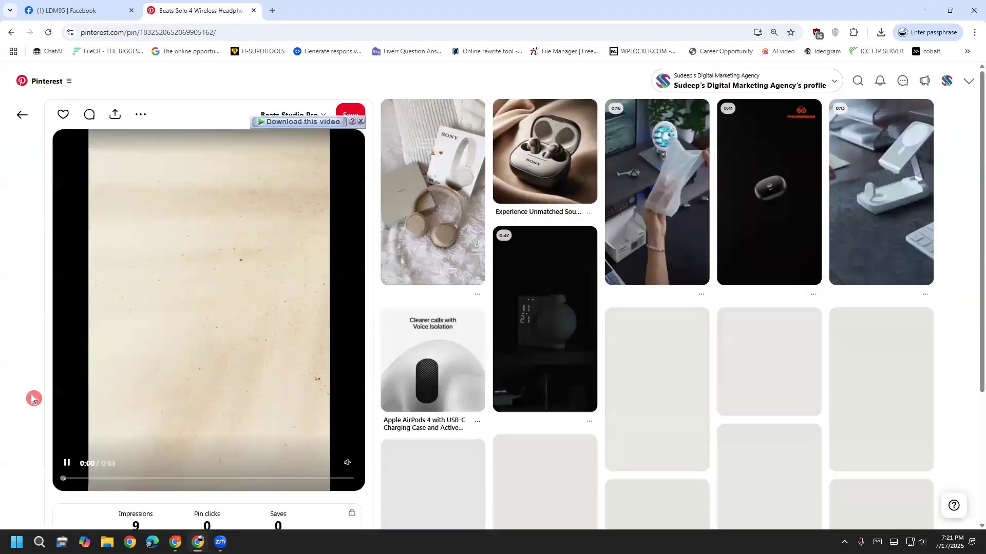
pyautogui.scroll(-2, 35, 397)
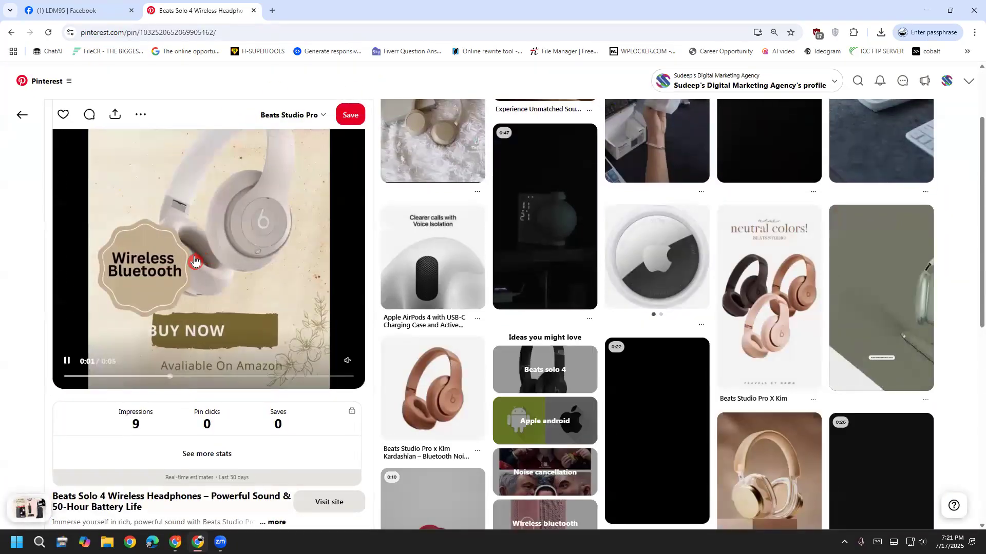
pyautogui.scroll(-2, 68, 334)
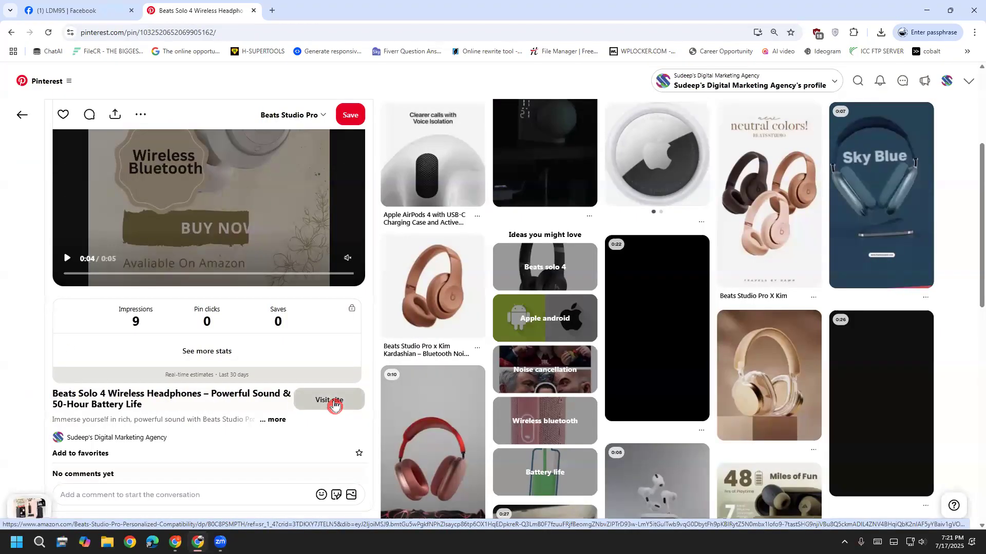
pyautogui.click(335, 405)
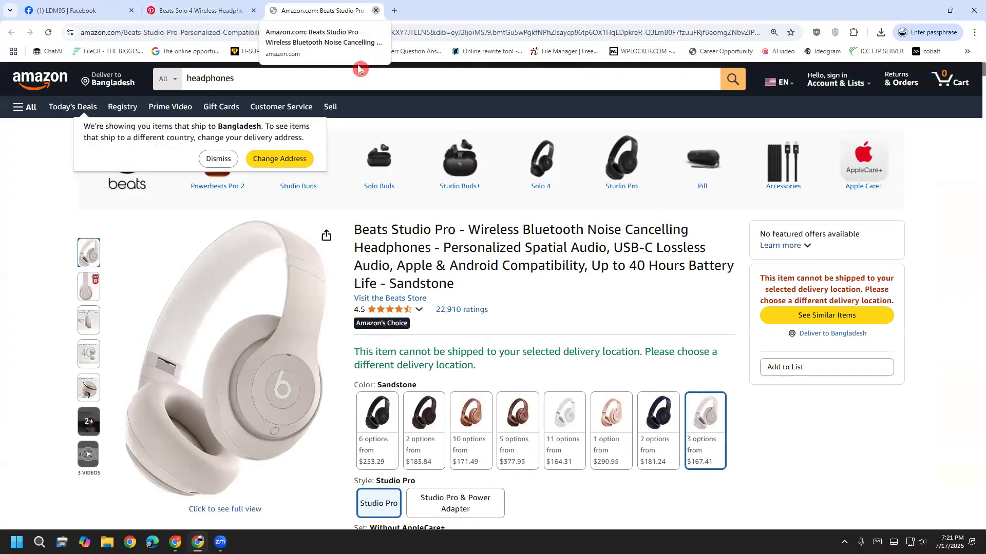
pyautogui.hotkey('ctrl', 'w')
pyautogui.click(21, 117)
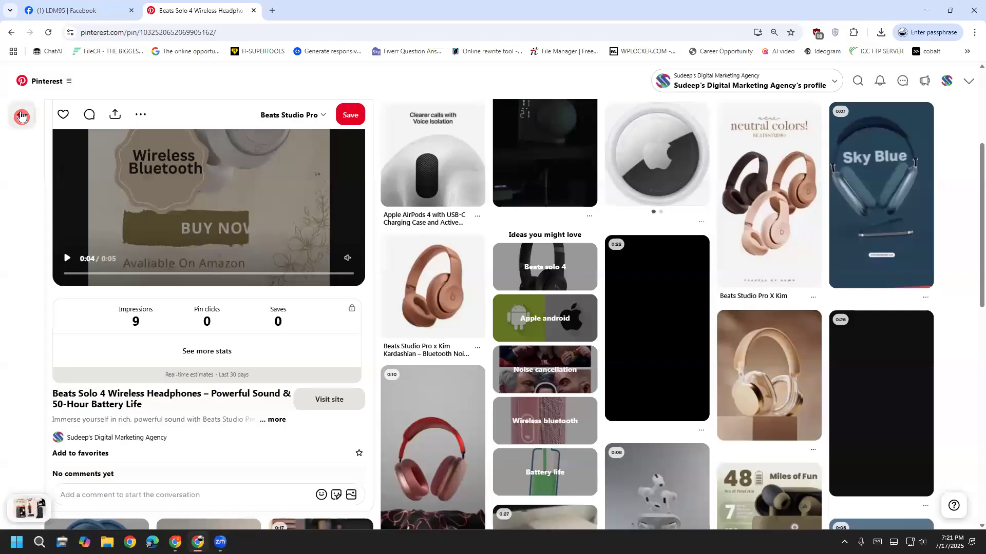
# Browse the created pins on the business profile, then go back to the first row of pins.
pyautogui.scroll(-3, 272, 448)
pyautogui.scroll(-5, 271, 448)
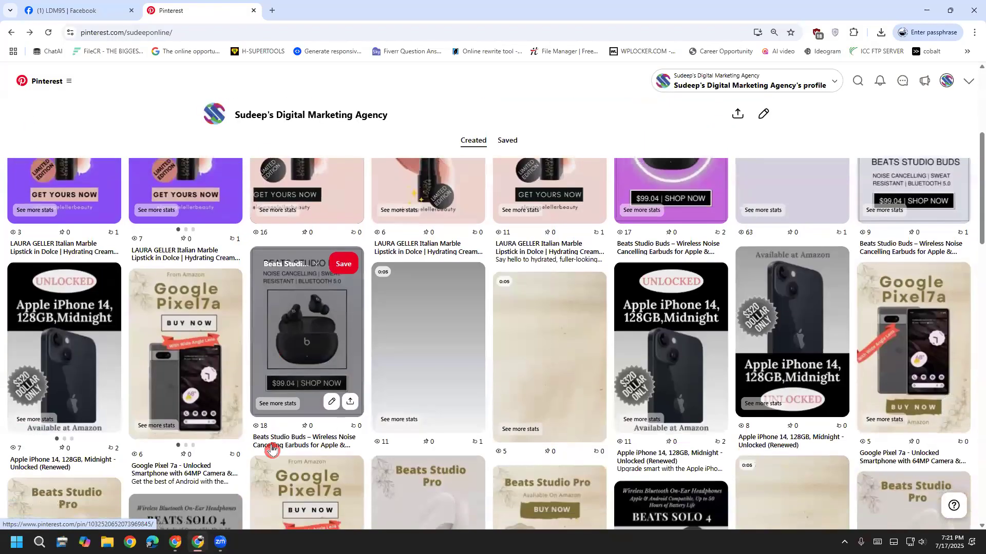
pyautogui.scroll(-2, 275, 471)
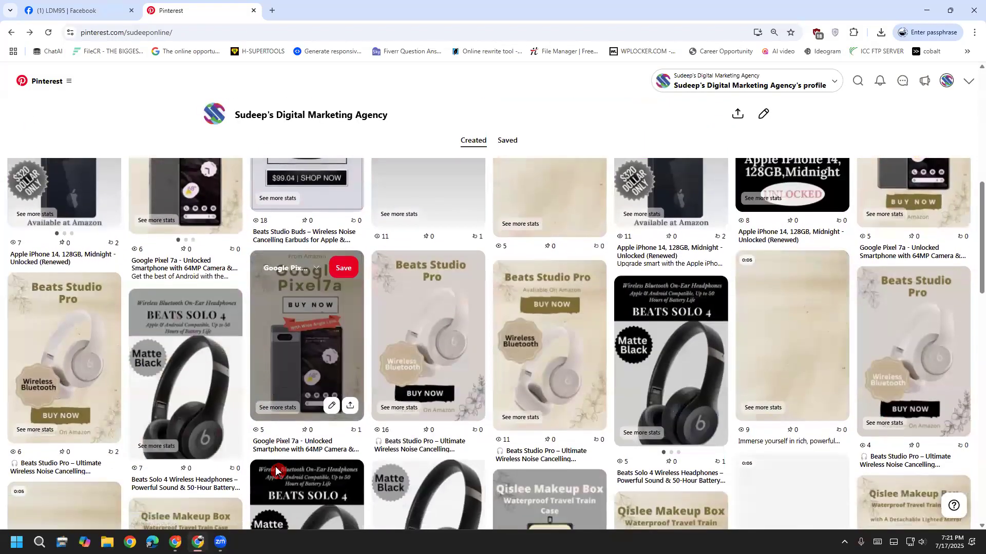
pyautogui.scroll(-3, 550, 390)
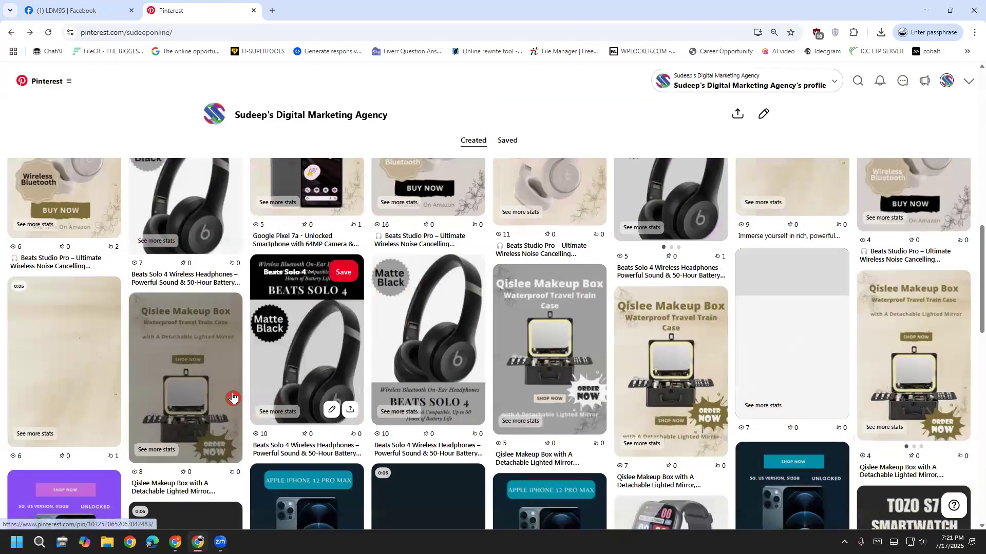
pyautogui.scroll(1, 233, 398)
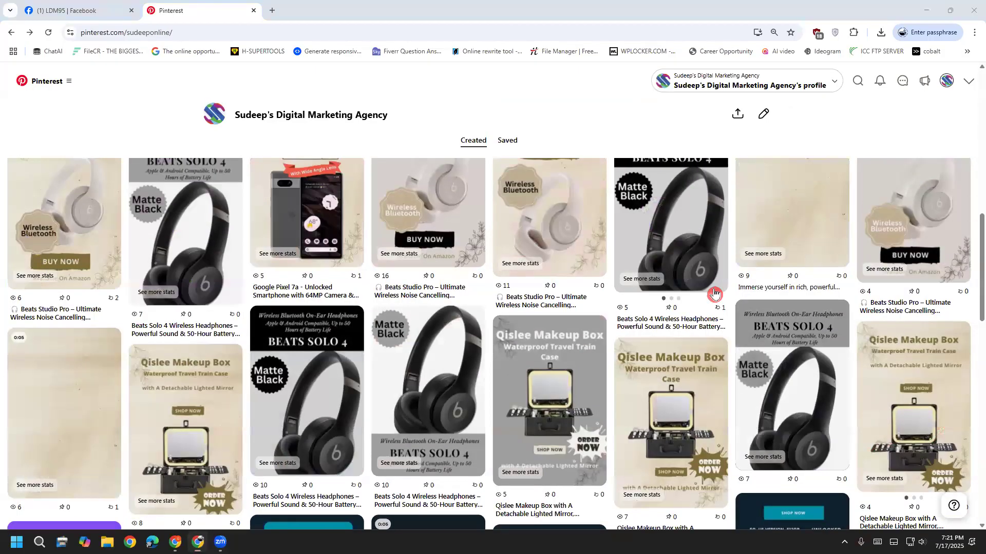
pyautogui.scroll(10, 713, 293)
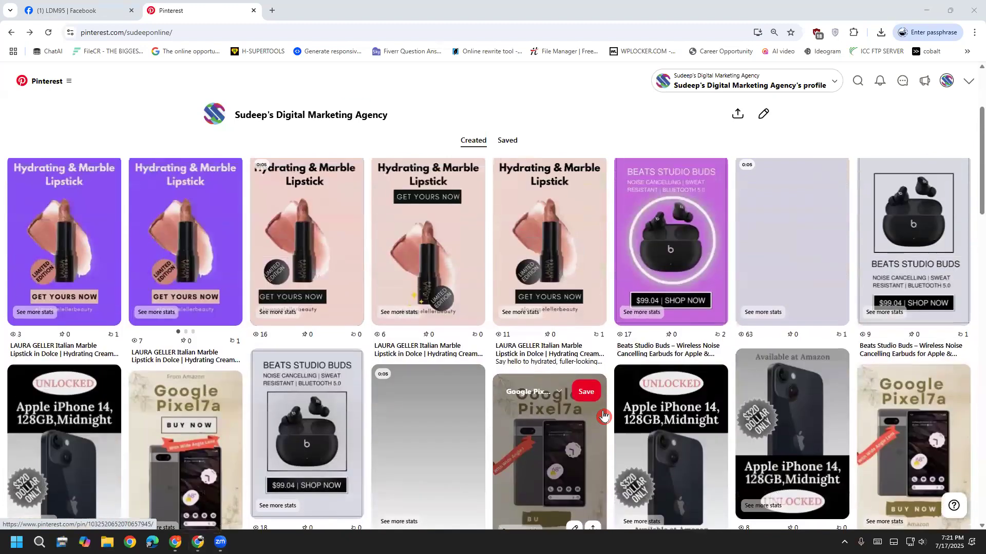
pyautogui.scroll(-2, 604, 417)
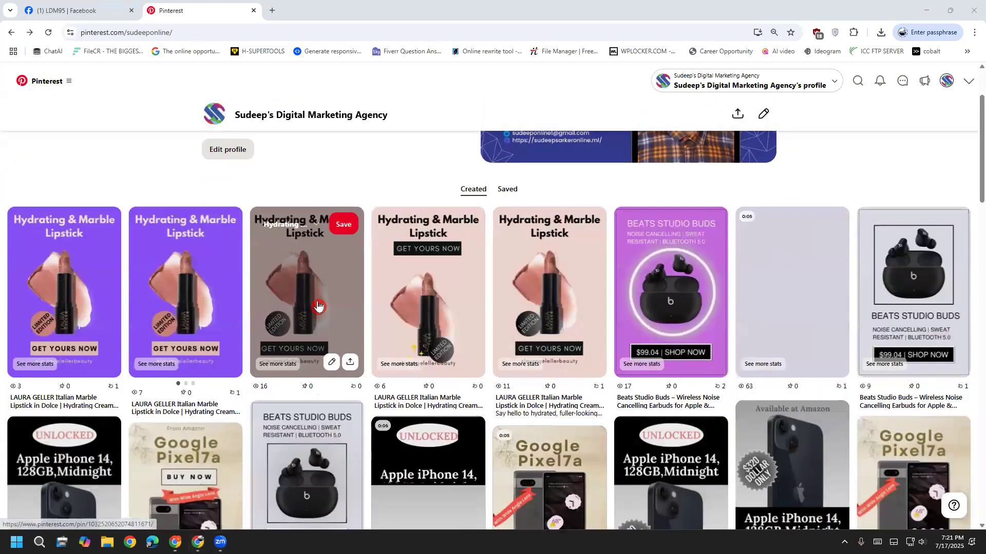
# Preview the images of the lipstick carousel pin in the profile's pin grid and open that pin.
pyautogui.click(234, 296)
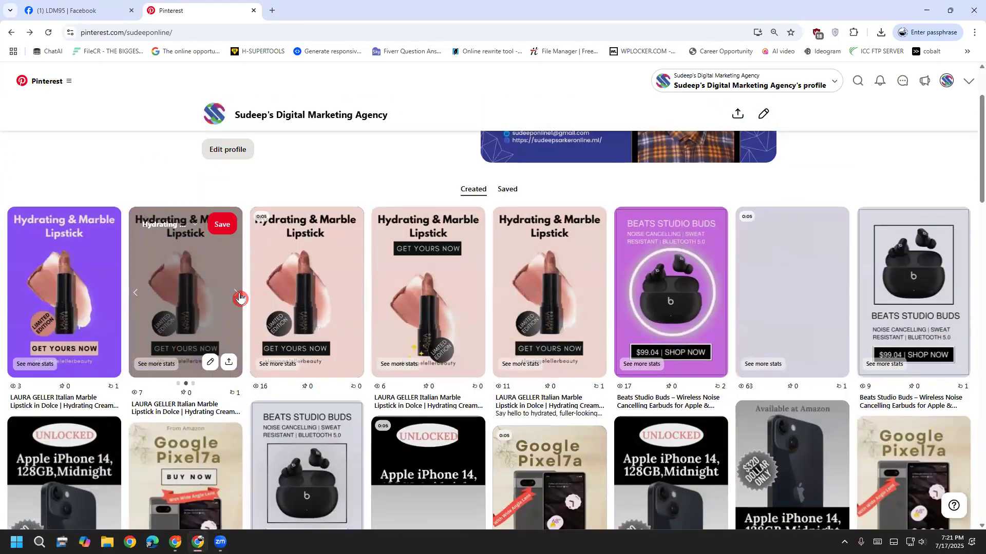
pyautogui.click(236, 296)
pyautogui.click(135, 297)
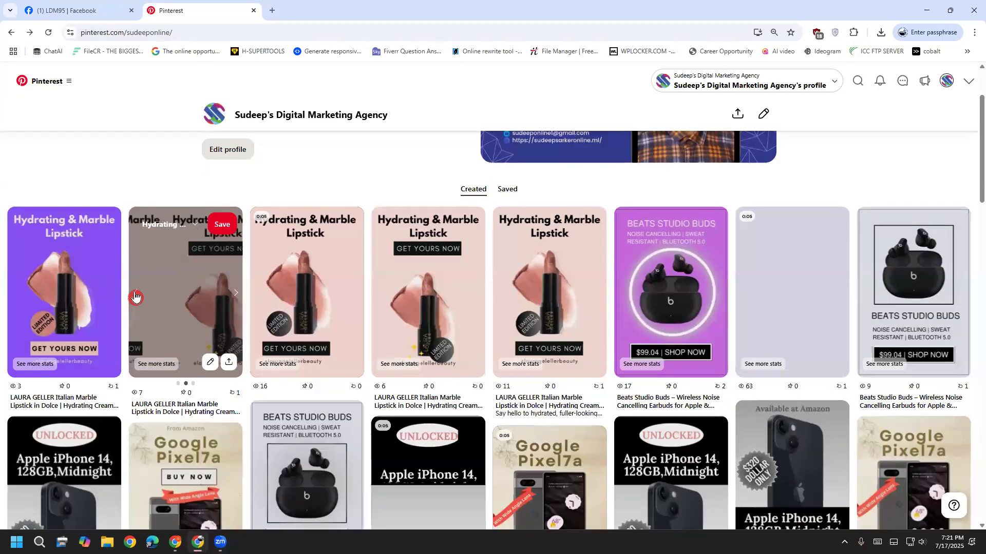
pyautogui.click(135, 297)
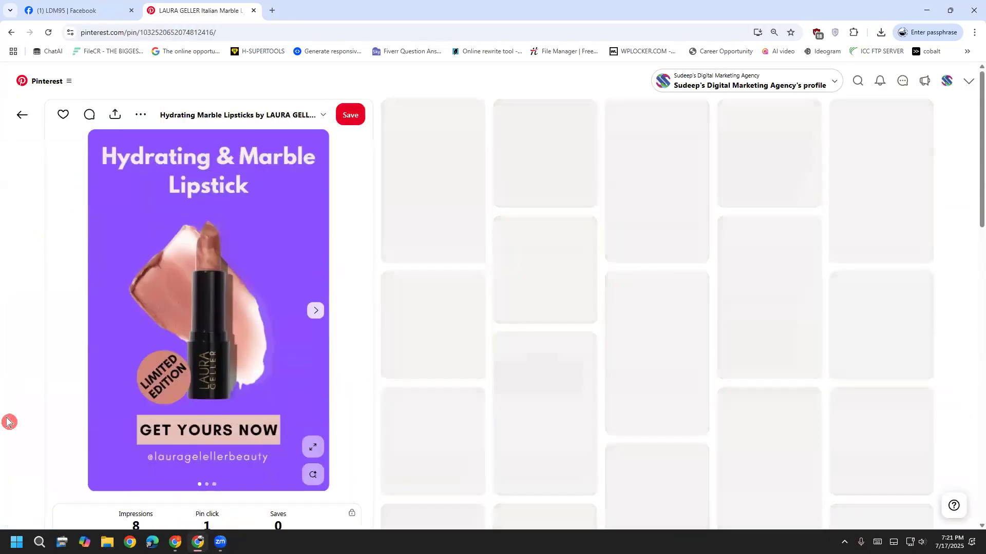
# View all three carousel images on the lipstick pin's page, then return to the first image.
pyautogui.scroll(-3, 10, 408)
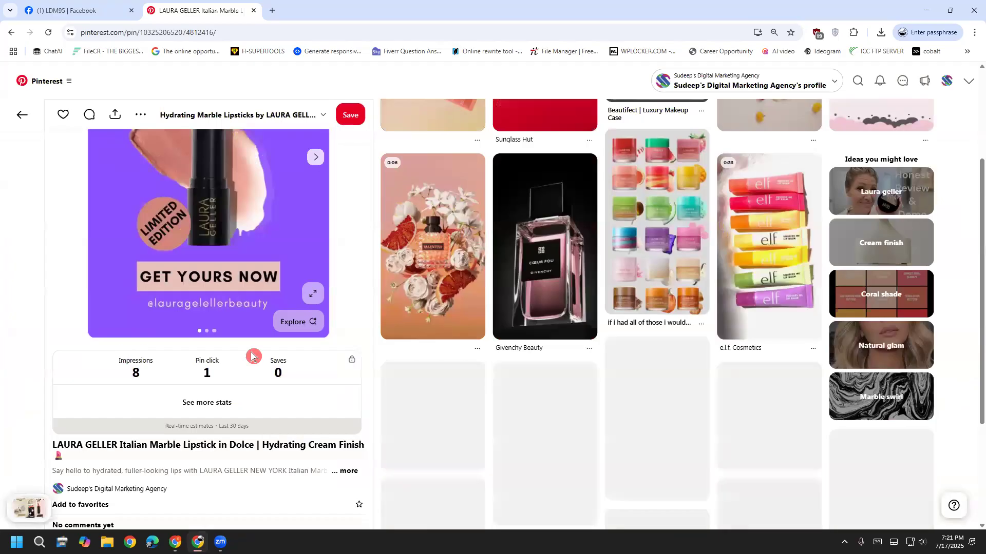
pyautogui.scroll(1, 338, 211)
pyautogui.click(318, 210)
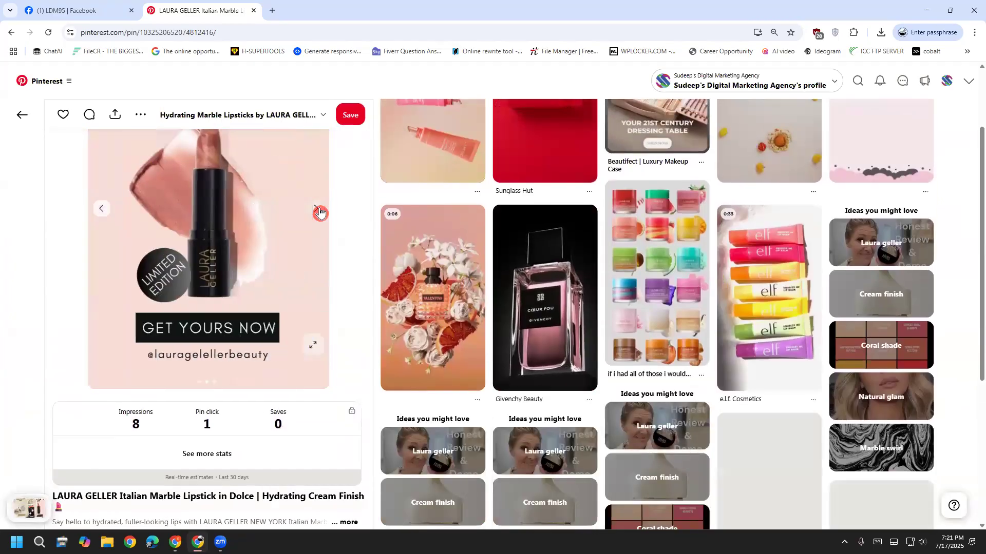
pyautogui.click(318, 212)
pyautogui.scroll(-3, 165, 363)
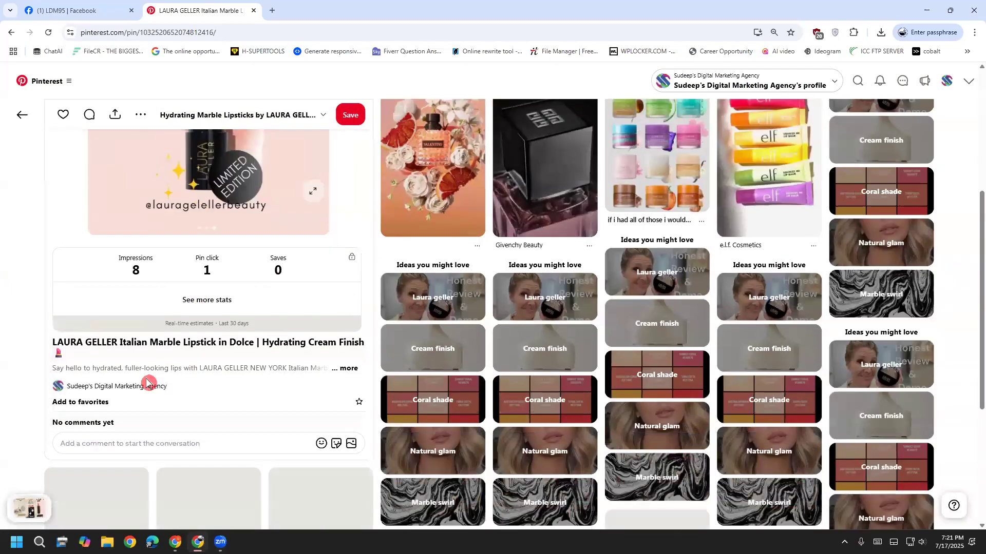
pyautogui.scroll(3, 43, 434)
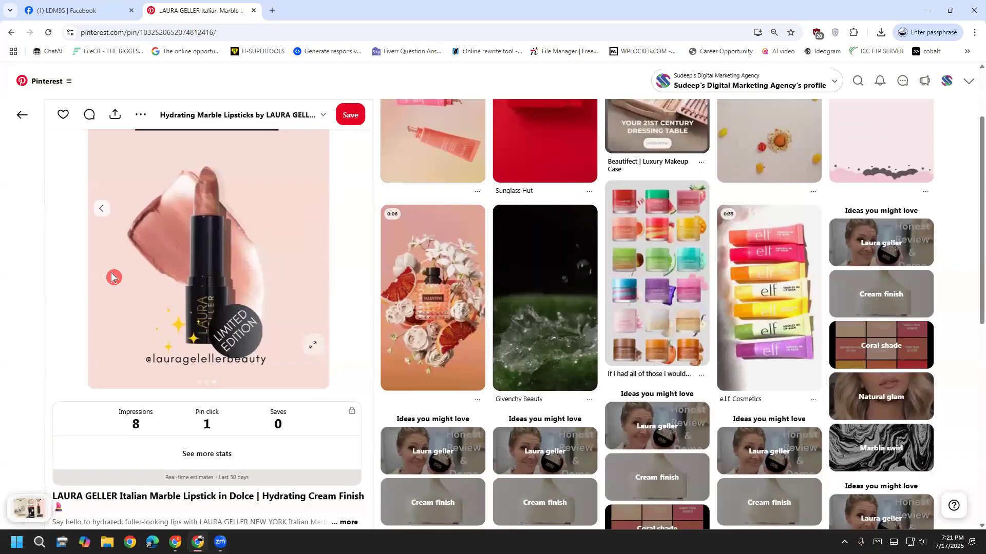
pyautogui.click(104, 213)
pyautogui.click(104, 213)
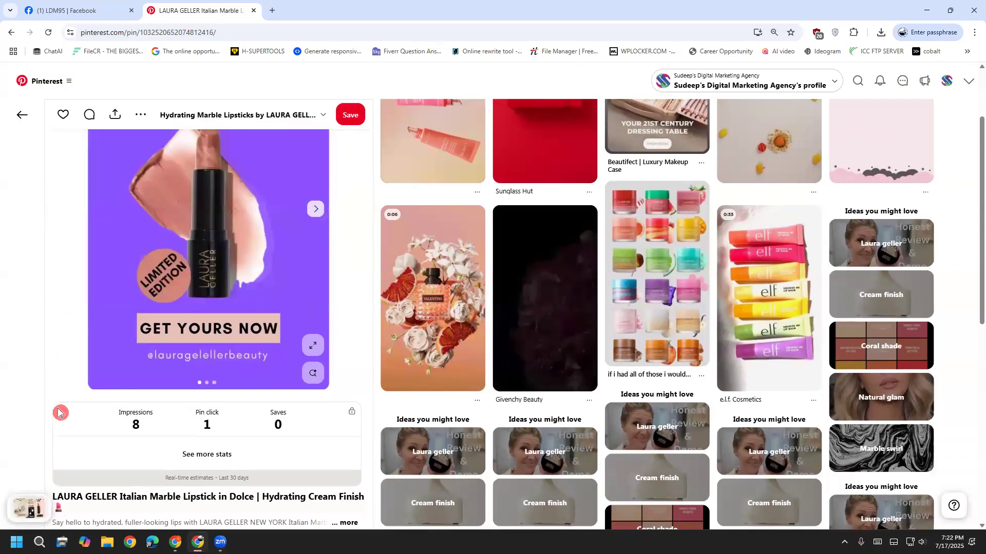
# Examine the carousel pin's stats, title and description, then return to the profile.
pyautogui.scroll(2, 58, 413)
pyautogui.scroll(-5, 77, 405)
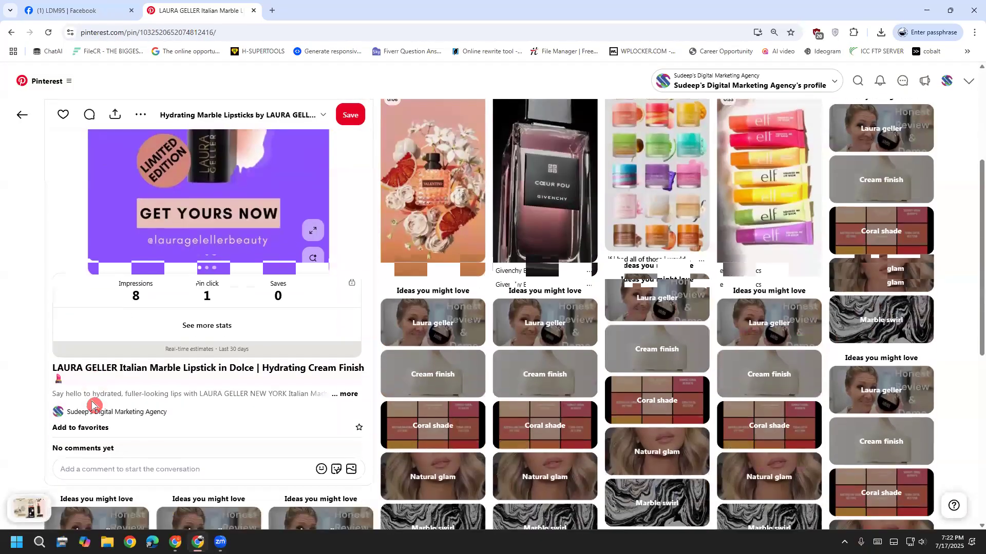
pyautogui.scroll(3, 92, 403)
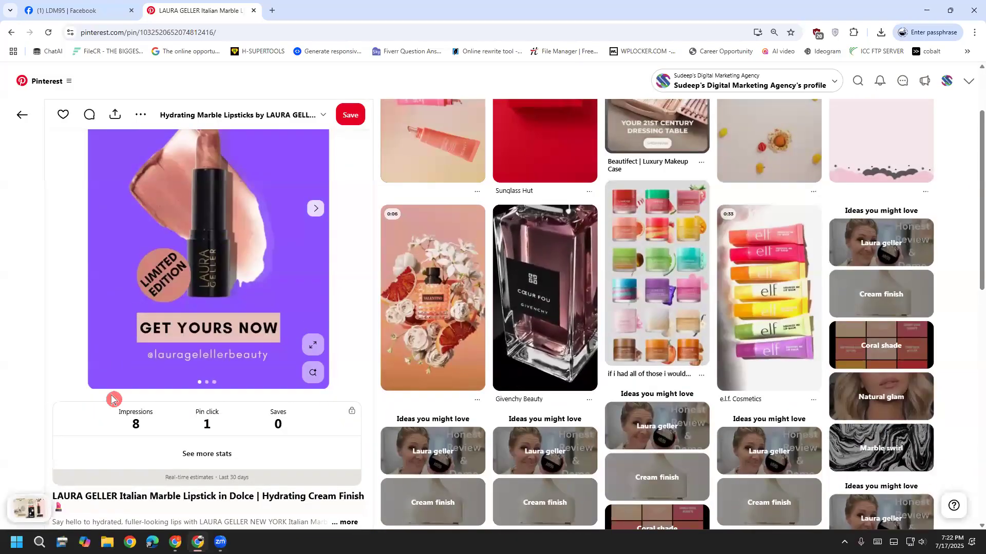
pyautogui.scroll(2, 111, 380)
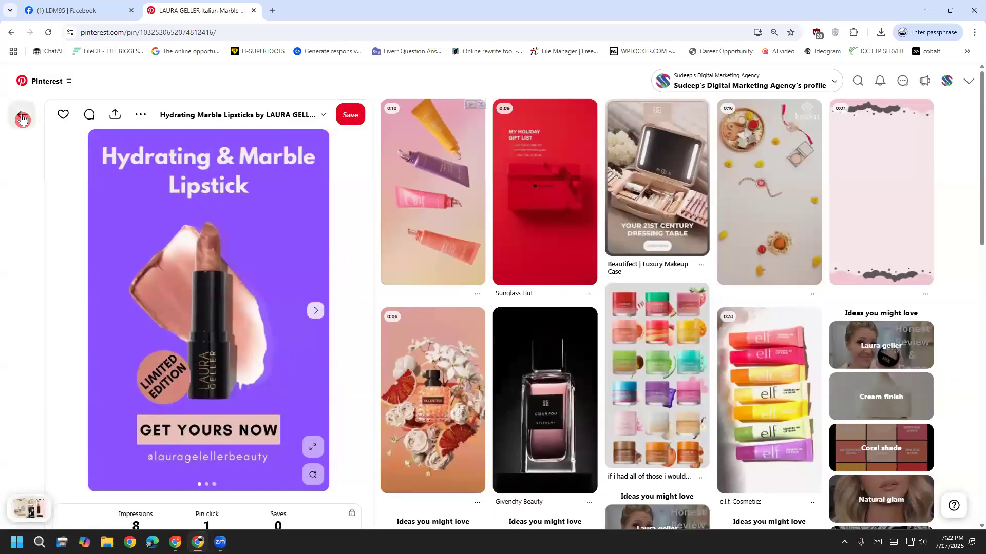
pyautogui.click(23, 119)
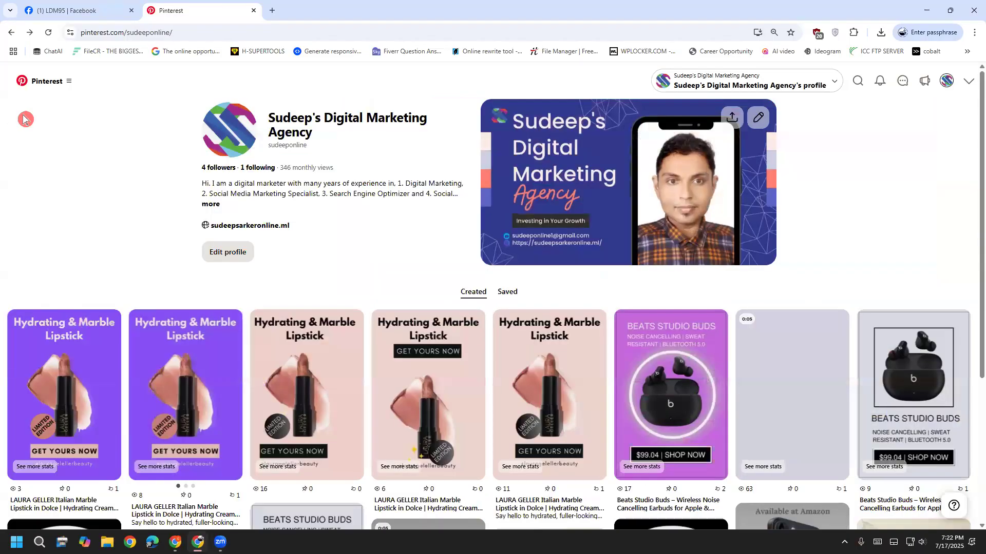
pyautogui.scroll(-3, 134, 436)
pyautogui.scroll(3, 123, 469)
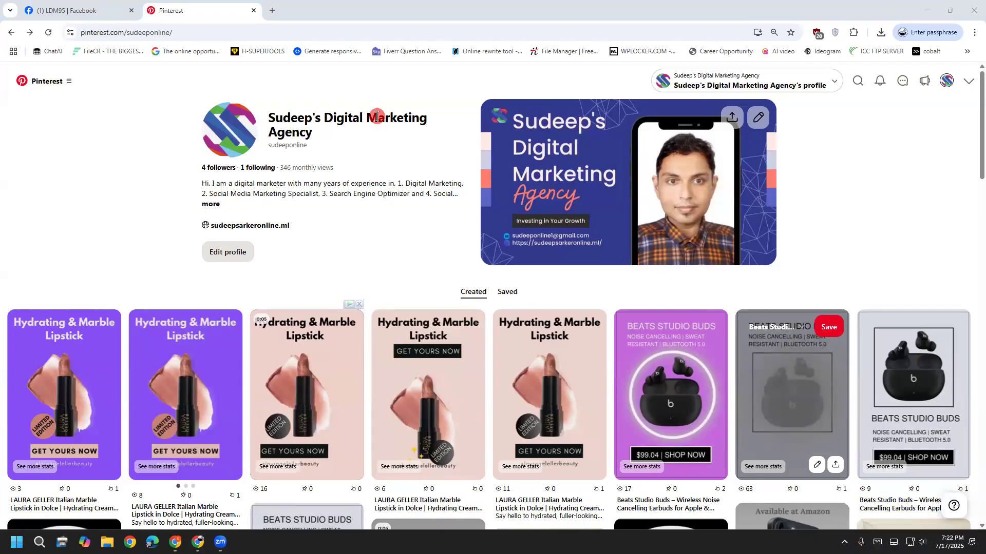
# Exit the Steam client running in the background.
pyautogui.click(845, 543)
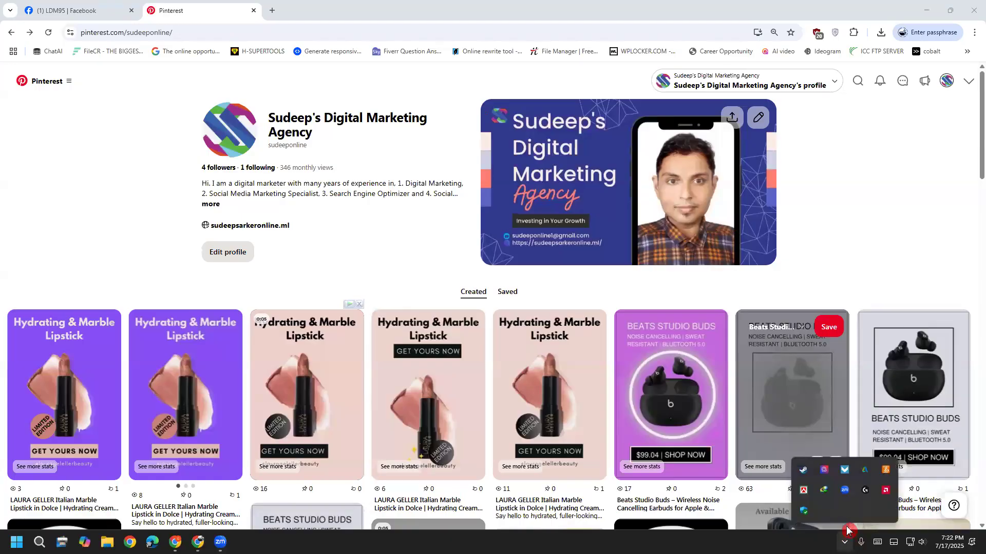
pyautogui.rightClick(803, 470)
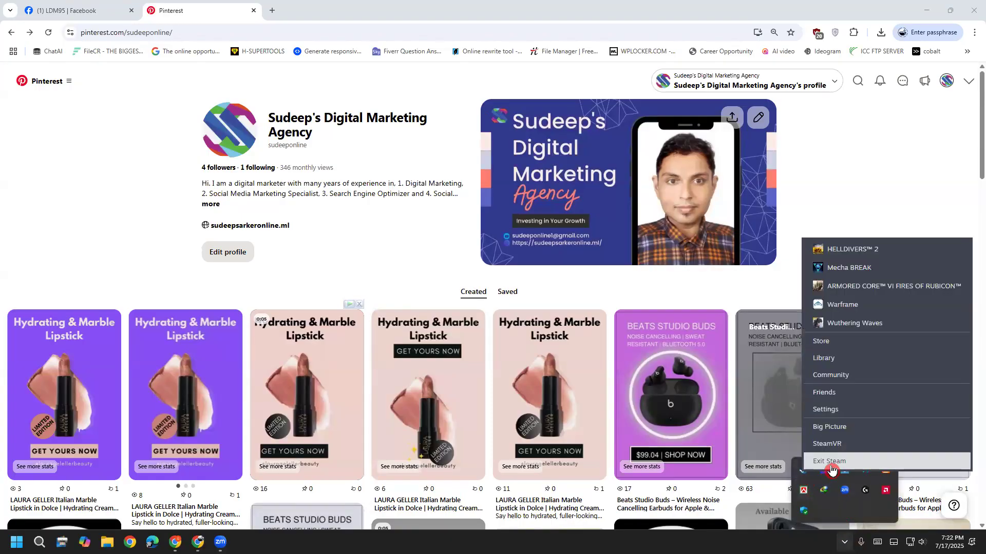
pyautogui.click(831, 462)
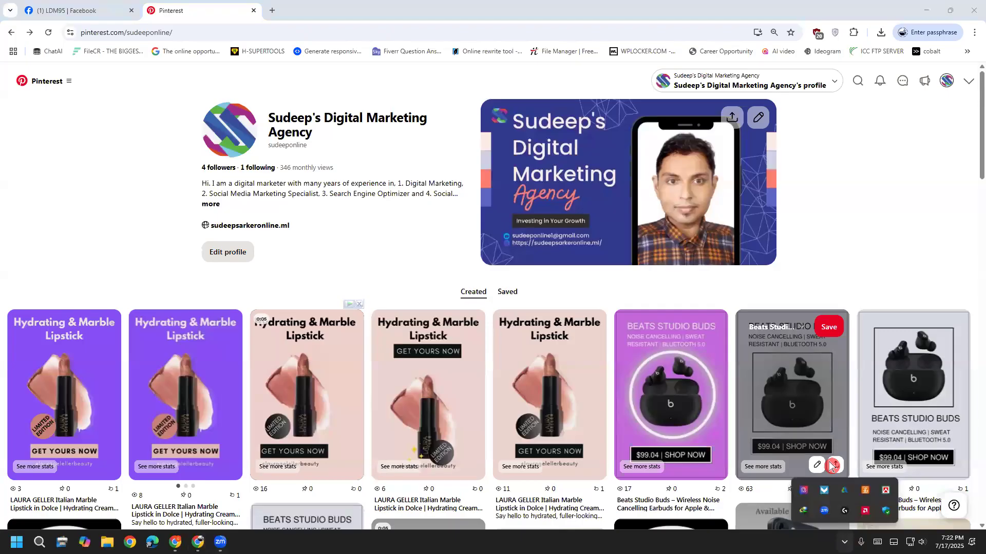
# Switch to Notepad and create a new blank document.
pyautogui.press('super')
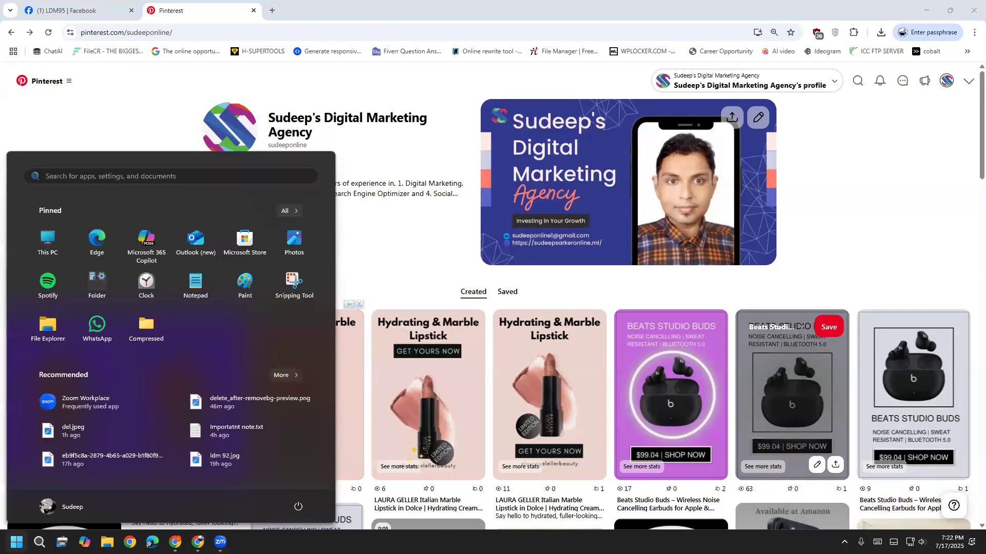
pyautogui.write('b')
pyautogui.press('BackSpace')
pyautogui.write('notepad')
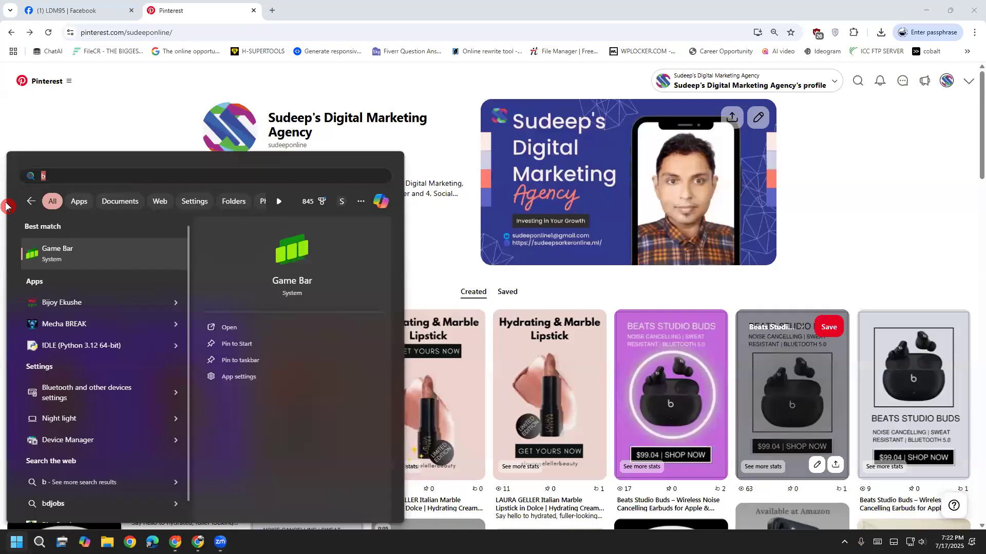
pyautogui.click(99, 248)
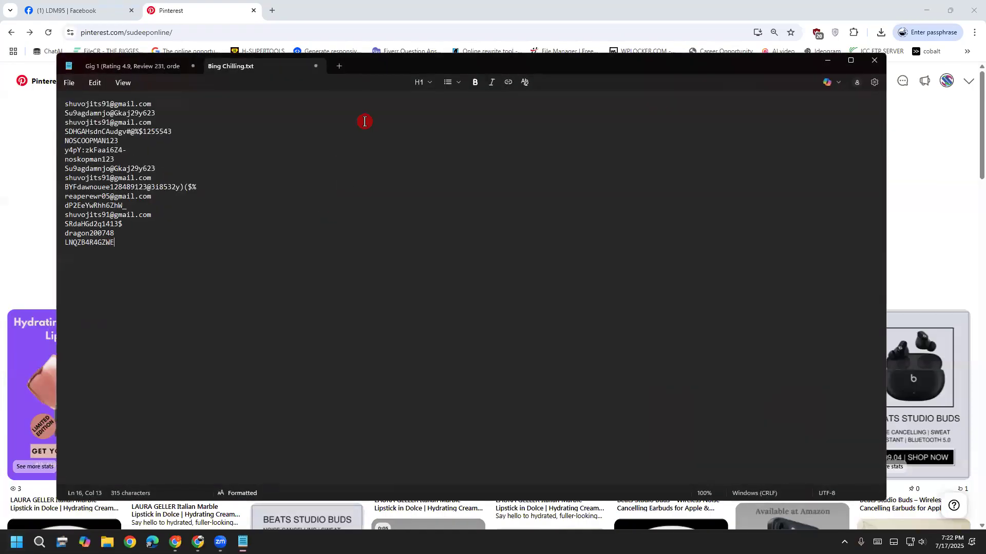
pyautogui.click(340, 72)
pyautogui.scroll(16, 296, 298)
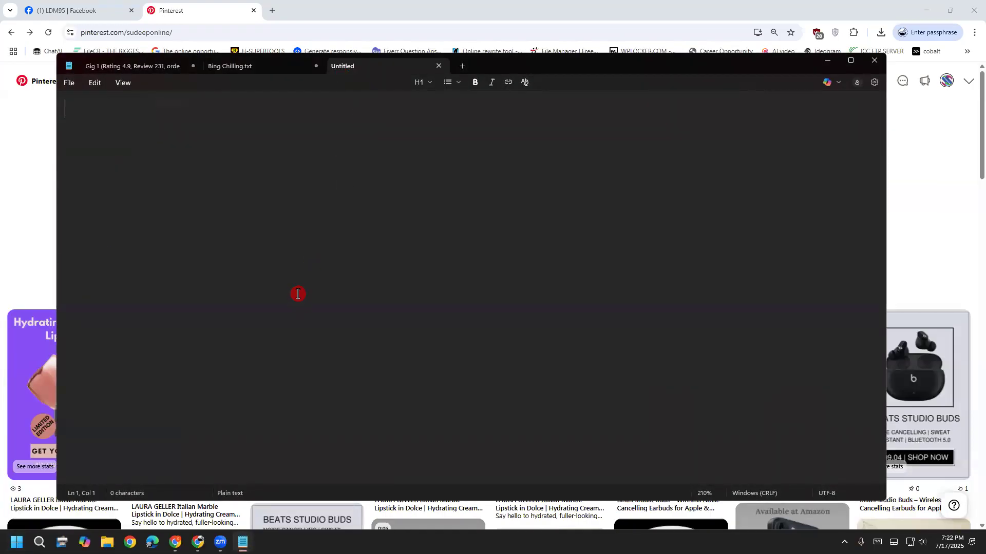
# Write the heading "Steps:" and, after a blank line, the first list item "1. Product Research".
pyautogui.write('Steps:')
pyautogui.press('Return')
pyautogui.press('Return')
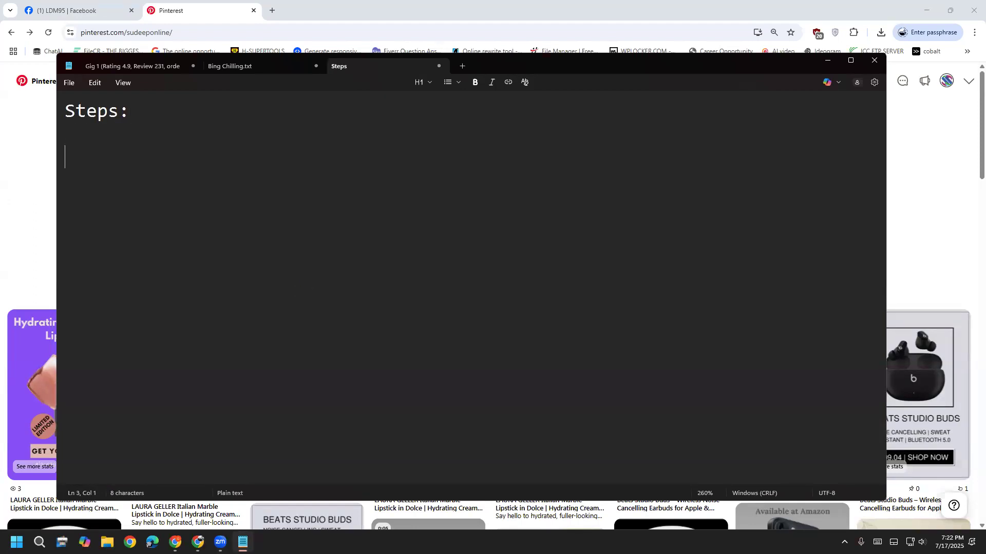
pyautogui.write('1. Product Research')
pyautogui.press('Return')
# Add the second list item "2. Pin Create (Canva)" and remove the blank line between it and the first item.
pyautogui.write('2.')
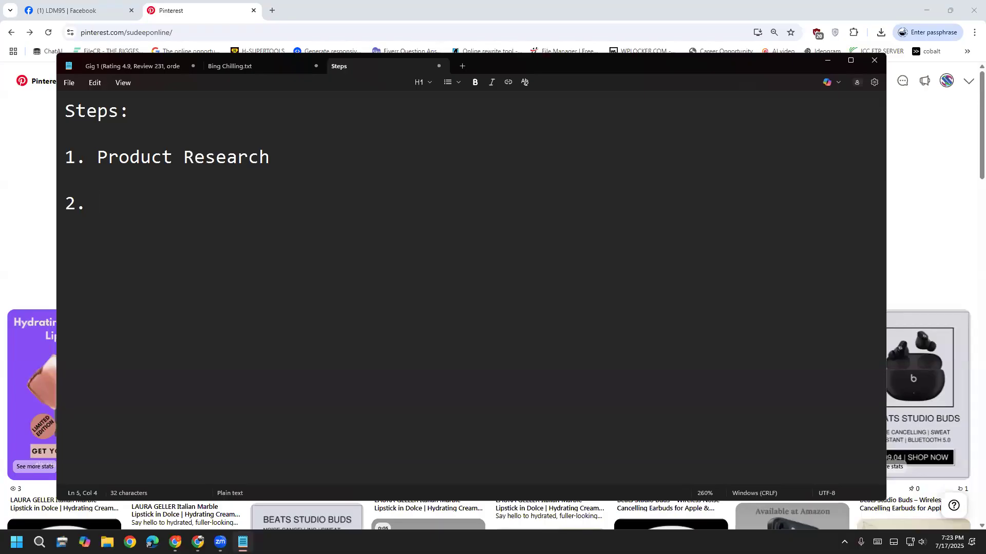
pyautogui.write('Pin Create')
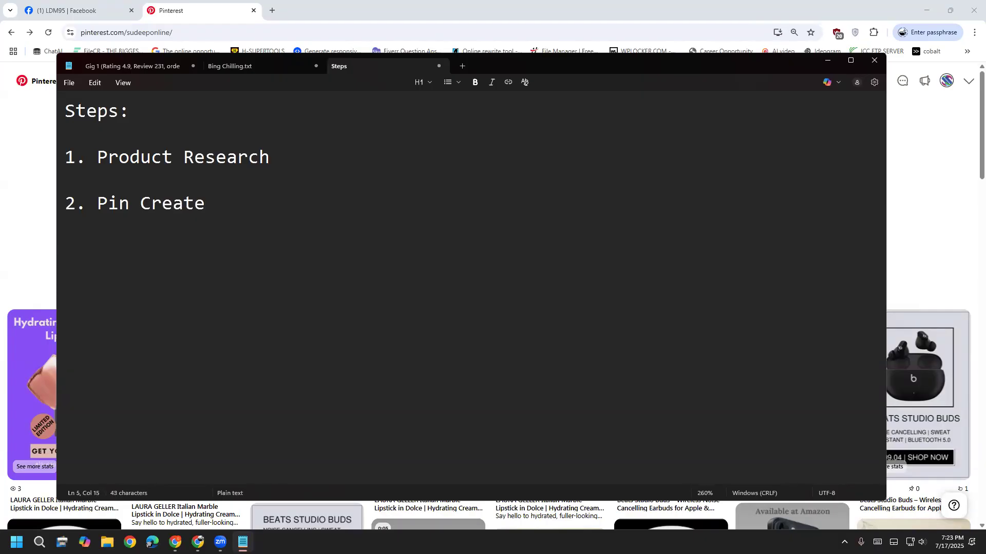
pyautogui.write(' ()')
pyautogui.write('Canva')
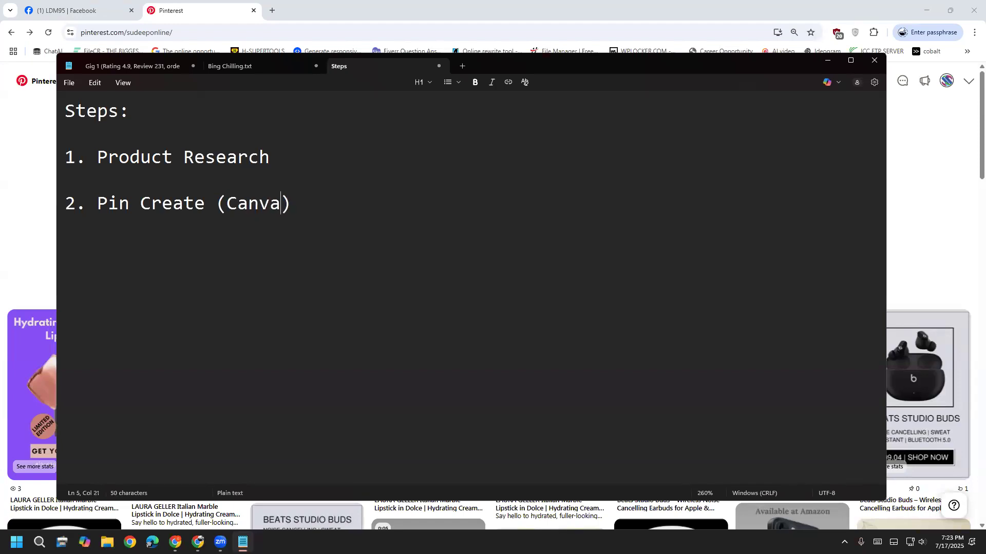
pyautogui.press('Right')
pyautogui.press('Up')
pyautogui.press('BackSpace')
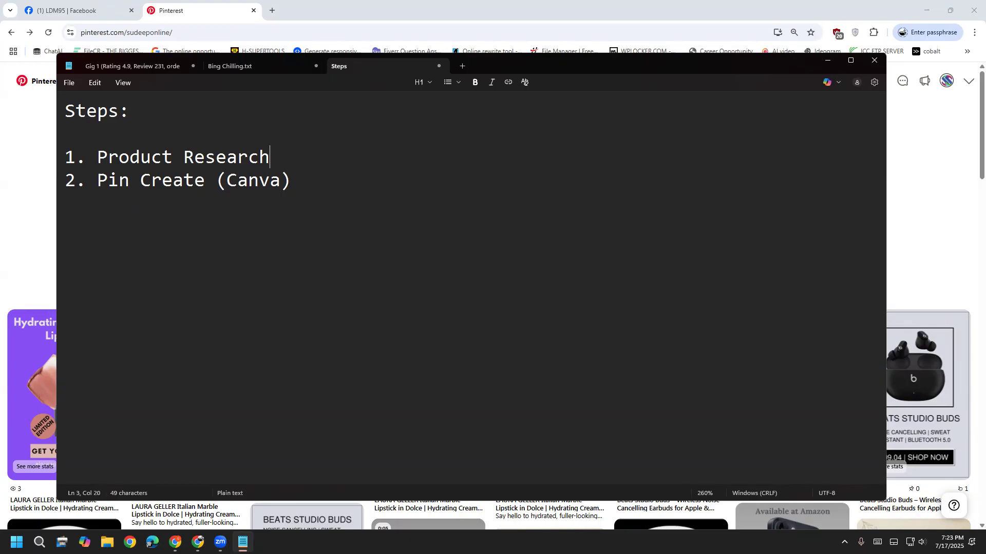
# Append "(Download)" to the end of the second list item.
pyautogui.press('Down')
pyautogui.press('End')
pyautogui.write('()')
pyautogui.press('Left')
pyautogui.write('Download')
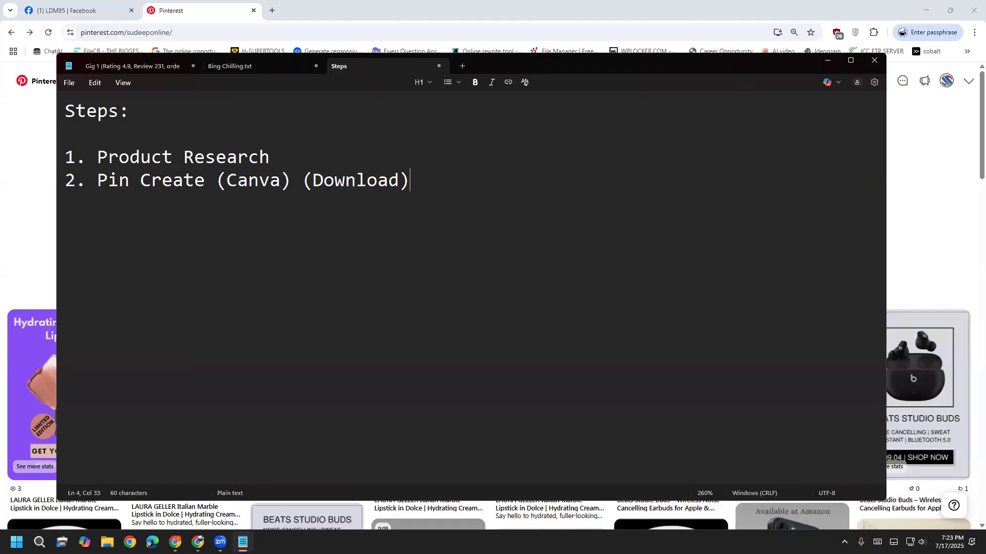
# Add the list items "3. Back Pinterest" and "4. Pinterest Pin Board" below the second item.
pyautogui.press('Return')
pyautogui.write('3. P')
pyautogui.press('BackSpace')
pyautogui.write('Back Pinterest')
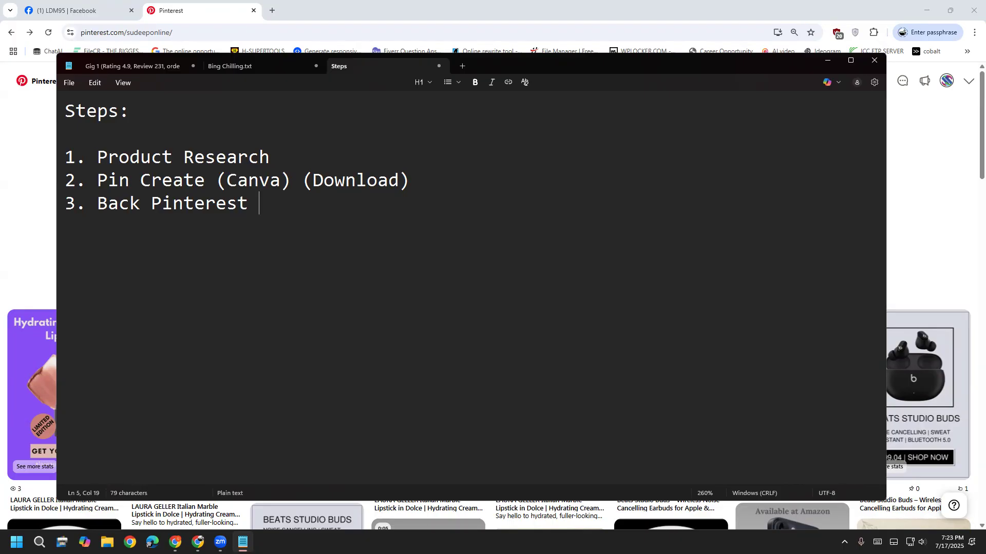
pyautogui.press('Return')
pyautogui.write('4.')
pyautogui.write('Pinterest Pin Board')
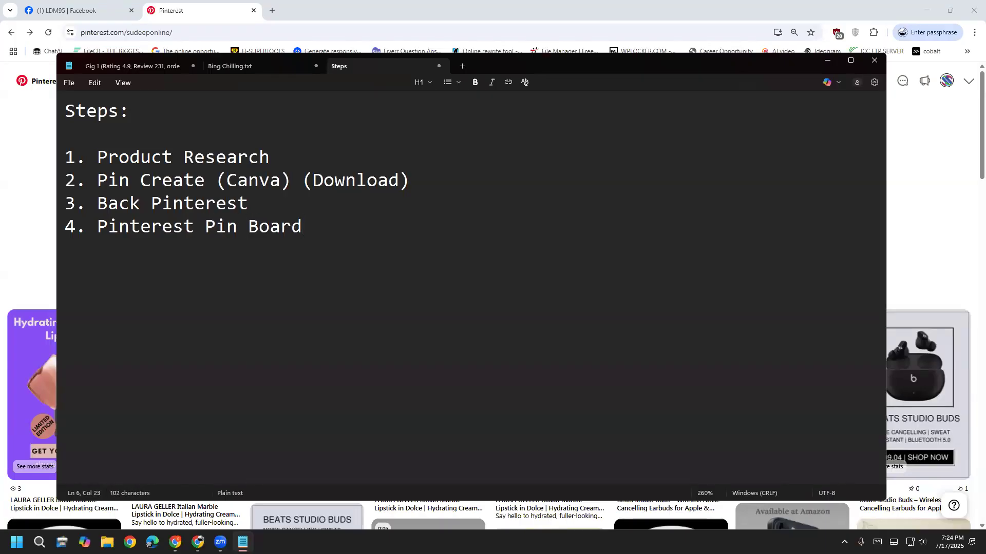
pyautogui.press('Left')
pyautogui.press('Left')
pyautogui.press('Left')
pyautogui.press('Left')
pyautogui.press('Left')
pyautogui.press('Left')
pyautogui.press('Left')
pyautogui.press('Left')
pyautogui.press('Left')
pyautogui.write('Crea')
pyautogui.press('BackSpace')
pyautogui.press('BackSpace')
pyautogui.press('BackSpace')
pyautogui.press('BackSpace')
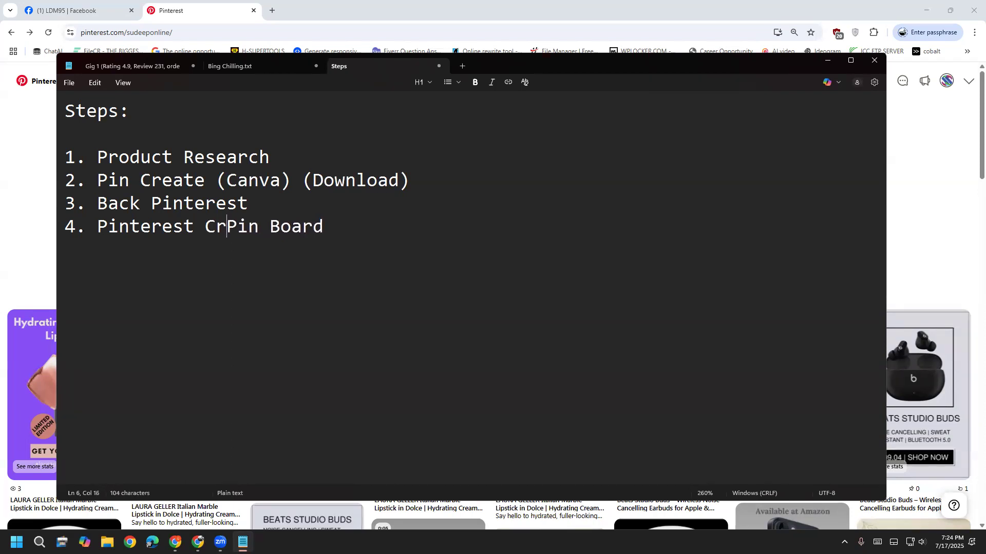
# Append "Create" to the fourth list item and add "5. Pin Board Description (Chatgpt)" below it.
pyautogui.press('End')
pyautogui.write('Create')
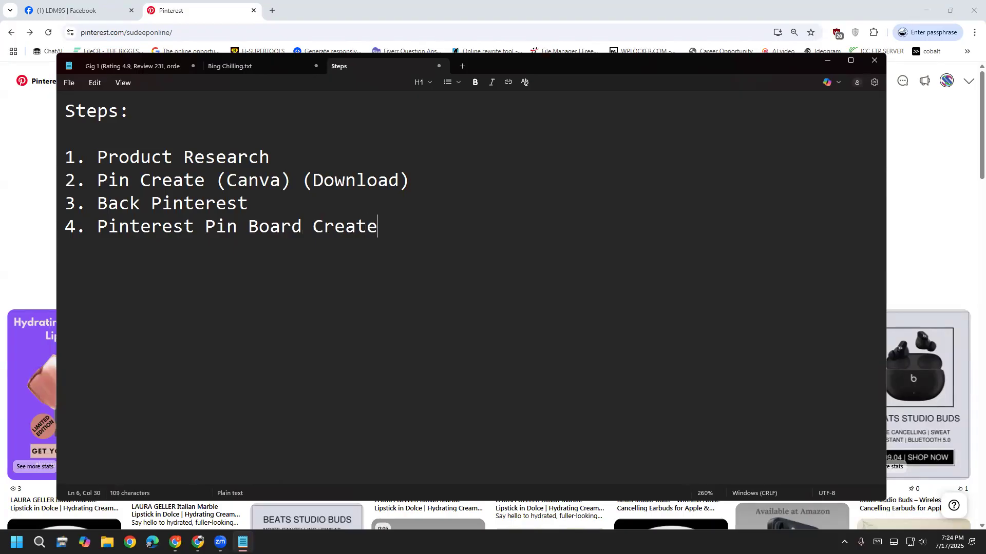
pyautogui.press('Return')
pyautogui.write('5. Pin Boa')
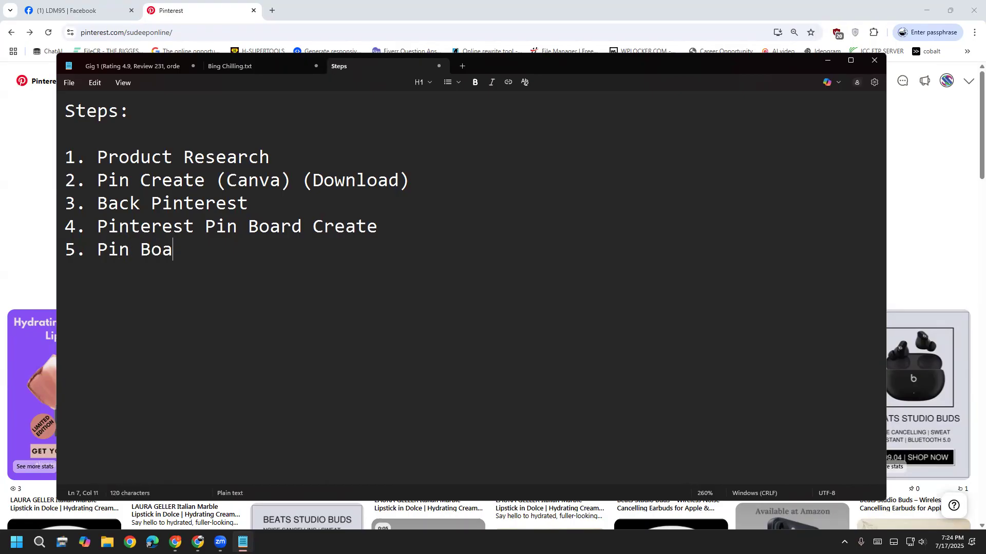
pyautogui.write('rd Description ')
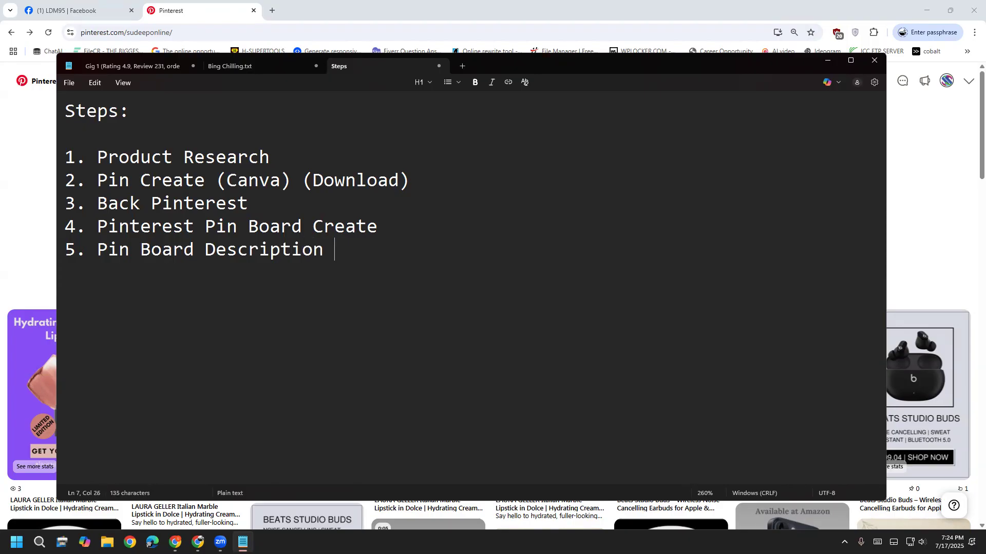
pyautogui.write('()')
pyautogui.write('Chatgpt')
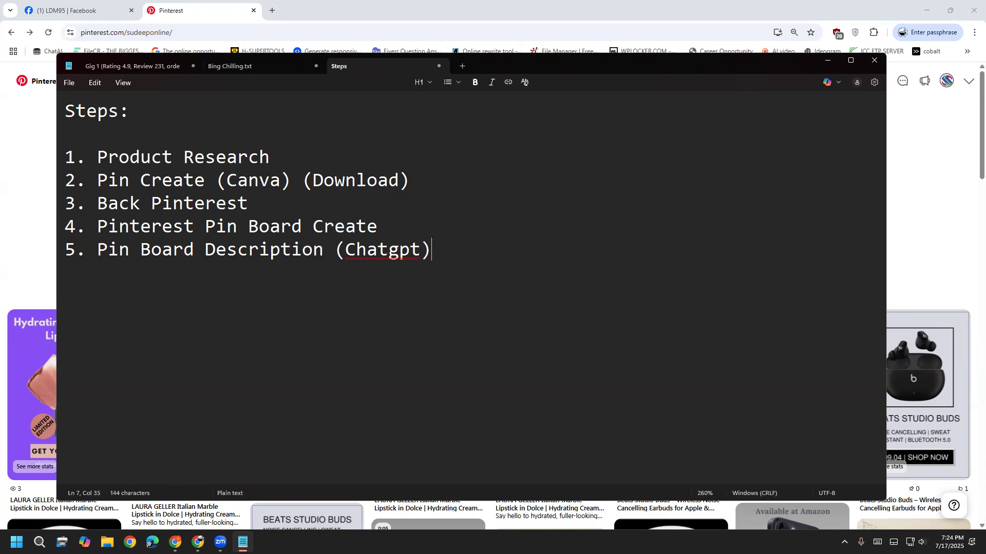
# Add the sixth list item "6. Pin Upload + Description (Chatgpt)" below the fifth.
pyautogui.press('Return')
pyautogui.write('6')
pyautogui.write('. ')
pyautogui.write('Pin ')
pyautogui.write('Upload')
pyautogui.press('BackSpace')
pyautogui.write('load')
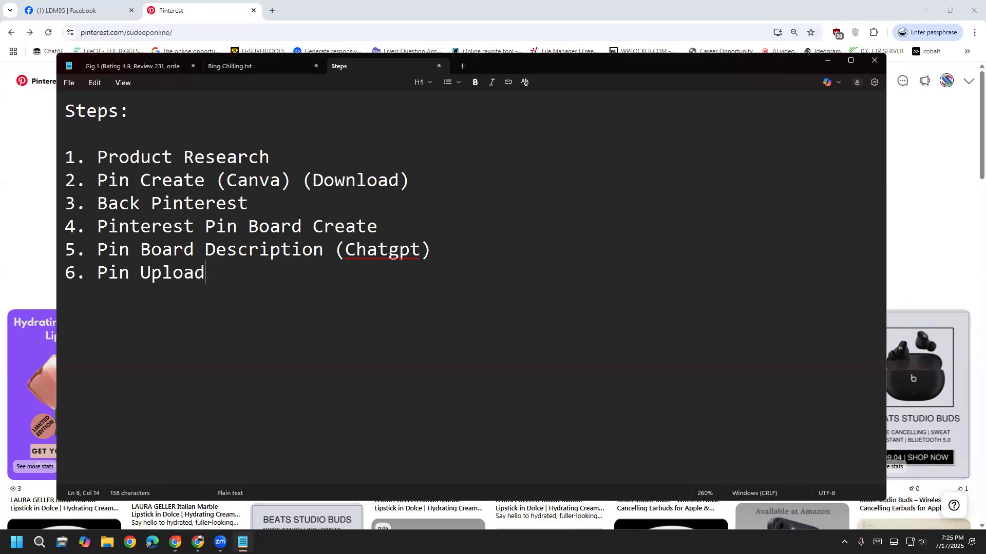
pyautogui.write(' =')
pyautogui.press('BackSpace')
pyautogui.write('+ Description ()')
pyautogui.press('Left')
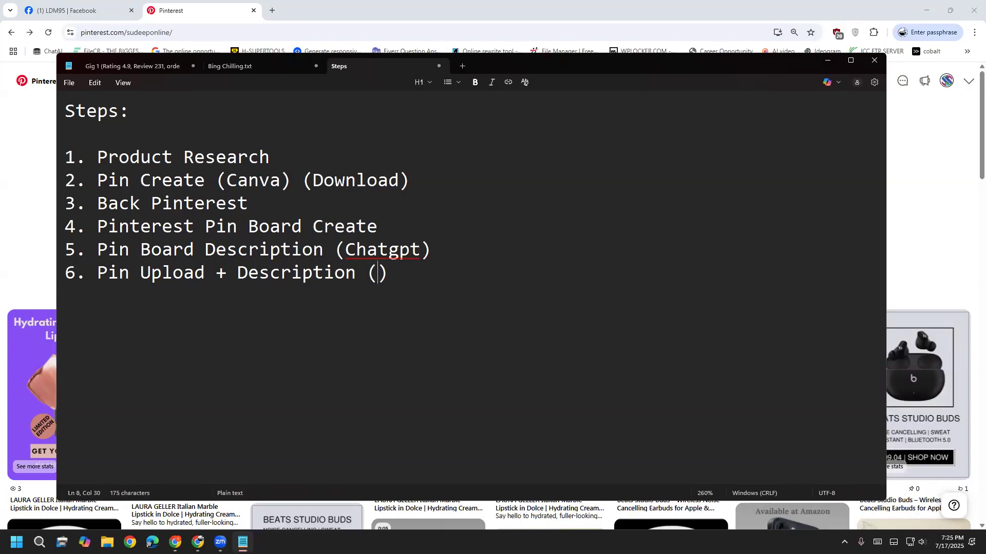
pyautogui.write('Chatgpt')
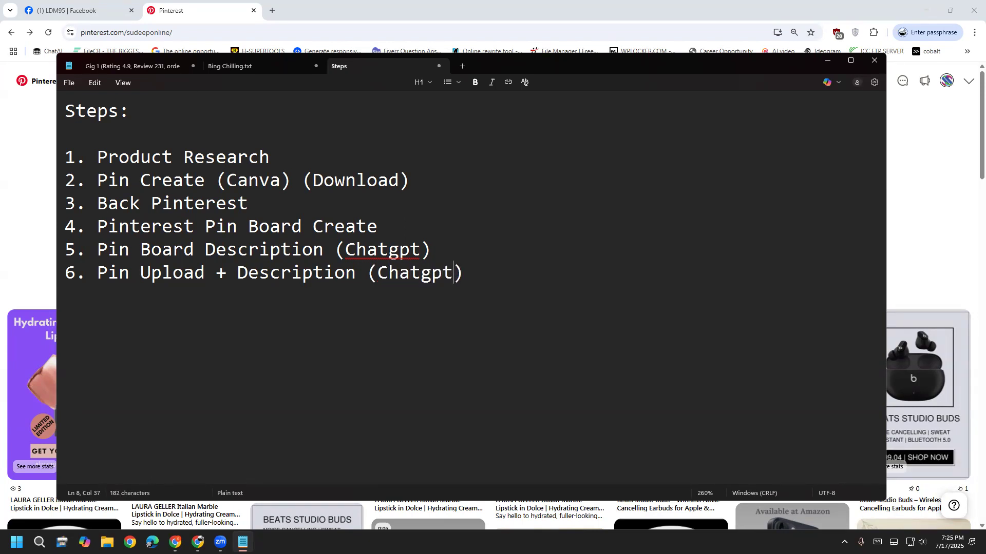
# Add the final list items "7. Post" and "8. Repeat 6 & 7" to the steps.
pyautogui.press('Right')
pyautogui.write('7. Post')
pyautogui.press('Return')
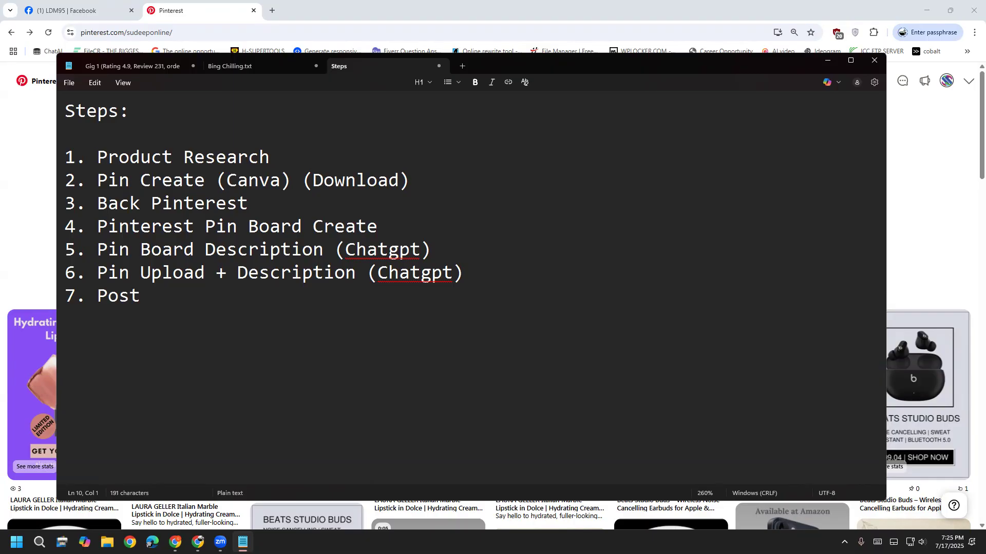
pyautogui.write('8. ')
pyautogui.write('Repaet')
pyautogui.press('BackSpace')
pyautogui.press('BackSpace')
pyautogui.press('BackSpace')
pyautogui.write('eat')
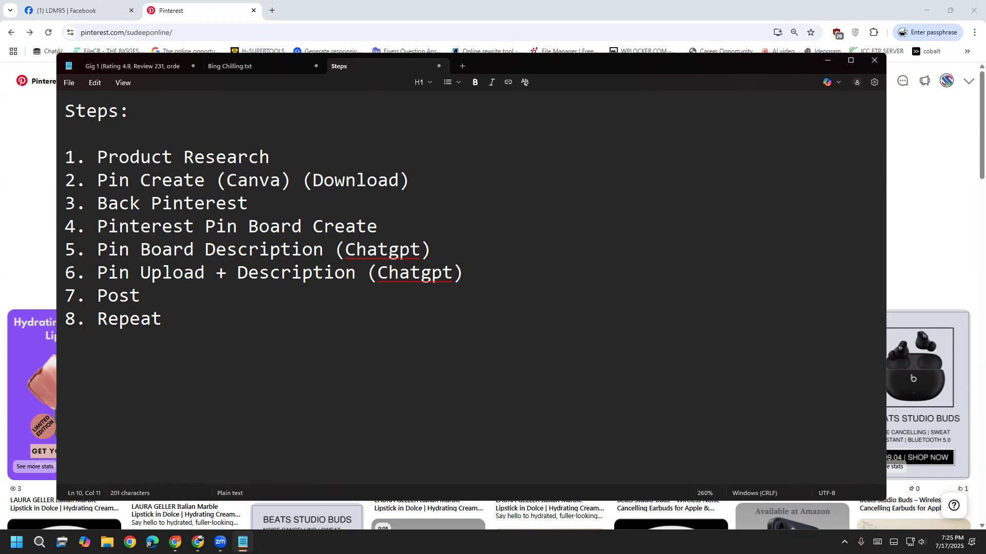
pyautogui.write('6 & 7')
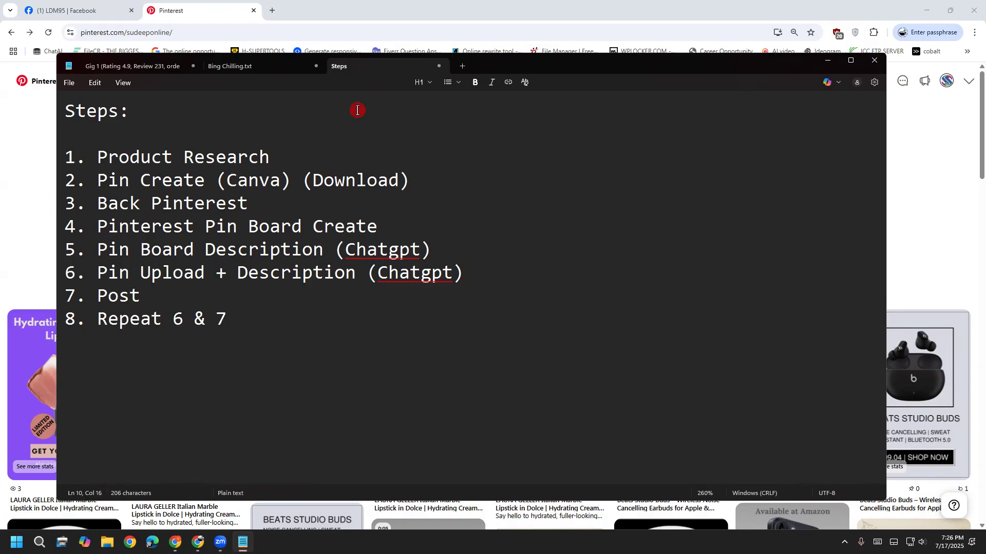
# Review the complete list of workflow steps, highlighting the "Product Research" item.
pyautogui.moveTo(65, 156); pyautogui.dragTo(261, 323)
pyautogui.click(261, 323)
pyautogui.moveTo(275, 146); pyautogui.dragTo(94, 159)
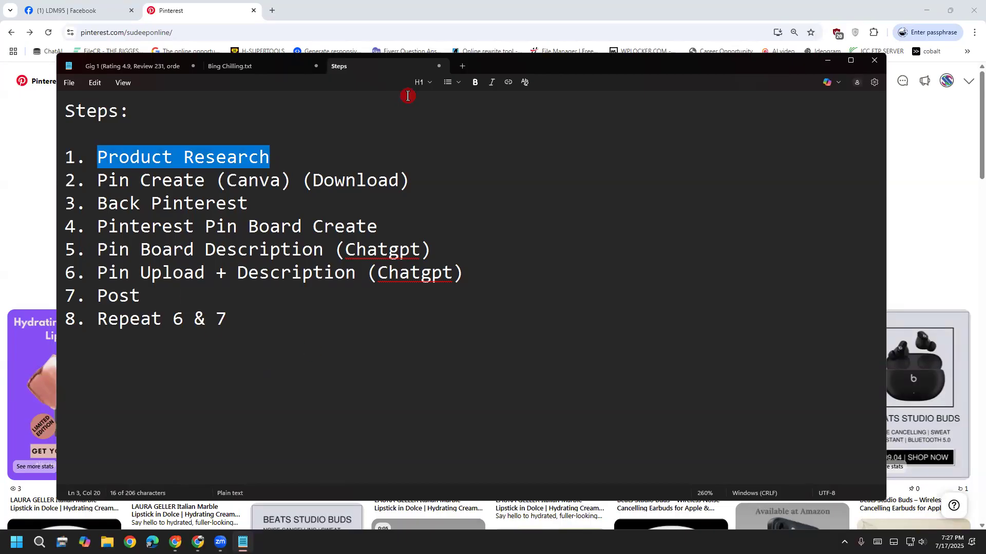
pyautogui.click(322, 228)
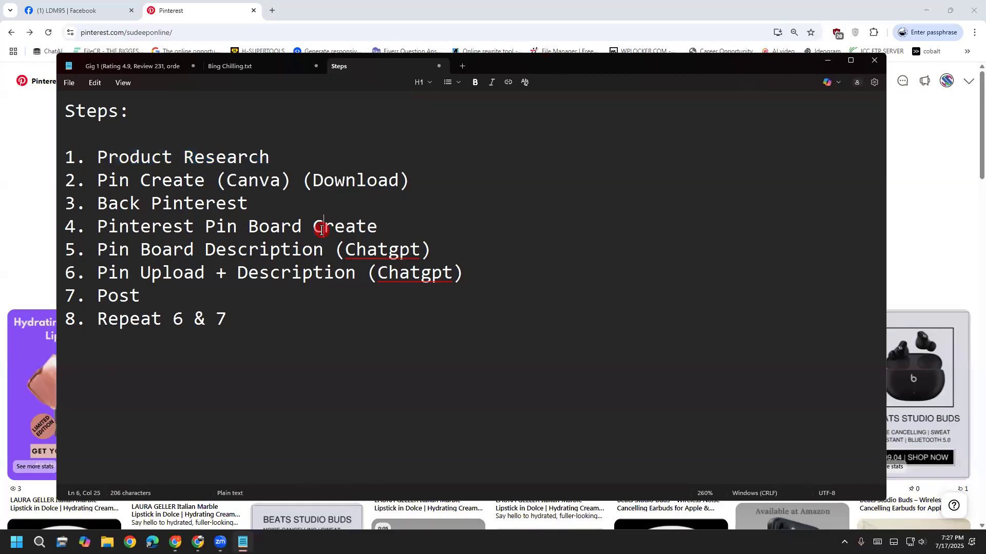
pyautogui.click(322, 326)
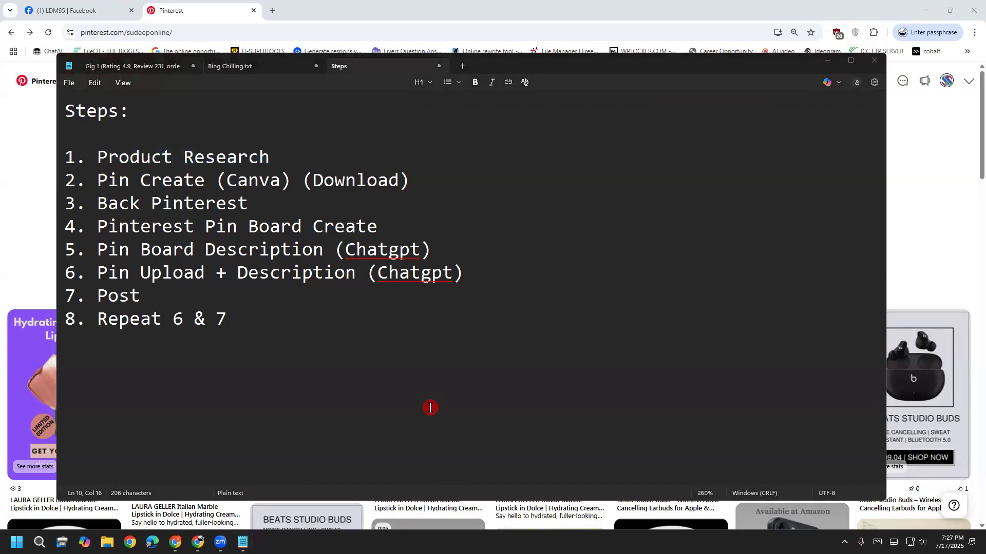
pyautogui.click(333, 341)
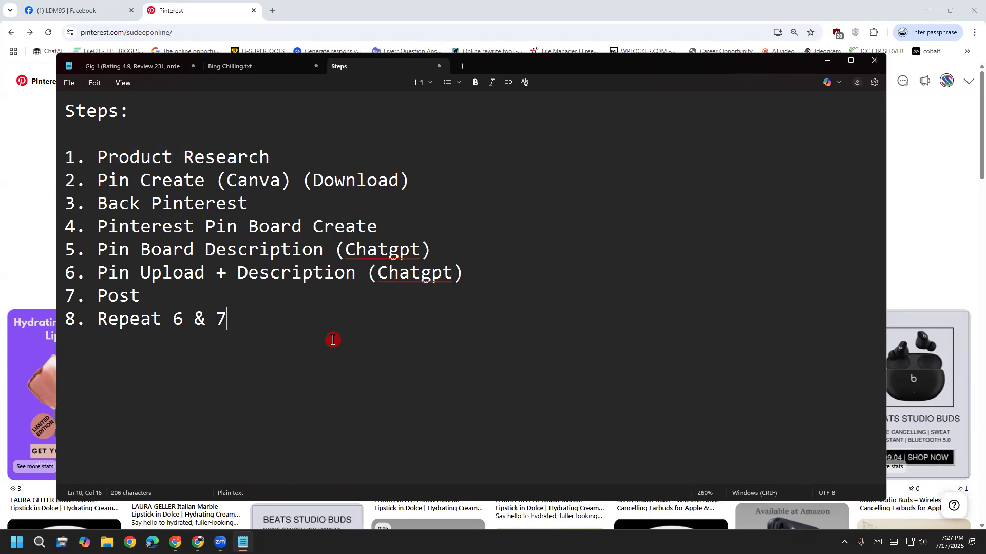
pyautogui.rightClick(373, 250)
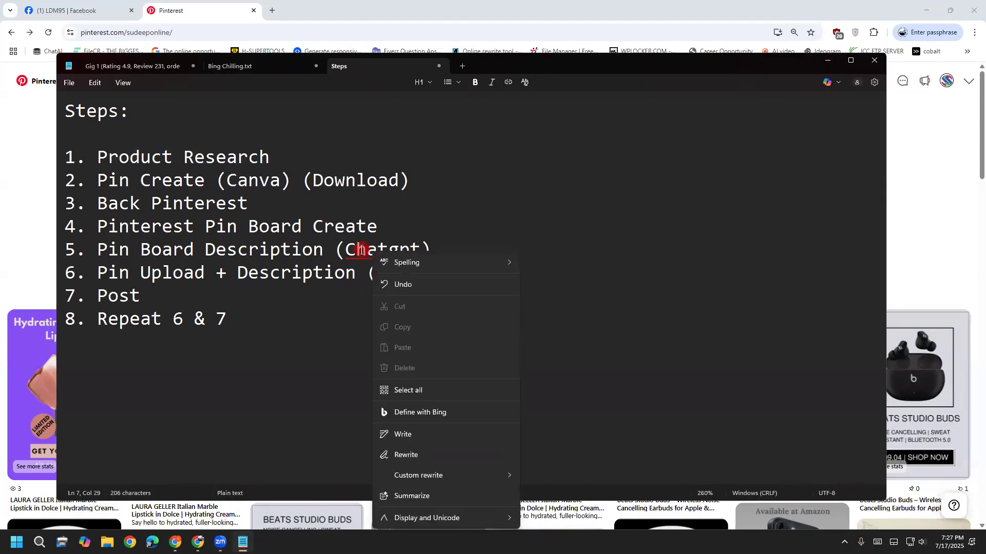
pyautogui.click(355, 249)
pyautogui.click(540, 216)
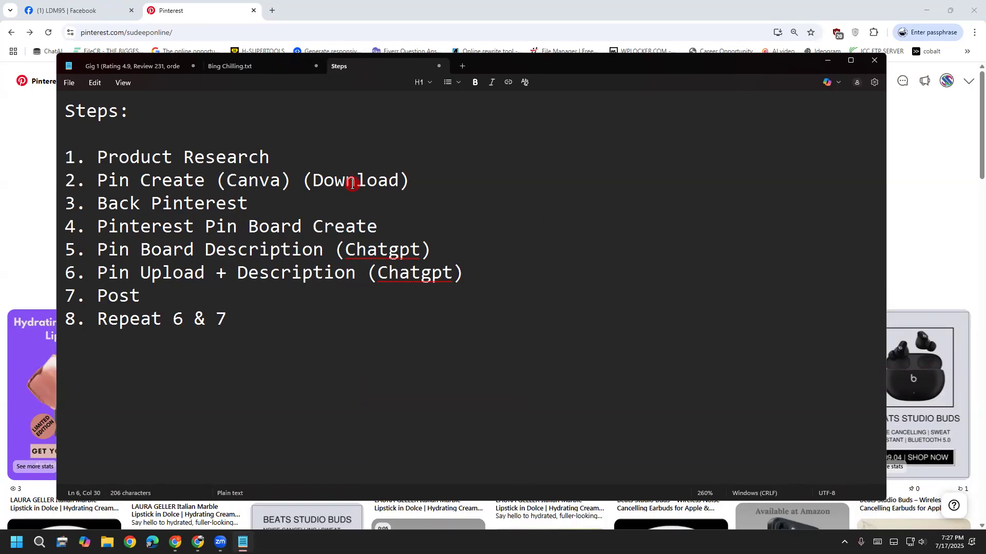
pyautogui.click(323, 160)
pyautogui.moveTo(289, 151); pyautogui.dragTo(99, 156)
# Switch to Chrome to examine the product pins created on the Pinterest business profile, and return to the Notepad outline.
pyautogui.click(8, 221)
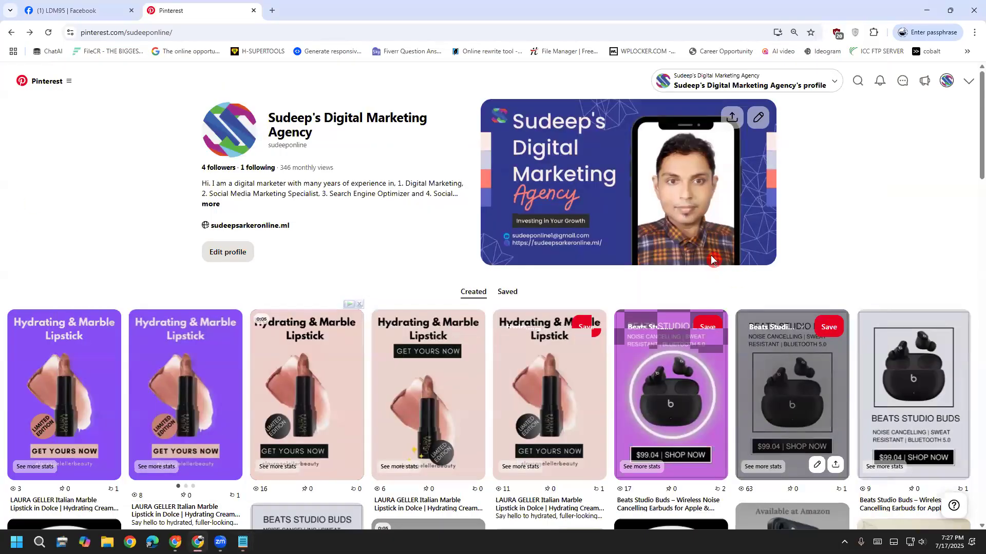
pyautogui.scroll(-7, 604, 280)
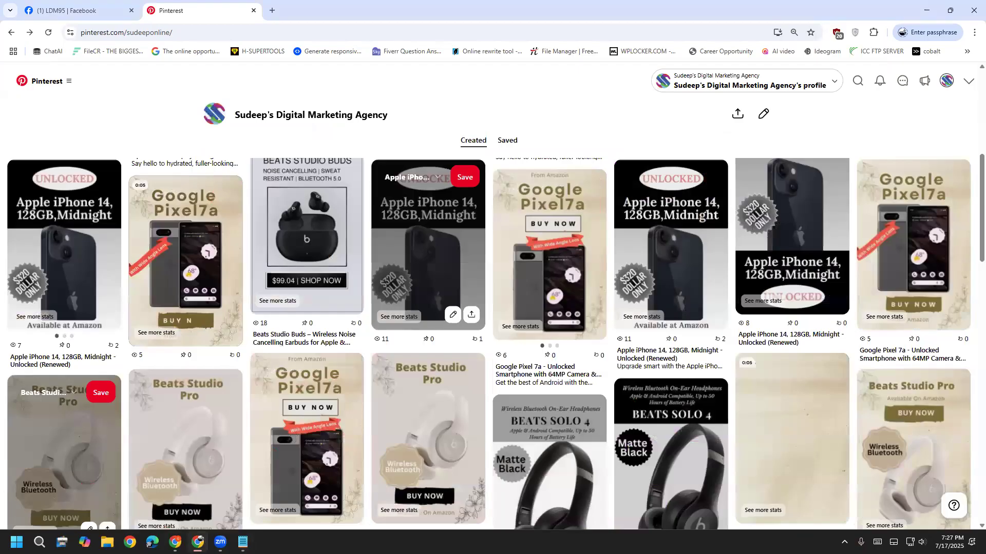
pyautogui.scroll(-2, 715, 287)
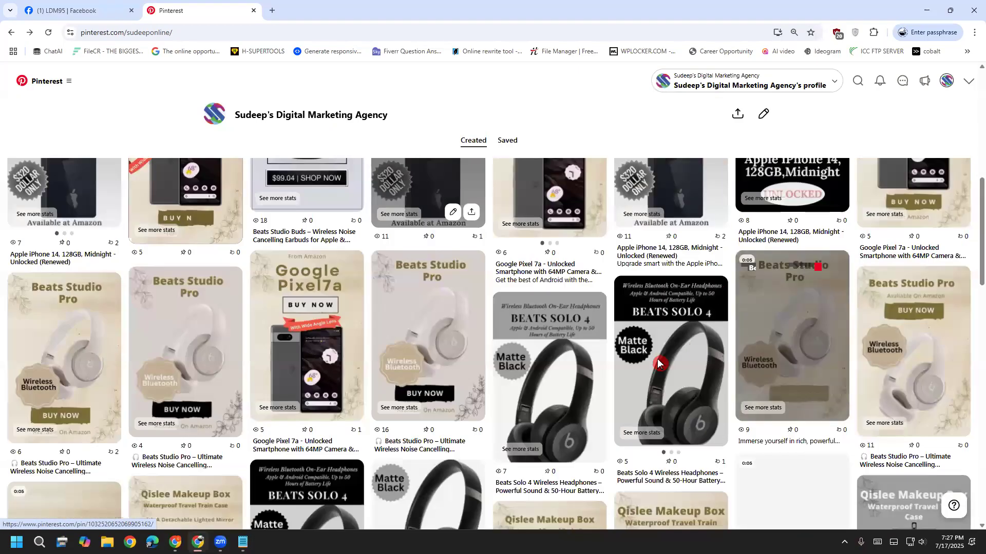
pyautogui.scroll(-1, 714, 309)
pyautogui.scroll(6, 709, 336)
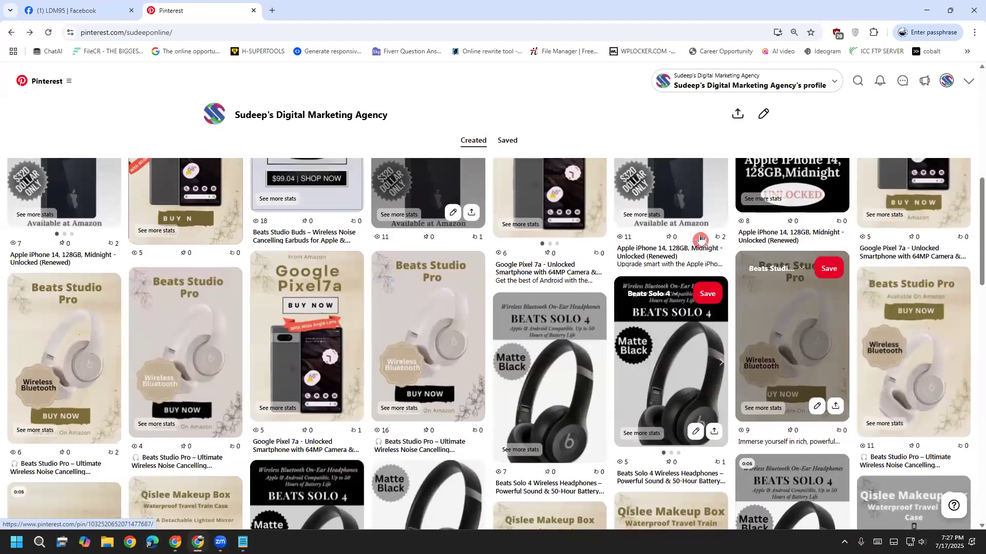
pyautogui.scroll(3, 570, 447)
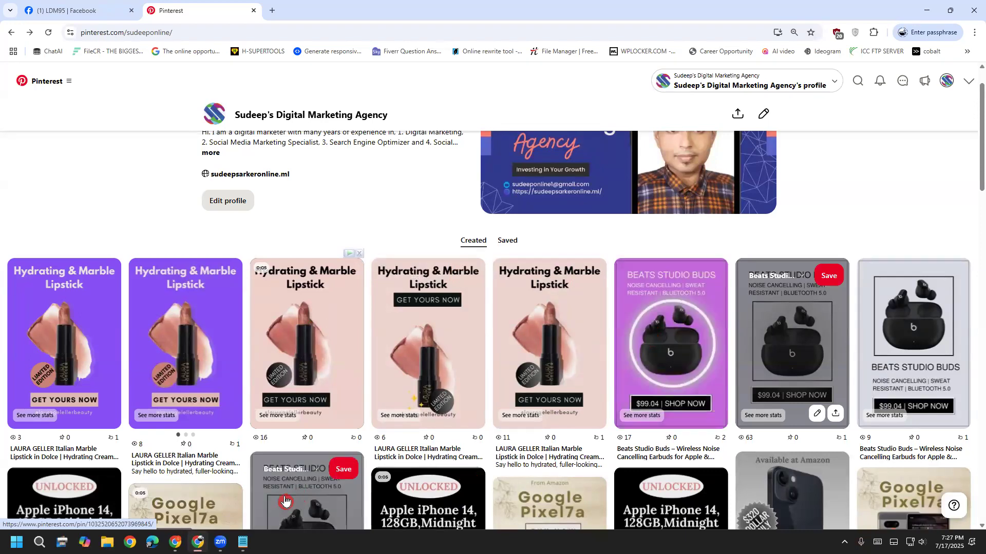
pyautogui.click(243, 542)
pyautogui.click(338, 334)
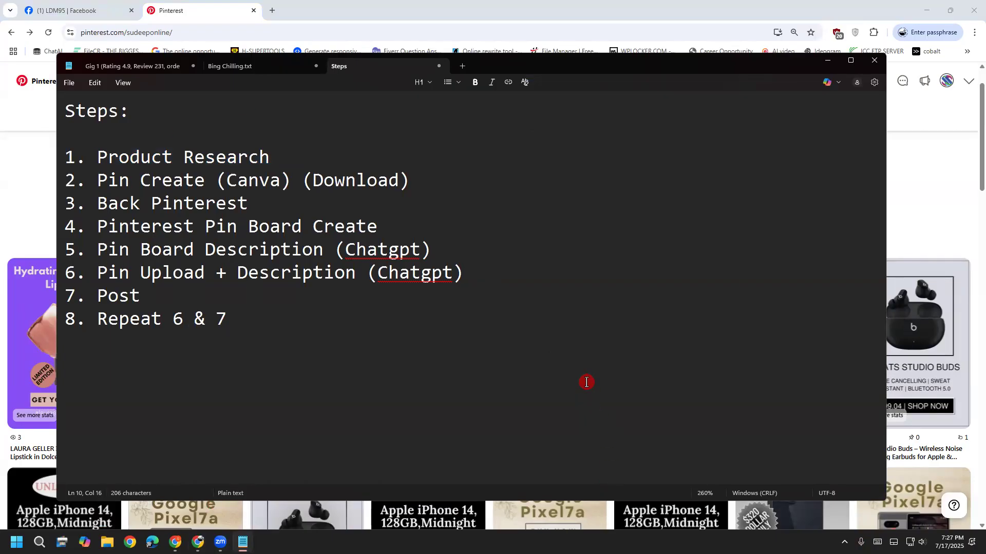
pyautogui.click(975, 36)
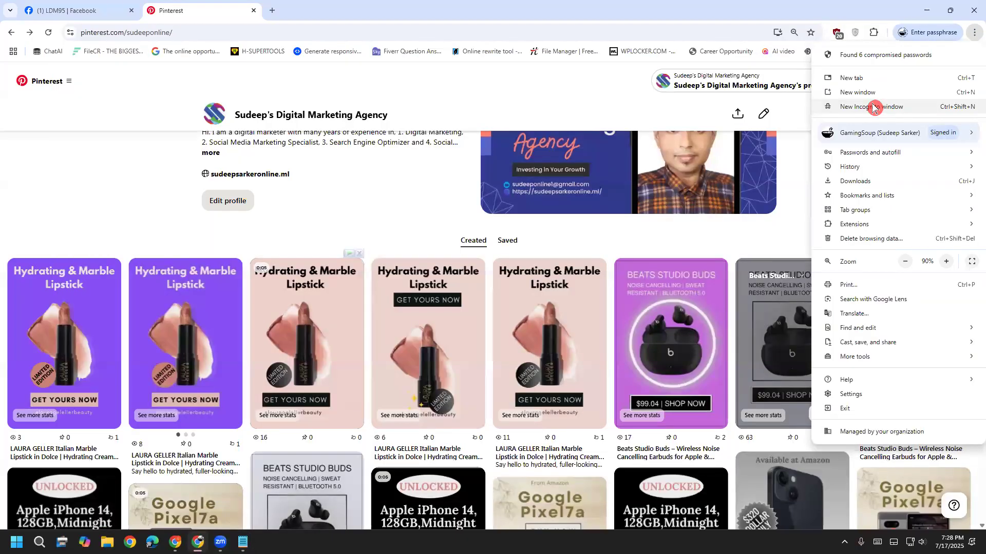
pyautogui.click(874, 107)
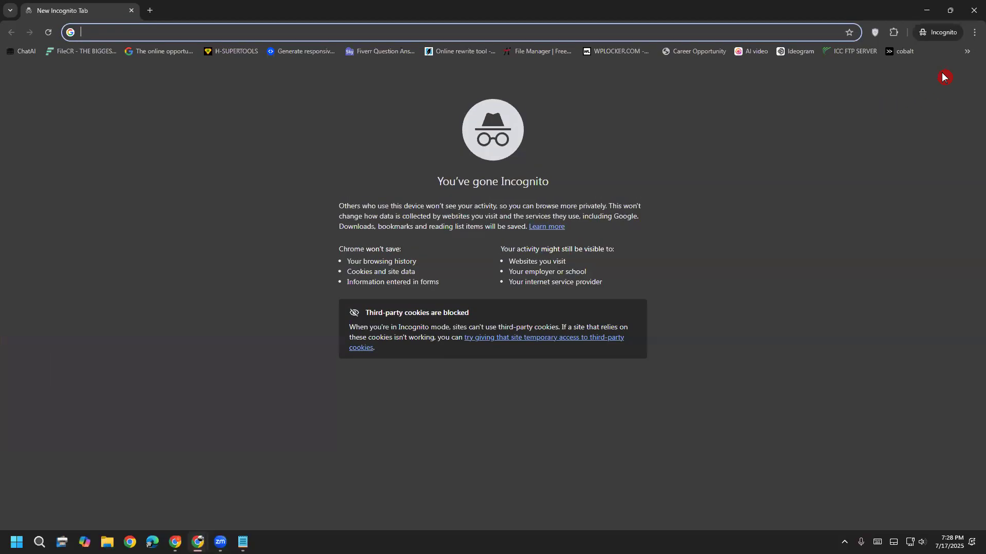
pyautogui.click(976, 9)
# Open a new browser tab, search Google for "amazon" and open the Amazon.com website.
pyautogui.hotkey('ctrl', 't')
pyautogui.write('google')
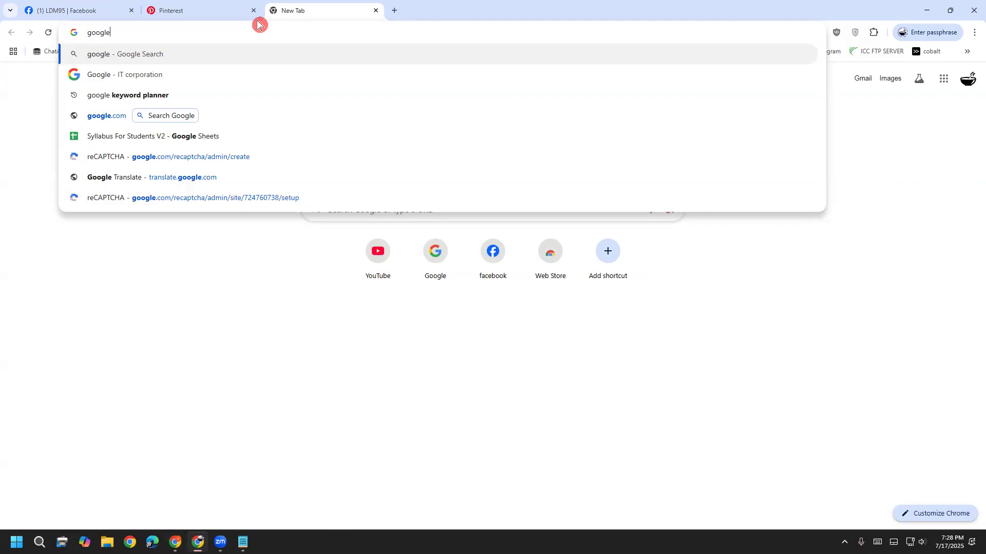
pyautogui.click(287, 57)
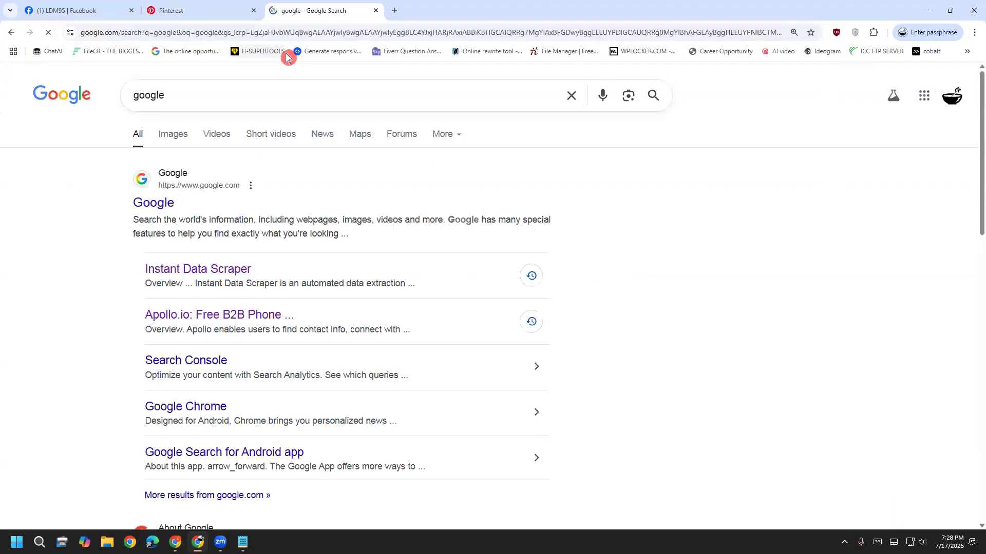
pyautogui.click(572, 97)
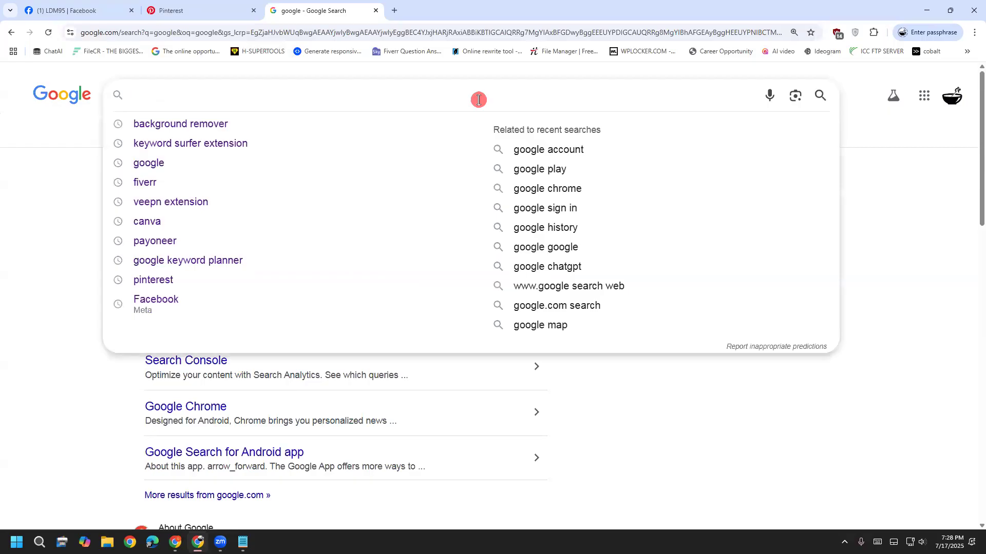
pyautogui.write('amazon')
pyautogui.press('Return')
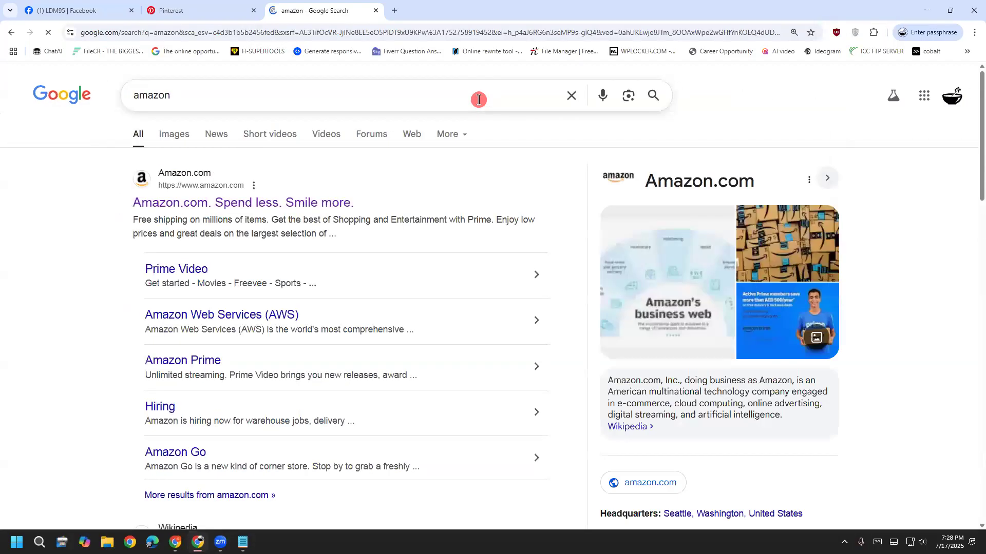
pyautogui.click(300, 198)
# Search Amazon for "makeup box".
pyautogui.click(316, 88)
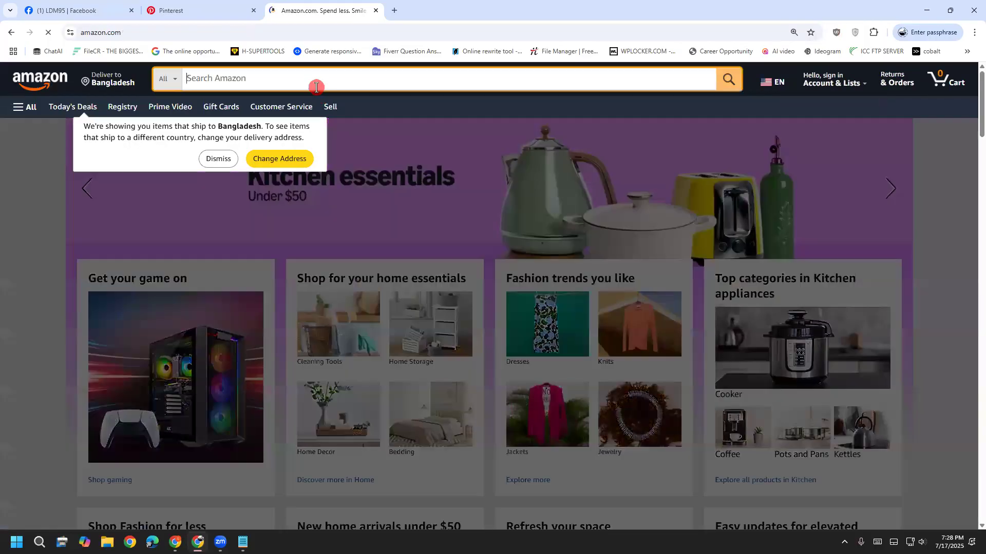
pyautogui.write('make')
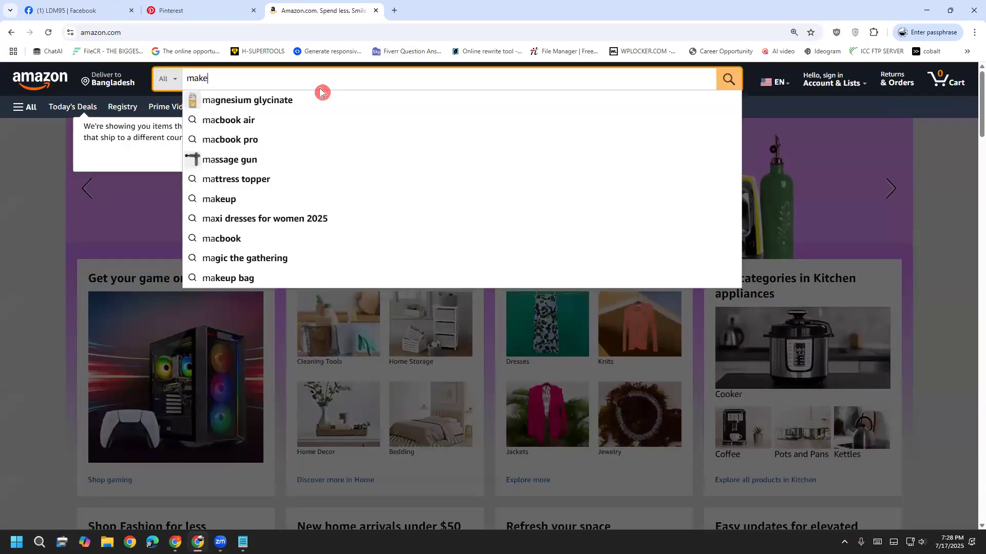
pyautogui.write('up box')
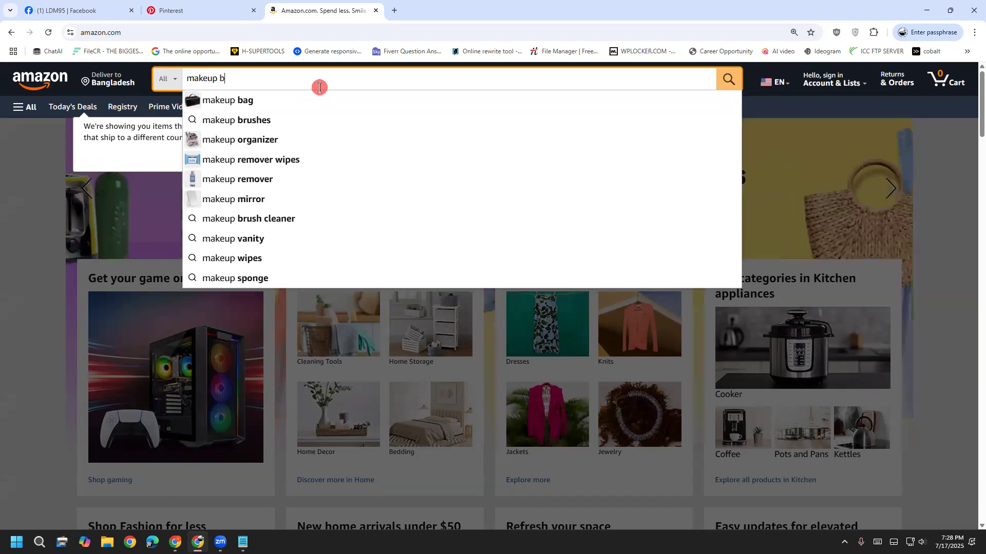
pyautogui.press('Return')
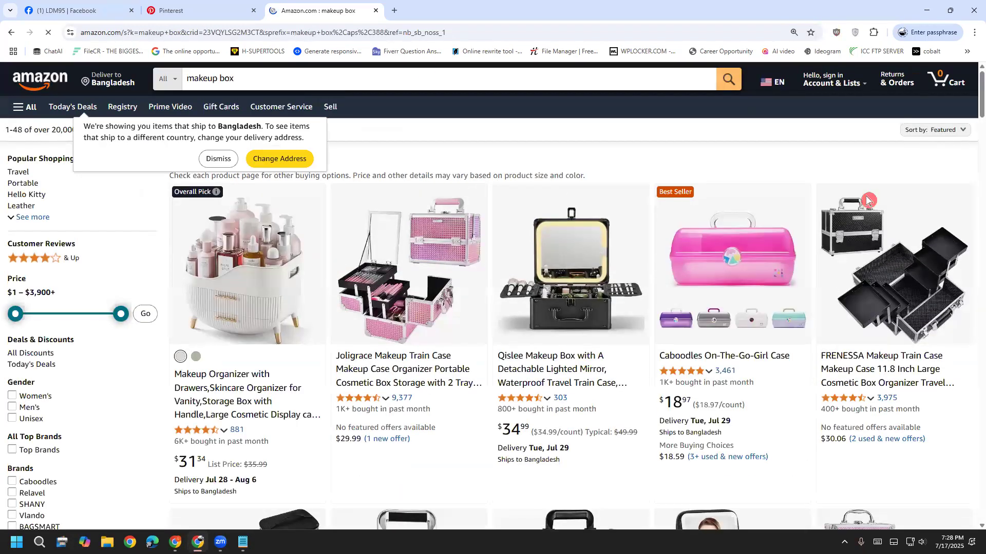
# Look over the makeup box results and open the pink Joligrace Makeup Train Case product page.
pyautogui.scroll(-3, 867, 200)
pyautogui.scroll(3, 222, 406)
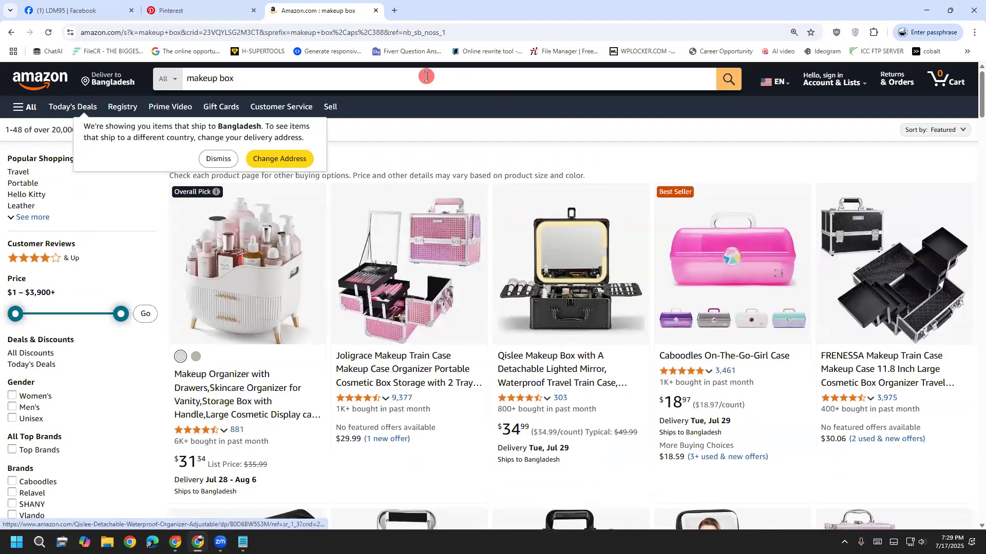
pyautogui.click(440, 267)
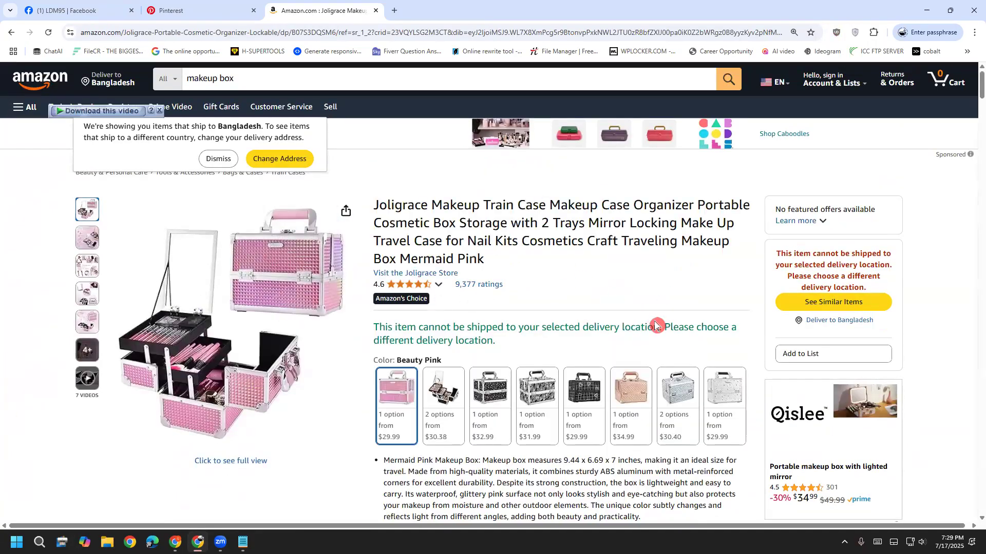
# Look over the Joligrace Makeup Train Case page, viewing the main product image enlarged and closing the image viewer.
pyautogui.scroll(-1, 642, 253)
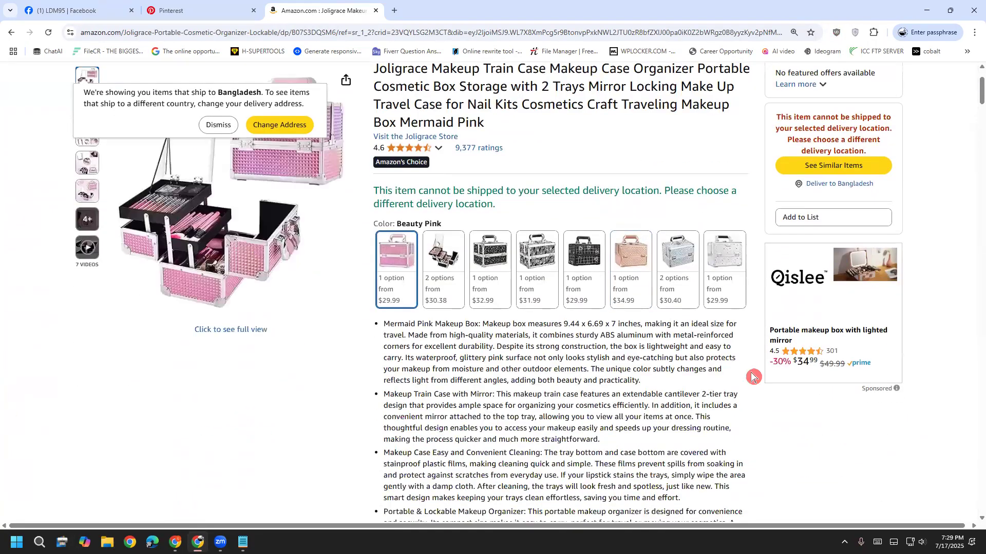
pyautogui.scroll(1, 238, 429)
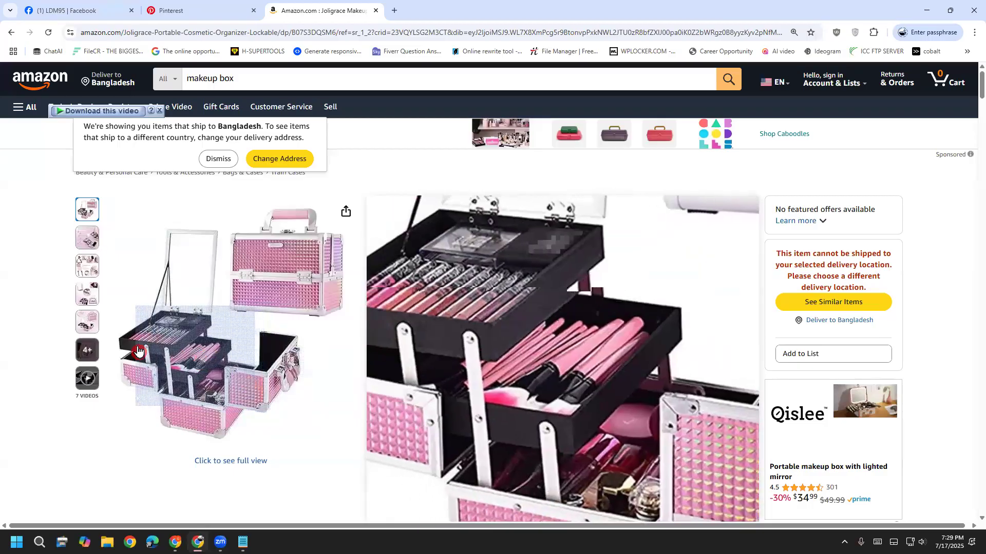
pyautogui.click(177, 382)
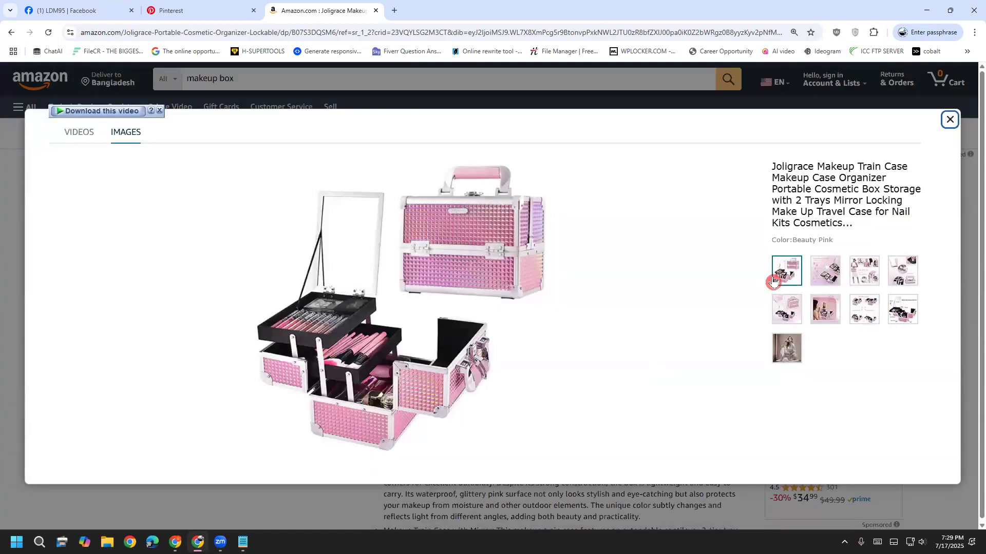
pyautogui.click(949, 120)
# Read through the full product title, noting the key phrases about the case type, trays, mirror and colour.
pyautogui.moveTo(415, 223); pyautogui.dragTo(548, 226)
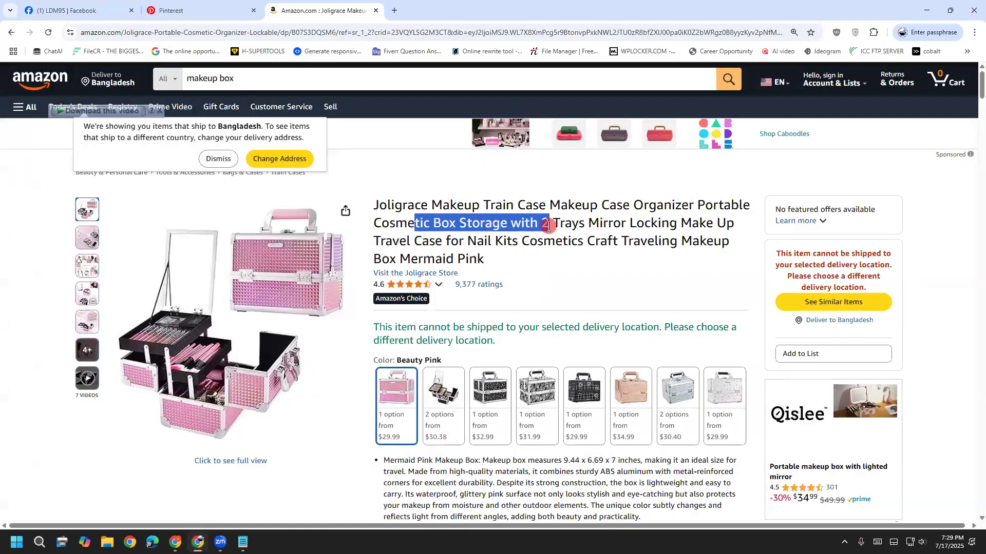
pyautogui.click(548, 226)
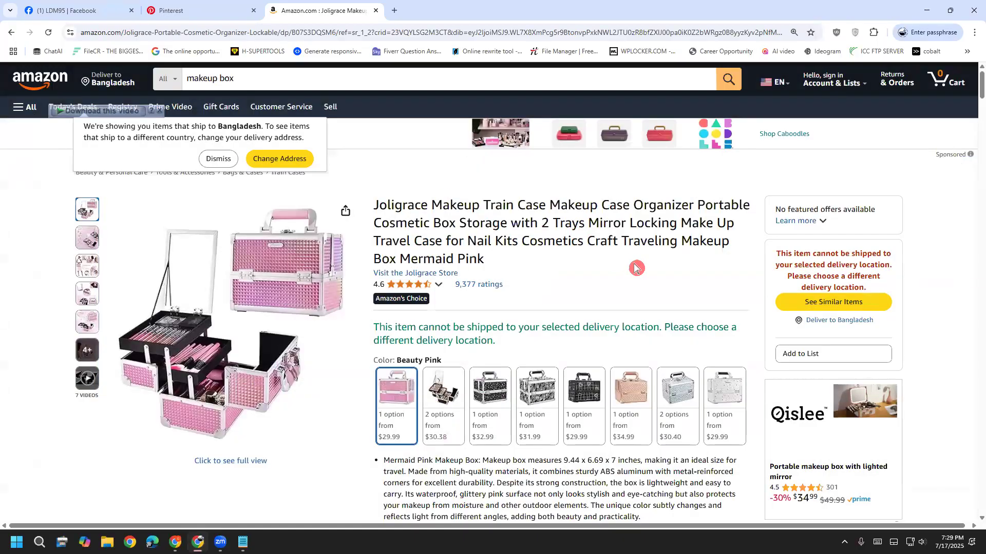
pyautogui.moveTo(527, 207); pyautogui.dragTo(748, 204)
pyautogui.click(641, 223)
pyautogui.click(388, 235)
pyautogui.moveTo(388, 235); pyautogui.dragTo(465, 221)
pyautogui.click(523, 234)
pyautogui.moveTo(531, 222); pyautogui.dragTo(695, 225)
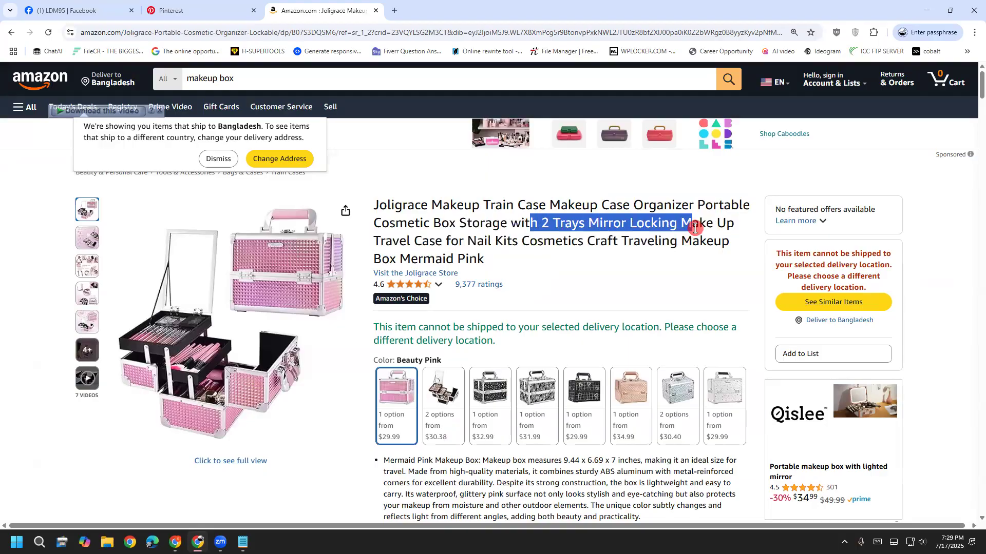
pyautogui.click(698, 224)
pyautogui.moveTo(402, 242); pyautogui.dragTo(568, 259)
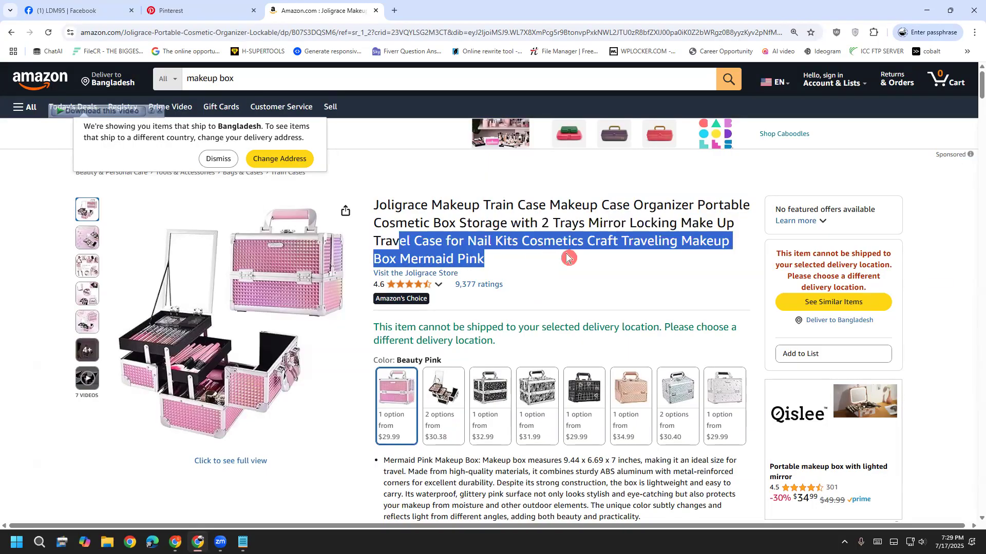
pyautogui.click(568, 258)
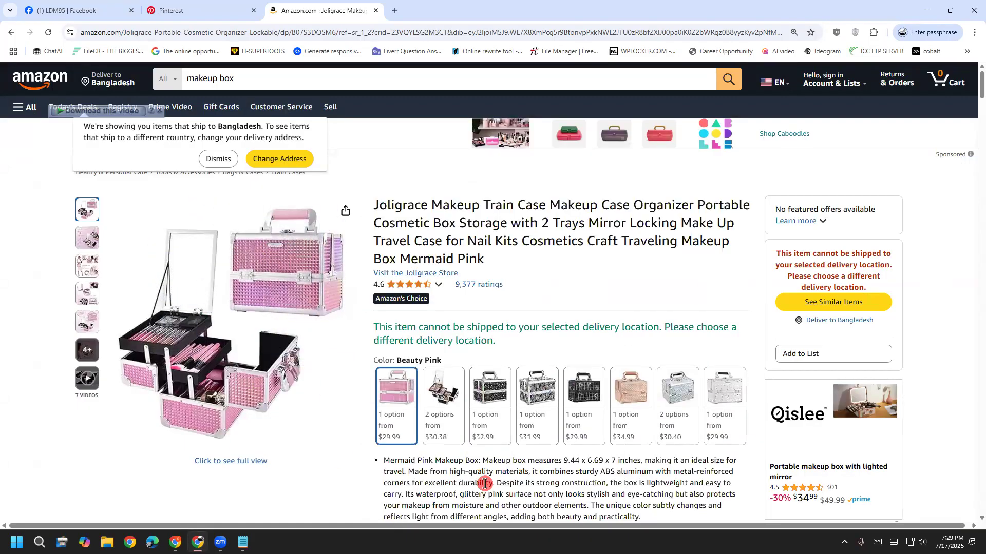
# Read the feature bullets in the product description and return to the product images.
pyautogui.scroll(-3, 483, 478)
pyautogui.moveTo(410, 286); pyautogui.dragTo(501, 320)
pyautogui.click(501, 315)
pyautogui.scroll(3, 520, 459)
pyautogui.scroll(1, 520, 460)
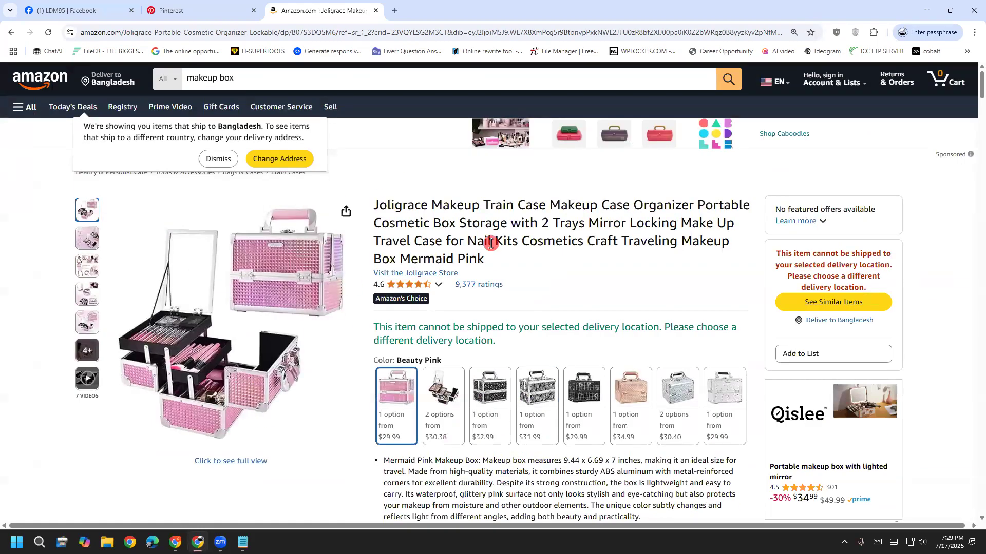
# Open the main product image in the enlarged viewer and check the available options for saving or copying it.
pyautogui.click(219, 357)
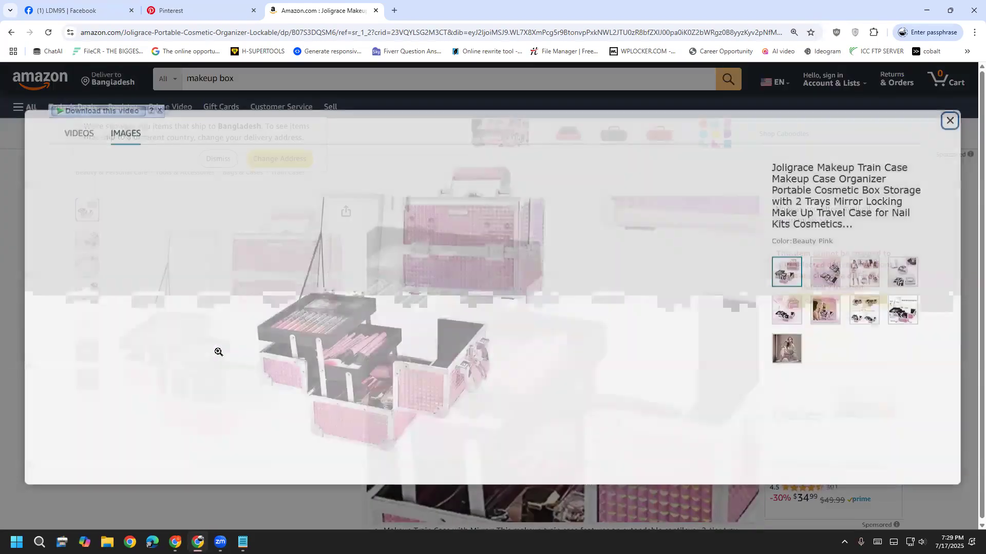
pyautogui.rightClick(359, 333)
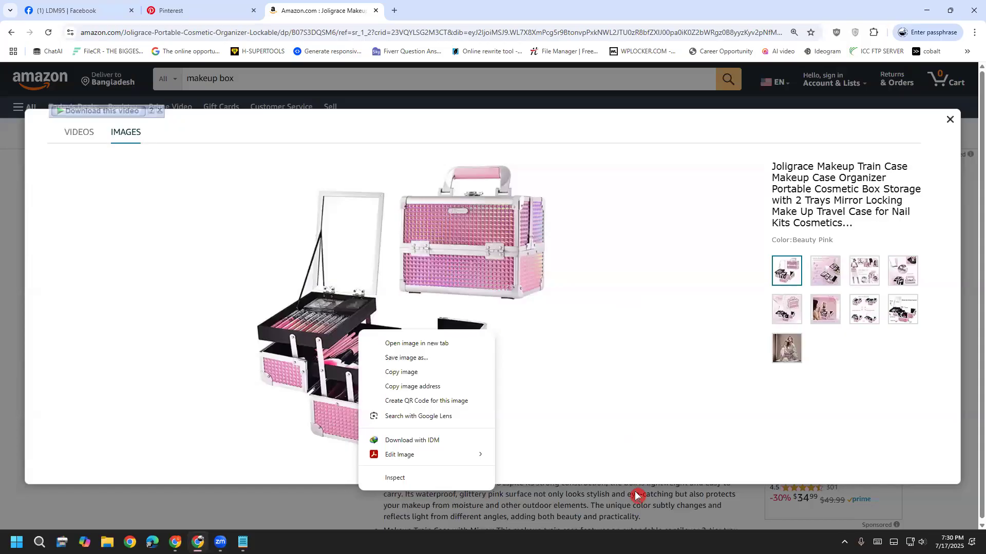
pyautogui.rightClick(514, 282)
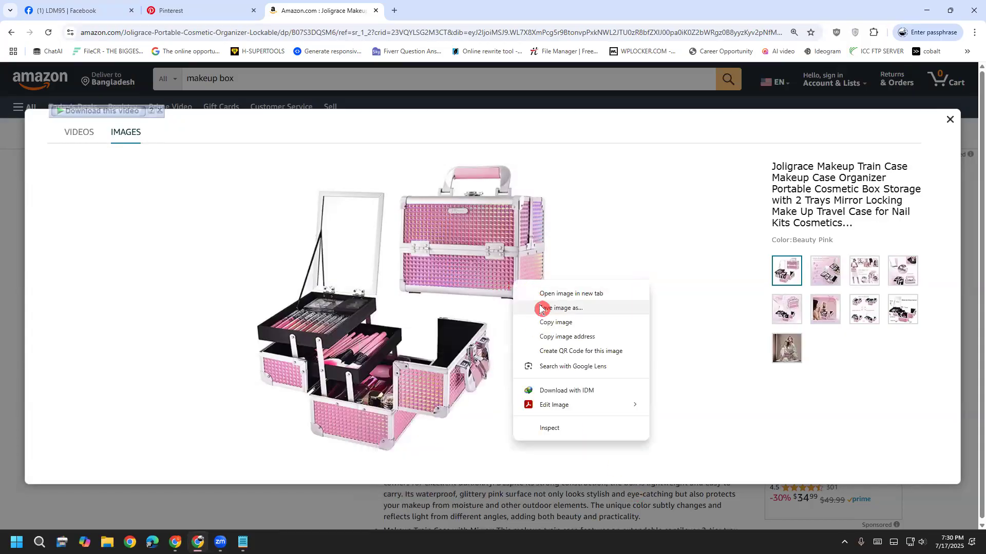
pyautogui.rightClick(401, 315)
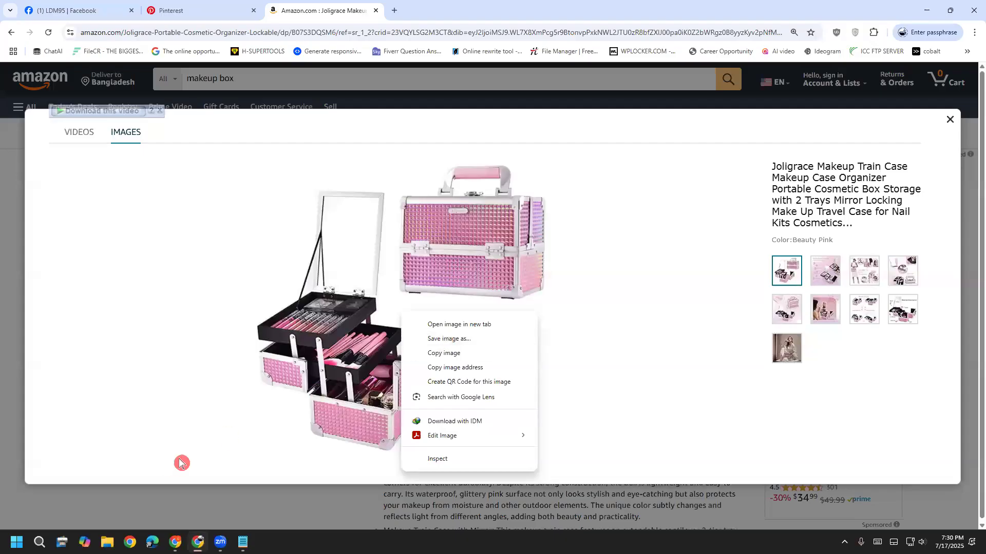
pyautogui.click(337, 332)
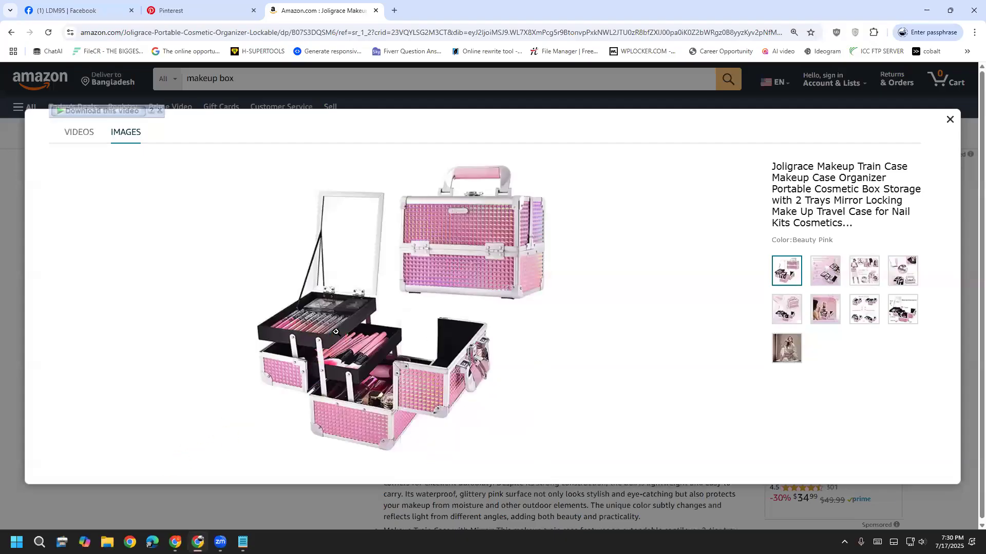
pyautogui.rightClick(337, 333)
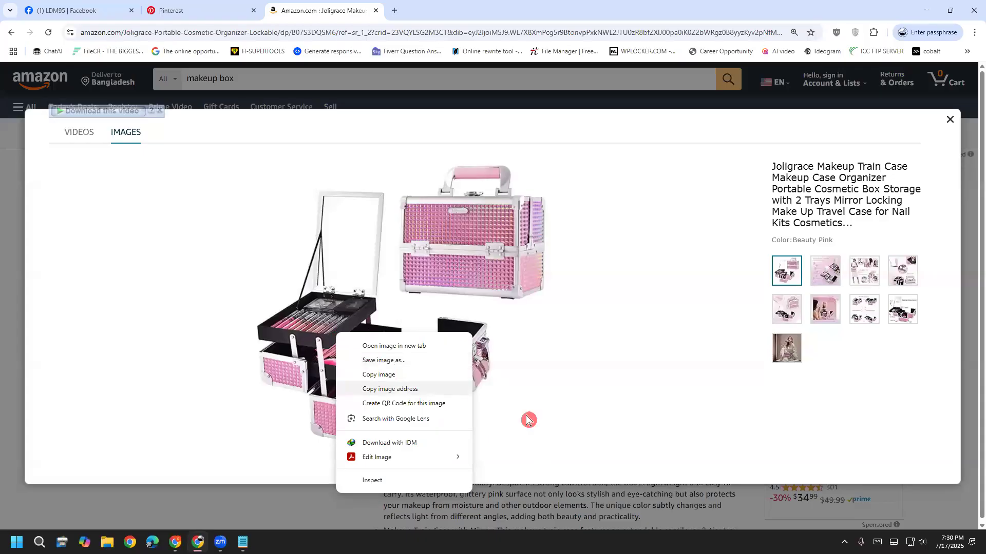
pyautogui.click(570, 424)
# Zoom in on the enlarged product image to inspect the detail, and restore the full view of both cases.
pyautogui.click(396, 307)
pyautogui.click(397, 307)
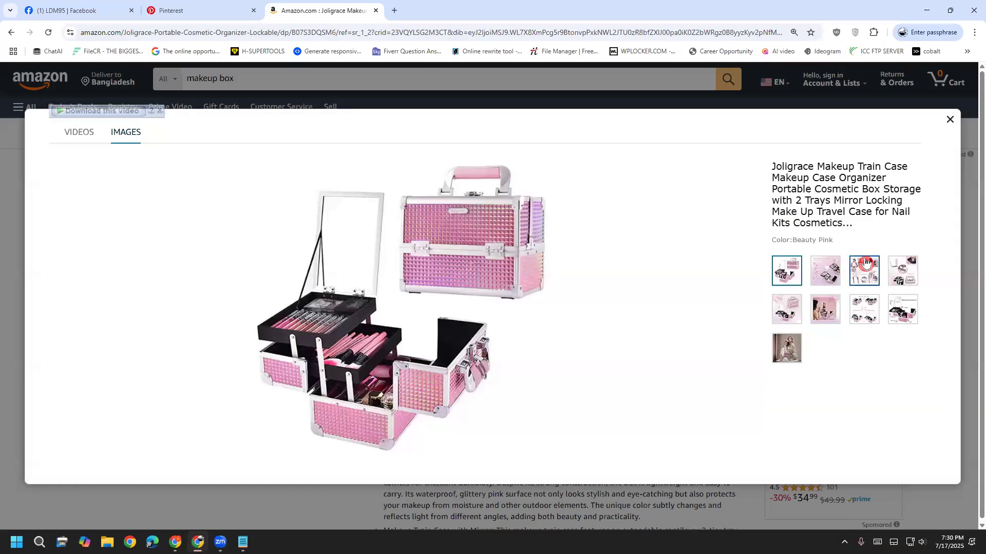
pyautogui.click(383, 342)
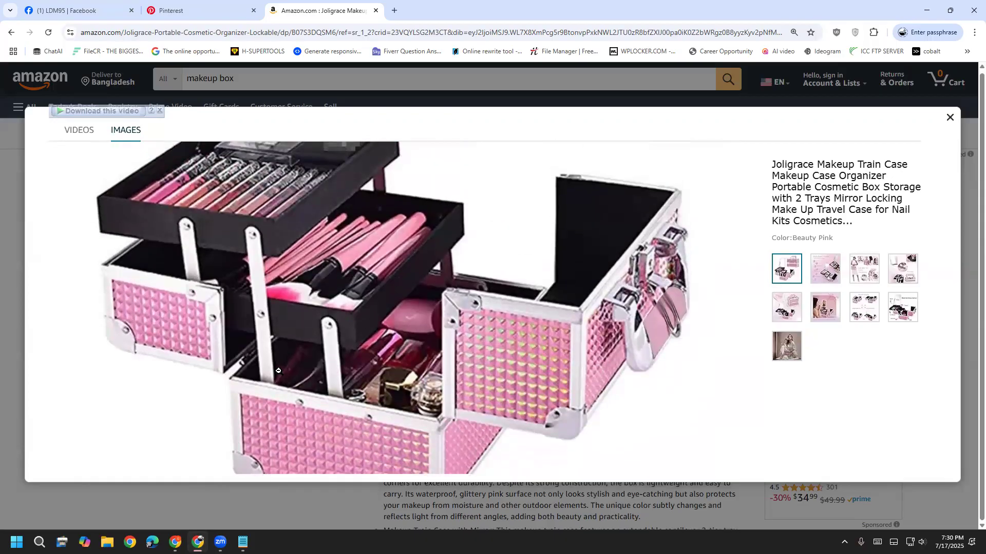
pyautogui.click(351, 296)
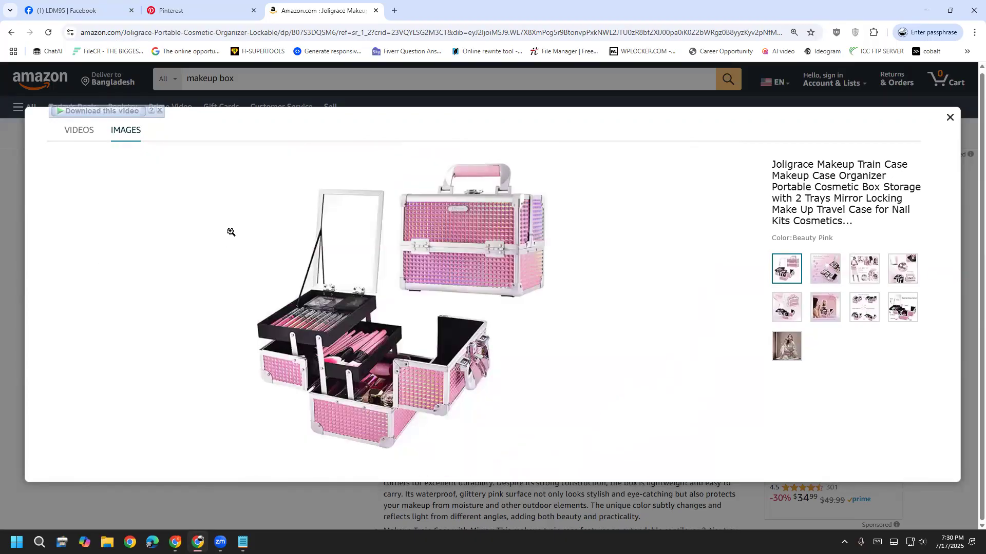
# Capture a screen snip of the enlarged product image, framing both the open and the closed makeup case.
pyautogui.press('super+shift+s')
pyautogui.moveTo(217, 143); pyautogui.dragTo(588, 476)
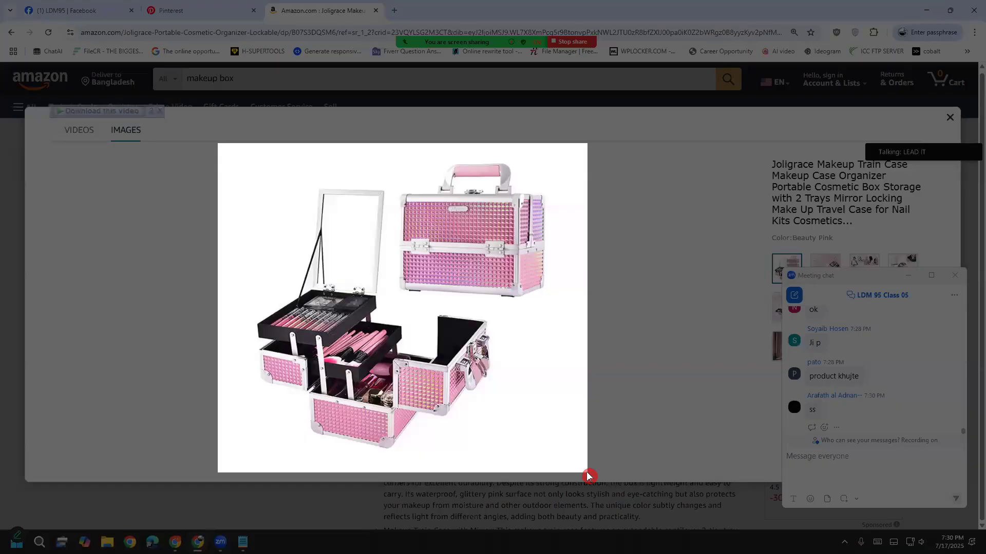
pyautogui.moveTo(589, 476); pyautogui.dragTo(581, 477)
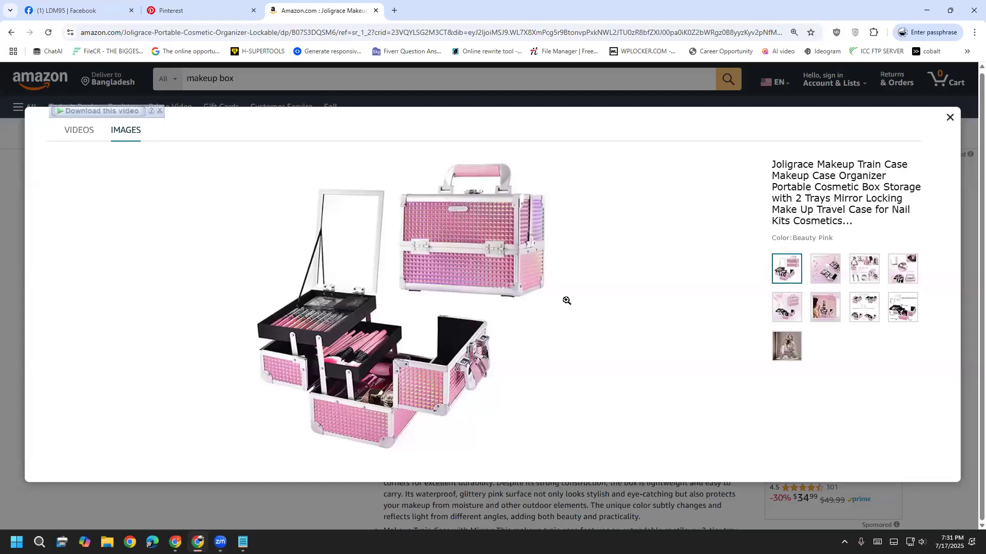
# Open Paint and paste the captured makeup case image onto the canvas.
pyautogui.press('super')
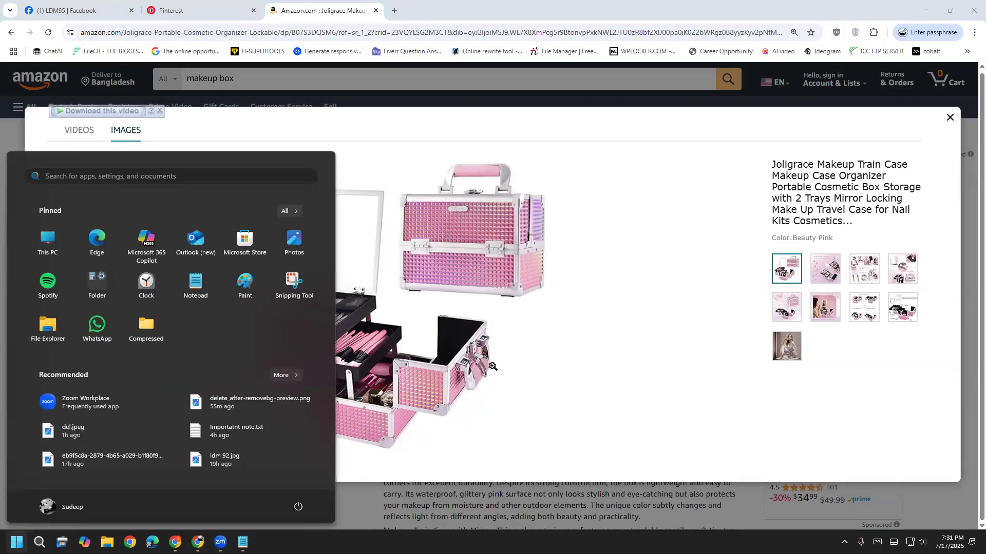
pyautogui.write('paint')
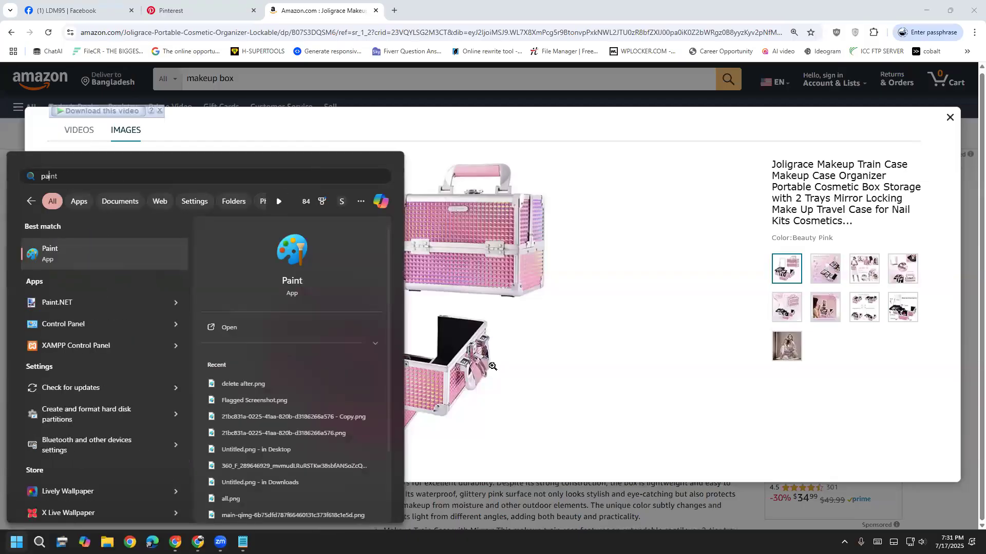
pyautogui.press('Return')
pyautogui.hotkey('ctrl', 'v')
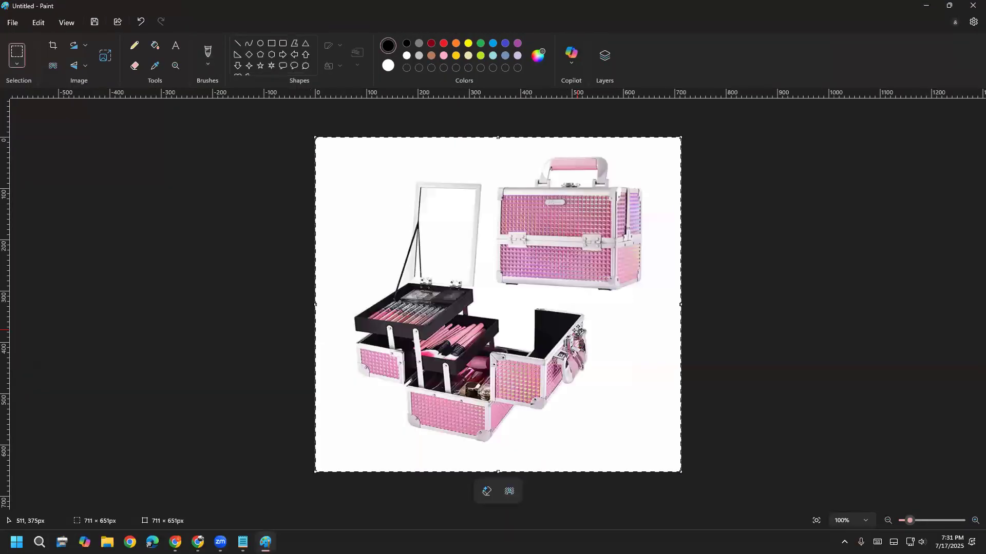
pyautogui.click(769, 256)
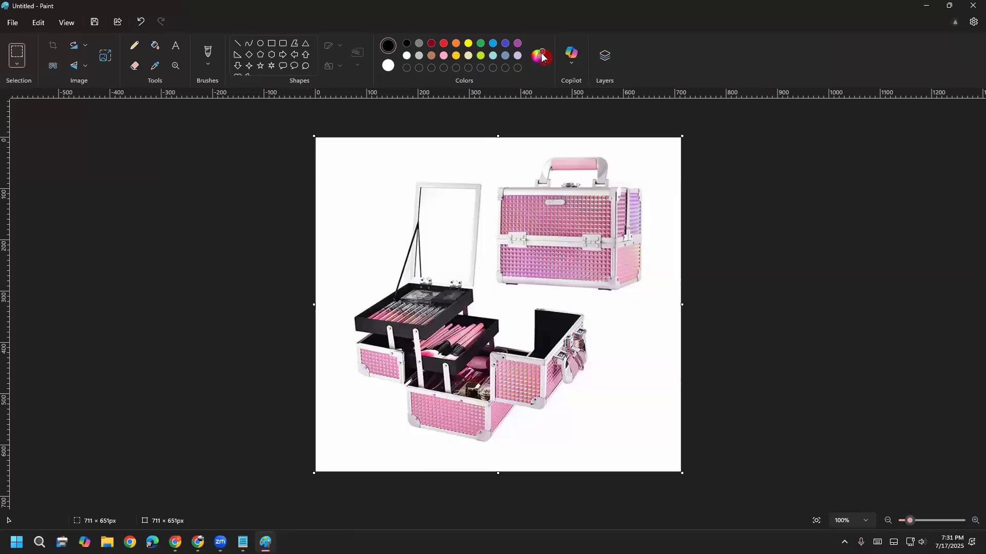
pyautogui.click(543, 53)
pyautogui.moveTo(544, 138)
pyautogui.mouseDown()
pyautogui.moveTo(466, 249)
pyautogui.moveTo(573, 303)
pyautogui.moveTo(672, 216)
pyautogui.mouseUp()
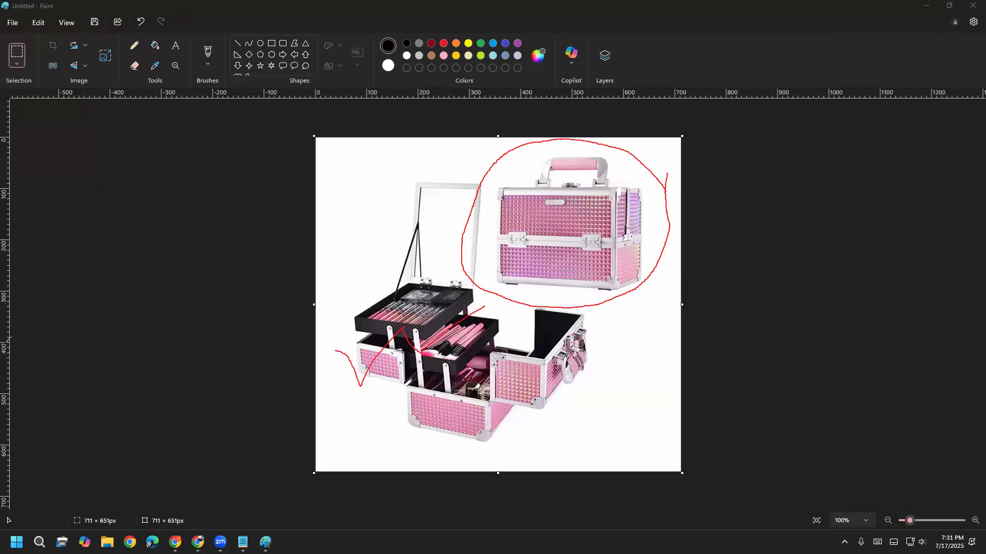
pyautogui.hotkey('ctrl', 'z')
pyautogui.hotkey('ctrl', 'z')
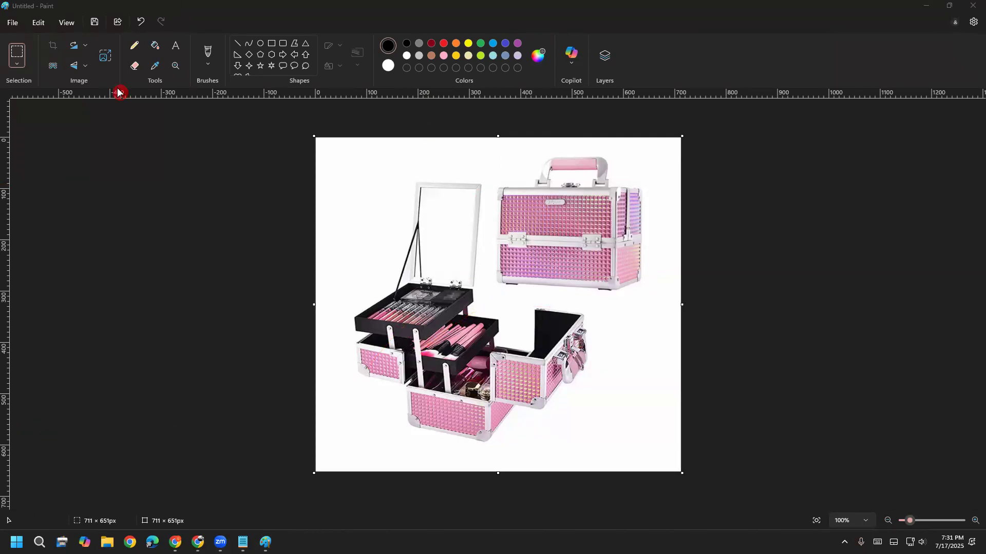
# Circle the closed makeup case with the Pencil tool, undo the stroke, and dismiss the Resize and Skew dialog without changes.
pyautogui.click(134, 46)
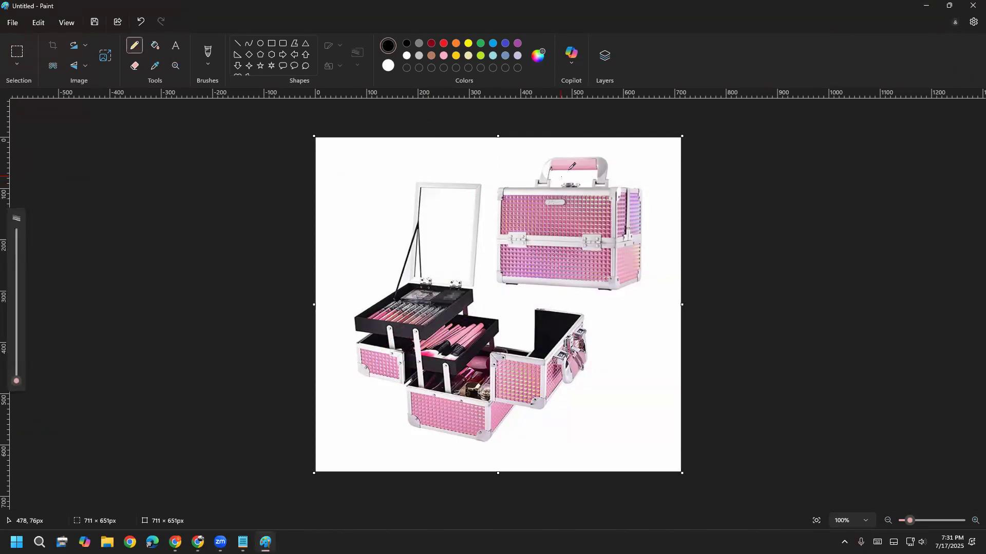
pyautogui.moveTo(568, 148)
pyautogui.mouseDown()
pyautogui.moveTo(531, 155)
pyautogui.moveTo(503, 182)
pyautogui.moveTo(489, 233)
pyautogui.moveTo(502, 282)
pyautogui.mouseUp()
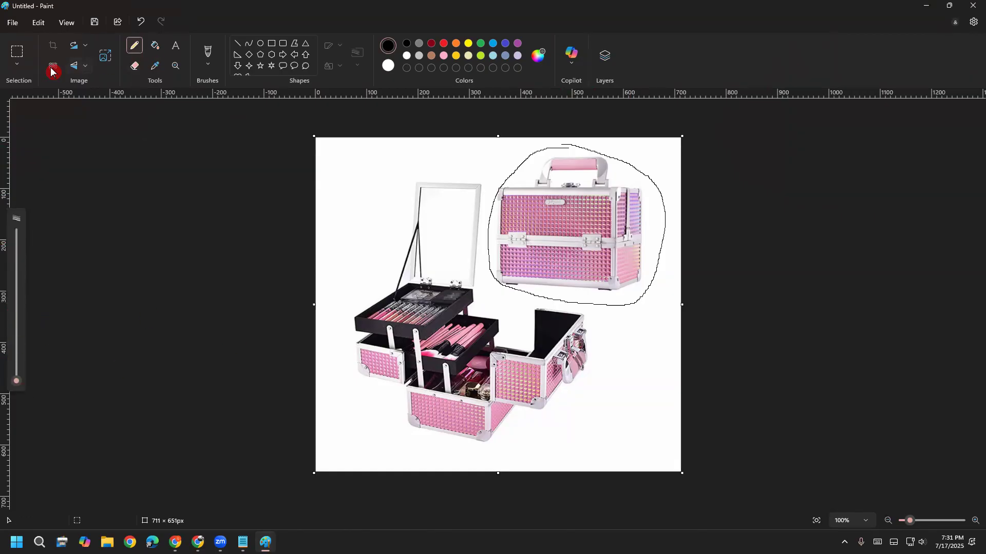
pyautogui.hotkey('ctrl', 'z')
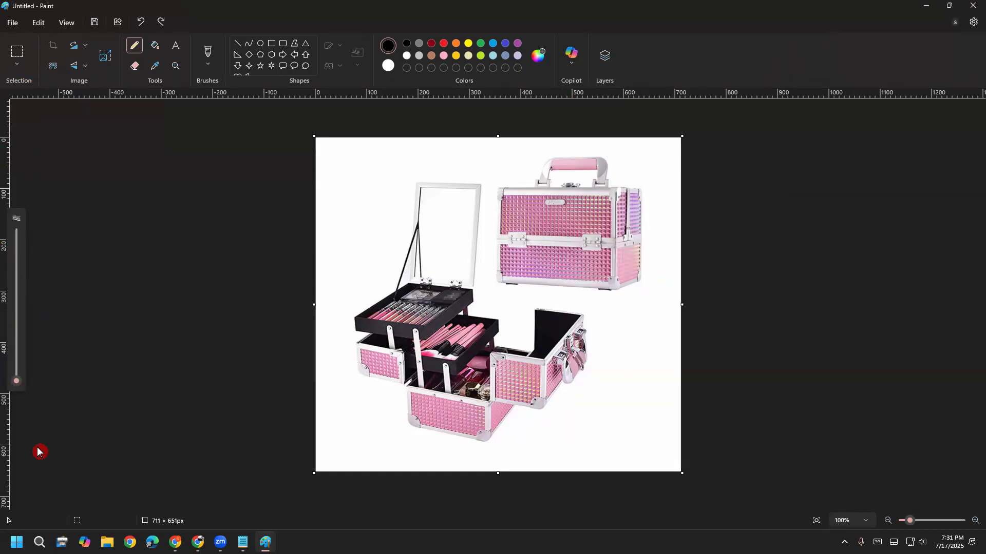
pyautogui.click(105, 56)
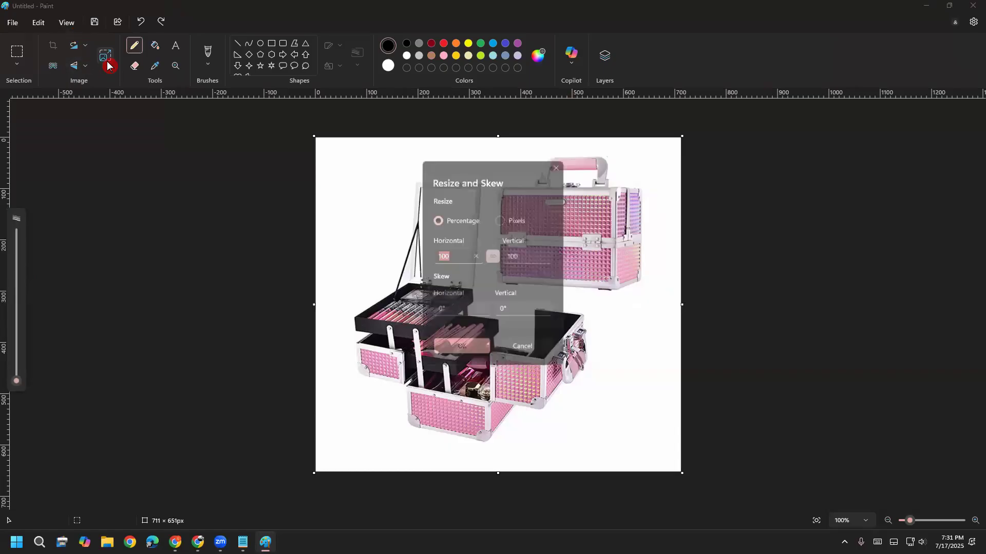
pyautogui.click(564, 161)
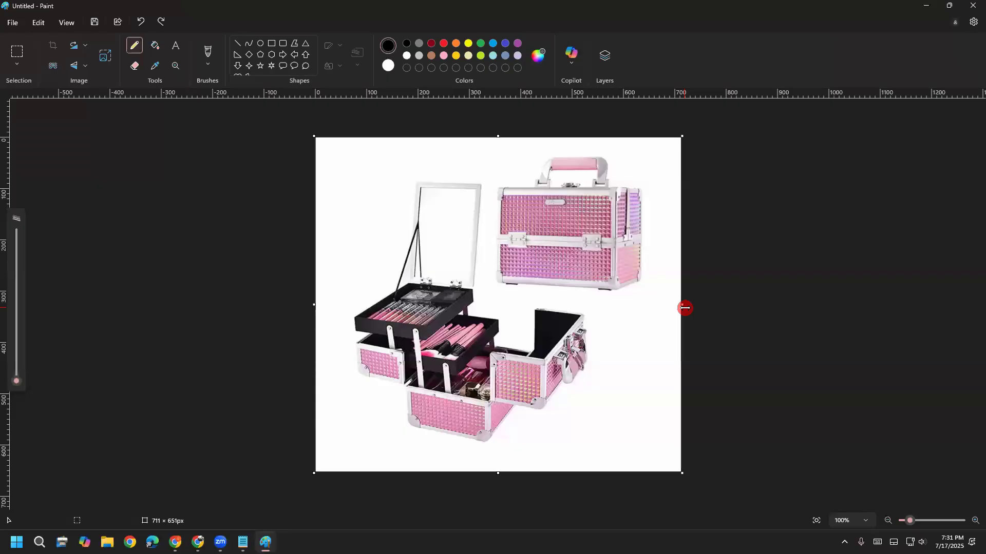
# Crop the canvas from all four sides around the open makeup case, to about 460 × 566 px.
pyautogui.moveTo(685, 308); pyautogui.dragTo(588, 309)
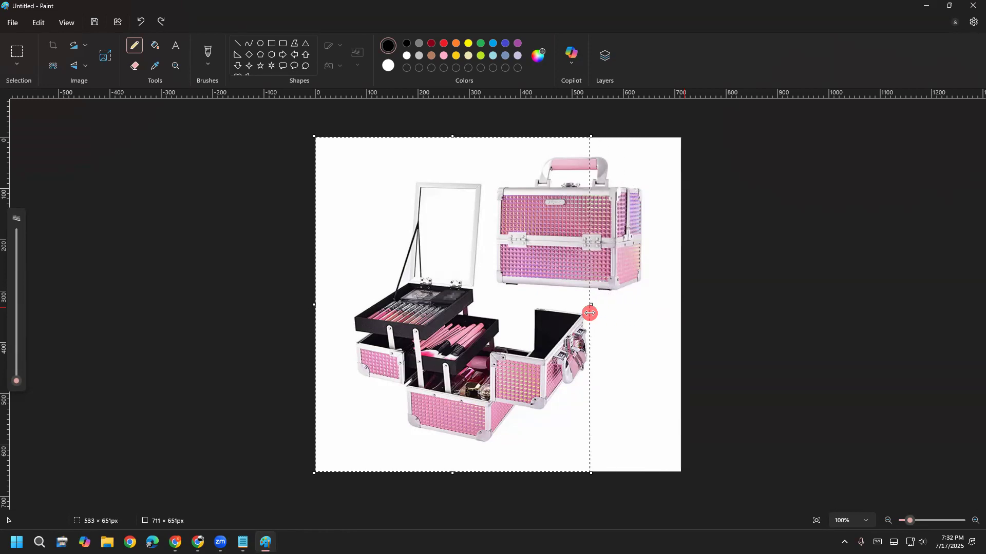
pyautogui.hotkey('ctrl', 'shift', 'x')
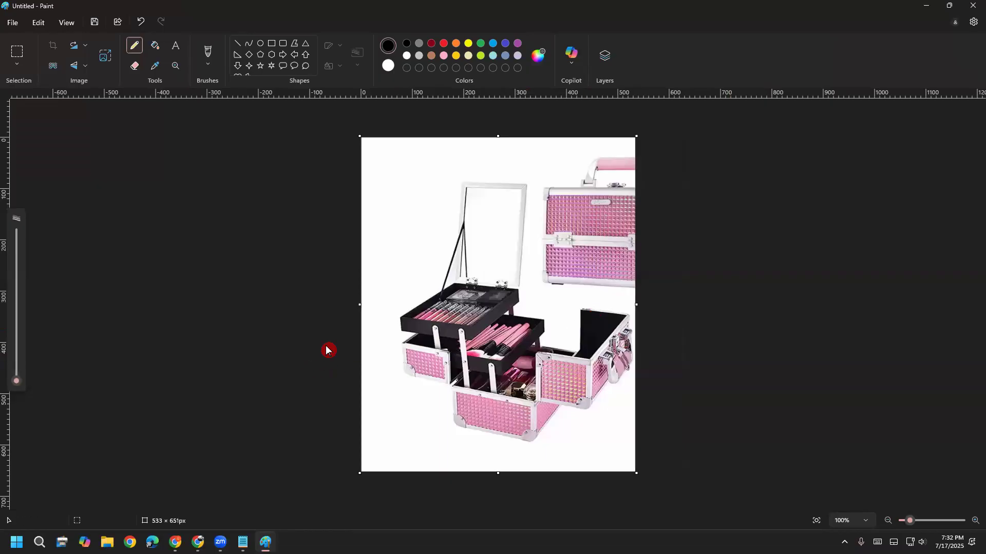
pyautogui.moveTo(355, 307); pyautogui.dragTo(399, 312)
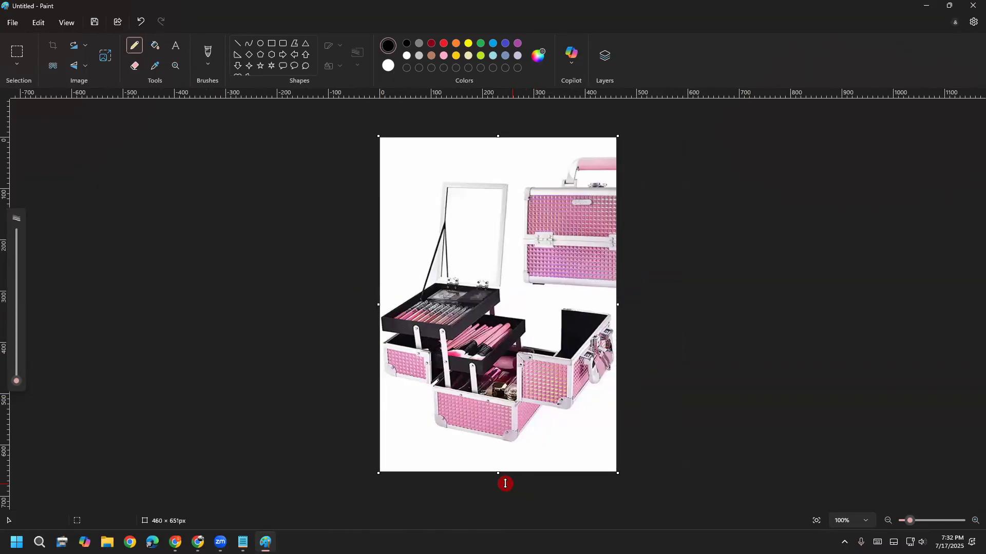
pyautogui.moveTo(501, 474); pyautogui.dragTo(502, 468)
pyautogui.moveTo(503, 451); pyautogui.dragTo(504, 446)
pyautogui.moveTo(503, 146); pyautogui.dragTo(509, 167)
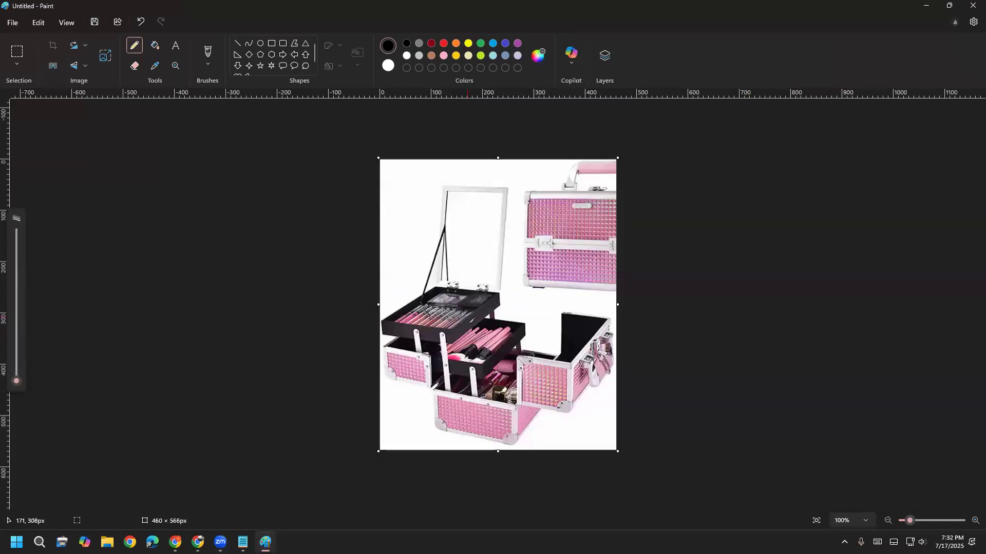
# Save the cropped makeup case image to the Desktop as makeup.png and close Paint.
pyautogui.click(180, 46)
pyautogui.click(19, 58)
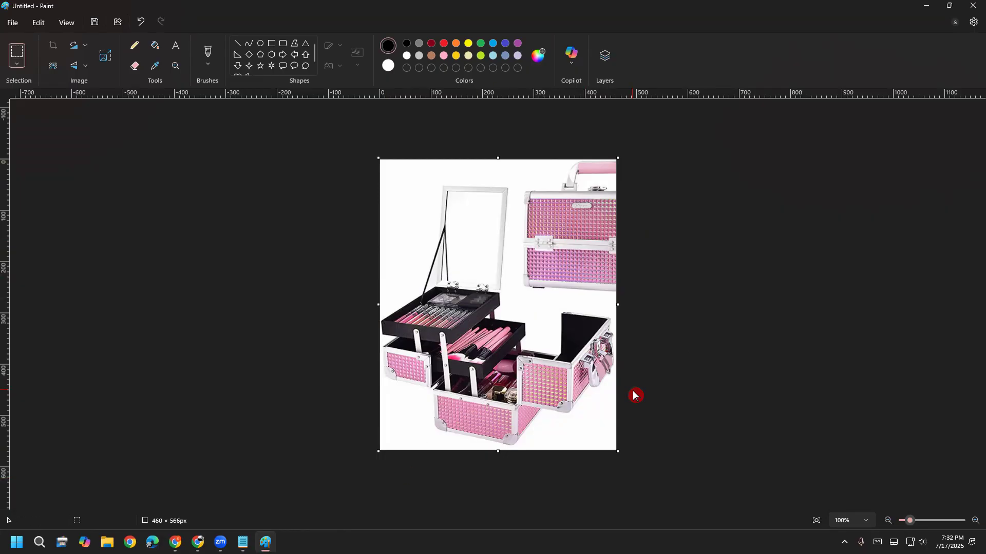
pyautogui.hotkey('ctrl', 's')
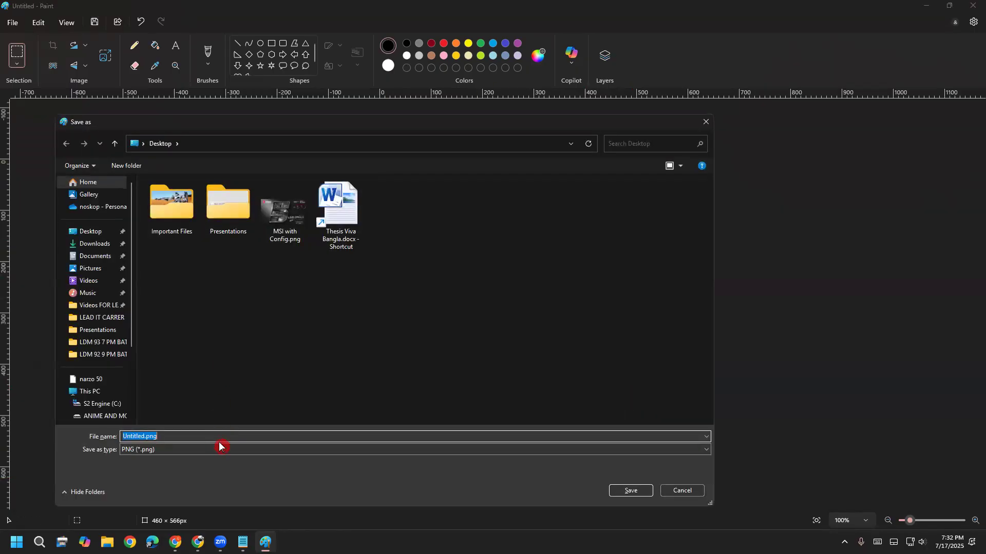
pyautogui.write('makeup')
pyautogui.press('Return')
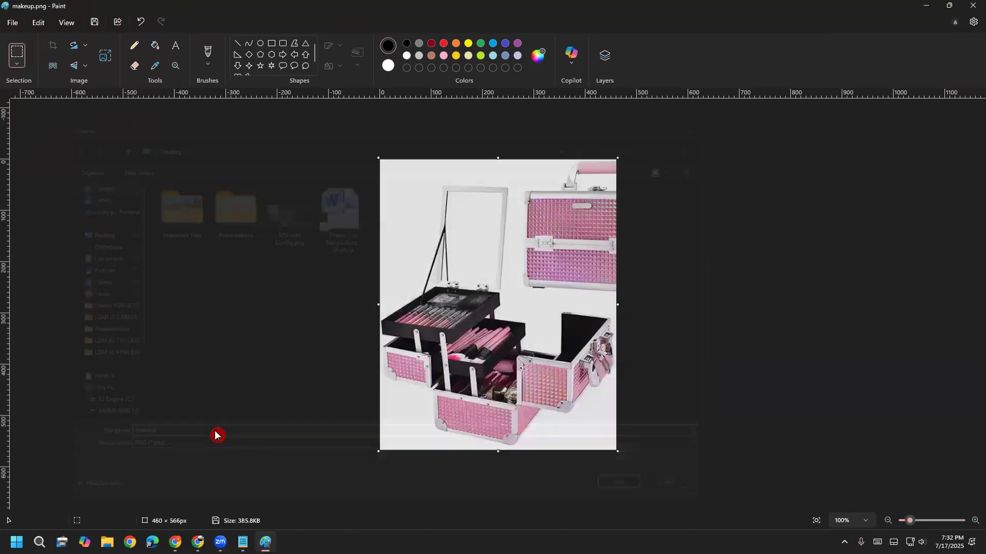
pyautogui.click(973, 5)
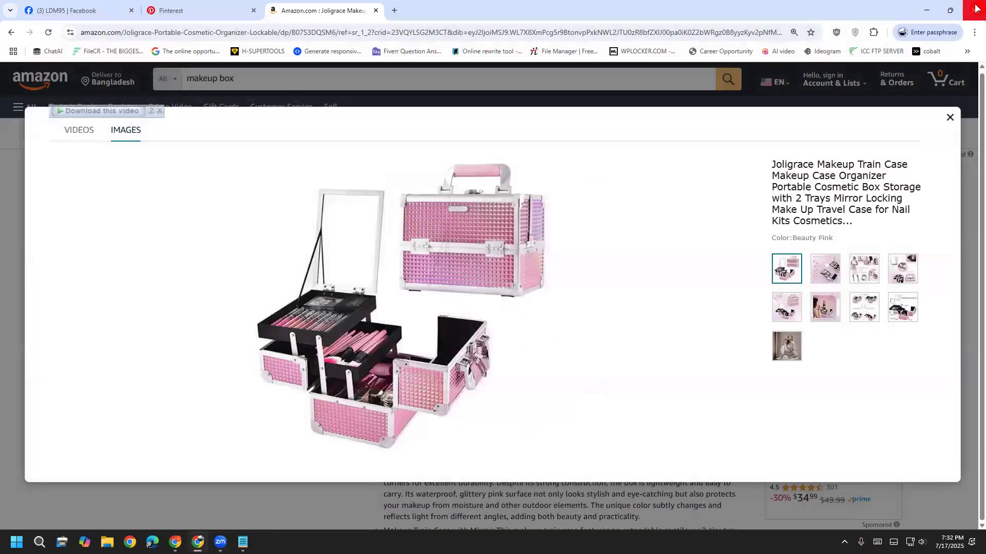
# Close the Amazon image viewer, minimize the browser, and check the saved makeup.png from the desktop.
pyautogui.click(955, 82)
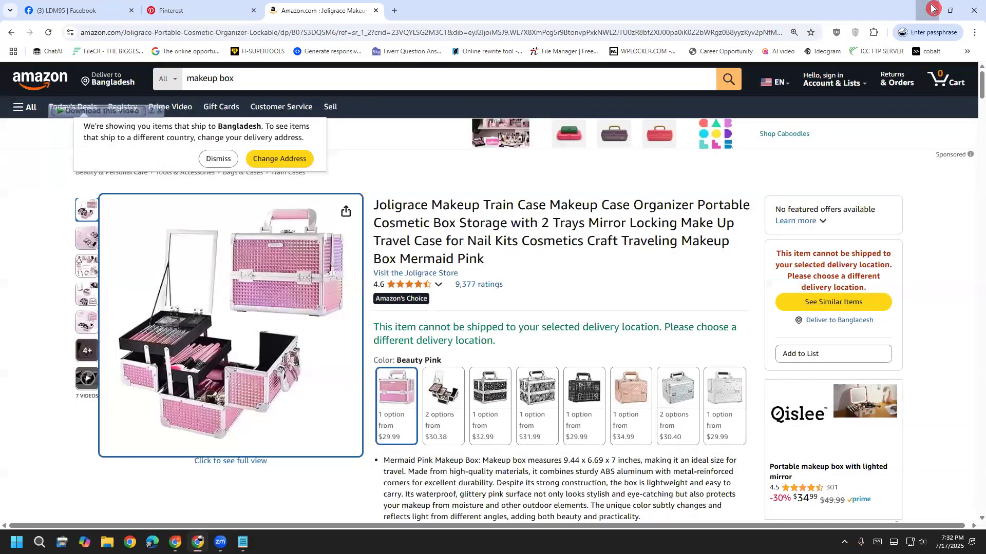
pyautogui.click(930, 10)
pyautogui.click(828, 62)
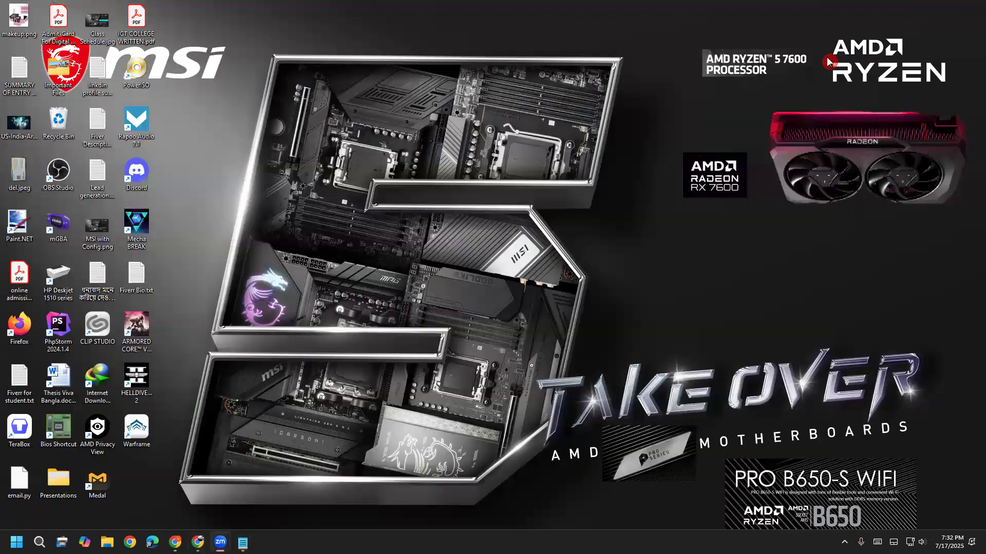
pyautogui.doubleClick(25, 26)
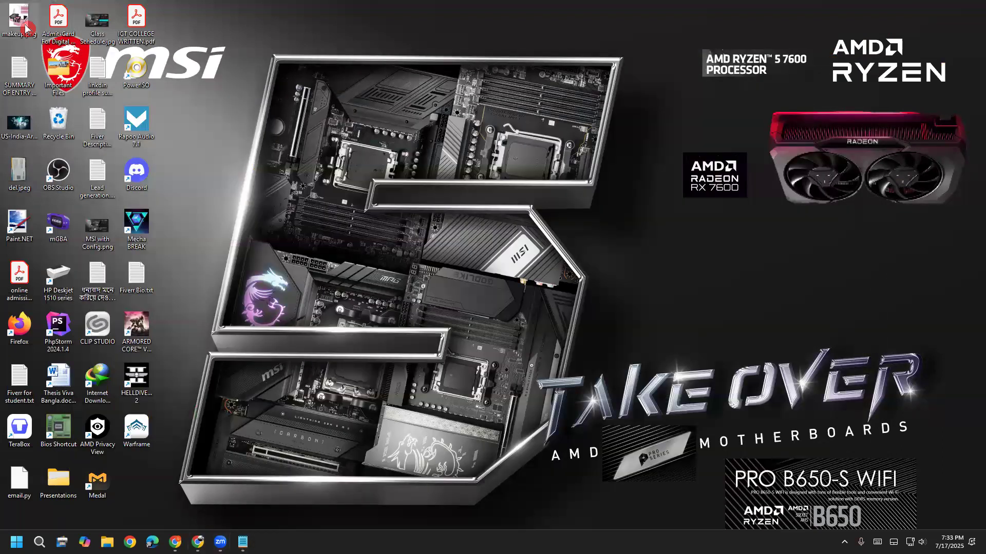
pyautogui.scroll(5, 521, 276)
pyautogui.scroll(-7, 508, 251)
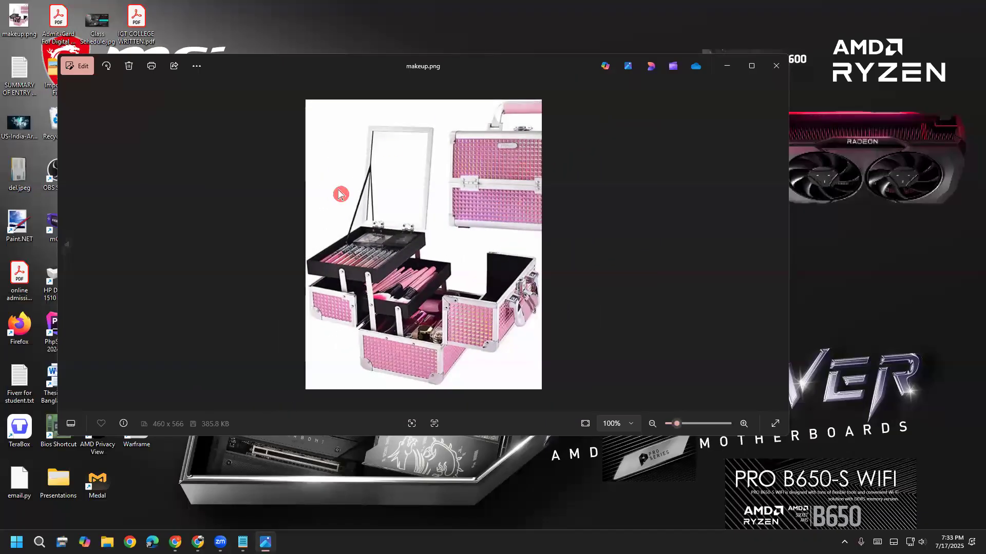
pyautogui.click(776, 66)
pyautogui.doubleClick(19, 21)
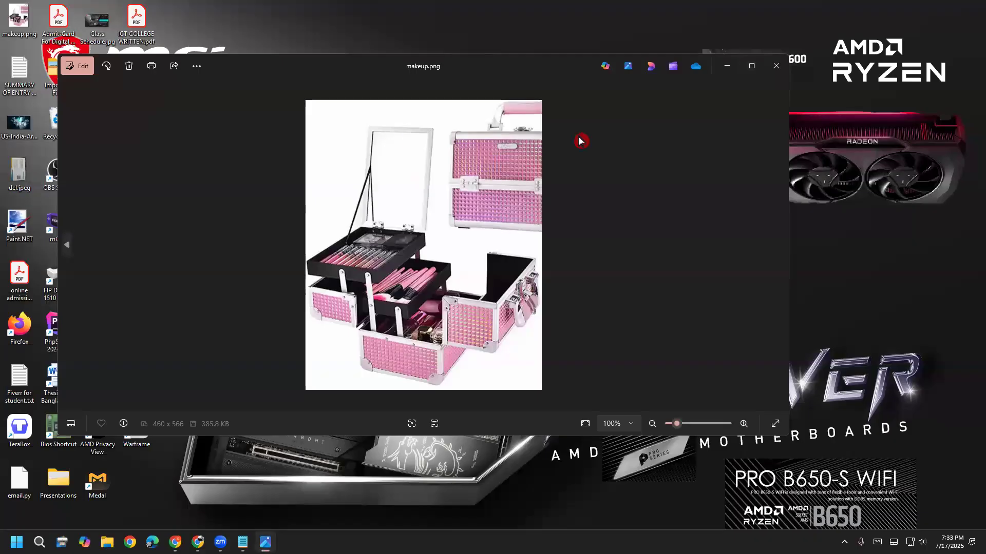
pyautogui.click(776, 65)
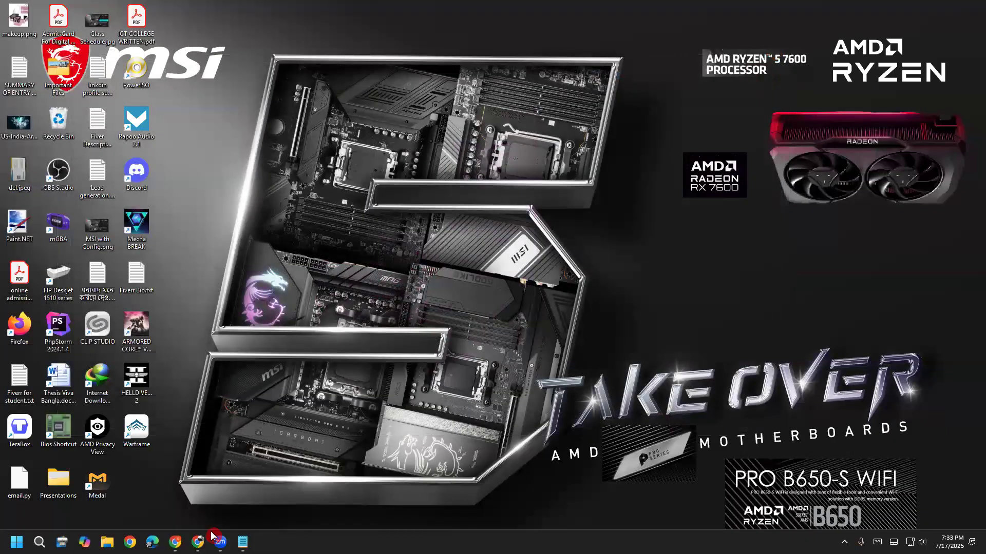
# Switch back to Chrome, open a new tab beside the Amazon product page, and return to the product page.
pyautogui.moveTo(197, 541)
pyautogui.click(187, 523)
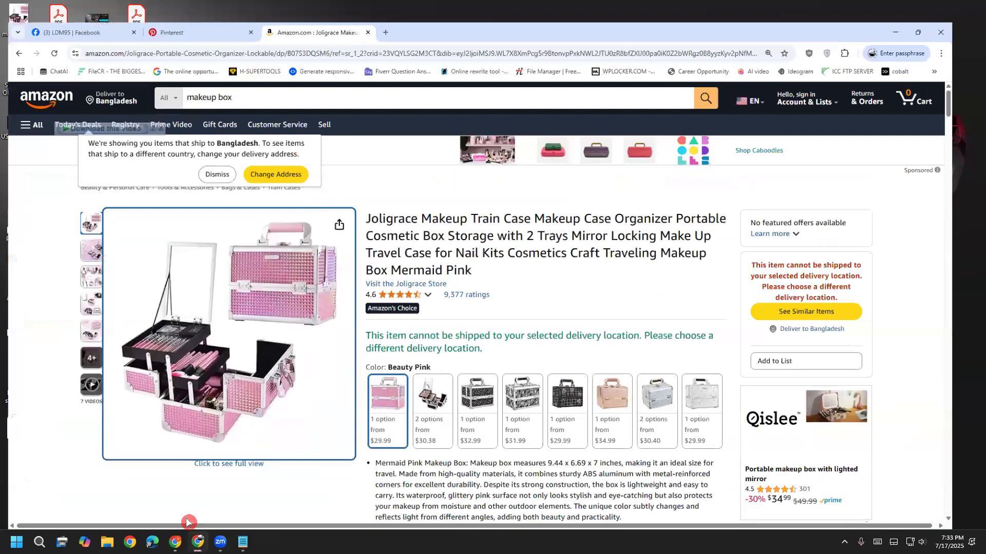
pyautogui.hotkey('ctrl', 't')
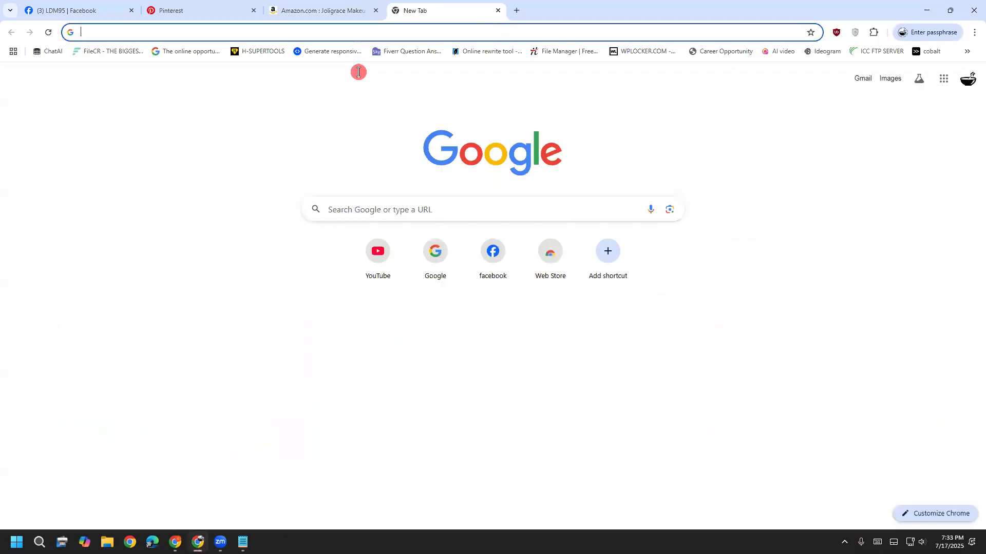
pyautogui.hotkey('ctrl', 'shift', 'Tab')
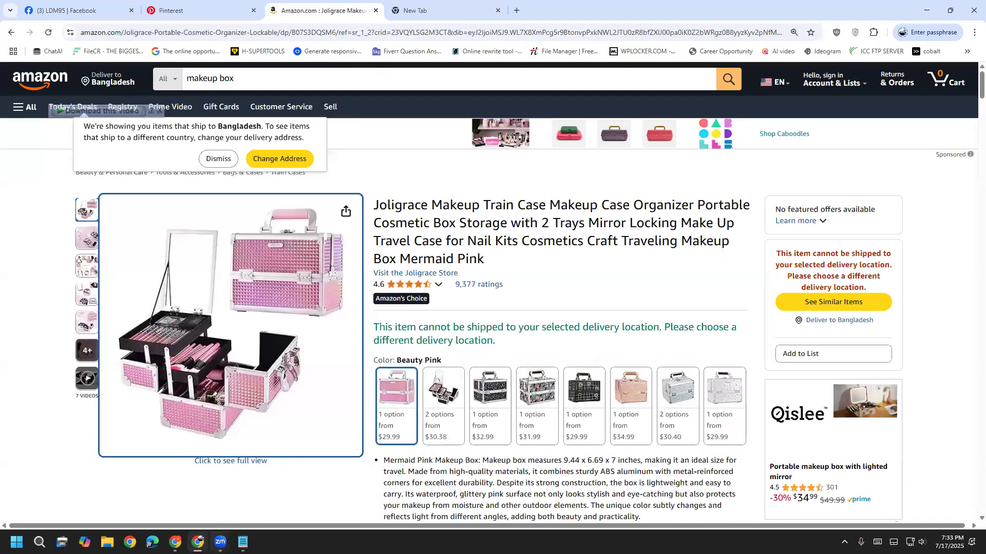
# Switch to the Notepad steps list and add "(C)" after Product Research.
pyautogui.click(243, 542)
pyautogui.moveTo(98, 157); pyautogui.dragTo(272, 154)
pyautogui.click(359, 151)
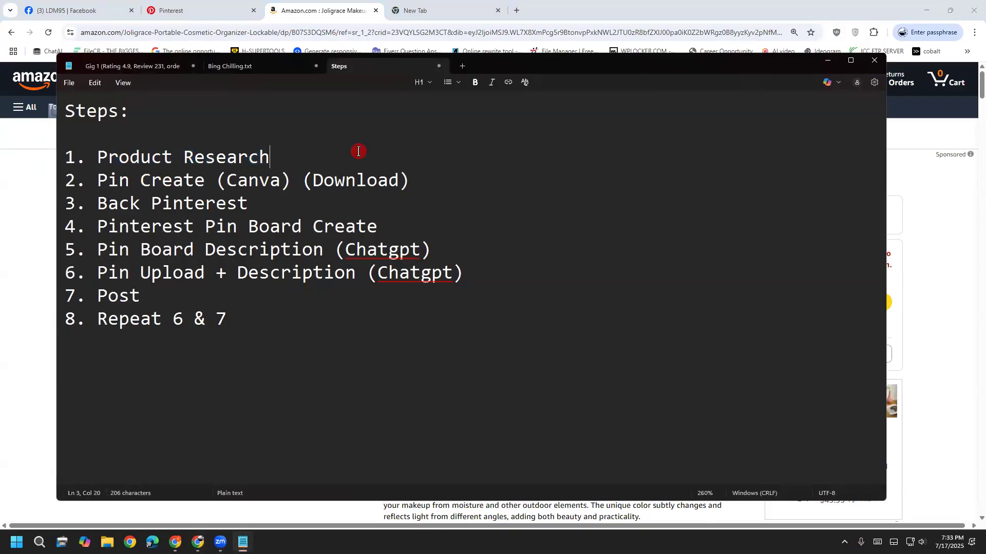
pyautogui.write('()')
pyautogui.write('C')
pyautogui.click(438, 173)
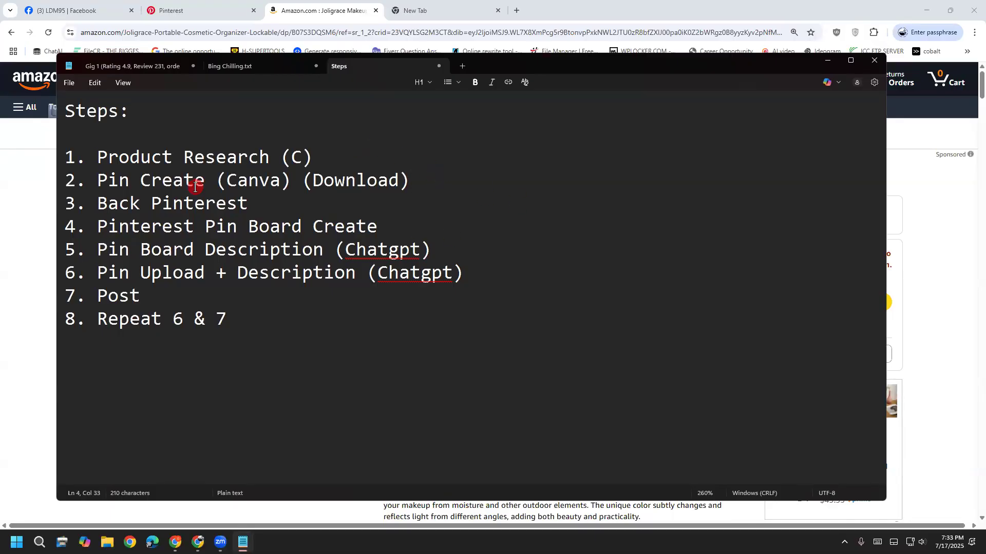
# Highlight the Pin Create line in the steps list, focusing on its "(Canva)" note.
pyautogui.moveTo(85, 177); pyautogui.dragTo(428, 172)
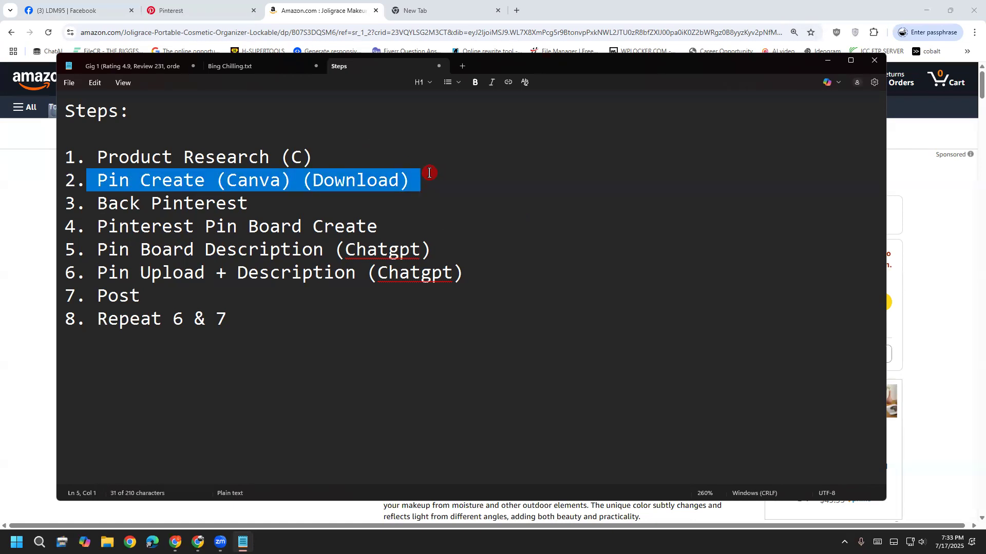
pyautogui.click(431, 176)
pyautogui.moveTo(287, 188); pyautogui.dragTo(219, 186)
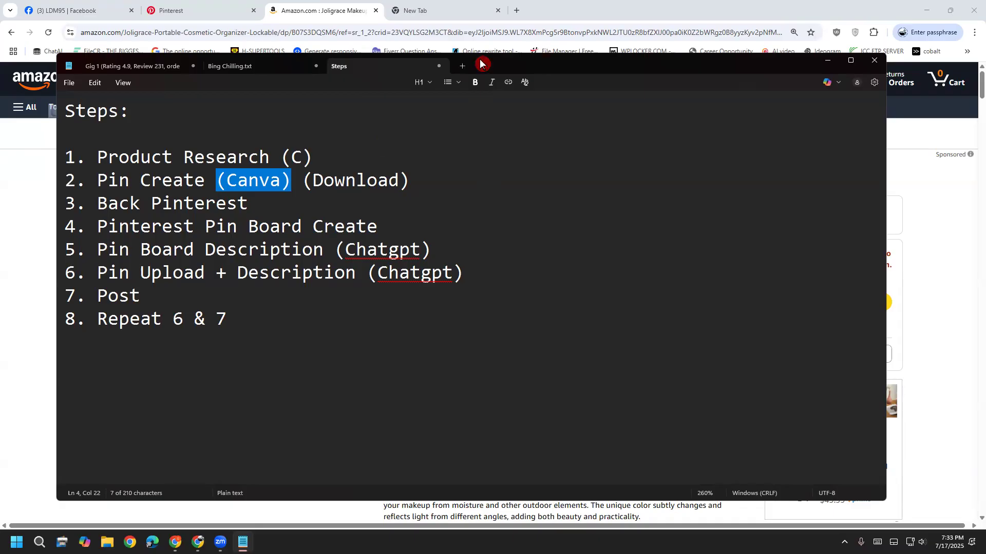
# Search Google for "canva" in the new Chrome tab and open the Canva home page.
pyautogui.click(443, 15)
pyautogui.write('g')
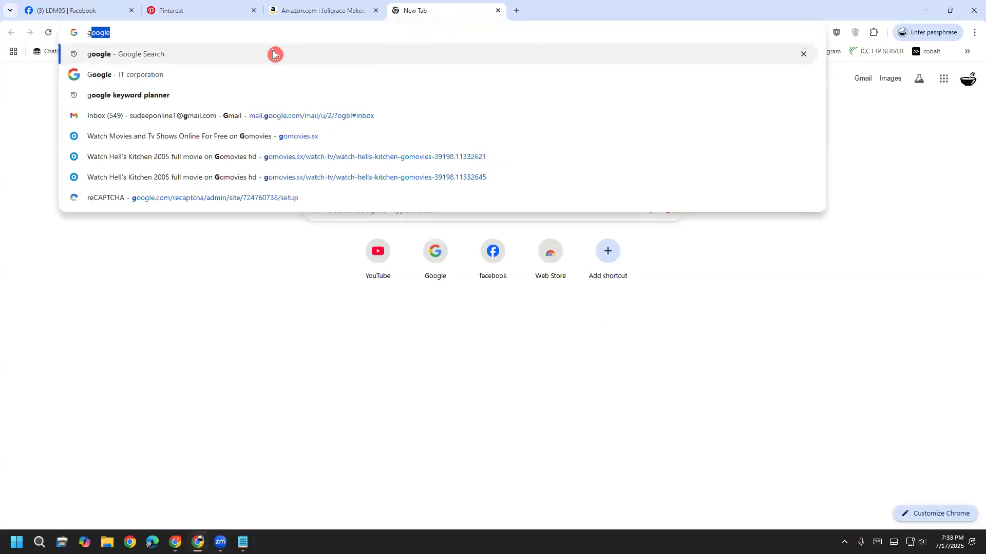
pyautogui.click(273, 54)
pyautogui.click(573, 97)
pyautogui.write('ca')
pyautogui.click(341, 126)
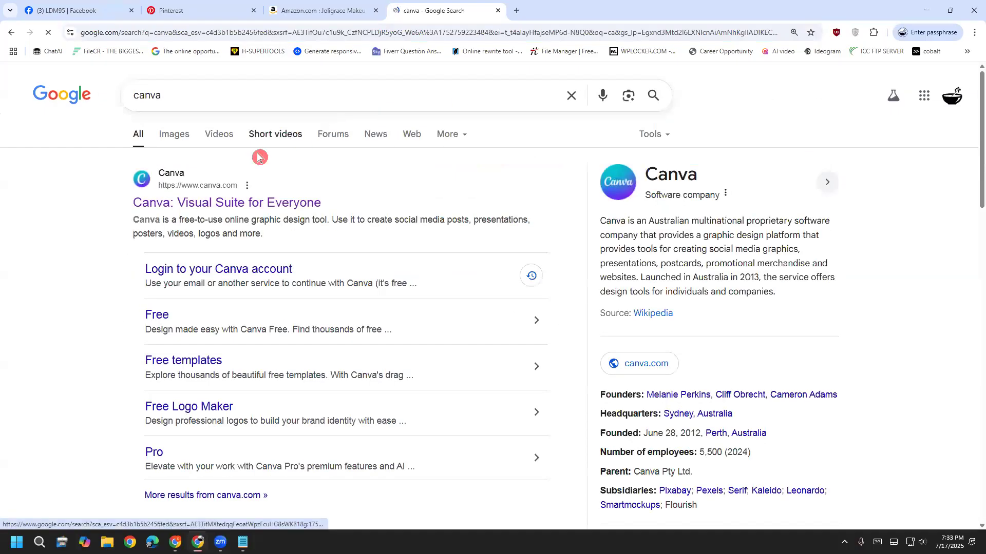
pyautogui.click(202, 202)
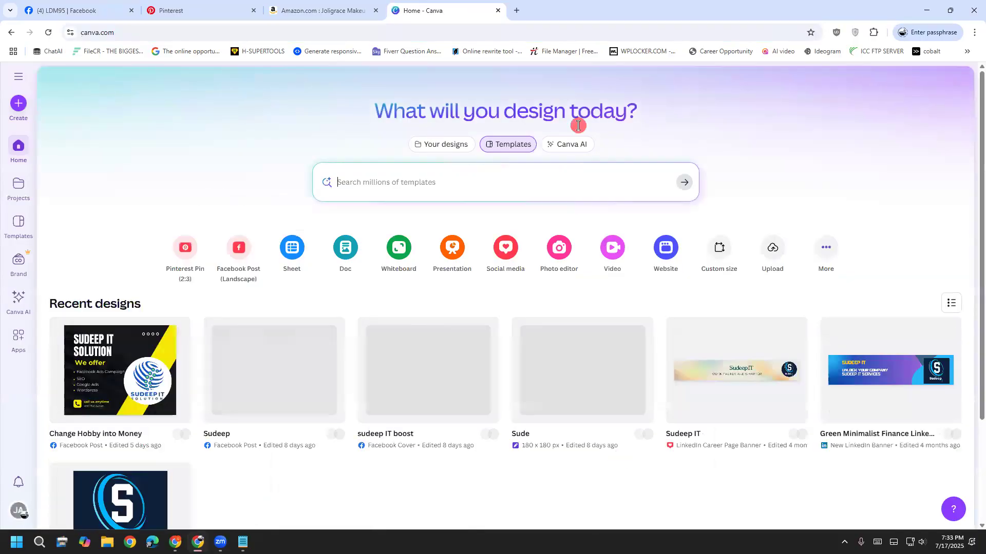
pyautogui.scroll(-1, 578, 125)
pyautogui.moveTo(258, 469)
pyautogui.mouseDown()
pyautogui.moveTo(313, 438)
pyautogui.moveTo(291, 526)
pyautogui.moveTo(306, 476)
pyautogui.mouseUp()
pyautogui.moveTo(321, 475)
pyautogui.mouseDown()
pyautogui.moveTo(346, 511)
pyautogui.moveTo(370, 485)
pyautogui.moveTo(373, 519)
pyautogui.moveTo(406, 506)
pyautogui.mouseUp()
pyautogui.moveTo(494, 460)
pyautogui.mouseDown()
pyautogui.moveTo(490, 495)
pyautogui.moveTo(546, 451)
pyautogui.moveTo(568, 500)
pyautogui.moveTo(599, 462)
pyautogui.mouseUp()
pyautogui.moveTo(586, 502); pyautogui.dragTo(635, 463)
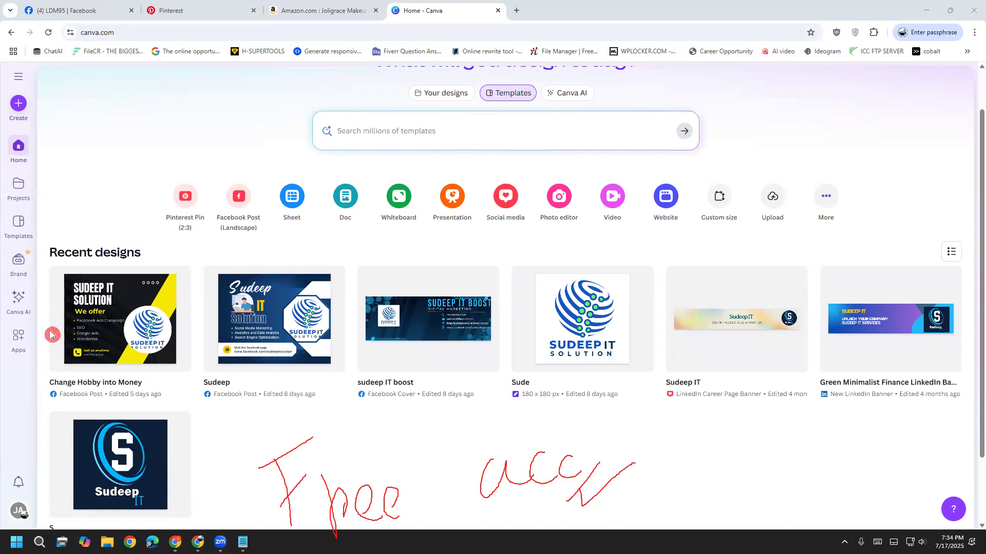
# Switch to the Notepad steps list and append "(1000 X 1500) PX" to the Pin Create line.
pyautogui.click(243, 542)
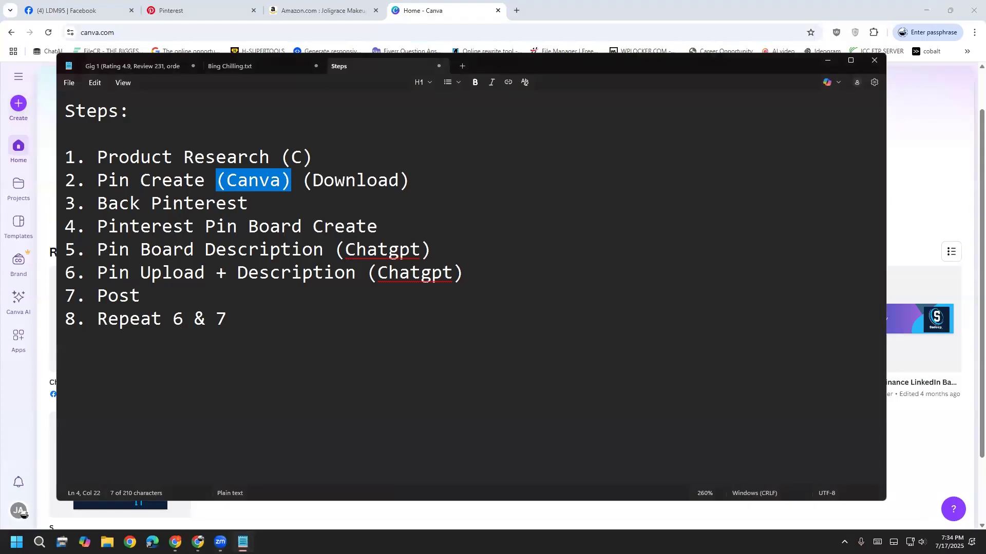
pyautogui.click(447, 181)
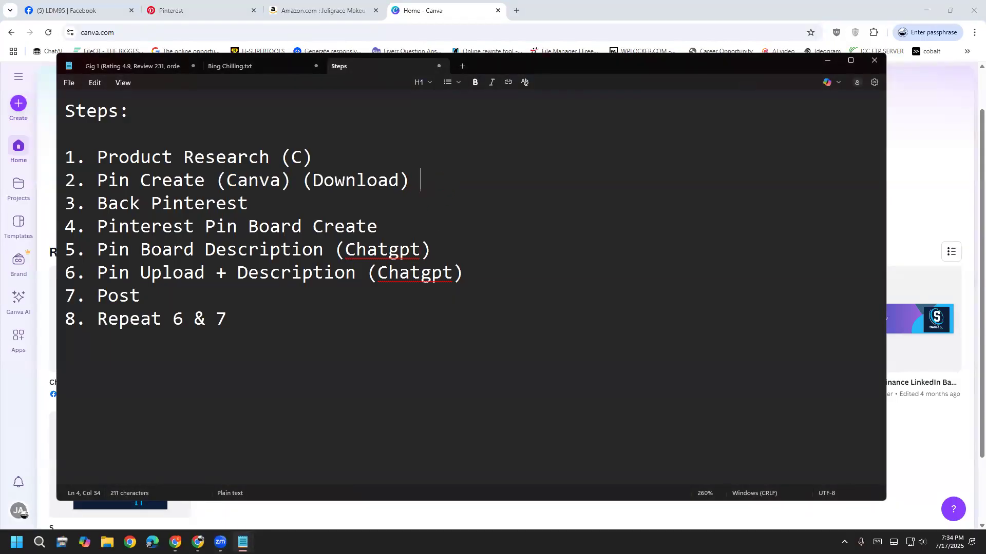
pyautogui.write('(Download) (1000')
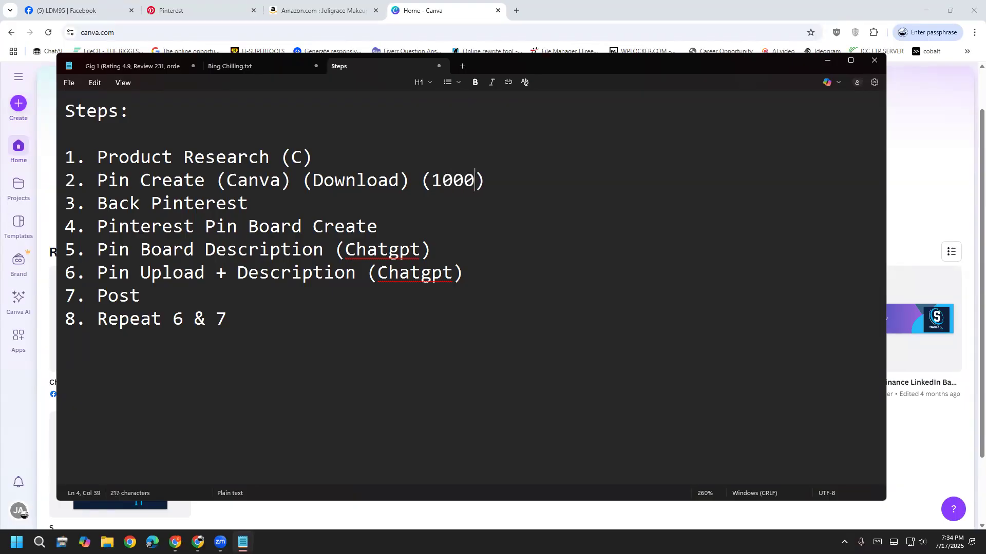
pyautogui.write(' X 1500')
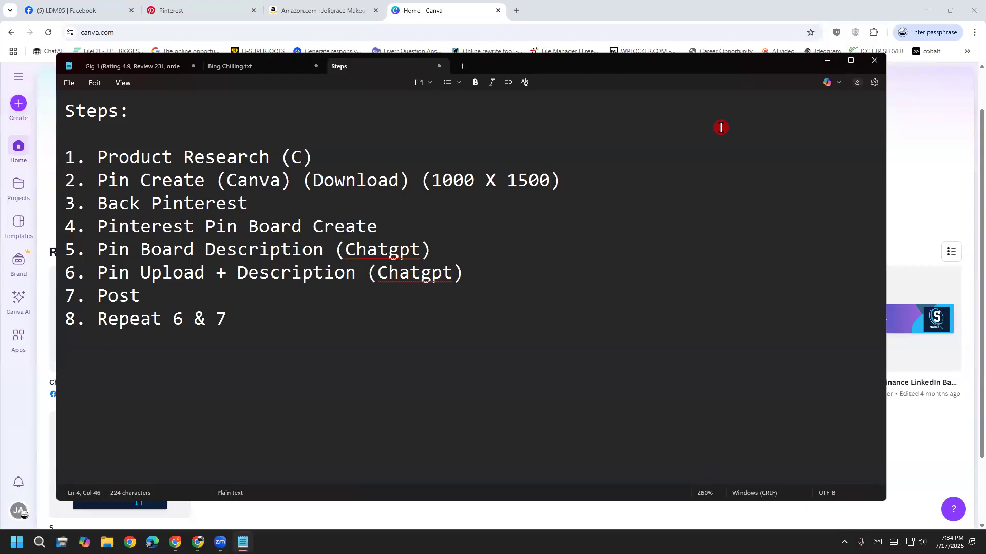
pyautogui.click(613, 178)
pyautogui.write('PX')
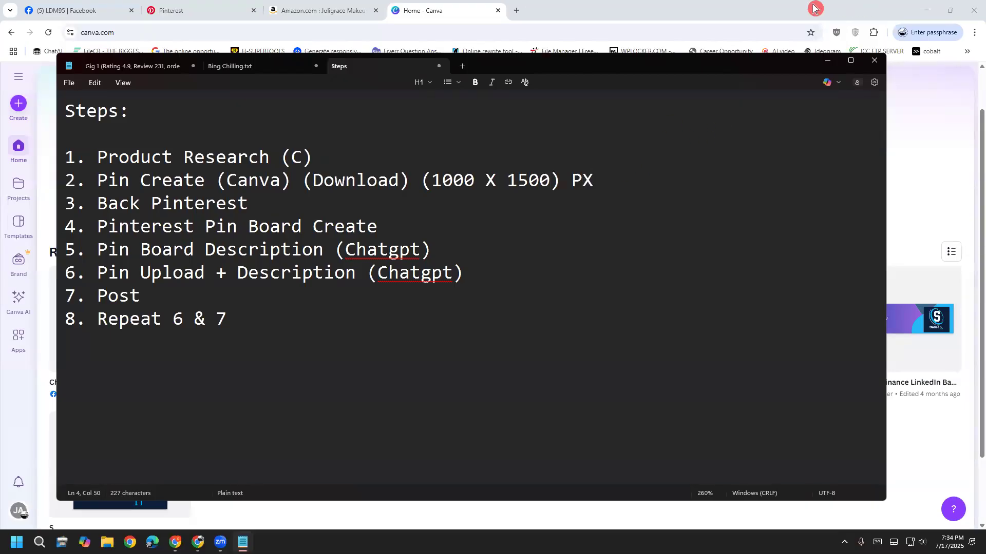
# Return to Canva, create a Pinterest Pin (2:3) design from the custom size 1000 × 1500 px, and close the Canva home tab.
pyautogui.click(796, 9)
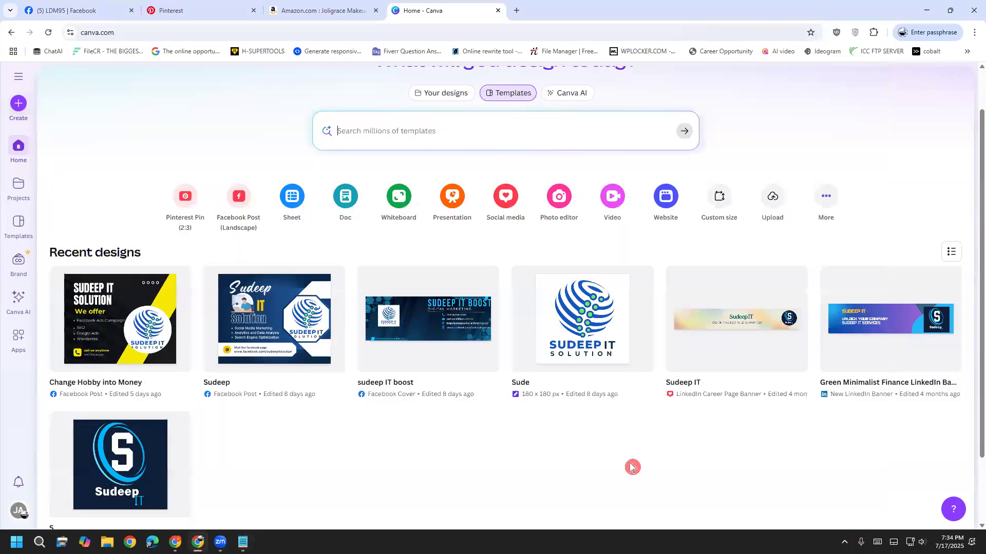
pyautogui.moveTo(701, 232)
pyautogui.mouseDown()
pyautogui.moveTo(693, 186)
pyautogui.moveTo(751, 180)
pyautogui.moveTo(730, 233)
pyautogui.moveTo(690, 210)
pyautogui.moveTo(733, 173)
pyautogui.moveTo(747, 226)
pyautogui.moveTo(682, 216)
pyautogui.moveTo(753, 199)
pyautogui.moveTo(685, 205)
pyautogui.moveTo(757, 200)
pyautogui.moveTo(732, 226)
pyautogui.mouseUp()
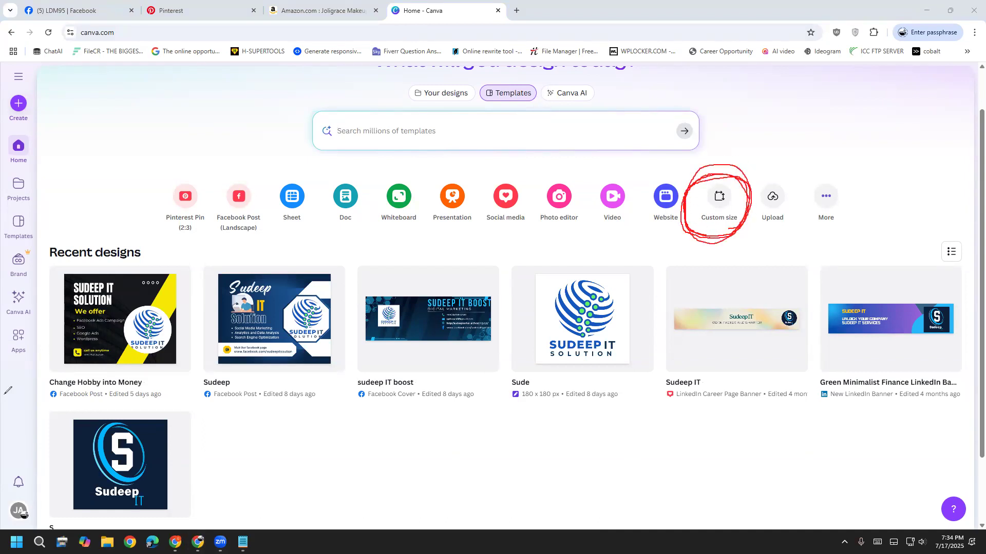
pyautogui.click(35, 379)
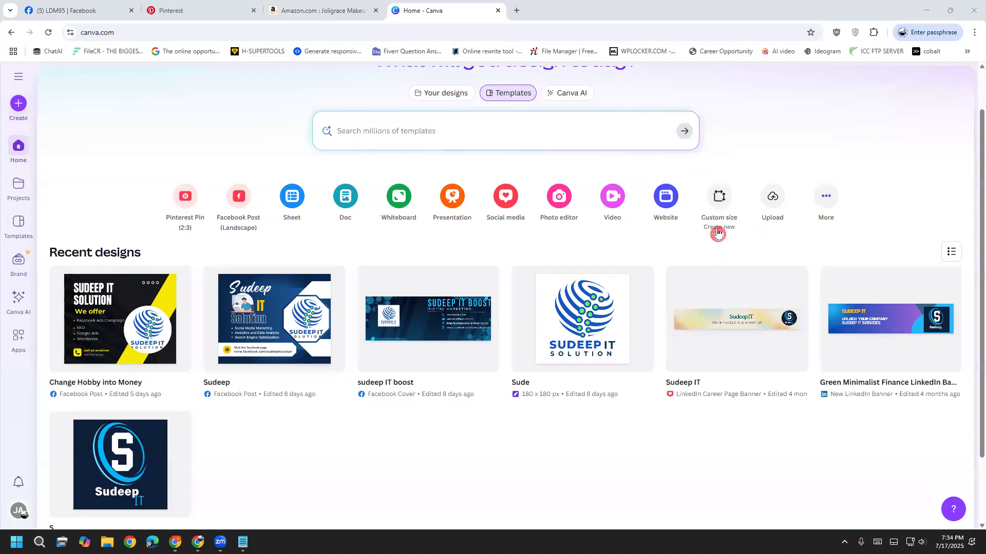
pyautogui.click(721, 201)
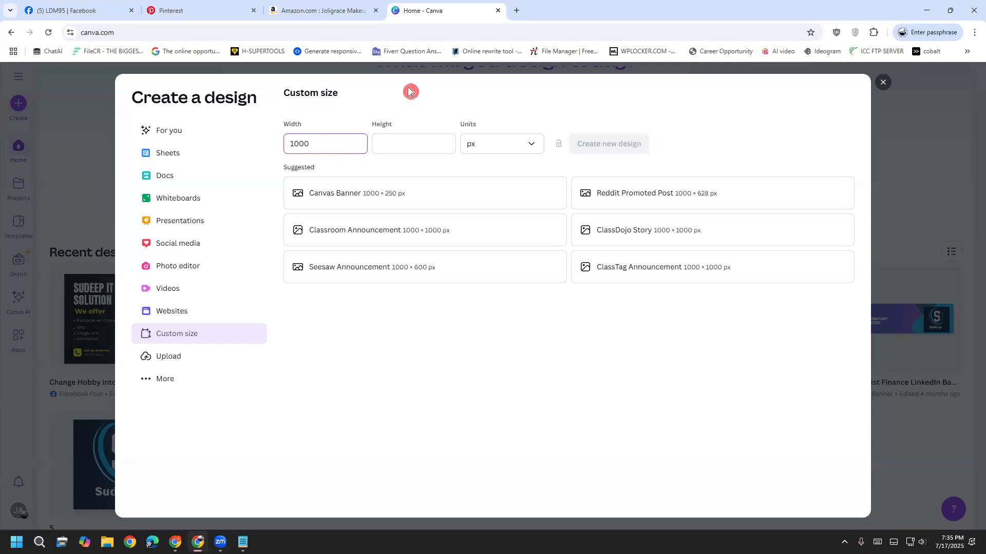
pyautogui.click(421, 139)
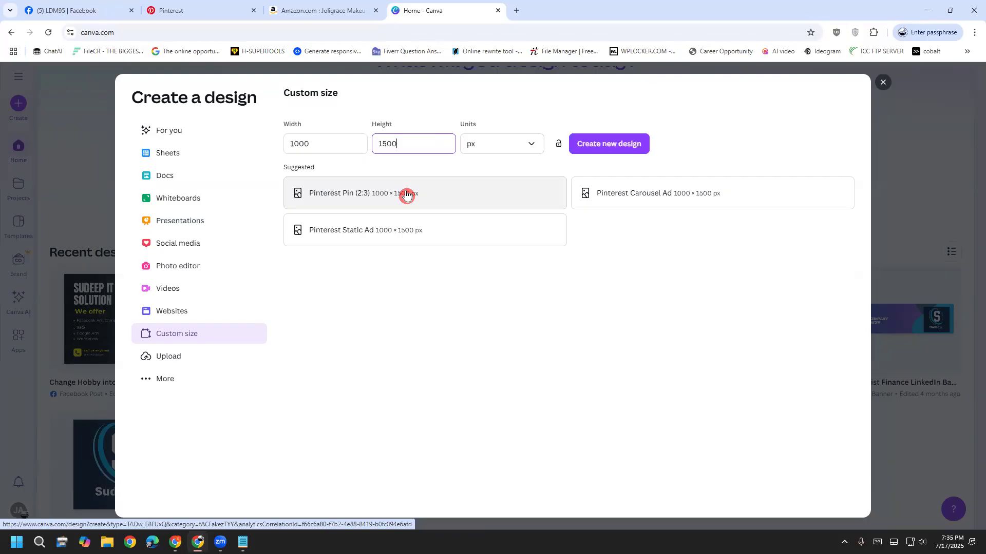
pyautogui.click(378, 194)
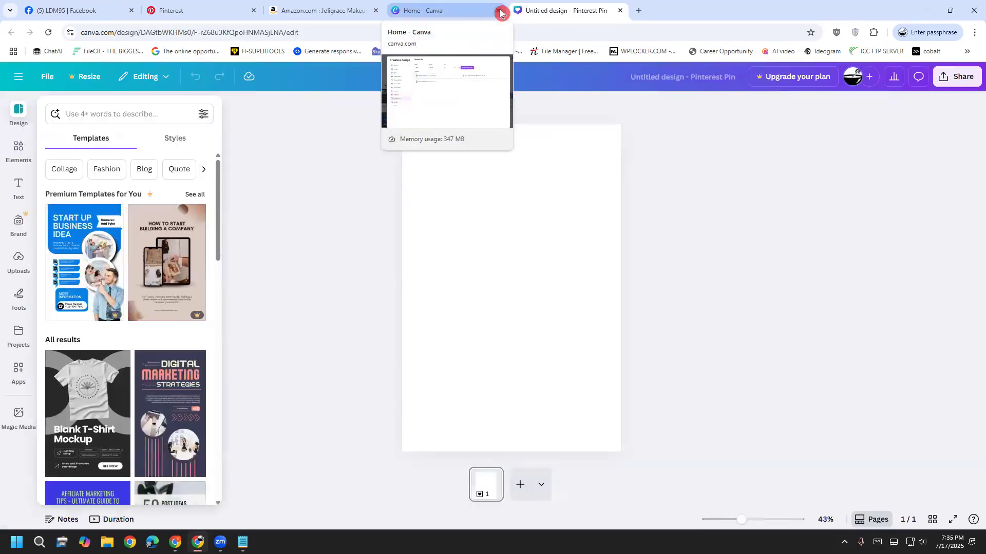
pyautogui.click(501, 11)
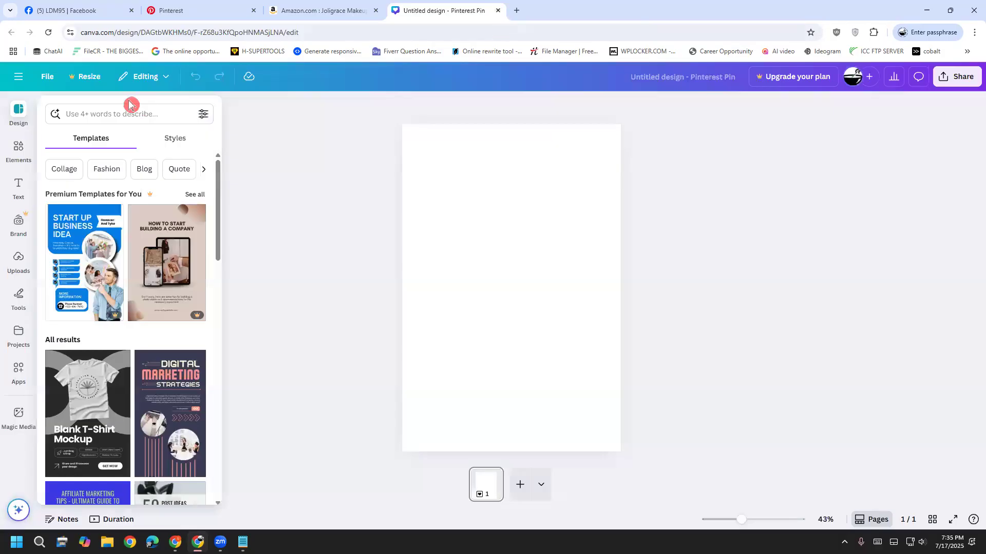
# Search the design templates for "product".
pyautogui.click(102, 106)
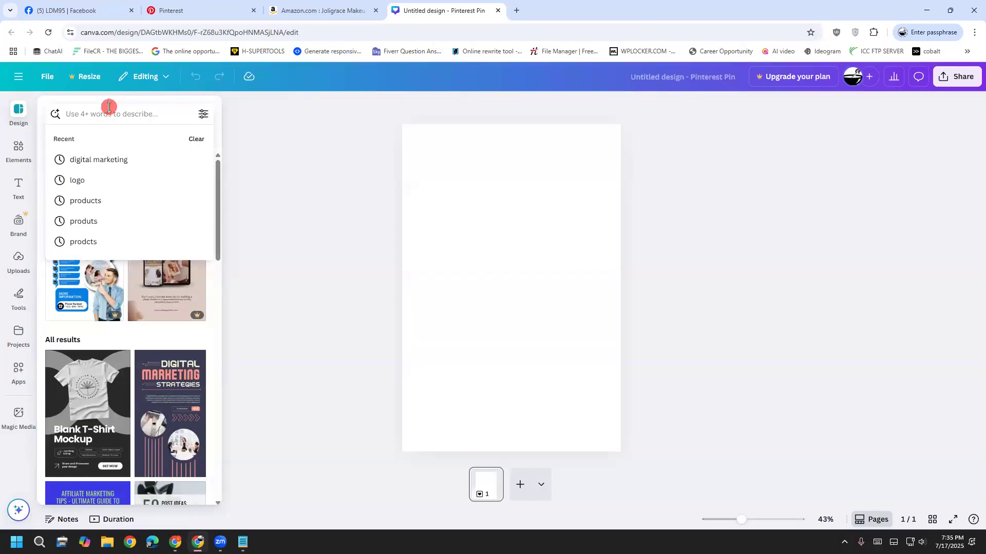
pyautogui.write('product')
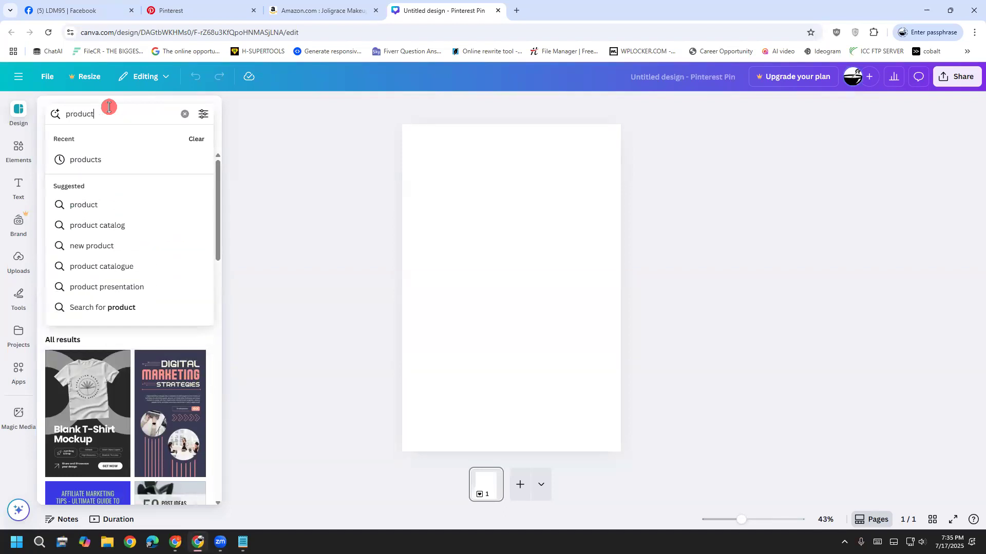
pyautogui.press('Return')
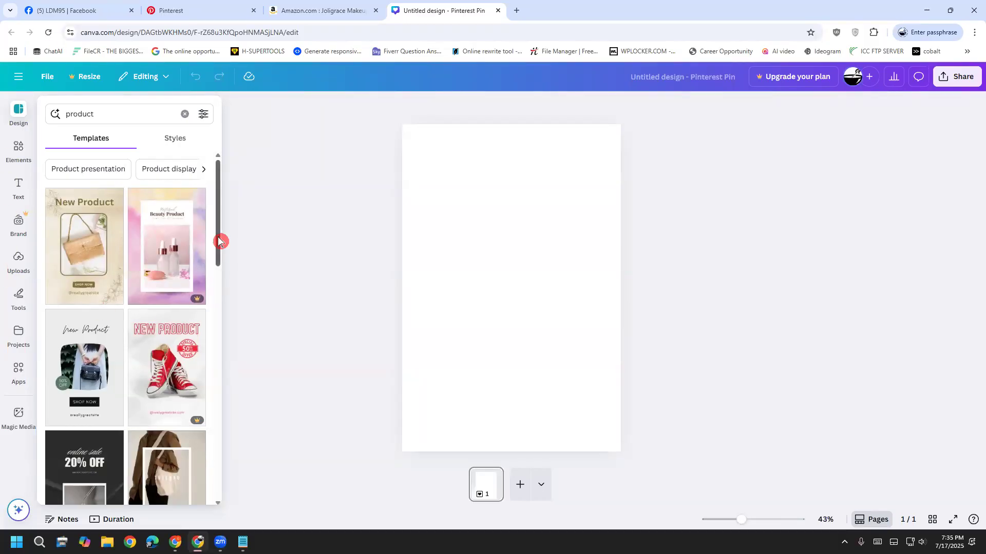
# Browse the product templates and apply the beige "NEW PRODUCT" organic botanical soap template to the page.
pyautogui.moveTo(218, 241); pyautogui.dragTo(229, 223)
pyautogui.moveTo(219, 222); pyautogui.dragTo(222, 336)
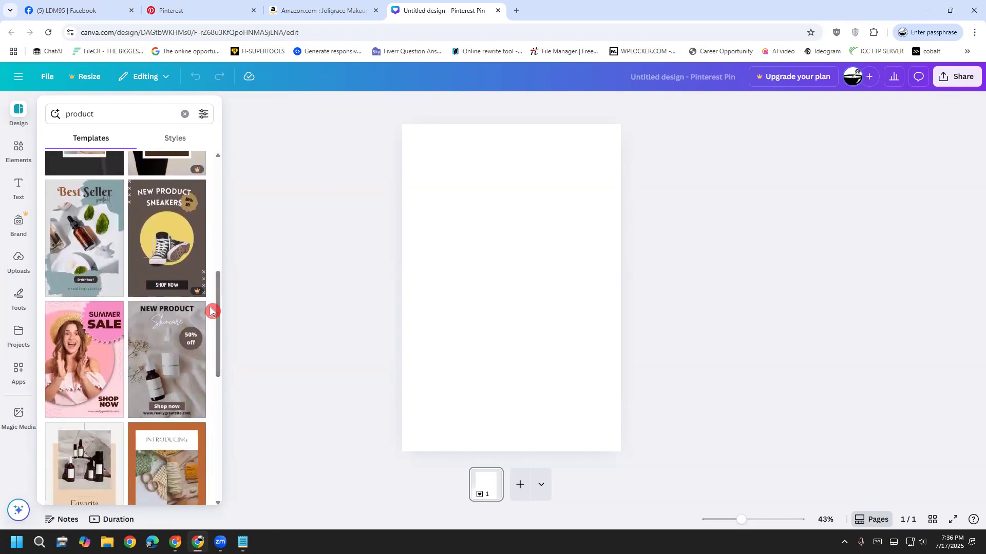
pyautogui.scroll(-8, 210, 311)
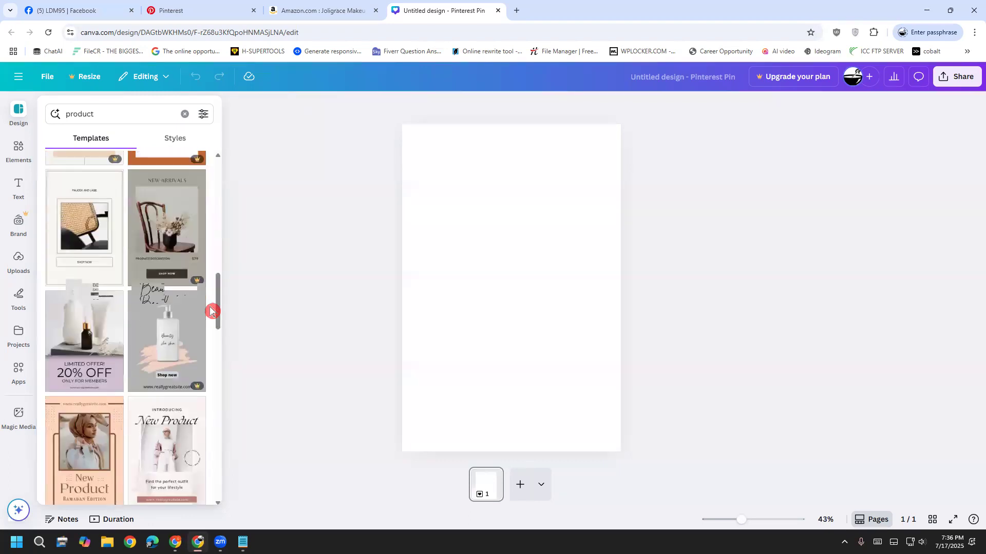
pyautogui.scroll(-4, 210, 311)
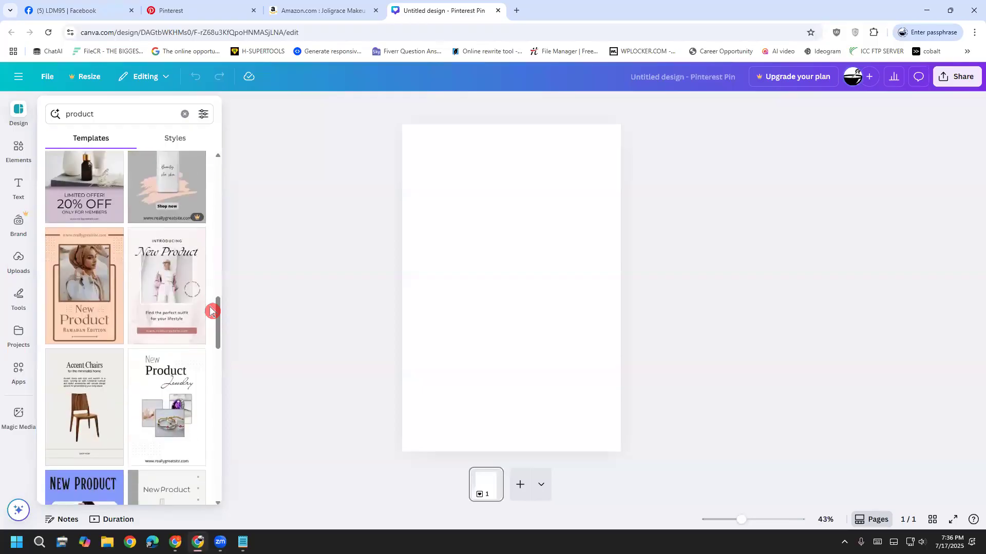
pyautogui.scroll(-8, 211, 311)
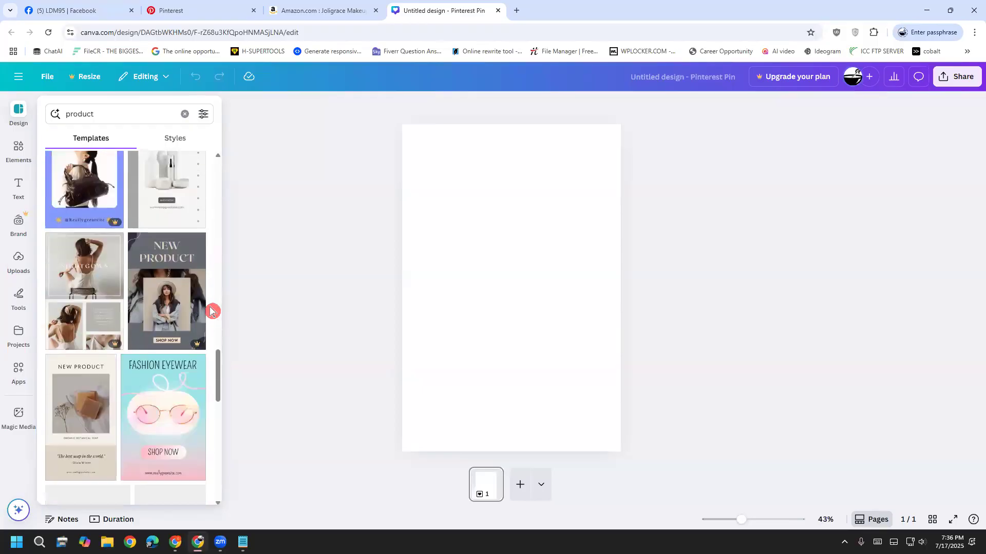
pyautogui.scroll(-1, 210, 312)
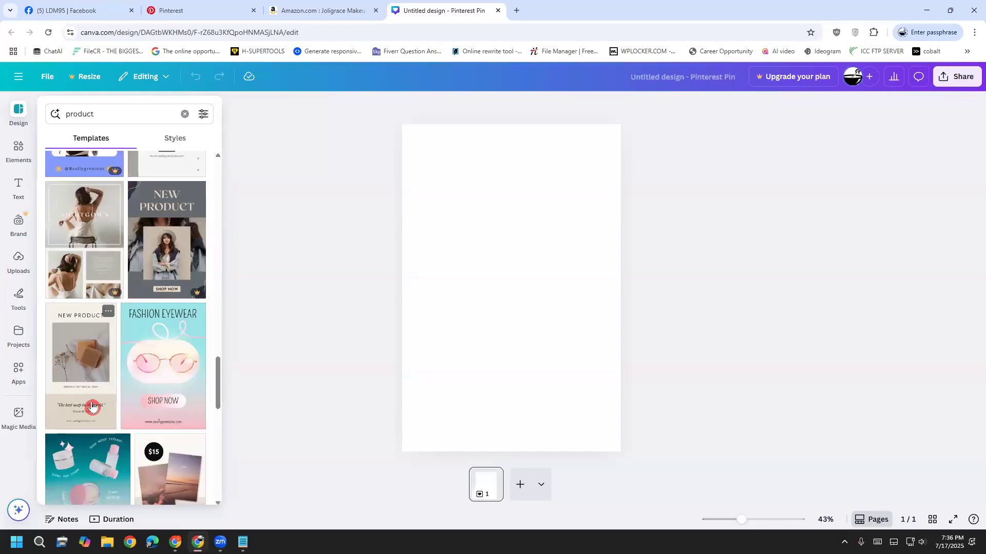
pyautogui.scroll(2, 93, 391)
pyautogui.scroll(4, 93, 392)
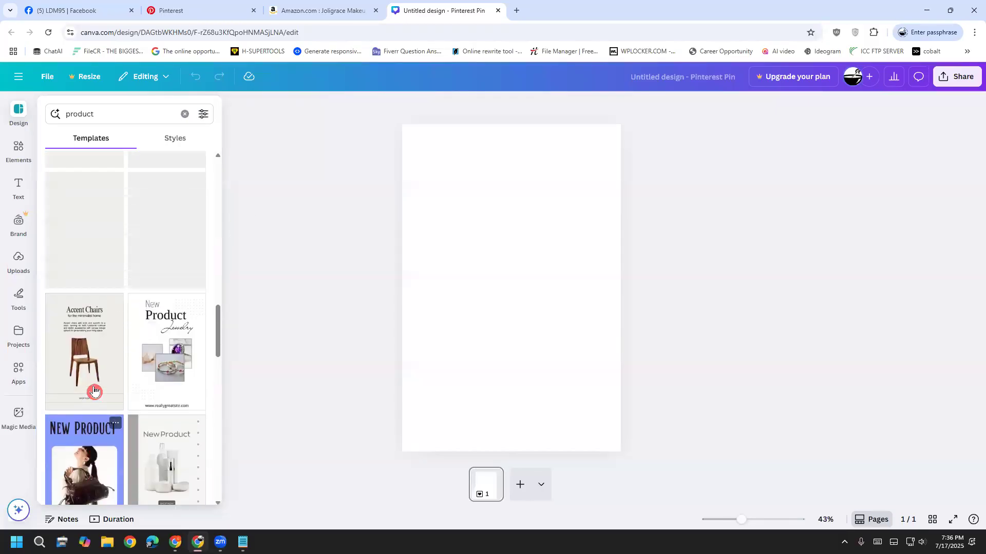
pyautogui.scroll(3, 95, 370)
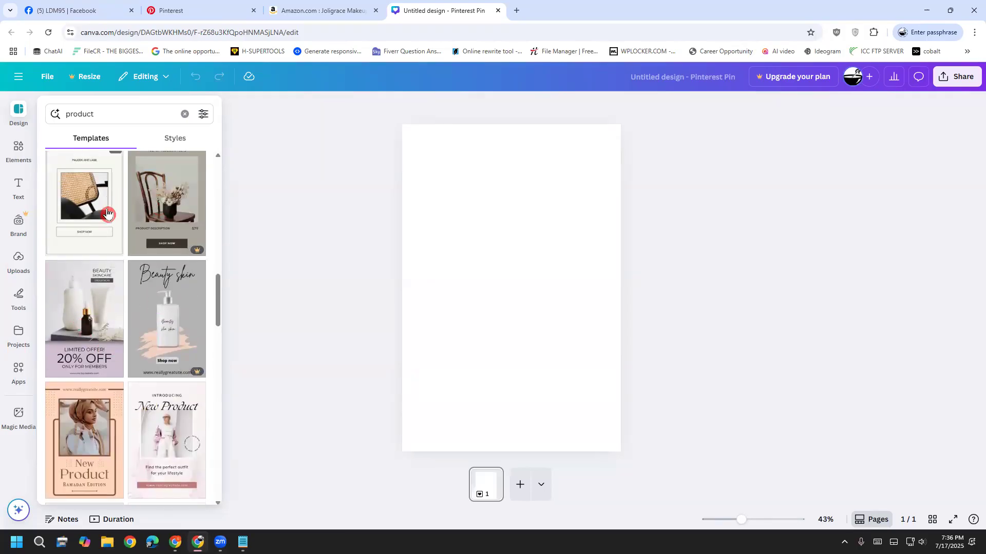
pyautogui.scroll(-6, 72, 452)
pyautogui.scroll(-2, 72, 451)
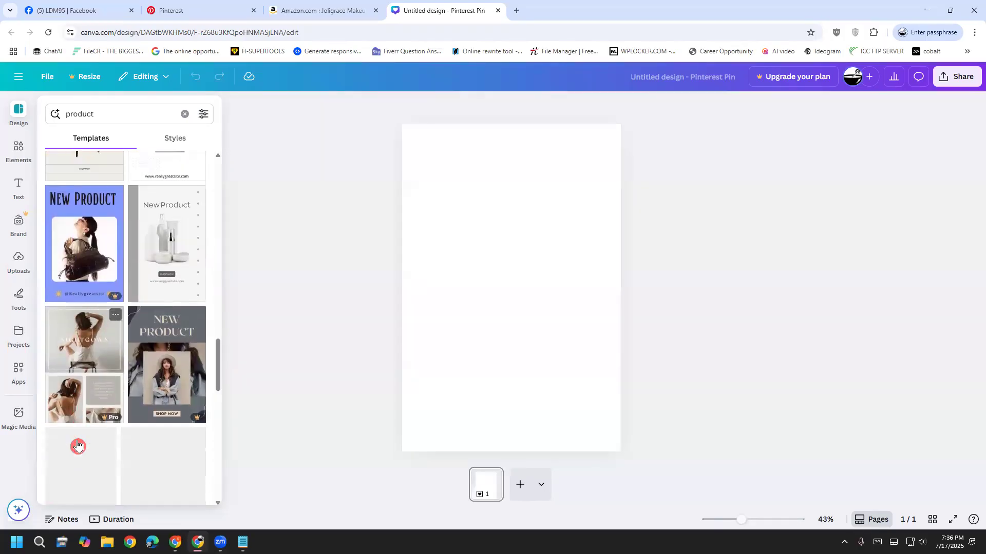
pyautogui.click(91, 419)
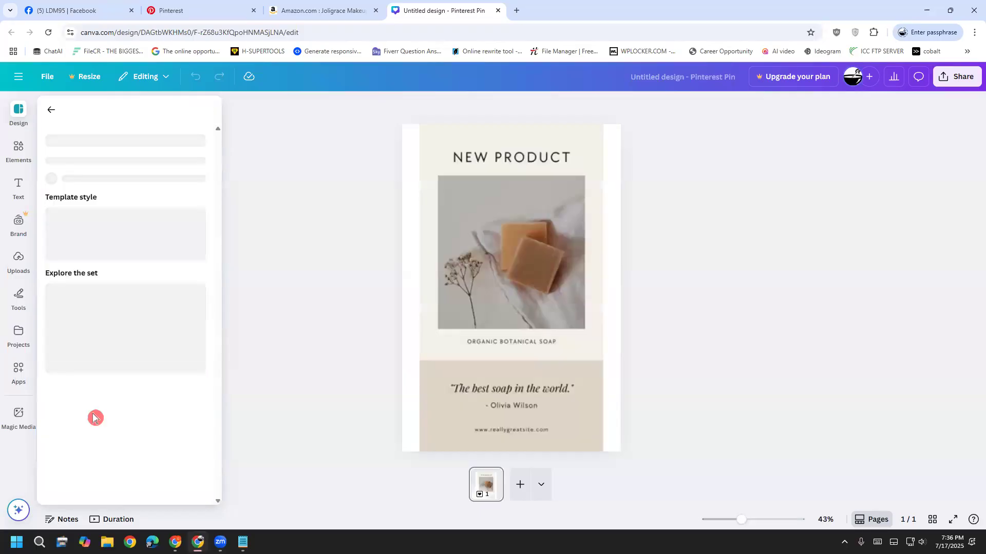
pyautogui.click(260, 365)
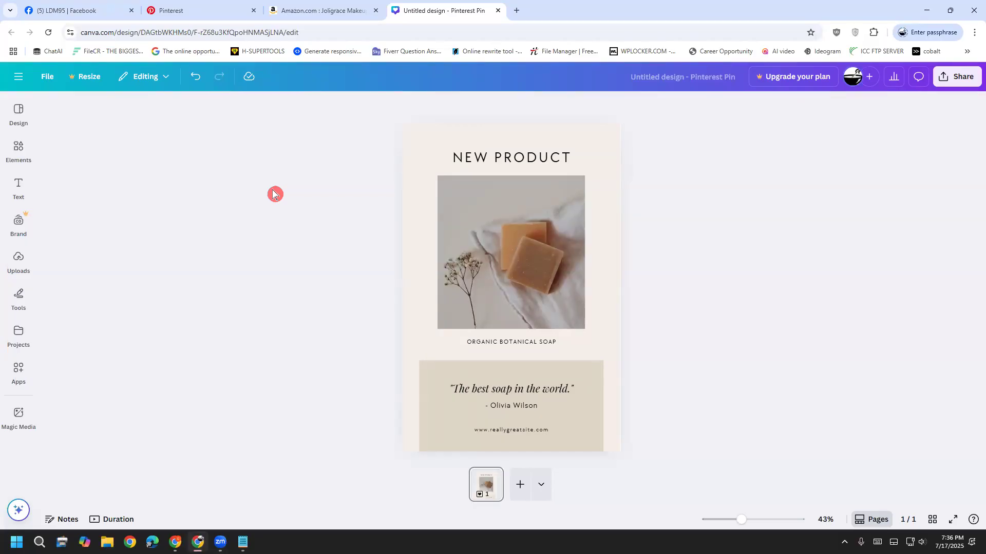
# Delete the soap image from the template while keeping its picture grid.
pyautogui.click(478, 228)
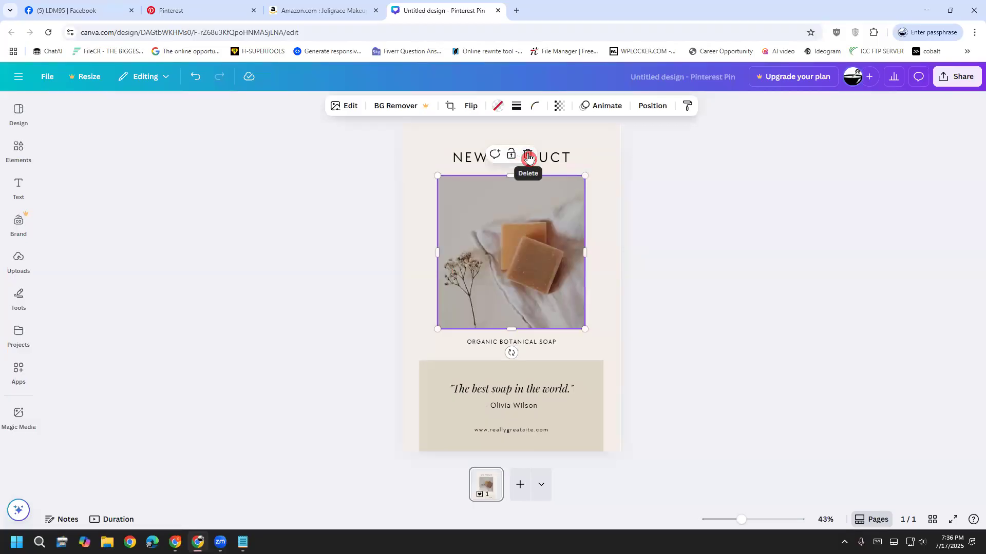
pyautogui.click(529, 157)
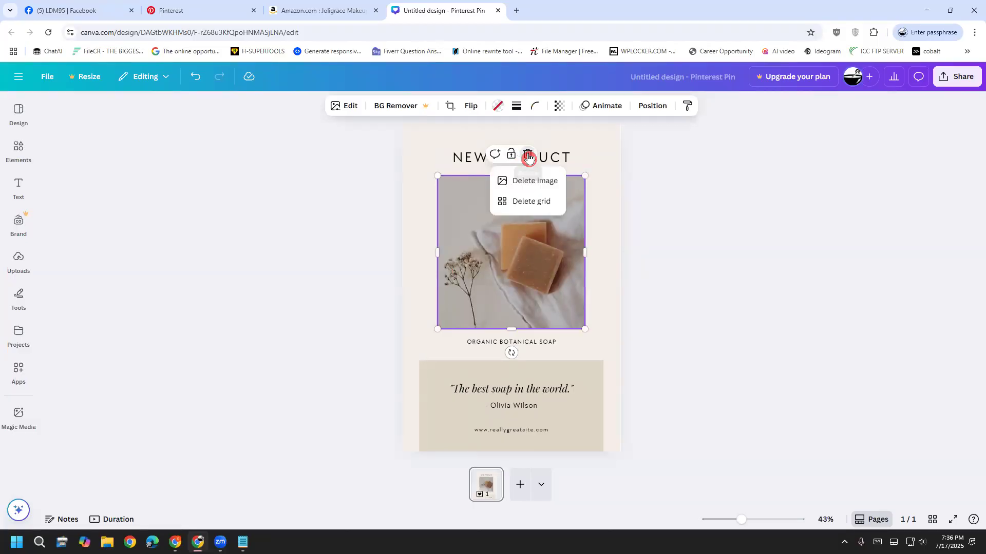
pyautogui.click(529, 184)
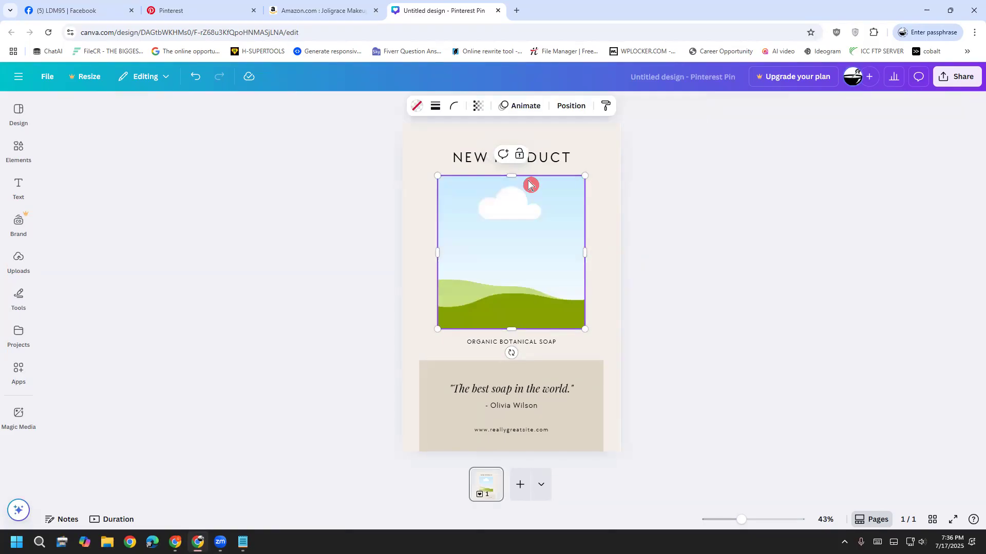
# Move the suited portrait, "Trusted Seller", "Order Now" and 4.9-star rating images from the uploads to trash.
pyautogui.click(7, 263)
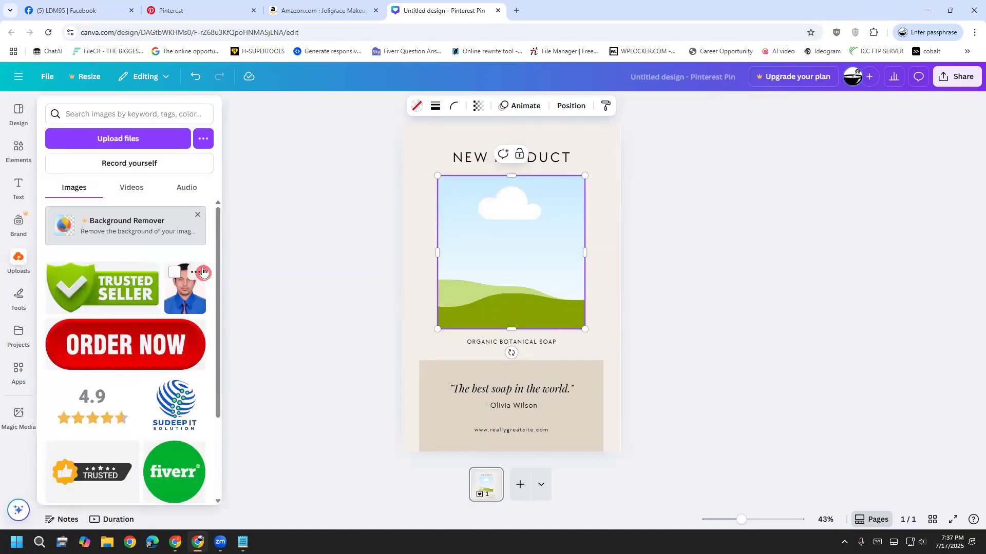
pyautogui.click(196, 272)
pyautogui.click(293, 415)
pyautogui.click(198, 277)
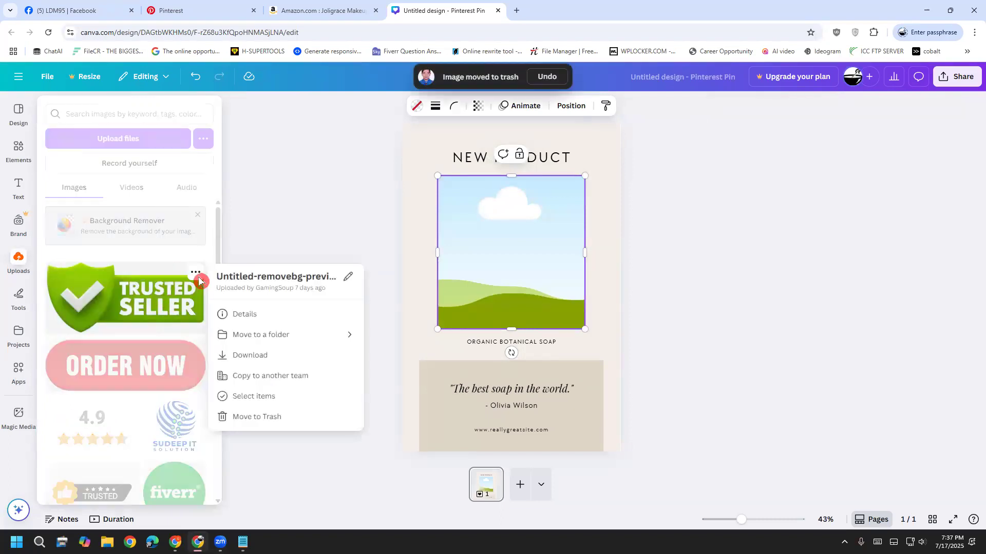
pyautogui.click(255, 416)
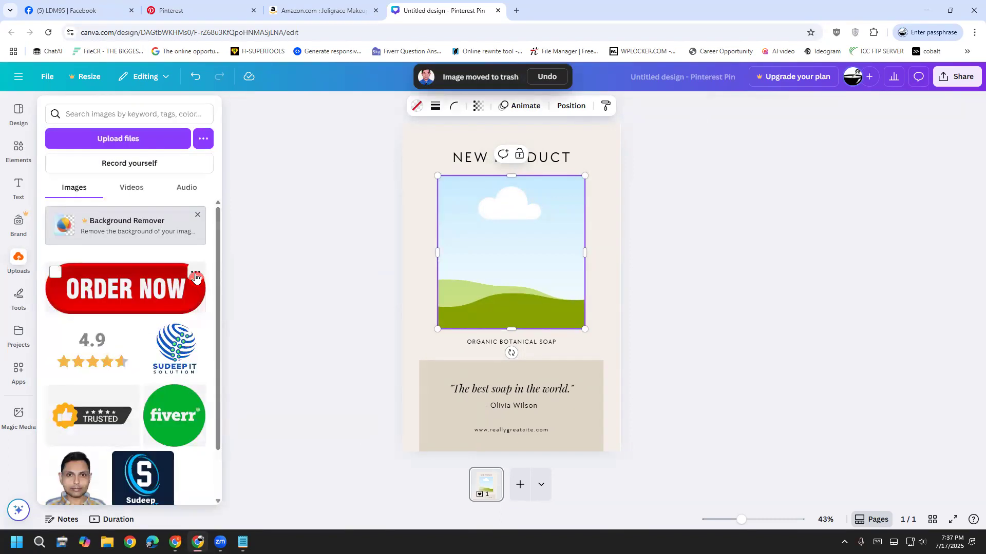
pyautogui.click(195, 276)
pyautogui.click(244, 416)
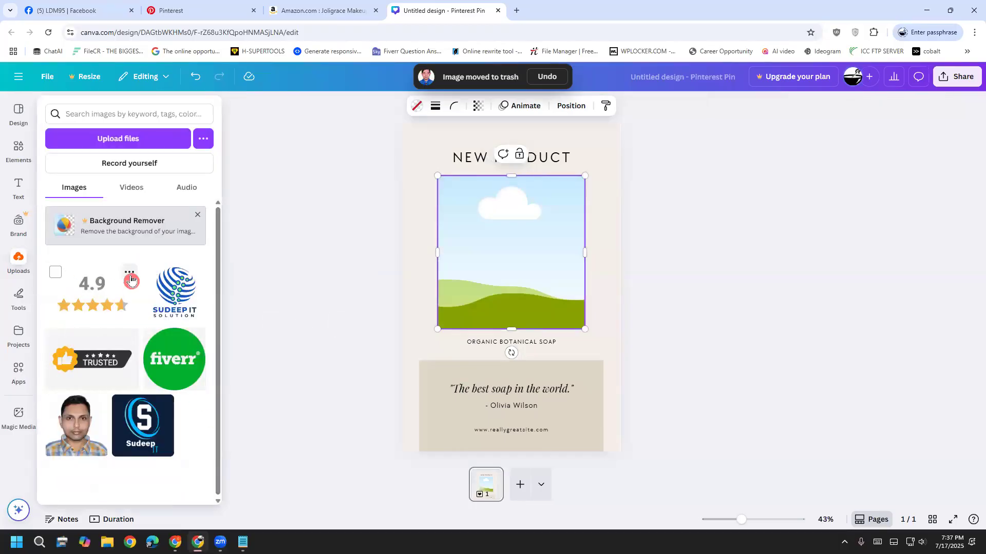
pyautogui.click(130, 273)
pyautogui.click(189, 413)
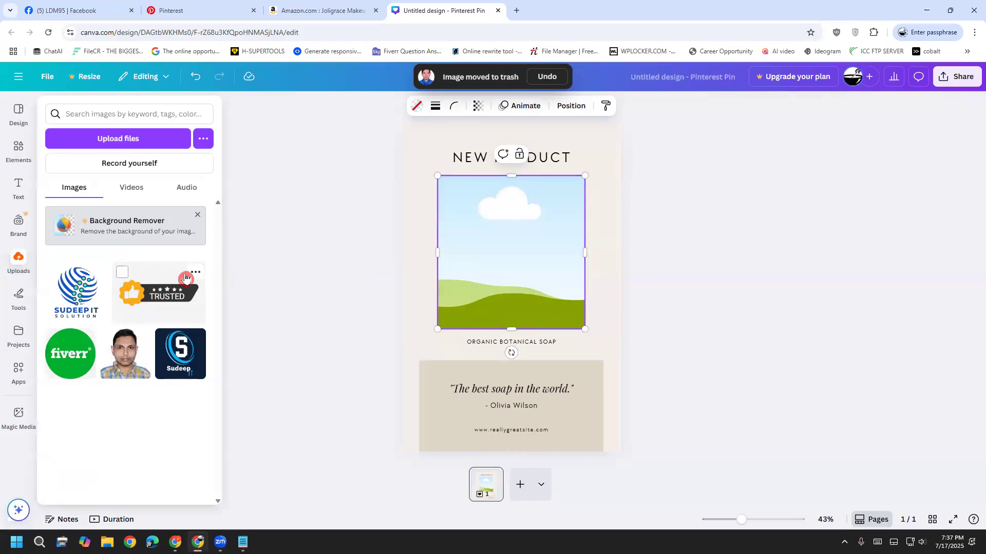
# Upload makeup.png from the Desktop folder and place it in the pin's empty picture grid.
pyautogui.click(127, 139)
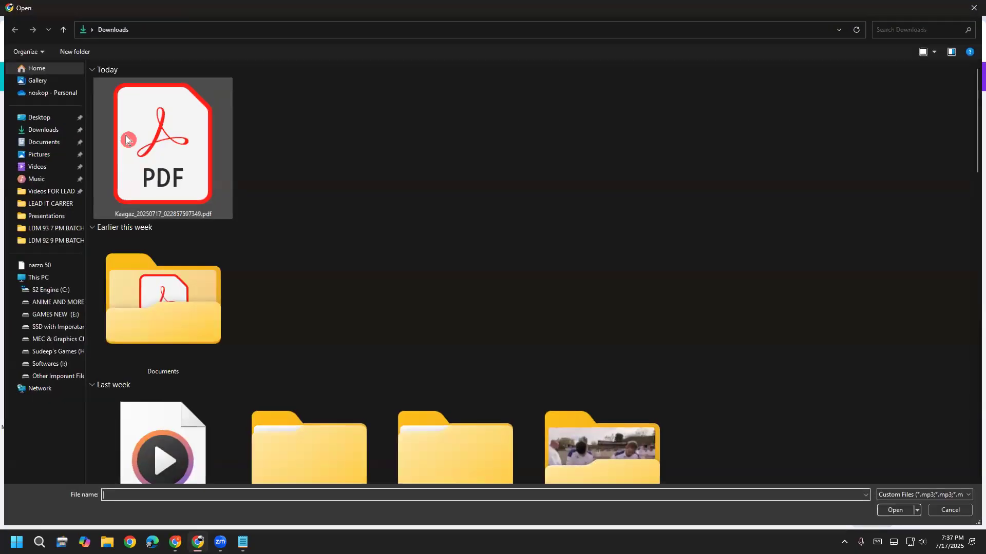
pyautogui.click(49, 124)
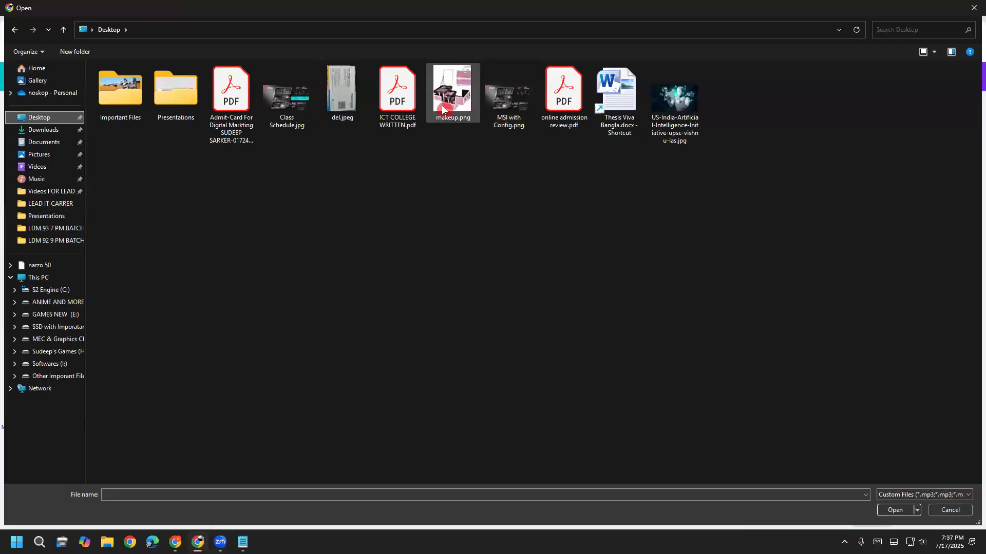
pyautogui.doubleClick(443, 109)
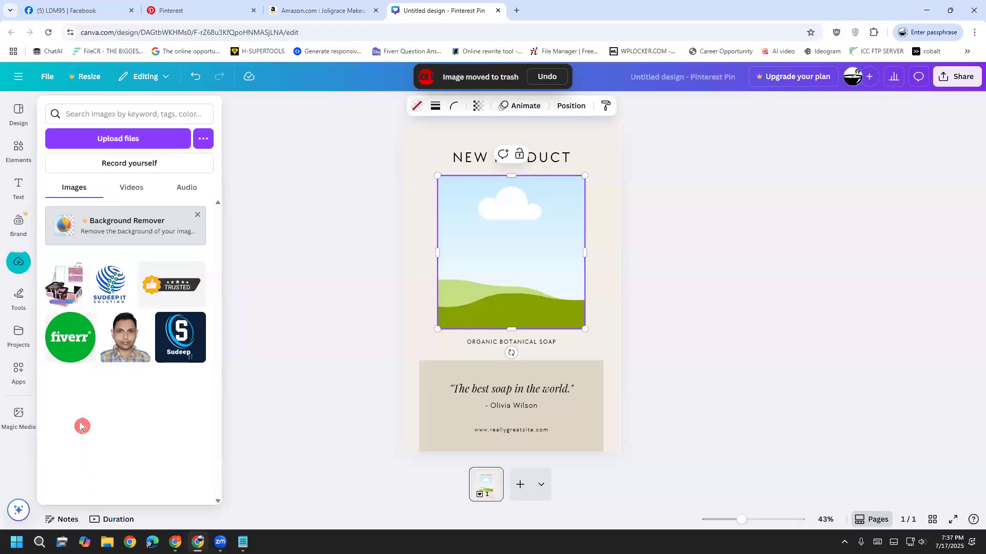
pyautogui.moveTo(75, 295); pyautogui.dragTo(451, 314)
pyautogui.click(268, 297)
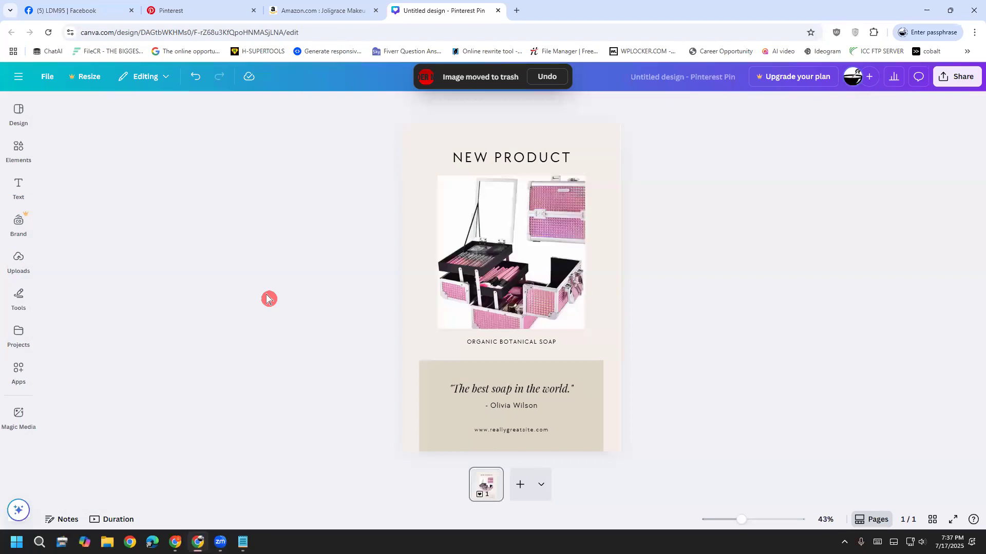
# Move the makeup box image from the uploads to trash.
pyautogui.click(19, 261)
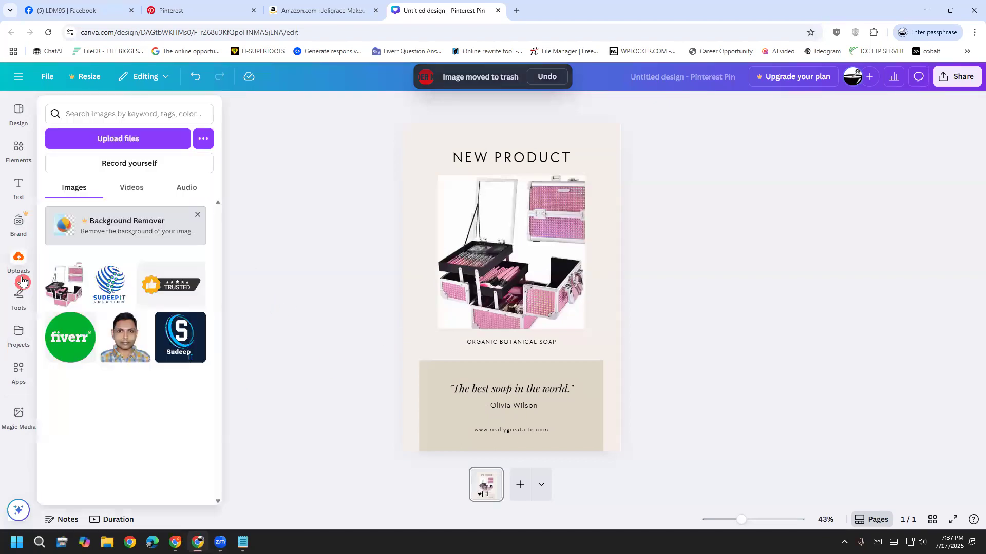
pyautogui.click(78, 273)
pyautogui.click(150, 416)
pyautogui.click(344, 453)
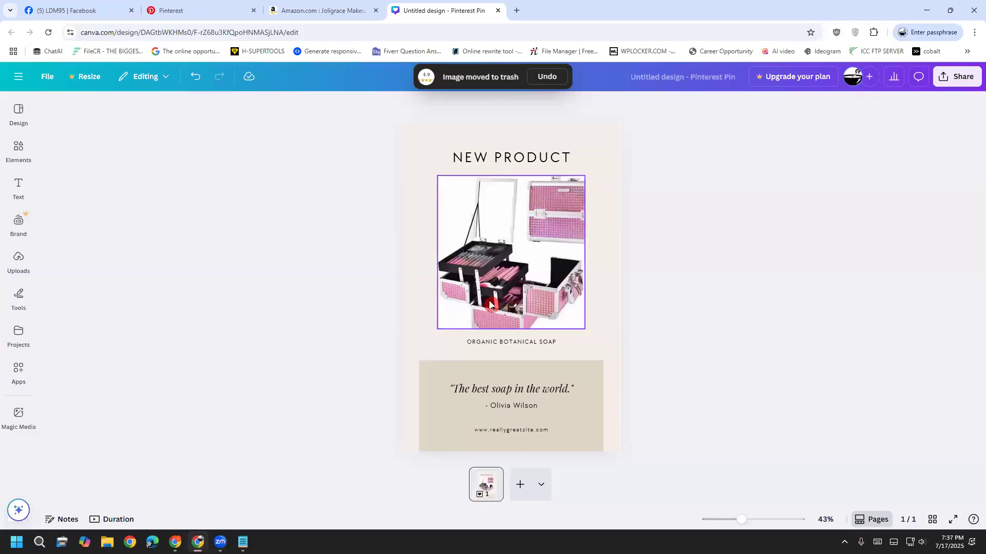
# Mark the areas around the makeup box in the pin image with red check-mark annotations and clear them.
pyautogui.moveTo(466, 189); pyautogui.dragTo(440, 208)
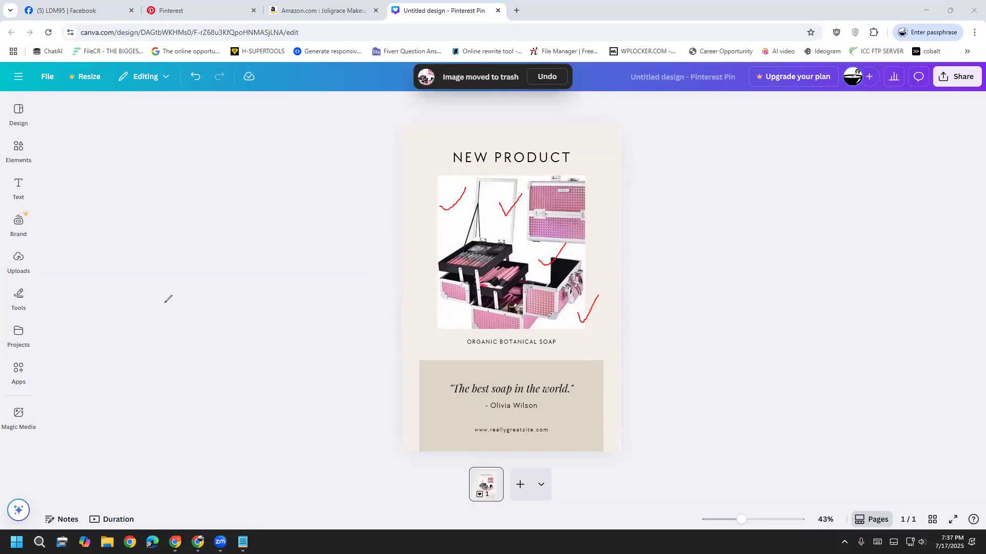
pyautogui.click(55, 333)
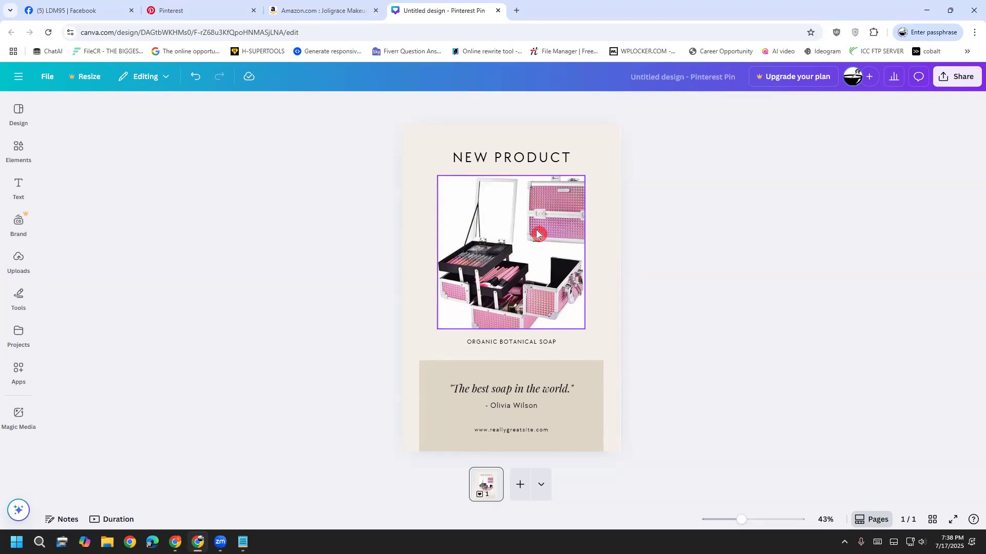
# Handwrite the red screen annotation "google background remover" beside the pin and clear it.
pyautogui.moveTo(93, 248); pyautogui.dragTo(89, 301)
pyautogui.moveTo(126, 251)
pyautogui.mouseDown()
pyautogui.moveTo(150, 269)
pyautogui.moveTo(147, 250)
pyautogui.moveTo(160, 246)
pyautogui.moveTo(166, 298)
pyautogui.moveTo(180, 202)
pyautogui.moveTo(230, 252)
pyautogui.mouseUp()
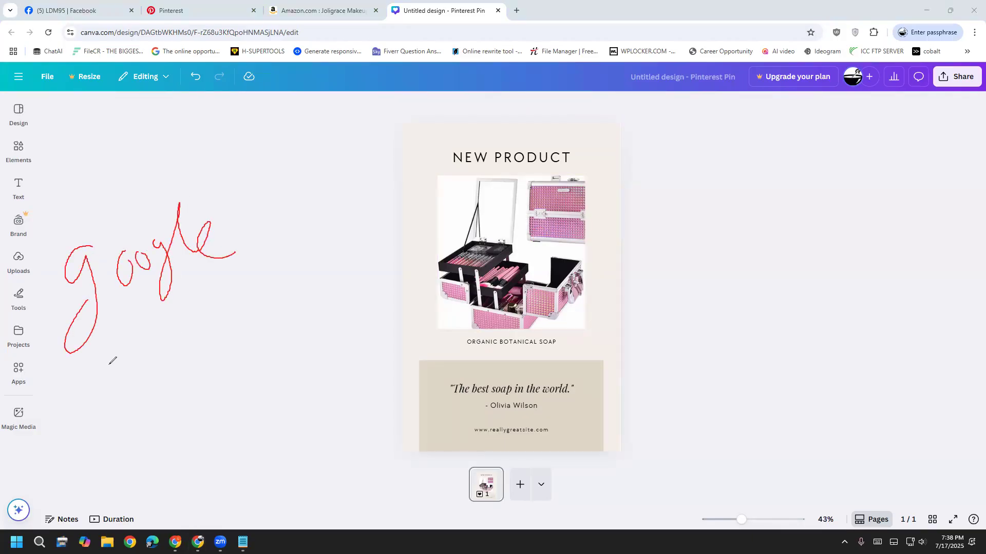
pyautogui.moveTo(115, 410); pyautogui.dragTo(117, 384)
pyautogui.moveTo(170, 340)
pyautogui.mouseDown()
pyautogui.moveTo(153, 383)
pyautogui.moveTo(167, 333)
pyautogui.moveTo(214, 342)
pyautogui.moveTo(233, 294)
pyautogui.moveTo(219, 322)
pyautogui.moveTo(246, 316)
pyautogui.moveTo(266, 294)
pyautogui.moveTo(258, 363)
pyautogui.moveTo(280, 303)
pyautogui.mouseUp()
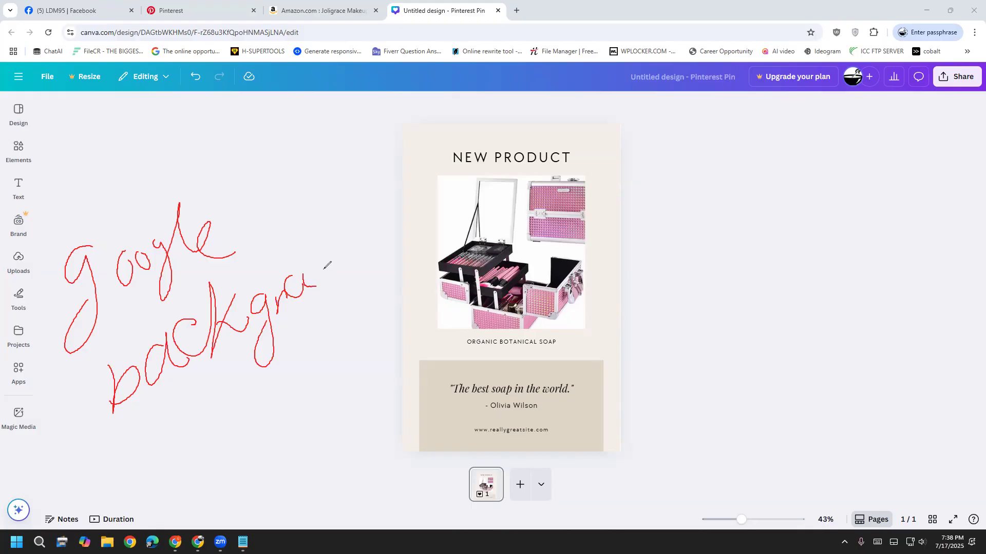
pyautogui.moveTo(350, 276); pyautogui.dragTo(378, 265)
pyautogui.moveTo(175, 433)
pyautogui.mouseDown()
pyautogui.moveTo(190, 462)
pyautogui.moveTo(208, 423)
pyautogui.moveTo(222, 422)
pyautogui.moveTo(245, 395)
pyautogui.moveTo(289, 395)
pyautogui.mouseUp()
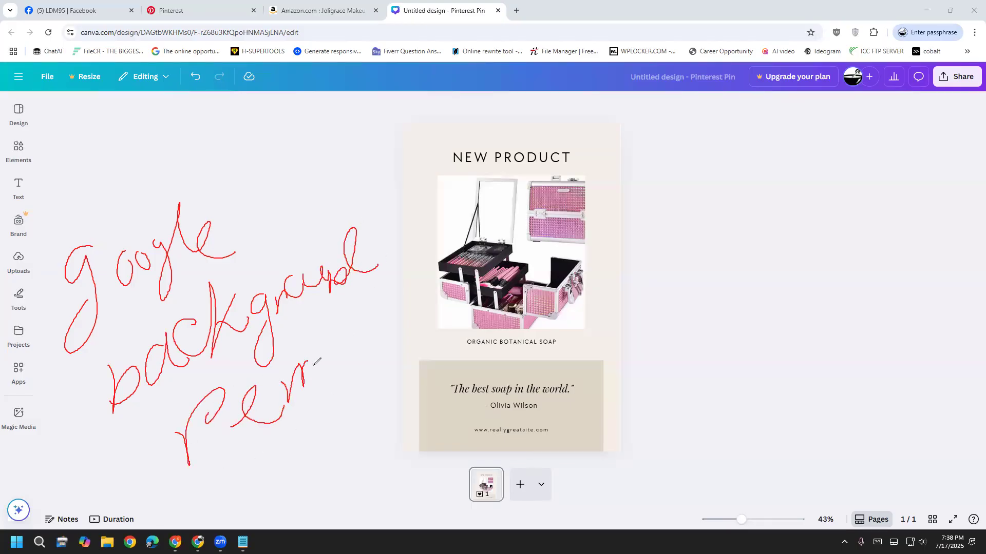
pyautogui.moveTo(355, 339)
pyautogui.mouseDown()
pyautogui.moveTo(379, 336)
pyautogui.moveTo(401, 307)
pyautogui.mouseUp()
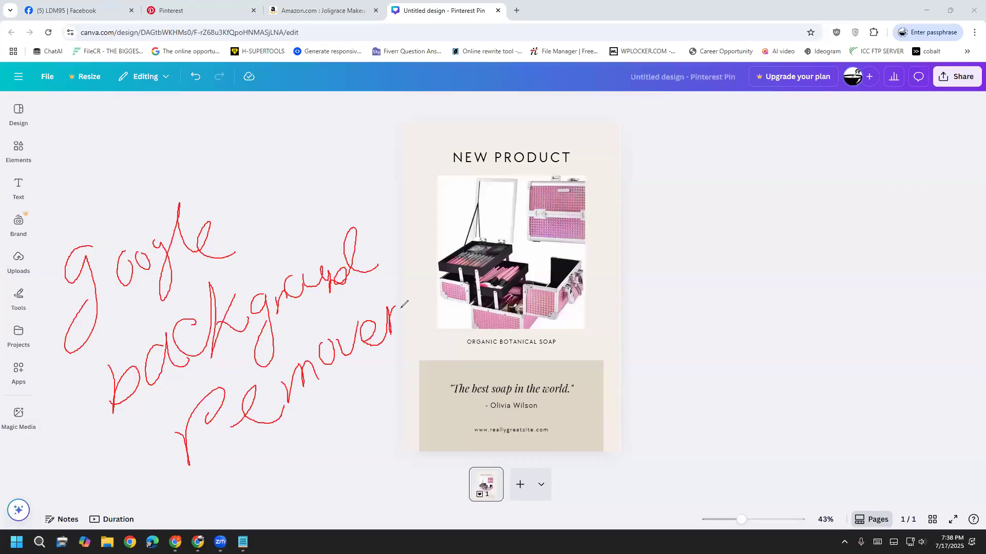
pyautogui.moveTo(376, 388)
pyautogui.mouseDown()
pyautogui.moveTo(402, 364)
pyautogui.moveTo(421, 382)
pyautogui.moveTo(432, 341)
pyautogui.mouseUp()
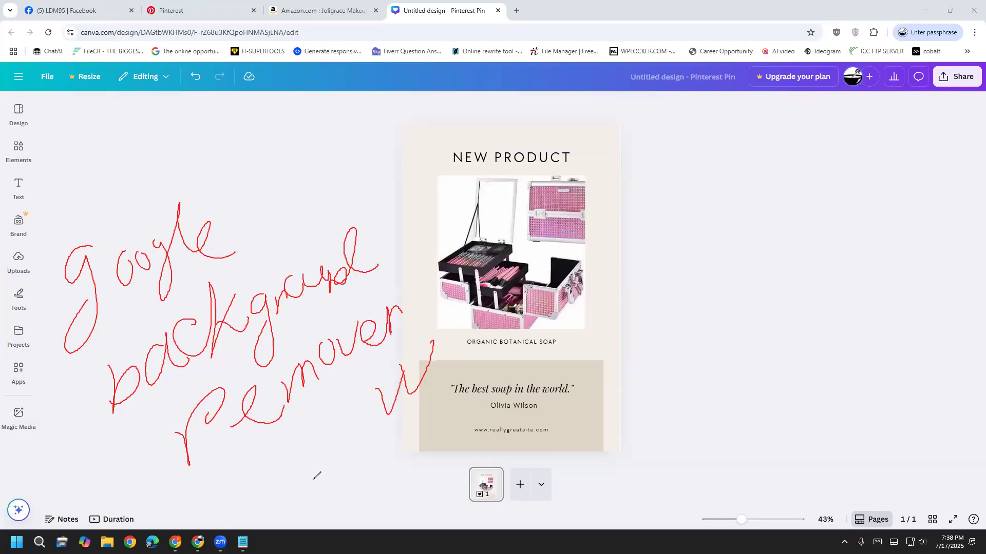
pyautogui.click(60, 334)
# Delete the makeup box image from the pin's picture grid while keeping the grid itself.
pyautogui.click(528, 155)
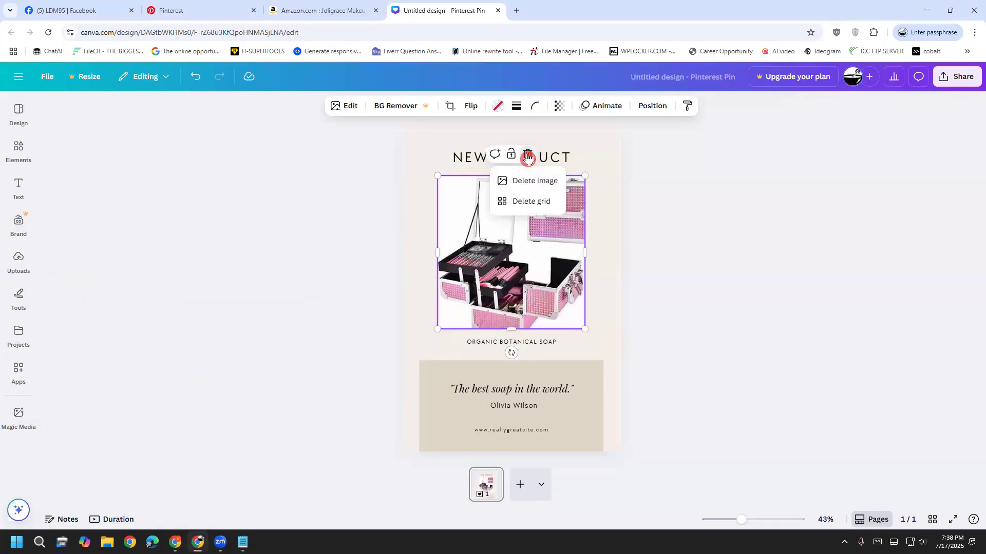
pyautogui.click(543, 180)
pyautogui.click(690, 197)
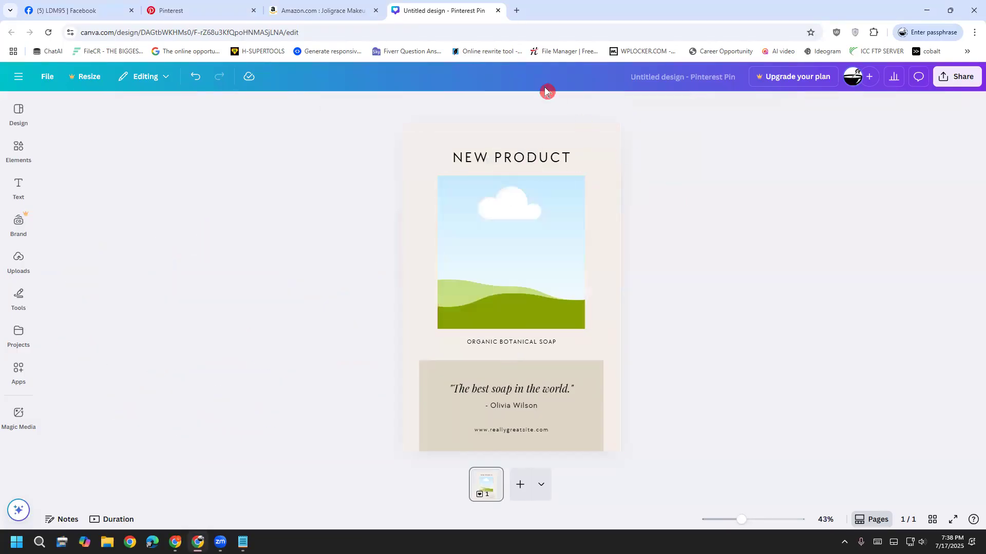
# Search Google for "background remover" in a new browser tab and open remove.bg.
pyautogui.click(516, 11)
pyautogui.write('g')
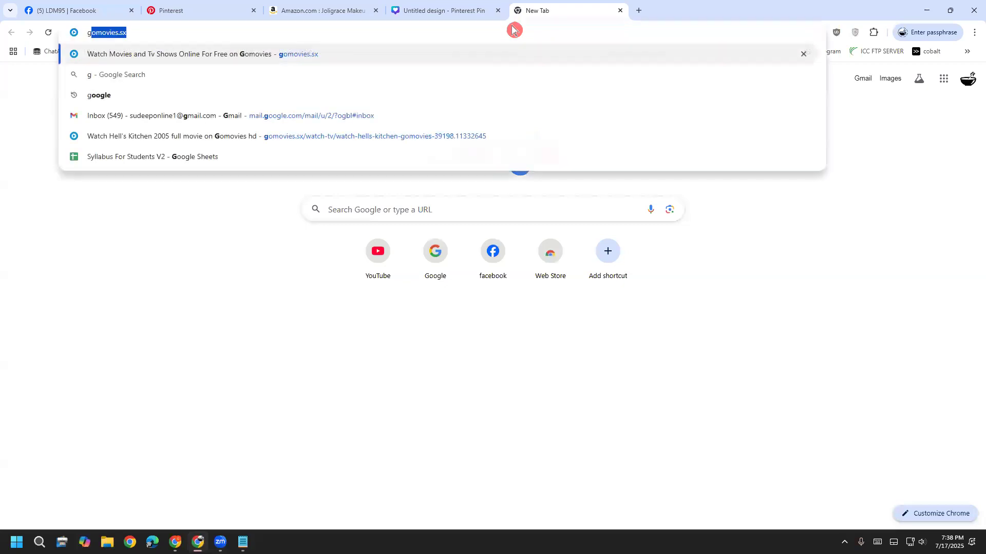
pyautogui.click(189, 77)
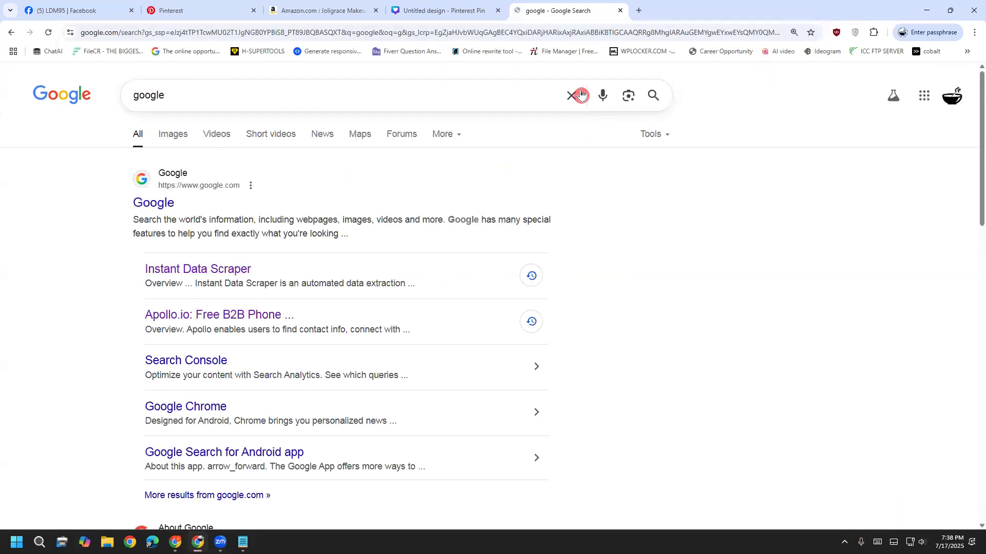
pyautogui.click(573, 95)
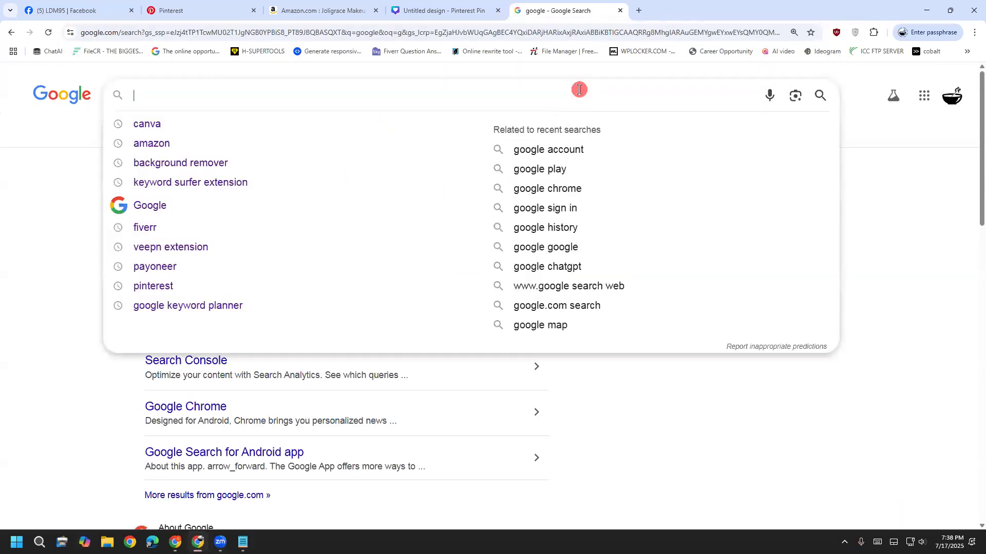
pyautogui.click(173, 163)
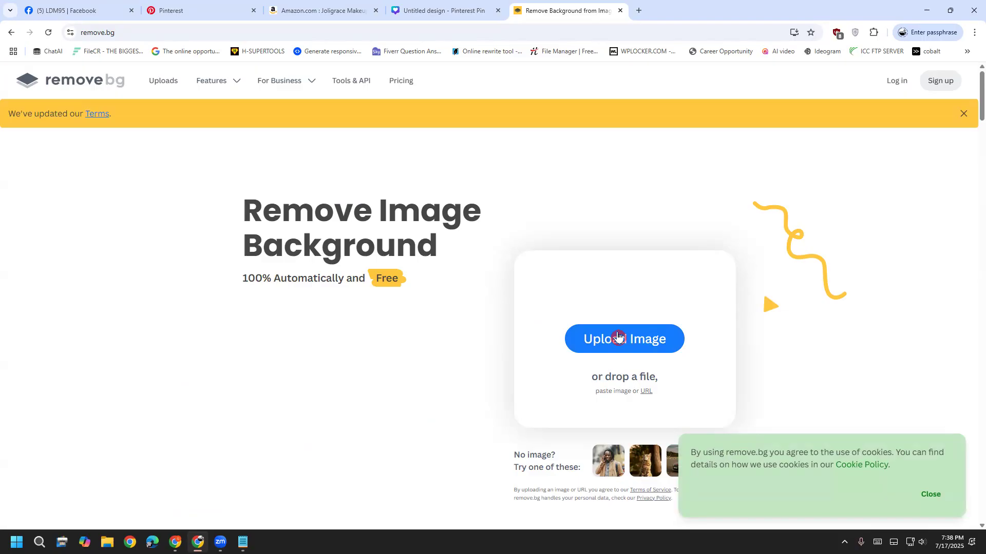
# Upload makeup.png from the Desktop folder to remove its background, and mark the mirror with a red check-mark annotation.
pyautogui.click(618, 337)
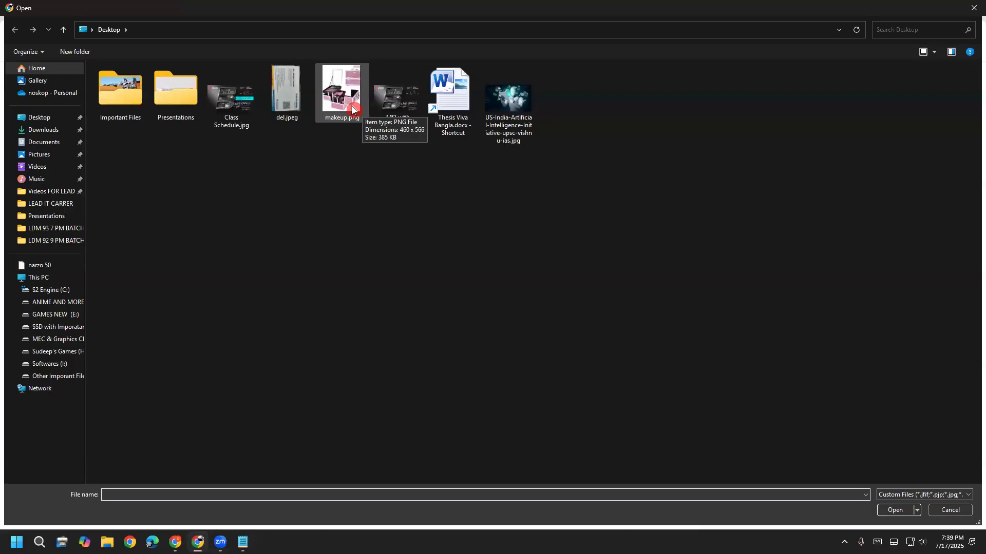
pyautogui.doubleClick(352, 109)
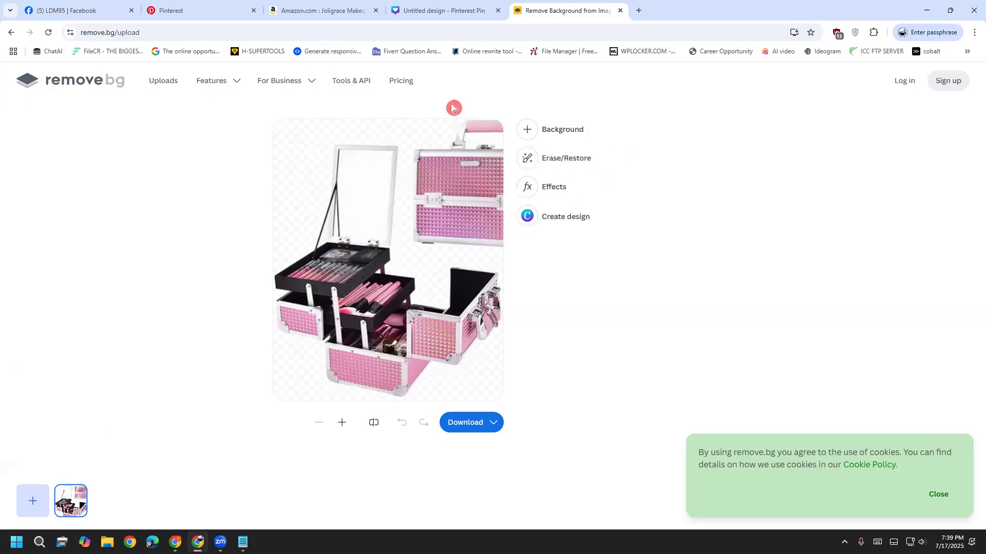
pyautogui.moveTo(388, 151); pyautogui.dragTo(366, 194)
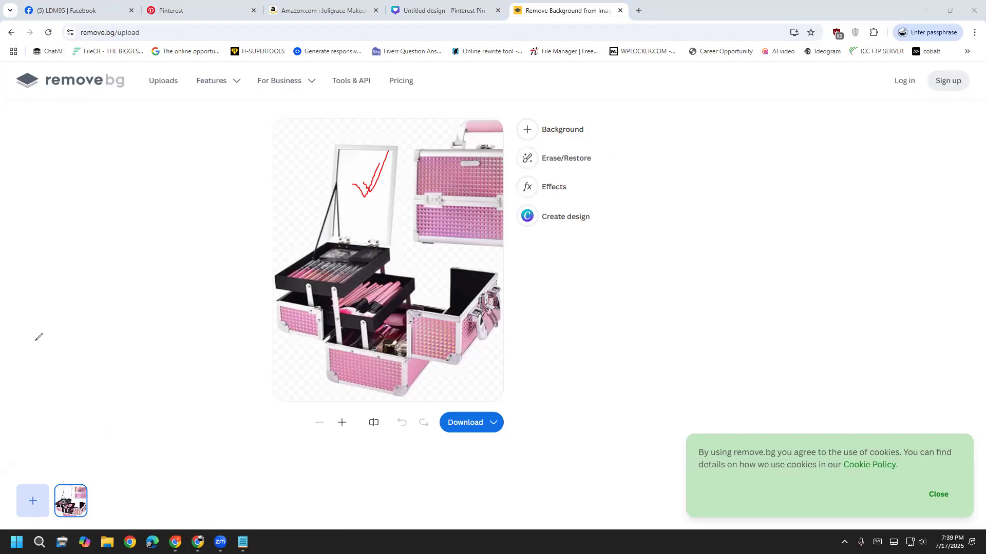
# Try to erase the white area inside the makeup box mirror with the Magic Brush.
pyautogui.click(567, 158)
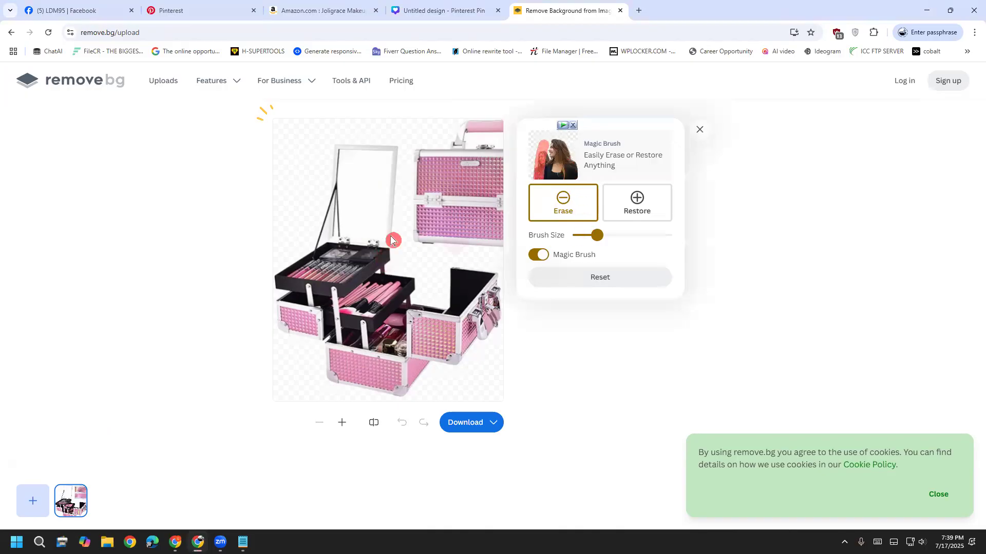
pyautogui.click(358, 191)
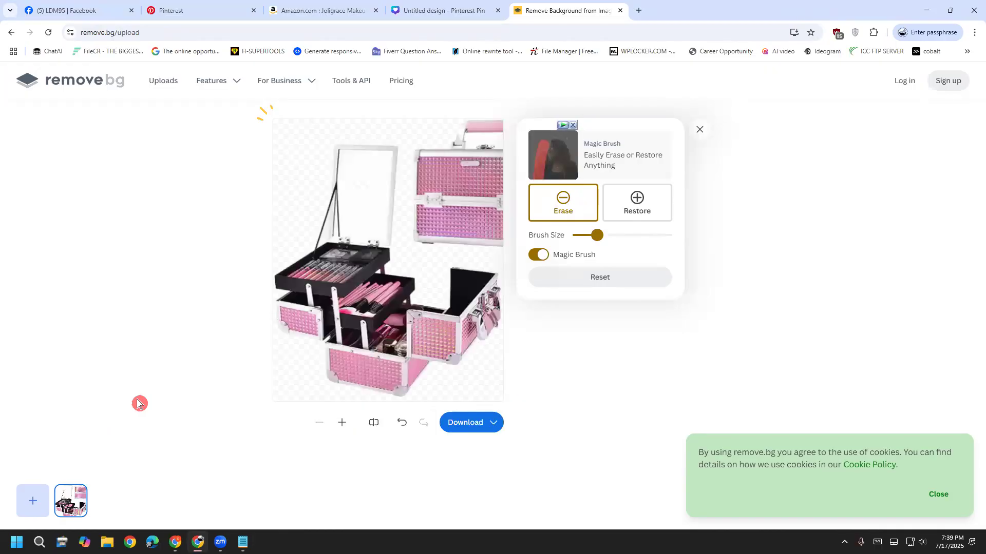
pyautogui.moveTo(357, 180)
pyautogui.mouseDown()
pyautogui.moveTo(359, 169)
pyautogui.moveTo(360, 221)
pyautogui.mouseUp()
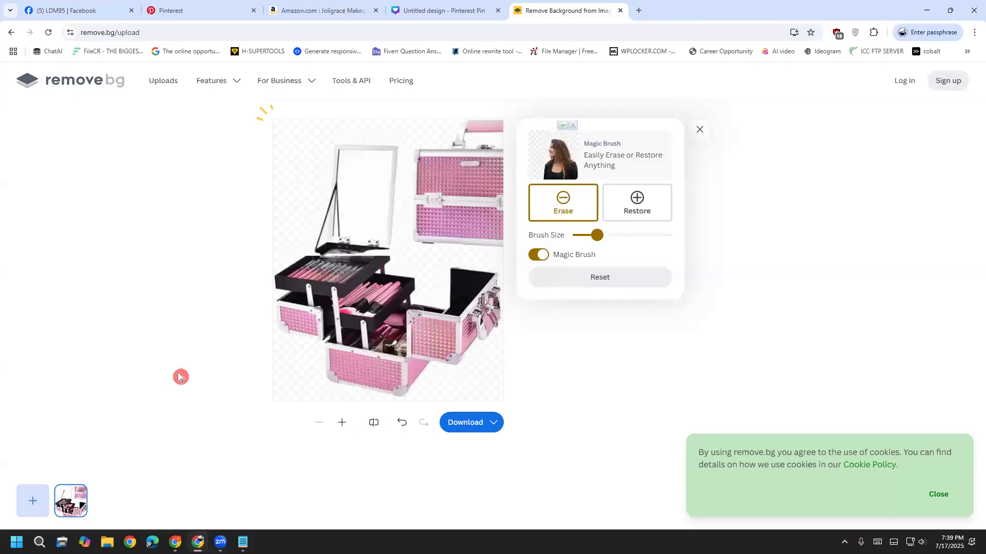
pyautogui.moveTo(367, 218)
pyautogui.mouseDown()
pyautogui.moveTo(371, 171)
pyautogui.moveTo(364, 199)
pyautogui.moveTo(349, 163)
pyautogui.moveTo(372, 164)
pyautogui.moveTo(360, 225)
pyautogui.moveTo(350, 189)
pyautogui.moveTo(364, 219)
pyautogui.mouseUp()
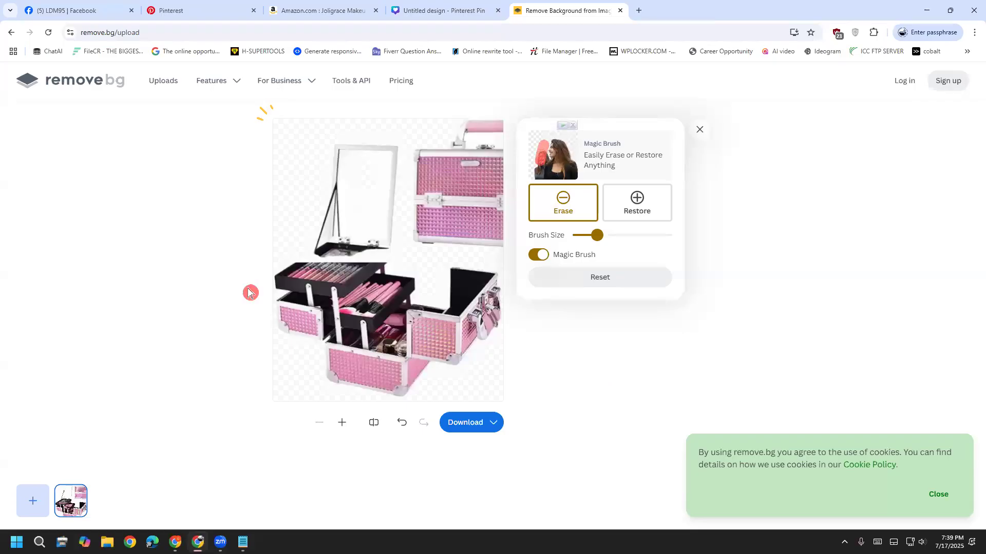
# Return to the remove.bg start page and upload makeup.png from the Desktop folder again.
pyautogui.click(14, 33)
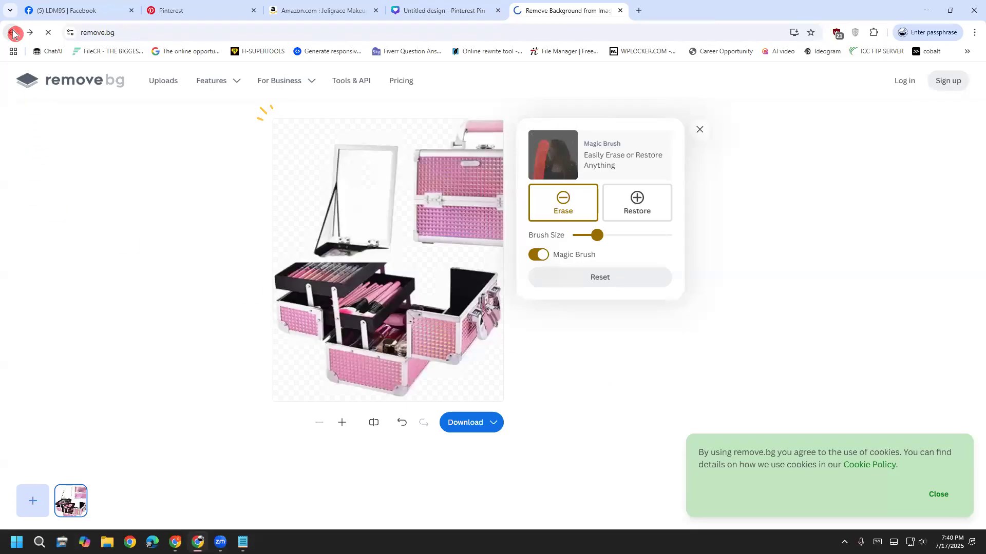
pyautogui.click(591, 350)
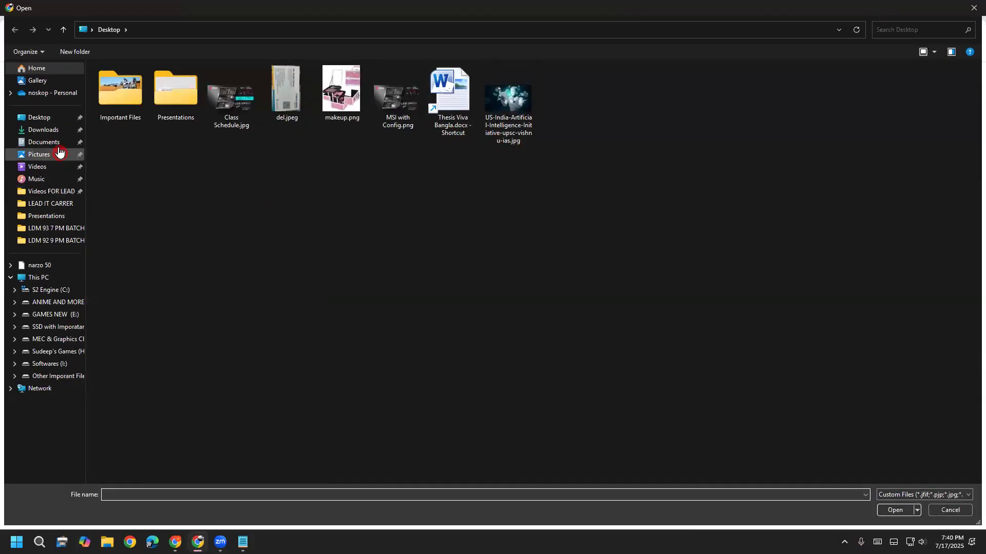
pyautogui.click(47, 118)
pyautogui.doubleClick(341, 90)
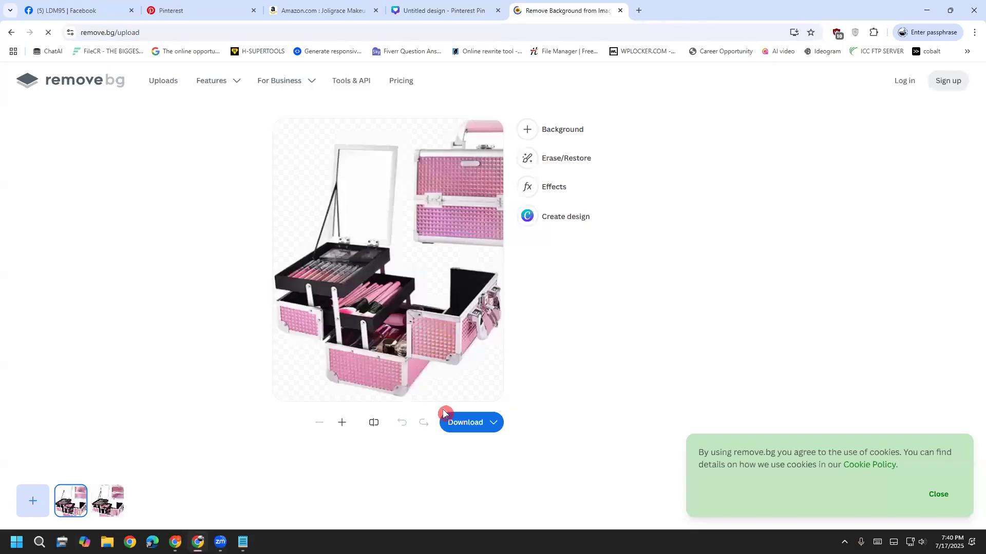
# Download the free 450 x 554 preview, then handwrite a red "mirror" annotation over the box's mirror and clear it.
pyautogui.moveTo(462, 422)
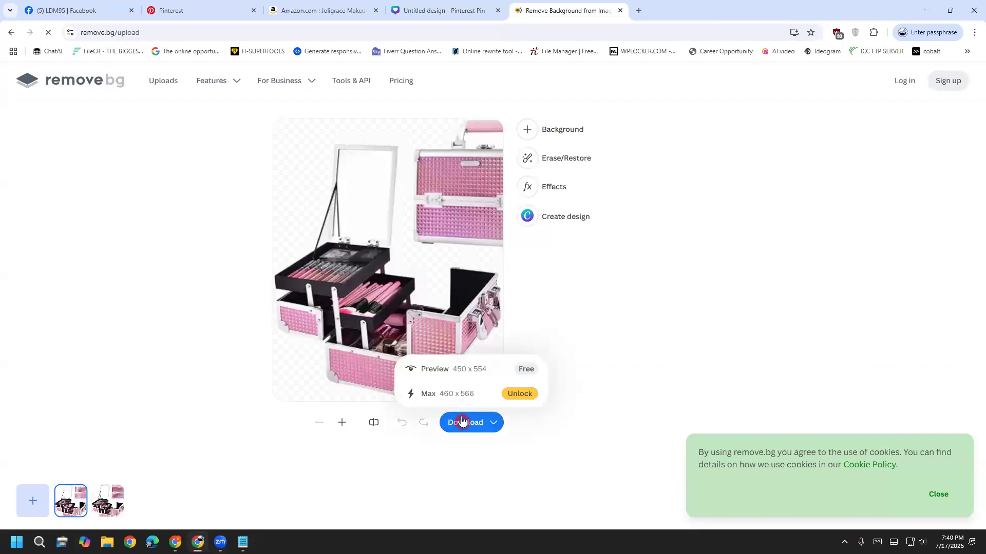
pyautogui.click(478, 365)
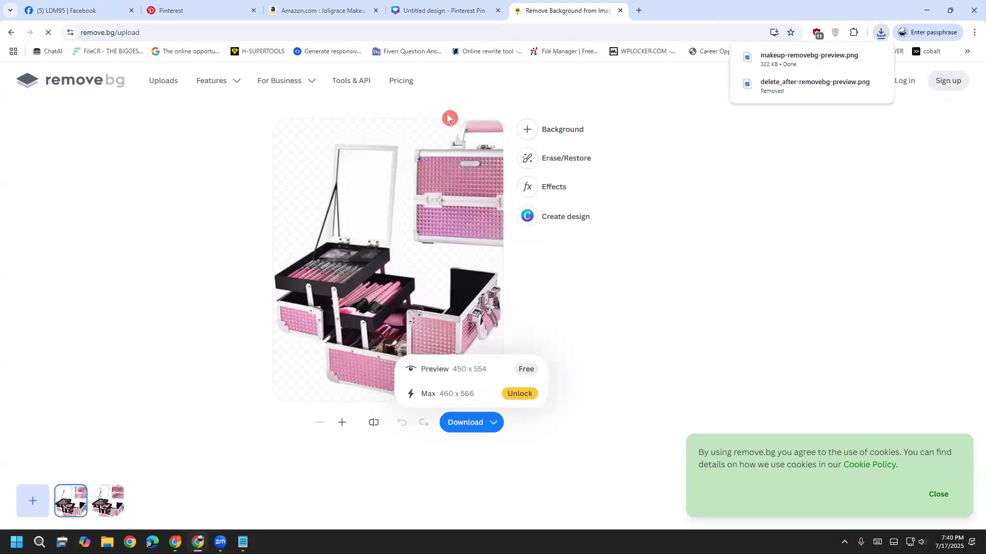
pyautogui.moveTo(343, 181); pyautogui.dragTo(351, 180)
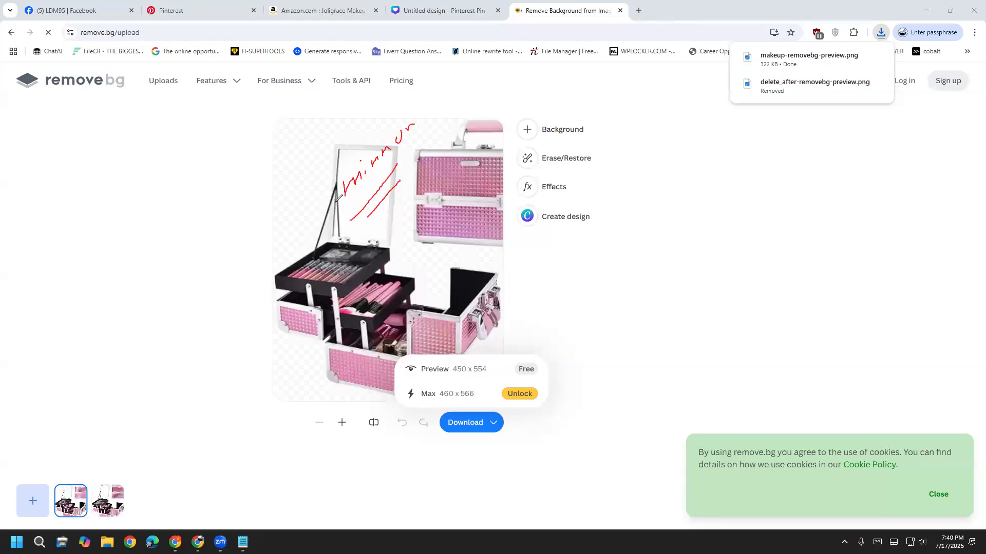
pyautogui.click(42, 352)
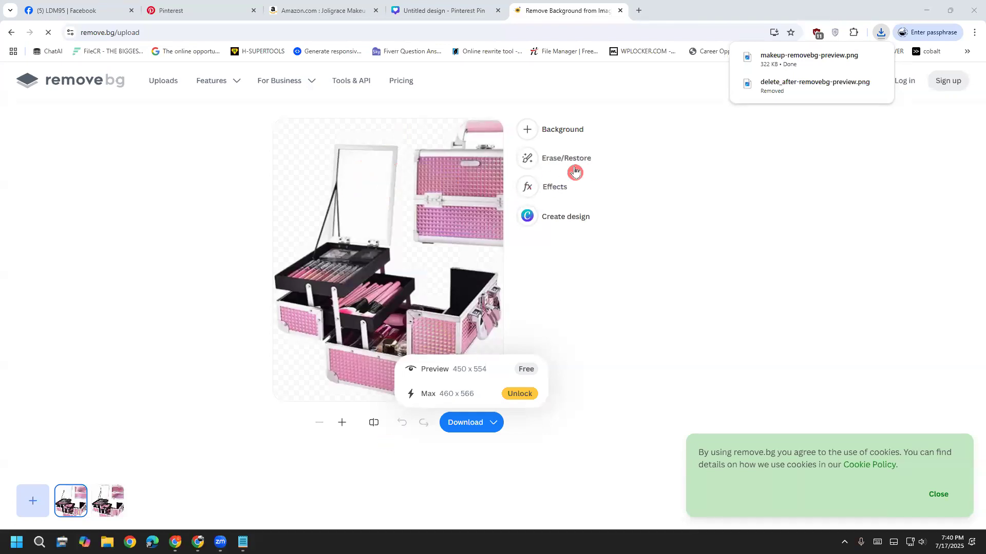
# Examine the downloaded makeup-removebg-preview.png up close and delete it from the Downloads folder.
pyautogui.click(858, 62)
pyautogui.doubleClick(269, 317)
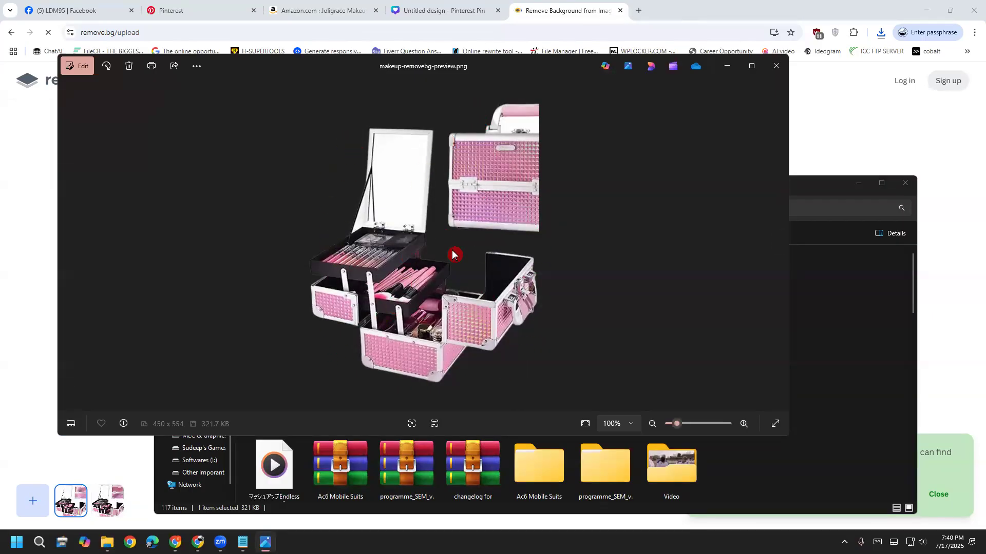
pyautogui.click(778, 62)
pyautogui.scroll(2, 525, 154)
pyautogui.scroll(3, 552, 120)
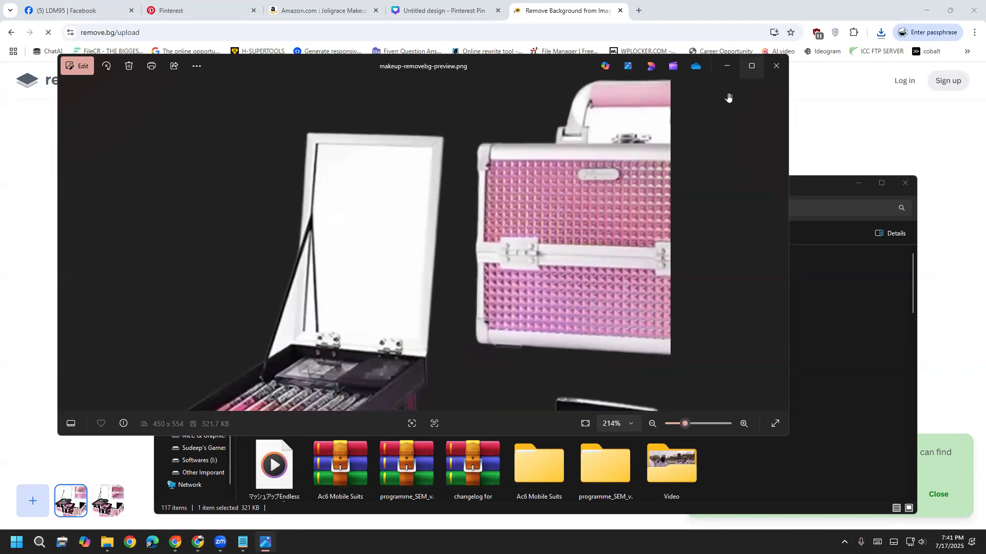
pyautogui.click(777, 65)
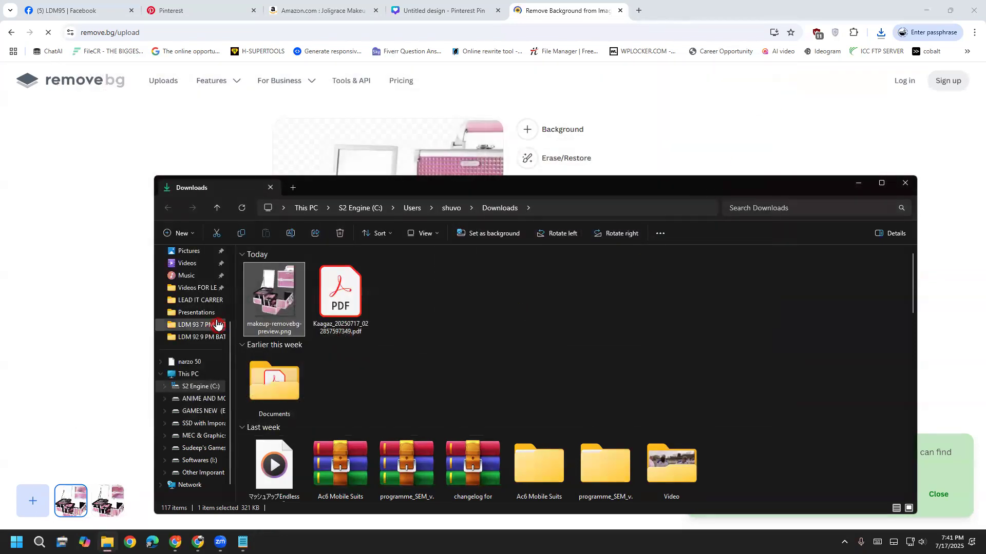
pyautogui.press('Delete')
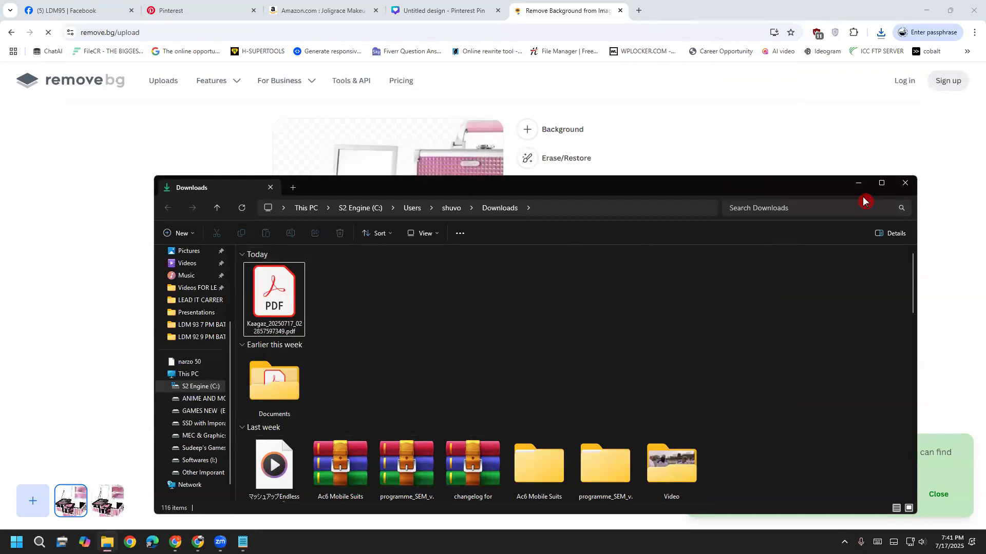
pyautogui.click(905, 183)
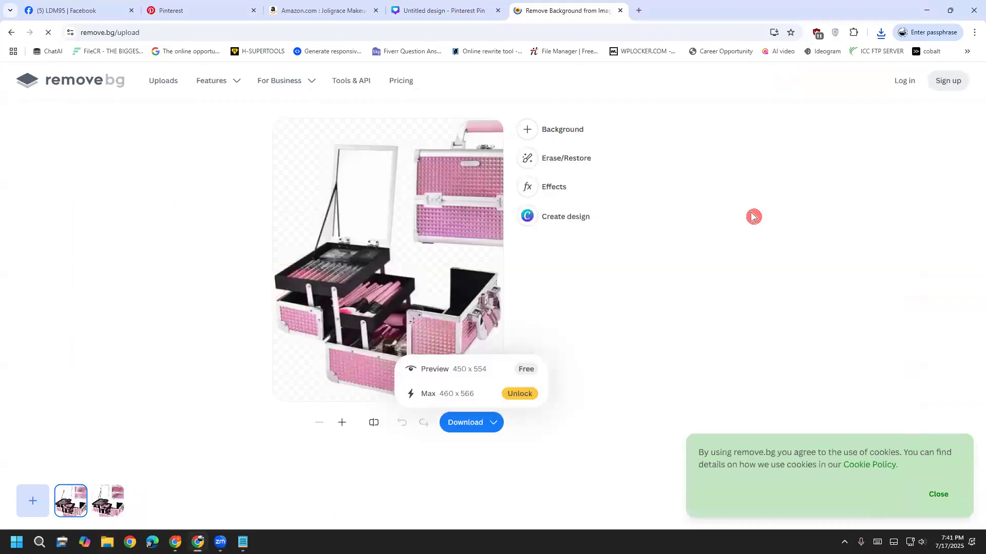
# Erase the leftover white area under the closed case's handle using the Magic Brush with a smaller brush size.
pyautogui.click(574, 159)
pyautogui.moveTo(597, 235); pyautogui.dragTo(585, 240)
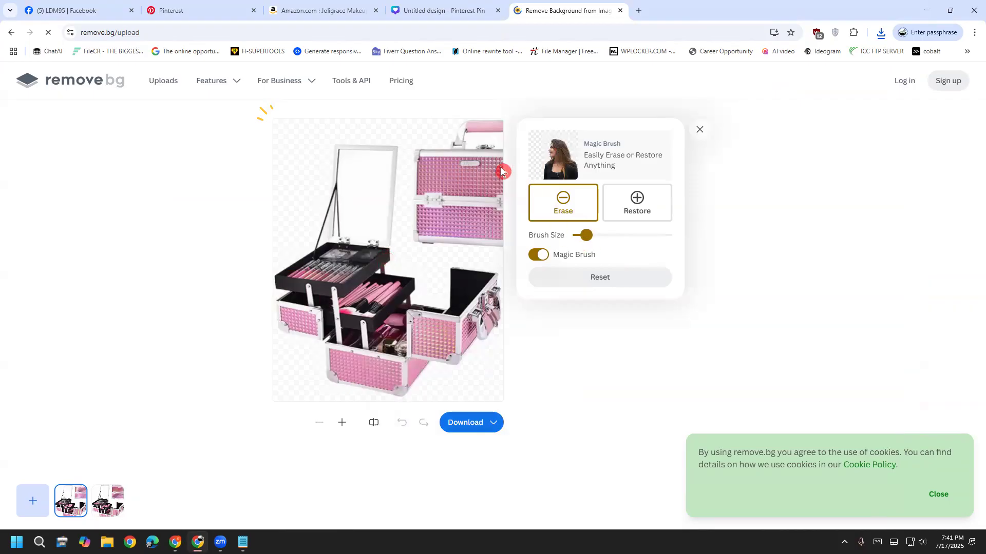
pyautogui.moveTo(473, 143); pyautogui.dragTo(502, 144)
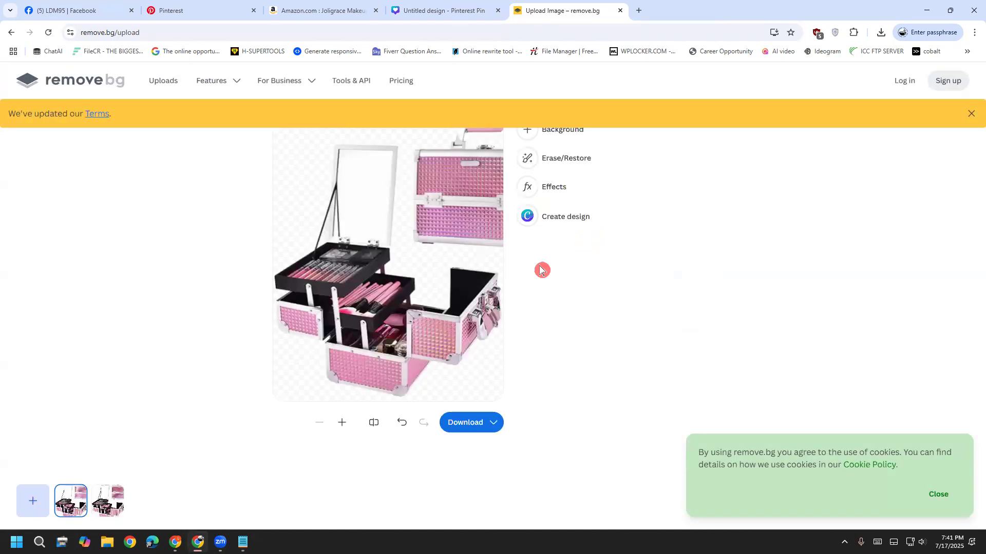
pyautogui.click(970, 113)
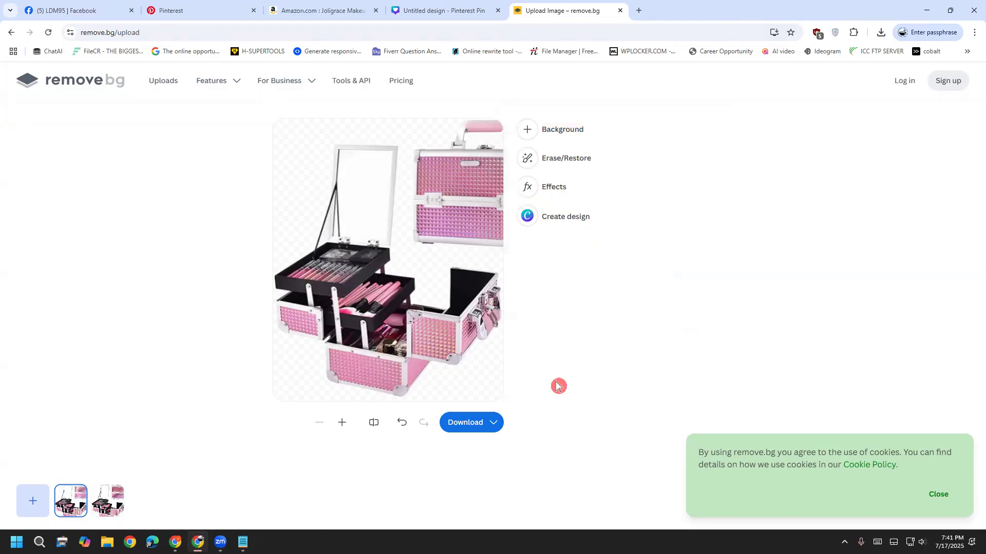
# Download the corrected cut-out as the free 450 x 554 preview and show it in the Downloads folder.
pyautogui.click(466, 426)
pyautogui.click(489, 373)
pyautogui.click(852, 59)
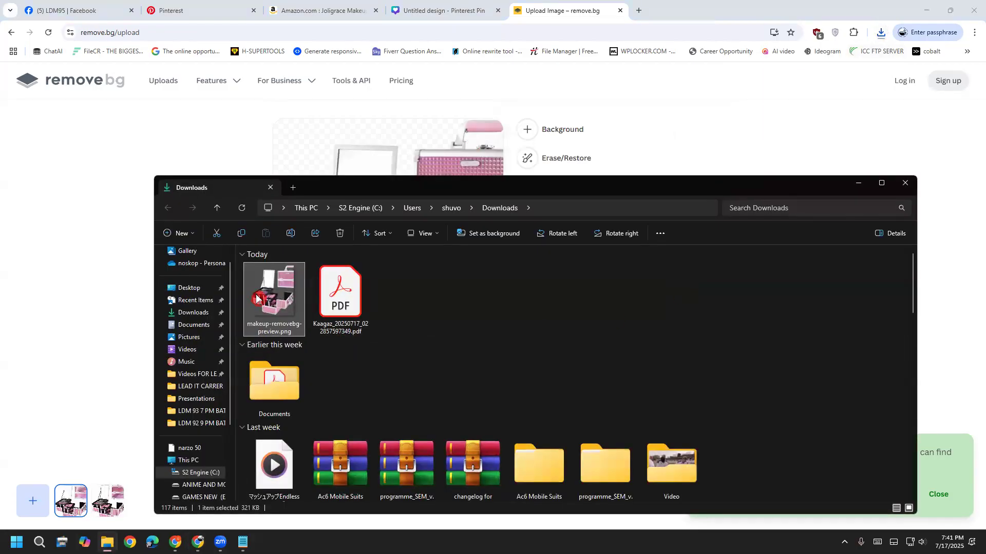
# Examine the corrected cut-out image, marking the handle and tray areas and the Erase/Restore option with red annotations.
pyautogui.doubleClick(271, 300)
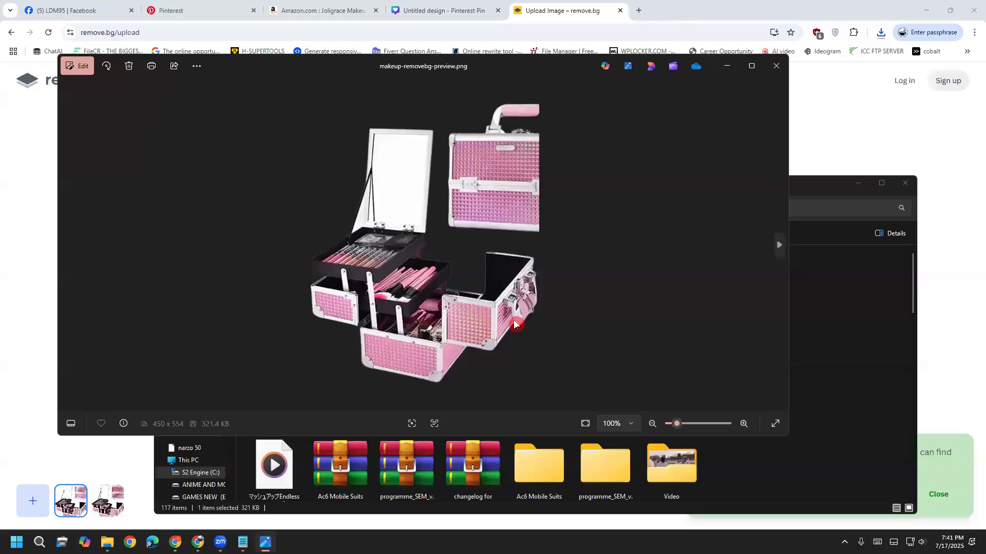
pyautogui.moveTo(542, 128); pyautogui.dragTo(514, 113)
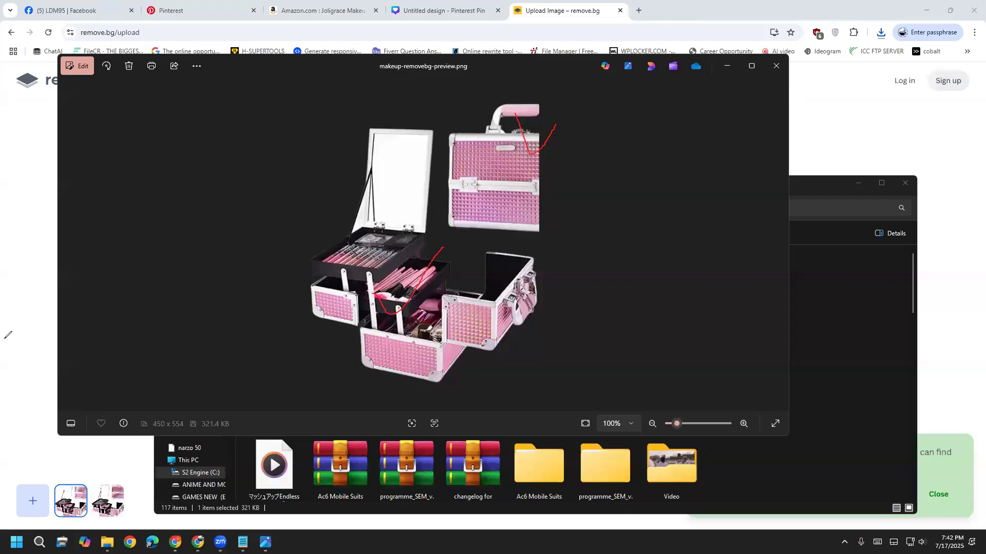
pyautogui.click(4, 338)
pyautogui.click(776, 66)
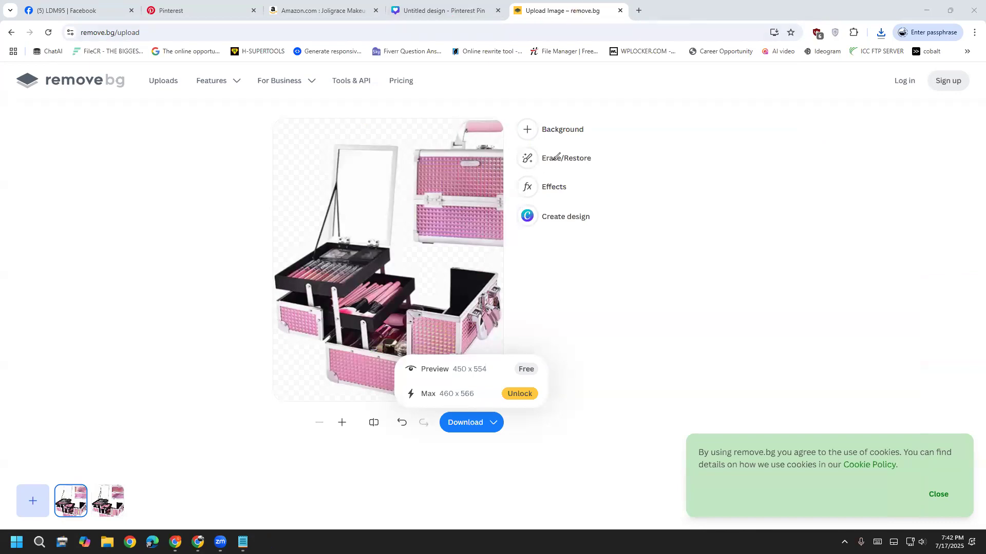
pyautogui.moveTo(553, 161)
pyautogui.mouseDown()
pyautogui.moveTo(574, 167)
pyautogui.moveTo(608, 131)
pyautogui.mouseUp()
# Switch to the Canva pin design and upload the background-free makeup box image from the Downloads folder.
pyautogui.click(419, 7)
pyautogui.click(20, 275)
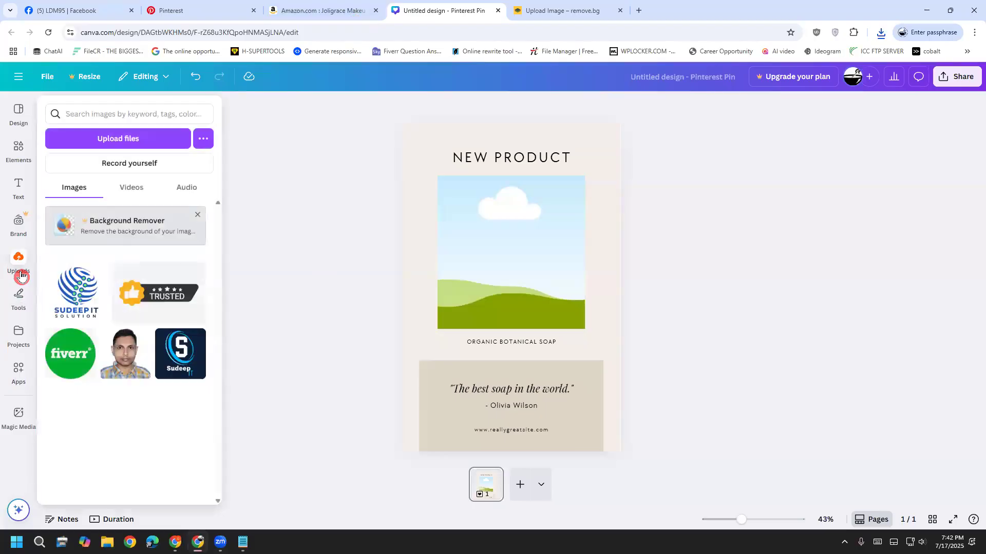
pyautogui.click(109, 140)
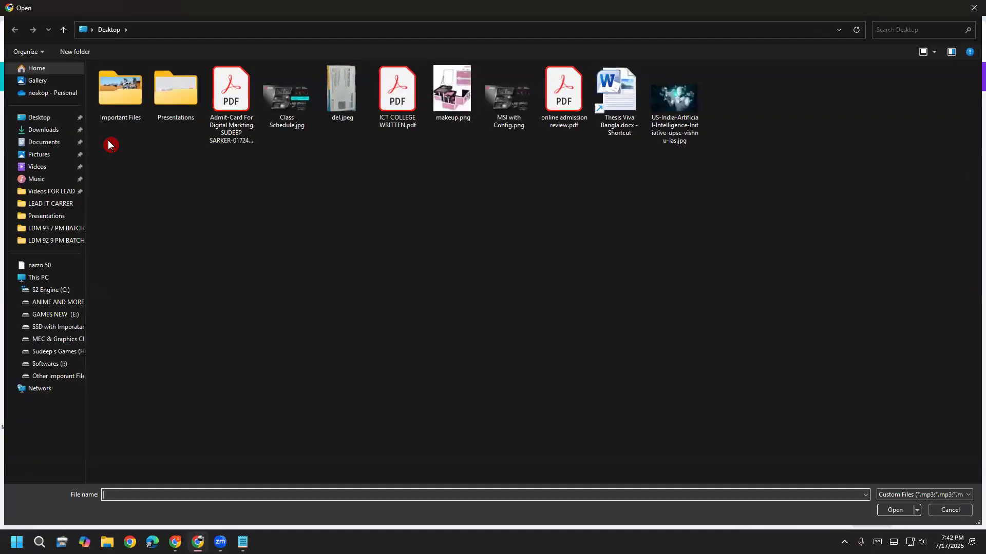
pyautogui.click(45, 130)
pyautogui.doubleClick(153, 124)
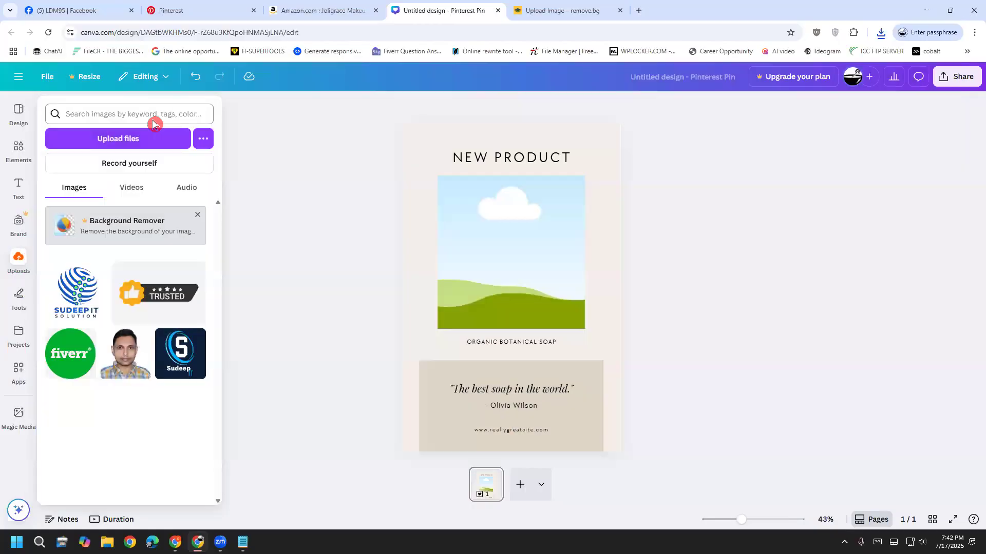
# Fill the template's picture frame with the uploaded makeup box cut-out and select the placed image.
pyautogui.moveTo(18, 262)
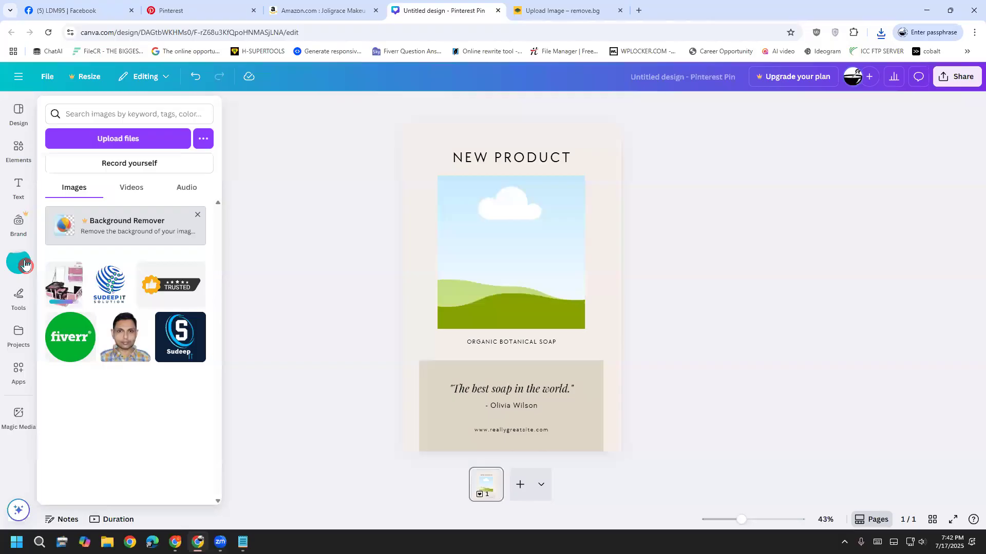
pyautogui.moveTo(69, 306); pyautogui.dragTo(459, 262)
pyautogui.click(306, 352)
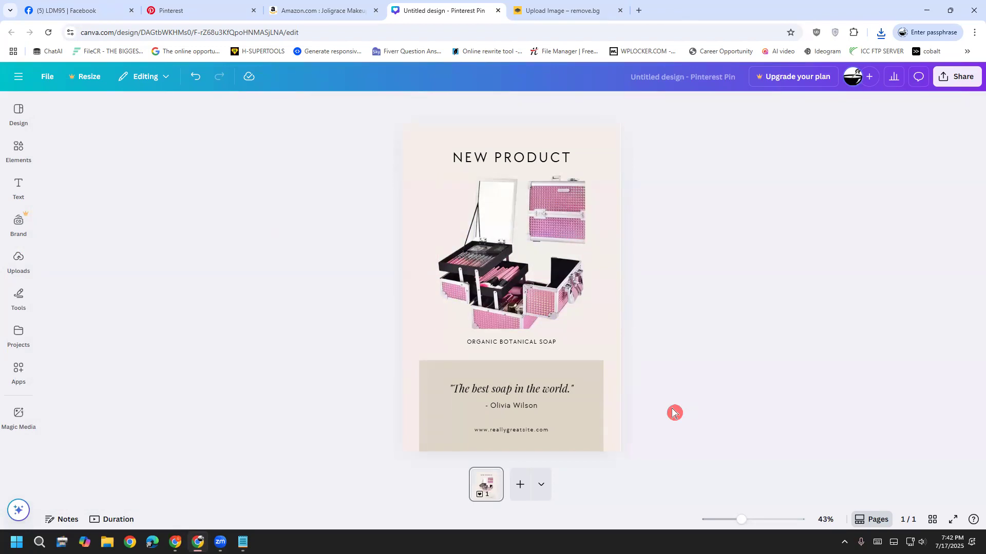
pyautogui.click(570, 280)
pyautogui.click(673, 292)
pyautogui.click(578, 250)
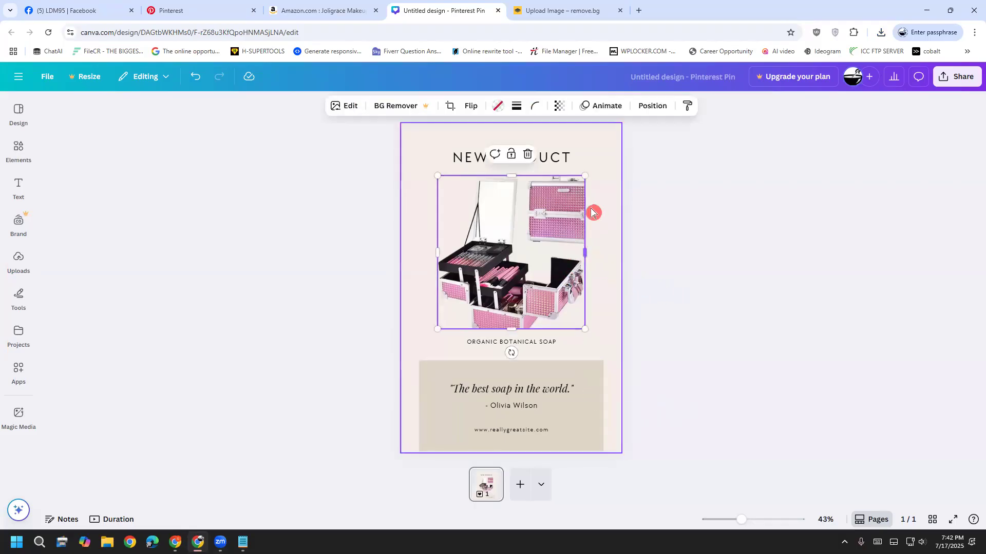
pyautogui.click(731, 218)
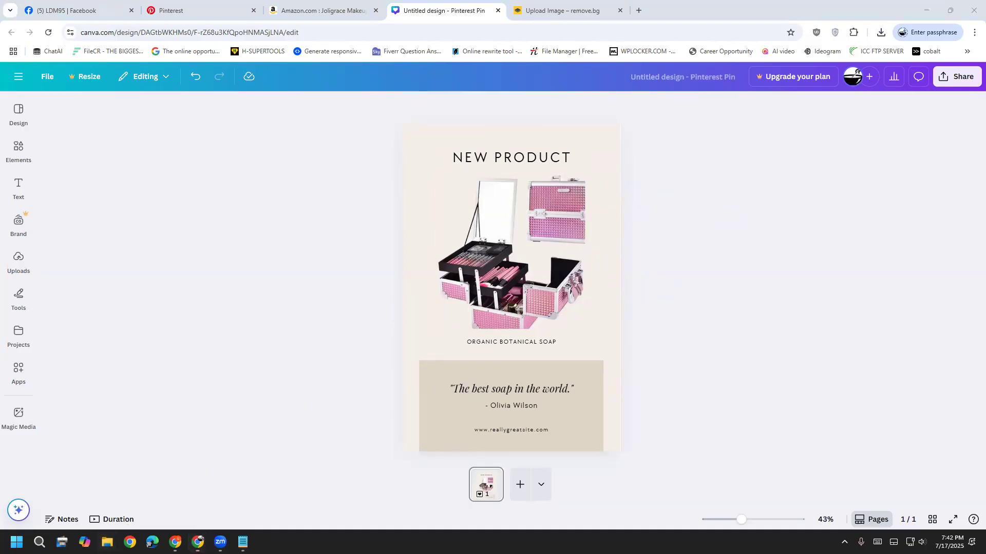
# View makeup-removebg-preview.png from the Downloads folder to compare the full cut-out with the framed image, and close the viewer.
pyautogui.click(106, 542)
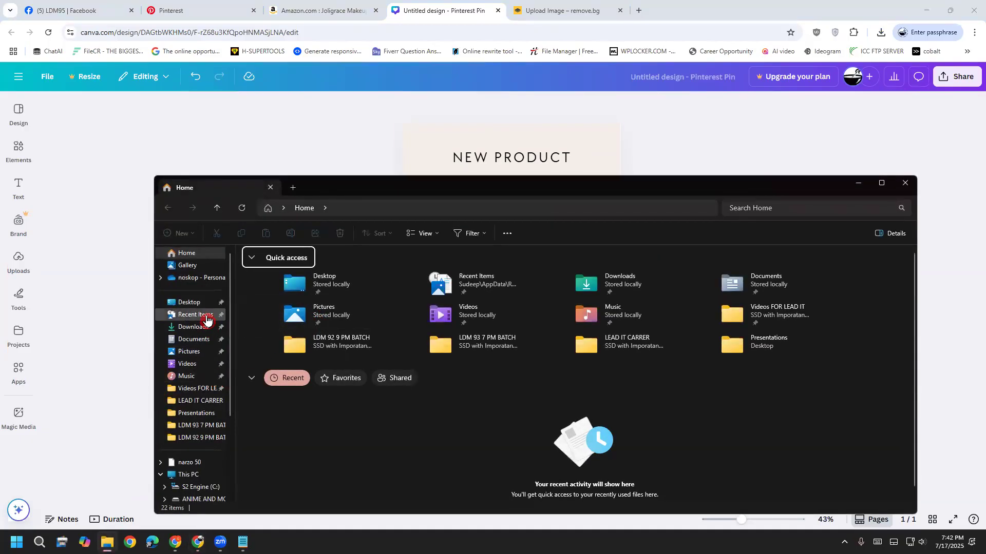
pyautogui.click(188, 302)
pyautogui.click(198, 314)
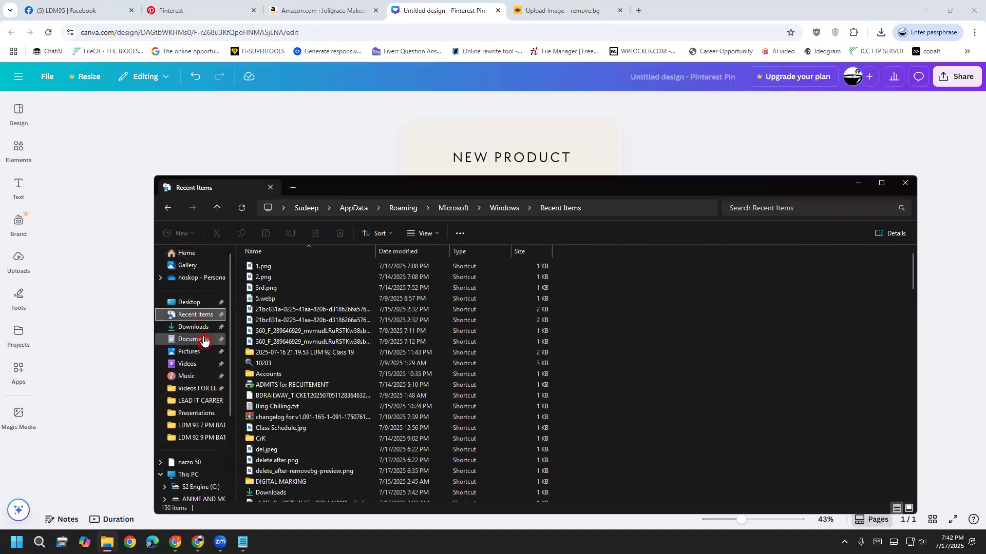
pyautogui.click(194, 327)
pyautogui.doubleClick(315, 303)
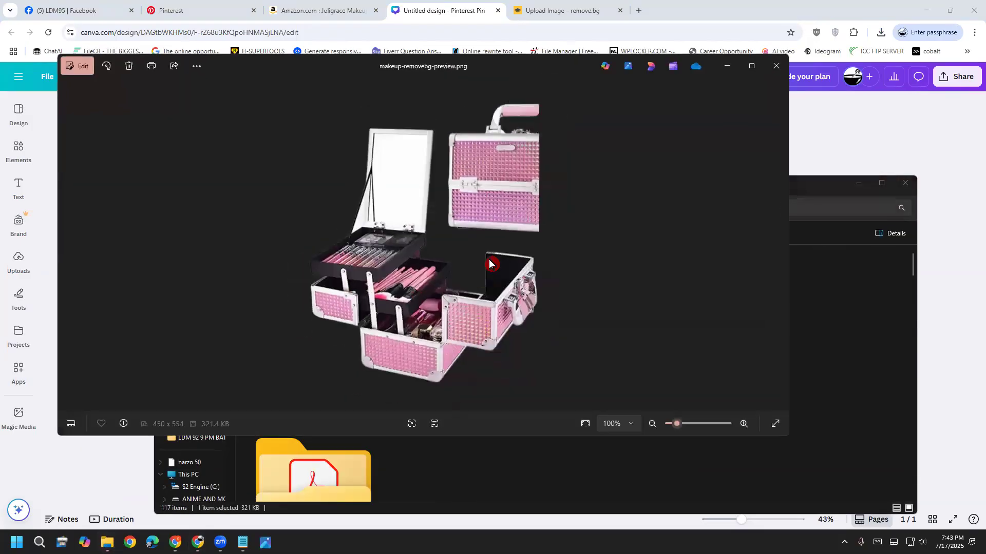
pyautogui.click(779, 74)
pyautogui.click(722, 151)
# Shift the makeup box image down within its frame so the closed case's handle fits inside the crop.
pyautogui.click(578, 242)
pyautogui.click(604, 224)
pyautogui.click(557, 232)
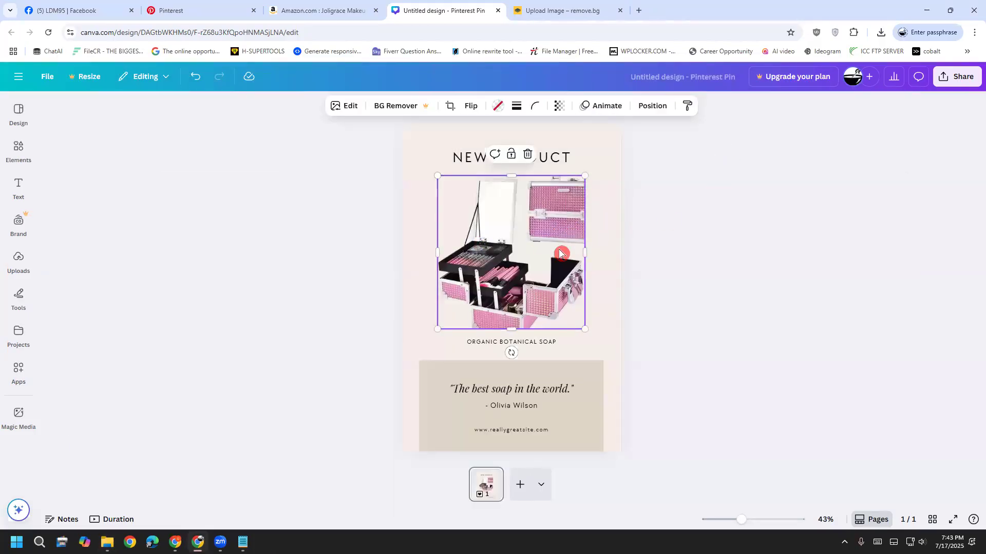
pyautogui.doubleClick(560, 253)
pyautogui.moveTo(559, 253); pyautogui.dragTo(546, 272)
pyautogui.click(730, 277)
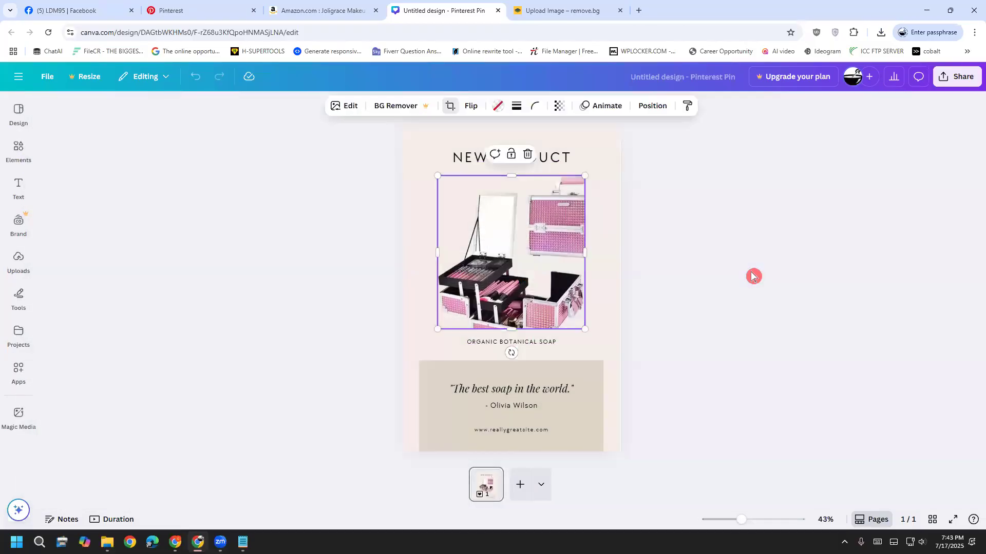
pyautogui.click(752, 275)
pyautogui.doubleClick(536, 281)
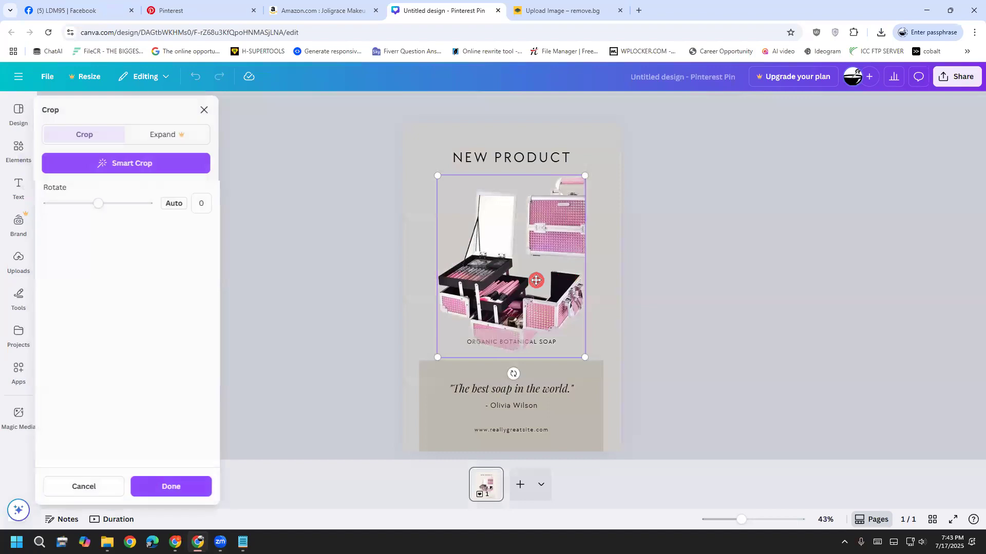
pyautogui.click(759, 282)
pyautogui.click(759, 282)
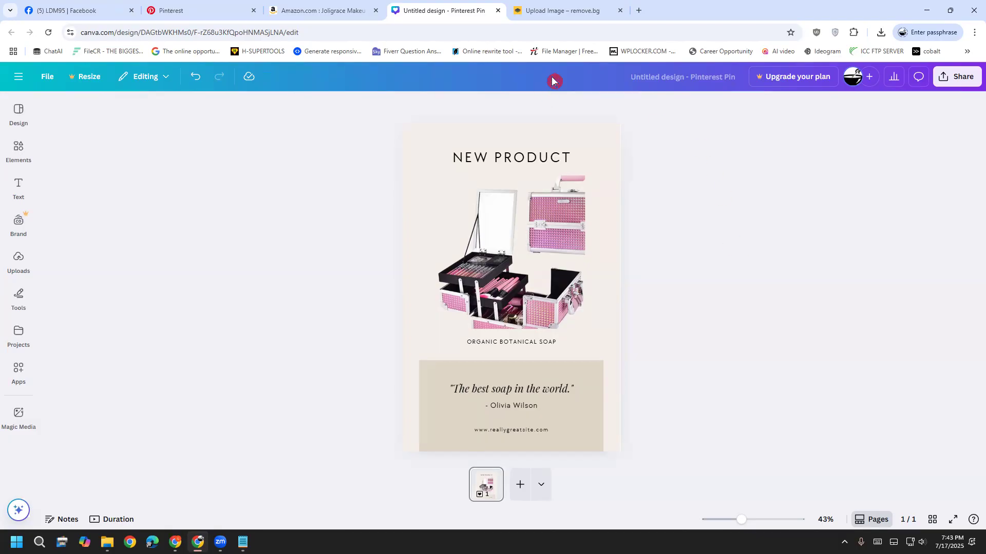
# Mark the placed image with red check marks, select the page background, circle its colour option, and clear the annotations.
pyautogui.moveTo(540, 315); pyautogui.dragTo(557, 311)
pyautogui.moveTo(413, 214)
pyautogui.mouseDown()
pyautogui.moveTo(428, 225)
pyautogui.moveTo(440, 201)
pyautogui.mouseUp()
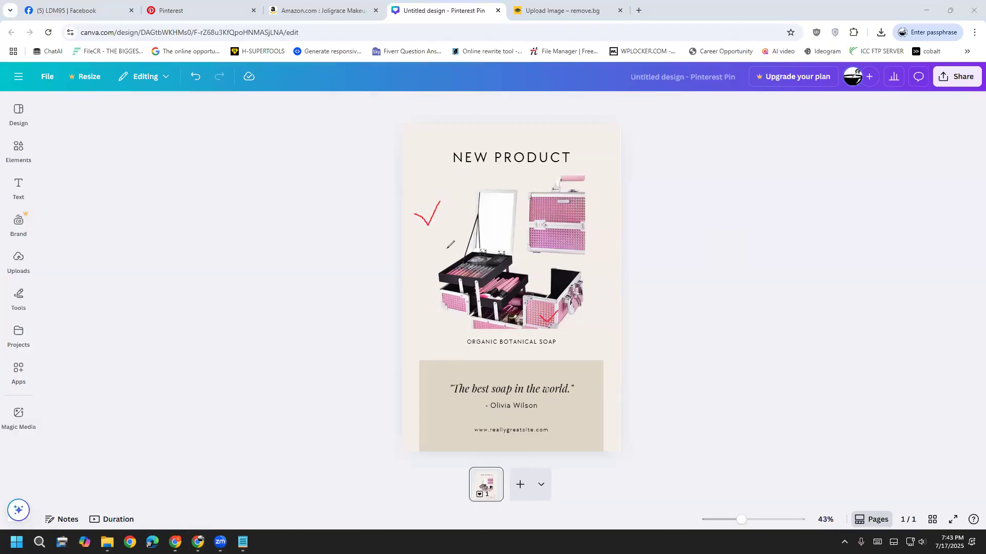
pyautogui.click(35, 337)
pyautogui.click(413, 178)
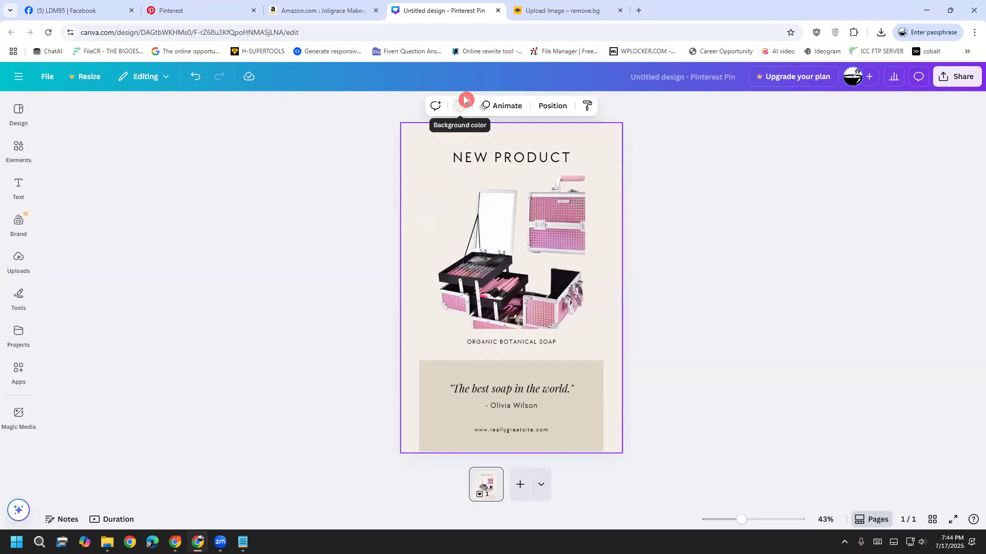
pyautogui.hotkey('ctrl', '2')
pyautogui.moveTo(465, 129)
pyautogui.mouseDown()
pyautogui.moveTo(452, 99)
pyautogui.moveTo(467, 98)
pyautogui.moveTo(459, 127)
pyautogui.moveTo(455, 100)
pyautogui.moveTo(470, 94)
pyautogui.moveTo(460, 130)
pyautogui.moveTo(454, 97)
pyautogui.moveTo(470, 96)
pyautogui.moveTo(460, 130)
pyautogui.moveTo(454, 97)
pyautogui.mouseUp()
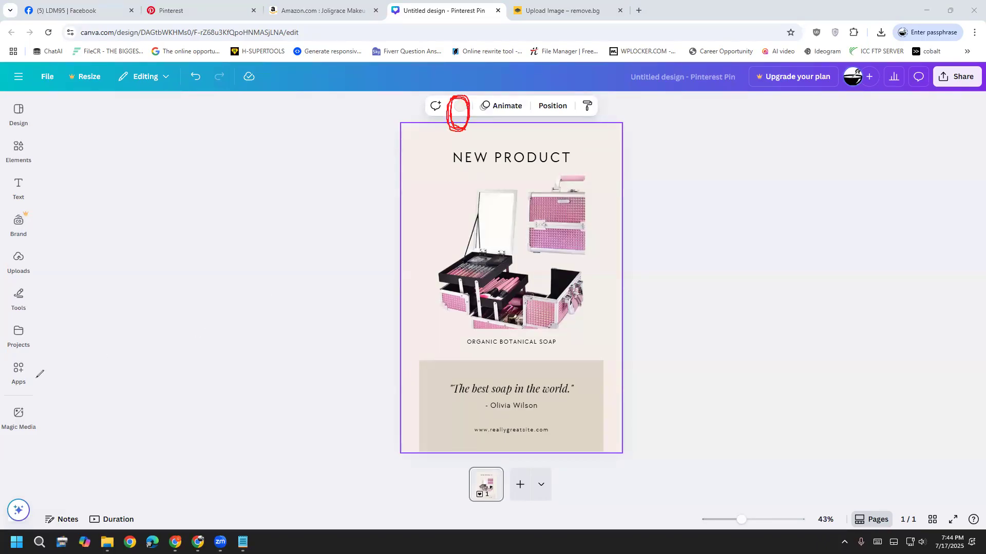
pyautogui.click(75, 320)
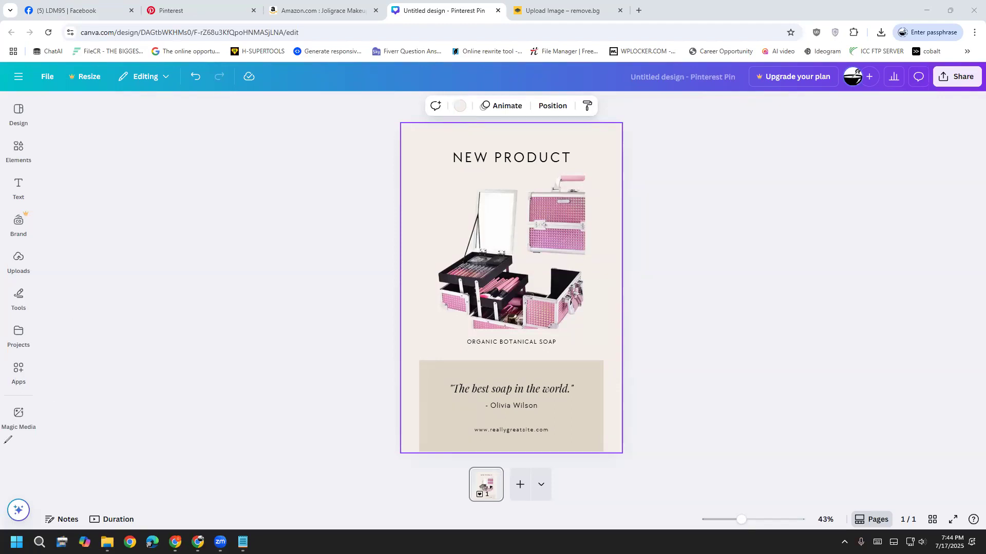
# Set the page background to the yellow-to-pink linear gradient (#fff7ad, #ffa9f9).
pyautogui.click(460, 105)
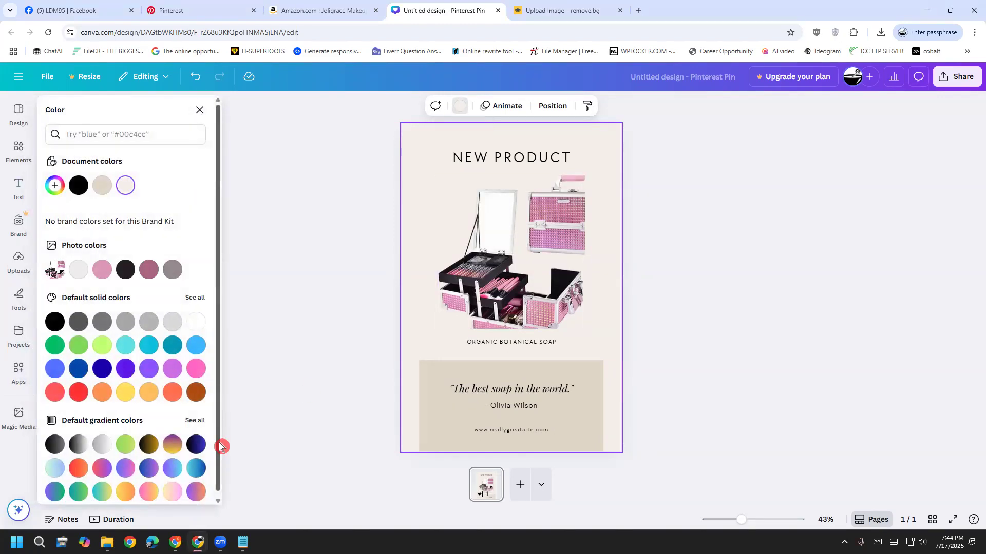
pyautogui.scroll(-1, 220, 447)
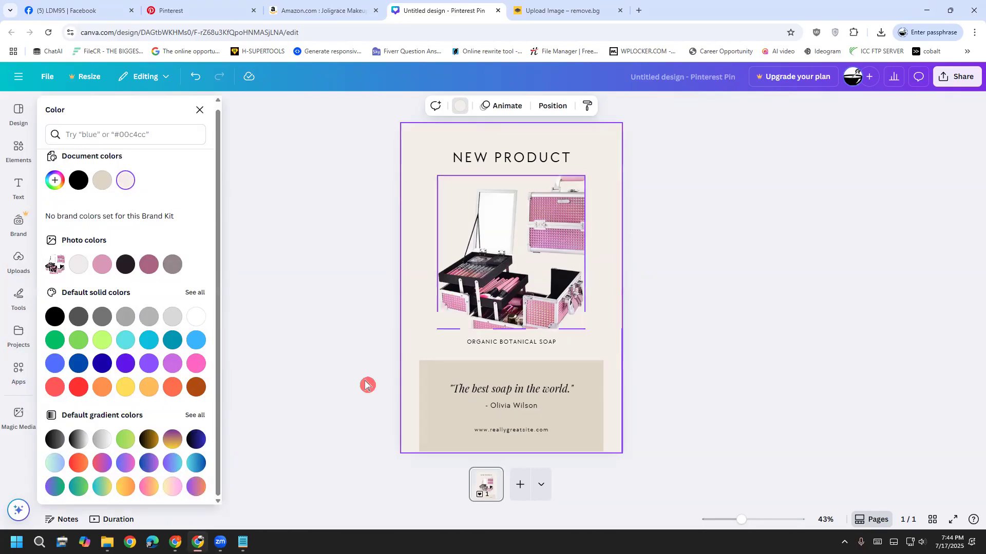
pyautogui.click(148, 486)
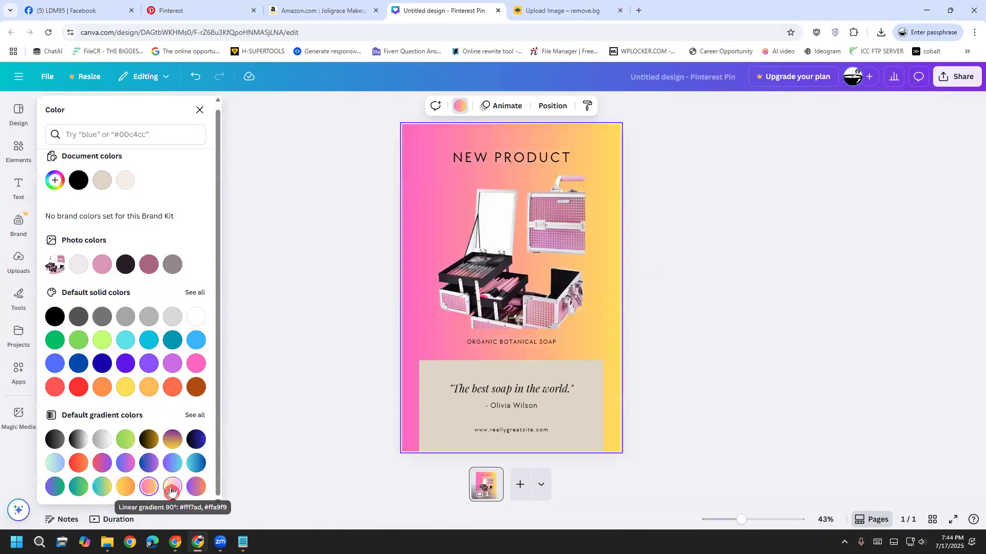
pyautogui.click(172, 489)
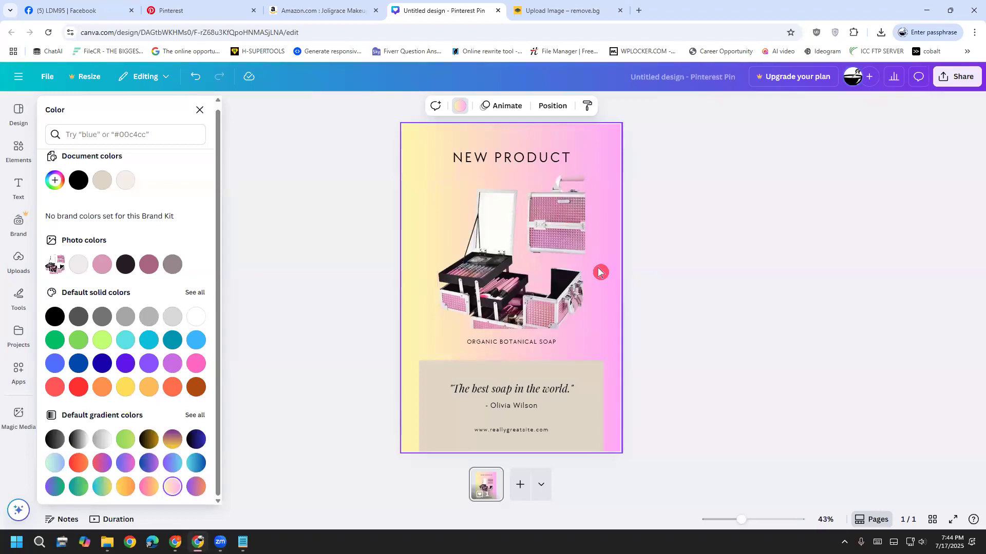
# Recolour the beige box behind the quote to the bright pink default solid colour and deselect it.
pyautogui.click(575, 373)
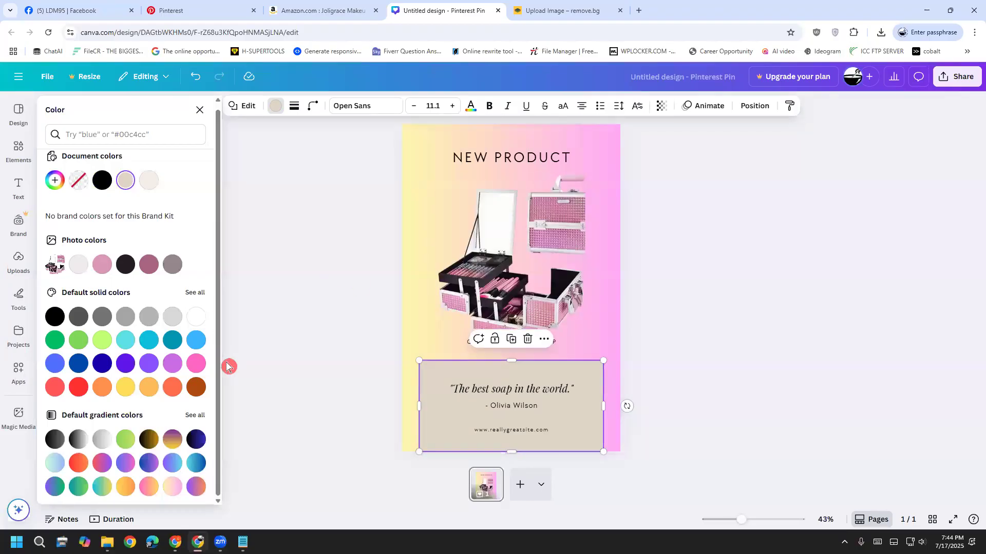
pyautogui.click(198, 365)
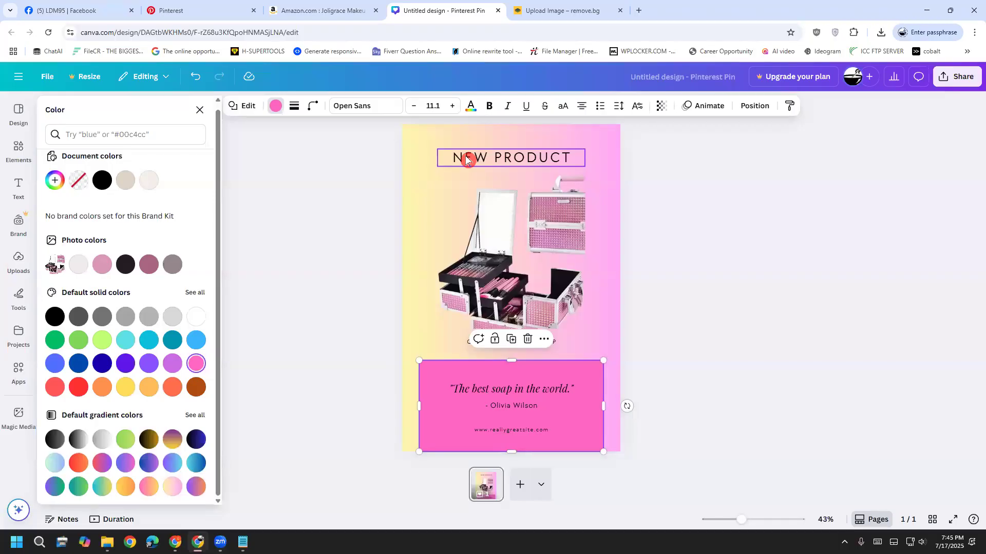
pyautogui.click(343, 465)
pyautogui.click(338, 440)
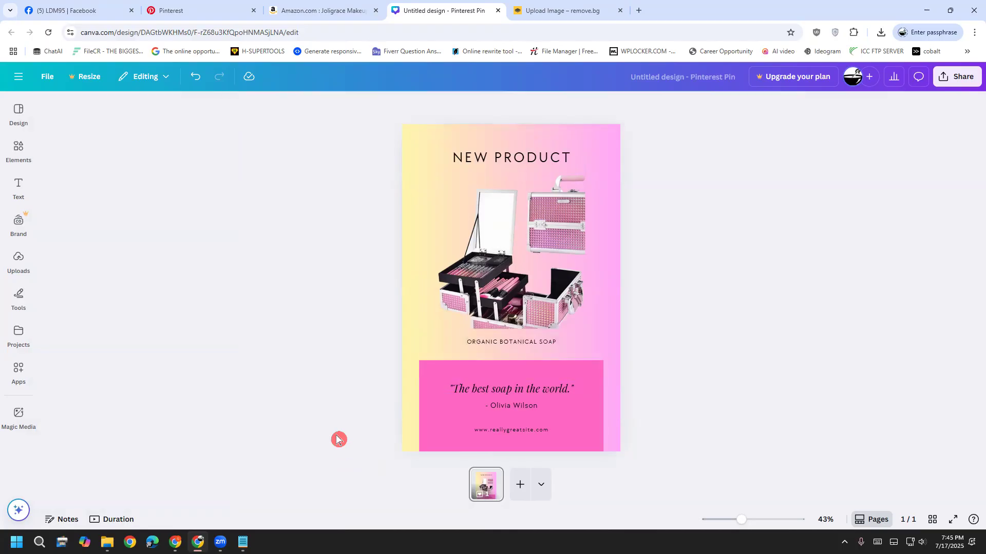
# Select the headline and the quote text in turn and circle the text colour option in red.
pyautogui.click(510, 159)
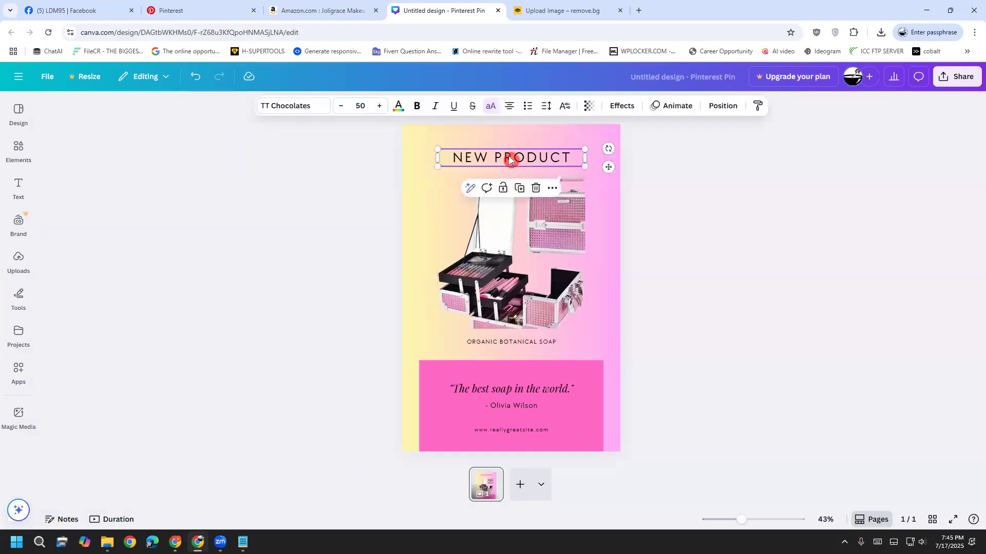
pyautogui.click(507, 393)
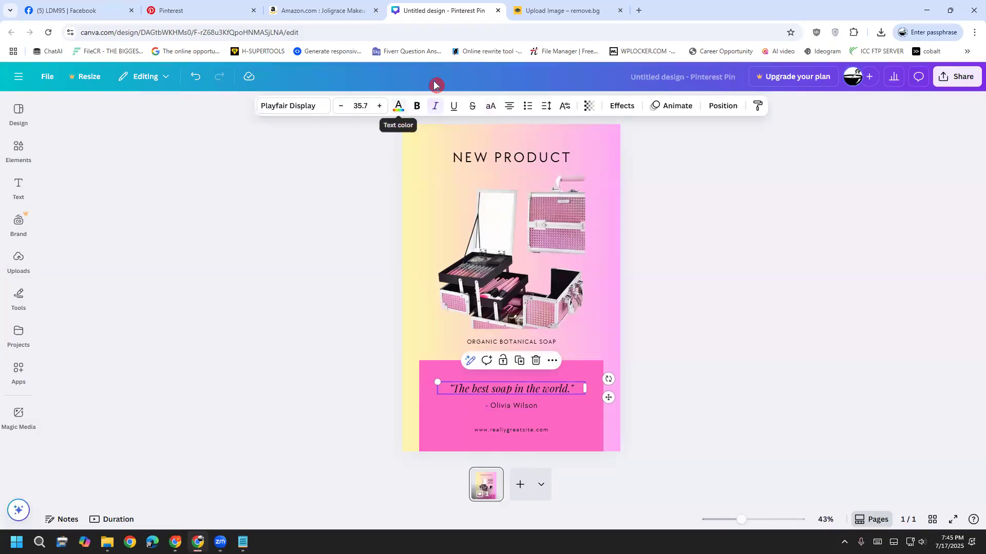
pyautogui.moveTo(396, 124)
pyautogui.mouseDown()
pyautogui.moveTo(383, 103)
pyautogui.moveTo(410, 91)
pyautogui.moveTo(405, 125)
pyautogui.moveTo(381, 109)
pyautogui.moveTo(388, 88)
pyautogui.moveTo(406, 86)
pyautogui.moveTo(417, 94)
pyautogui.moveTo(405, 125)
pyautogui.mouseUp()
pyautogui.moveTo(383, 92)
pyautogui.mouseDown()
pyautogui.moveTo(412, 94)
pyautogui.moveTo(415, 115)
pyautogui.moveTo(393, 132)
pyautogui.moveTo(379, 121)
pyautogui.moveTo(399, 91)
pyautogui.moveTo(419, 110)
pyautogui.moveTo(404, 127)
pyautogui.moveTo(386, 125)
pyautogui.moveTo(383, 96)
pyautogui.moveTo(416, 101)
pyautogui.moveTo(413, 126)
pyautogui.moveTo(384, 136)
pyautogui.moveTo(374, 96)
pyautogui.moveTo(397, 89)
pyautogui.moveTo(416, 101)
pyautogui.moveTo(412, 127)
pyautogui.moveTo(386, 124)
pyautogui.moveTo(383, 87)
pyautogui.moveTo(409, 88)
pyautogui.moveTo(424, 110)
pyautogui.moveTo(401, 134)
pyautogui.moveTo(373, 114)
pyautogui.moveTo(383, 90)
pyautogui.moveTo(418, 96)
pyautogui.mouseUp()
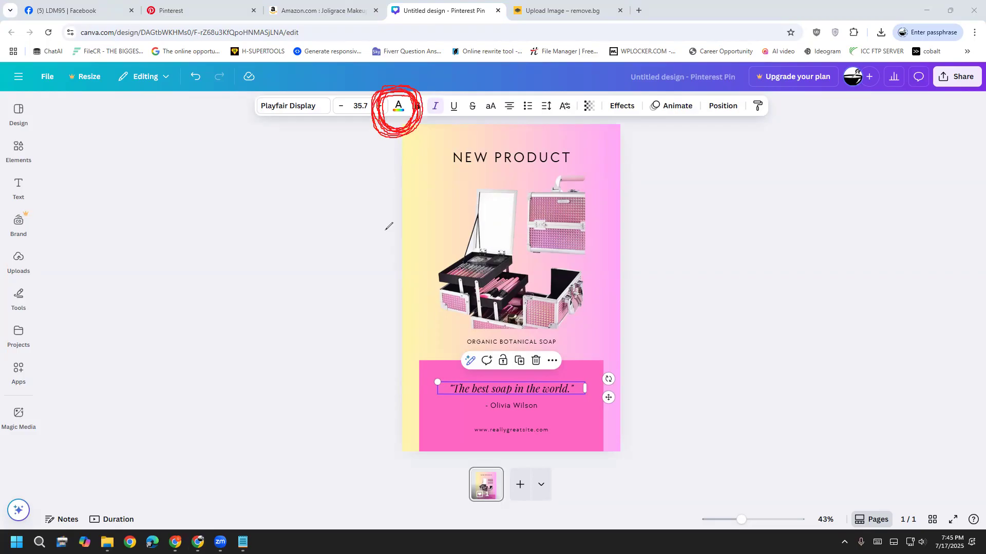
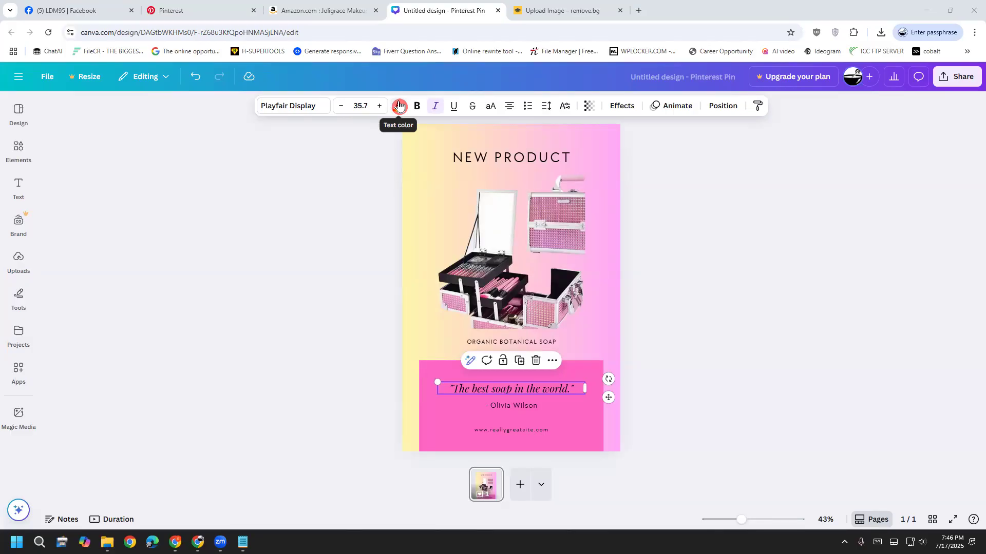
# Set the text colour of the quote, its attribution line and the website address to white.
pyautogui.click(399, 105)
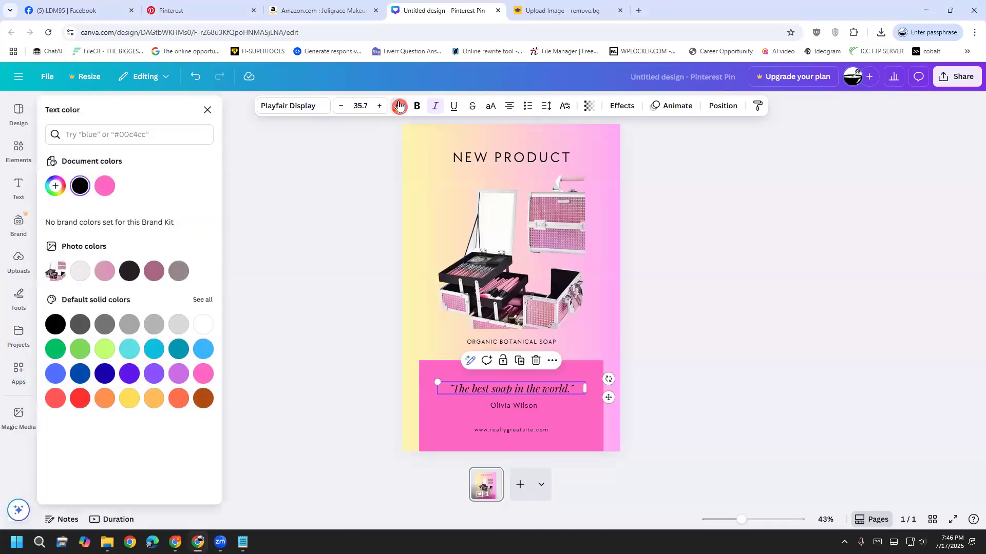
pyautogui.click(208, 325)
pyautogui.click(532, 404)
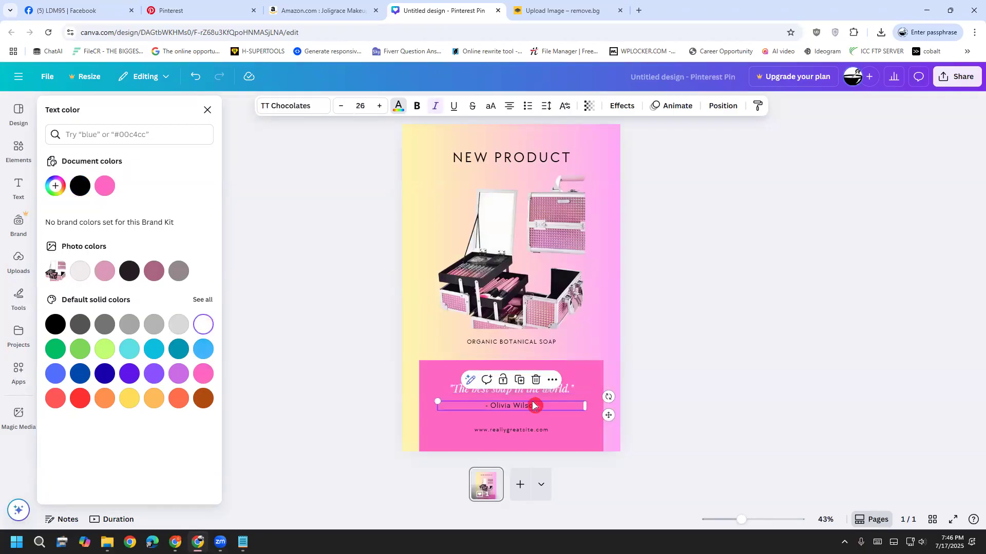
pyautogui.click(203, 325)
pyautogui.click(551, 424)
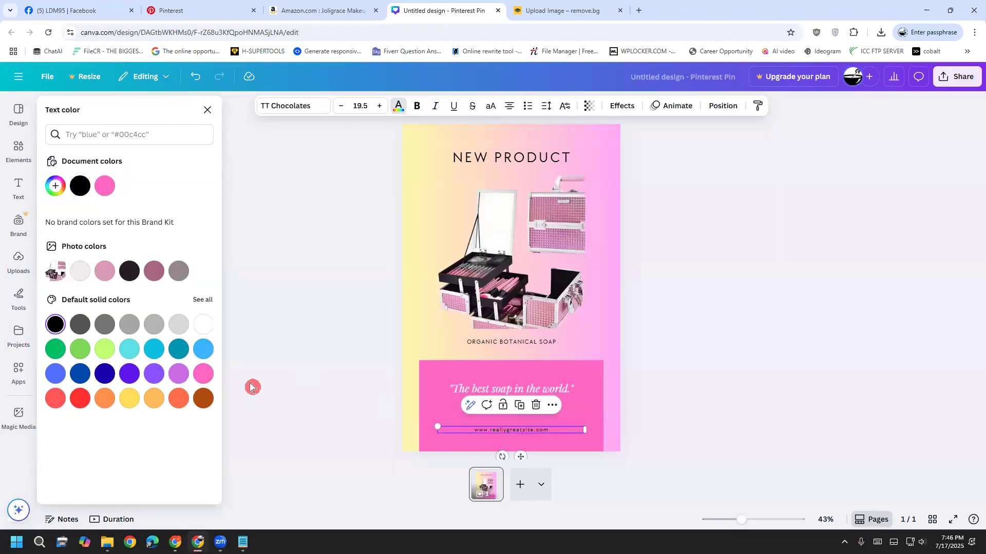
pyautogui.click(201, 324)
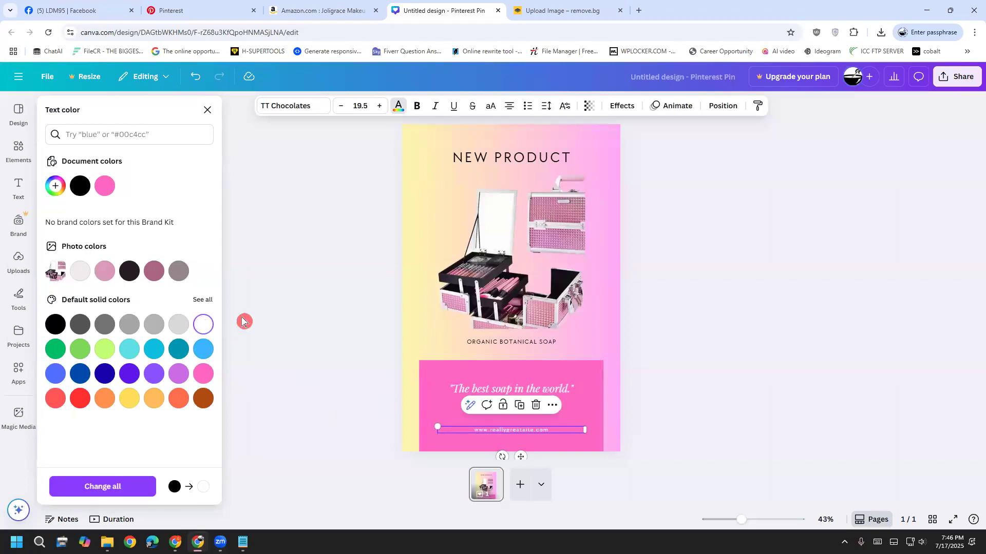
pyautogui.click(242, 321)
pyautogui.click(277, 146)
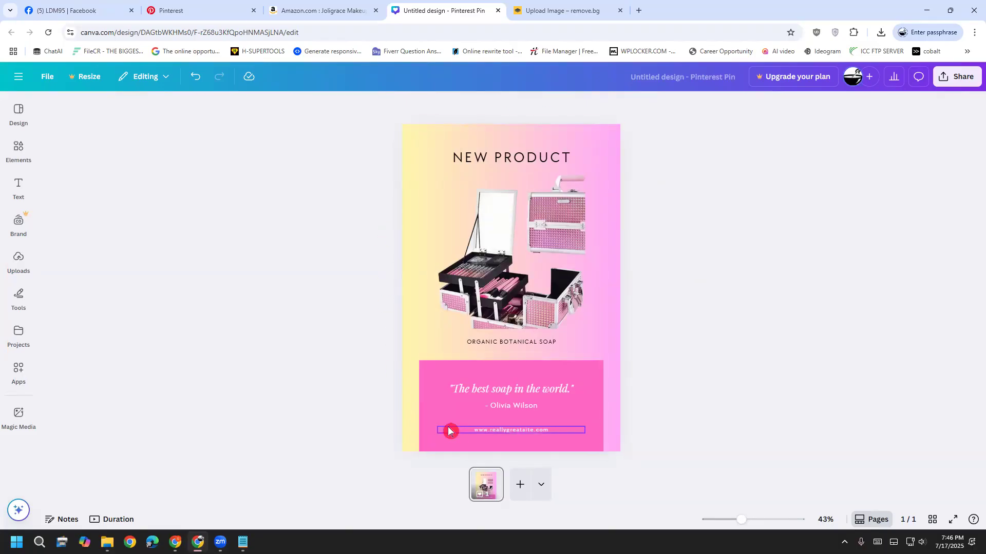
# Check the makeup case's product title on Amazon, then replace the pin's NEW PRODUCT headline with "LEVEL UP YOUR VANITY".
pyautogui.click(278, 8)
pyautogui.moveTo(459, 223); pyautogui.dragTo(574, 260)
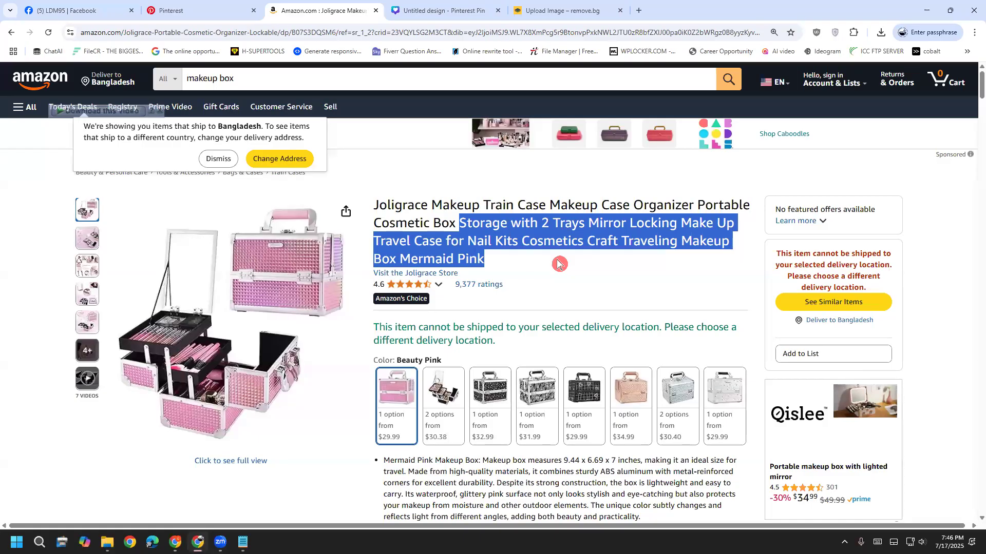
pyautogui.click(452, 10)
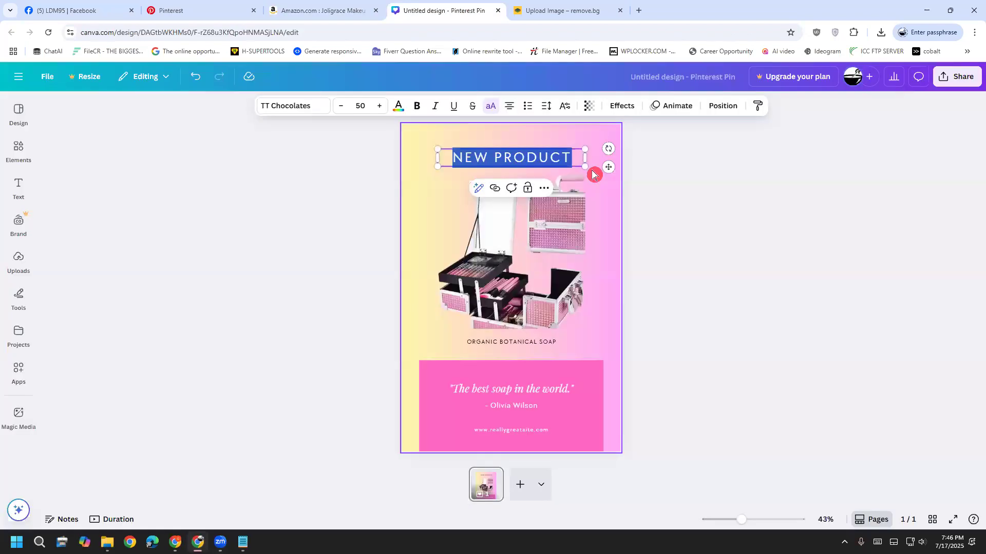
pyautogui.write('LE')
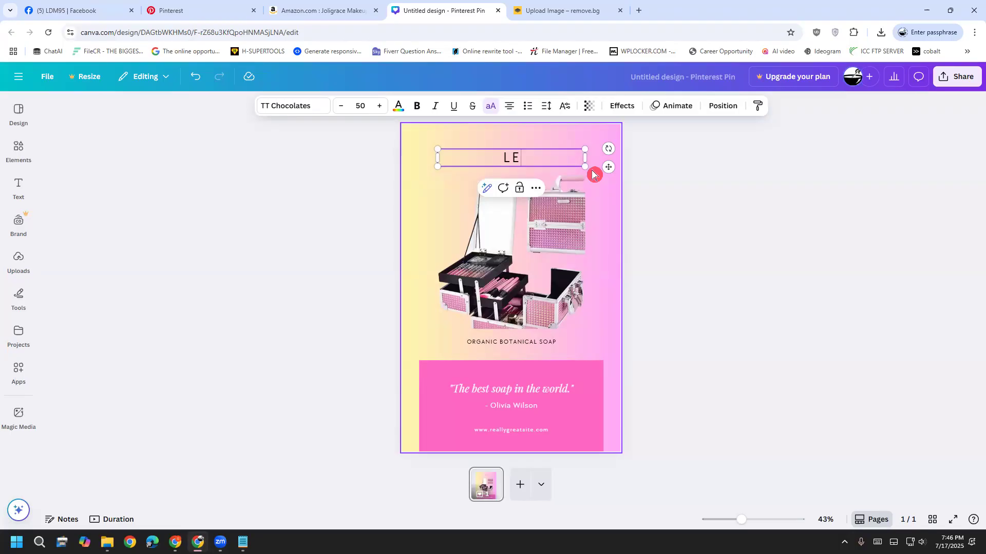
pyautogui.write('VEL UP YOUR VA')
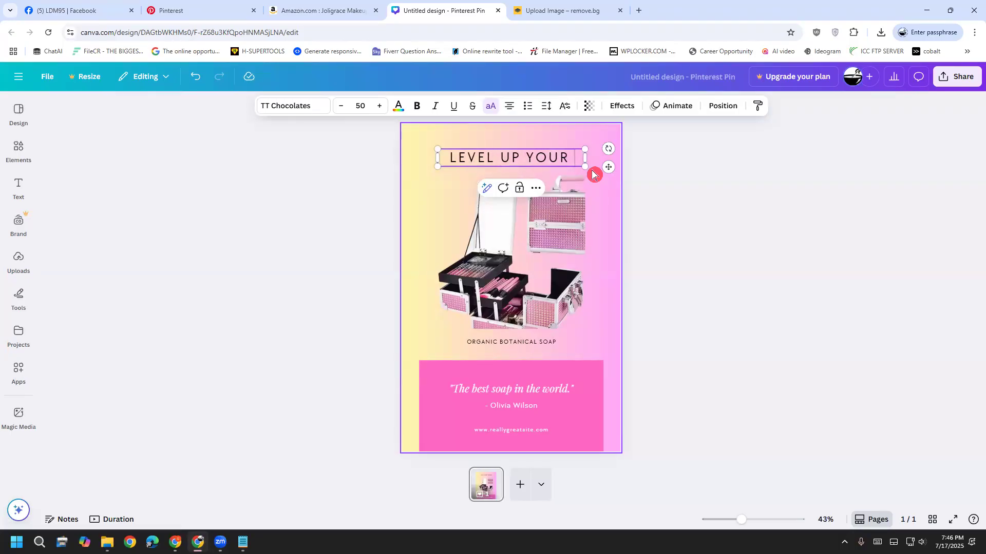
pyautogui.write('NITY')
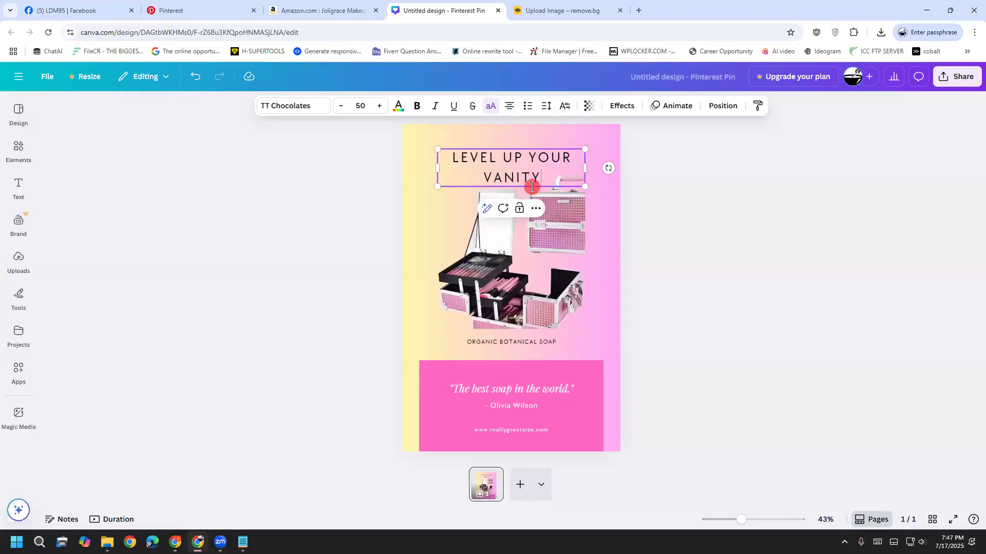
# Widen the headline's text box so LEVEL UP YOUR VANITY fits on one line, and centre it across the pin.
pyautogui.moveTo(542, 178); pyautogui.dragTo(448, 160)
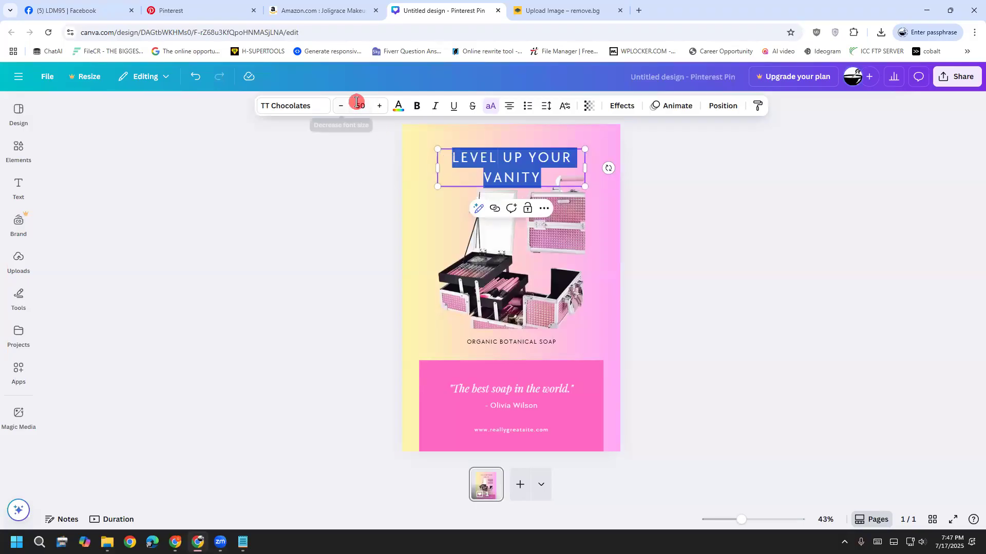
pyautogui.moveTo(437, 168); pyautogui.dragTo(399, 167)
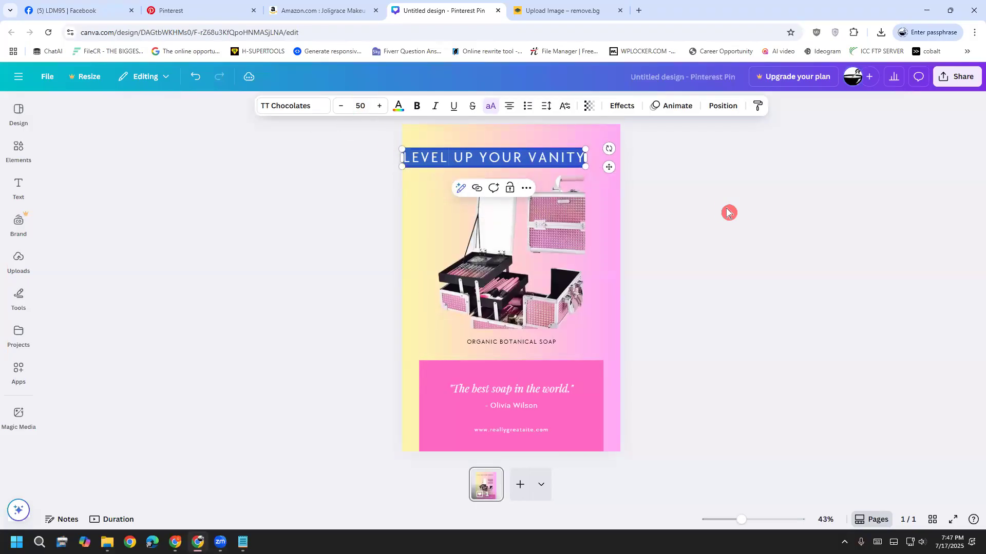
pyautogui.click(728, 212)
pyautogui.moveTo(555, 159); pyautogui.dragTo(575, 156)
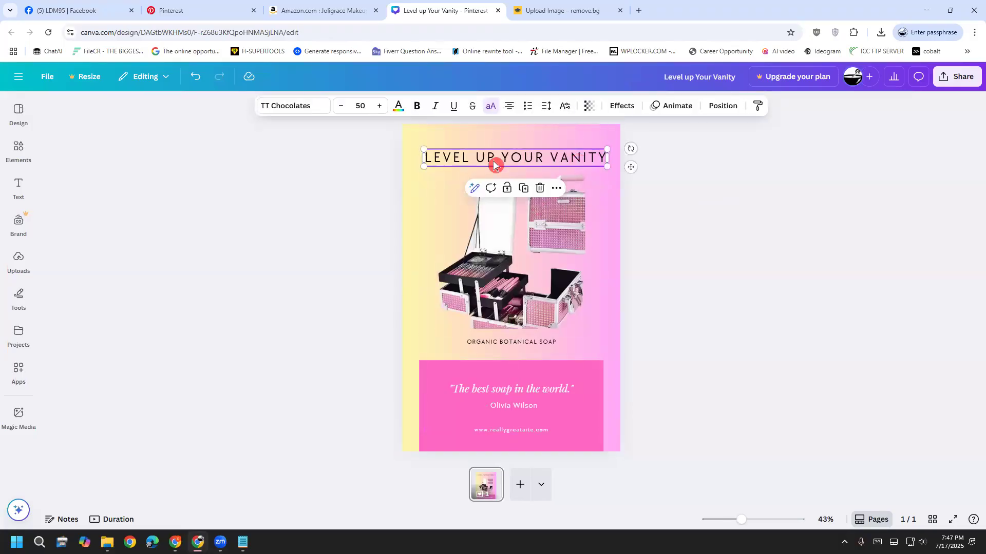
# Circle the bold option in red and make the LEVEL UP YOUR VANITY headline bold.
pyautogui.hotkey('ctrl', '2')
pyautogui.moveTo(412, 117)
pyautogui.mouseDown()
pyautogui.moveTo(409, 97)
pyautogui.moveTo(424, 96)
pyautogui.moveTo(417, 115)
pyautogui.moveTo(409, 98)
pyautogui.moveTo(428, 103)
pyautogui.mouseUp()
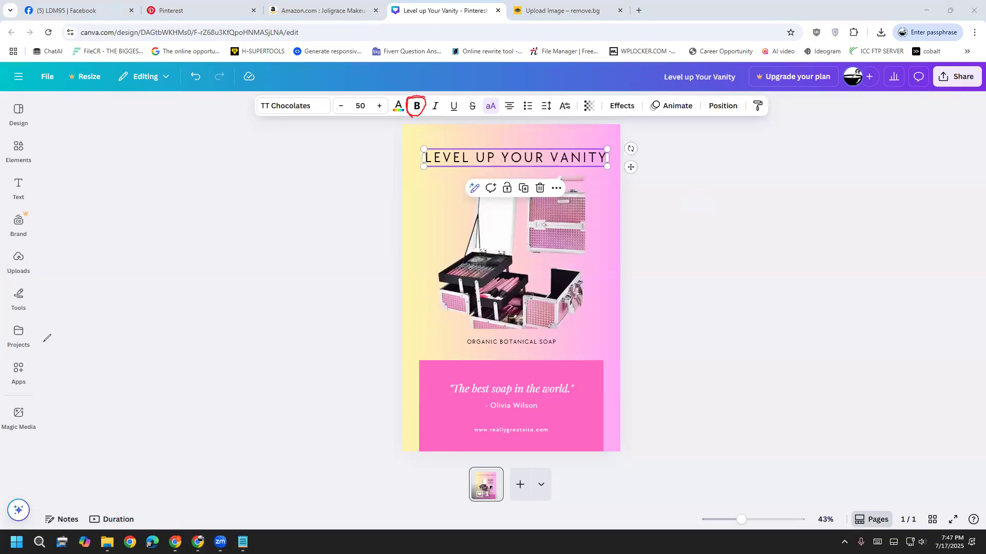
pyautogui.press('Escape')
pyautogui.click(418, 106)
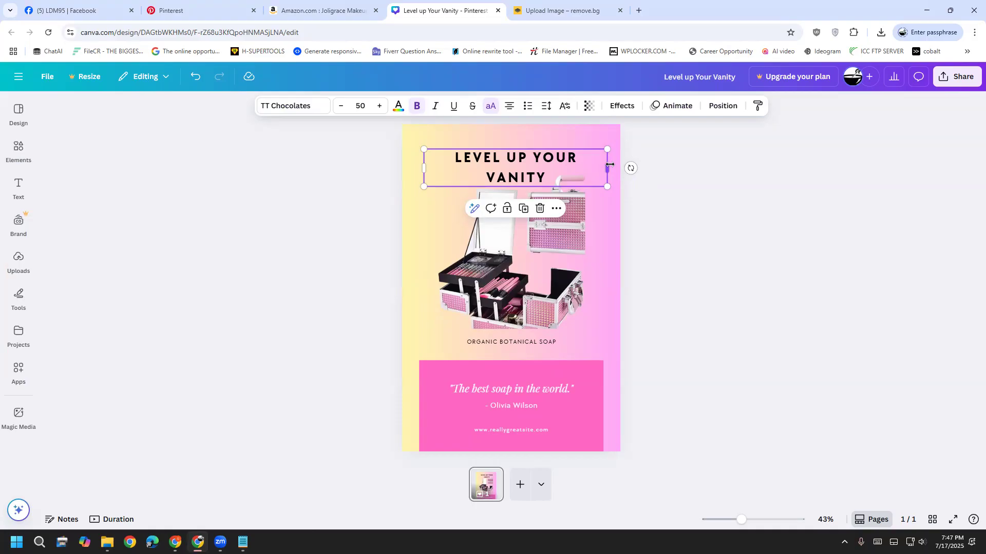
# Widen the bold headline's text box to a single line and shift the headline and product image slightly upward.
pyautogui.moveTo(610, 165); pyautogui.dragTo(625, 167)
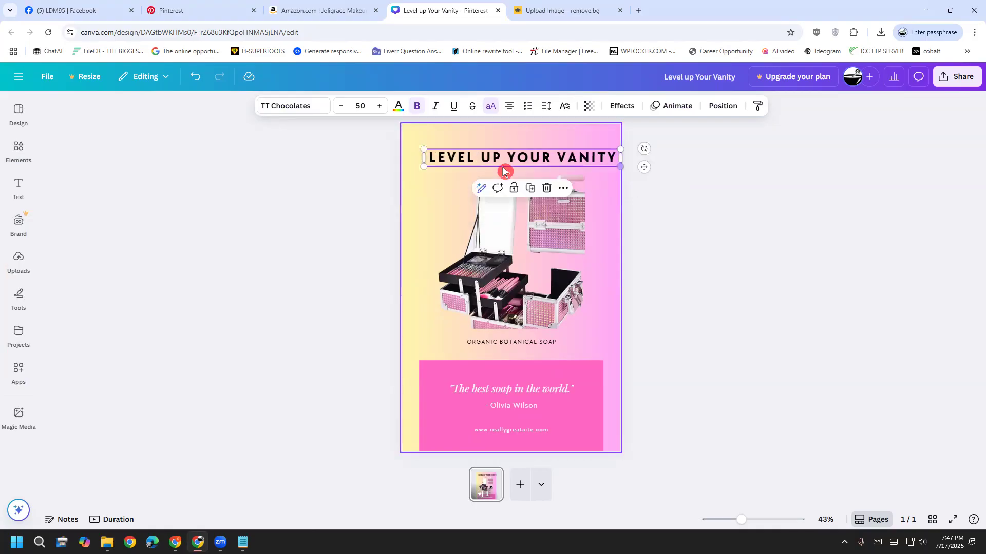
pyautogui.click(733, 251)
pyautogui.moveTo(551, 159)
pyautogui.mouseDown()
pyautogui.moveTo(539, 153)
pyautogui.moveTo(547, 152)
pyautogui.mouseUp()
pyautogui.click(733, 346)
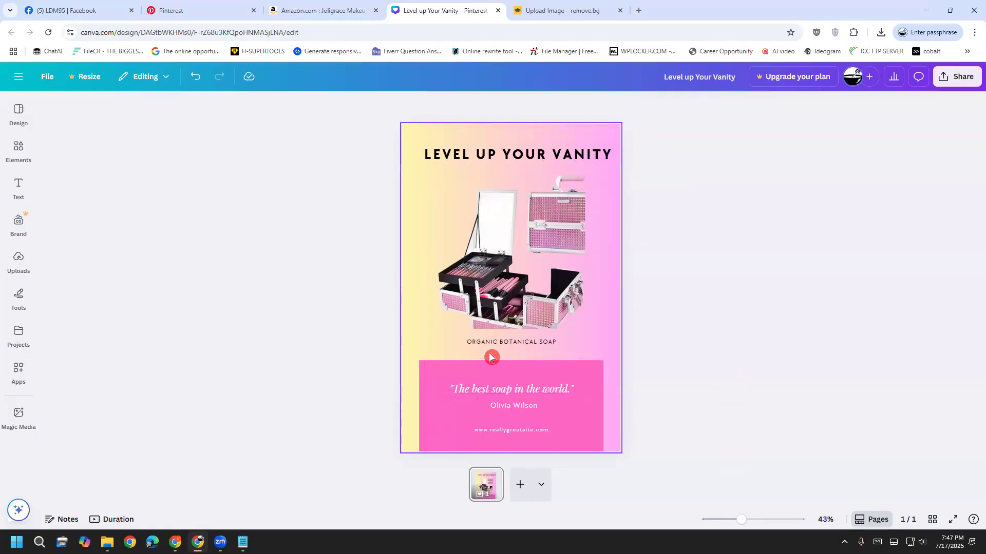
pyautogui.moveTo(540, 271); pyautogui.dragTo(542, 261)
pyautogui.click(682, 378)
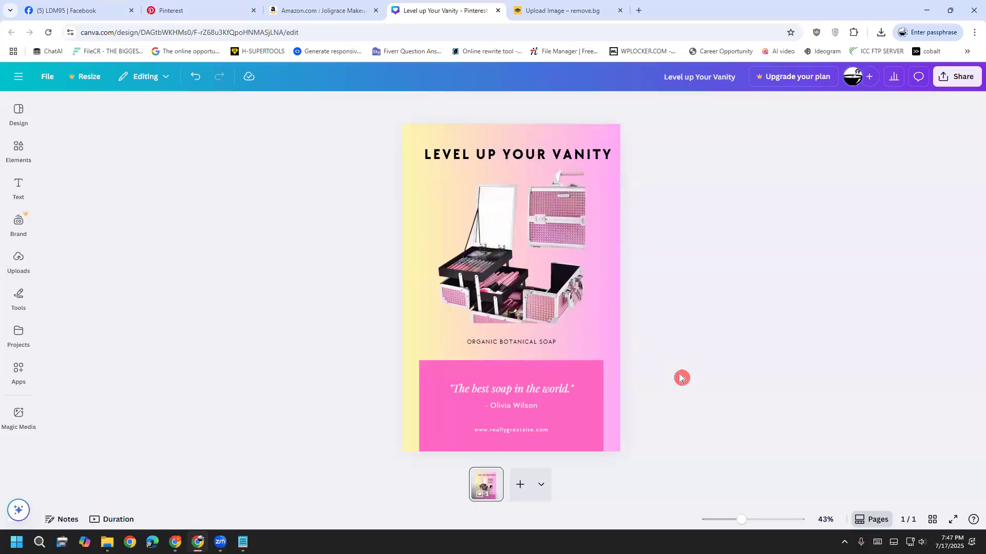
# Copy "Joligrace Makeup Train Case Makeup Case" from the Amazon product title for use as the pin's subtitle.
pyautogui.click(510, 344)
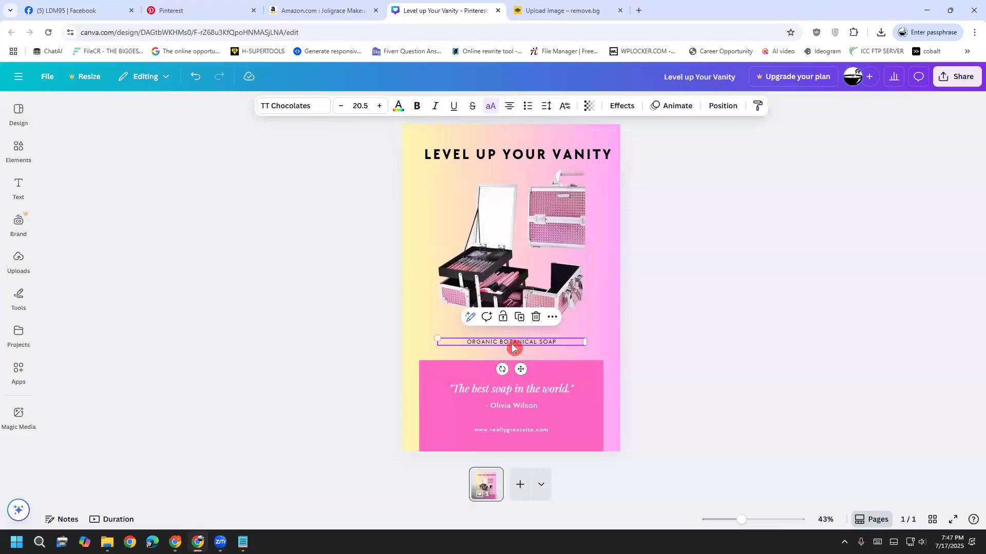
pyautogui.click(337, 9)
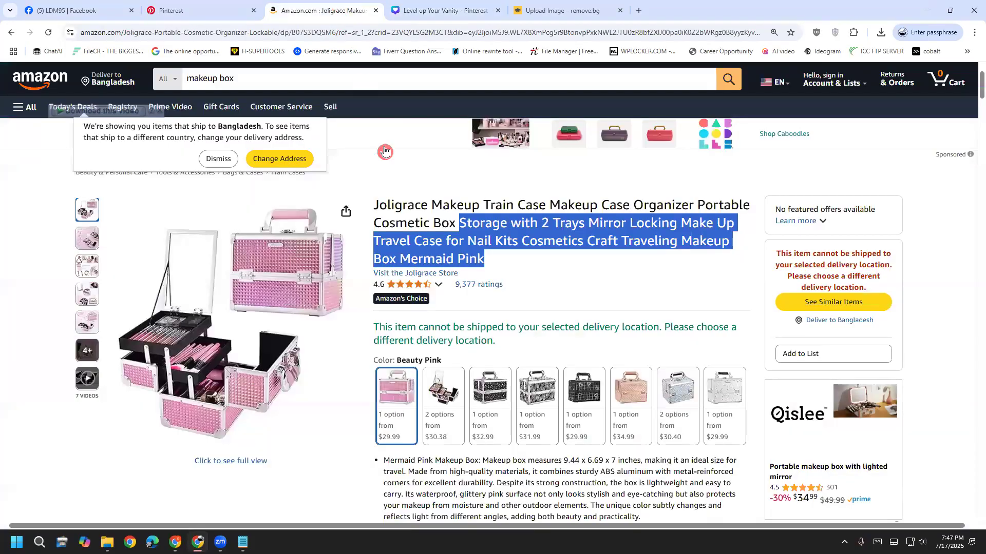
pyautogui.click(376, 219)
pyautogui.moveTo(374, 211); pyautogui.dragTo(628, 207)
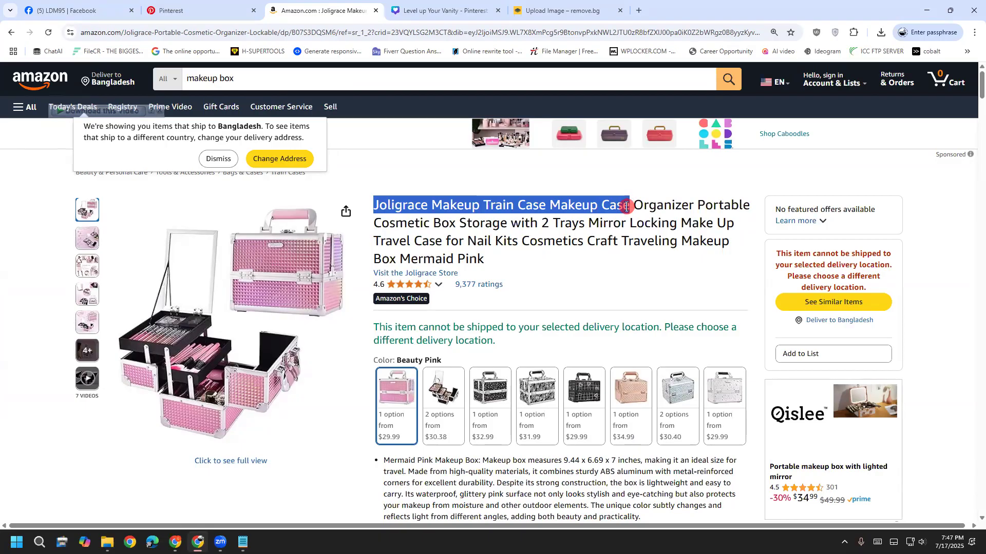
pyautogui.moveTo(627, 207)
pyautogui.mouseDown()
pyautogui.moveTo(688, 205)
pyautogui.moveTo(633, 206)
pyautogui.mouseUp()
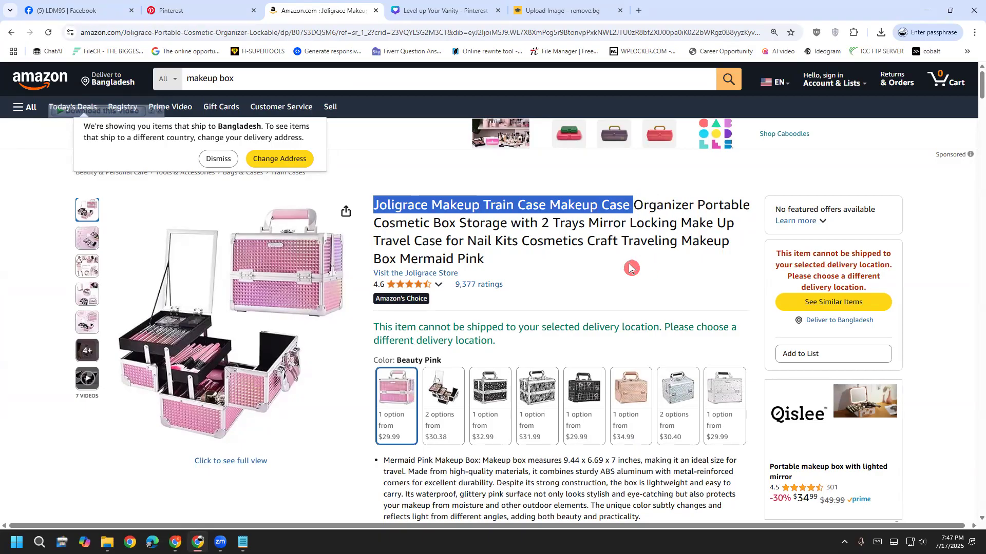
pyautogui.rightClick(602, 201)
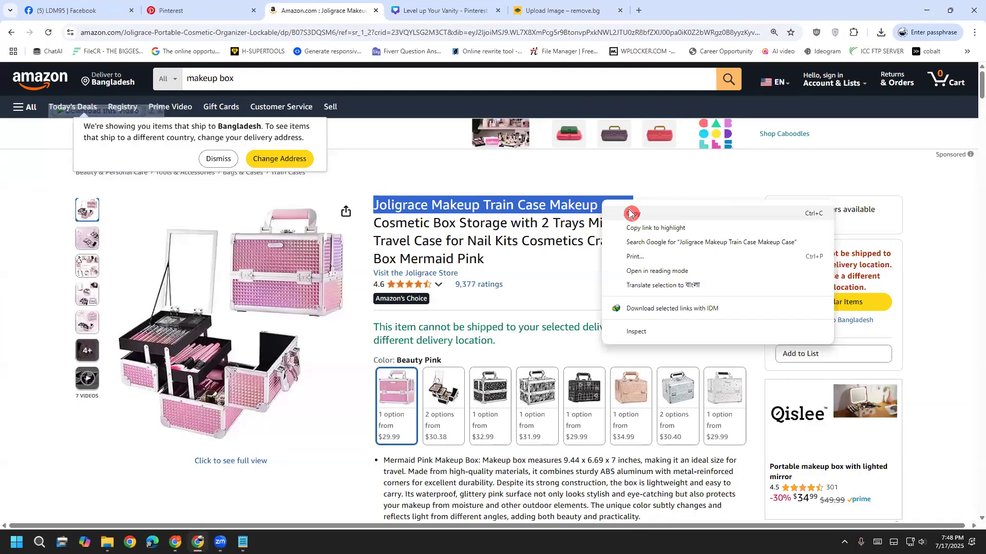
pyautogui.click(635, 215)
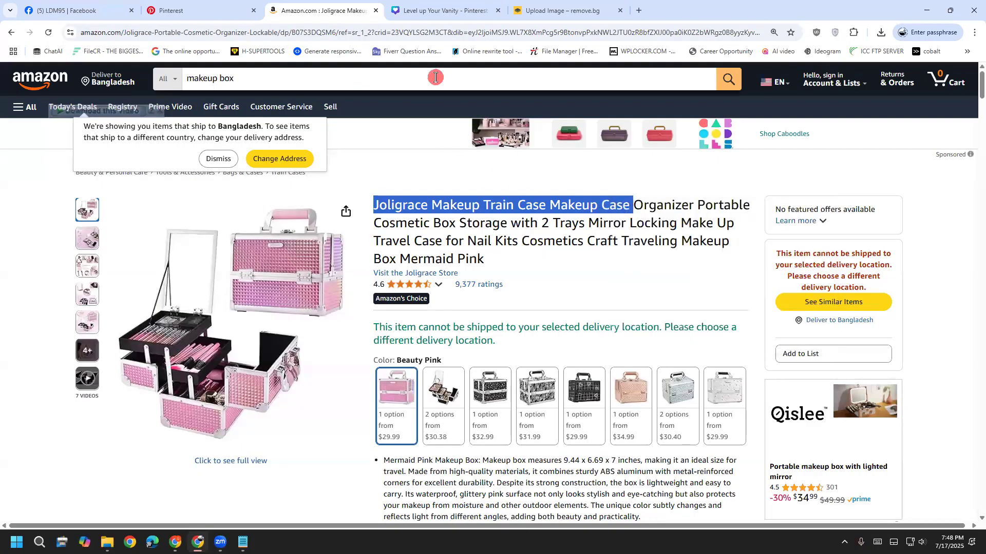
# Paste the copied product name into the Windows search field and cut it again to obtain it as plain text.
pyautogui.press('super')
pyautogui.hotkey('ctrl', 'v')
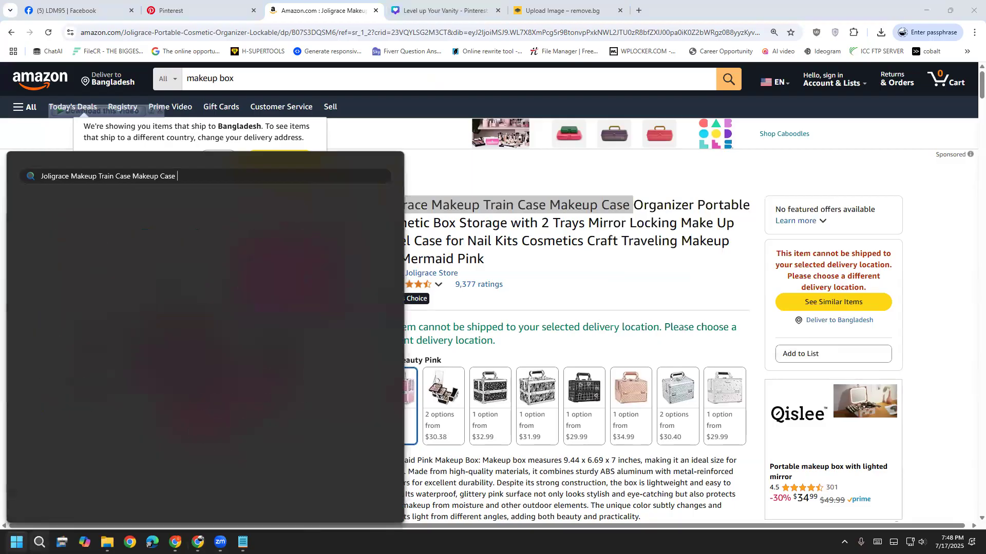
pyautogui.hotkey('ctrl', 'a')
pyautogui.hotkey('ctrl', 'x')
# Replace the pin's ORGANIC BOTANICAL SOAP subtitle with "JOLIGRACE MAKEUP PINK" and "TRAIN CASE MAKEUP CASE" on two lines.
pyautogui.click(418, 7)
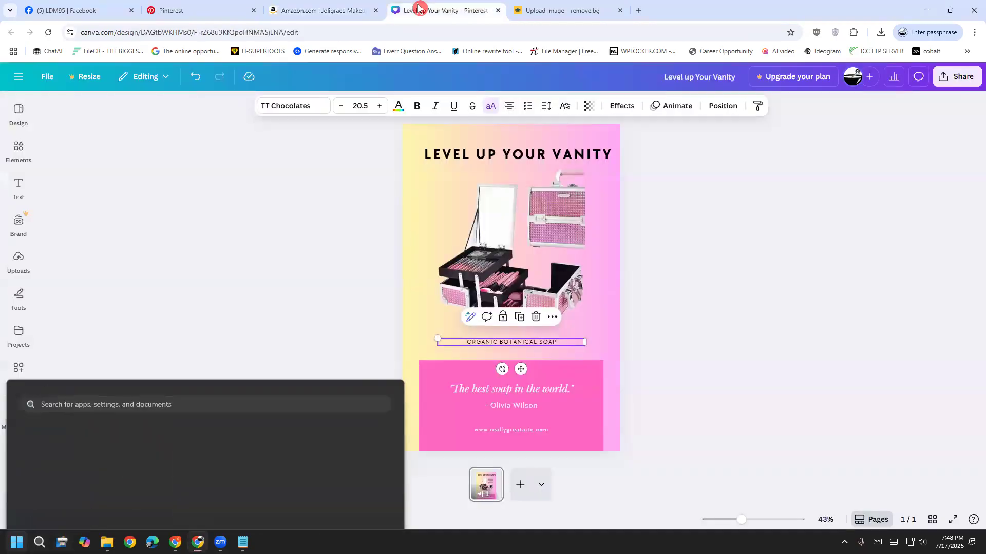
pyautogui.doubleClick(509, 342)
pyautogui.hotkey('ctrl', 'v')
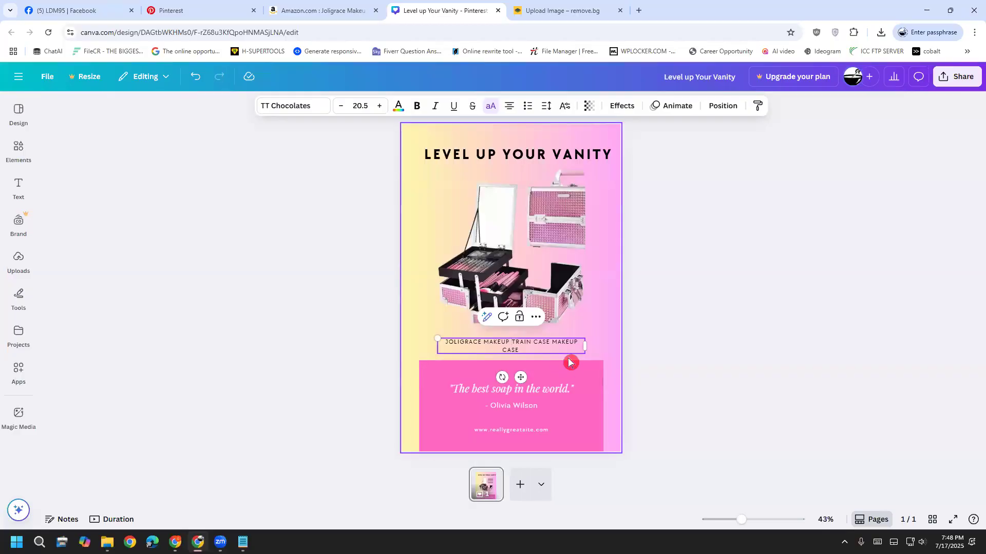
pyautogui.write('PINK')
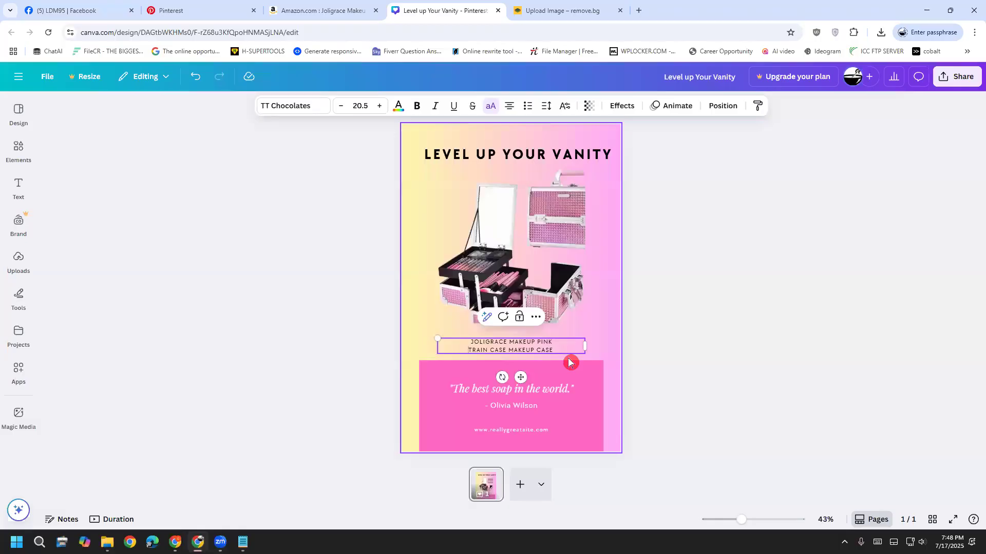
# Move the two-line subtitle slightly up so it sits midway between the product image and the pink box.
pyautogui.hotkey('ctrl', 'a')
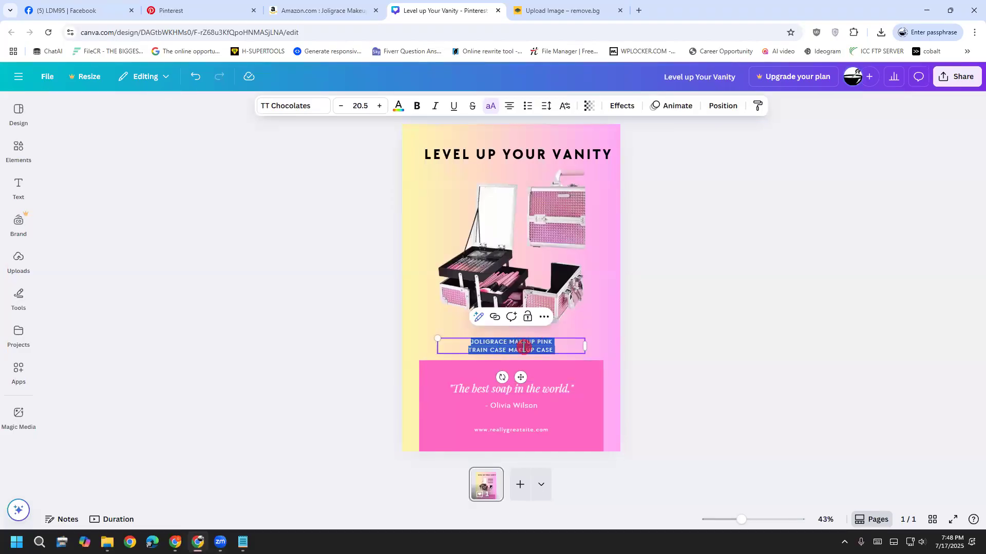
pyautogui.click(406, 374)
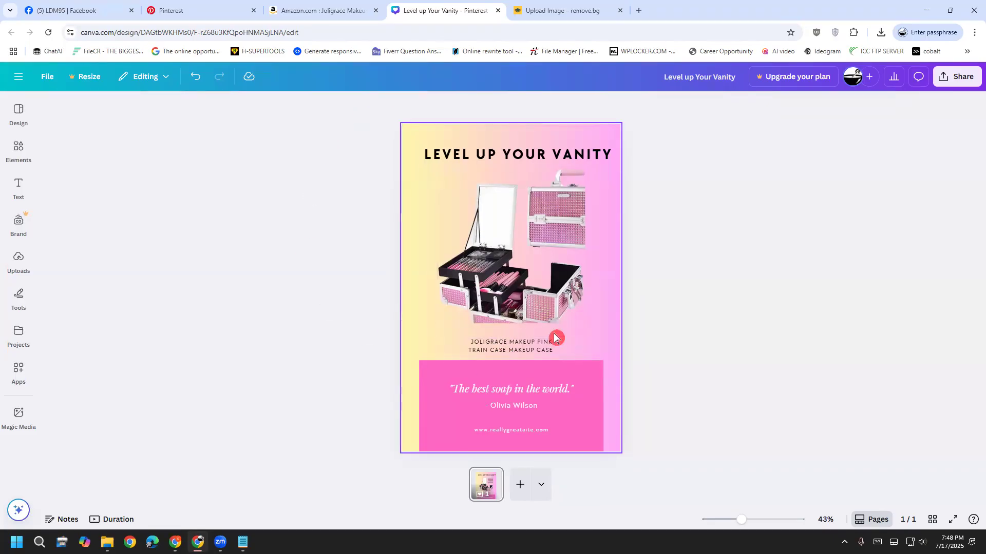
pyautogui.moveTo(509, 351); pyautogui.dragTo(511, 350)
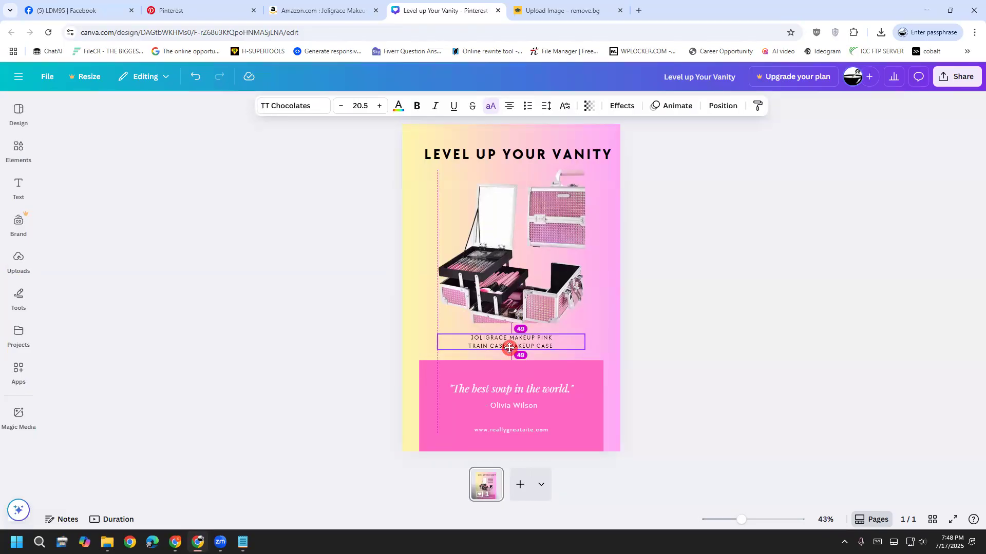
pyautogui.moveTo(508, 348); pyautogui.dragTo(509, 350)
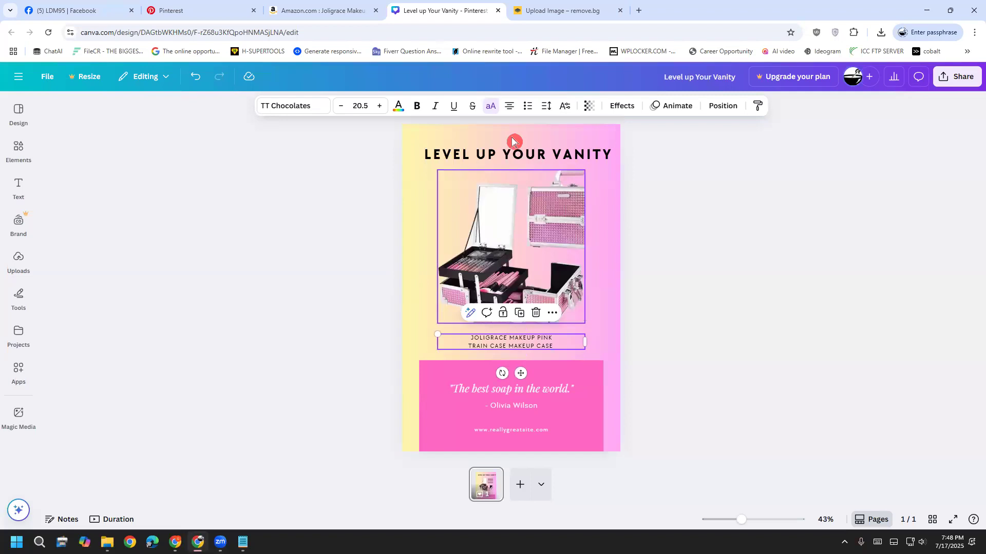
# Circle the font size option in red and set the subtitle's font size to 42.
pyautogui.moveTo(370, 129)
pyautogui.mouseDown()
pyautogui.moveTo(331, 124)
pyautogui.moveTo(329, 87)
pyautogui.moveTo(361, 81)
pyautogui.moveTo(386, 91)
pyautogui.moveTo(395, 110)
pyautogui.moveTo(358, 143)
pyautogui.moveTo(334, 137)
pyautogui.moveTo(324, 103)
pyautogui.moveTo(351, 77)
pyautogui.moveTo(378, 78)
pyautogui.moveTo(397, 107)
pyautogui.moveTo(361, 131)
pyautogui.moveTo(343, 81)
pyautogui.mouseUp()
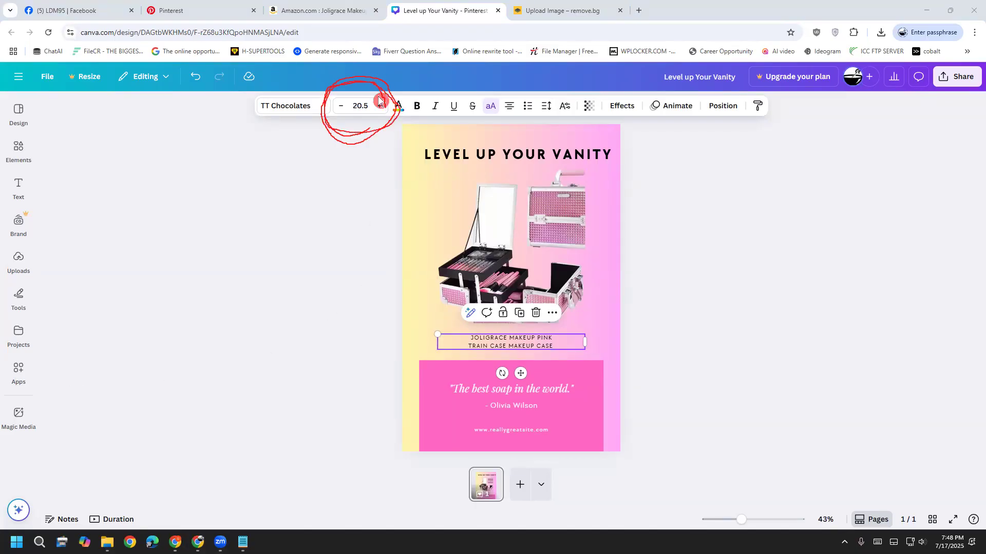
pyautogui.click(359, 105)
pyautogui.scroll(-1, 361, 371)
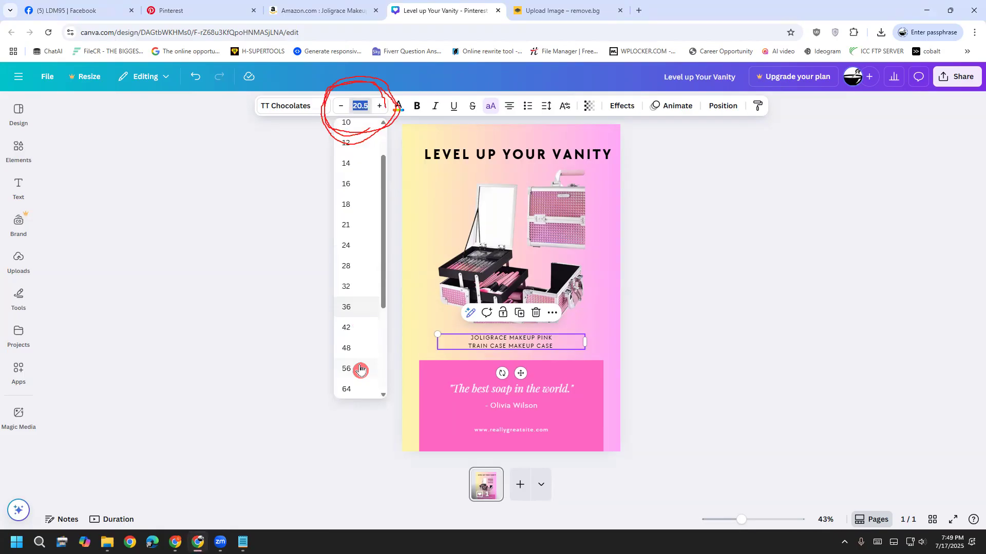
pyautogui.click(354, 329)
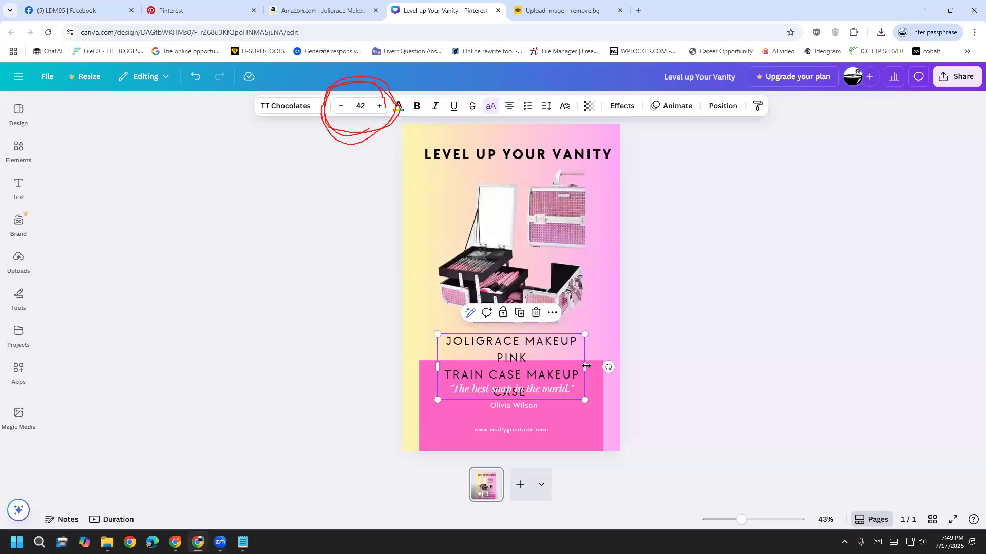
# Widen the subtitle's text box so the text fits on two lines, and position it just above the pink box.
pyautogui.moveTo(587, 366); pyautogui.dragTo(627, 365)
pyautogui.click(712, 348)
pyautogui.moveTo(534, 344); pyautogui.dragTo(521, 336)
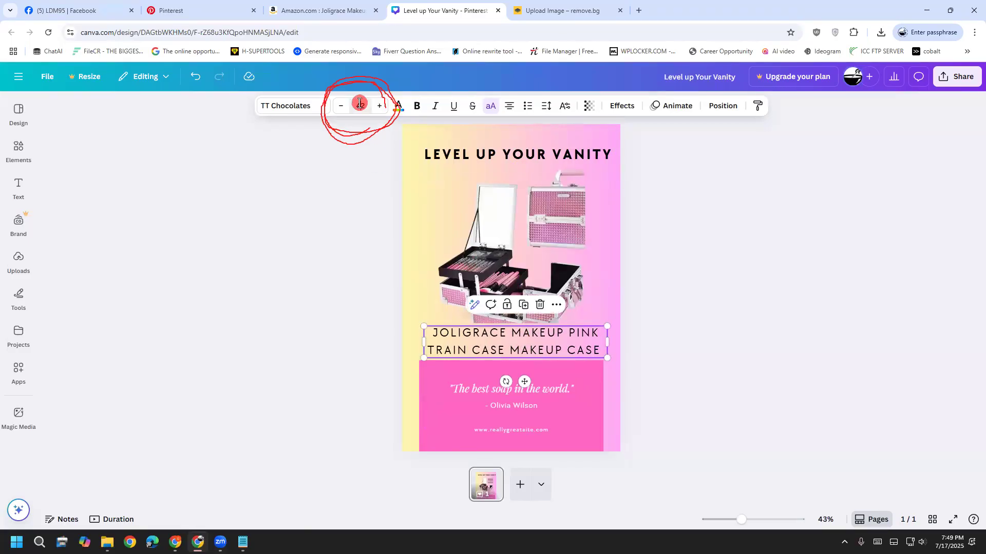
# Set the subtitle's font size to 36 and align its text box with the pink box below.
pyautogui.click(361, 106)
pyautogui.click(361, 236)
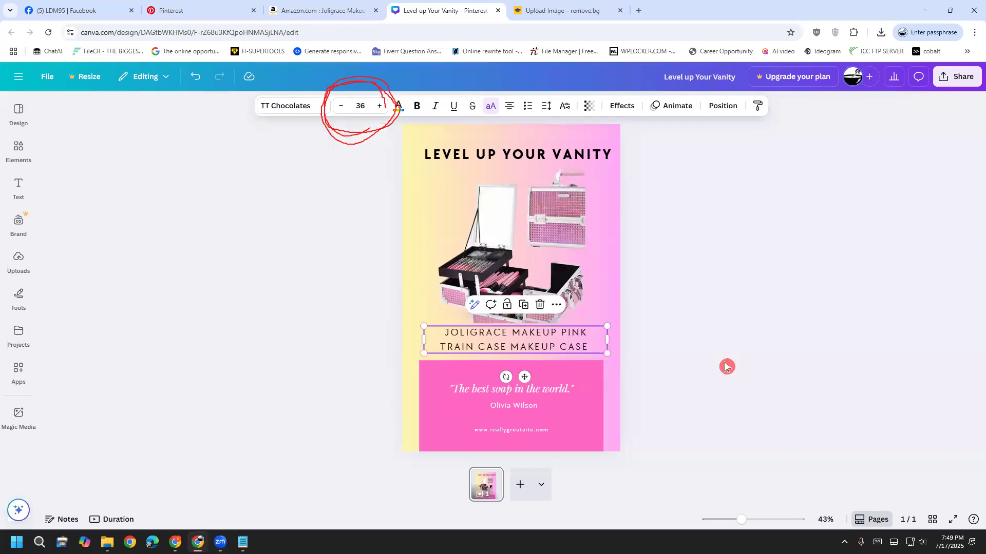
pyautogui.click(704, 409)
pyautogui.moveTo(565, 354); pyautogui.dragTo(554, 353)
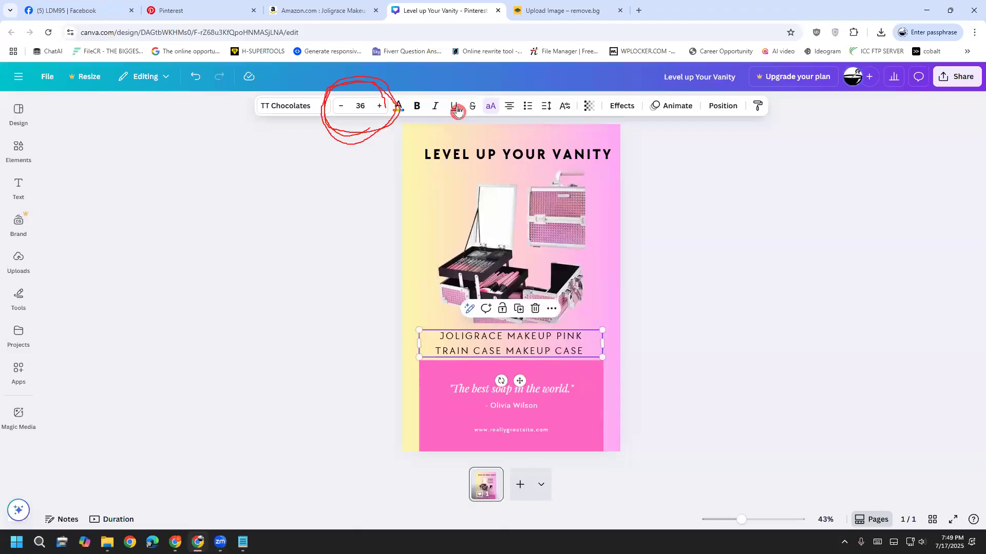
# Make the Joligrace subtitle bold and nudge it slightly sideways to centre it above the pink box.
pyautogui.click(419, 107)
pyautogui.click(713, 366)
pyautogui.click(555, 337)
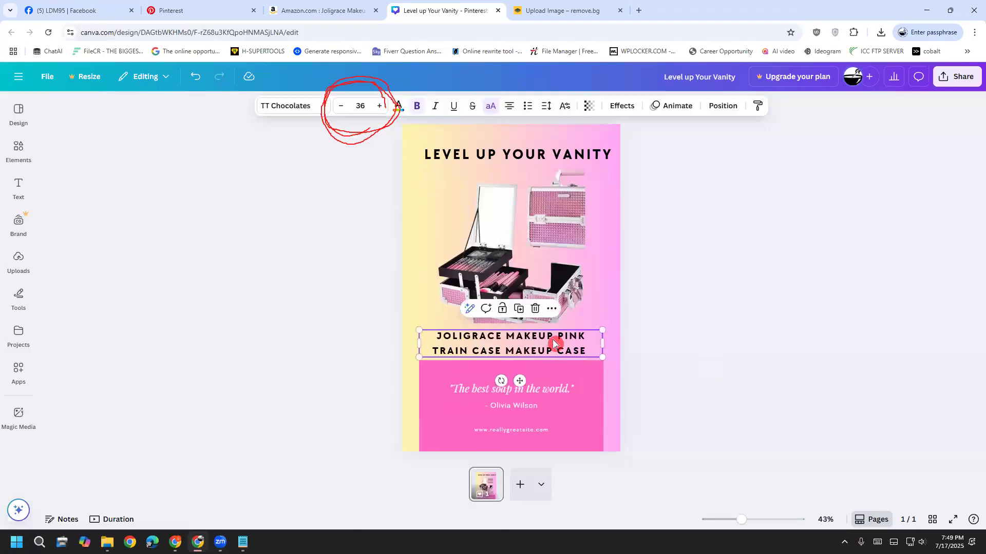
pyautogui.moveTo(554, 337); pyautogui.dragTo(555, 338)
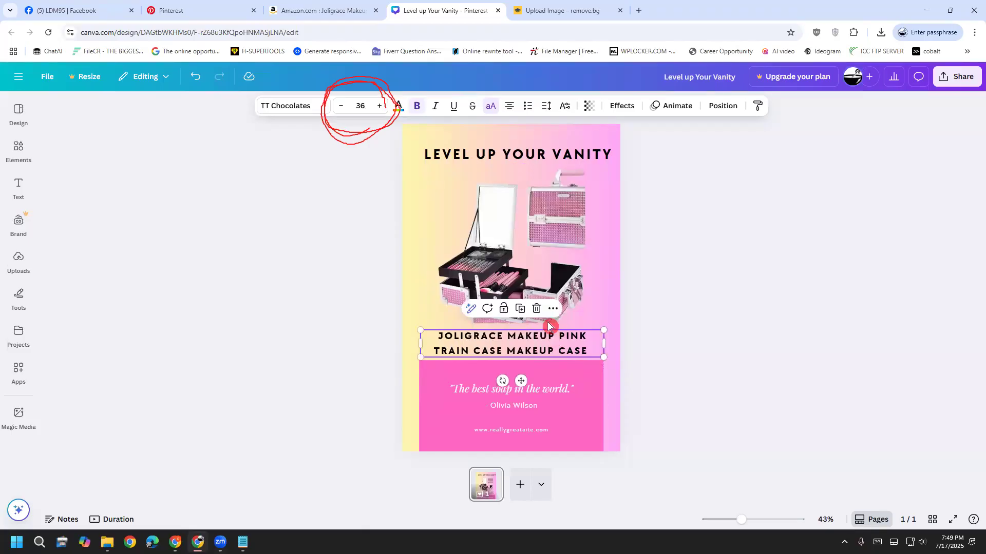
# Nudge the Joligrace subtitle slightly upward, away from the pink box, and clear the red circle annotation.
pyautogui.click(507, 248)
pyautogui.moveTo(506, 248); pyautogui.dragTo(506, 251)
pyautogui.click(506, 343)
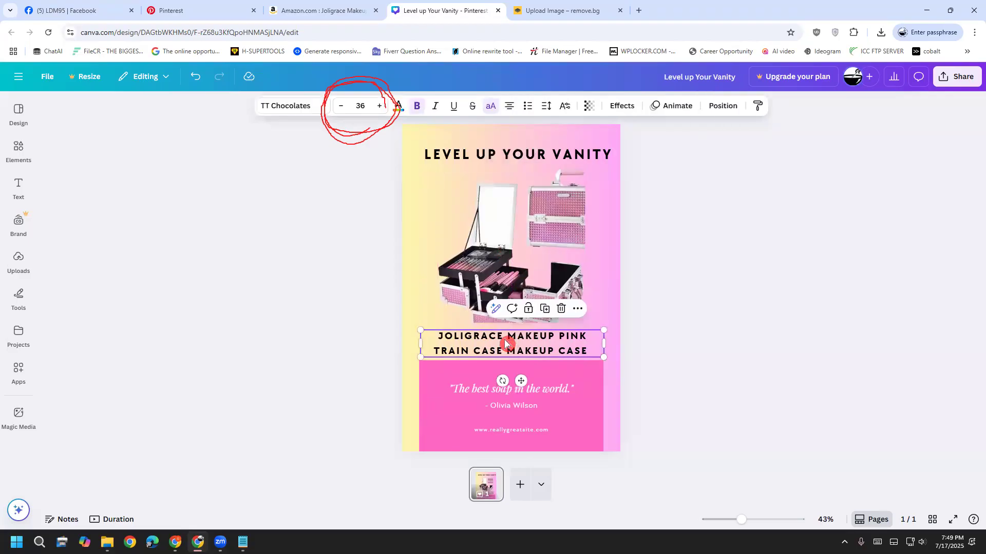
pyautogui.moveTo(505, 342); pyautogui.dragTo(504, 338)
pyautogui.click(671, 383)
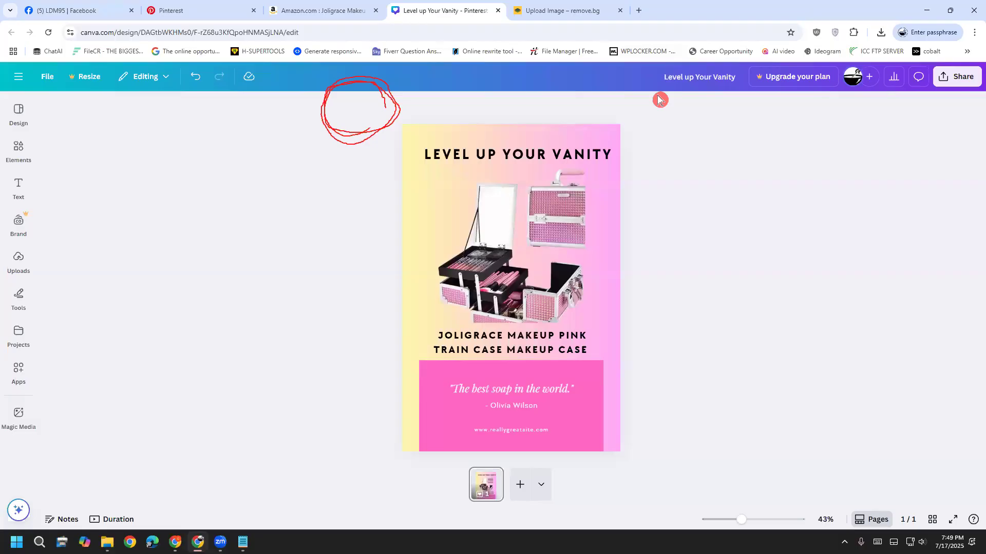
pyautogui.click(35, 327)
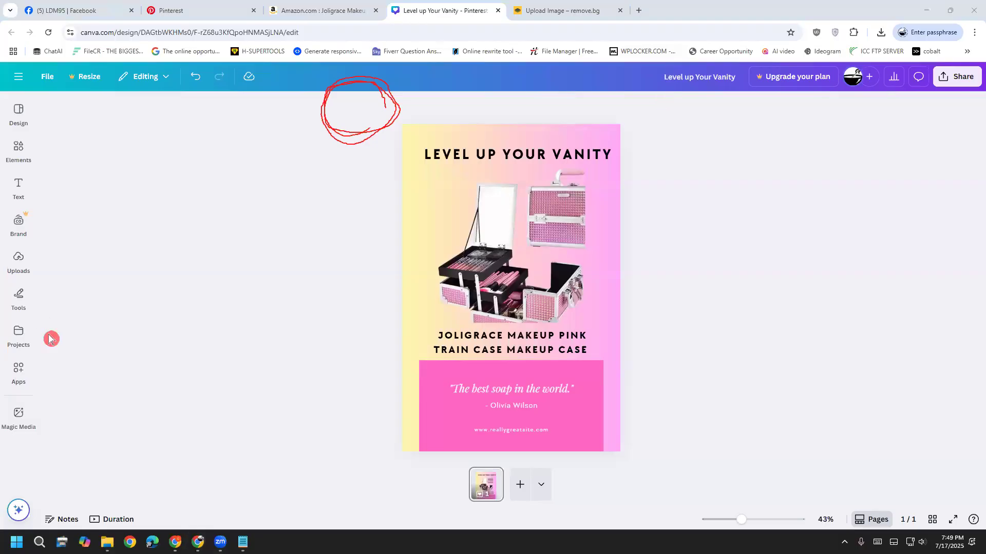
pyautogui.click(50, 337)
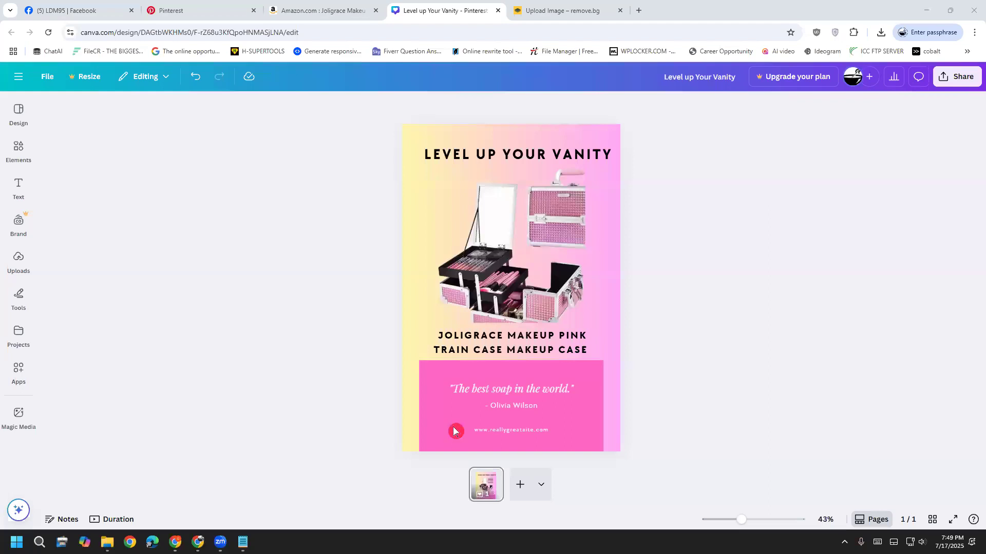
# Widen the quote's text box to nearly the pink box's width and move it up toward the box's upper edge.
pyautogui.doubleClick(524, 389)
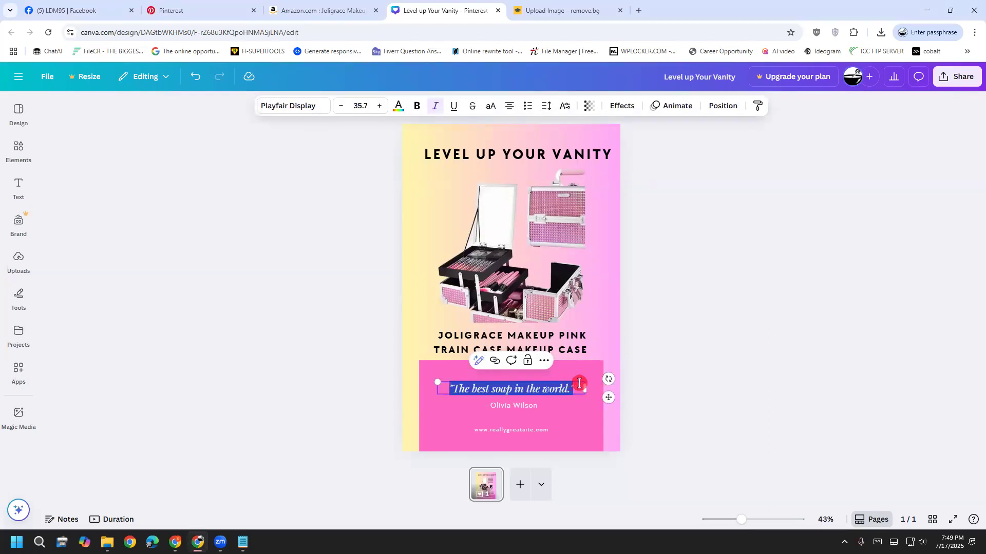
pyautogui.moveTo(584, 384)
pyautogui.mouseDown()
pyautogui.moveTo(611, 381)
pyautogui.moveTo(569, 384)
pyautogui.mouseUp()
pyautogui.click(654, 398)
# Replace the soap quote in the pink box with "Stylish, durable and easy to carry".
pyautogui.doubleClick(569, 385)
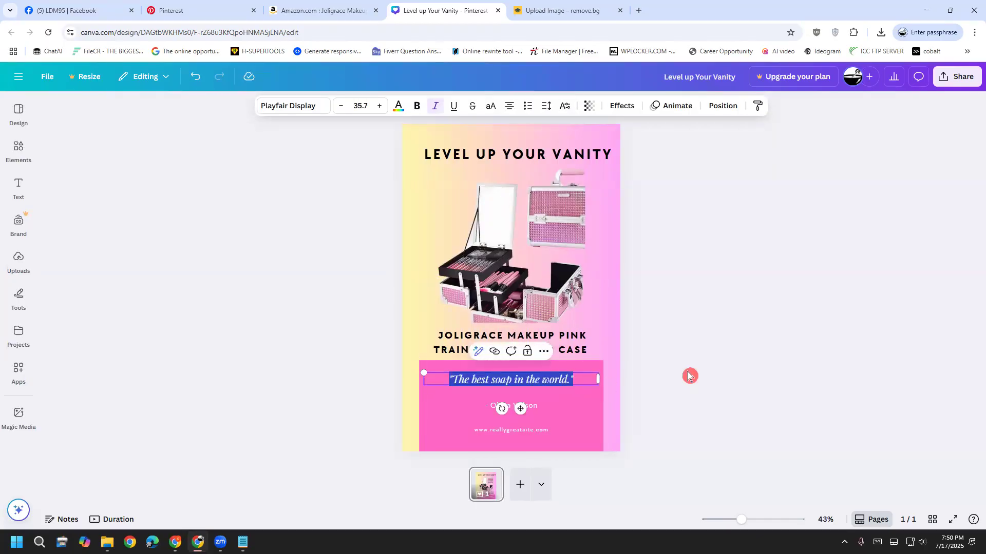
pyautogui.write('Stylish,')
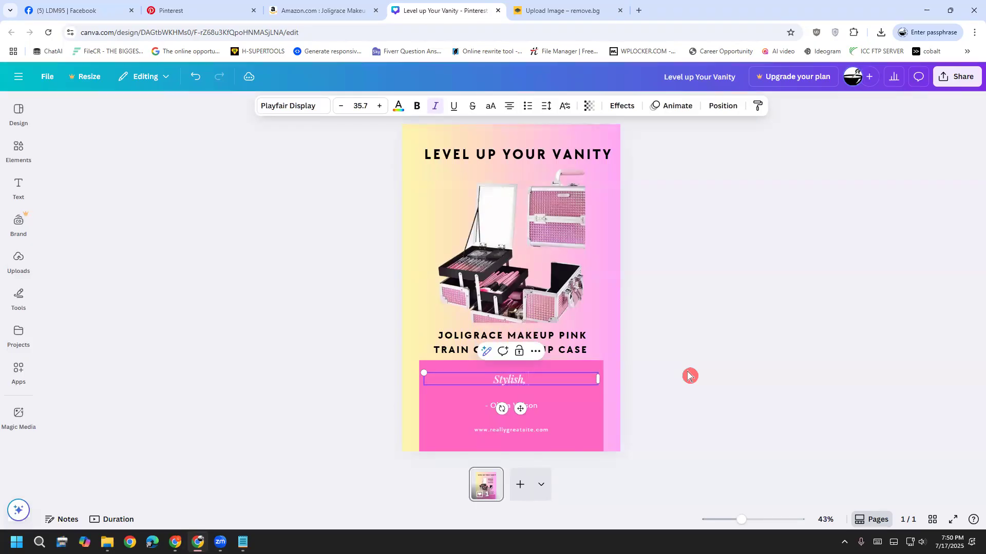
pyautogui.write(' durable and')
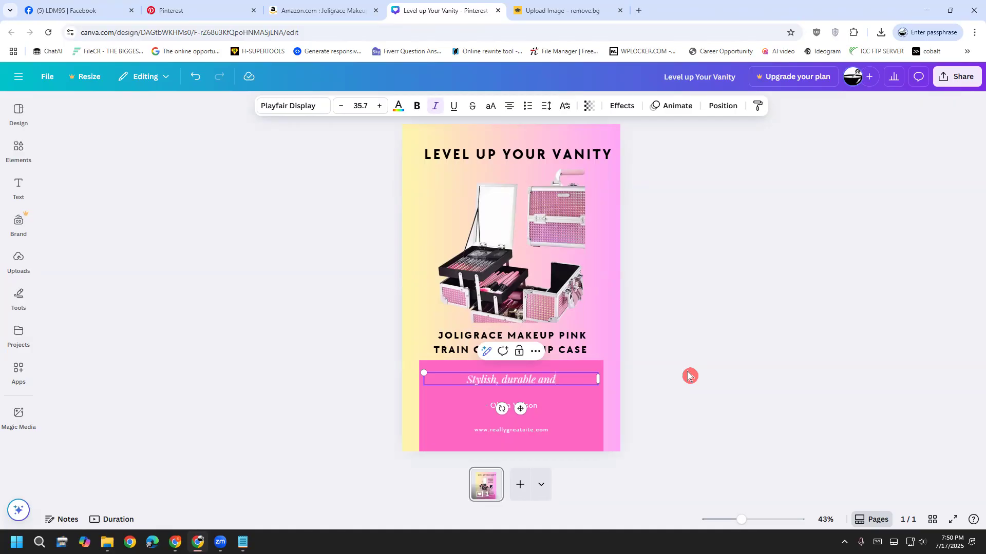
pyautogui.write('easy toc')
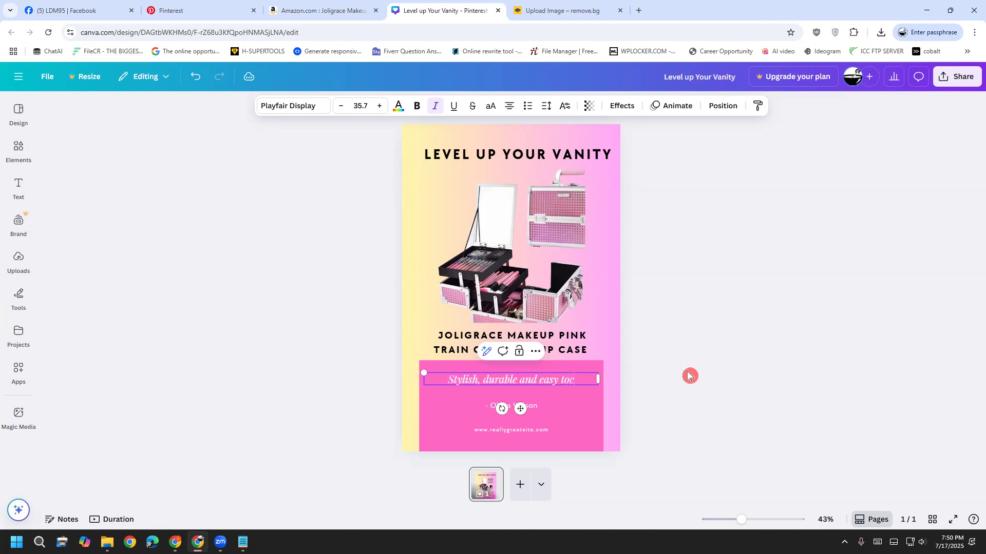
pyautogui.press('BackSpace')
pyautogui.write('carry')
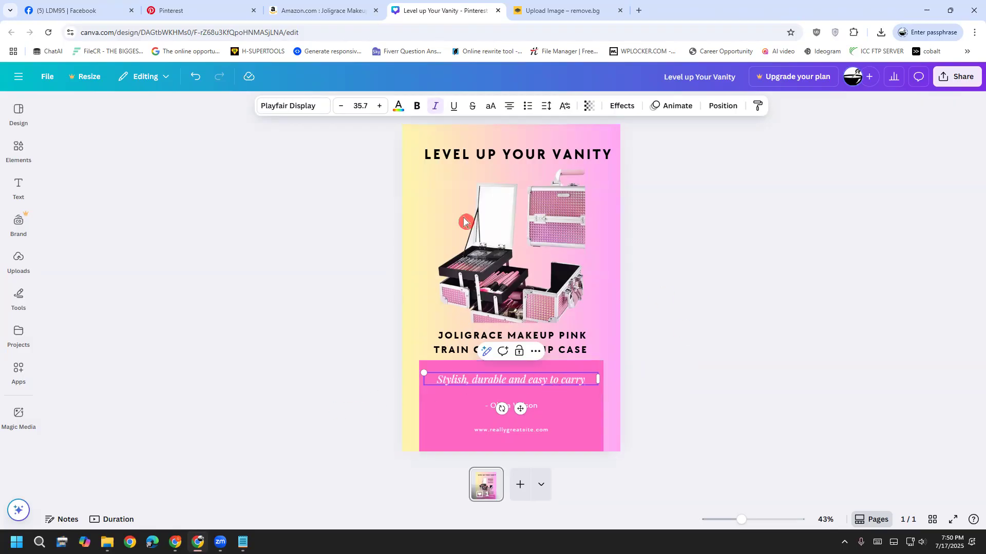
pyautogui.click(701, 403)
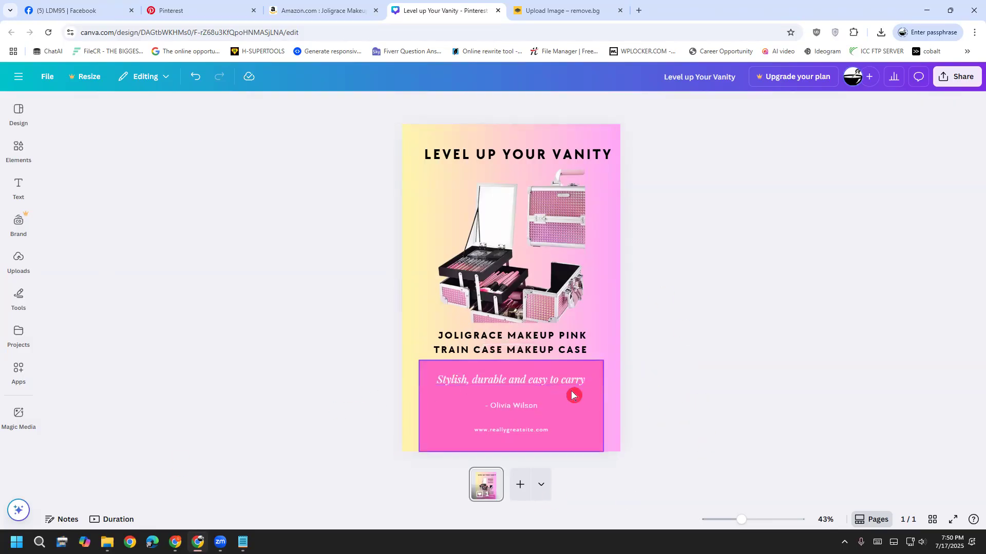
# Nudge the "Stylish, durable and easy to carry" tagline sideways and set its font size to 42.
pyautogui.moveTo(572, 381); pyautogui.dragTo(569, 386)
pyautogui.click(570, 398)
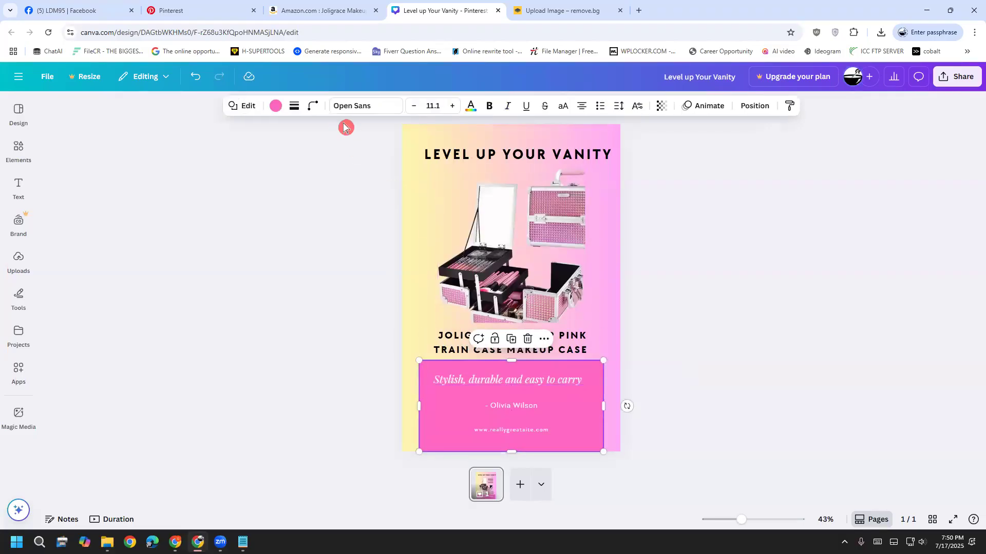
pyautogui.click(434, 106)
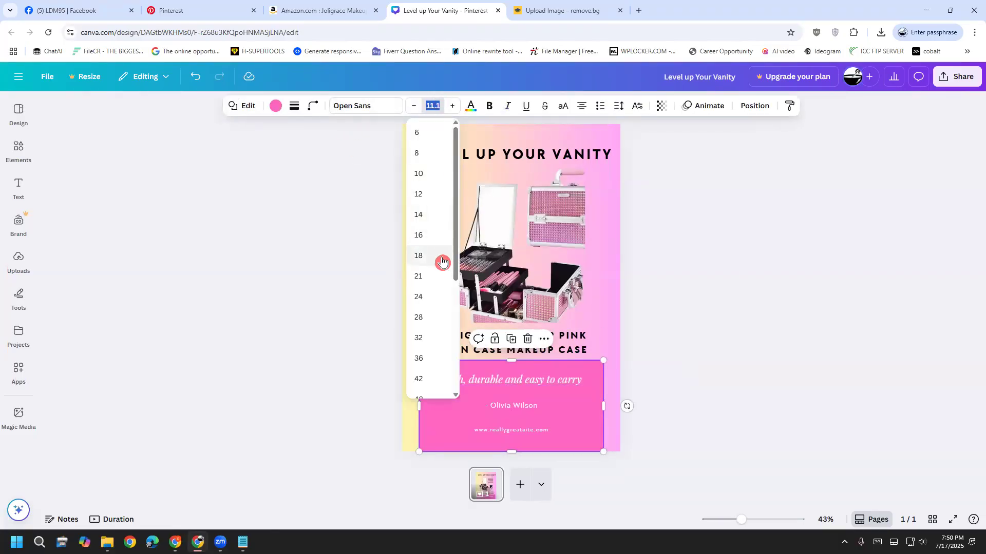
pyautogui.click(431, 222)
pyautogui.click(463, 378)
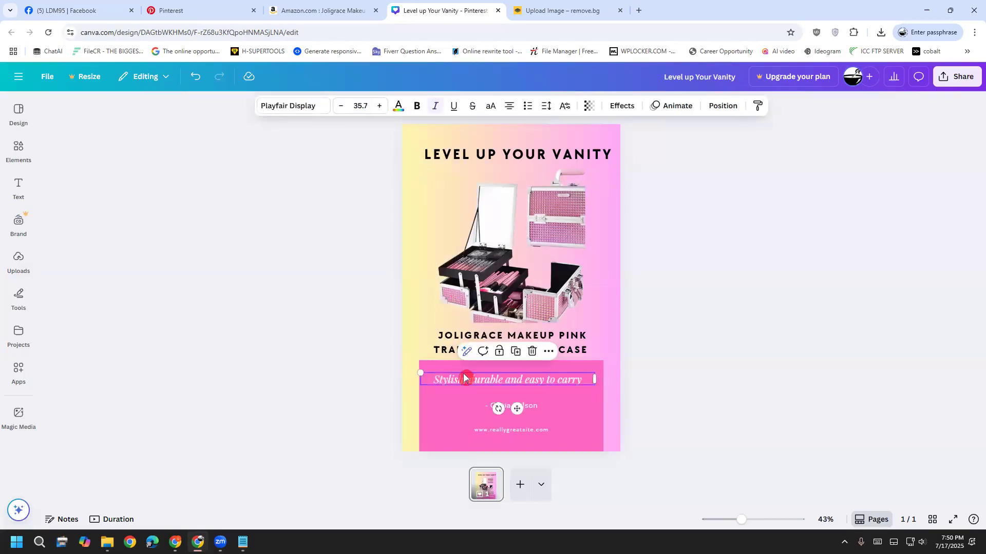
pyautogui.click(362, 106)
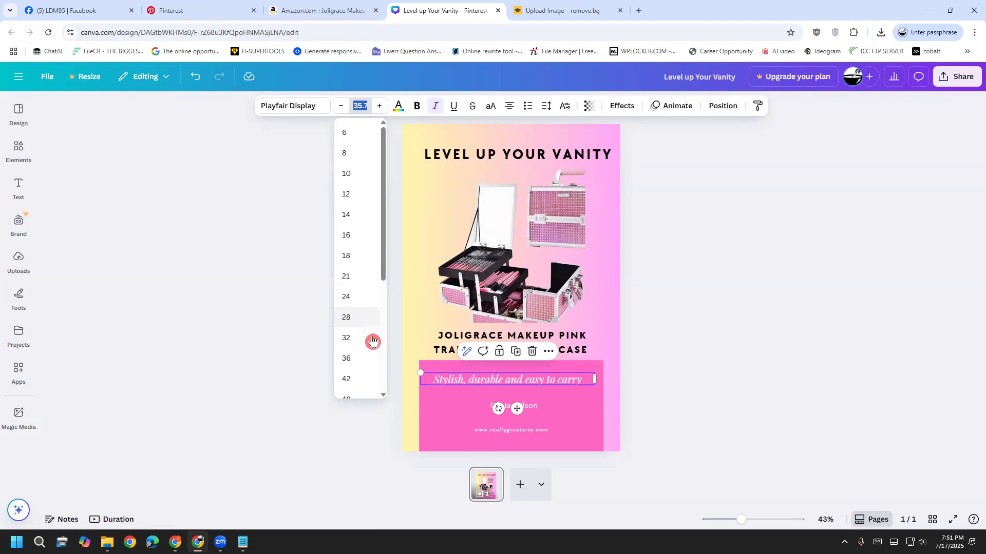
pyautogui.click(363, 379)
pyautogui.click(737, 421)
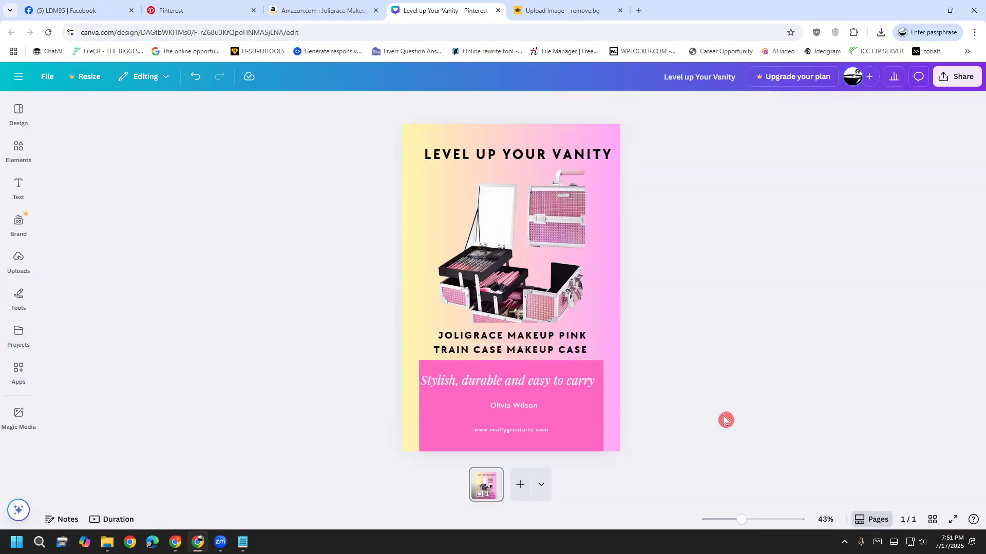
# Re-centre the tagline in the pink box and replace the attribution line beneath it with "Avaible on".
pyautogui.moveTo(525, 387); pyautogui.dragTo(510, 404)
pyautogui.click(661, 429)
pyautogui.doubleClick(509, 402)
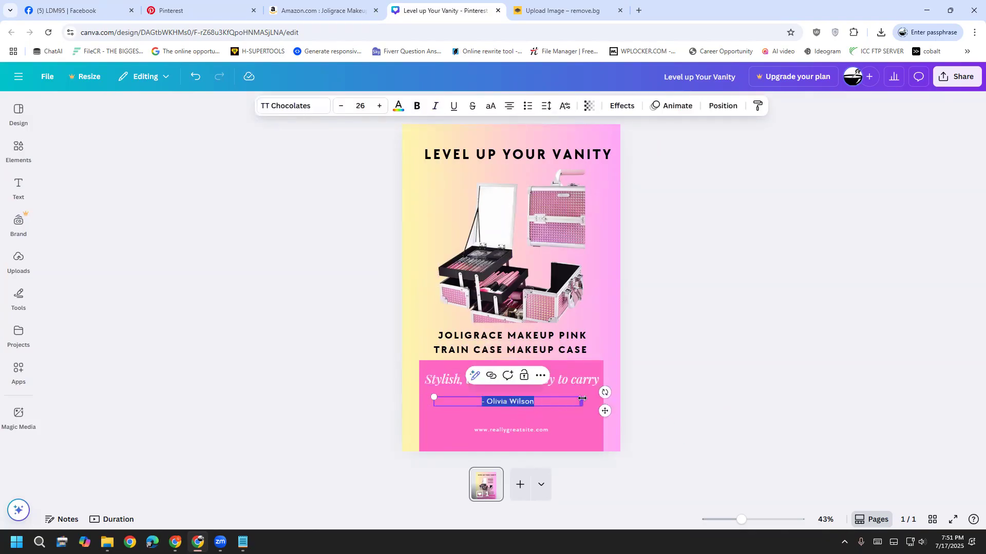
pyautogui.write('Avaible')
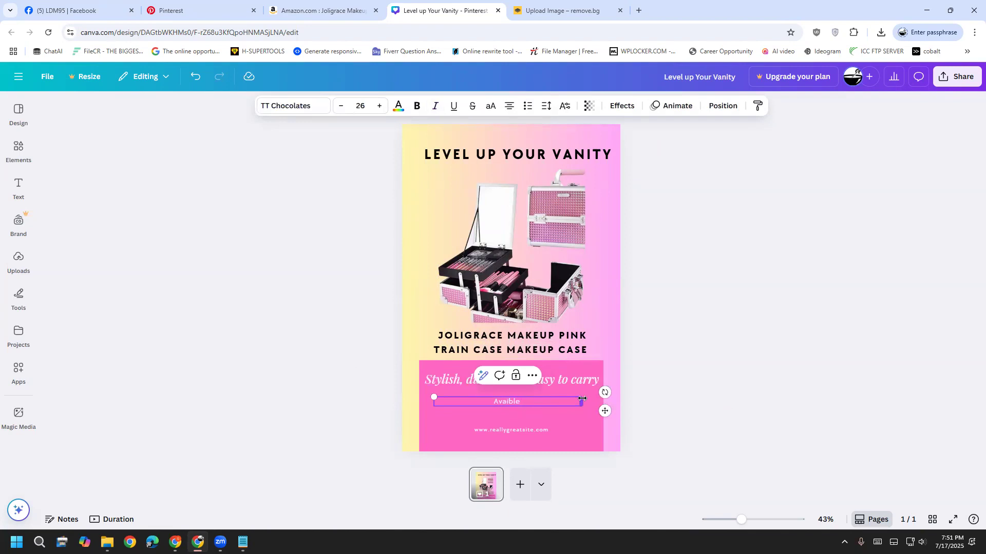
pyautogui.write(' on')
# Look up the word "Avaible" on Google in the remove.bg browser tab and copy the correctly spelled "available".
pyautogui.hotkey('ctrl', 'shift', 'Left')
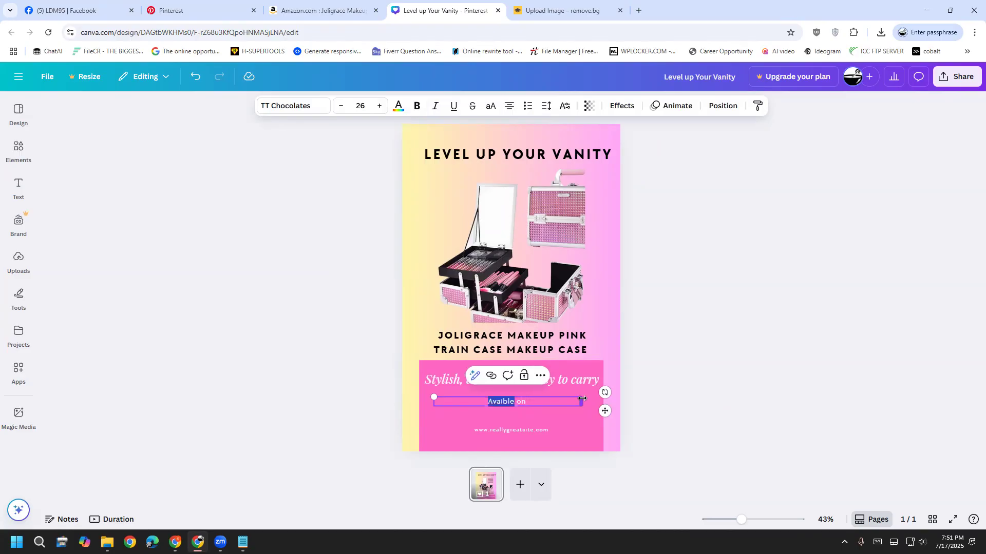
pyautogui.click(565, 18)
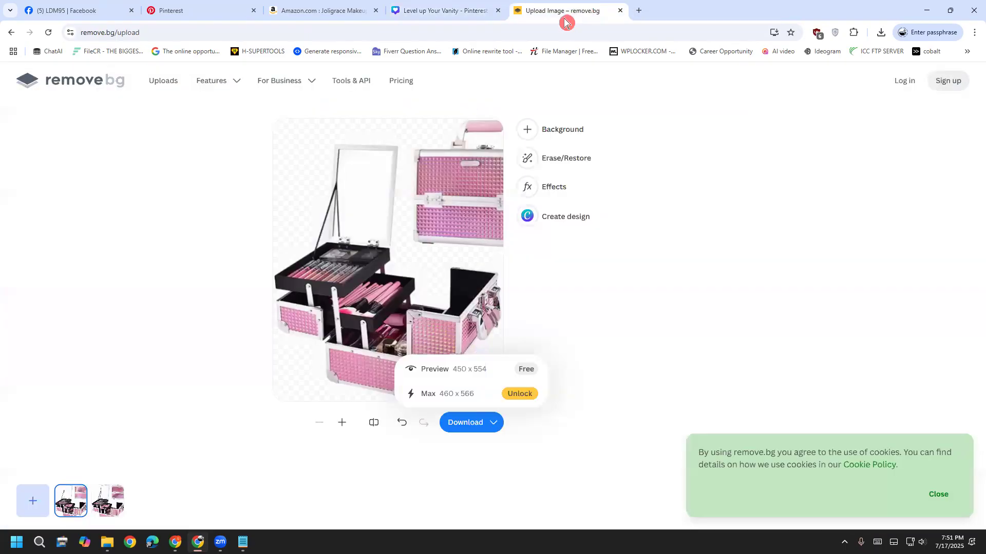
pyautogui.write('g')
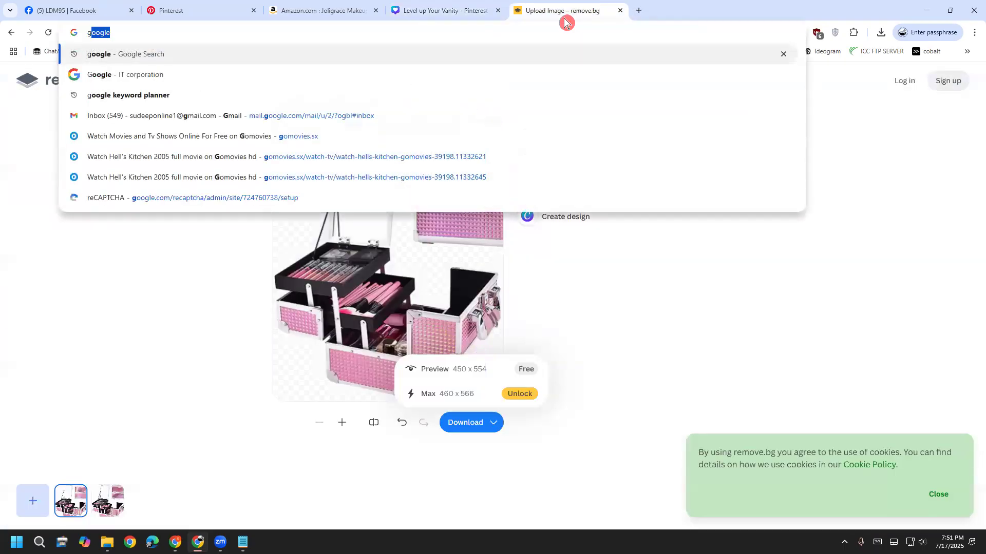
pyautogui.press('Return')
pyautogui.click(566, 97)
pyautogui.write('Avaible')
pyautogui.press('Down')
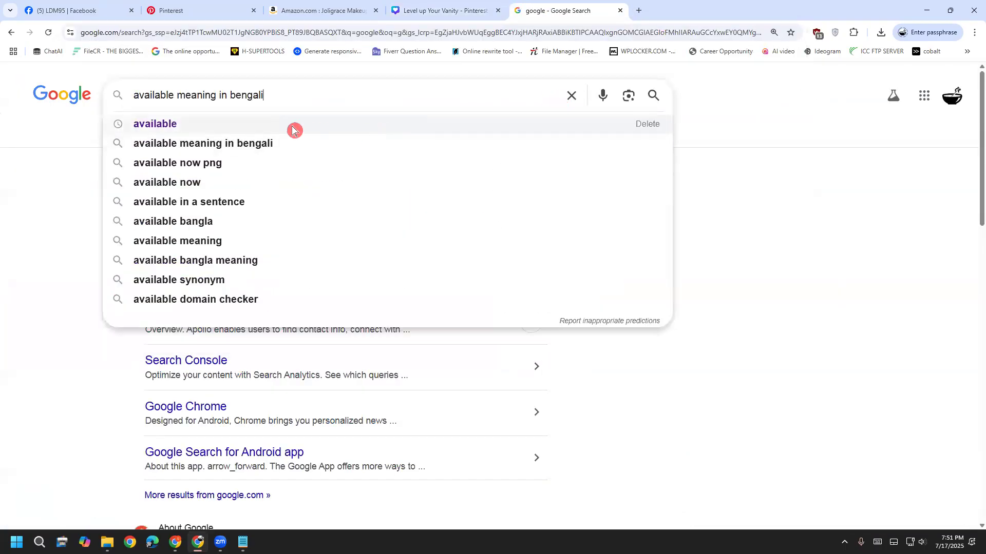
pyautogui.doubleClick(169, 97)
pyautogui.hotkey('ctrl', 'x')
# Return to the Canva design, replace the misspelled word with "Available" and complete the line as "Available on Amazon".
pyautogui.click(428, 9)
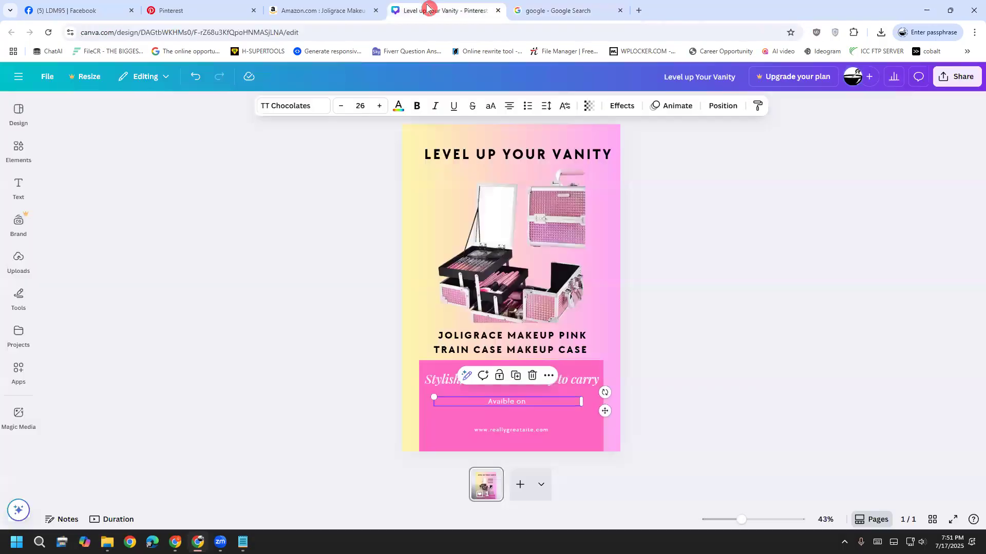
pyautogui.moveTo(515, 401); pyautogui.dragTo(412, 399)
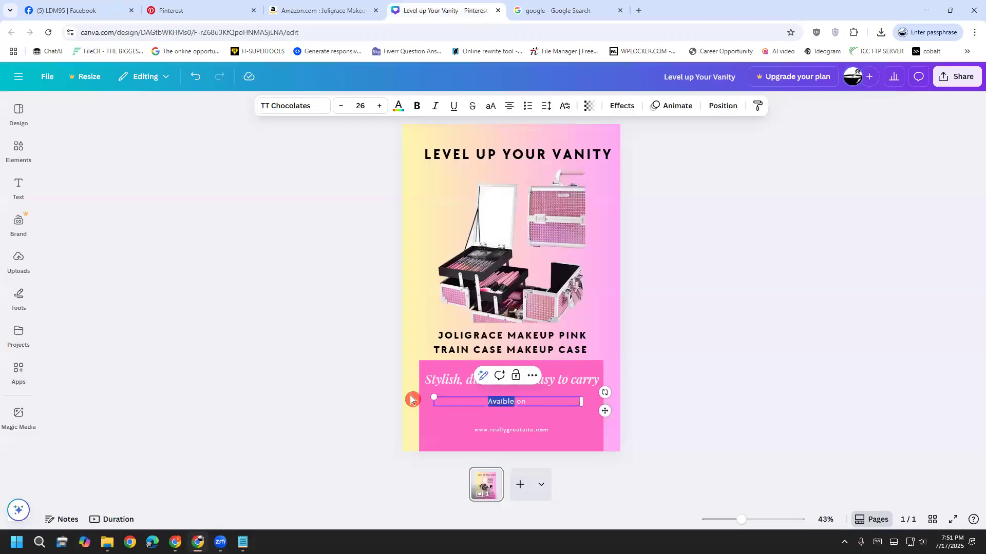
pyautogui.hotkey('ctrl', 'v')
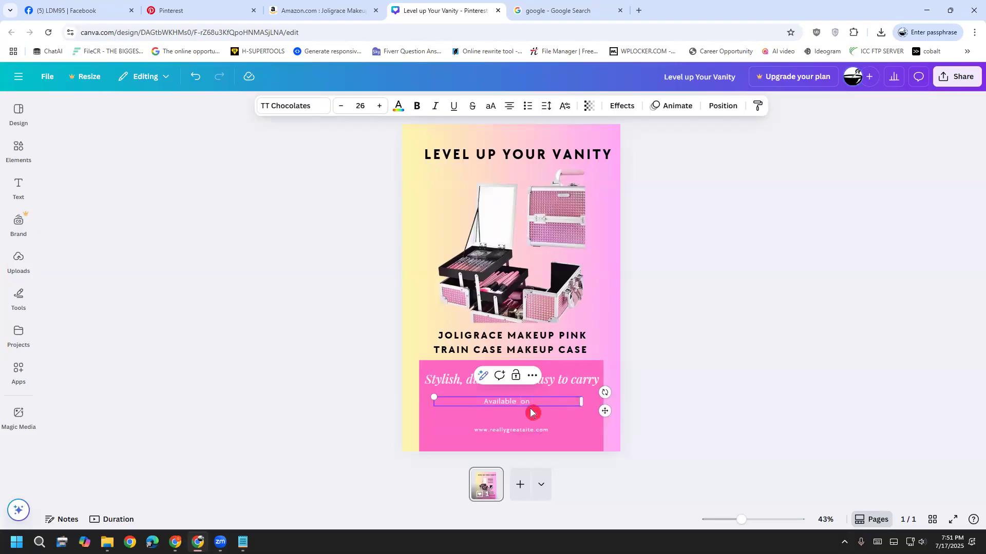
pyautogui.press('BackSpace')
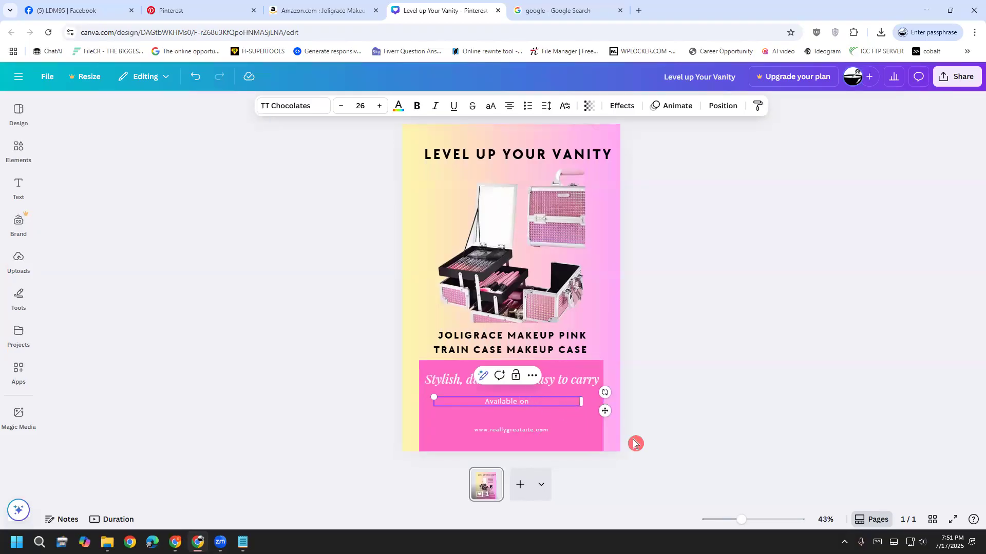
pyautogui.write('Amazon')
pyautogui.click(635, 423)
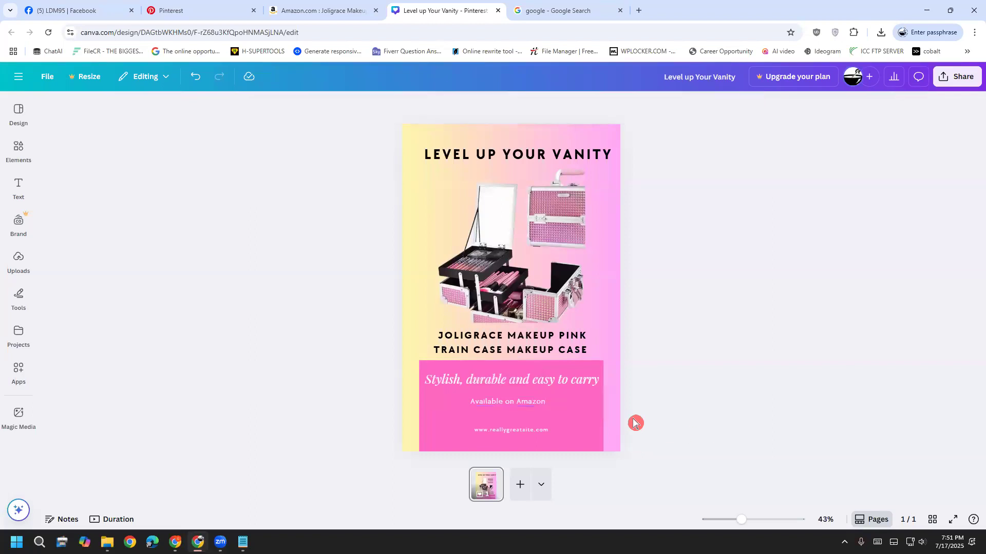
# Set the "Available on Amazon" line's font size to 28 and centre it just below the tagline.
pyautogui.click(536, 403)
pyautogui.moveTo(536, 403)
pyautogui.mouseDown()
pyautogui.moveTo(529, 392)
pyautogui.moveTo(538, 399)
pyautogui.mouseUp()
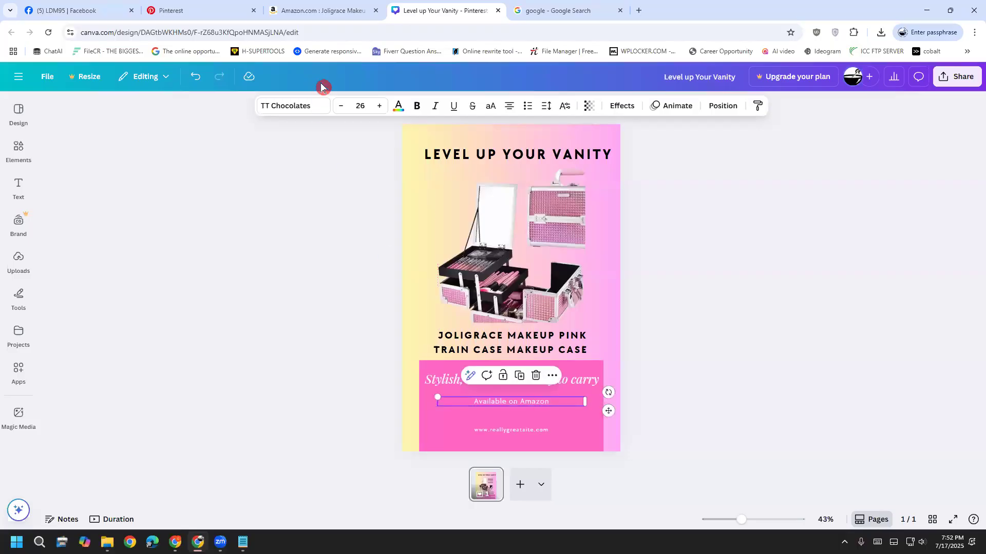
pyautogui.click(361, 105)
pyautogui.click(364, 323)
pyautogui.click(360, 105)
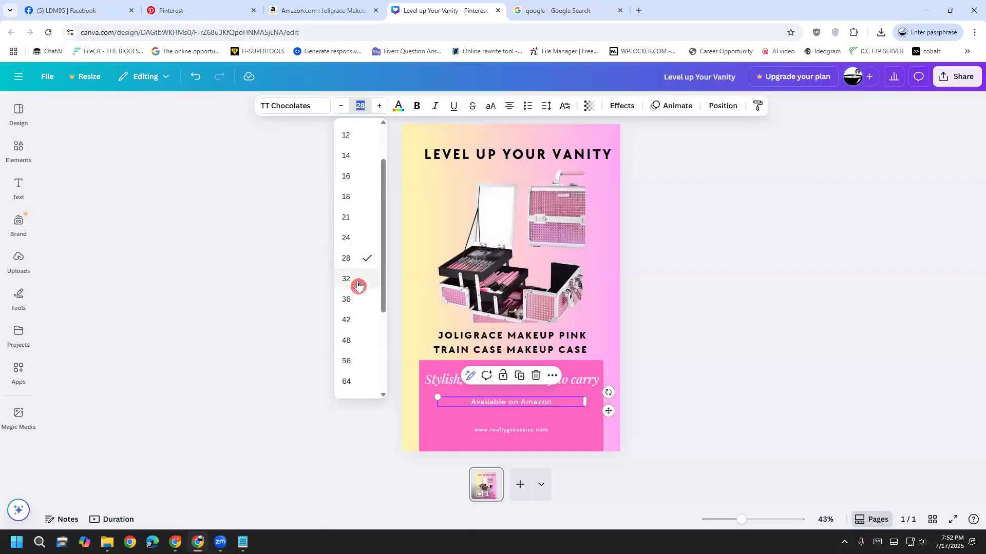
pyautogui.click(243, 313)
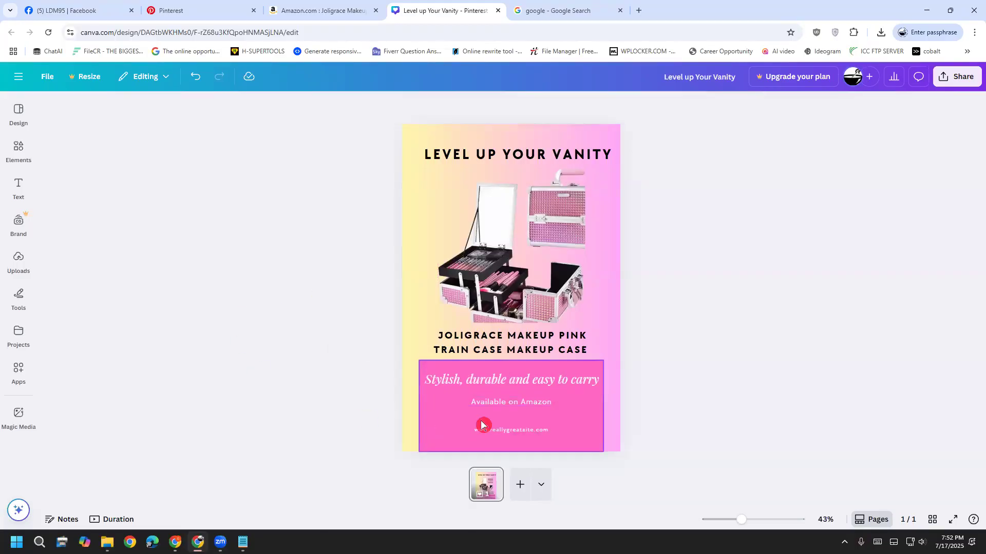
pyautogui.click(485, 401)
pyautogui.moveTo(485, 399); pyautogui.dragTo(483, 398)
pyautogui.click(270, 445)
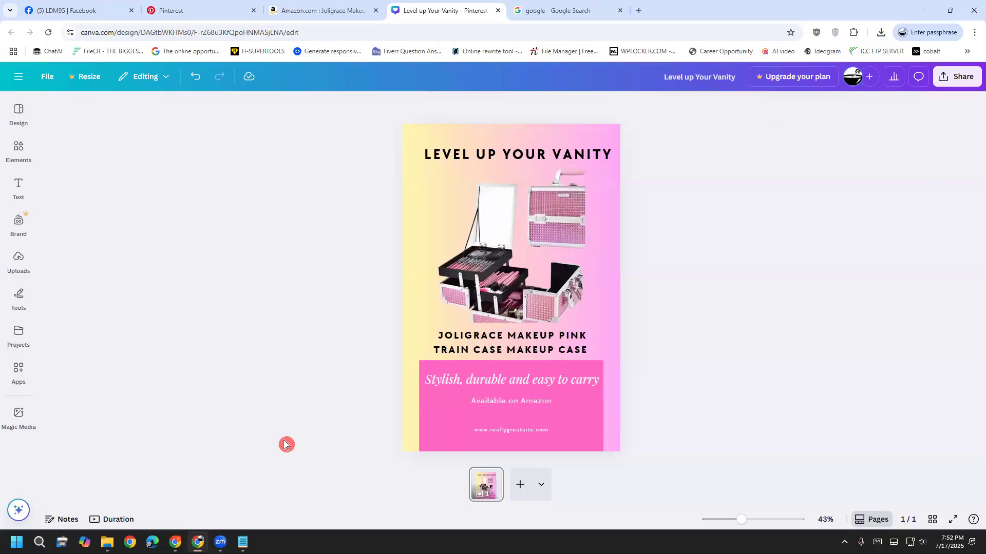
# Replace the website address in the pink box with "Grab Yours Now".
pyautogui.doubleClick(538, 433)
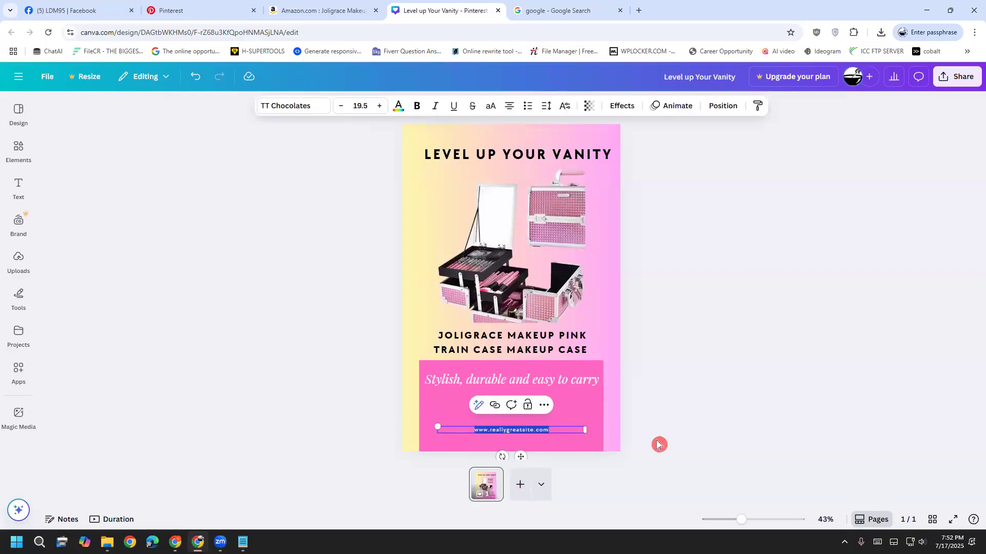
pyautogui.write('G')
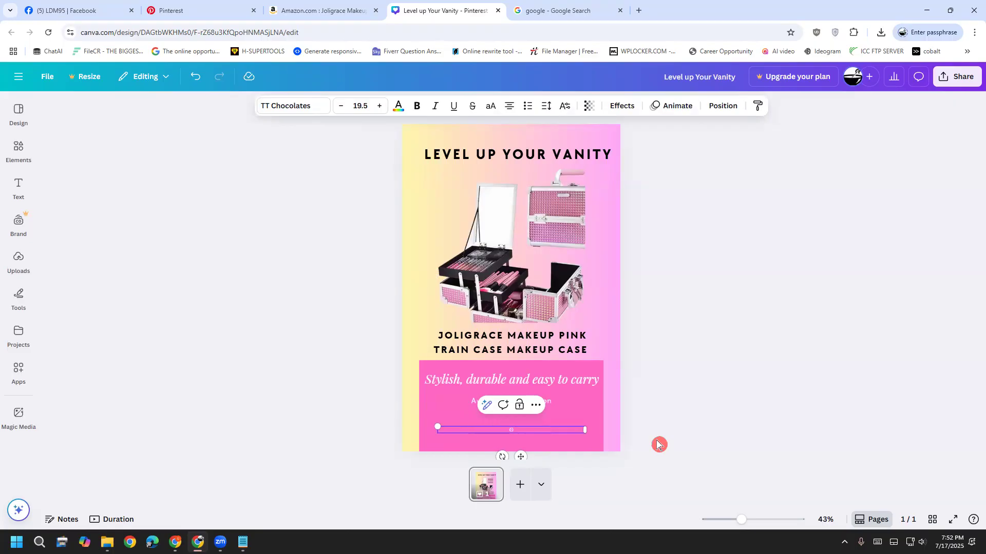
pyautogui.write('rab Yours Now')
pyautogui.click(658, 445)
# Enlarge the "Grab Yours Now" text and position it below the "Available on Amazon" line.
pyautogui.moveTo(532, 429); pyautogui.dragTo(526, 419)
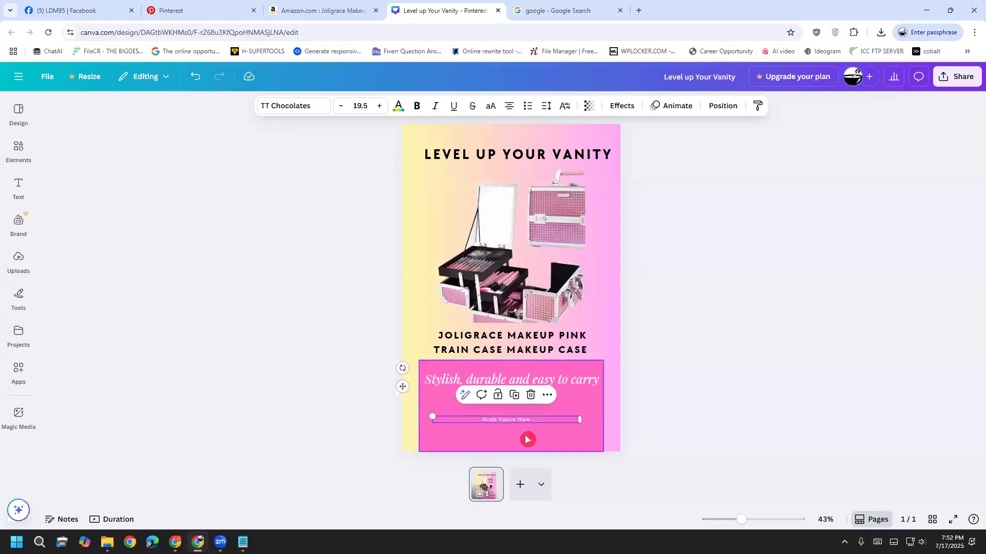
pyautogui.click(367, 96)
pyautogui.click(492, 421)
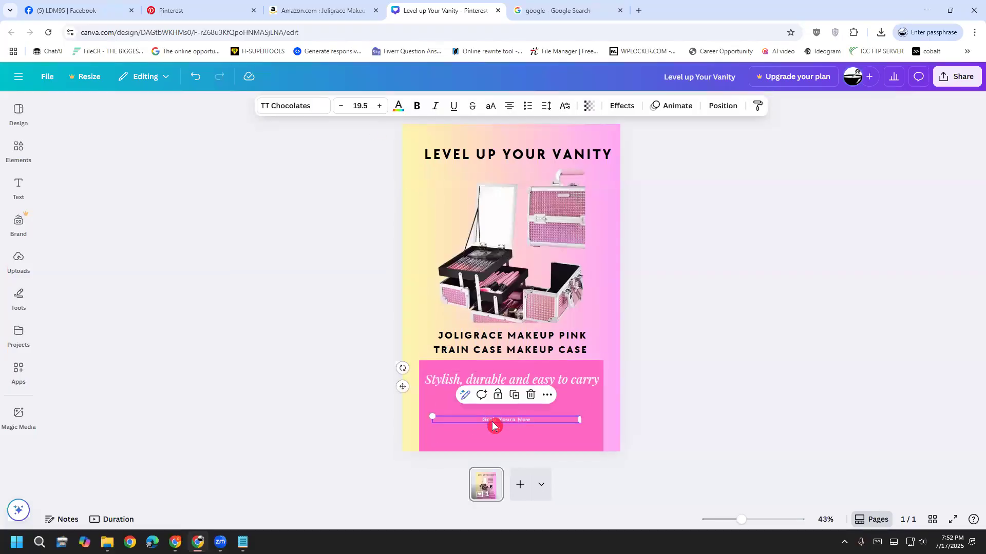
pyautogui.click(361, 105)
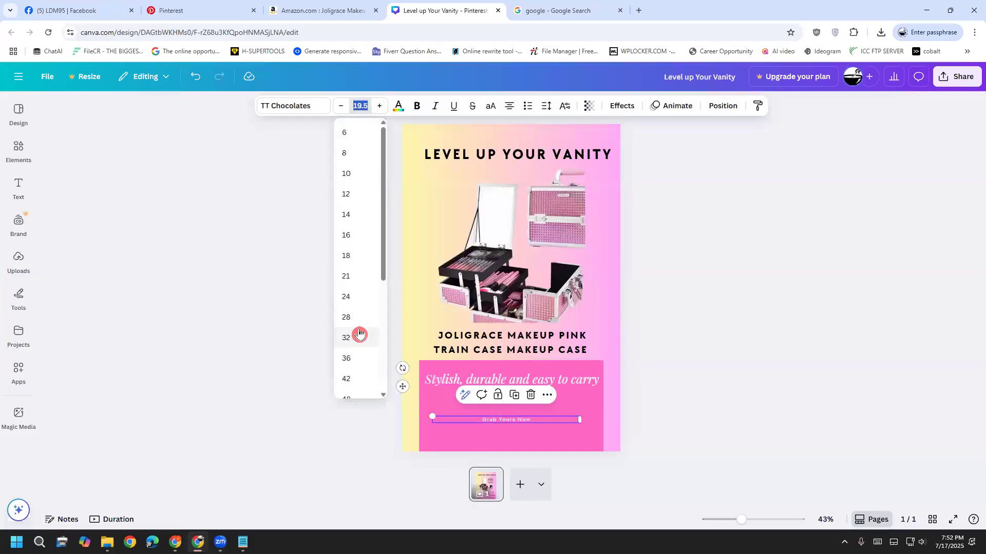
pyautogui.scroll(-1, 359, 335)
pyautogui.click(359, 349)
pyautogui.click(669, 432)
pyautogui.click(546, 436)
pyautogui.moveTo(539, 433)
pyautogui.mouseDown()
pyautogui.moveTo(548, 429)
pyautogui.moveTo(537, 432)
pyautogui.mouseUp()
pyautogui.click(708, 413)
pyautogui.click(532, 435)
pyautogui.click(659, 404)
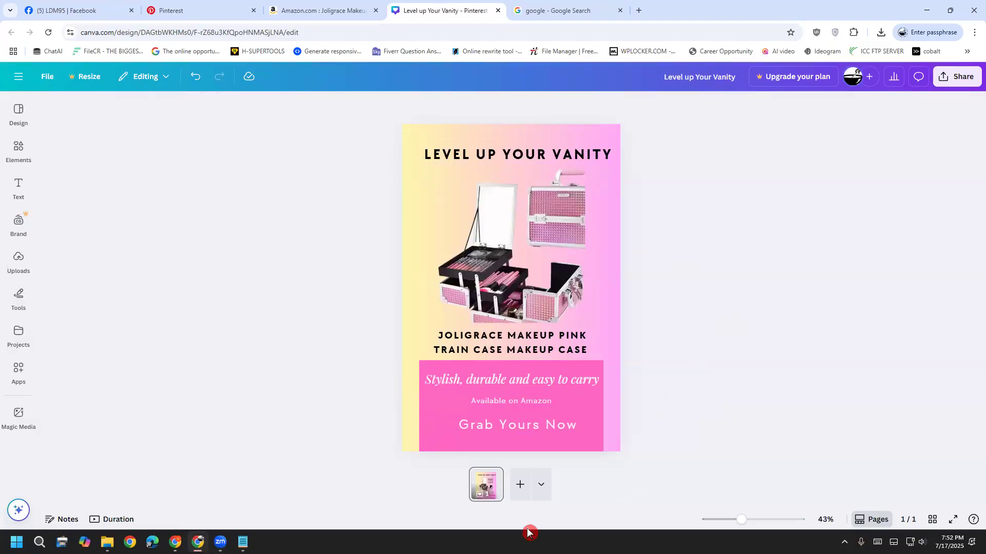
# Shift the "Level Up Your Vanity" headline and the "Grab Yours Now" text slightly left to centre them.
pyautogui.moveTo(607, 154); pyautogui.dragTo(600, 156)
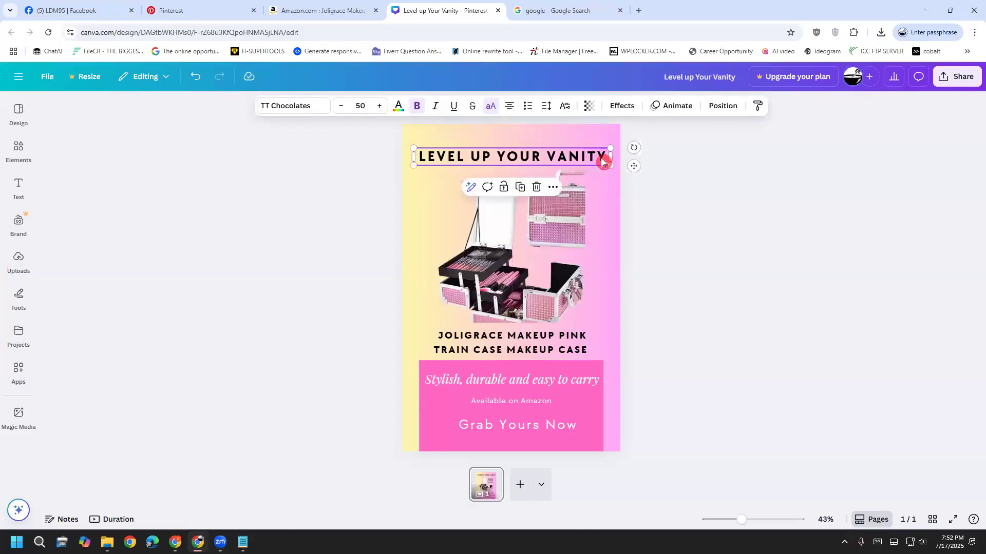
pyautogui.click(685, 277)
pyautogui.moveTo(537, 435); pyautogui.dragTo(532, 430)
pyautogui.click(307, 398)
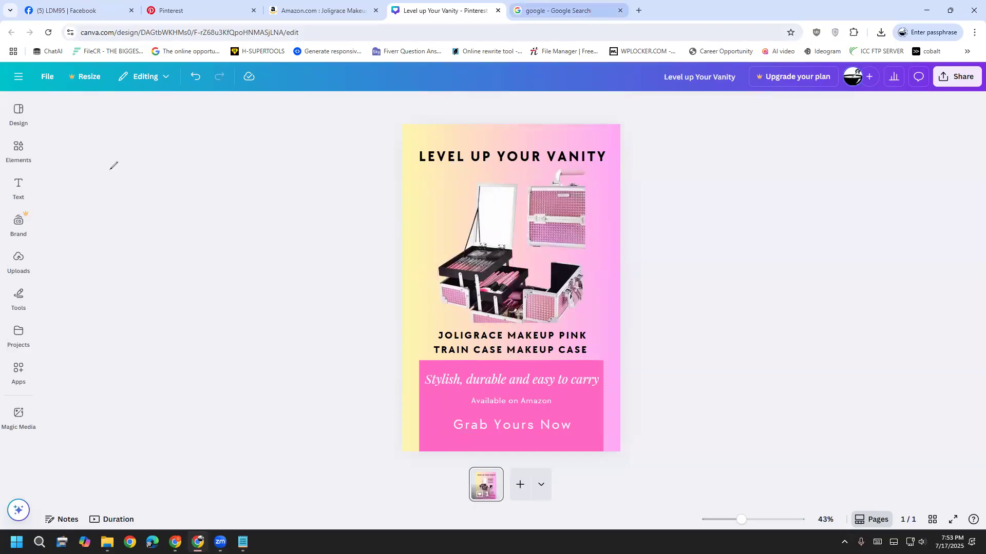
# Search the elements library for a rectangle and add the rectangle shape to the pin.
pyautogui.moveTo(39, 160)
pyautogui.mouseDown()
pyautogui.moveTo(6, 178)
pyautogui.moveTo(8, 133)
pyautogui.moveTo(36, 144)
pyautogui.moveTo(7, 176)
pyautogui.moveTo(6, 154)
pyautogui.moveTo(36, 149)
pyautogui.moveTo(18, 170)
pyautogui.moveTo(5, 164)
pyautogui.moveTo(8, 132)
pyautogui.moveTo(35, 132)
pyautogui.moveTo(39, 183)
pyautogui.moveTo(6, 181)
pyautogui.moveTo(6, 140)
pyautogui.moveTo(40, 142)
pyautogui.moveTo(20, 186)
pyautogui.moveTo(5, 165)
pyautogui.moveTo(59, 144)
pyautogui.moveTo(24, 174)
pyautogui.mouseUp()
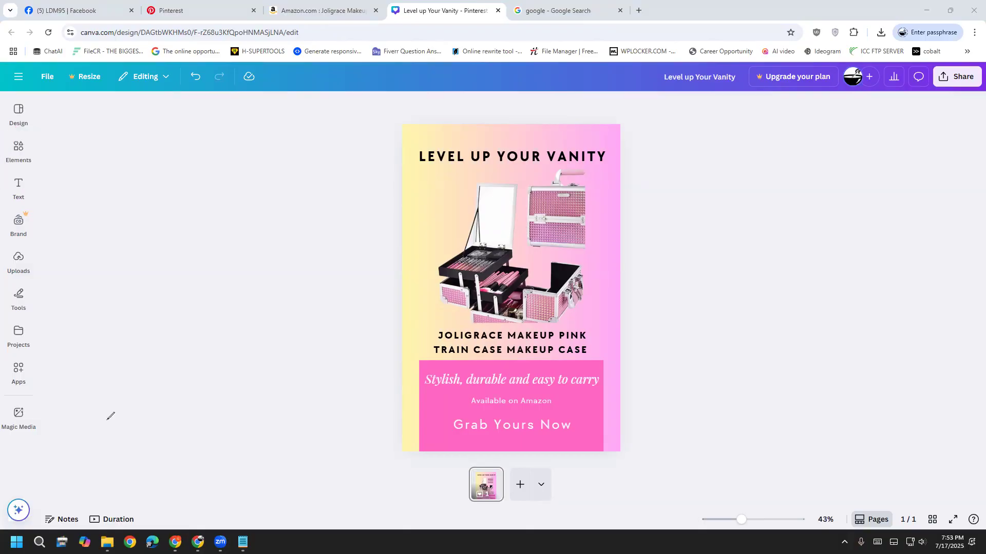
pyautogui.click(15, 150)
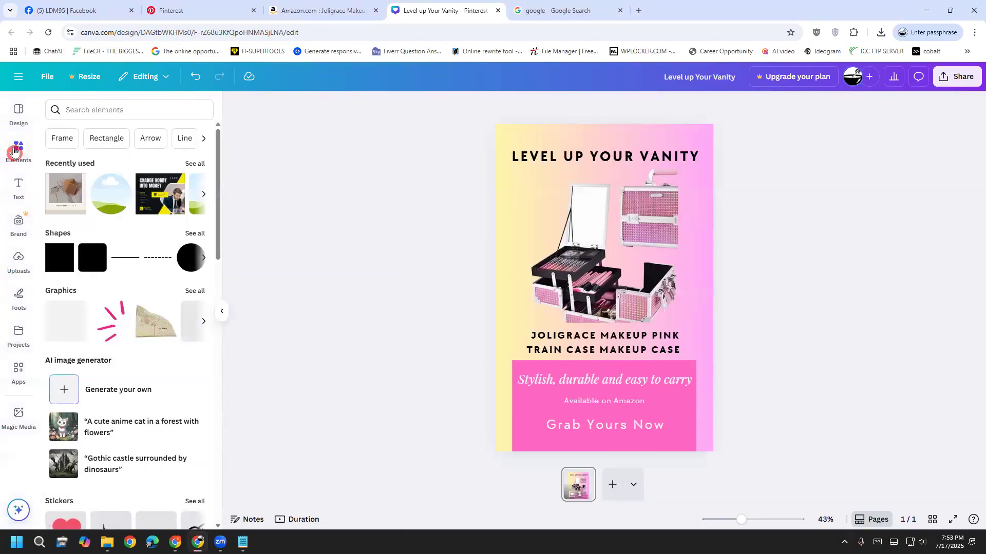
pyautogui.click(70, 109)
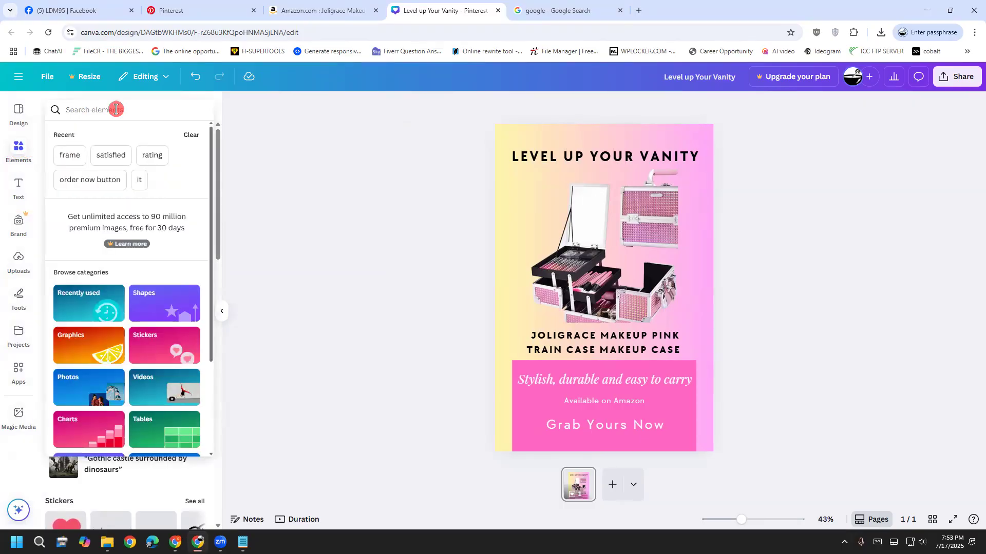
pyautogui.write('shape')
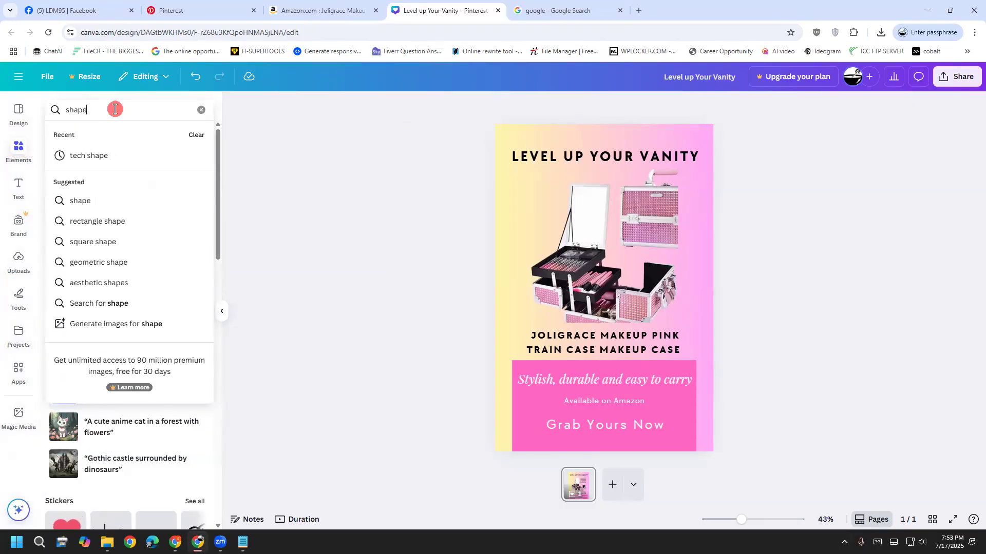
pyautogui.press('Return')
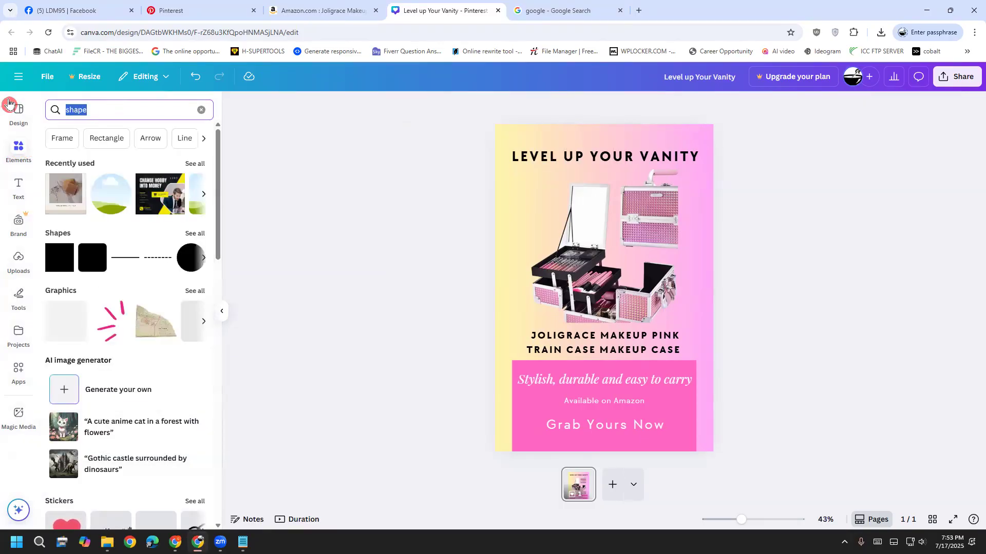
pyautogui.write('rec')
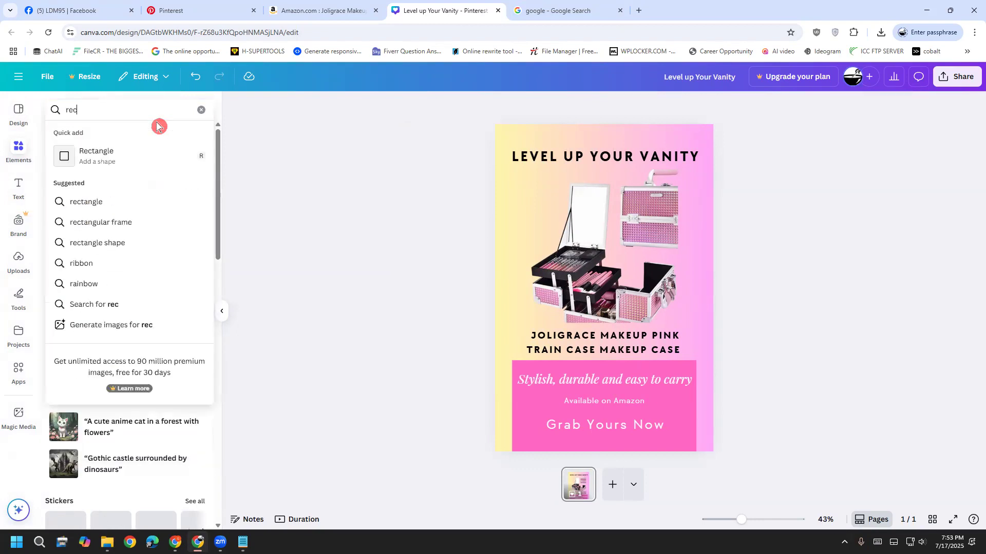
pyautogui.click(123, 159)
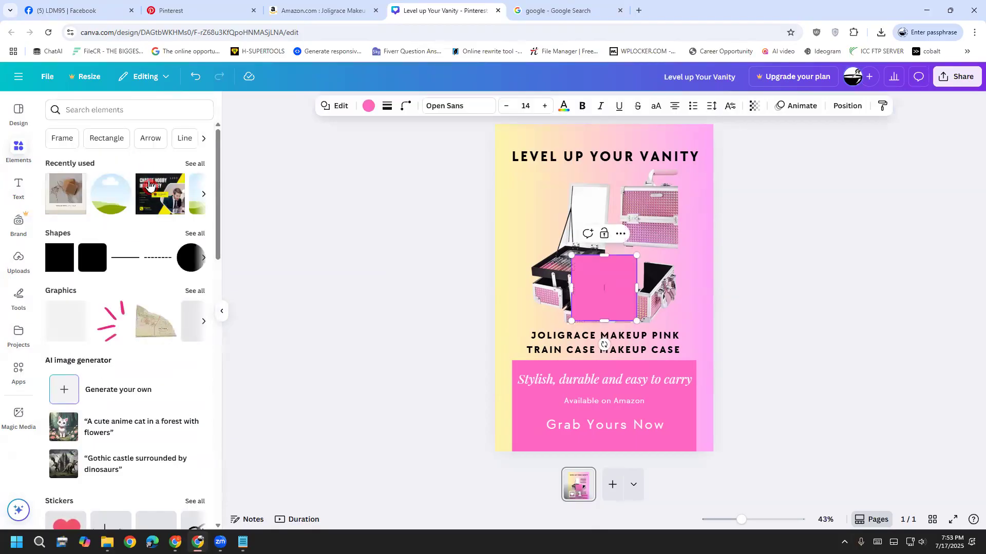
# Move the new pink square off the makeup case's centre and line up its left edge with the large pink text block.
pyautogui.moveTo(628, 274); pyautogui.dragTo(569, 336)
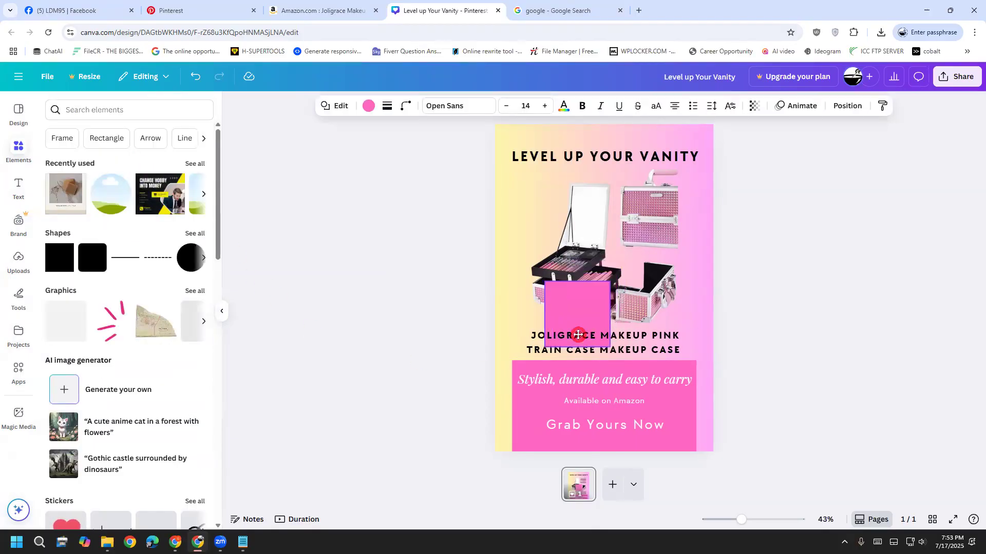
pyautogui.click(398, 355)
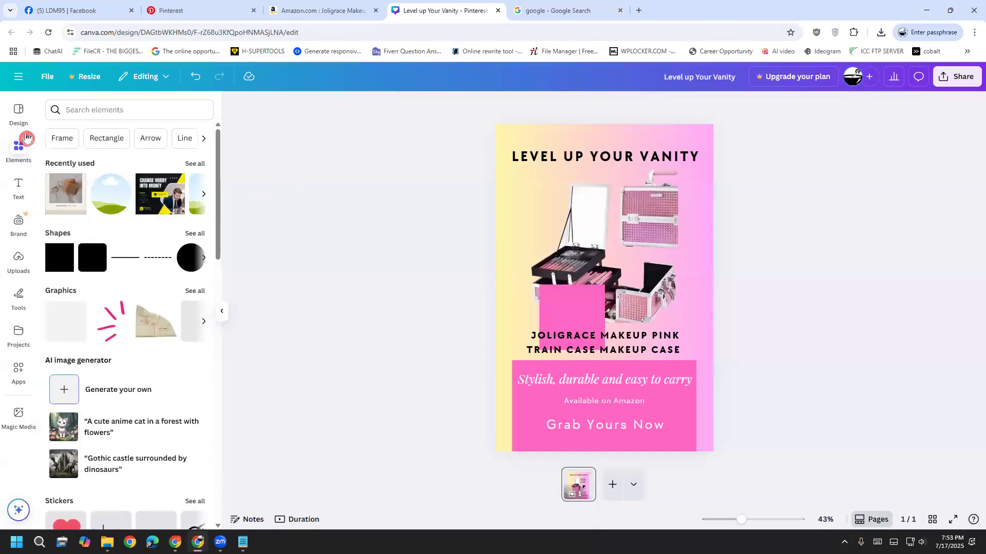
pyautogui.click(19, 150)
pyautogui.moveTo(458, 308); pyautogui.dragTo(436, 345)
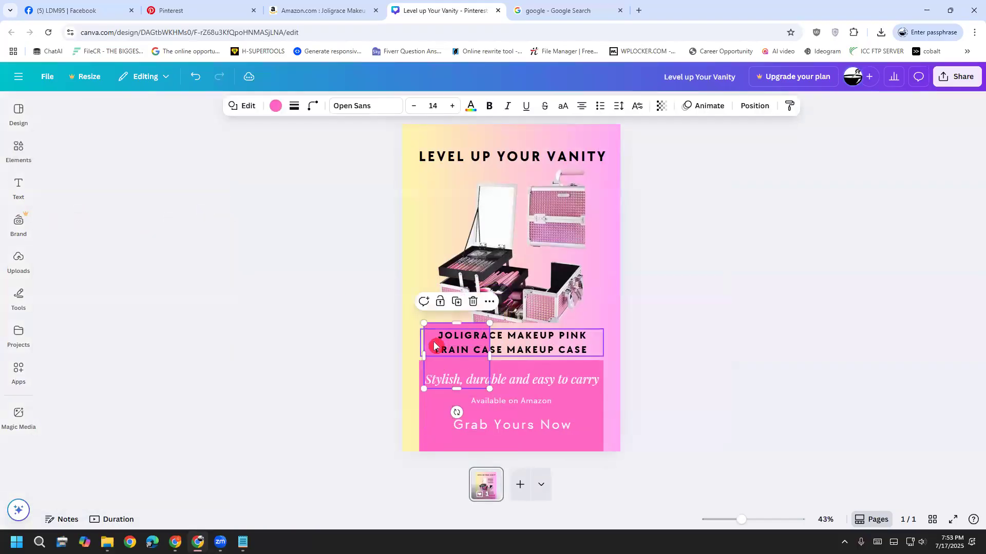
pyautogui.click(441, 418)
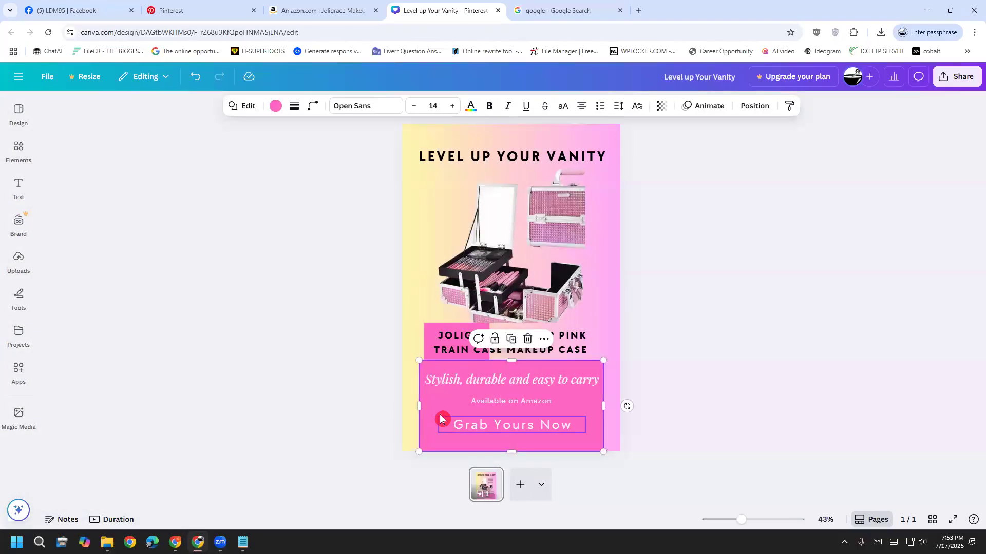
pyautogui.click(440, 334)
pyautogui.click(439, 324)
pyautogui.moveTo(440, 325); pyautogui.dragTo(436, 286)
# Recolor the new square with the custom dark magenta #B82881.
pyautogui.click(275, 107)
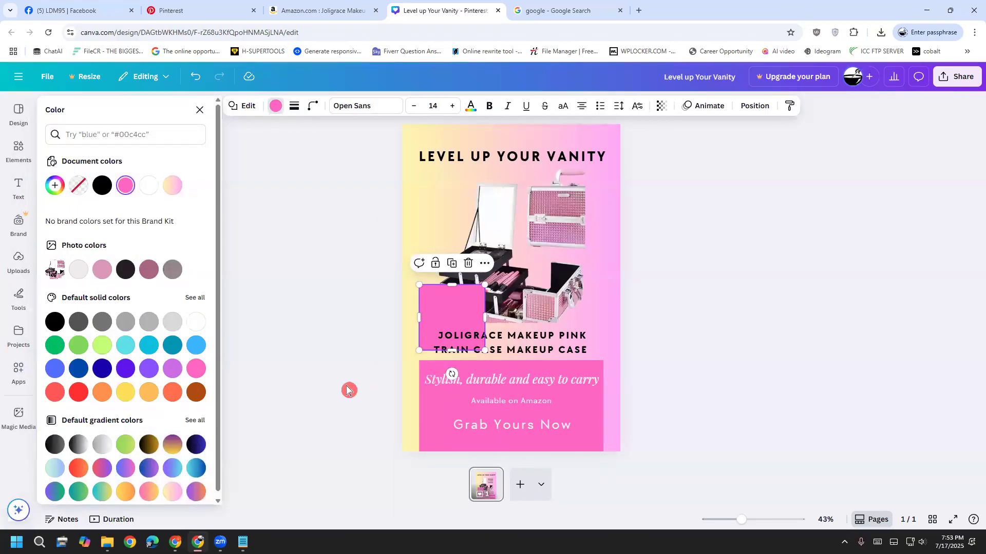
pyautogui.click(197, 395)
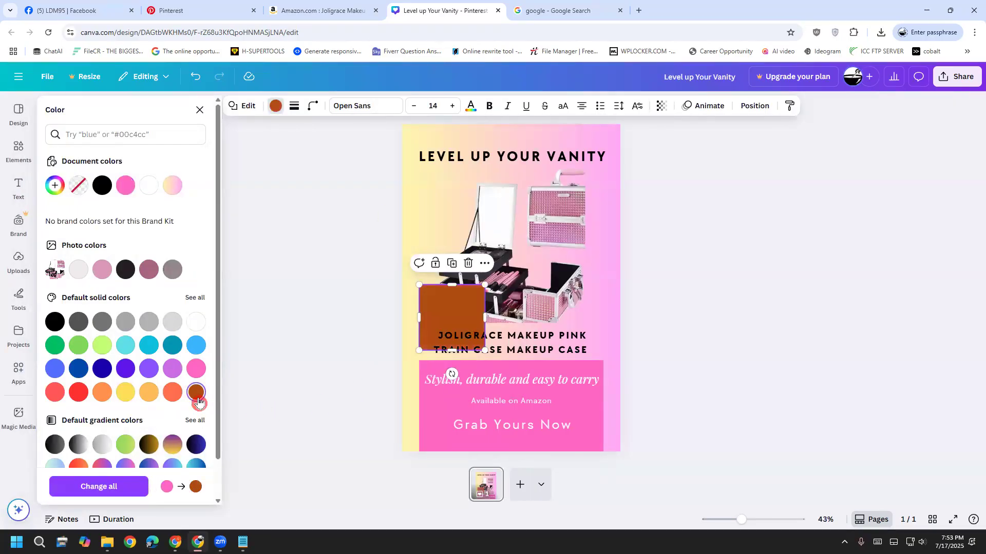
pyautogui.click(196, 369)
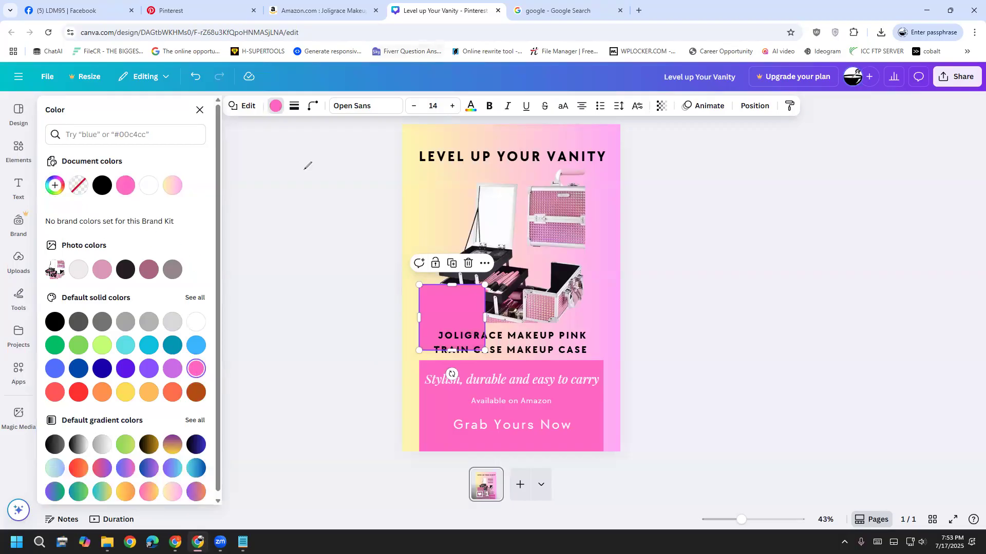
pyautogui.moveTo(46, 168)
pyautogui.mouseDown()
pyautogui.moveTo(71, 179)
pyautogui.moveTo(56, 203)
pyautogui.moveTo(50, 160)
pyautogui.moveTo(72, 175)
pyautogui.moveTo(41, 184)
pyautogui.moveTo(75, 181)
pyautogui.moveTo(45, 175)
pyautogui.mouseUp()
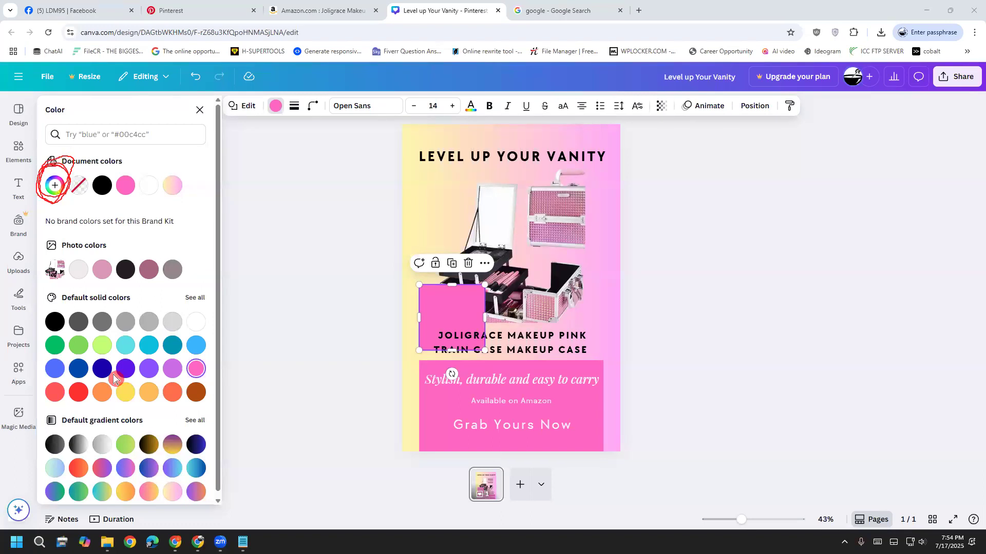
pyautogui.click(55, 185)
pyautogui.click(137, 237)
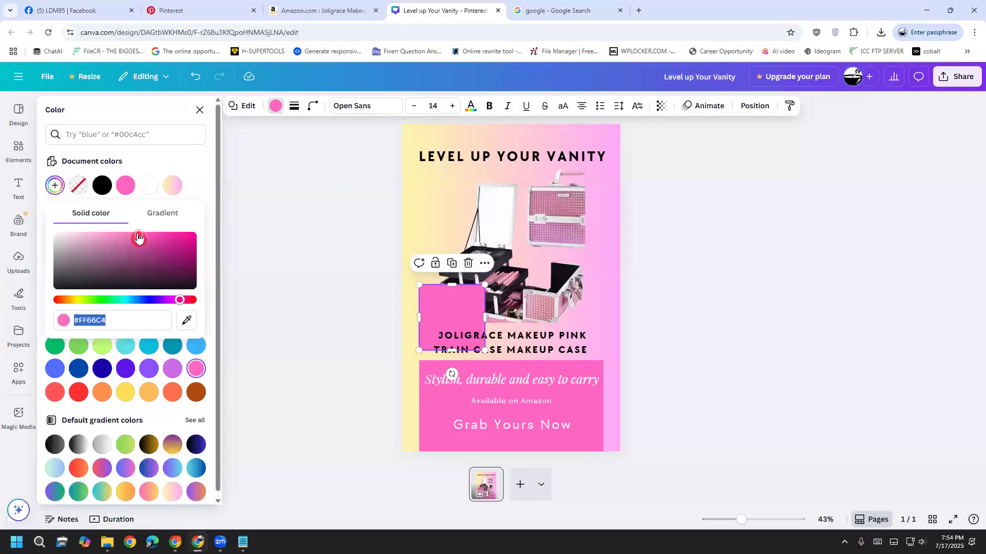
pyautogui.moveTo(136, 236); pyautogui.dragTo(164, 249)
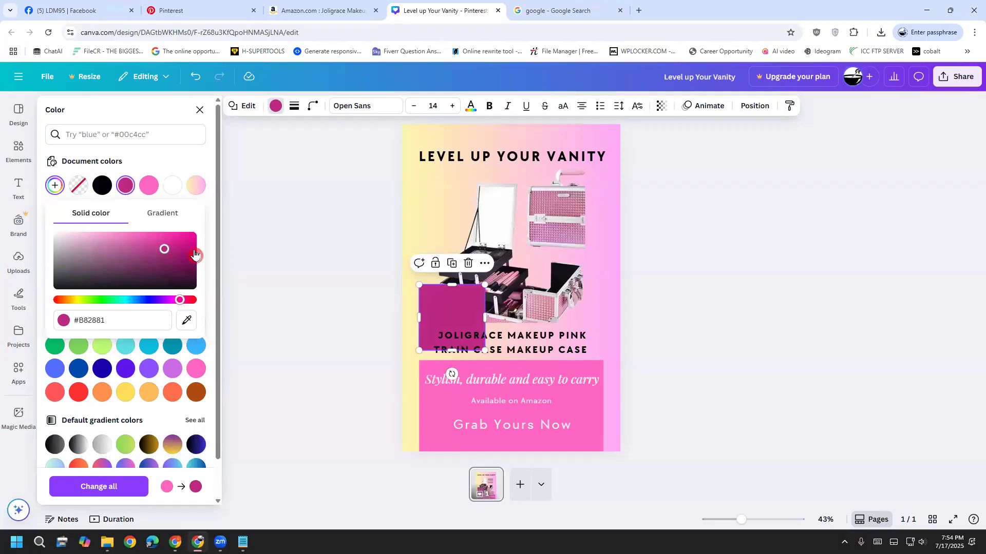
# Move the magenta square behind the "Grab Yours Now" text and resize it into a wide button background.
pyautogui.click(227, 312)
pyautogui.moveTo(443, 308); pyautogui.dragTo(451, 412)
pyautogui.moveTo(457, 452); pyautogui.dragTo(583, 419)
pyautogui.click(635, 414)
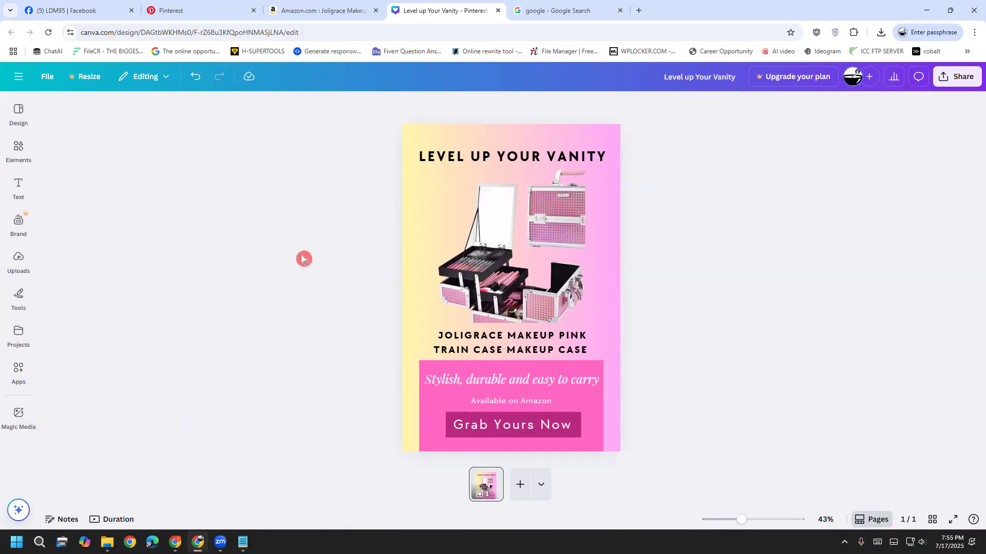
pyautogui.hotkey('ctrl', '2')
pyautogui.moveTo(201, 267)
pyautogui.mouseDown()
pyautogui.moveTo(233, 265)
pyautogui.moveTo(226, 300)
pyautogui.moveTo(247, 283)
pyautogui.moveTo(297, 285)
pyautogui.moveTo(286, 220)
pyautogui.moveTo(280, 259)
pyautogui.mouseUp()
pyautogui.moveTo(300, 201)
pyautogui.mouseDown()
pyautogui.moveTo(323, 232)
pyautogui.moveTo(356, 213)
pyautogui.mouseUp()
pyautogui.moveTo(202, 362); pyautogui.dragTo(208, 431)
pyautogui.moveTo(233, 350)
pyautogui.mouseDown()
pyautogui.moveTo(289, 378)
pyautogui.moveTo(264, 333)
pyautogui.mouseUp()
pyautogui.moveTo(322, 308); pyautogui.dragTo(325, 356)
pyautogui.moveTo(310, 344)
pyautogui.mouseDown()
pyautogui.moveTo(330, 325)
pyautogui.moveTo(352, 339)
pyautogui.mouseUp()
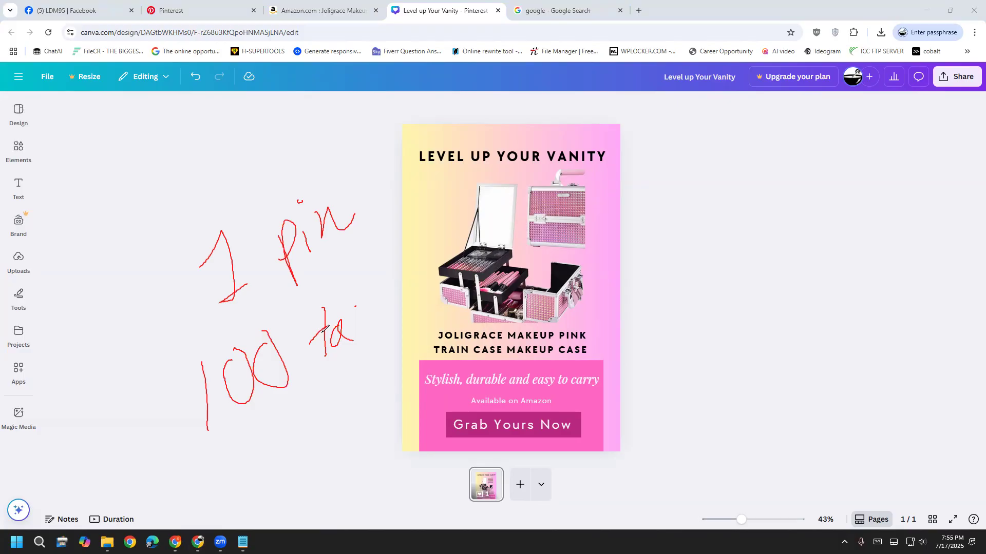
pyautogui.moveTo(316, 314); pyautogui.dragTo(321, 405)
pyautogui.moveTo(314, 315)
pyautogui.mouseDown()
pyautogui.moveTo(321, 402)
pyautogui.moveTo(321, 322)
pyautogui.moveTo(316, 356)
pyautogui.mouseUp()
pyautogui.moveTo(348, 312); pyautogui.dragTo(359, 343)
pyautogui.moveTo(341, 288); pyautogui.dragTo(363, 321)
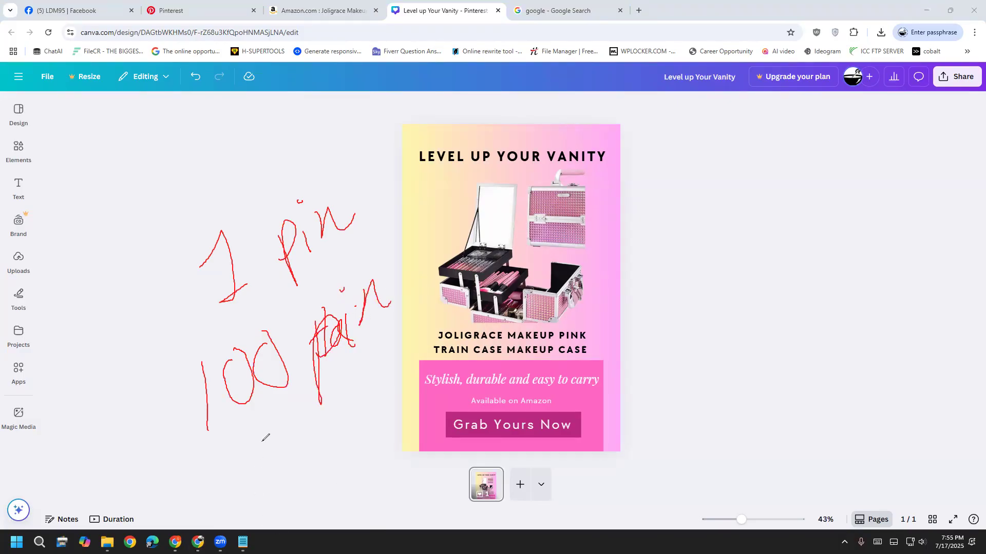
pyautogui.moveTo(269, 455); pyautogui.dragTo(285, 504)
pyautogui.moveTo(289, 465)
pyautogui.mouseDown()
pyautogui.moveTo(295, 455)
pyautogui.moveTo(345, 487)
pyautogui.moveTo(340, 458)
pyautogui.moveTo(386, 424)
pyautogui.mouseUp()
pyautogui.click(352, 419)
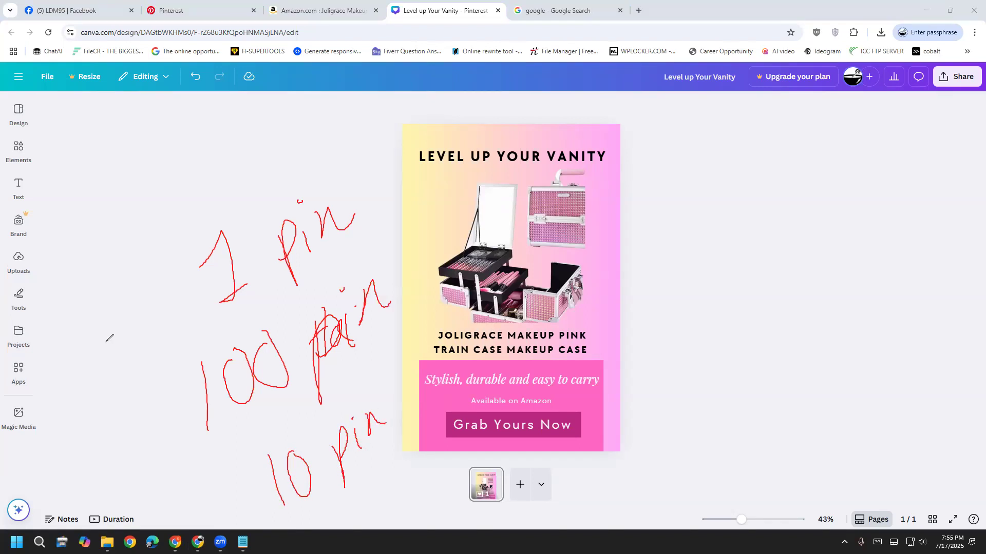
pyautogui.click(117, 375)
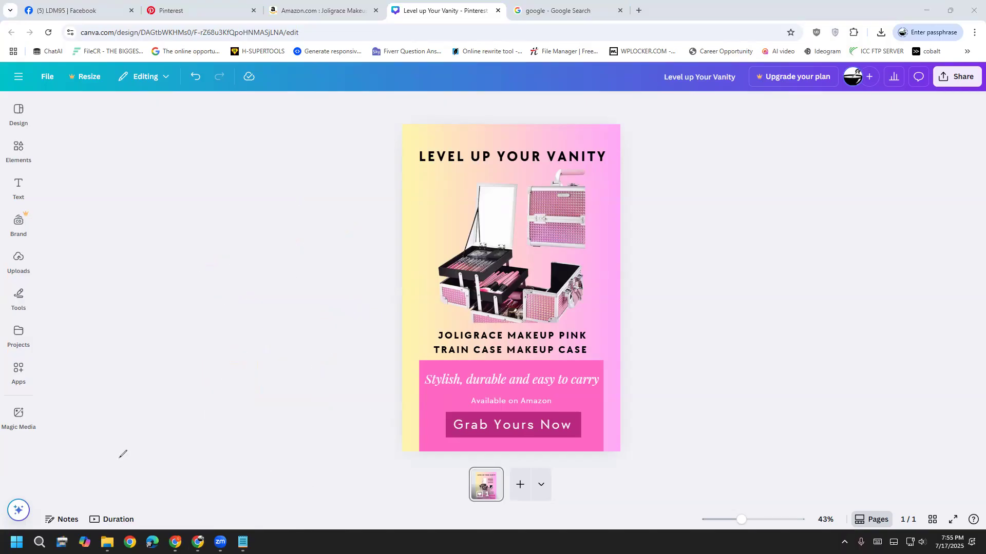
pyautogui.click(214, 208)
# Duplicate the pin page and compare the original page with its copy.
pyautogui.moveTo(499, 480)
pyautogui.moveTo(482, 471)
pyautogui.mouseDown()
pyautogui.moveTo(499, 479)
pyautogui.moveTo(490, 466)
pyautogui.mouseUp()
pyautogui.click(494, 478)
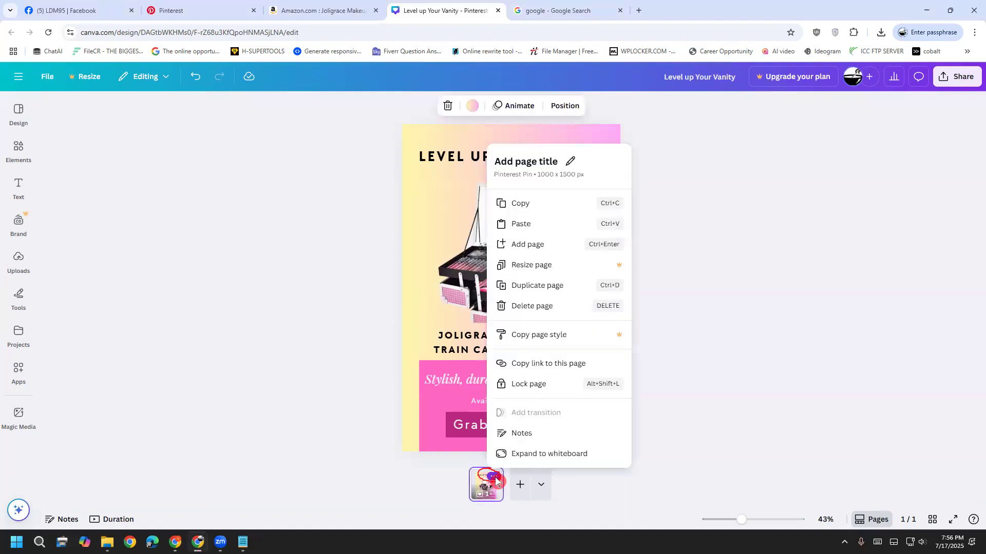
pyautogui.click(546, 289)
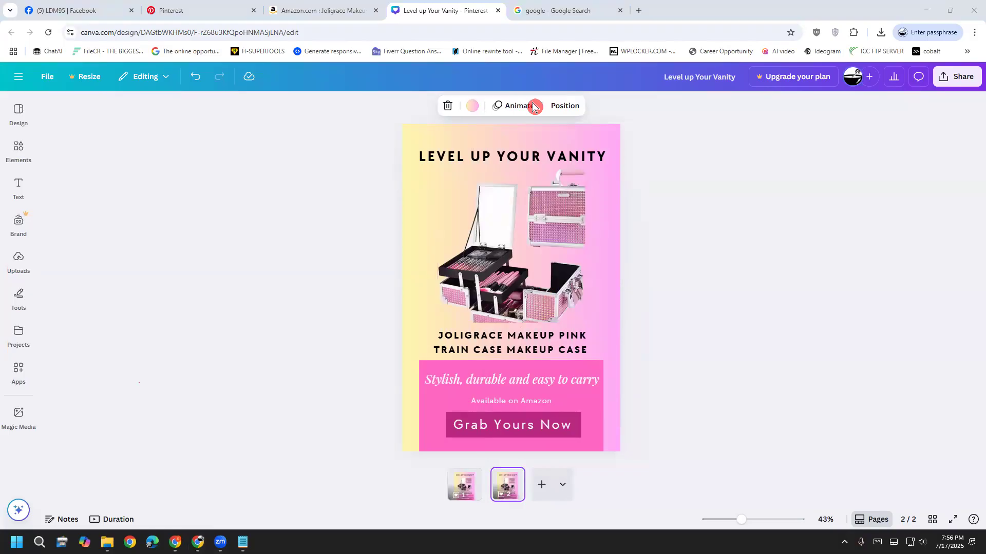
pyautogui.click(467, 486)
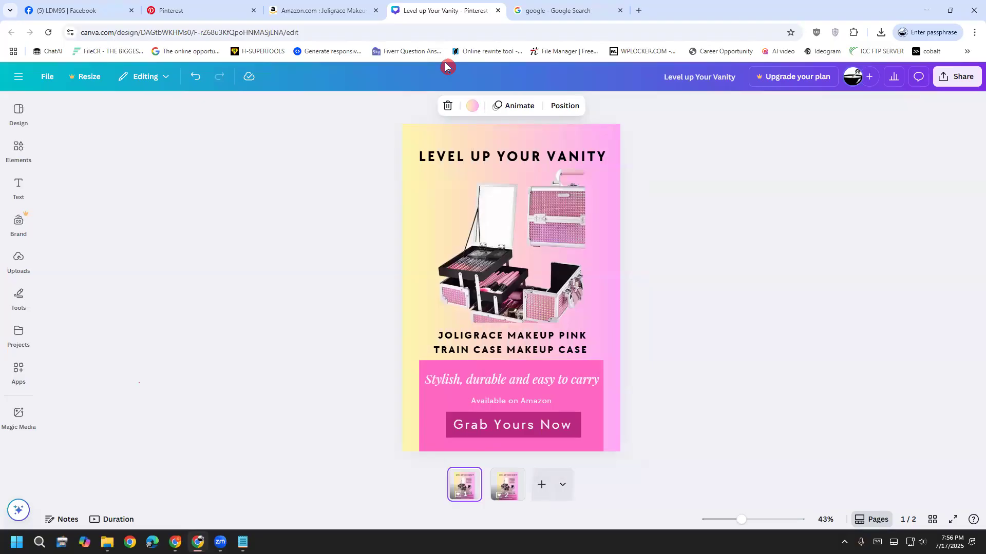
pyautogui.click(505, 489)
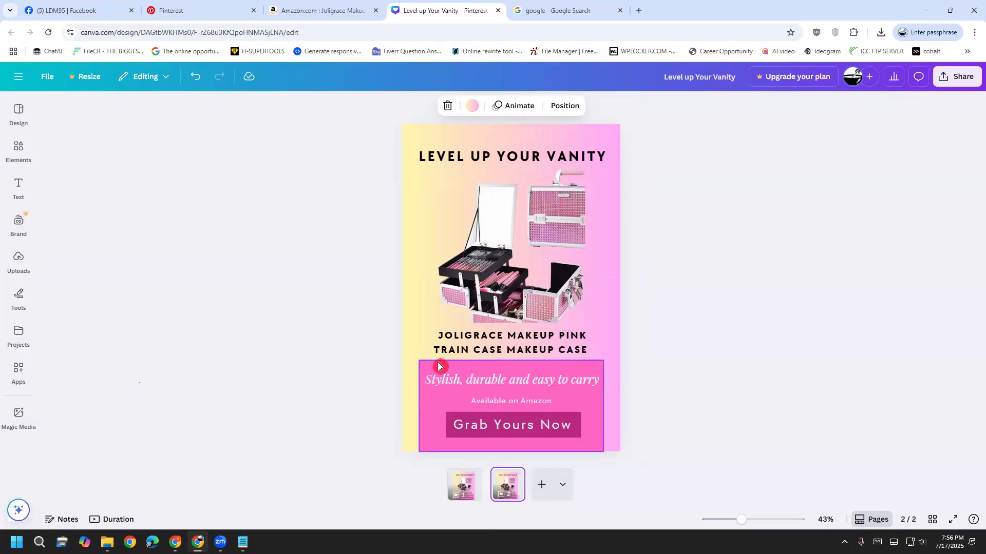
pyautogui.moveTo(568, 137)
pyautogui.mouseDown()
pyautogui.moveTo(422, 320)
pyautogui.moveTo(474, 367)
pyautogui.moveTo(604, 335)
pyautogui.moveTo(581, 132)
pyautogui.mouseUp()
pyautogui.moveTo(421, 257); pyautogui.dragTo(364, 292)
pyautogui.moveTo(343, 324); pyautogui.dragTo(388, 447)
pyautogui.moveTo(455, 359)
pyautogui.mouseDown()
pyautogui.moveTo(711, 368)
pyautogui.moveTo(512, 362)
pyautogui.mouseUp()
pyautogui.moveTo(627, 414)
pyautogui.mouseDown()
pyautogui.moveTo(680, 361)
pyautogui.moveTo(632, 143)
pyautogui.mouseUp()
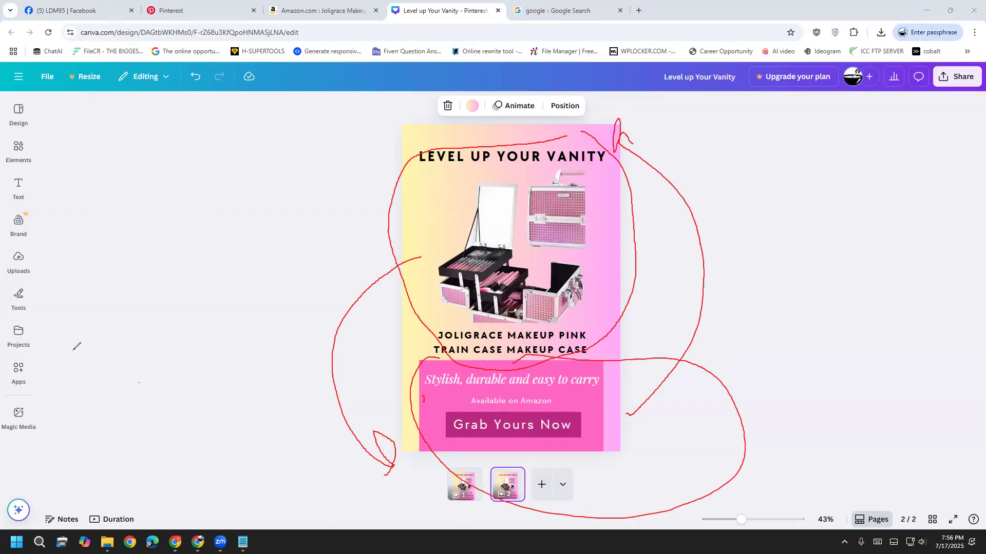
pyautogui.click(119, 378)
# Try selecting the headline, makeup case image and product name together on the second page.
pyautogui.click(436, 156)
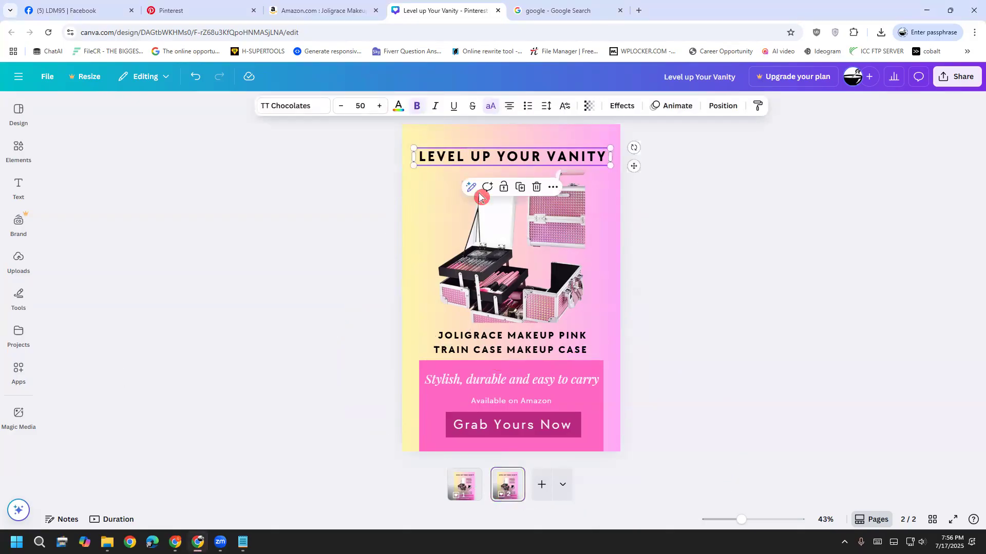
pyautogui.keyDown('shift'); pyautogui.click(469, 225); pyautogui.keyUp('shift')
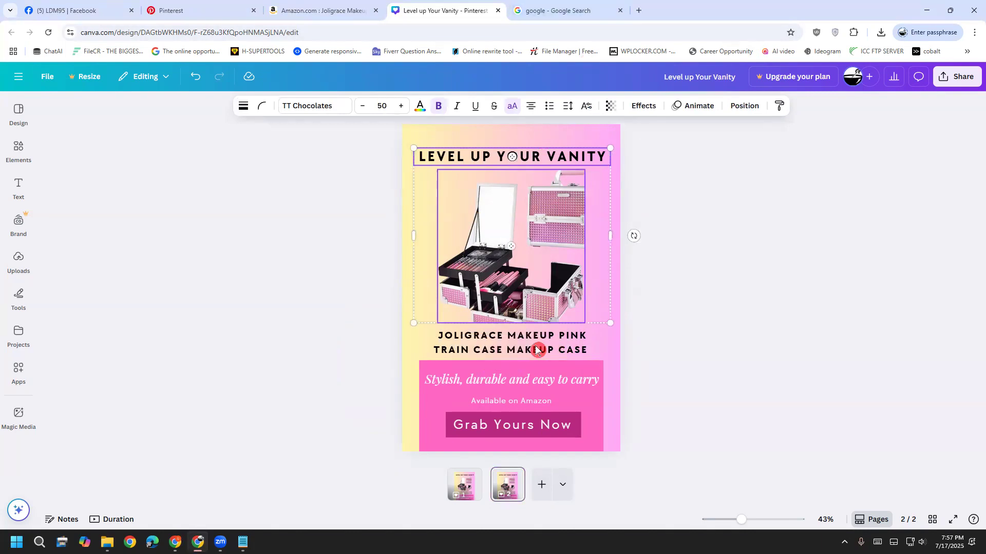
pyautogui.keyDown('shift'); pyautogui.click(442, 348); pyautogui.keyUp('shift')
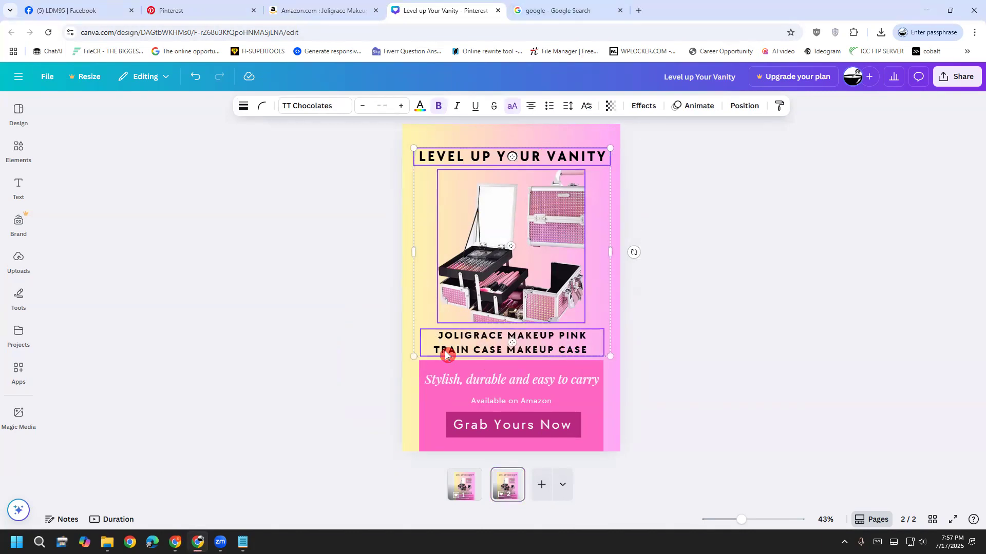
pyautogui.click(713, 347)
pyautogui.click(553, 309)
pyautogui.keyDown('shift'); pyautogui.click(548, 168); pyautogui.keyUp('shift')
pyautogui.keyDown('shift'); pyautogui.click(550, 346); pyautogui.keyUp('shift')
pyautogui.click(671, 356)
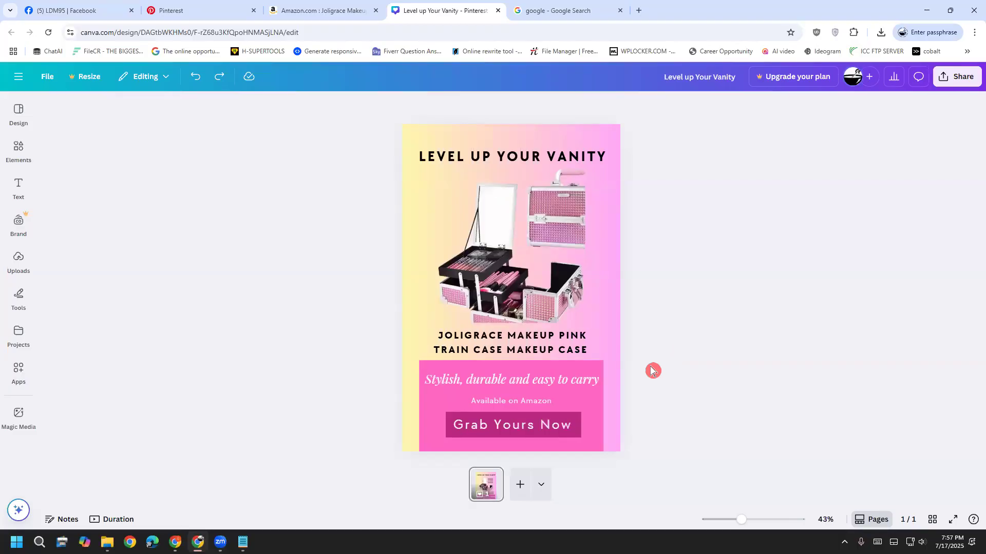
# Duplicate the pin page and cut the headline, makeup case image and product name from the copy.
pyautogui.click(494, 477)
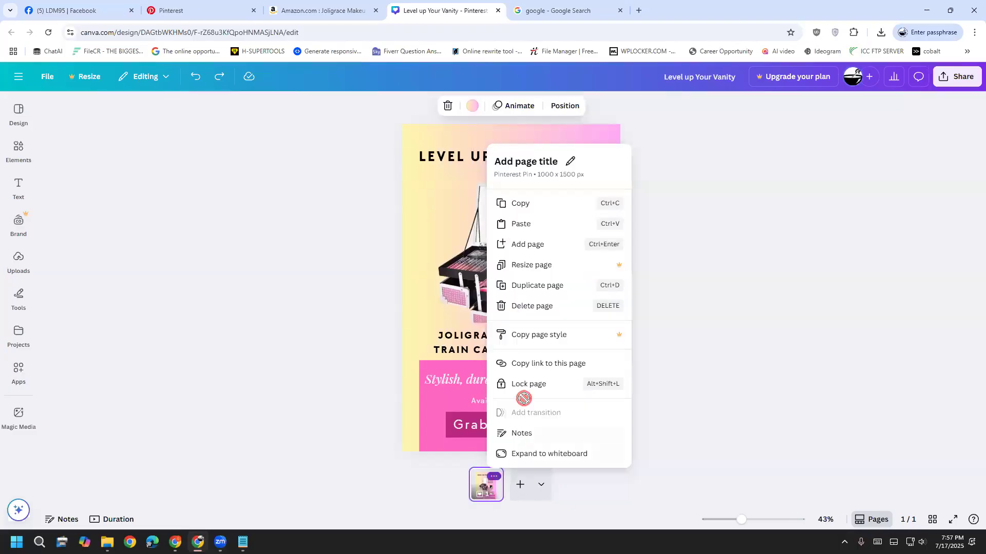
pyautogui.click(565, 286)
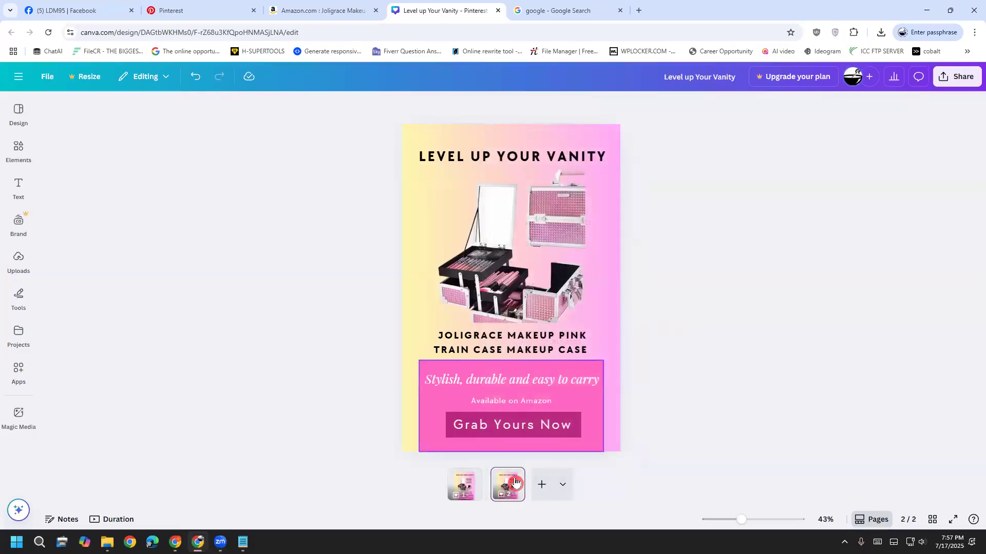
pyautogui.click(560, 163)
pyautogui.keyDown('shift'); pyautogui.click(539, 235); pyautogui.keyUp('shift')
pyautogui.keyDown('shift'); pyautogui.click(555, 345); pyautogui.keyUp('shift')
pyautogui.rightClick(540, 292)
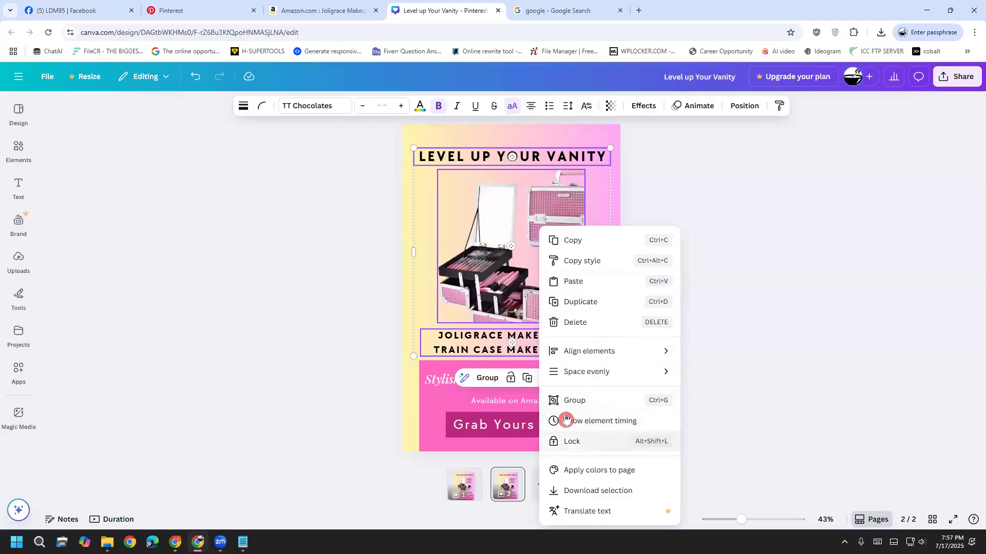
pyautogui.click(708, 217)
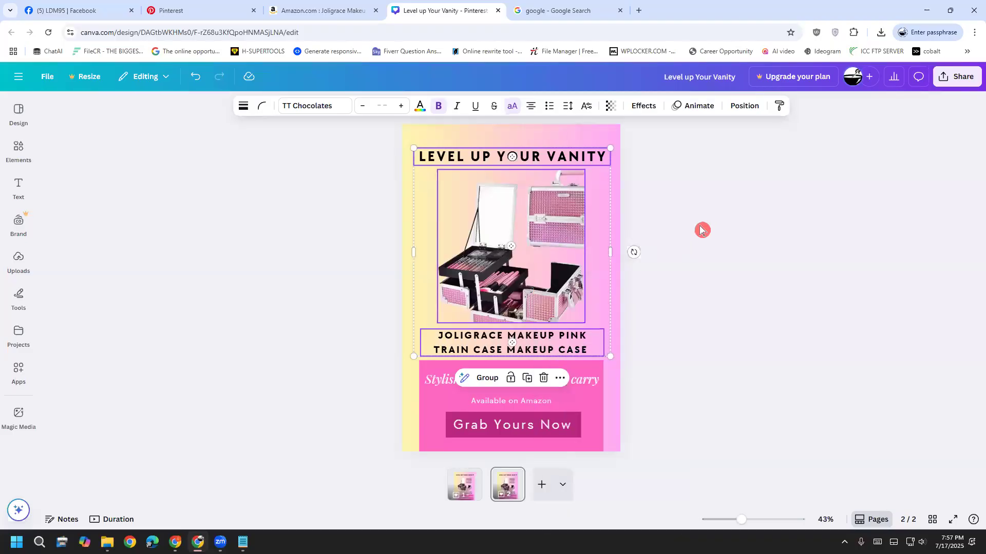
pyautogui.press('Delete')
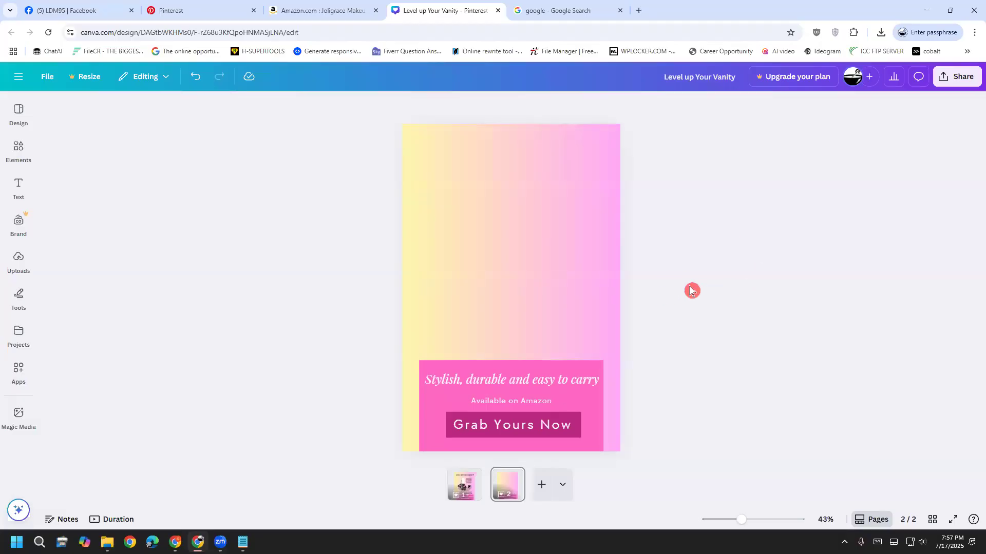
# Move the pink panel with its tagline, Amazon line and "Grab Yours Now" button together to the top of the second page.
pyautogui.click(573, 383)
pyautogui.keyDown('shift'); pyautogui.click(534, 402); pyautogui.keyUp('shift')
pyautogui.keyDown('shift'); pyautogui.click(546, 426); pyautogui.keyUp('shift')
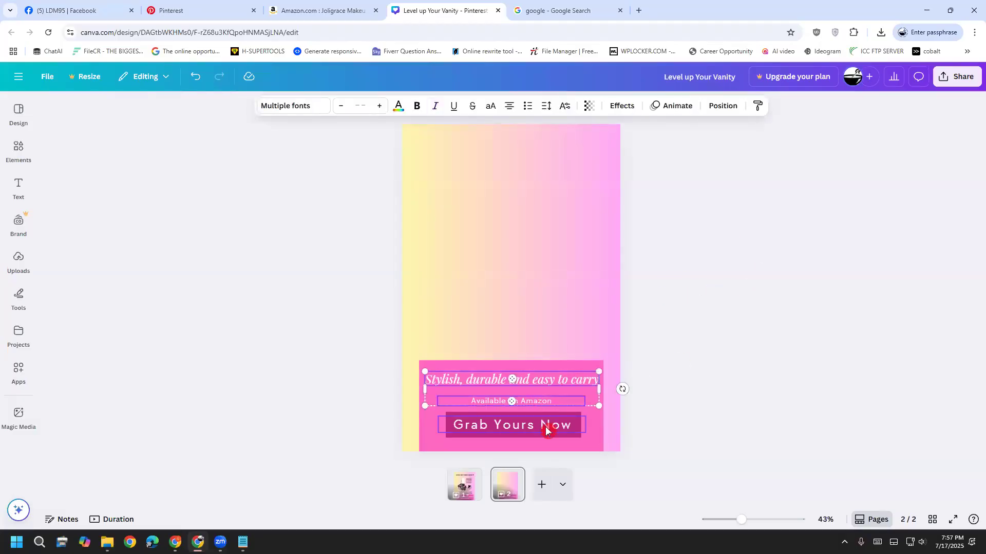
pyautogui.keyDown('shift'); pyautogui.click(585, 447); pyautogui.keyUp('shift')
pyautogui.moveTo(559, 434); pyautogui.dragTo(560, 369)
pyautogui.hotkey('ctrl', 'z')
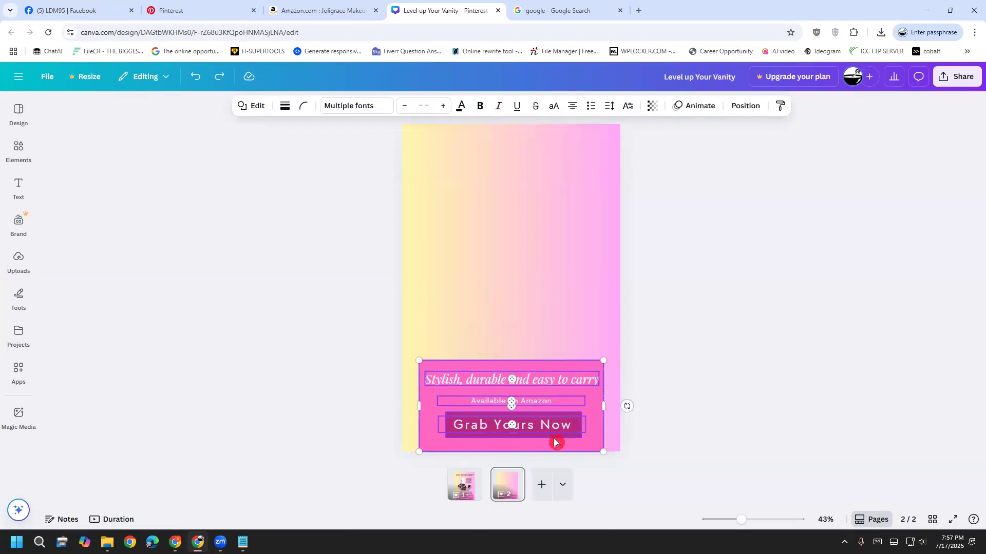
pyautogui.moveTo(555, 434); pyautogui.dragTo(561, 193)
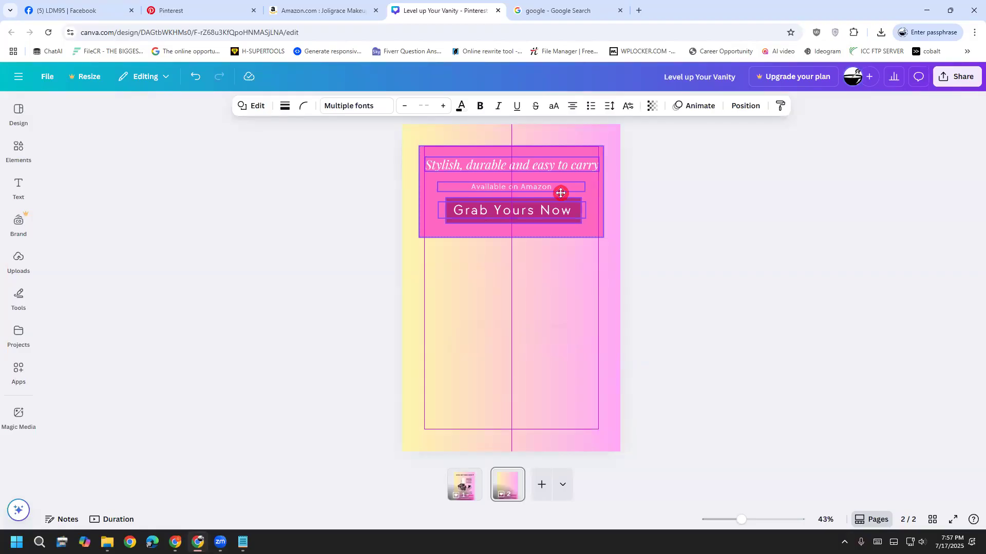
pyautogui.moveTo(561, 194); pyautogui.dragTo(561, 193)
pyautogui.click(683, 225)
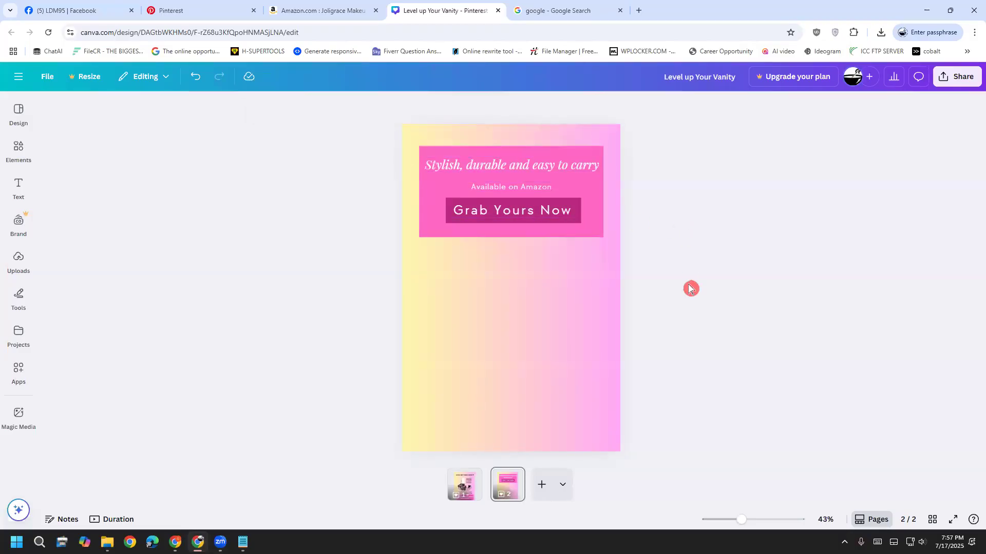
# Paste the headline, makeup case image and product name and position them together below the pink panel.
pyautogui.hotkey('ctrl', 'v')
pyautogui.moveTo(570, 276); pyautogui.dragTo(570, 370)
pyautogui.click(632, 354)
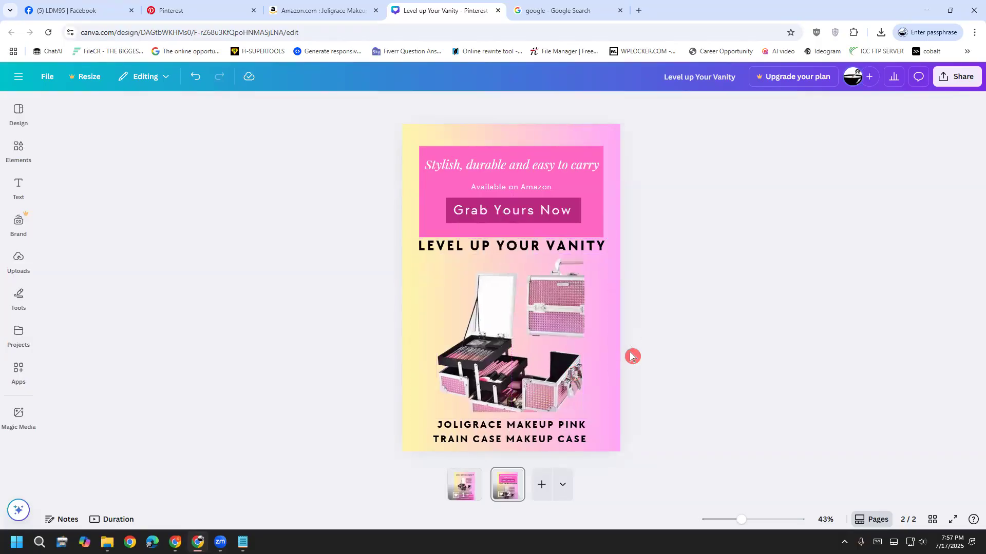
# Swap the two texts so the product name sits under the pink panel and "Level Up Your Vanity" below the makeup case image.
pyautogui.moveTo(558, 436); pyautogui.dragTo(640, 259)
pyautogui.moveTo(559, 333); pyautogui.dragTo(562, 353)
pyautogui.moveTo(478, 260); pyautogui.dragTo(462, 408)
pyautogui.moveTo(540, 263); pyautogui.dragTo(472, 260)
pyautogui.moveTo(522, 410)
pyautogui.mouseDown()
pyautogui.moveTo(516, 396)
pyautogui.moveTo(520, 425)
pyautogui.moveTo(520, 395)
pyautogui.mouseUp()
pyautogui.moveTo(478, 253); pyautogui.dragTo(474, 247)
pyautogui.moveTo(505, 398); pyautogui.dragTo(507, 438)
pyautogui.moveTo(515, 339); pyautogui.dragTo(514, 343)
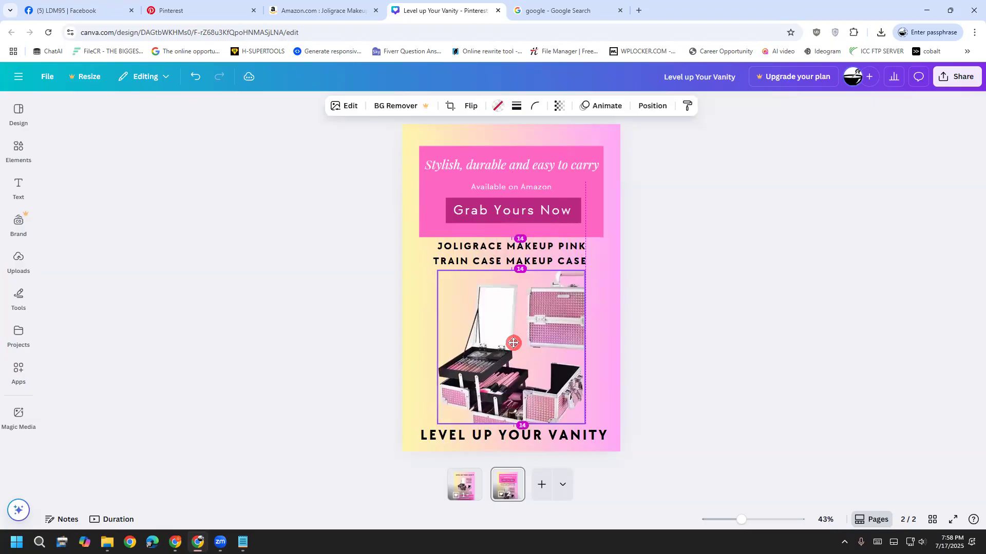
# Fine-tune the spacing by nudging the product name, makeup case image and headline on the second page.
pyautogui.click(576, 255)
pyautogui.moveTo(577, 255); pyautogui.dragTo(573, 258)
pyautogui.moveTo(528, 356); pyautogui.dragTo(526, 361)
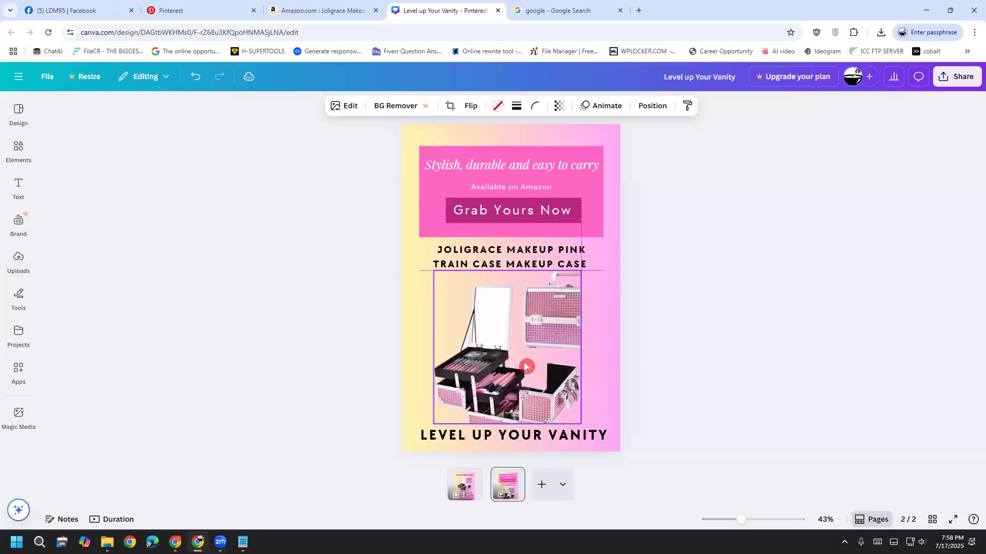
pyautogui.click(528, 445)
pyautogui.moveTo(528, 447); pyautogui.dragTo(528, 449)
pyautogui.click(636, 416)
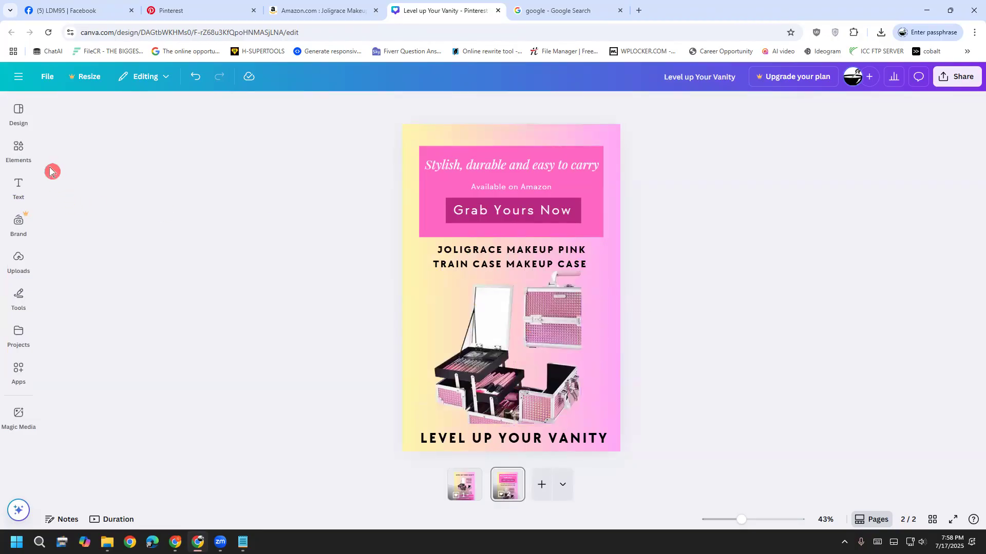
# Try adding a star shape to the second page.
pyautogui.click(21, 160)
pyautogui.click(72, 114)
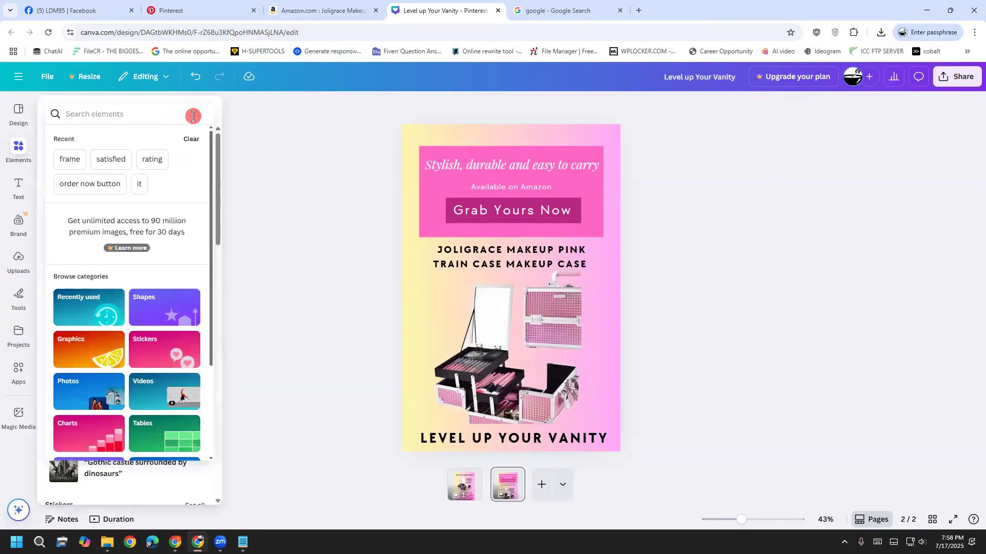
pyautogui.write('star')
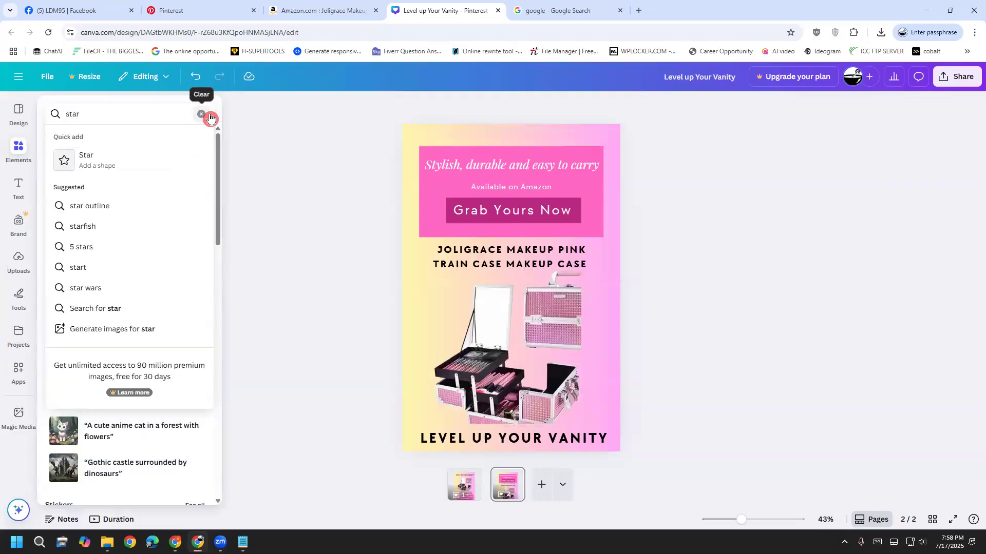
pyautogui.click(123, 159)
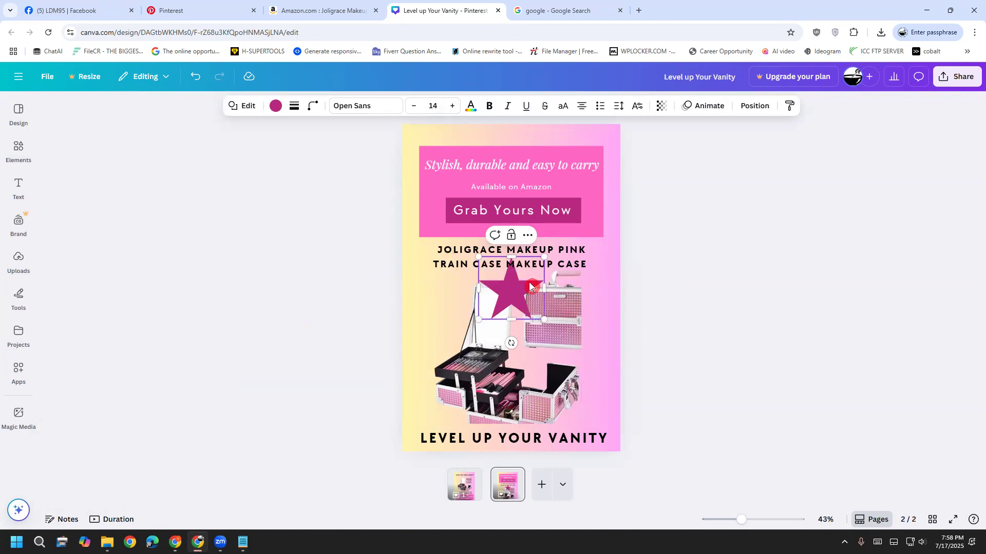
pyautogui.click(612, 281)
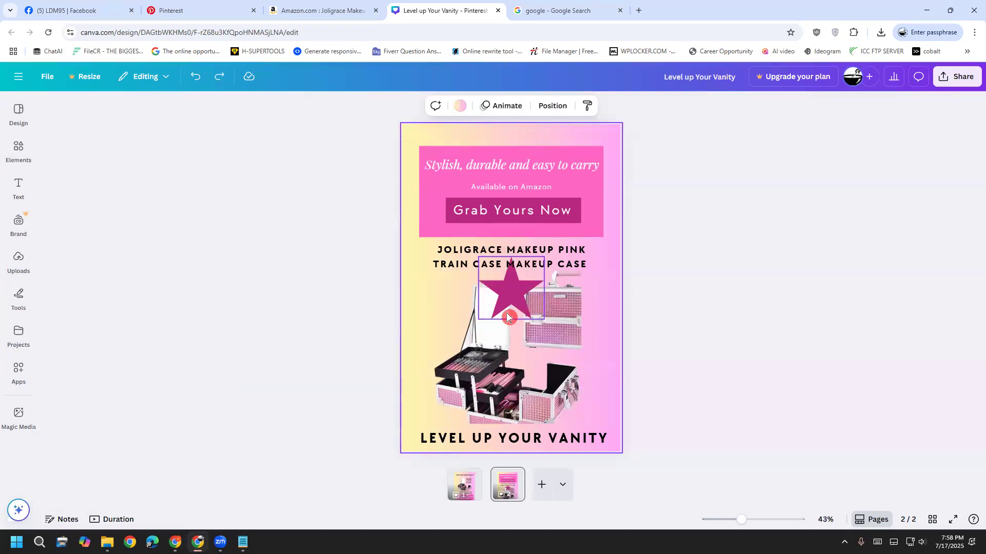
pyautogui.hotkey('ctrl', 'z')
# Search the elements for "star" and browse the graphics for a decoration that suits the pin.
pyautogui.click(19, 149)
pyautogui.click(116, 105)
pyautogui.write('star')
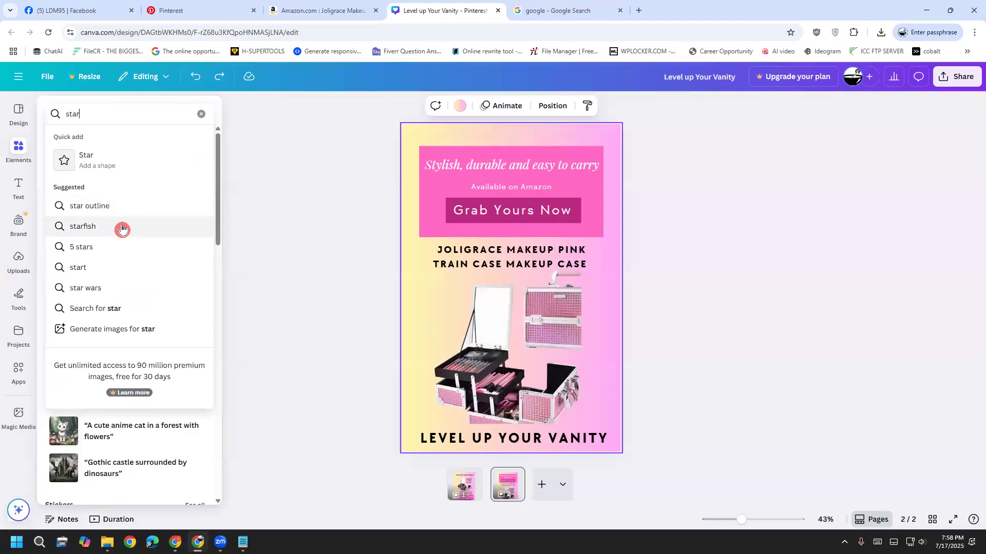
pyautogui.press('Return')
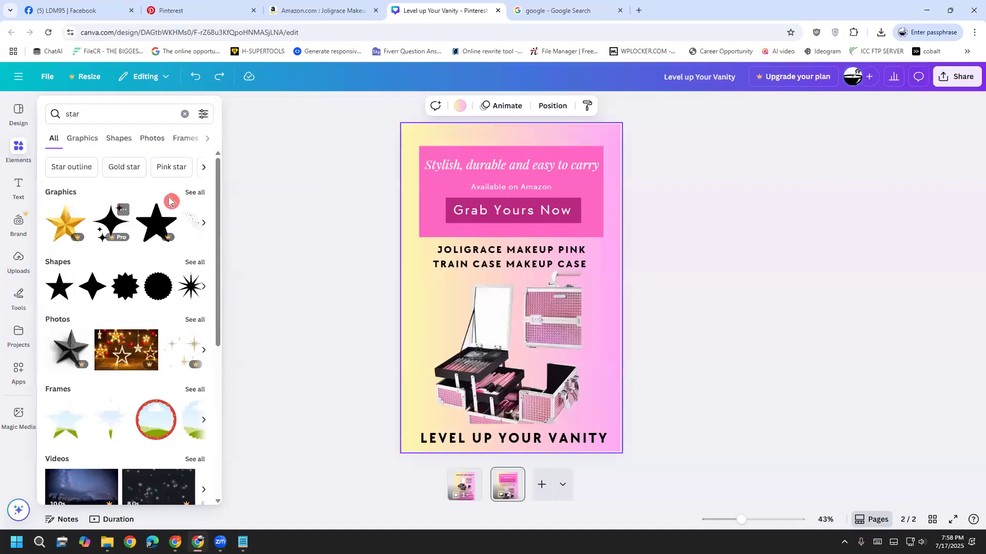
pyautogui.click(199, 194)
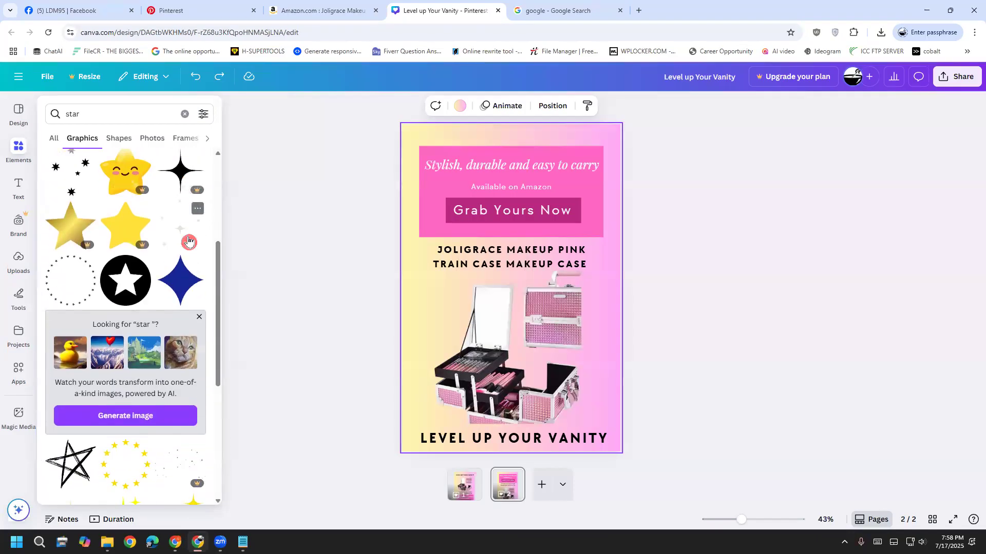
pyautogui.scroll(-3, 189, 243)
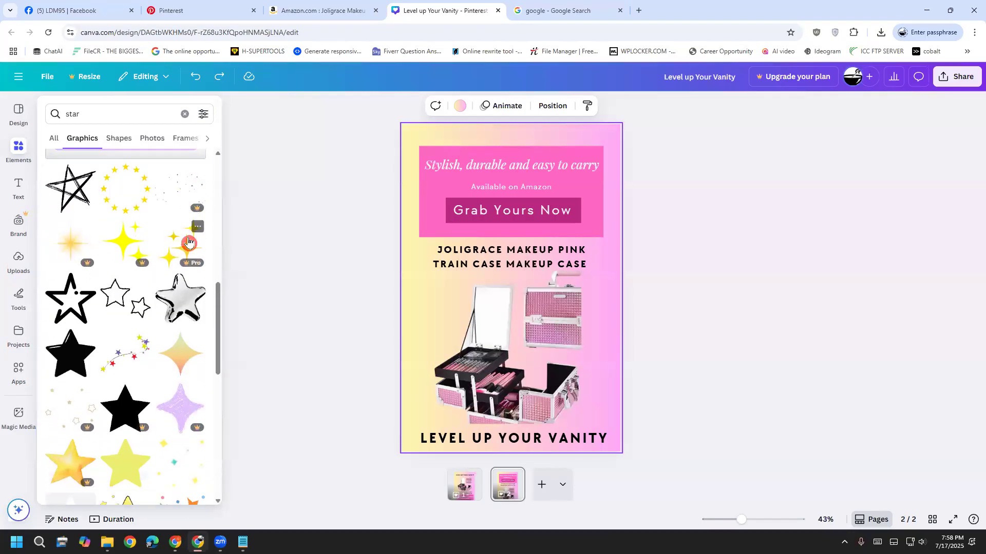
pyautogui.scroll(-5, 191, 331)
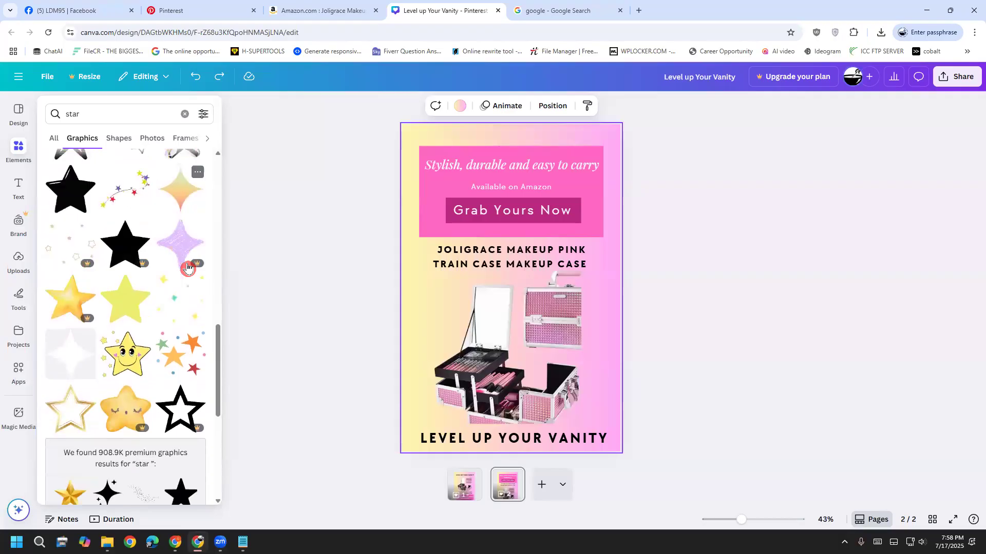
pyautogui.scroll(-10, 191, 331)
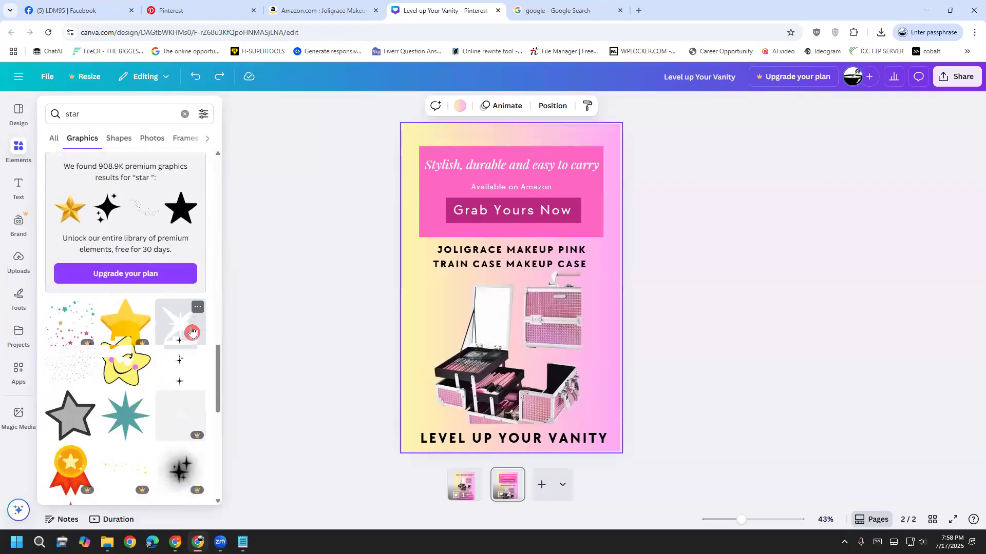
pyautogui.scroll(-2, 204, 365)
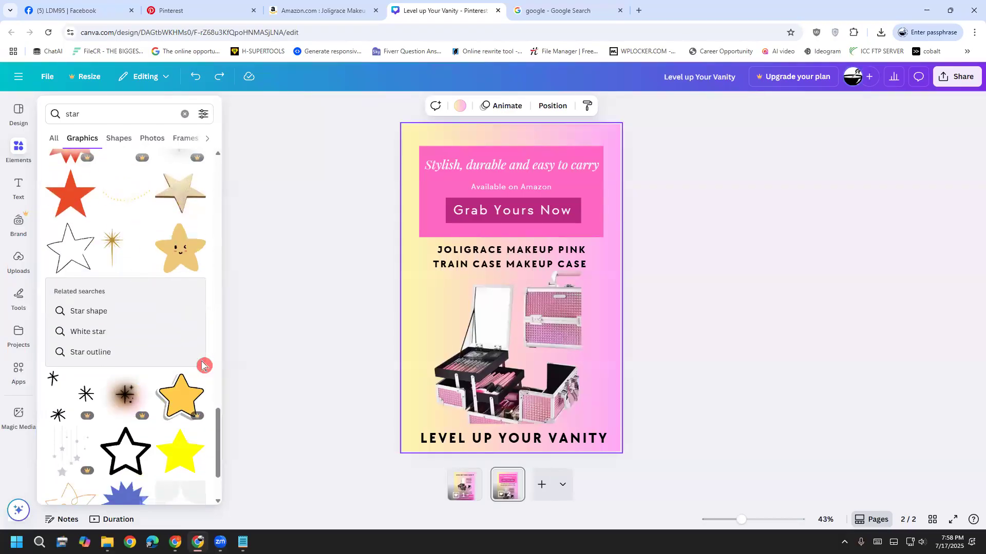
pyautogui.scroll(1, 204, 365)
pyautogui.scroll(-2, 202, 366)
pyautogui.scroll(-4, 202, 366)
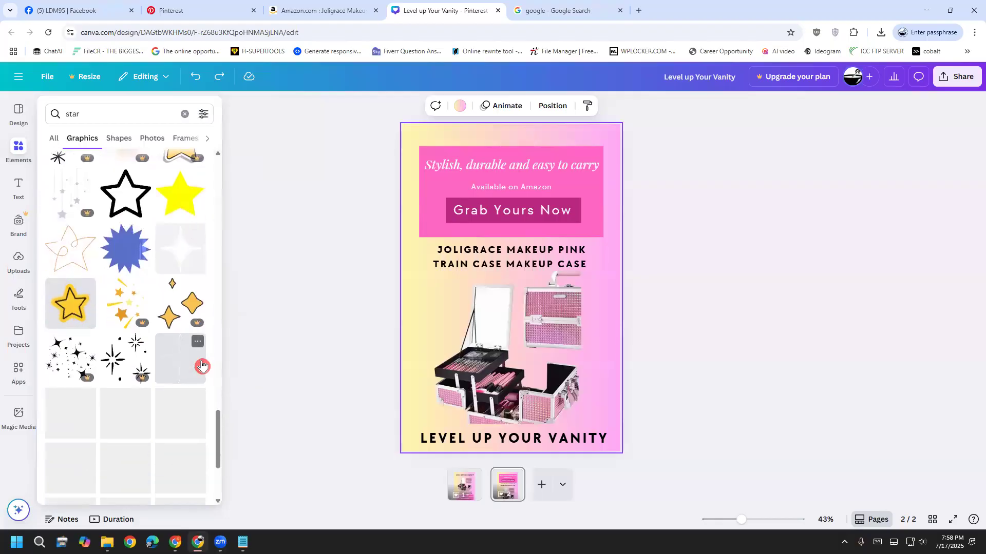
pyautogui.scroll(-3, 170, 334)
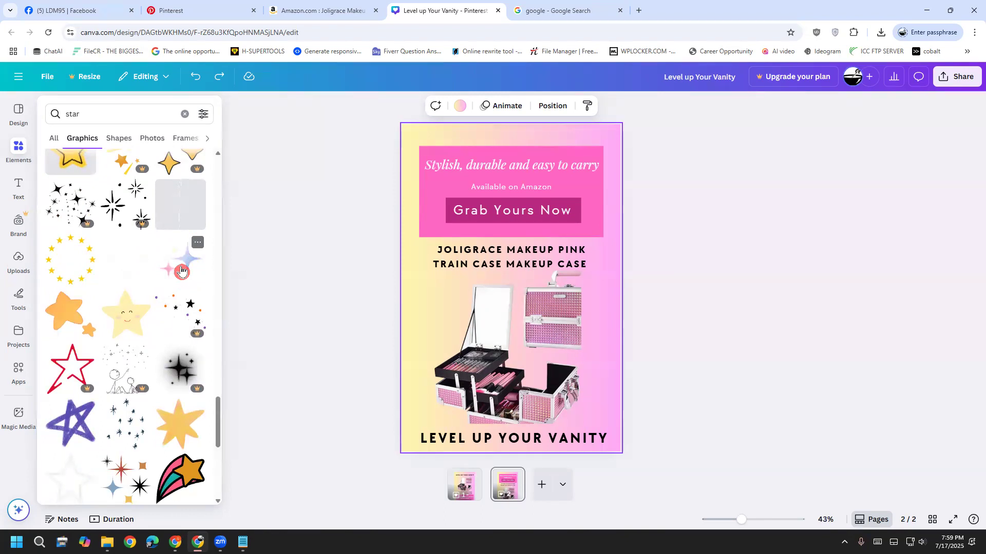
# Try placing the pastel blue and pink sparkle graphic beside the makeup case, and delete it.
pyautogui.click(181, 271)
pyautogui.moveTo(506, 319); pyautogui.dragTo(387, 314)
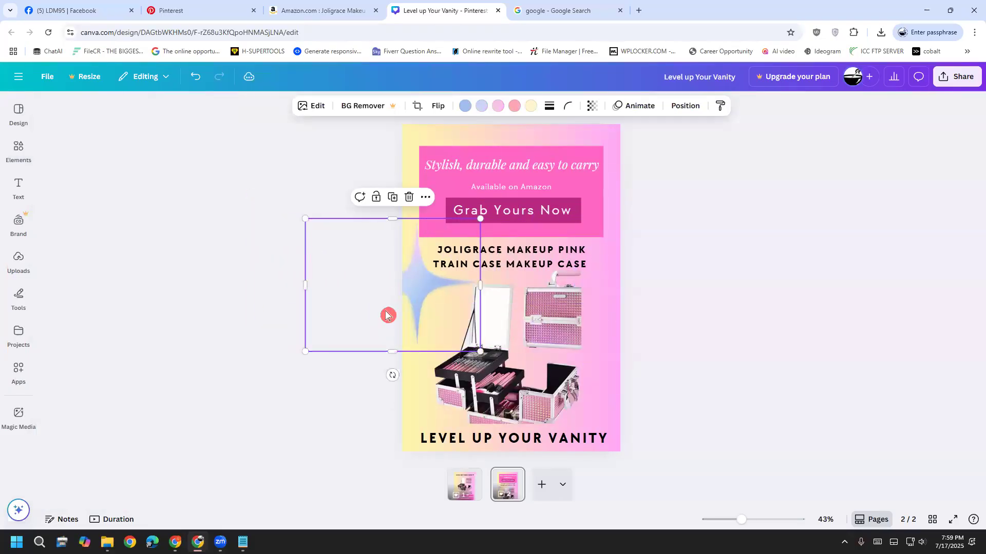
pyautogui.press('Delete')
# Add a graphic of three gold sparkles from the star results, shrink it and place it near the page's lower-left corner beside the makeup case.
pyautogui.click(30, 159)
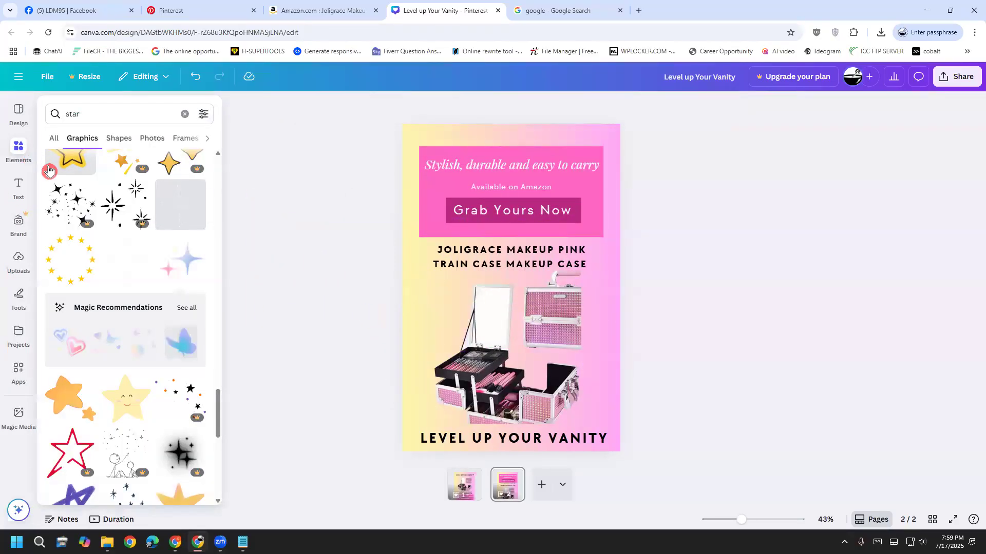
pyautogui.scroll(-5, 123, 302)
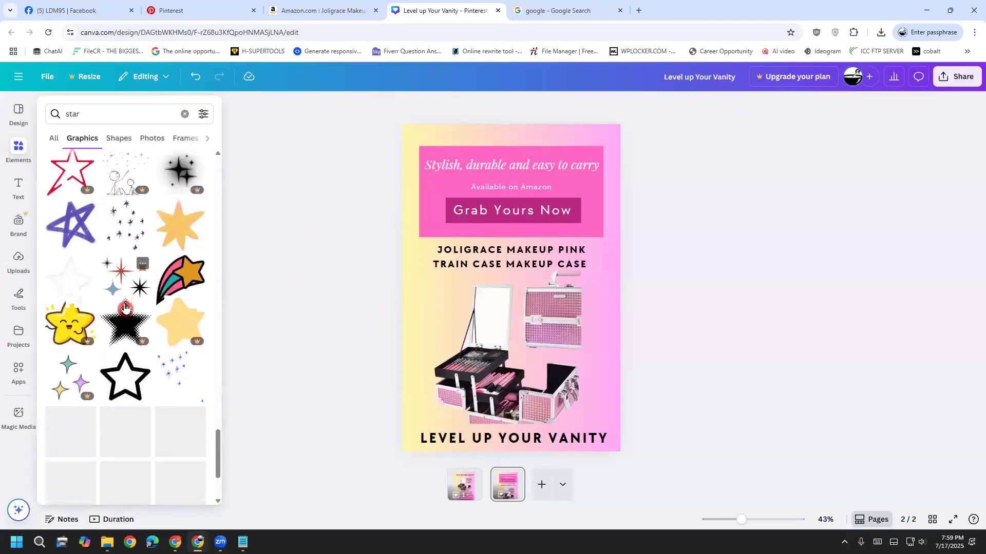
pyautogui.scroll(-3, 128, 310)
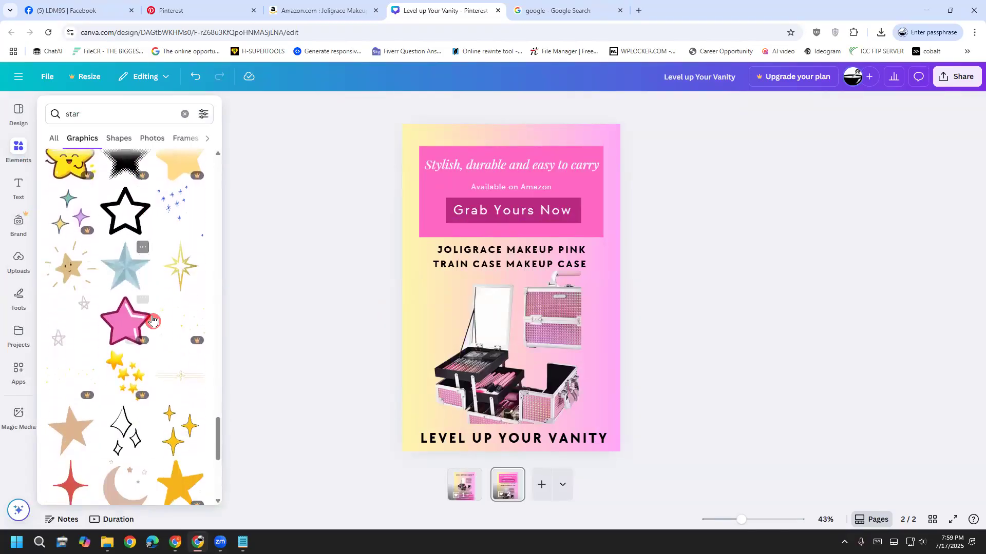
pyautogui.scroll(-3, 152, 321)
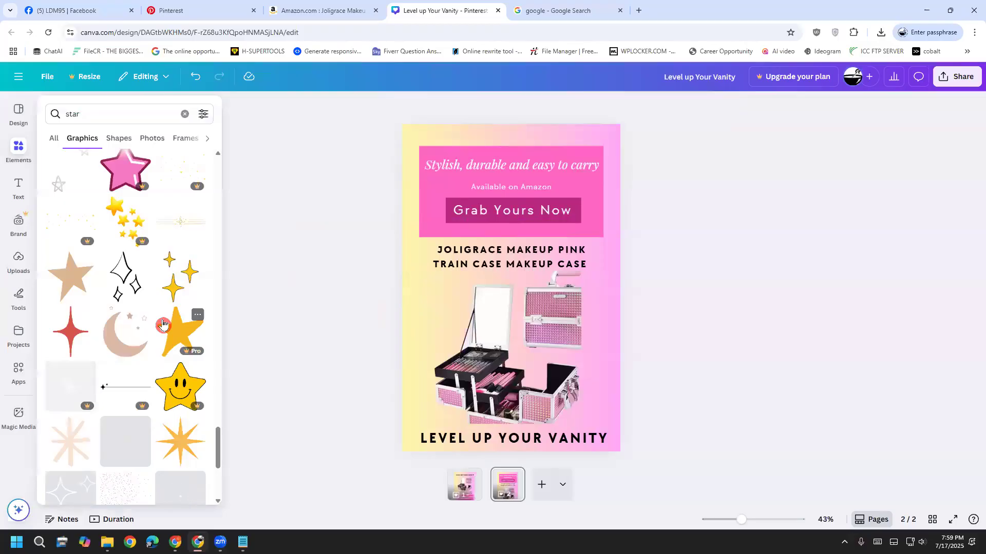
pyautogui.scroll(-6, 162, 324)
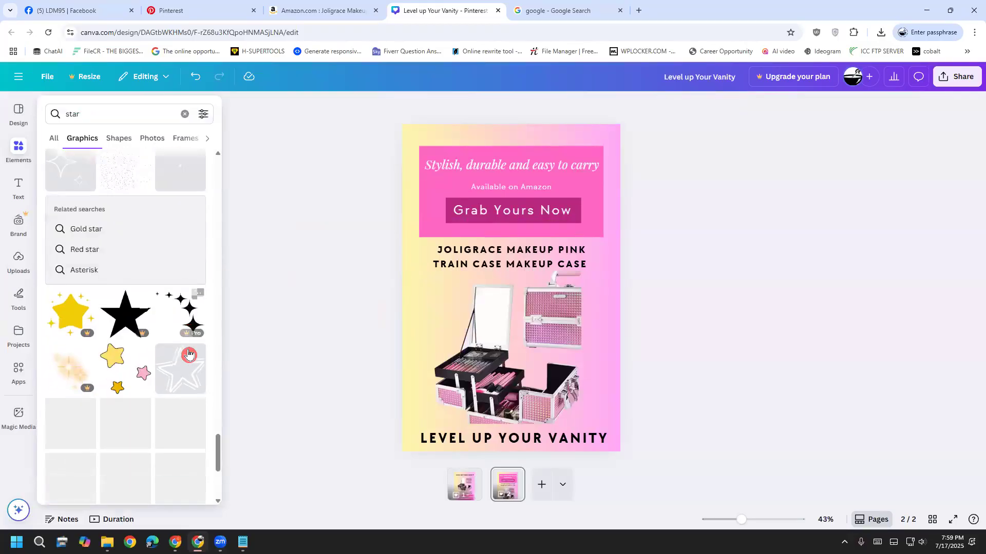
pyautogui.scroll(-2, 95, 387)
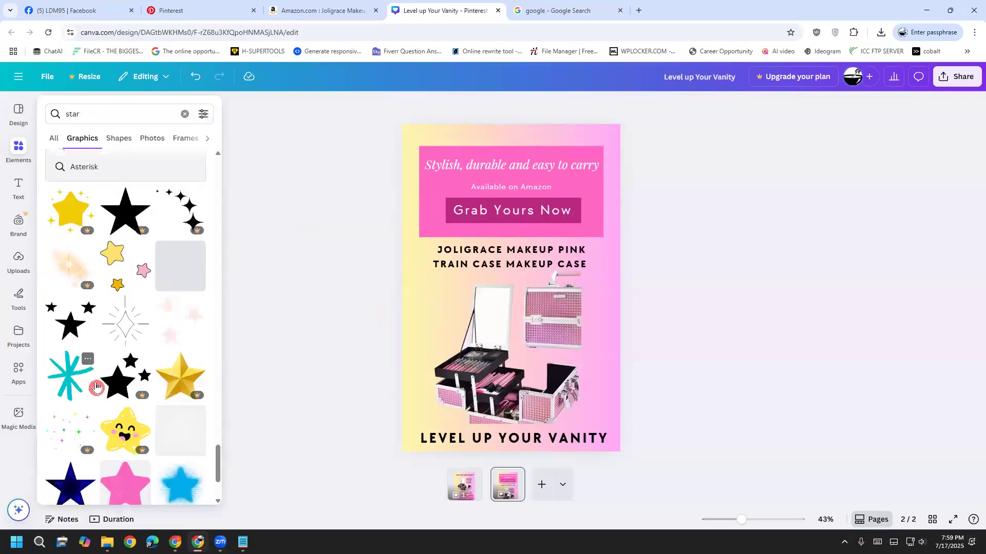
pyautogui.scroll(-3, 124, 378)
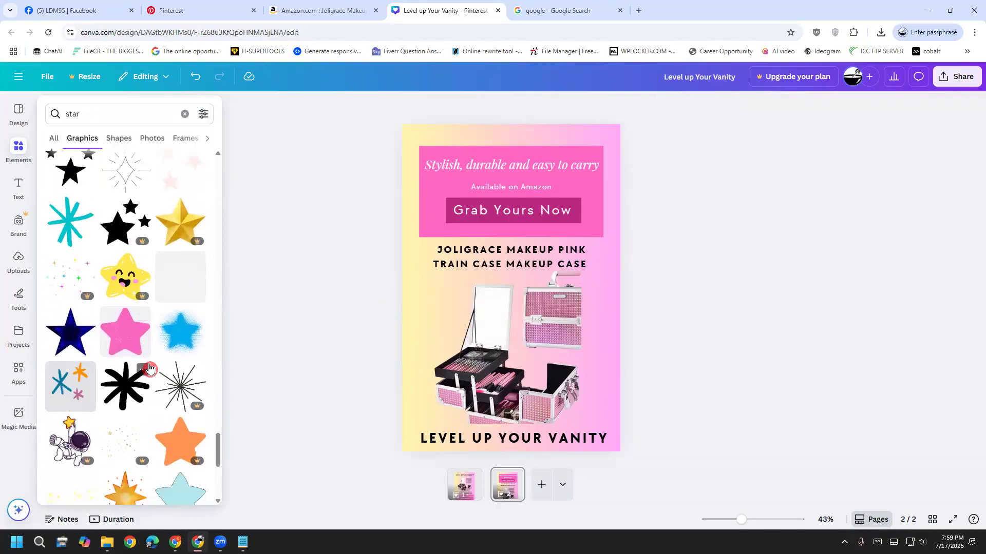
pyautogui.scroll(-4, 149, 369)
pyautogui.click(122, 346)
pyautogui.moveTo(491, 299); pyautogui.dragTo(425, 327)
pyautogui.moveTo(489, 257); pyautogui.dragTo(436, 398)
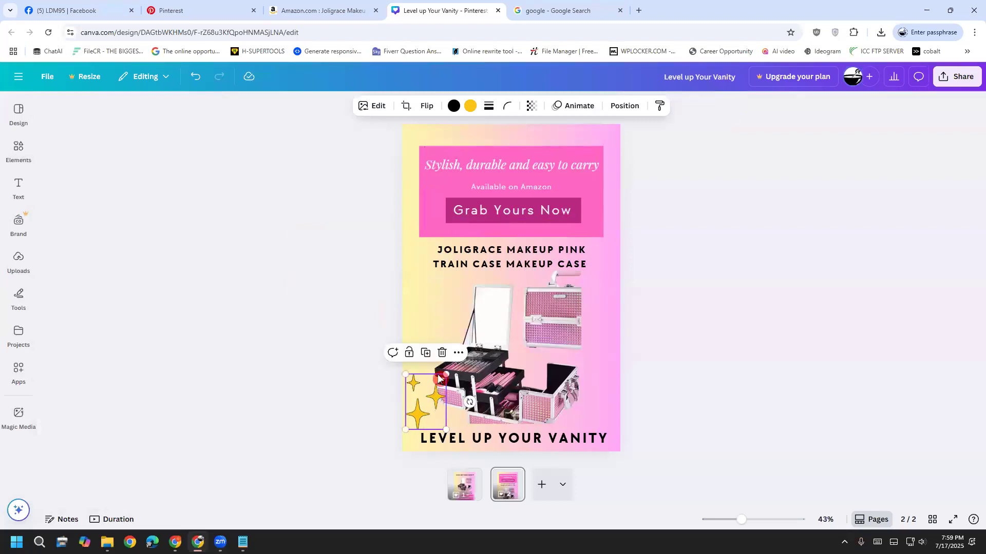
# Try a pink fill with a yellow outline on the three-sparkle graphic.
pyautogui.click(470, 106)
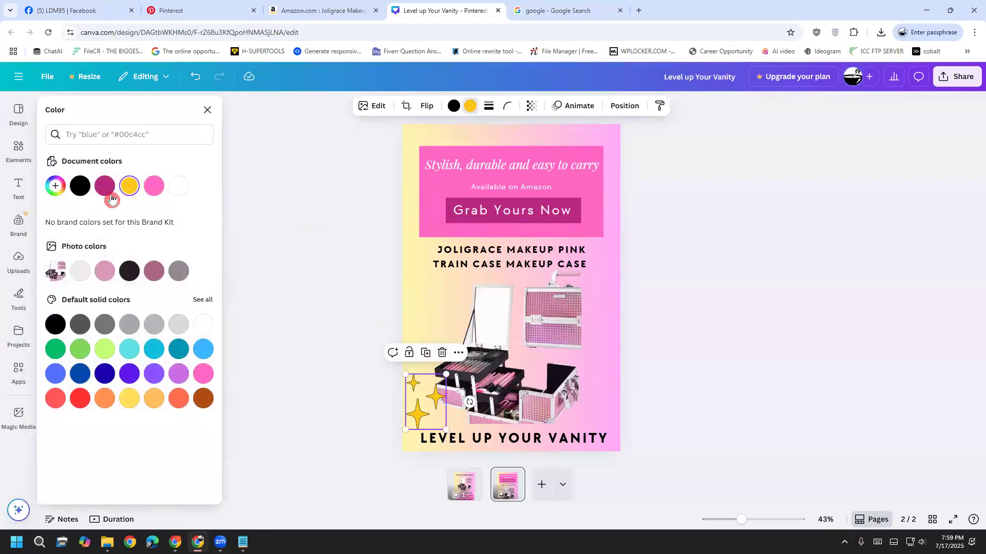
pyautogui.click(153, 187)
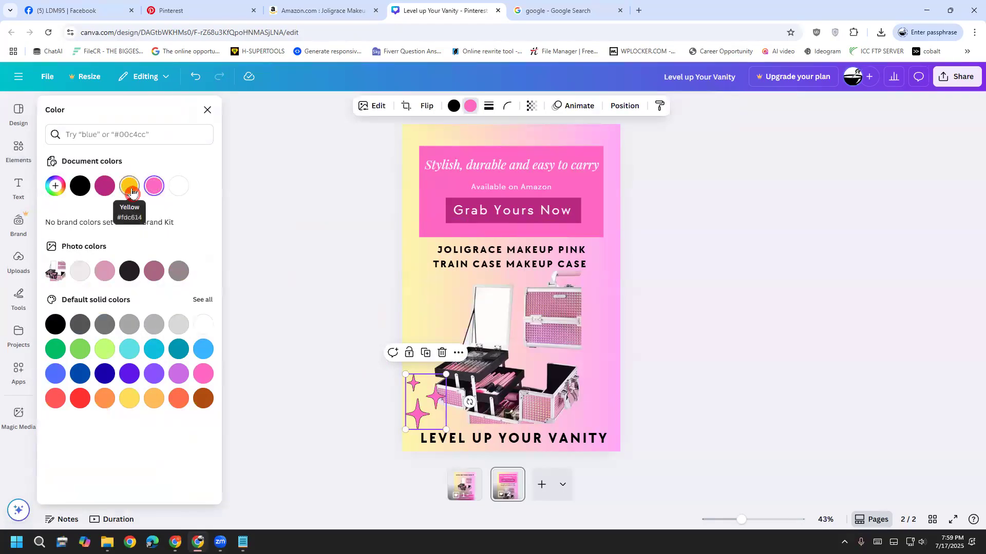
pyautogui.click(107, 194)
pyautogui.click(80, 188)
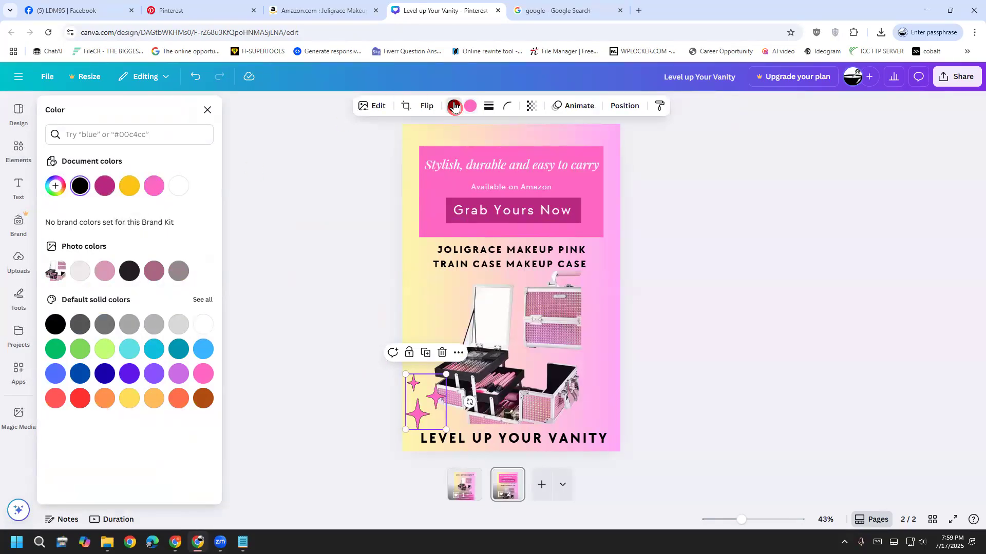
pyautogui.click(129, 200)
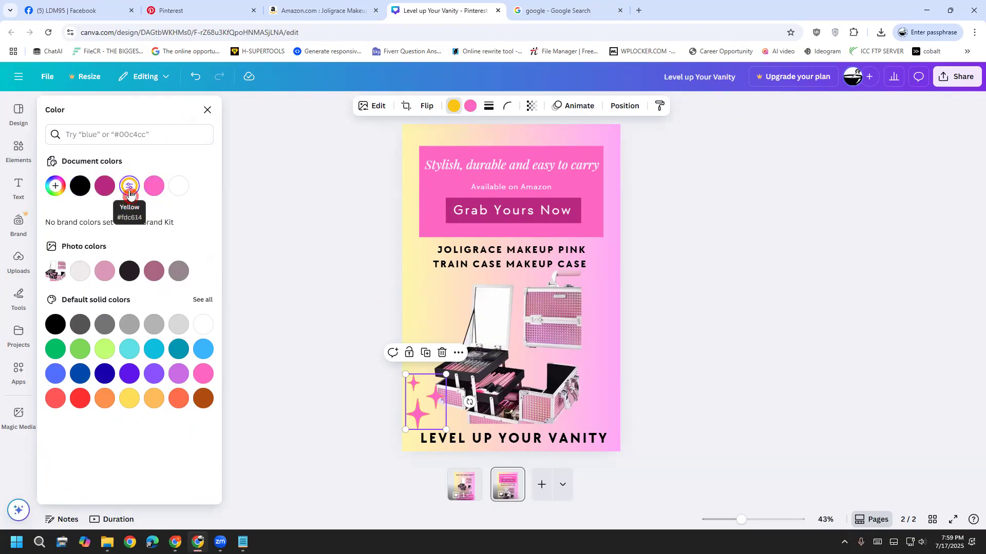
# Move the sparkle graphic down into the page's lower-left corner and shift the "LEVEL UP YOUR VANITY" heading up slightly.
pyautogui.moveTo(423, 412); pyautogui.dragTo(456, 435)
pyautogui.click(349, 428)
pyautogui.click(456, 442)
pyautogui.click(312, 424)
pyautogui.moveTo(526, 442); pyautogui.dragTo(519, 442)
pyautogui.click(726, 458)
# Recolor the sparkle graphic with a yellow (#fdc614) fill and a pink outline from the document colors.
pyautogui.click(429, 424)
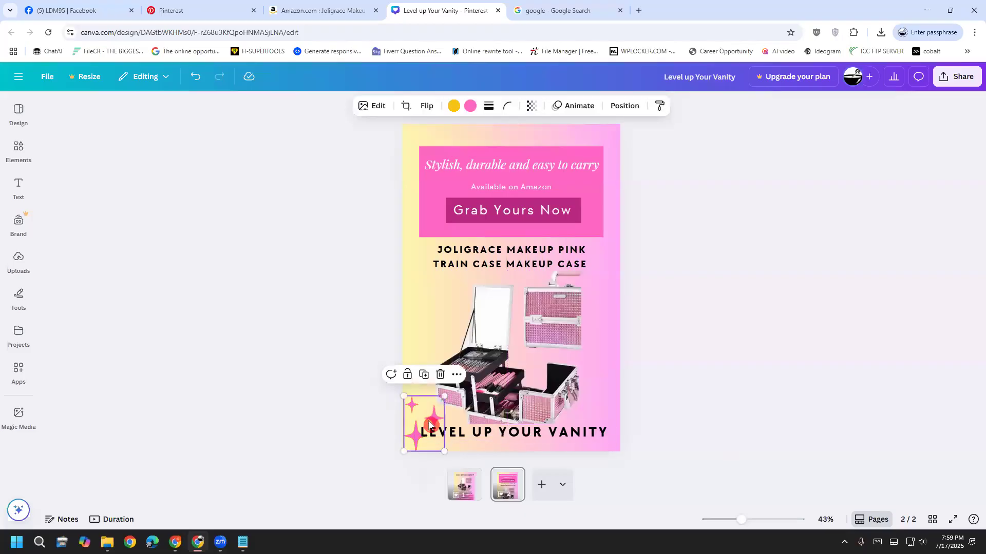
pyautogui.click(471, 106)
pyautogui.click(130, 187)
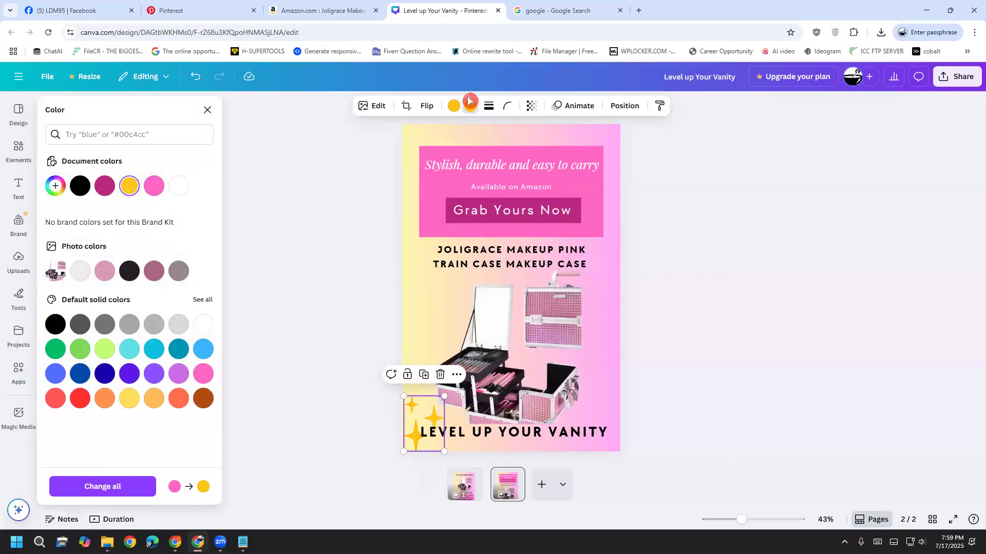
pyautogui.click(160, 198)
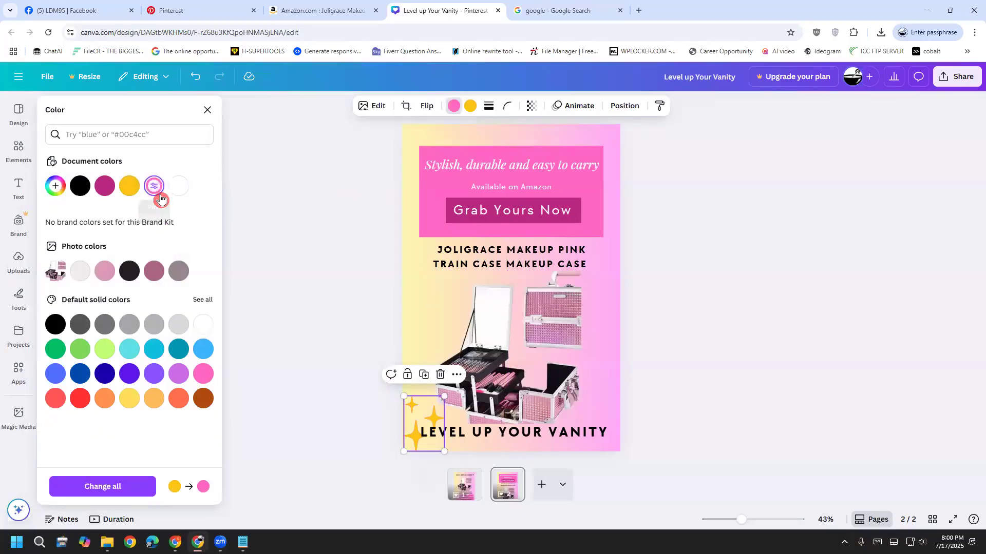
pyautogui.click(275, 224)
# Duplicate the sparkle graphic and place the copy in the page's lower-right corner at the end of the heading.
pyautogui.click(409, 396)
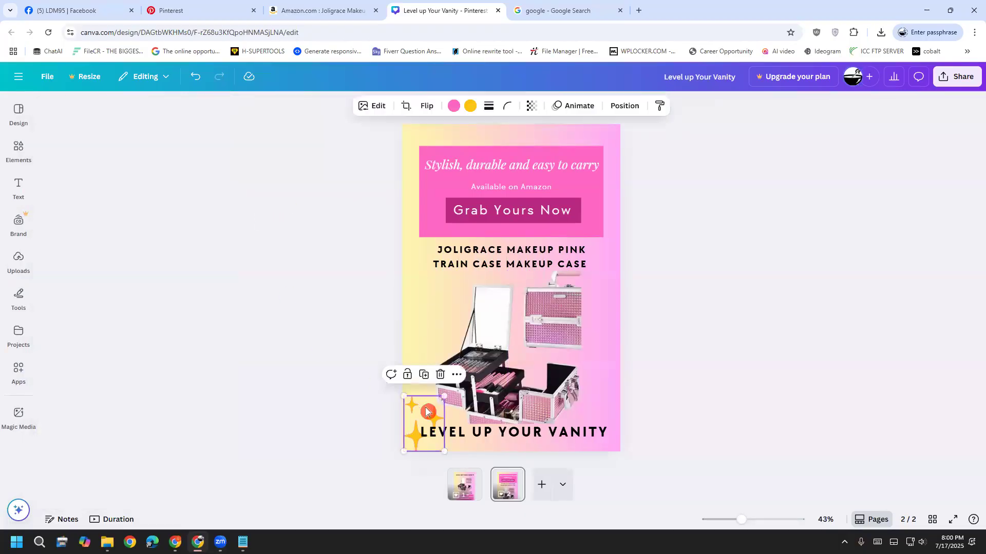
pyautogui.hotkey('ctrl', 'd')
pyautogui.moveTo(435, 426); pyautogui.dragTo(606, 429)
pyautogui.click(640, 426)
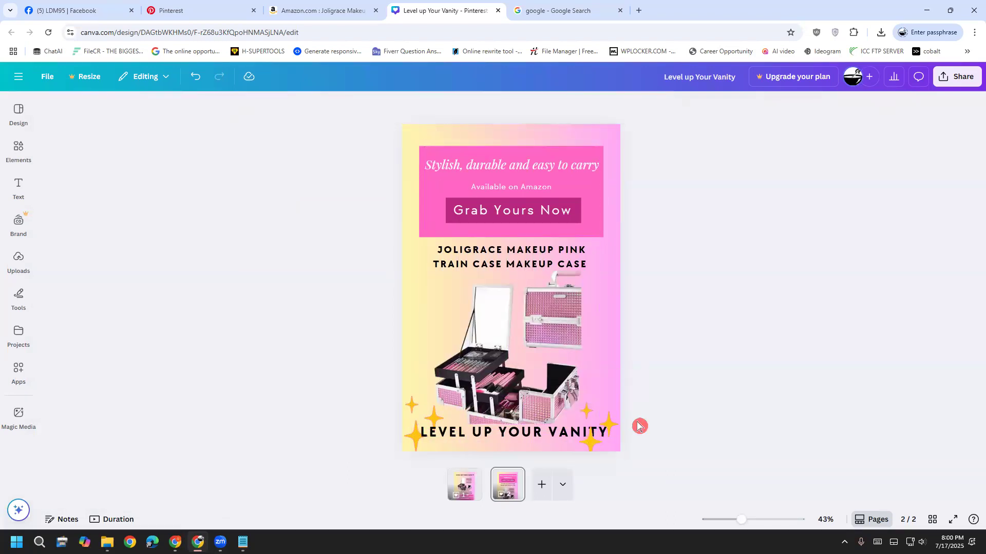
# Send the copied sparkle graphic backward and to the back of the layer order, behind the heading text.
pyautogui.click(608, 426)
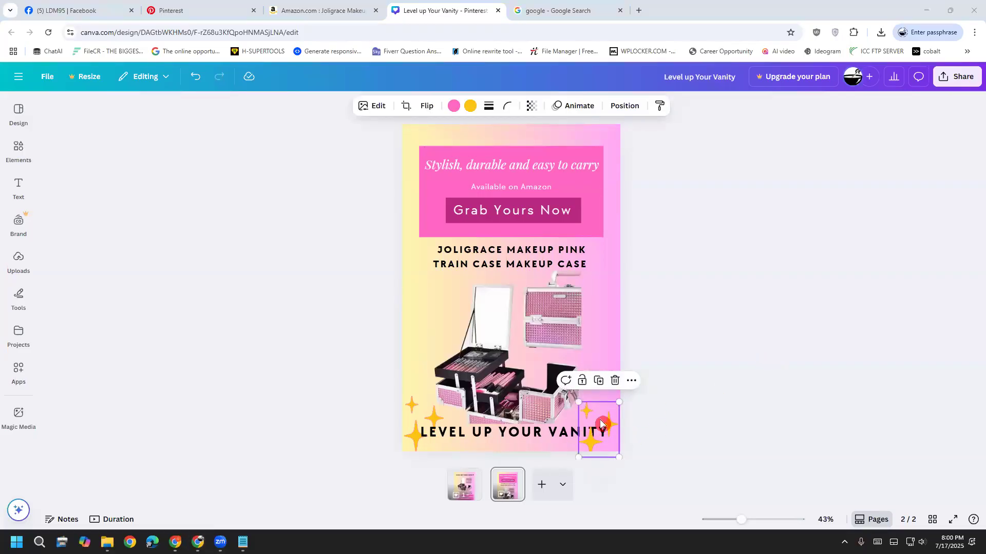
pyautogui.rightClick(596, 424)
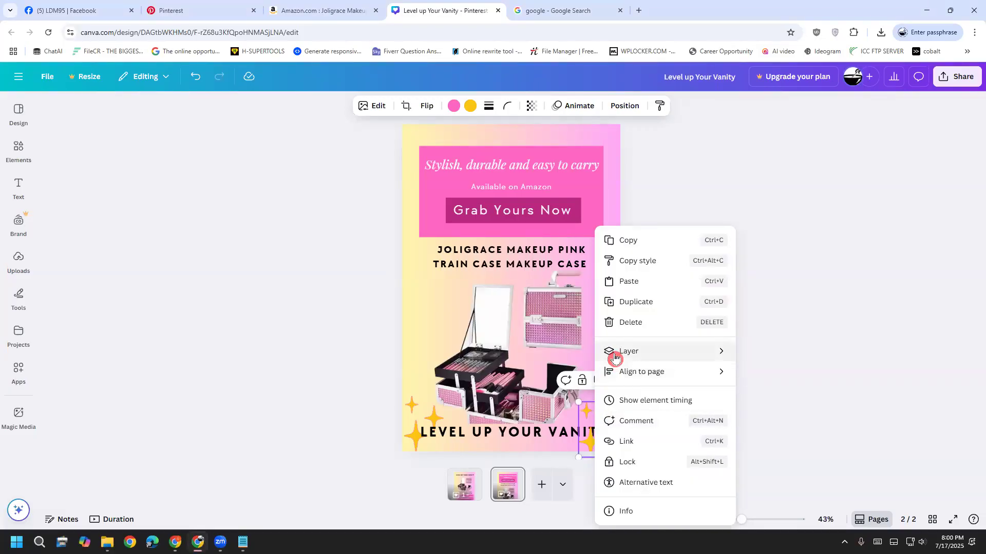
pyautogui.moveTo(619, 352)
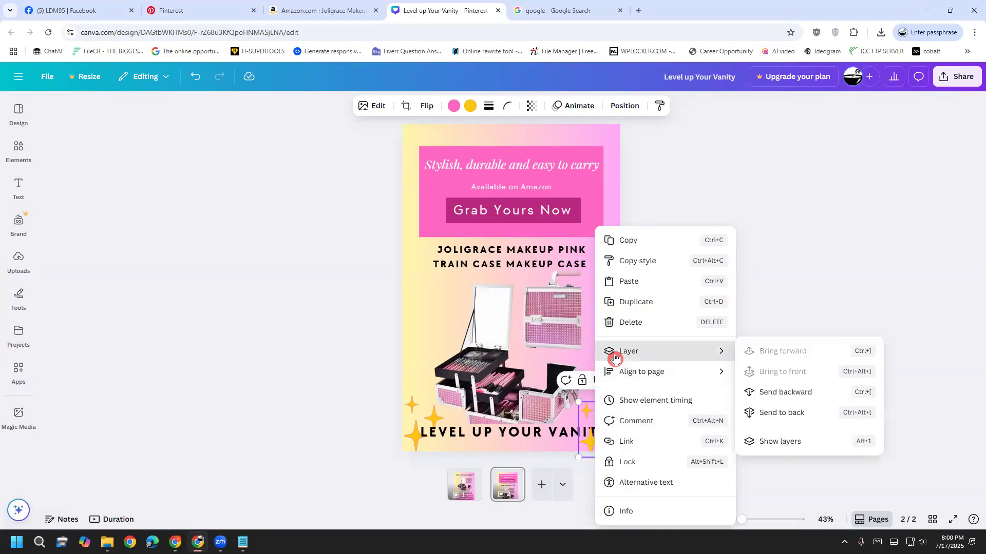
pyautogui.click(776, 396)
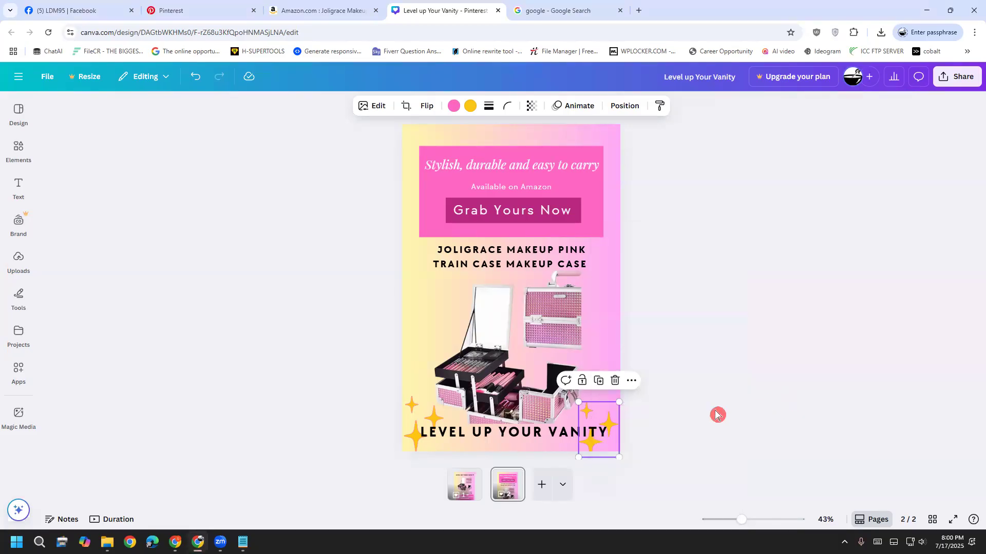
pyautogui.rightClick(586, 417)
pyautogui.moveTo(636, 357)
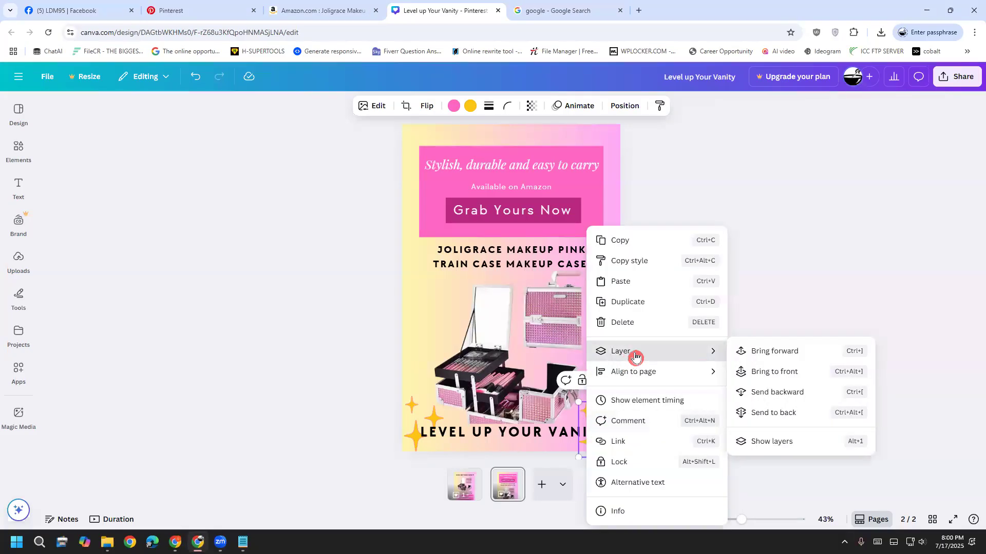
pyautogui.click(791, 414)
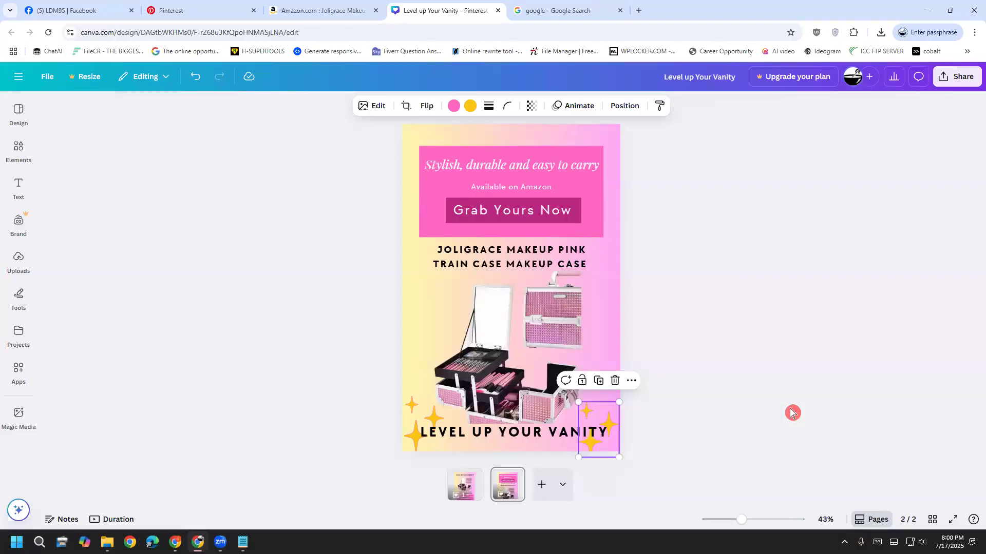
pyautogui.click(651, 444)
# Check the layer ordering options of the "LEVEL UP YOUR VANITY" heading and nudge the copied sparkles slightly toward the page edge.
pyautogui.click(568, 441)
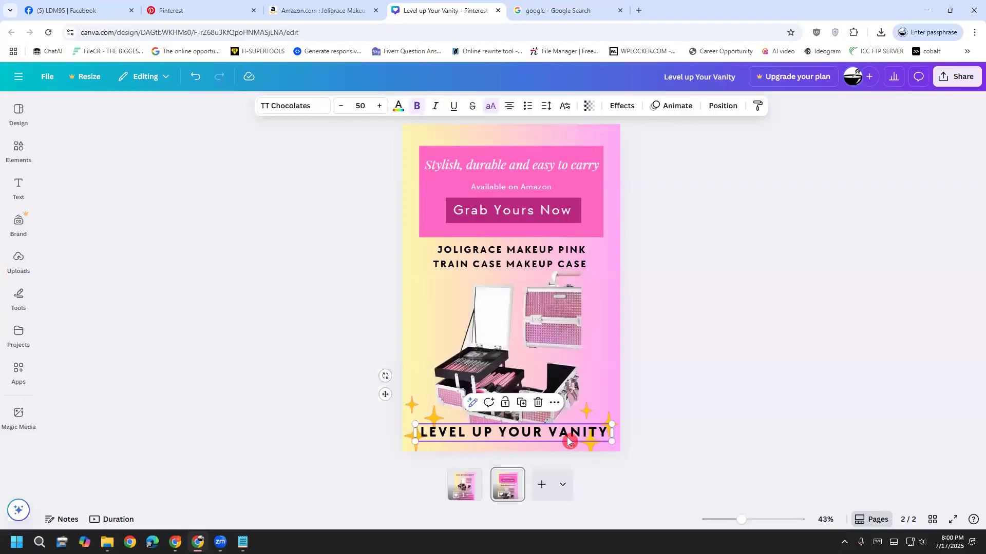
pyautogui.rightClick(504, 439)
pyautogui.moveTo(535, 351)
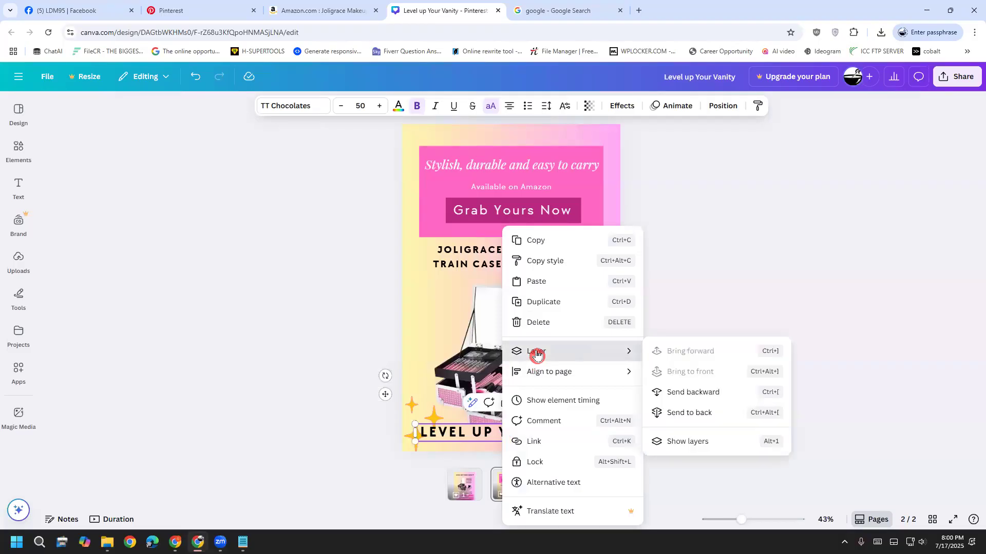
pyautogui.click(700, 414)
pyautogui.click(729, 403)
pyautogui.click(617, 444)
pyautogui.moveTo(617, 443)
pyautogui.mouseDown()
pyautogui.moveTo(618, 407)
pyautogui.moveTo(620, 441)
pyautogui.mouseUp()
pyautogui.click(501, 433)
pyautogui.rightClick(503, 432)
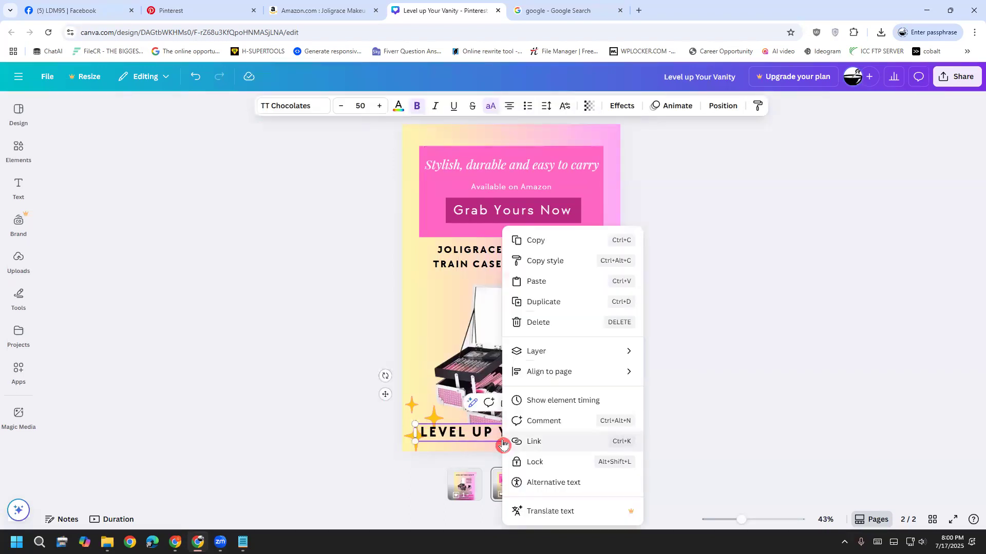
pyautogui.moveTo(558, 357)
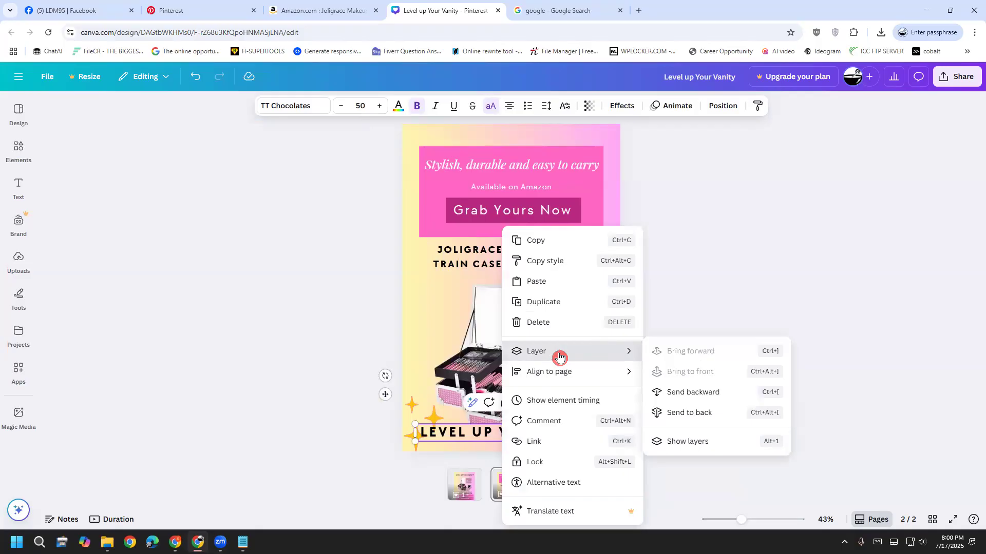
pyautogui.click(730, 284)
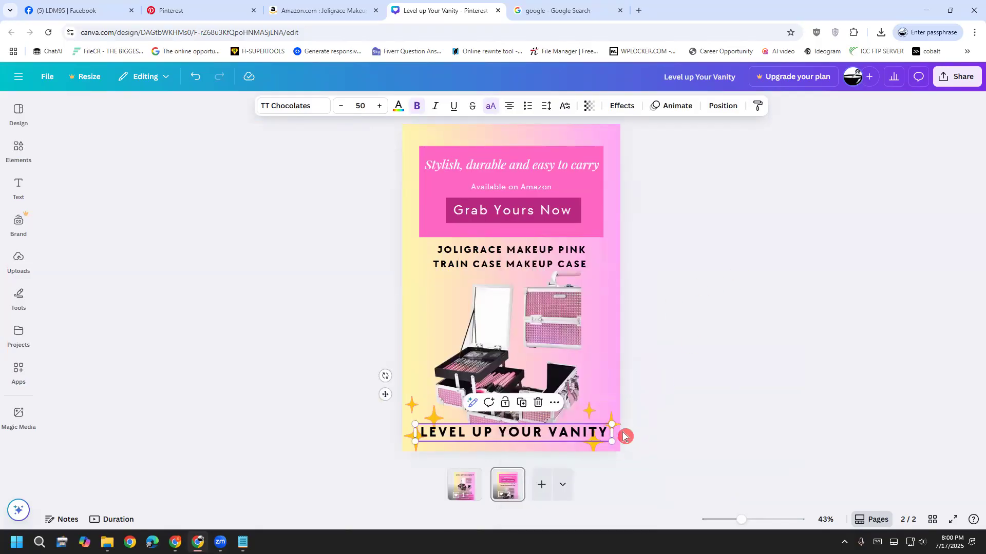
# Enlarge the copied sparkles and lower them over the page's lower-right corner, and enlarge the lower-left sparkles slightly out to the page edge.
pyautogui.click(595, 418)
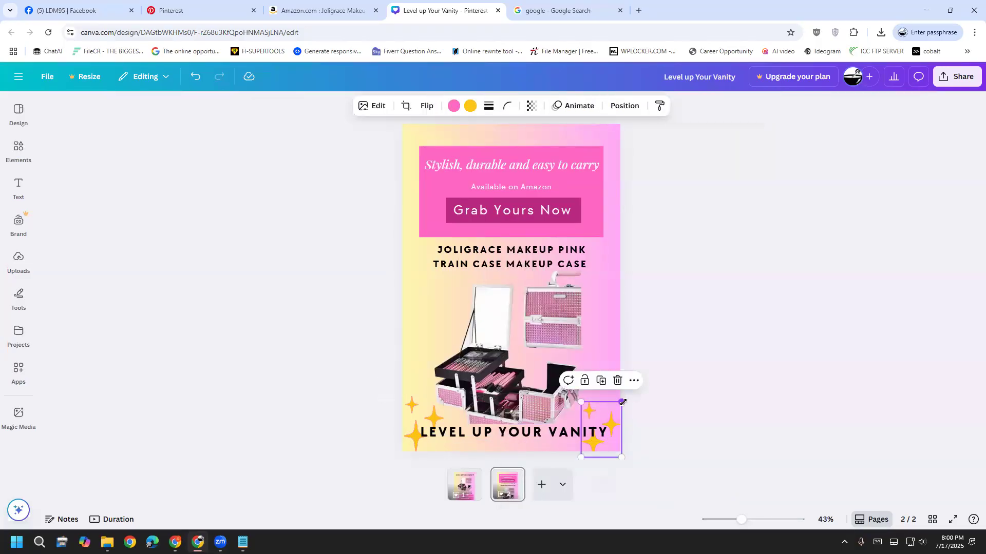
pyautogui.moveTo(623, 403); pyautogui.dragTo(632, 390)
pyautogui.moveTo(618, 424); pyautogui.dragTo(615, 441)
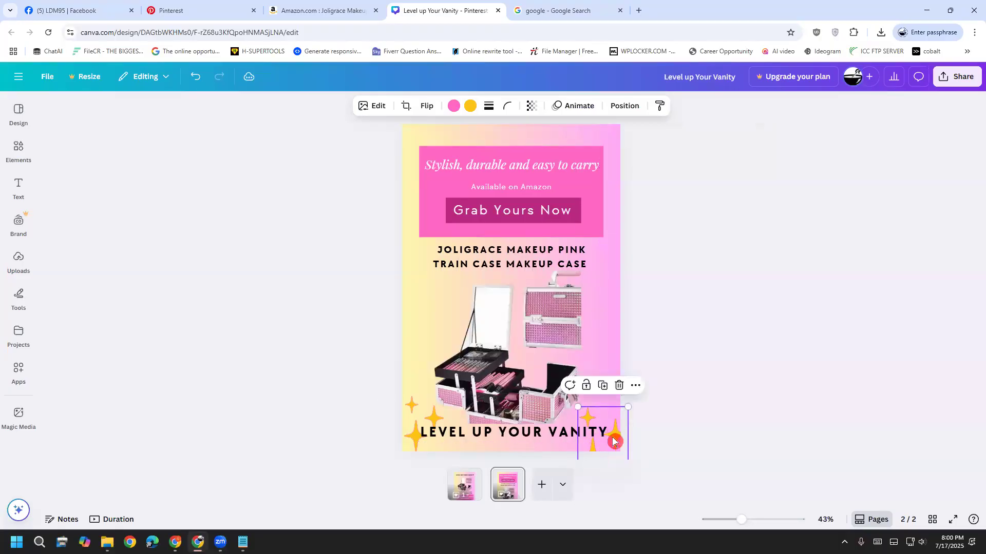
pyautogui.click(635, 425)
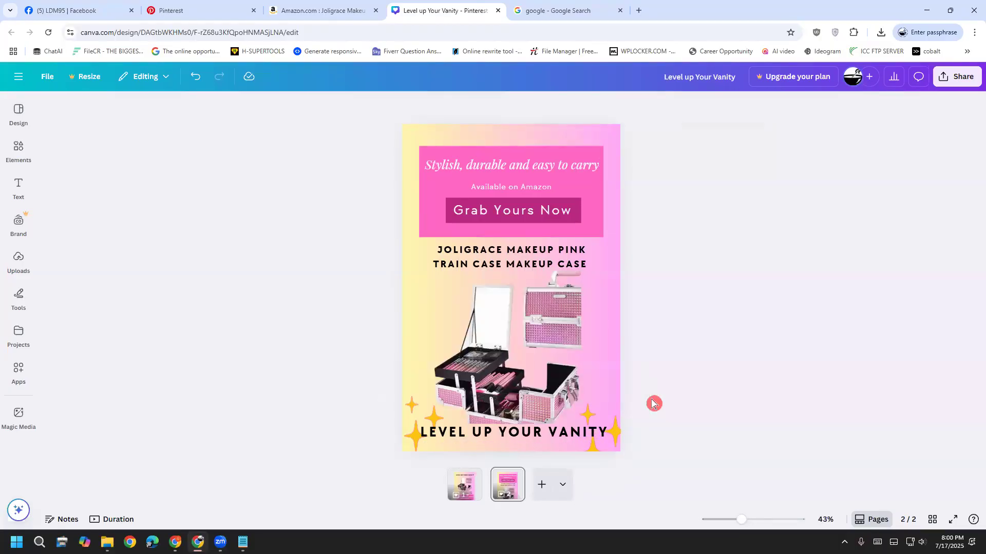
pyautogui.click(419, 443)
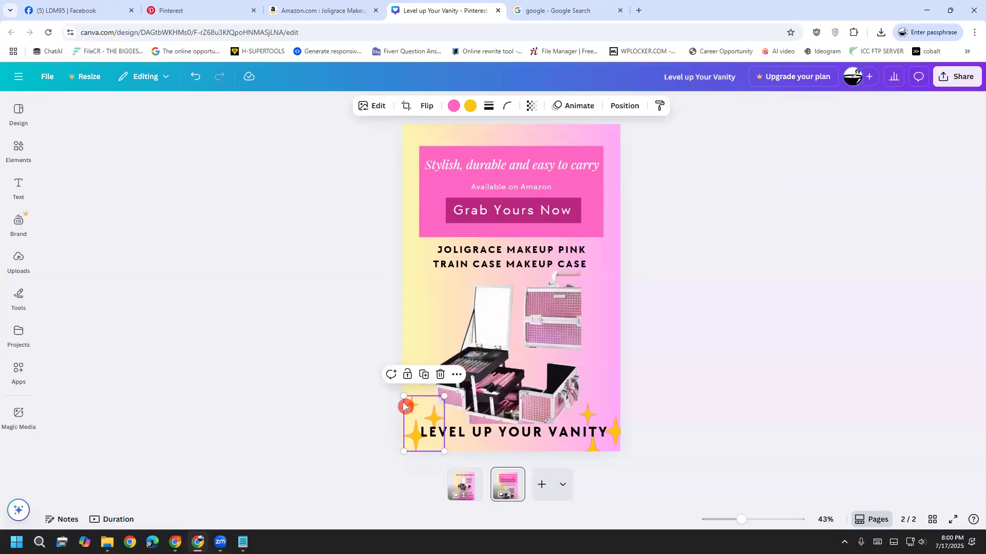
pyautogui.moveTo(404, 397); pyautogui.dragTo(402, 394)
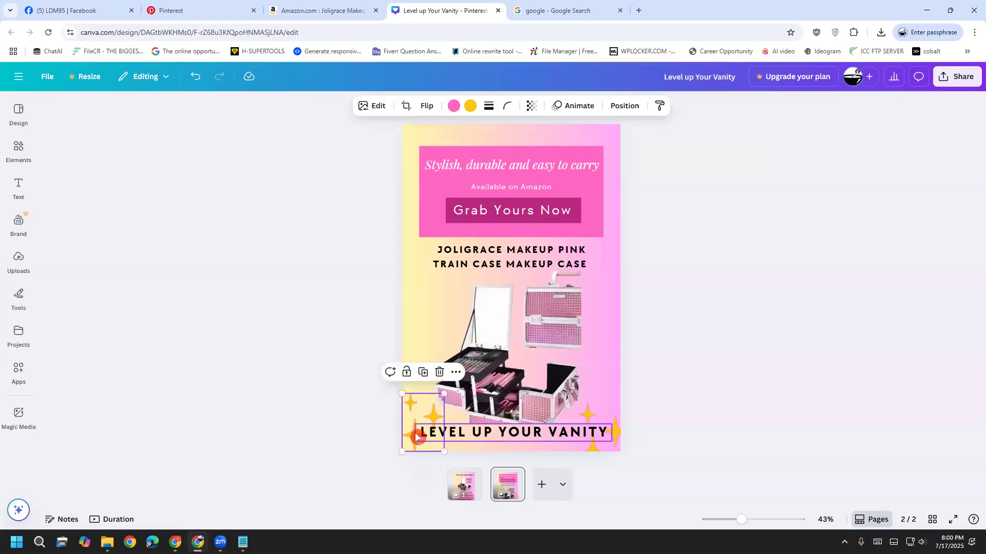
pyautogui.click(358, 453)
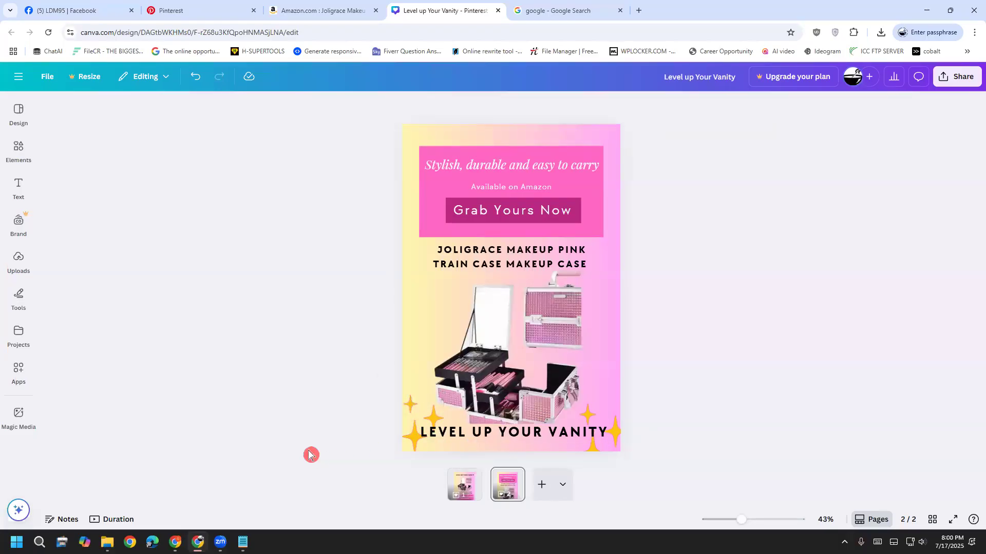
# Adjust the makeup case photo's position slightly between the product title and the "LEVEL UP YOUR VANITY" heading.
pyautogui.moveTo(480, 398); pyautogui.dragTo(480, 394)
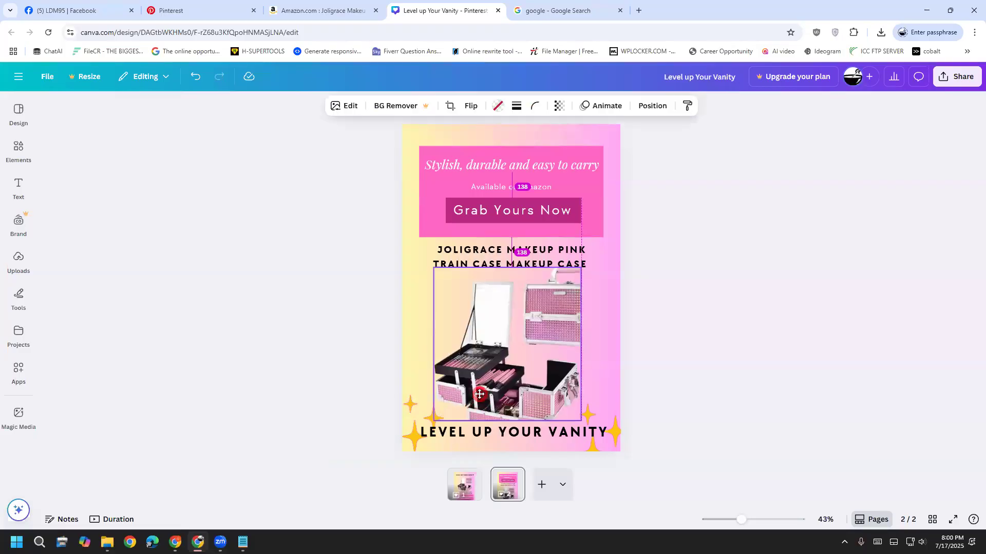
pyautogui.click(636, 387)
pyautogui.moveTo(576, 332); pyautogui.dragTo(577, 330)
pyautogui.click(643, 323)
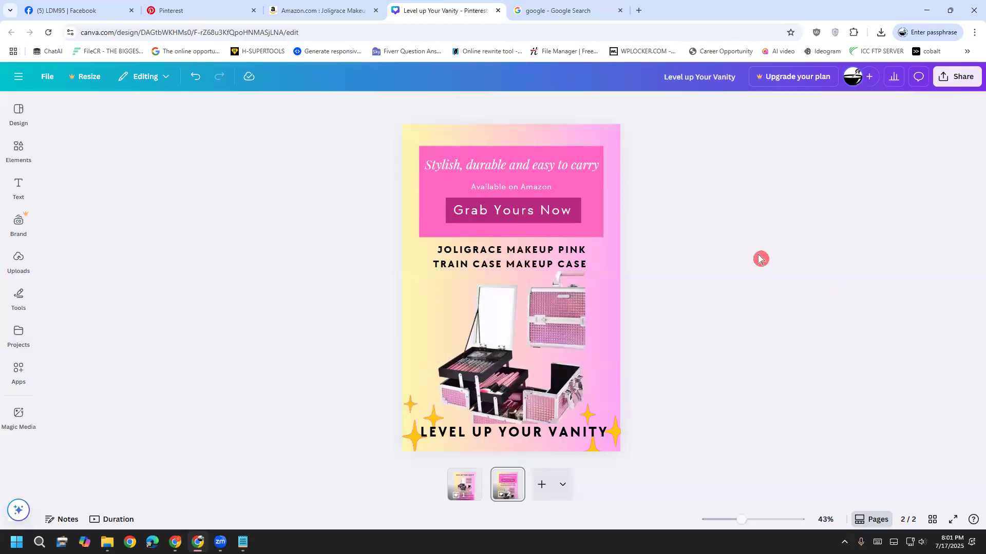
pyautogui.click(559, 339)
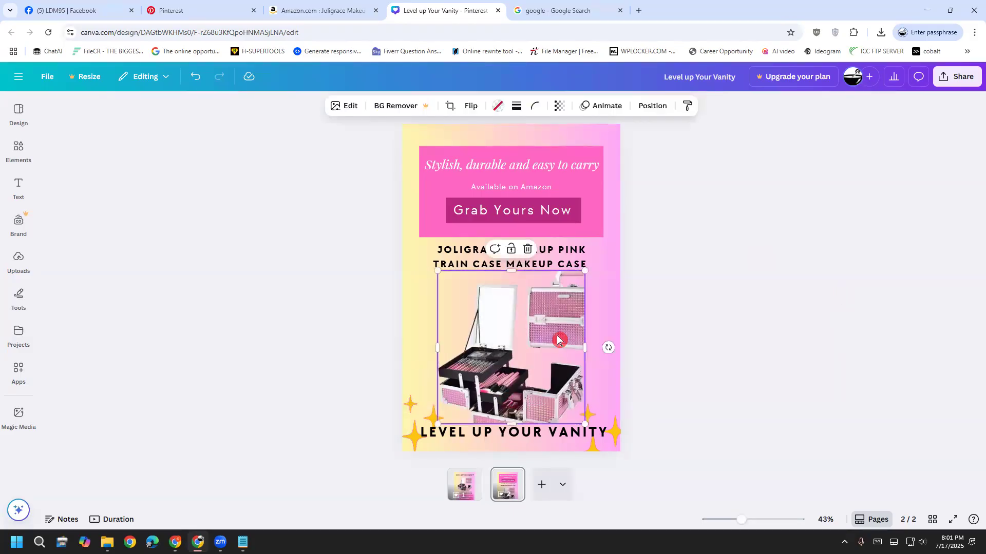
pyautogui.click(658, 340)
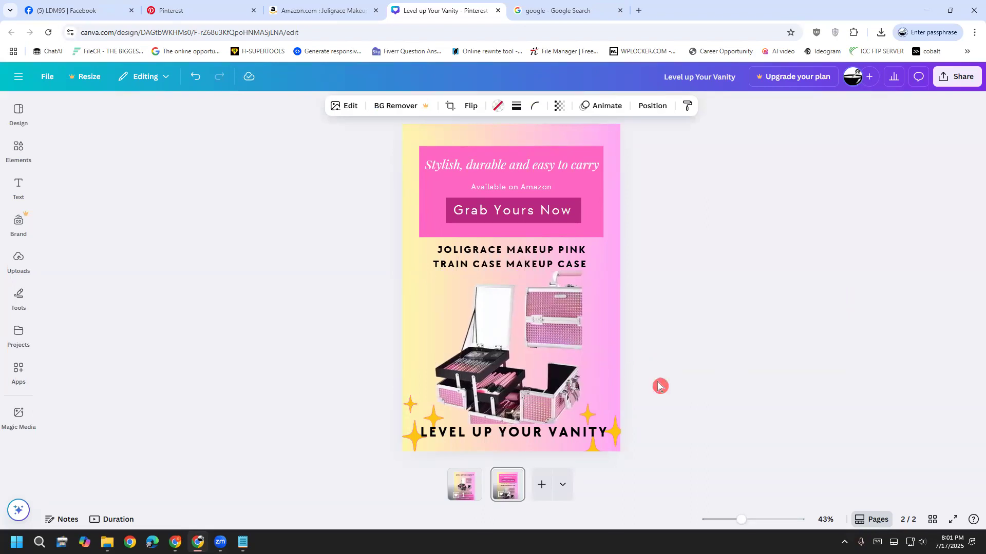
# Compare the original layout on the first page with the rearranged layout on the second page.
pyautogui.click(463, 485)
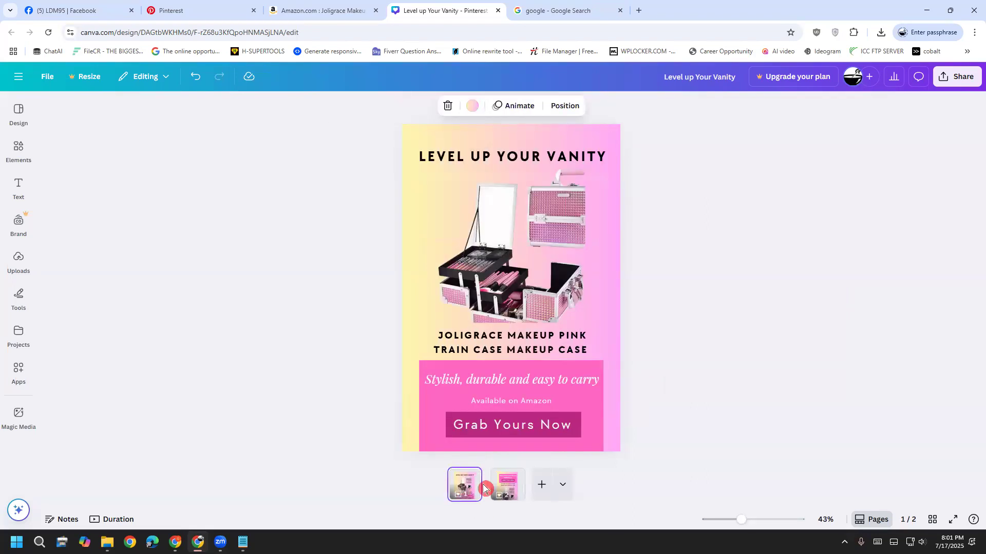
pyautogui.click(499, 493)
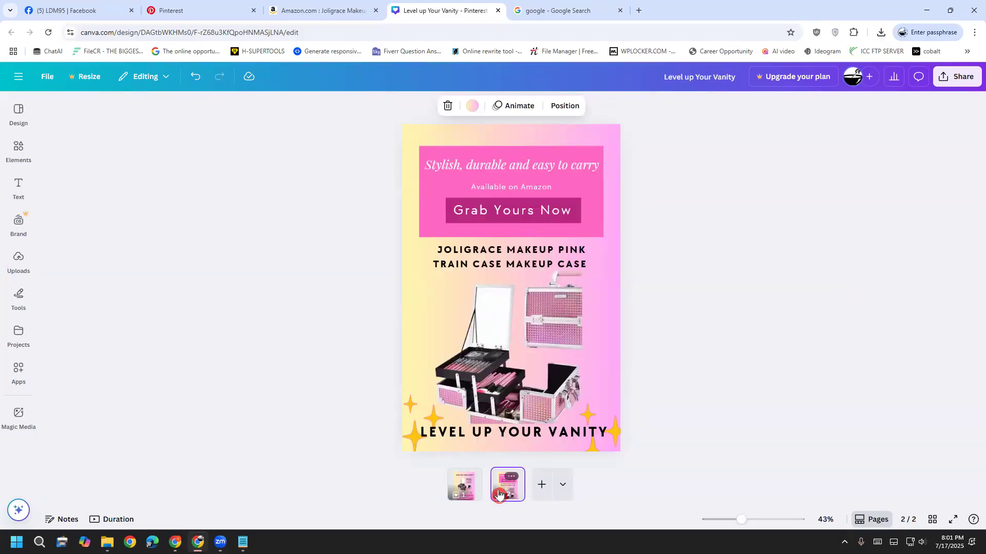
pyautogui.click(452, 498)
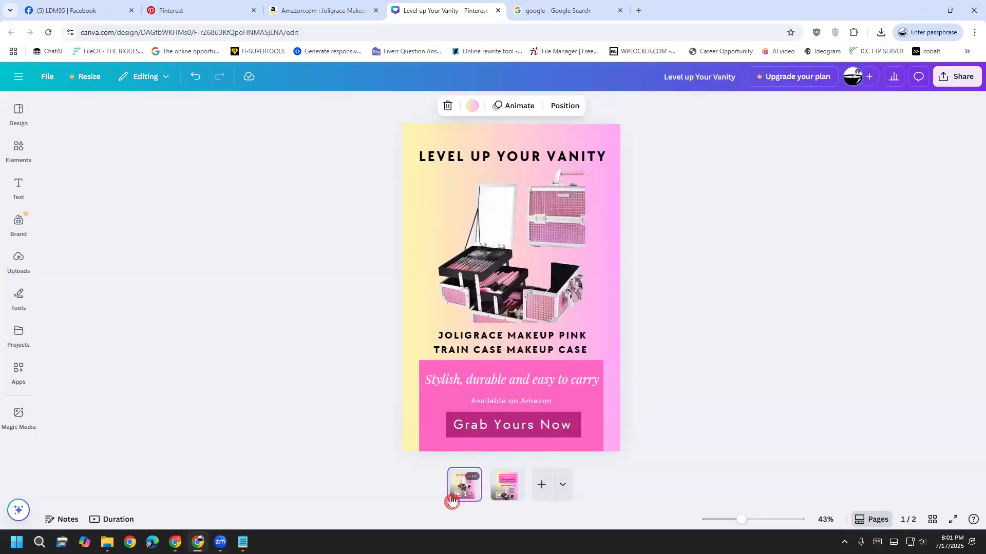
pyautogui.click(504, 496)
# Shrink the lower-left sparkles and set them against the page edge, and nudge the lower-right sparkles slightly outward from the heading.
pyautogui.click(408, 437)
pyautogui.click(409, 447)
pyautogui.moveTo(445, 396); pyautogui.dragTo(424, 426)
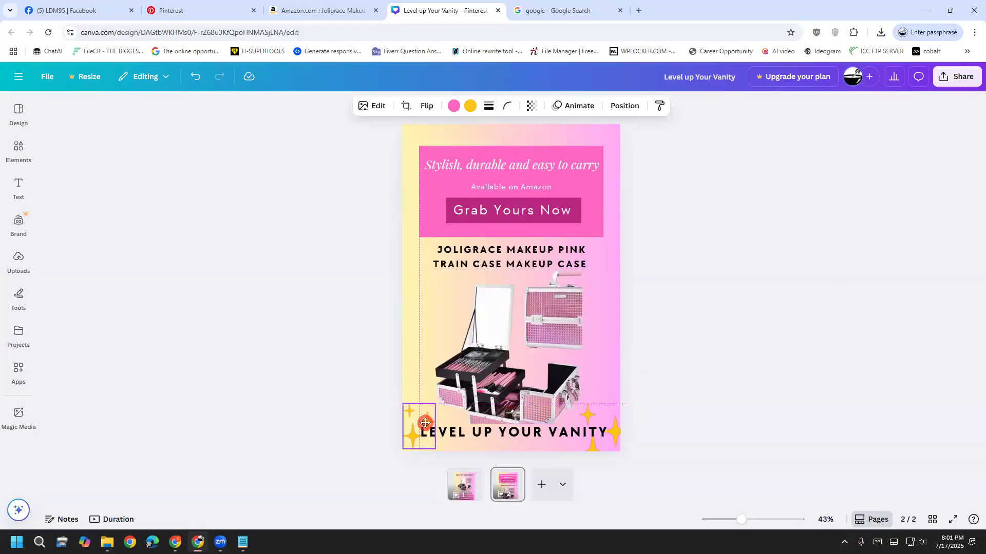
pyautogui.click(322, 458)
pyautogui.moveTo(599, 456); pyautogui.dragTo(601, 449)
pyautogui.click(278, 442)
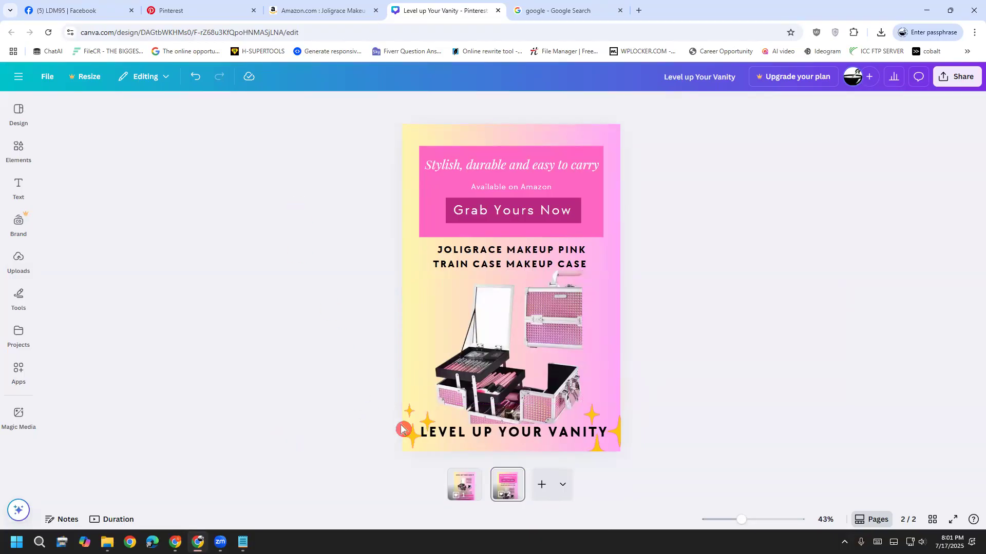
# Move the lower-left sparkles up beside the top of the makeup case photo, and shift the "LEVEL UP YOUR VANITY" heading slightly left.
pyautogui.moveTo(411, 429); pyautogui.dragTo(413, 293)
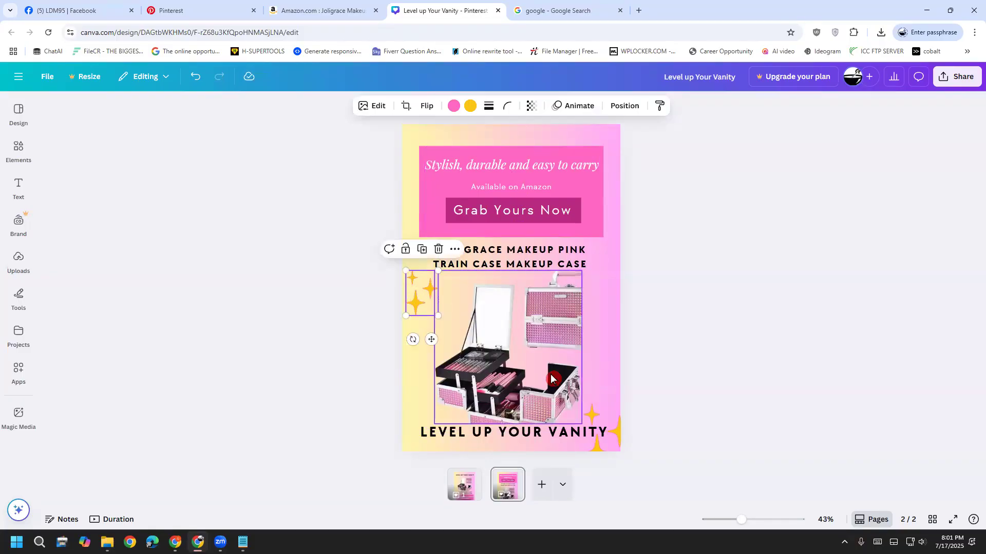
pyautogui.click(660, 435)
pyautogui.moveTo(608, 433); pyautogui.dragTo(586, 443)
pyautogui.click(668, 407)
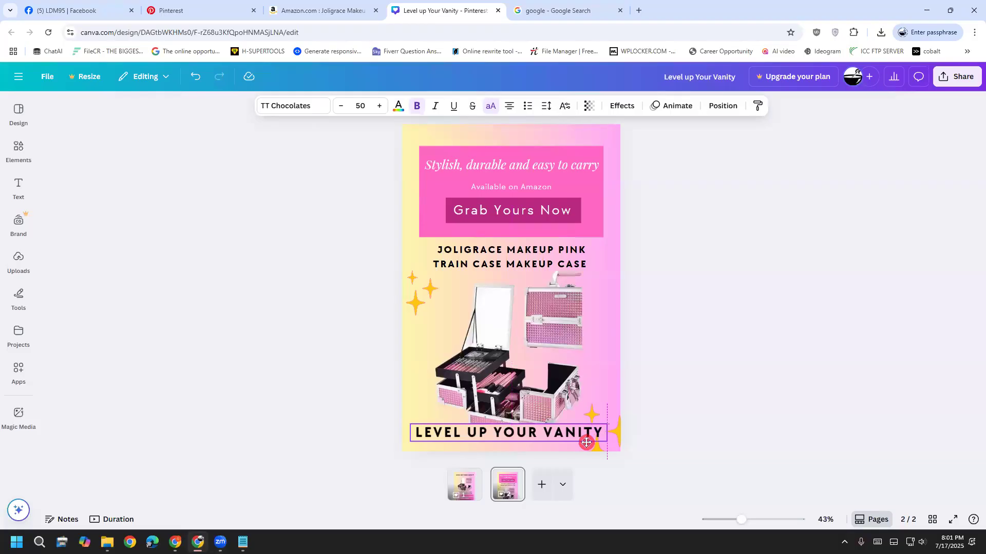
pyautogui.moveTo(587, 443); pyautogui.dragTo(585, 443)
pyautogui.click(645, 414)
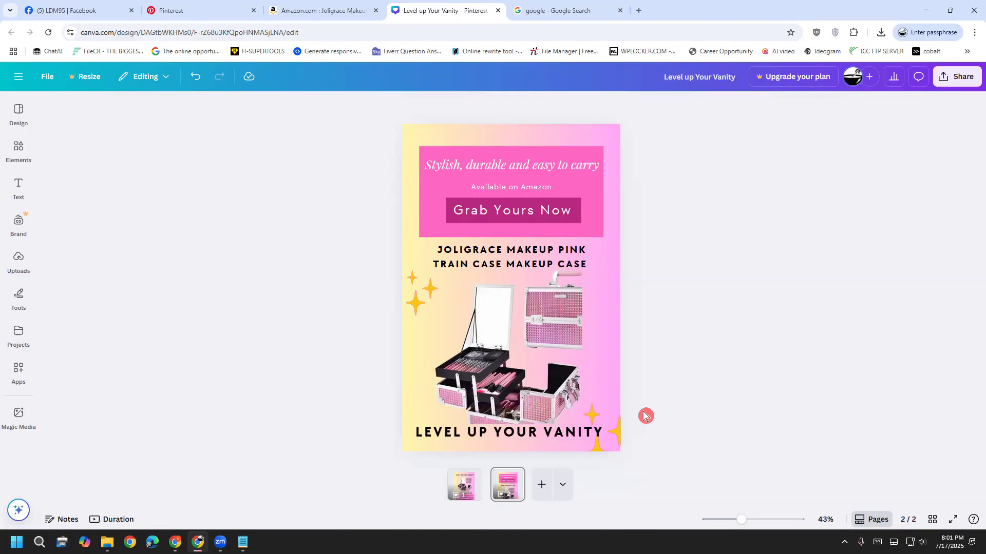
pyautogui.rightClick(580, 371)
pyautogui.click(315, 389)
pyautogui.click(393, 372)
pyautogui.click(510, 298)
pyautogui.click(632, 330)
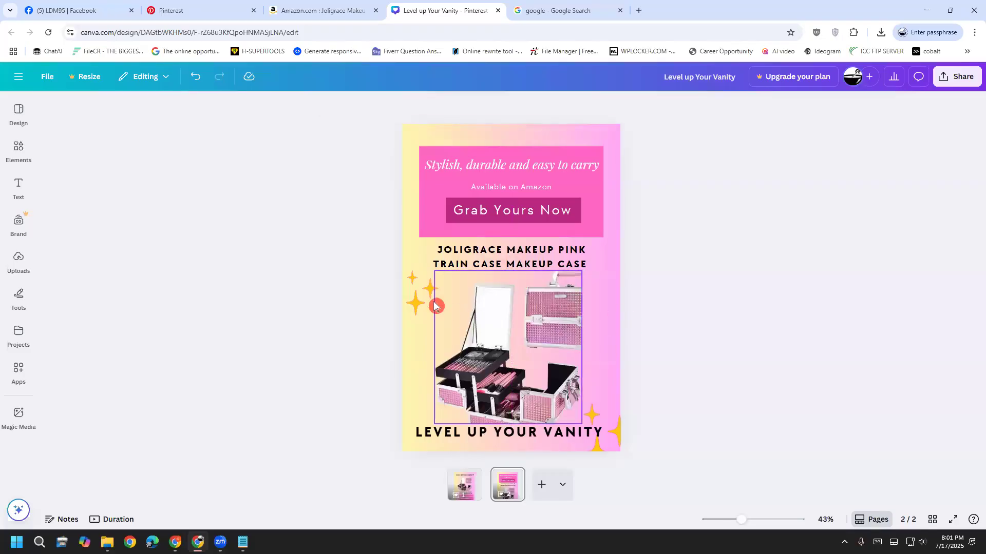
pyautogui.click(413, 294)
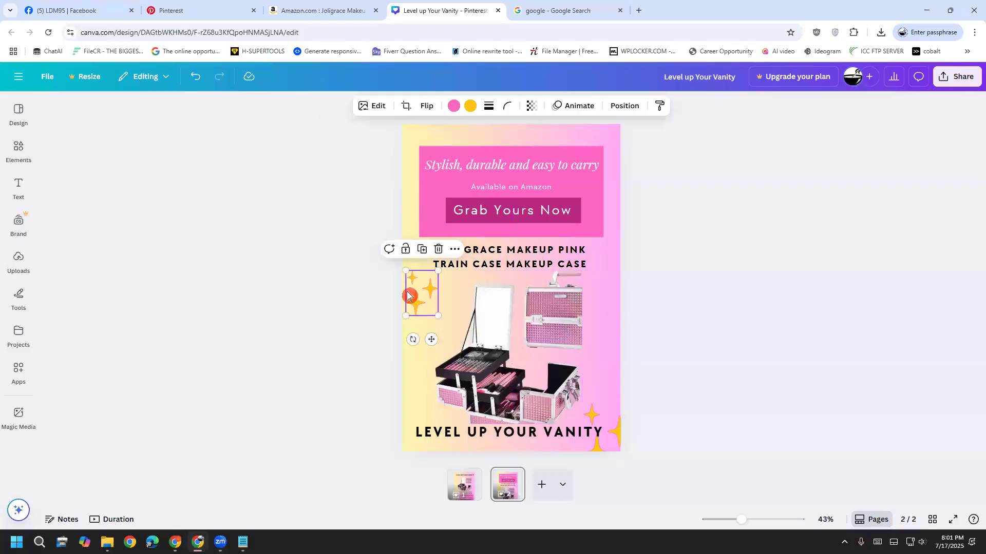
pyautogui.click(455, 251)
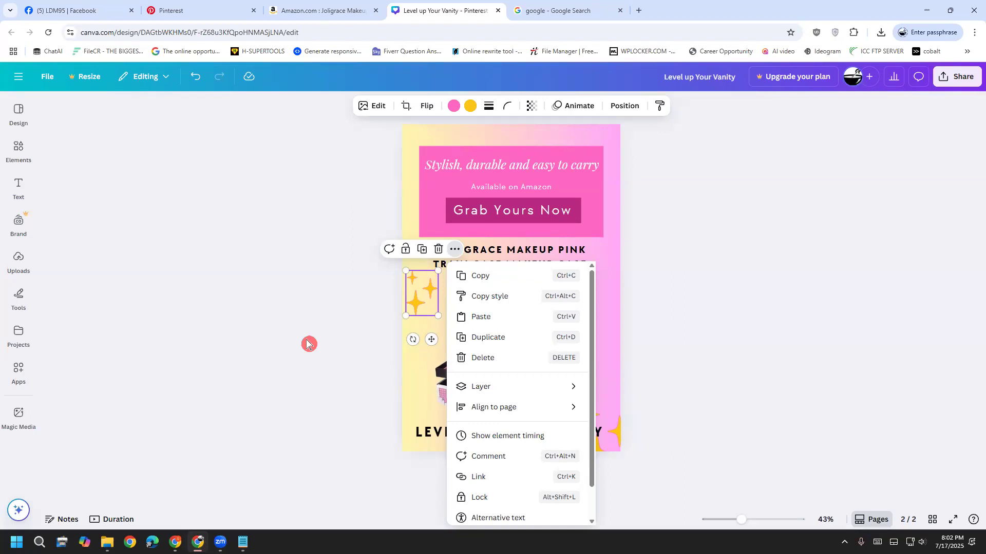
pyautogui.click(307, 344)
pyautogui.click(306, 344)
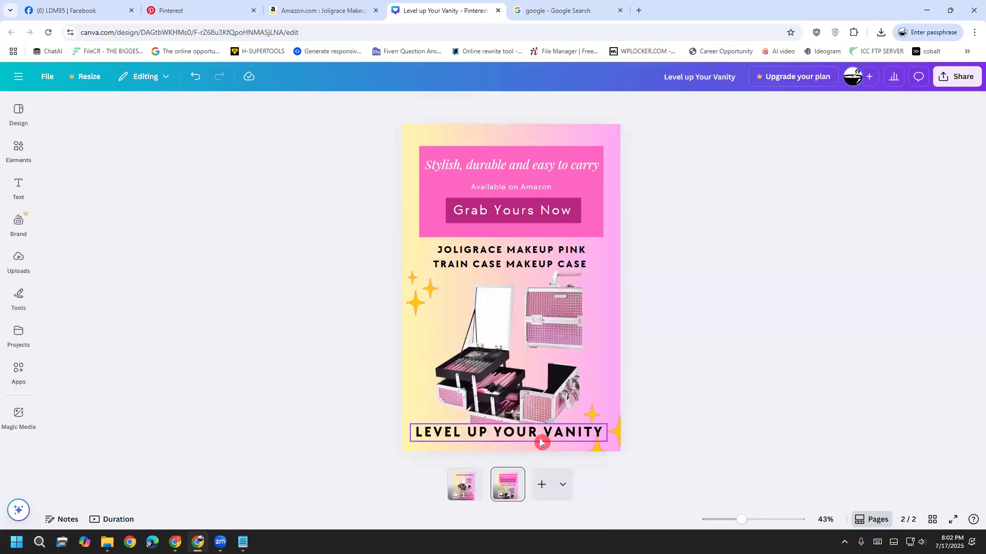
# Move the lower-right sparkles up beside the lower part of the makeup case photo, at the page's right edge.
pyautogui.click(610, 429)
pyautogui.moveTo(611, 429); pyautogui.dragTo(618, 365)
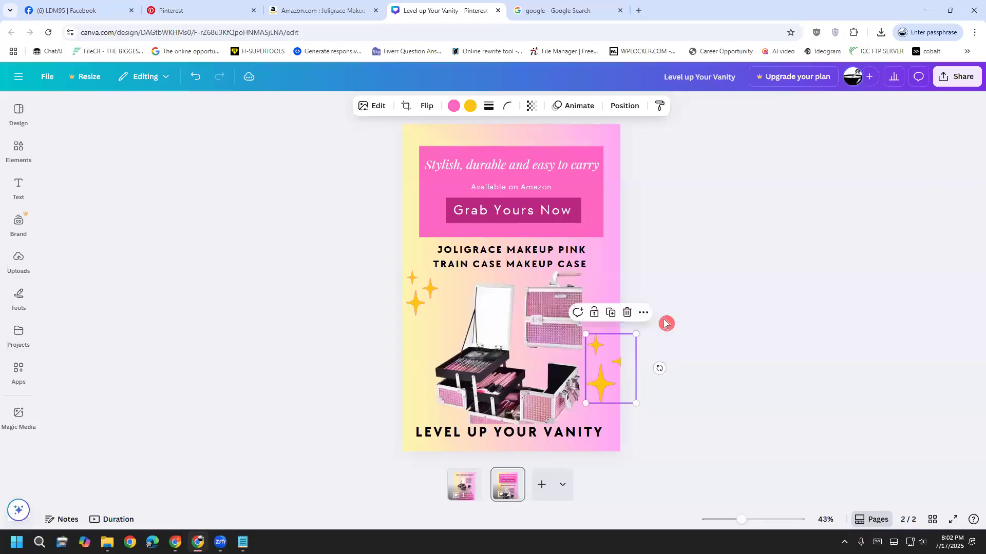
pyautogui.click(720, 255)
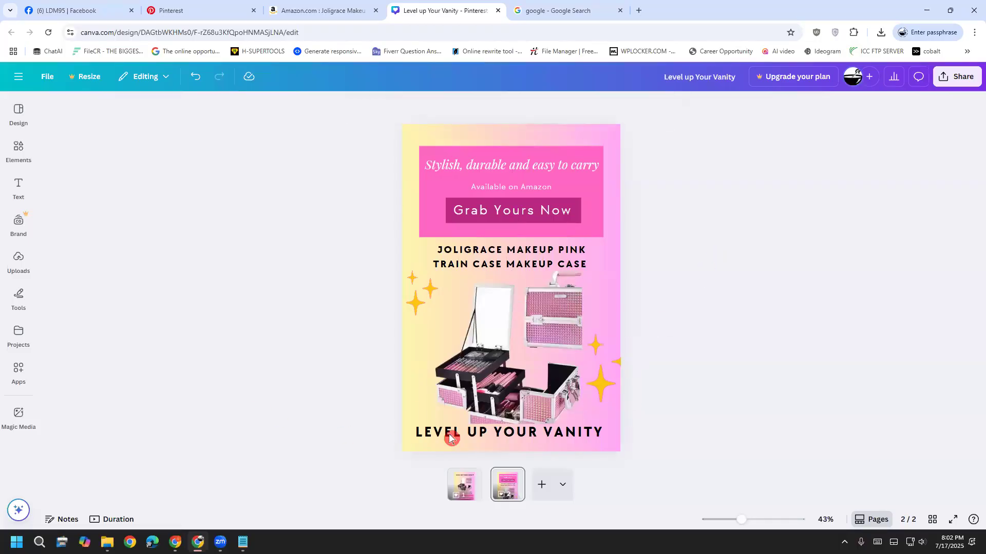
# Lower the "LEVEL UP YOUR VANITY" heading slightly, away from the makeup case photo and closer to the page's bottom edge.
pyautogui.moveTo(485, 437); pyautogui.dragTo(484, 432)
pyautogui.click(350, 464)
pyautogui.click(471, 439)
pyautogui.press('Down')
pyautogui.press('Down')
pyautogui.press('Down')
pyautogui.press('Down')
pyautogui.press('Down')
pyautogui.press('Down')
pyautogui.press('Down')
pyautogui.press('Down')
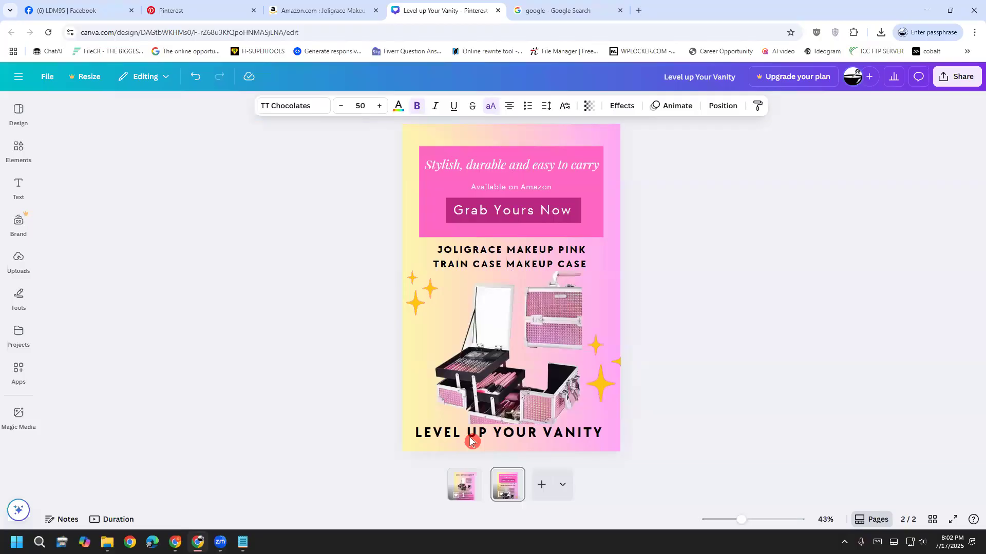
pyautogui.moveTo(471, 437); pyautogui.dragTo(471, 438)
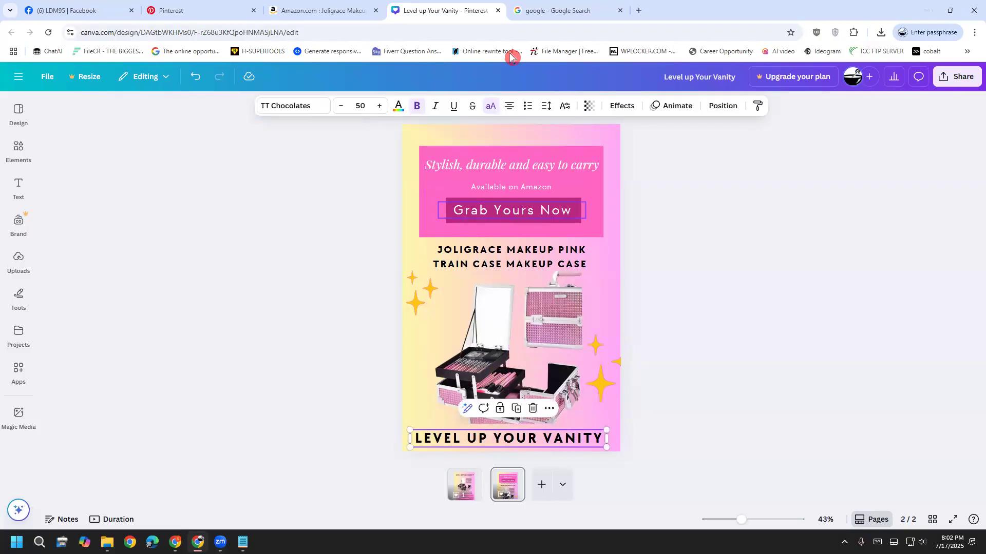
# Raise the "LEVEL UP YOUR VANITY" heading slightly to balance the gap between the photo and the page edge.
pyautogui.click(233, 332)
pyautogui.click(512, 445)
pyautogui.press('Up')
pyautogui.press('Up')
pyautogui.press('Up')
pyautogui.press('Up')
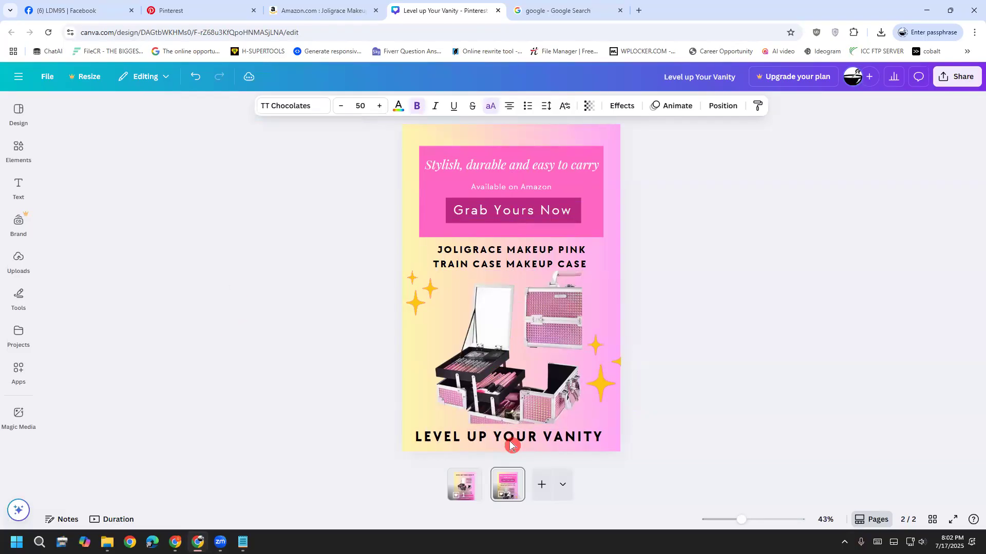
pyautogui.click(400, 467)
# Duplicate the first page with the original pink makeup case layout.
pyautogui.click(458, 484)
pyautogui.click(471, 476)
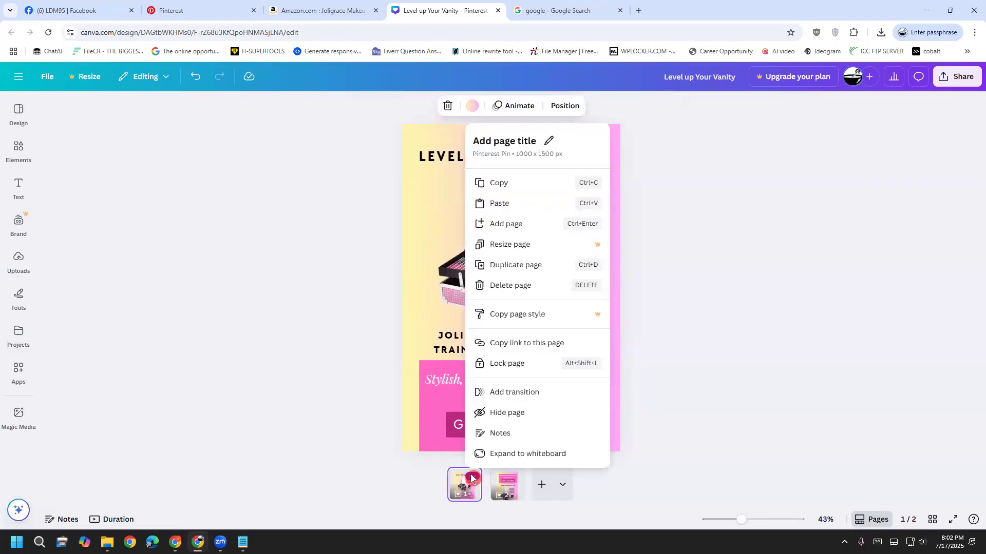
pyautogui.click(538, 269)
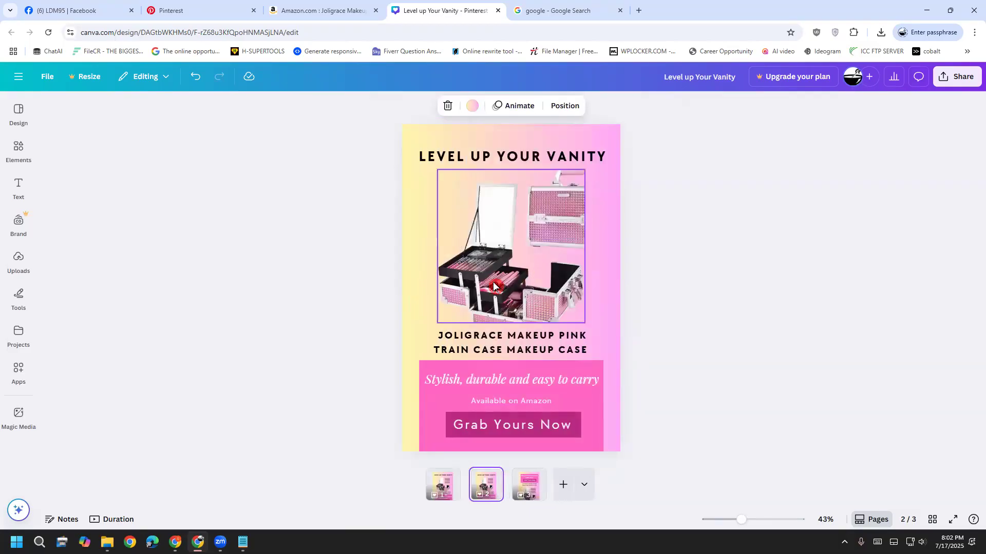
pyautogui.click(303, 303)
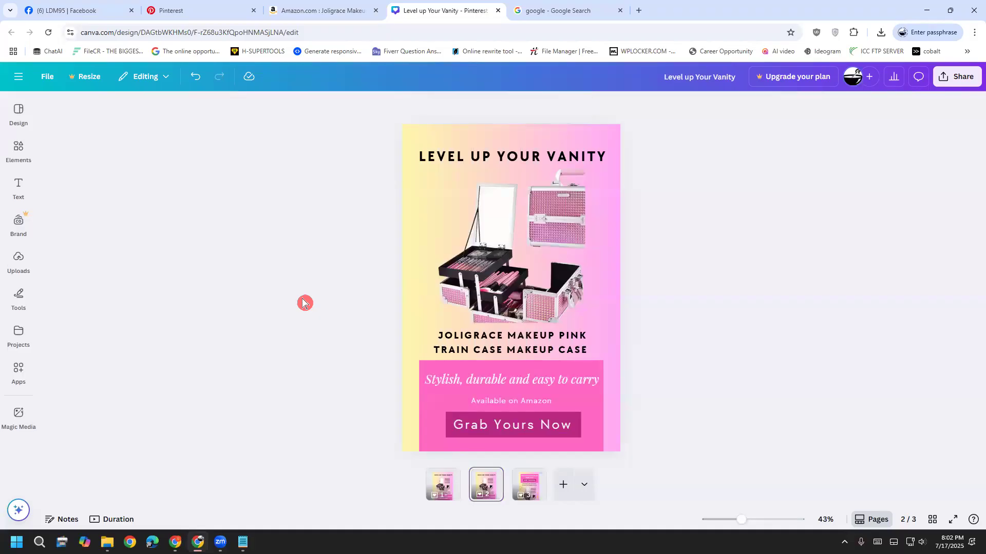
# Set the duplicated page's background to the solid colour Turquoise blue (#5ce1e6).
pyautogui.click(426, 240)
pyautogui.click(459, 116)
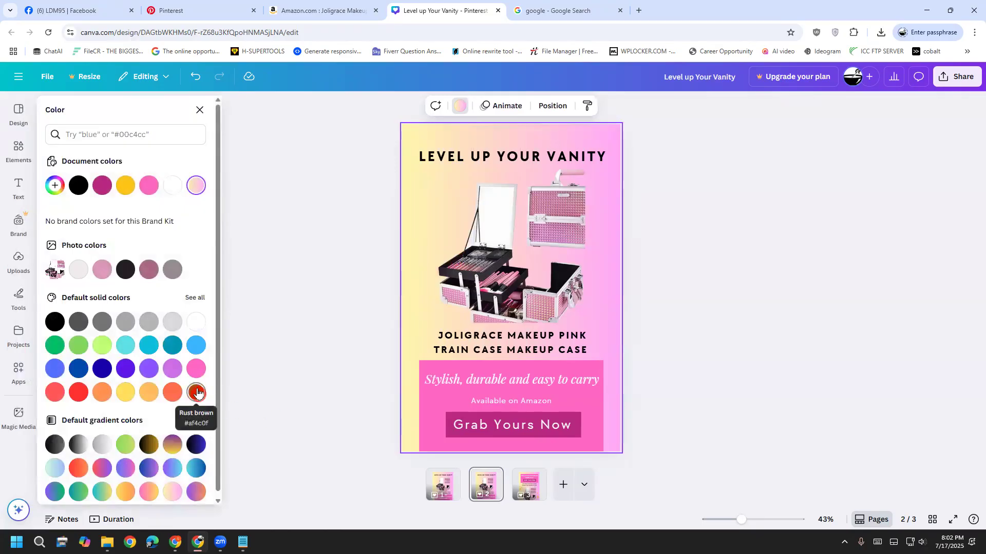
pyautogui.click(132, 349)
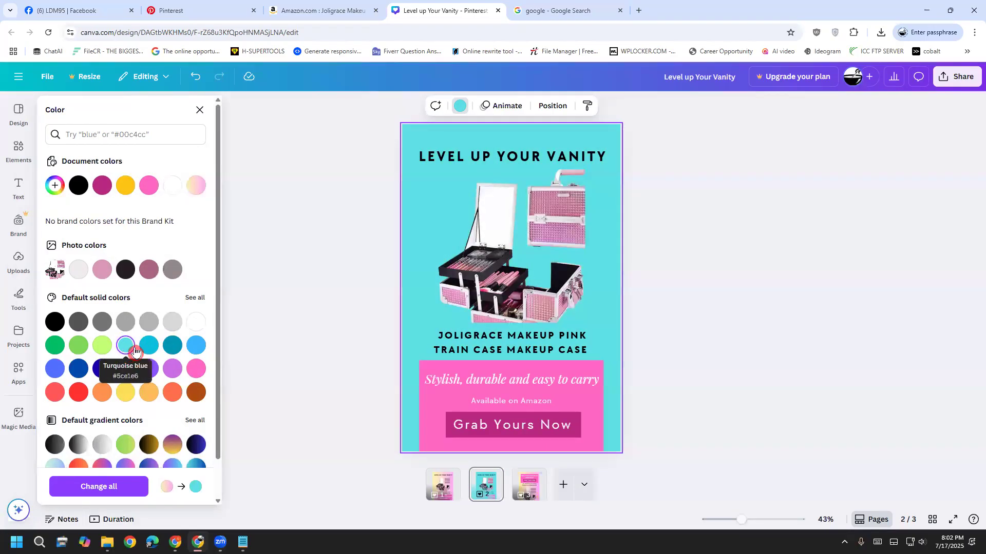
# Recolour the lower text box light purple and the "Grab Yours Now" button box light blue.
pyautogui.click(430, 415)
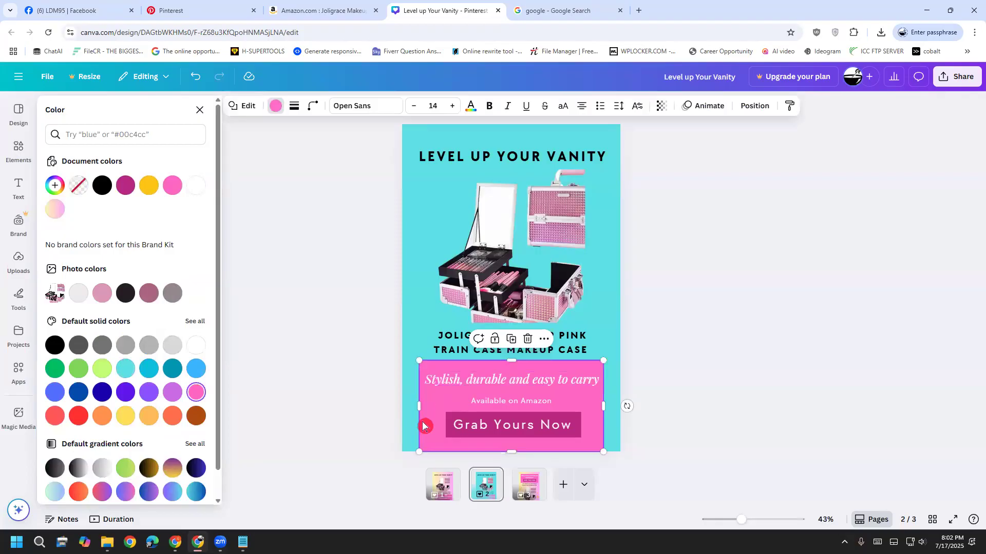
pyautogui.click(170, 392)
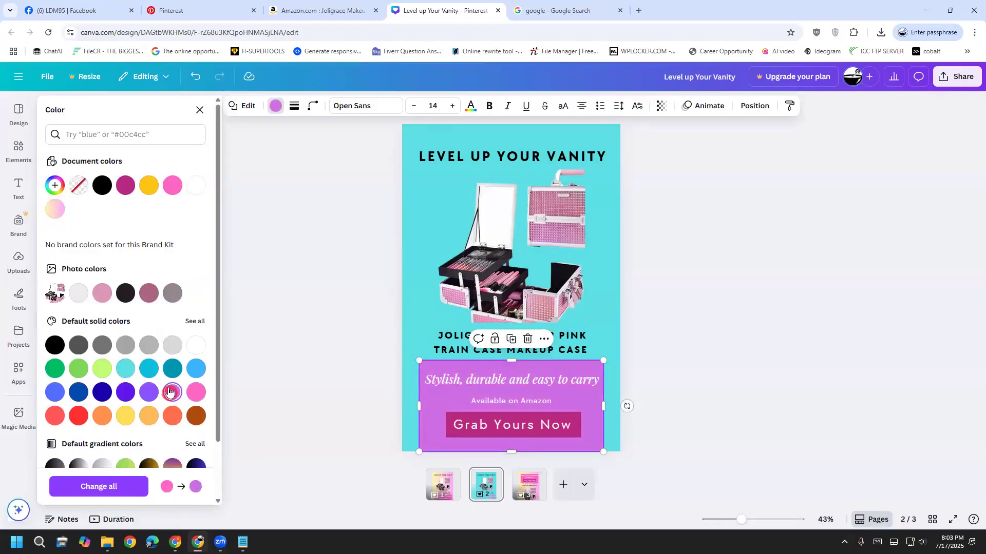
pyautogui.click(461, 421)
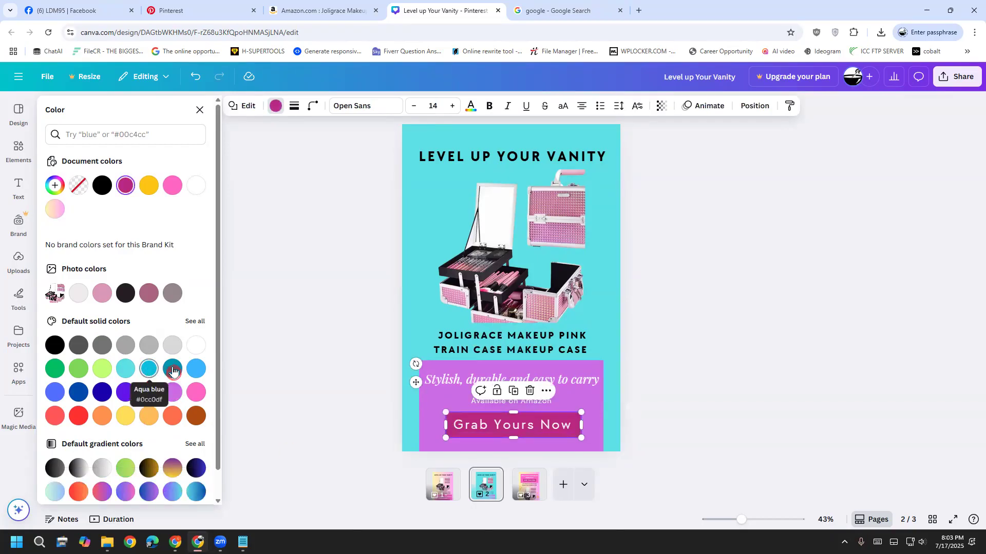
pyautogui.click(196, 368)
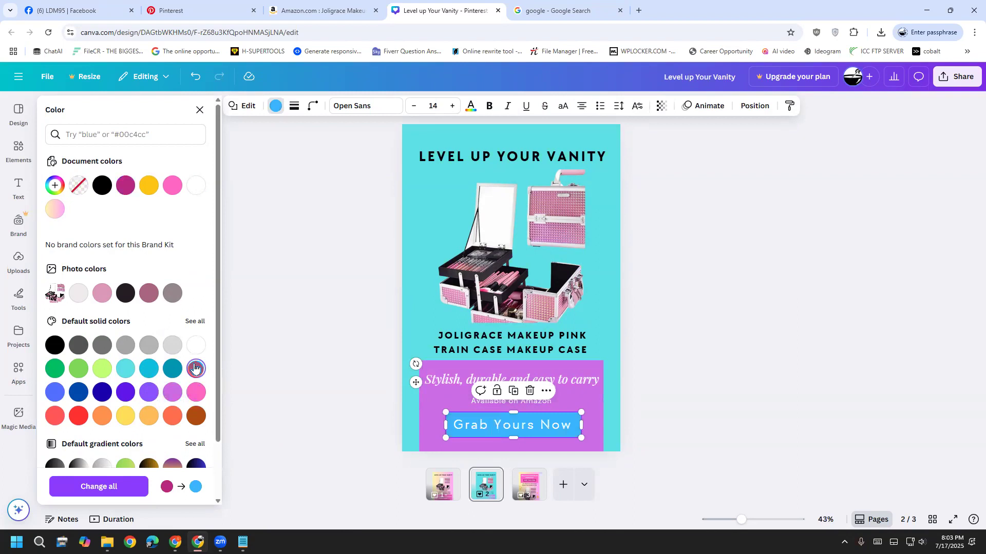
pyautogui.click(264, 365)
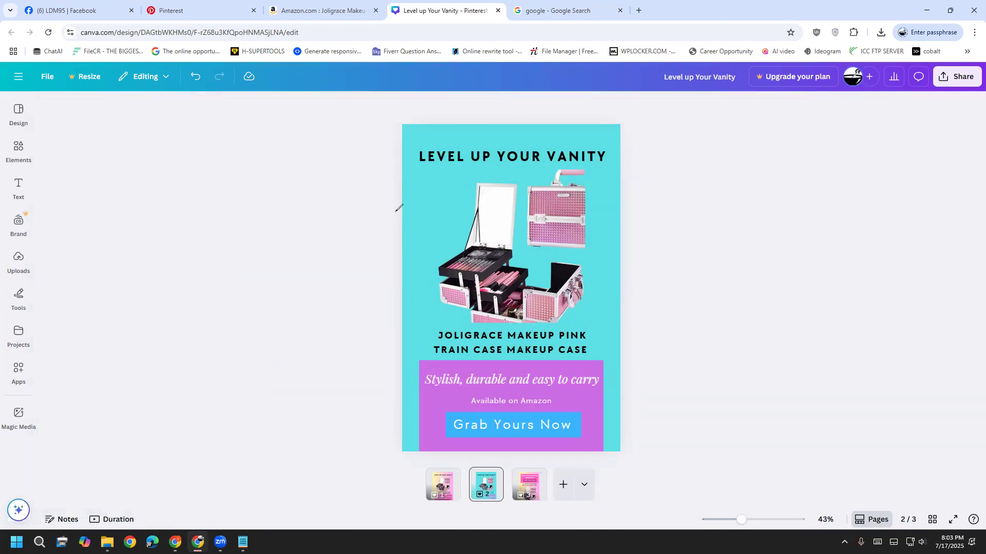
pyautogui.moveTo(310, 208)
pyautogui.mouseDown()
pyautogui.moveTo(328, 226)
pyautogui.moveTo(371, 183)
pyautogui.moveTo(409, 181)
pyautogui.mouseUp()
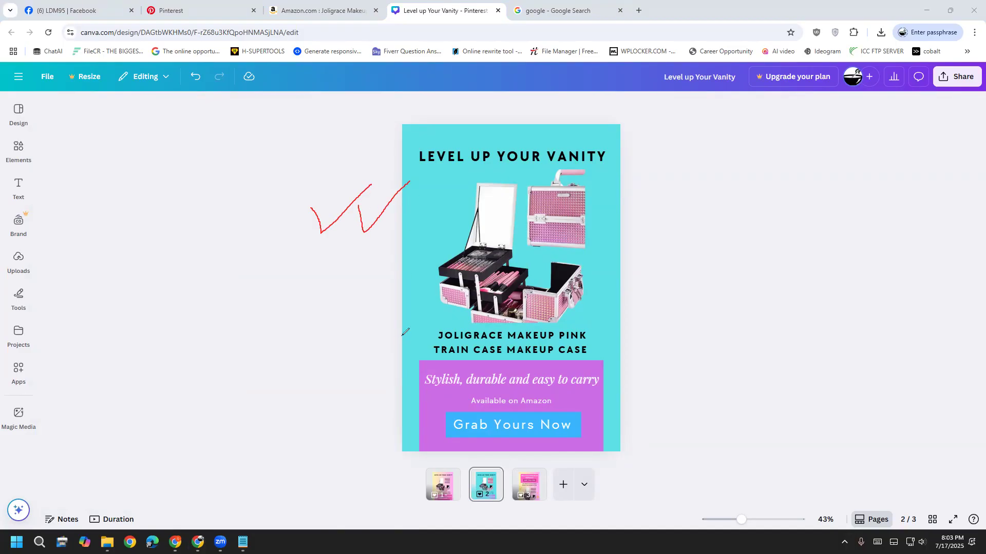
pyautogui.click(108, 375)
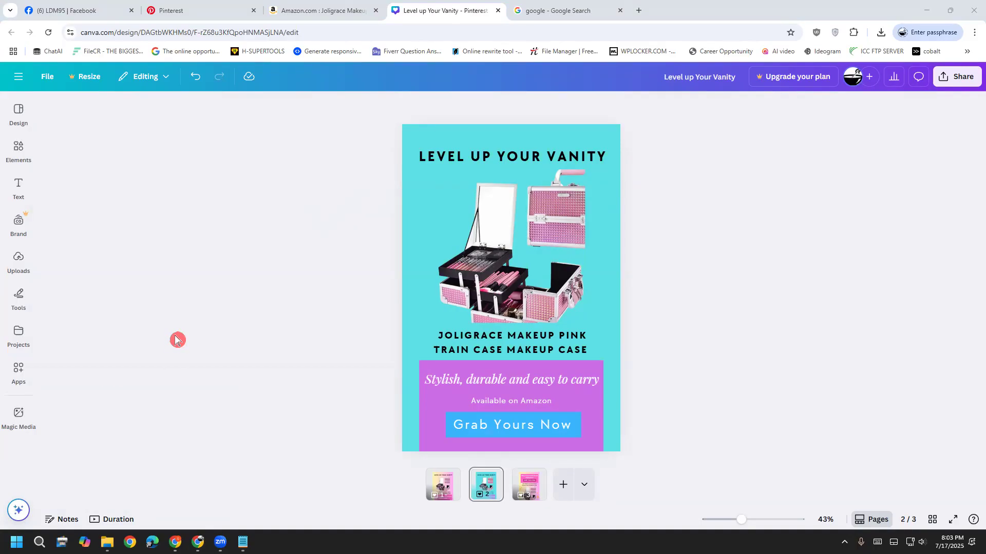
# Reorder the pages so the turquoise version comes last, after the rearranged pink layout with sparkles.
pyautogui.click(442, 491)
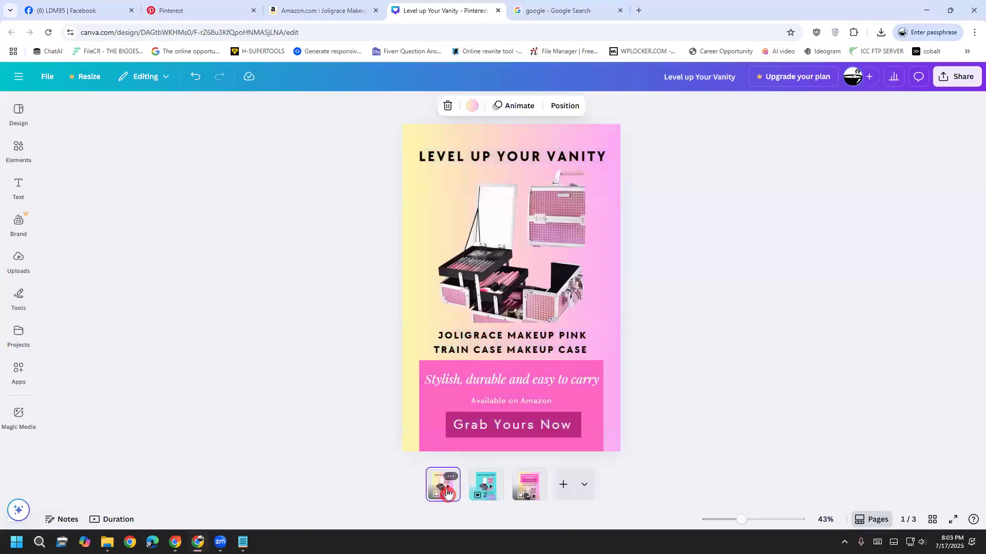
pyautogui.click(484, 496)
pyautogui.click(521, 497)
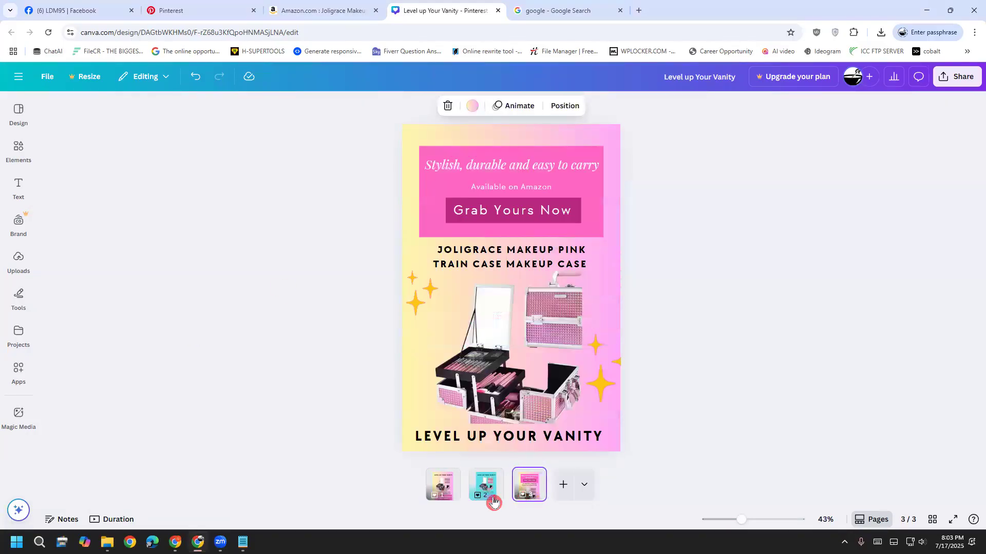
pyautogui.click(446, 499)
pyautogui.moveTo(484, 498); pyautogui.dragTo(462, 494)
# Compare the original, rearranged and turquoise pin variations page by page.
pyautogui.click(440, 495)
pyautogui.click(480, 496)
pyautogui.click(521, 496)
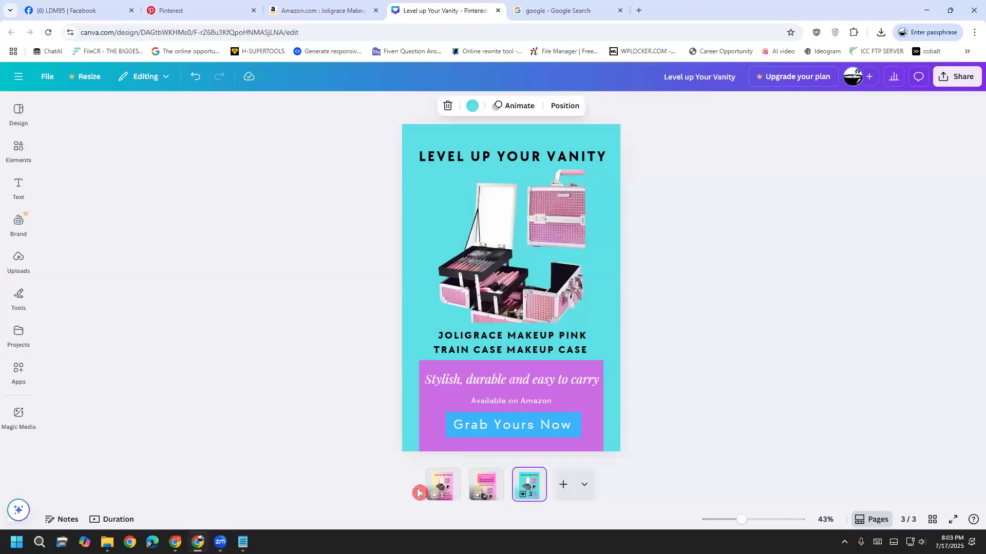
pyautogui.click(440, 494)
pyautogui.click(484, 494)
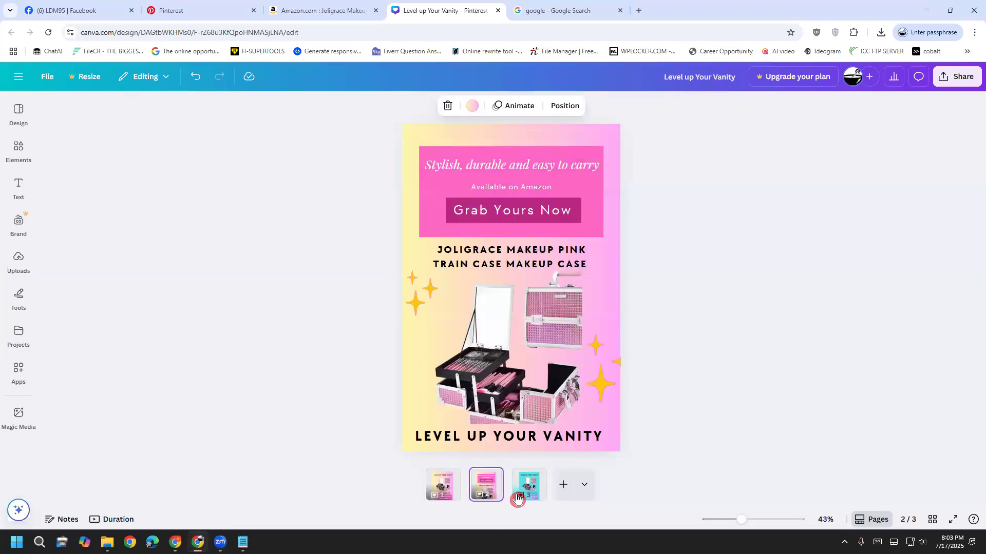
pyautogui.click(530, 499)
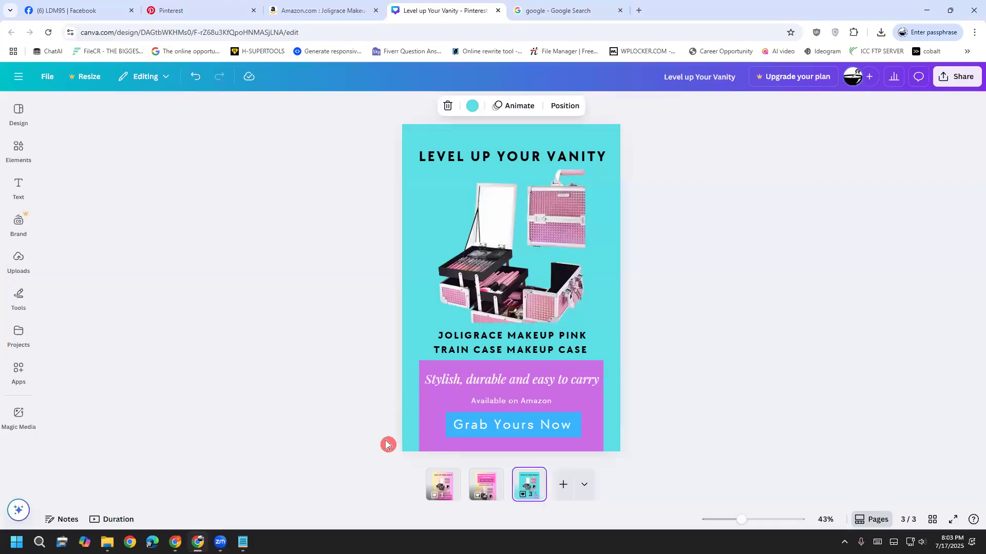
# Duplicate the original pink layout on the first page once more for another variation.
pyautogui.click(452, 492)
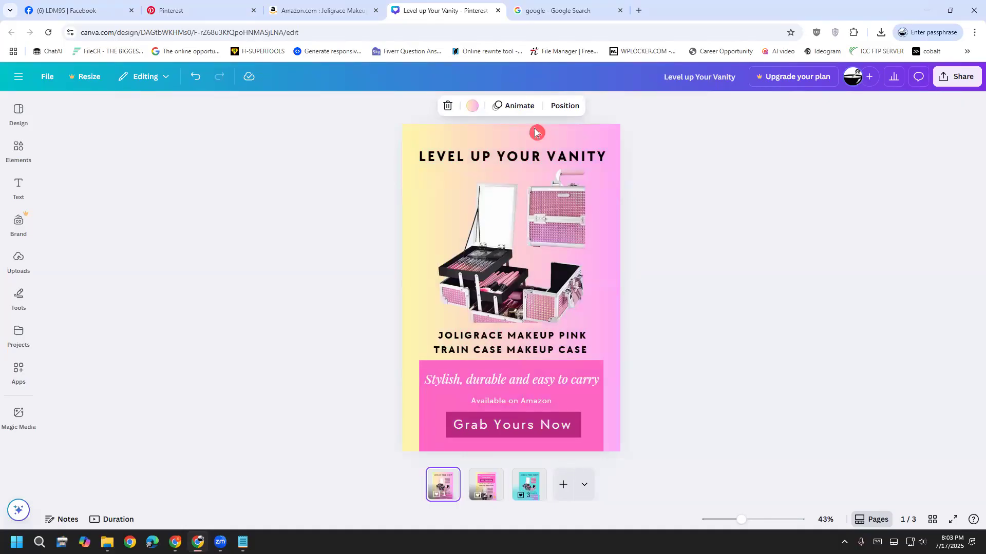
pyautogui.click(450, 476)
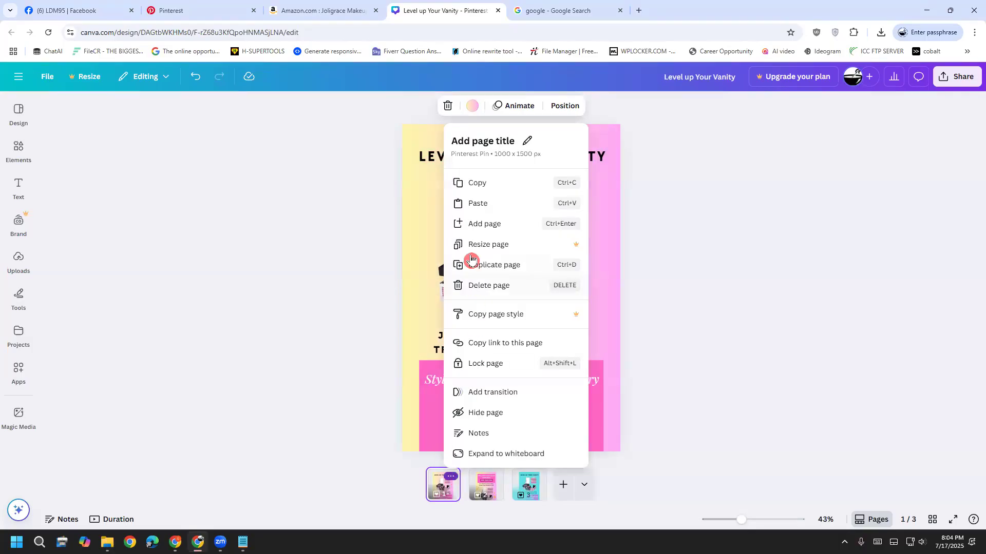
pyautogui.click(491, 263)
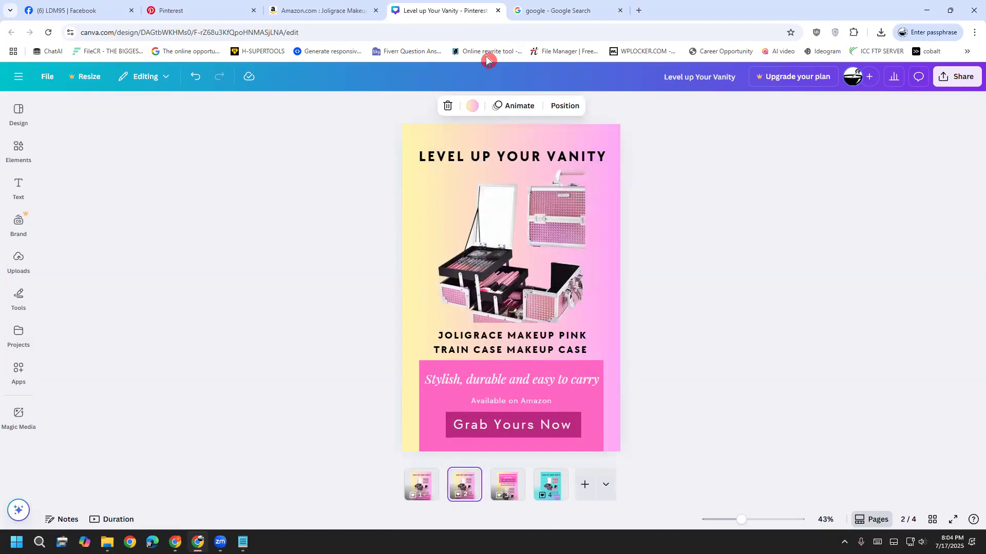
pyautogui.moveTo(188, 207); pyautogui.dragTo(205, 266)
pyautogui.moveTo(237, 206)
pyautogui.mouseDown()
pyautogui.moveTo(228, 203)
pyautogui.moveTo(231, 234)
pyautogui.moveTo(273, 226)
pyautogui.moveTo(291, 206)
pyautogui.moveTo(317, 217)
pyautogui.mouseUp()
pyautogui.moveTo(249, 331)
pyautogui.mouseDown()
pyautogui.moveTo(241, 296)
pyautogui.moveTo(231, 311)
pyautogui.mouseUp()
pyautogui.moveTo(259, 257)
pyautogui.mouseDown()
pyautogui.moveTo(275, 312)
pyautogui.moveTo(260, 252)
pyautogui.moveTo(314, 257)
pyautogui.mouseUp()
pyautogui.moveTo(248, 395)
pyautogui.mouseDown()
pyautogui.moveTo(315, 165)
pyautogui.moveTo(182, 158)
pyautogui.moveTo(171, 282)
pyautogui.moveTo(249, 334)
pyautogui.moveTo(308, 336)
pyautogui.mouseUp()
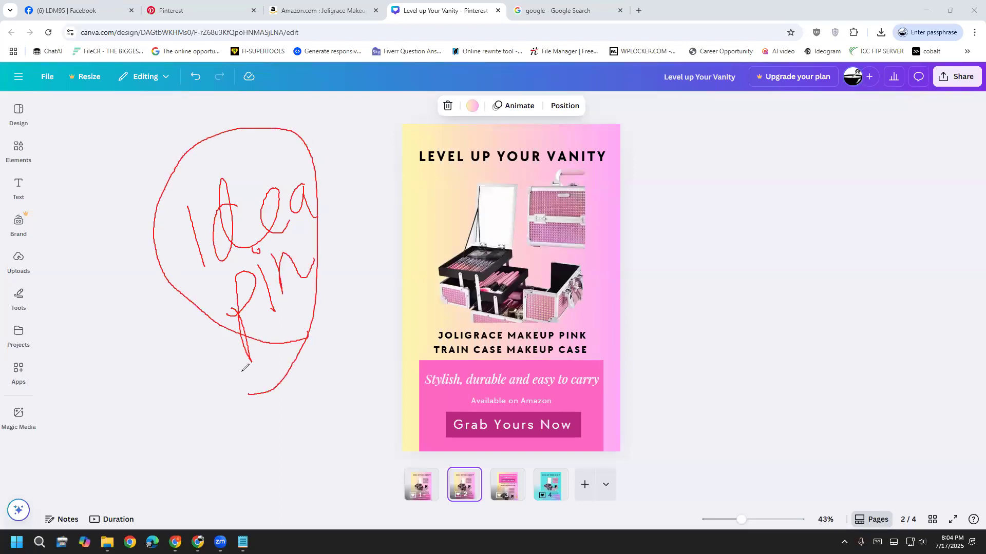
pyautogui.click(117, 372)
pyautogui.press('Escape')
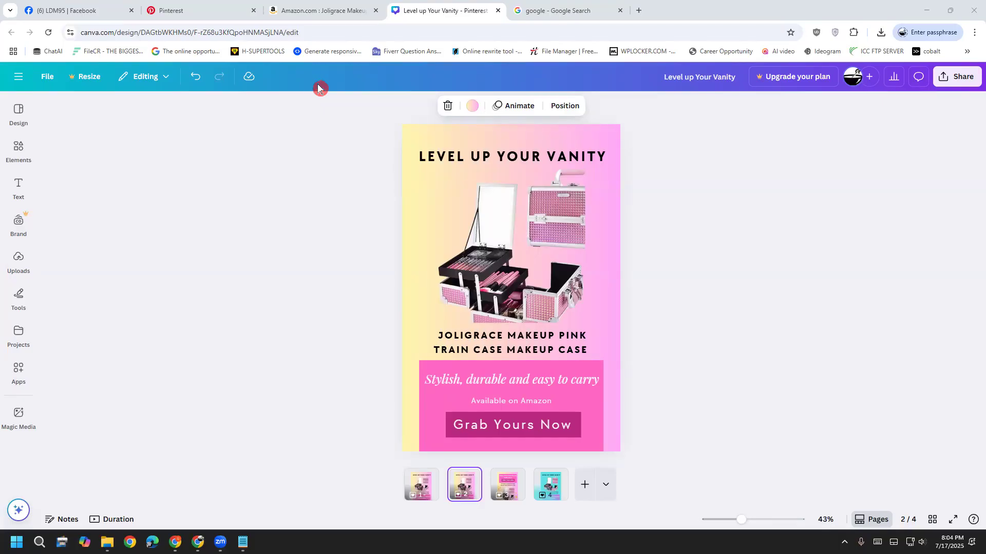
# Select all text, image and shape elements on the second page and bring up their animation options.
pyautogui.moveTo(366, 118); pyautogui.dragTo(674, 460)
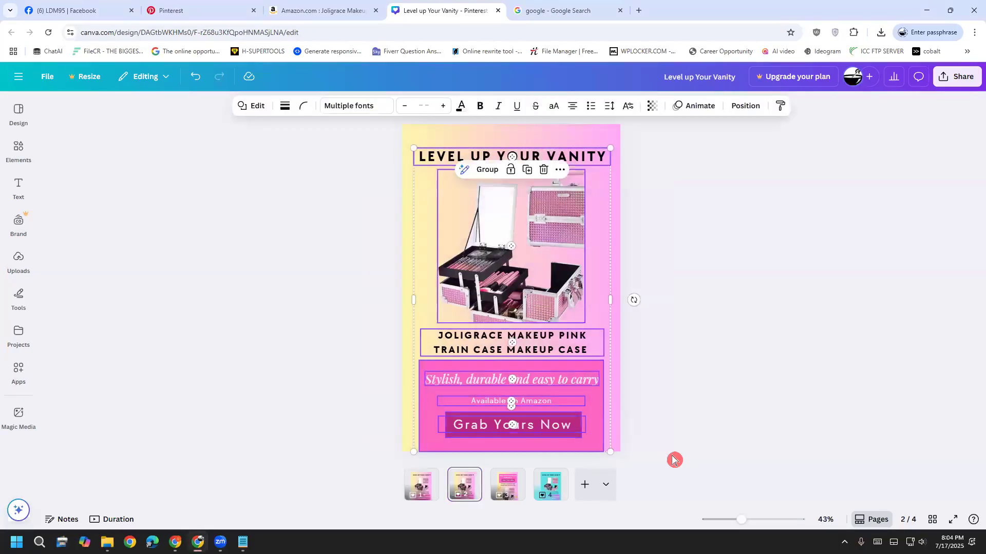
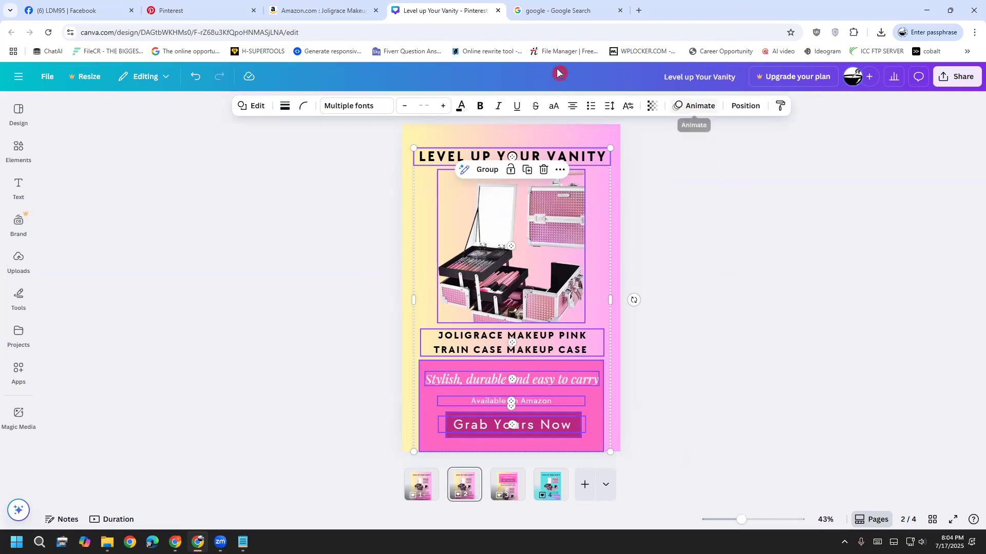
pyautogui.moveTo(662, 97)
pyautogui.mouseDown()
pyautogui.moveTo(713, 93)
pyautogui.moveTo(721, 110)
pyautogui.moveTo(710, 127)
pyautogui.moveTo(684, 128)
pyautogui.moveTo(669, 122)
pyautogui.moveTo(670, 99)
pyautogui.mouseUp()
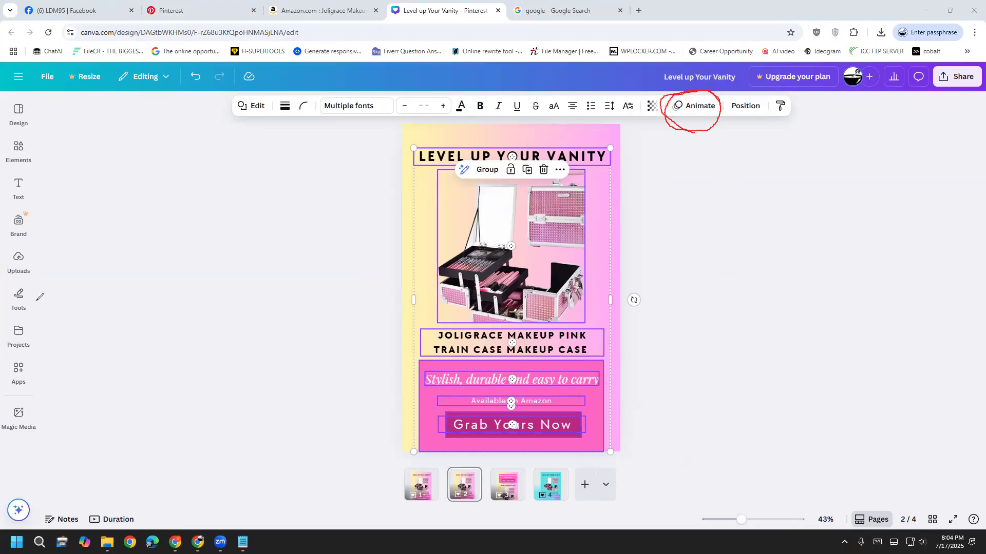
pyautogui.click(134, 374)
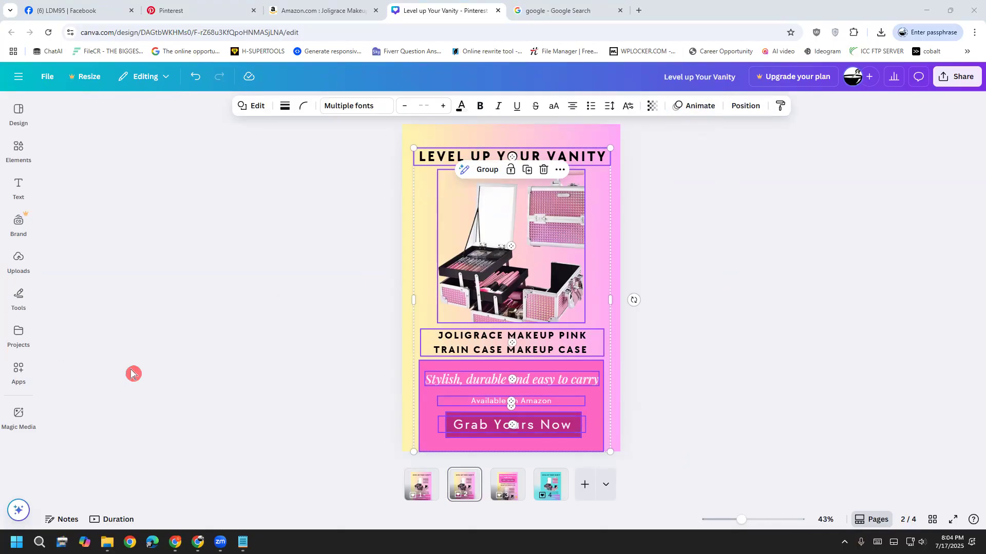
pyautogui.click(685, 105)
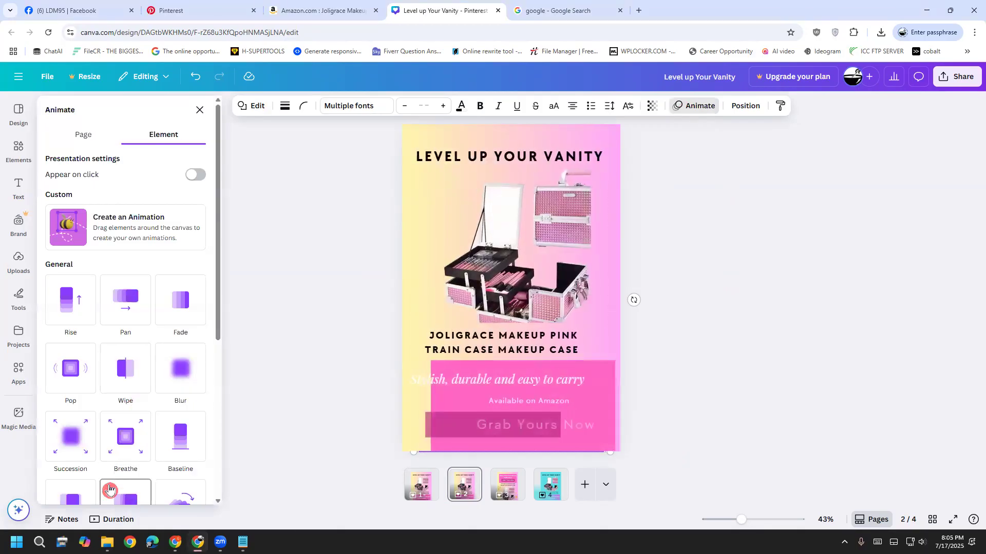
# Preview several element animations and try Tectonic on all selected elements of the second page.
pyautogui.click(72, 452)
pyautogui.click(75, 393)
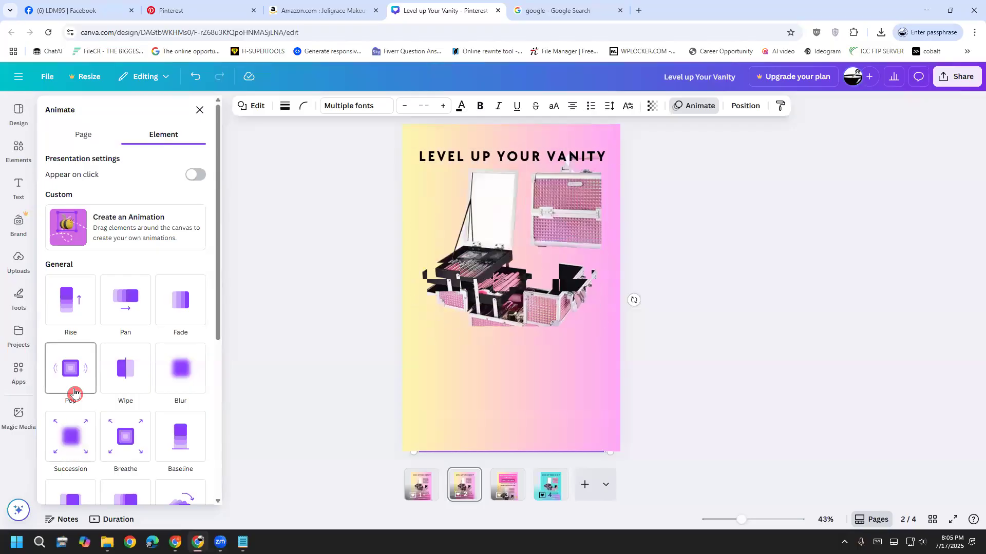
pyautogui.click(180, 359)
pyautogui.scroll(-2, 180, 356)
pyautogui.click(187, 393)
pyautogui.click(196, 337)
pyautogui.click(144, 406)
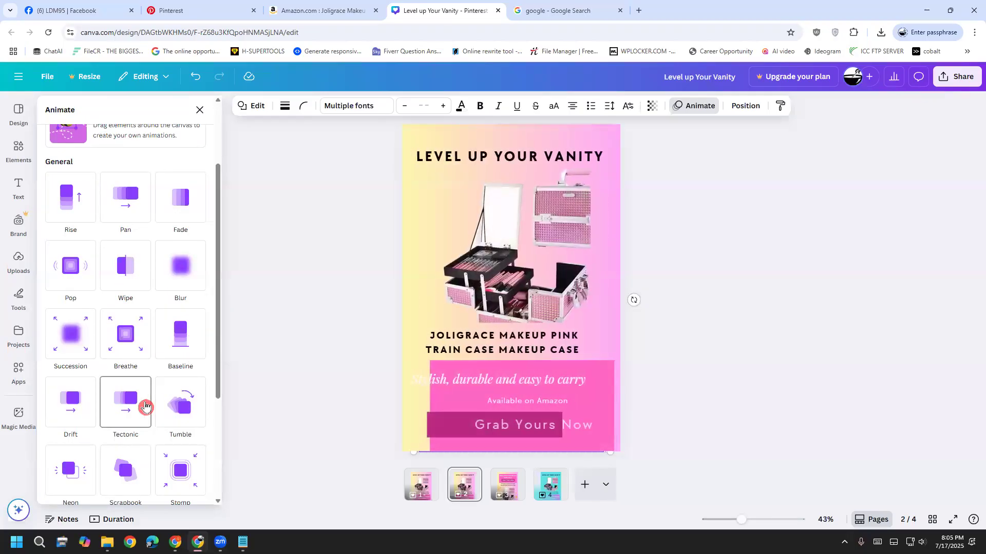
pyautogui.click(145, 406)
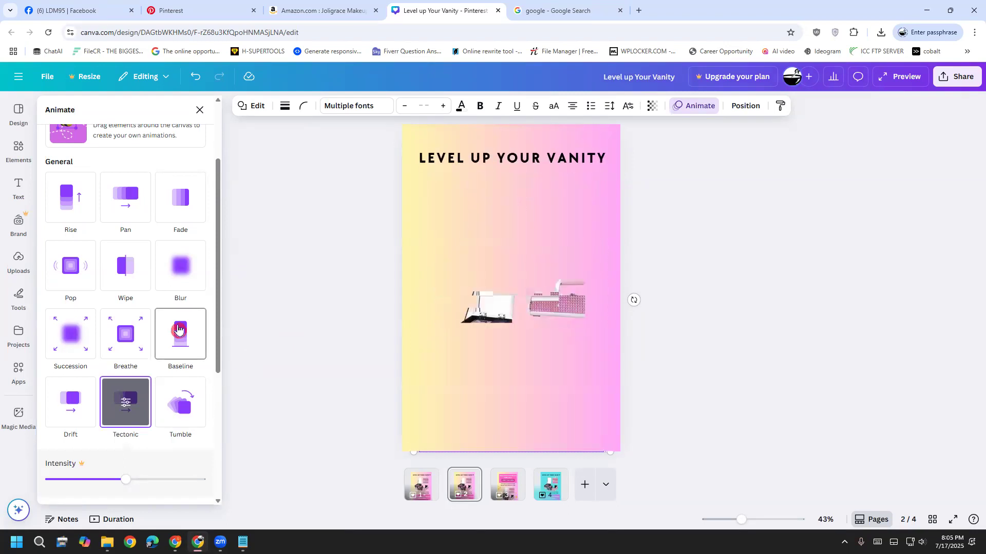
# Apply the Blur animation to all selected elements and move the animated page to the end of the design.
pyautogui.click(179, 289)
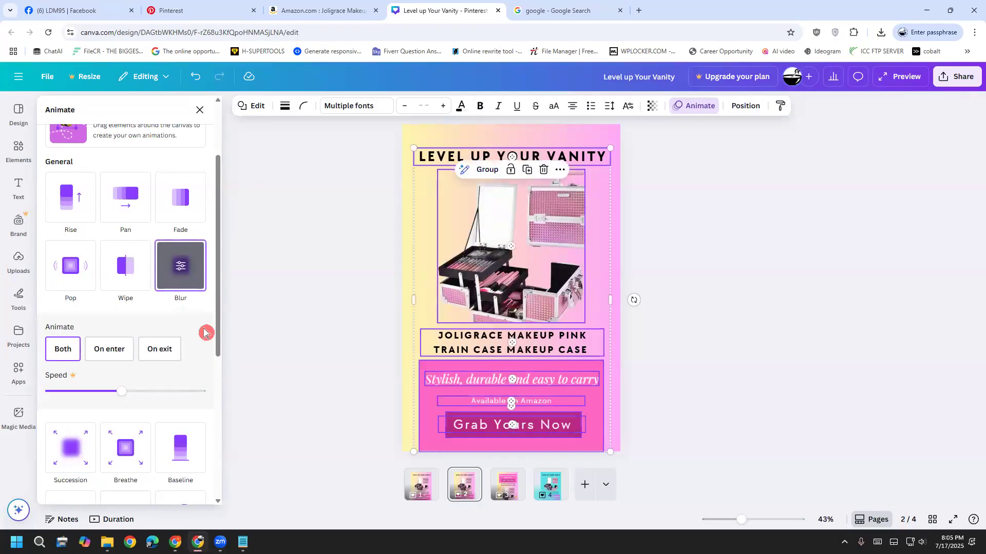
pyautogui.click(250, 339)
pyautogui.moveTo(469, 481); pyautogui.dragTo(567, 483)
pyautogui.click(654, 413)
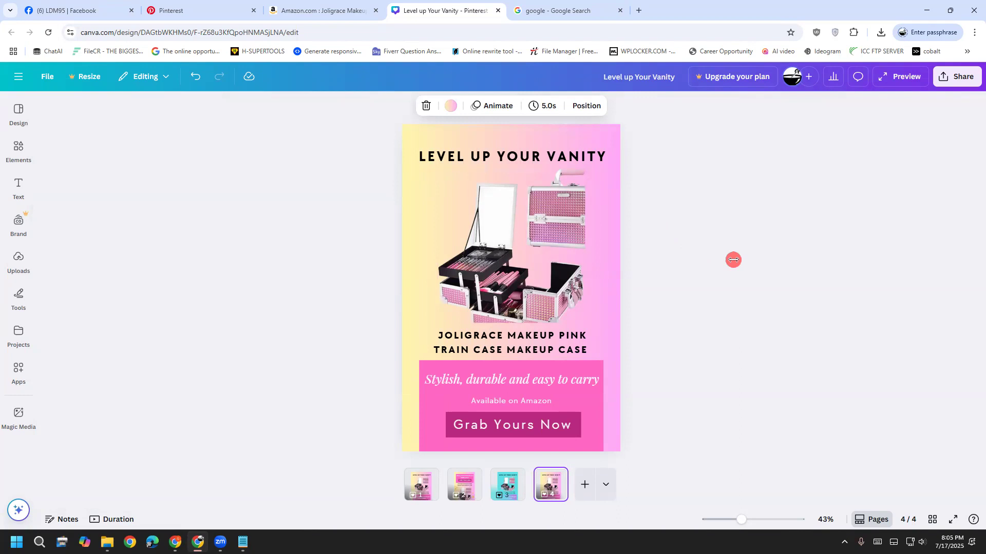
pyautogui.click(733, 260)
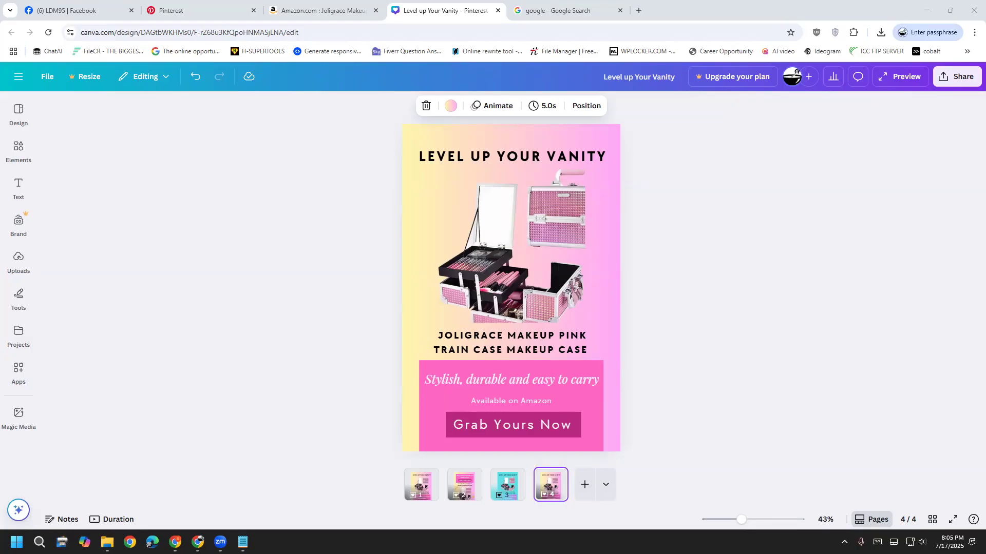
# Check the pin creation and download item in the Notepad workflow list, and return to Canva.
pyautogui.click(242, 542)
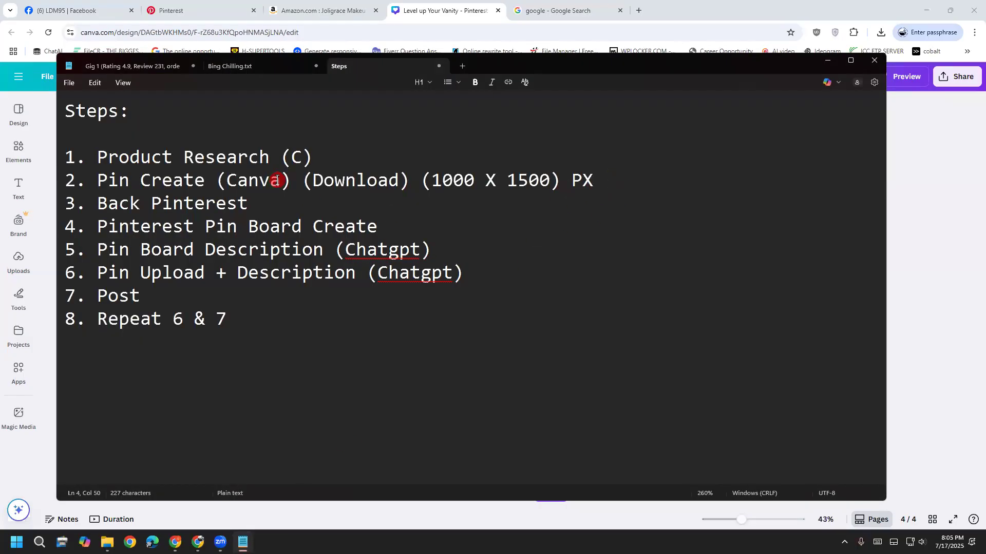
pyautogui.moveTo(312, 180); pyautogui.dragTo(401, 180)
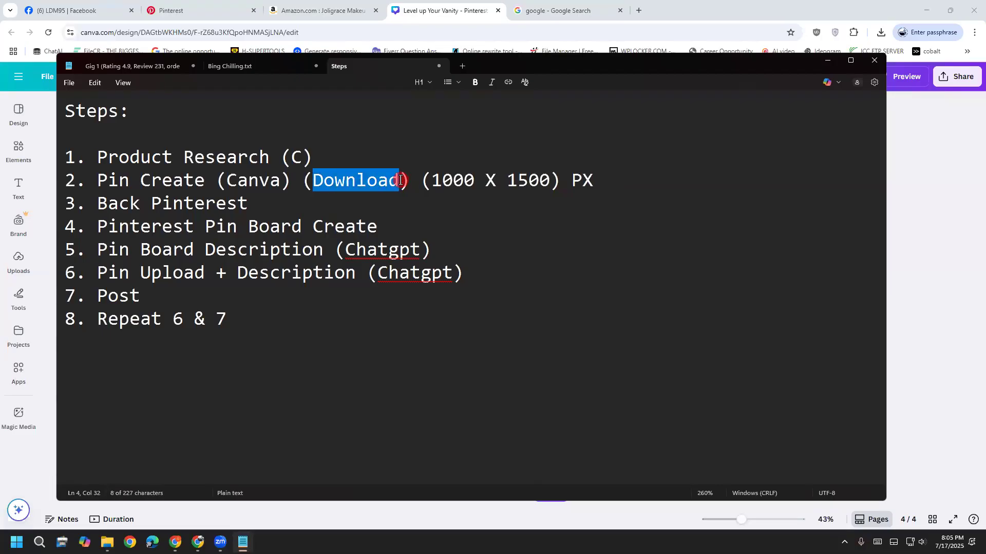
pyautogui.hotkey('alt', 'Tab')
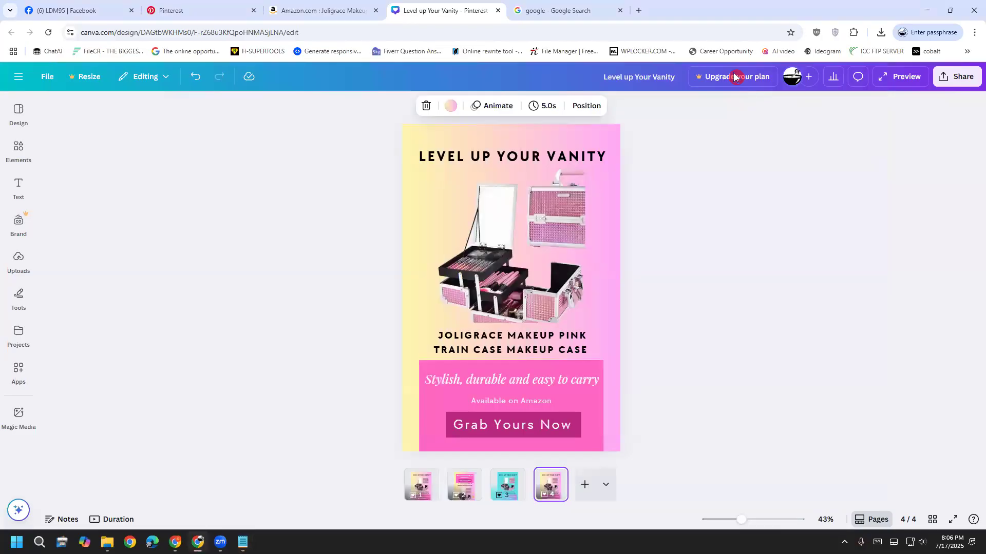
# Go to the first page, open the design's share options and close the Facebook tab.
pyautogui.click(422, 492)
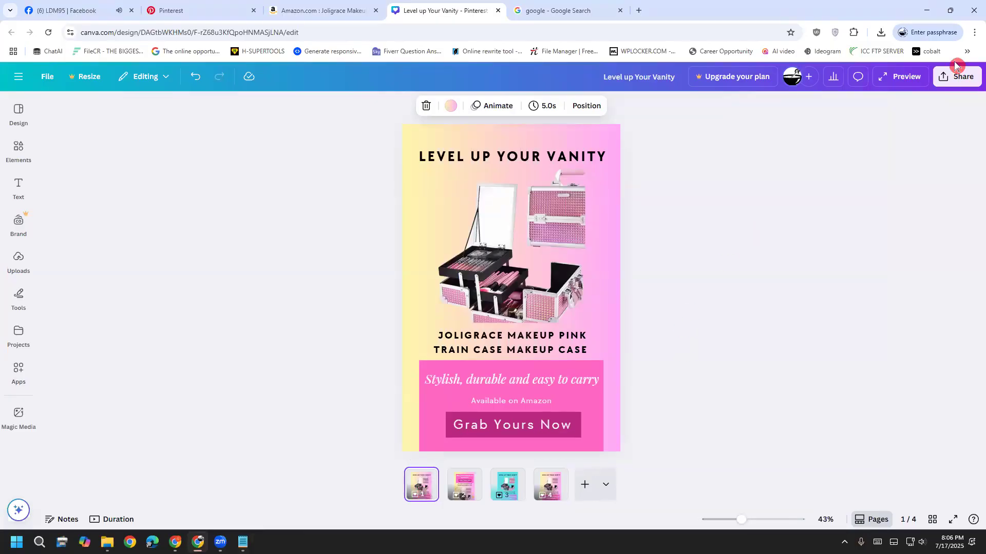
pyautogui.click(961, 90)
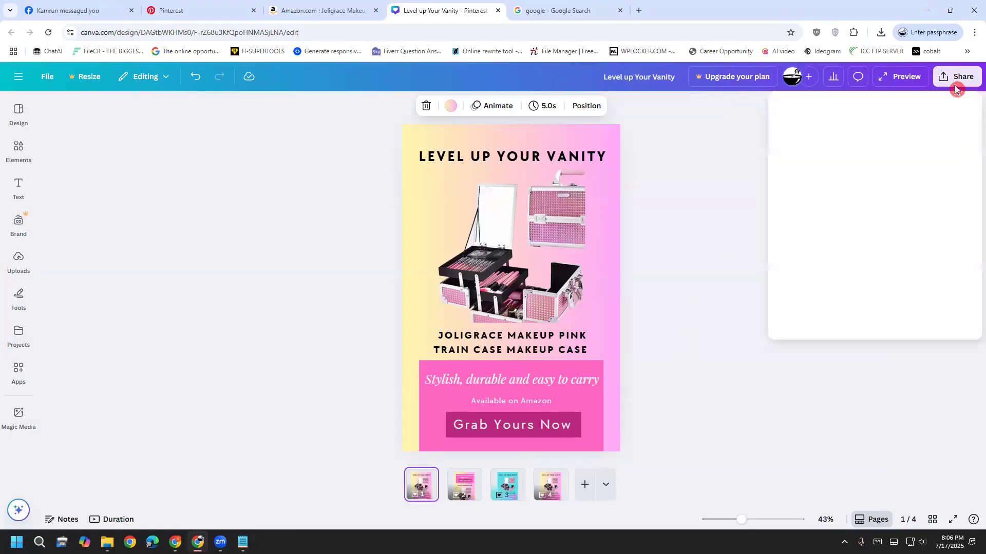
pyautogui.click(131, 11)
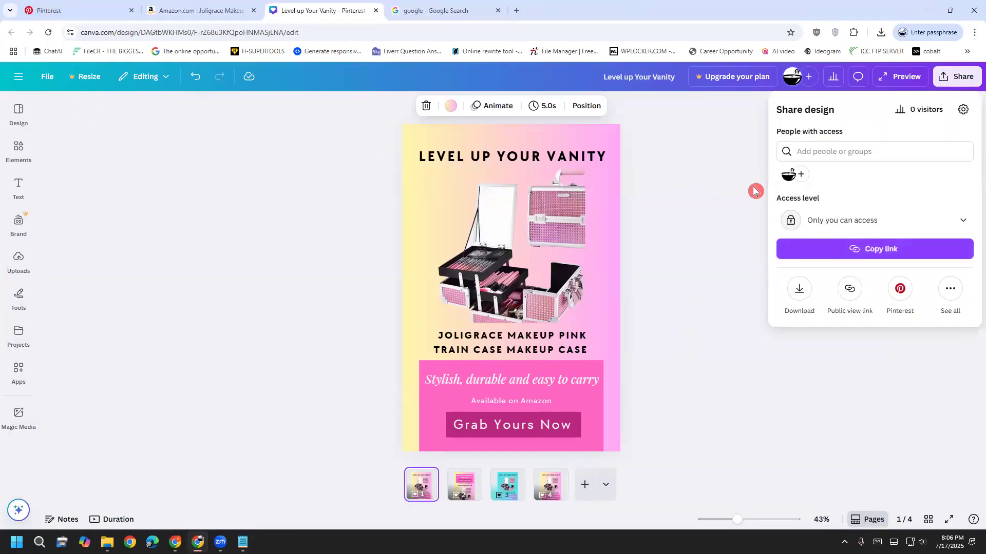
# Review the Notepad workflow list, especially the download item and the 1000 X 1500 PX pin size, and return to Canva.
pyautogui.click(243, 542)
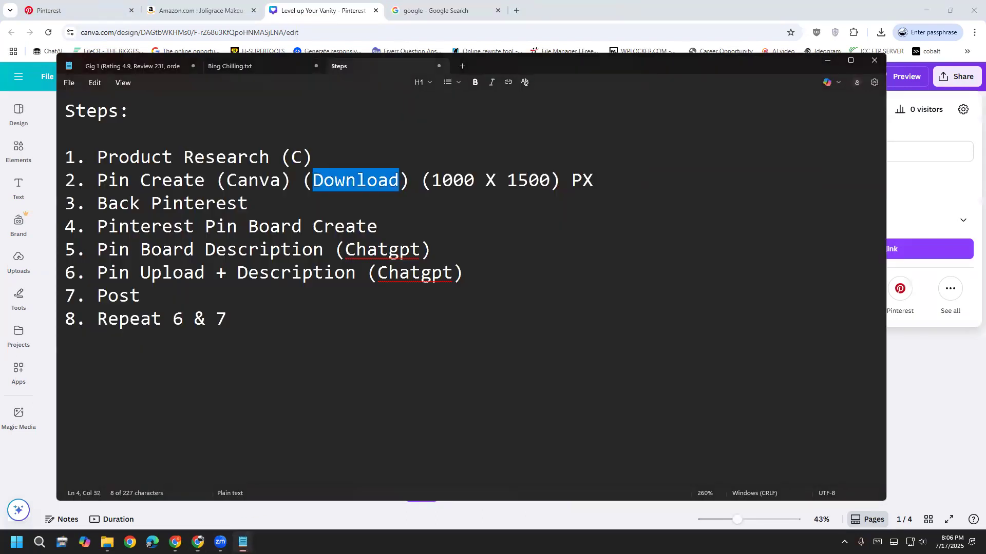
pyautogui.click(395, 205)
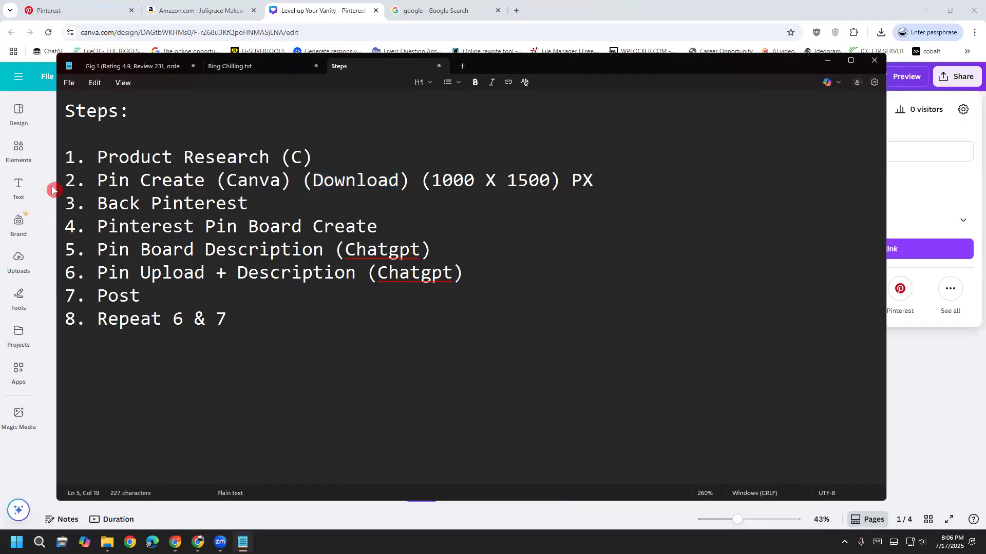
pyautogui.doubleClick(70, 179)
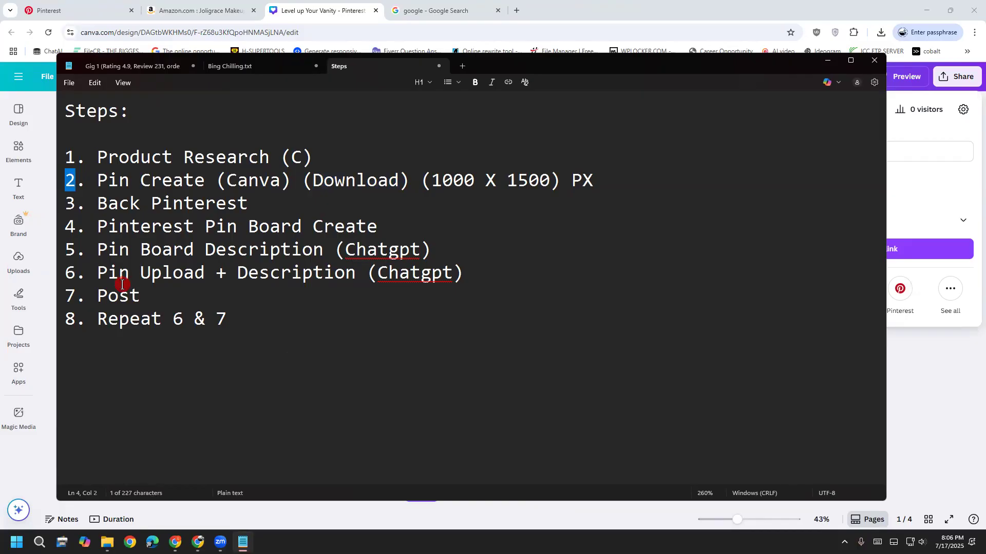
pyautogui.click(162, 204)
pyautogui.moveTo(313, 179); pyautogui.dragTo(399, 181)
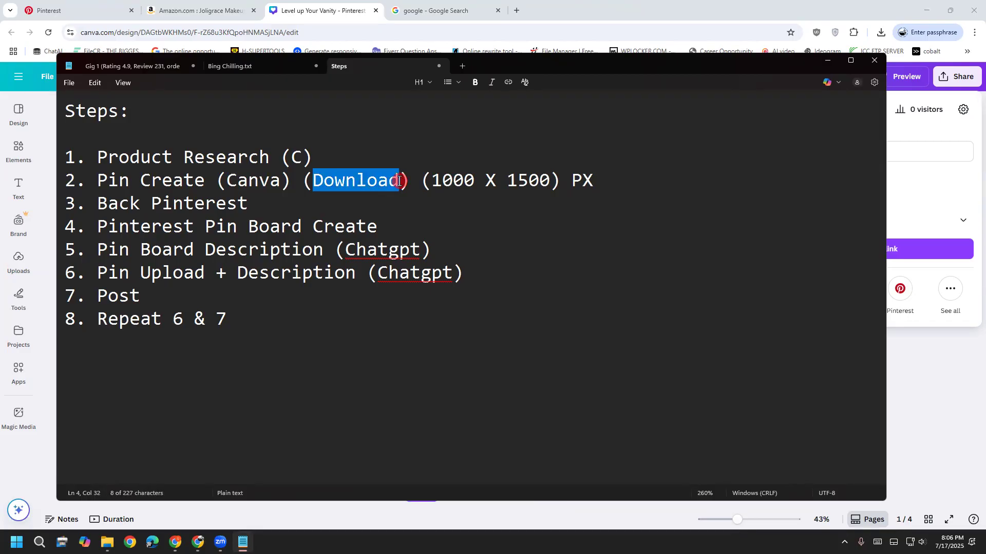
pyautogui.click(399, 181)
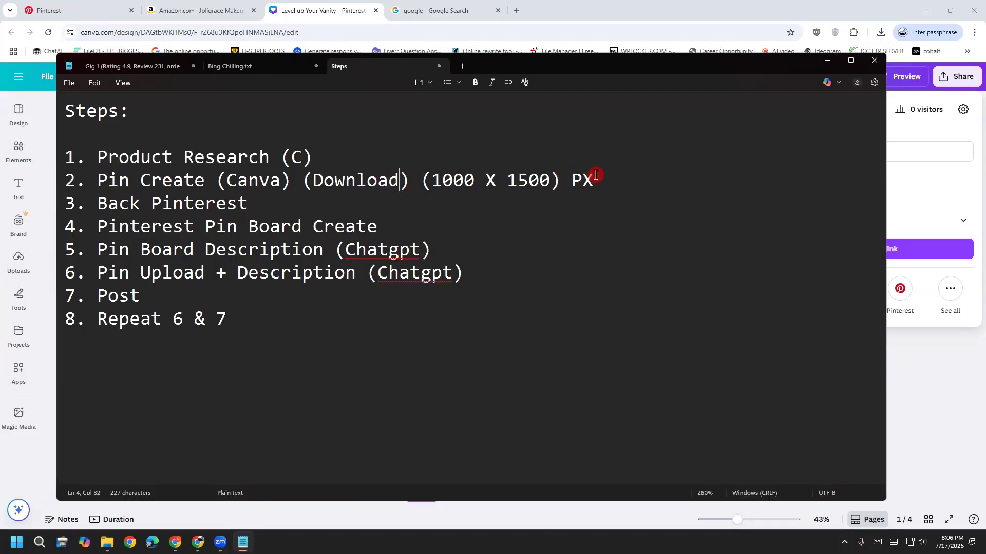
pyautogui.moveTo(594, 180); pyautogui.dragTo(554, 179)
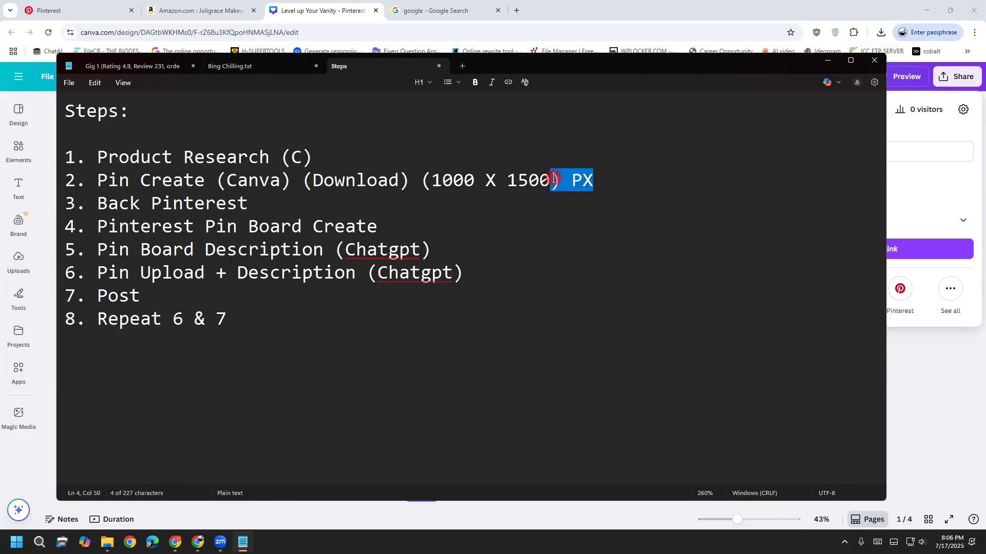
pyautogui.click(578, 193)
pyautogui.click(597, 179)
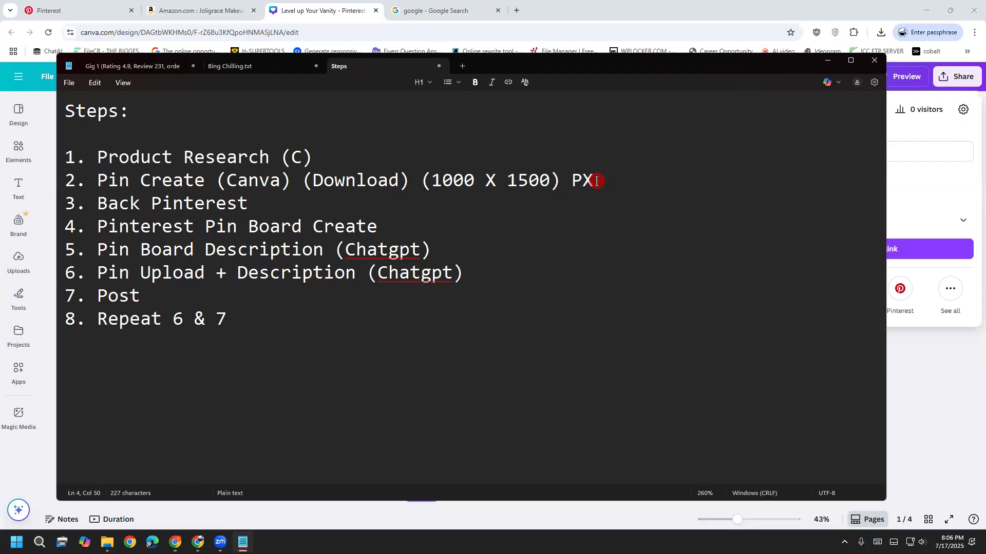
pyautogui.click(653, 7)
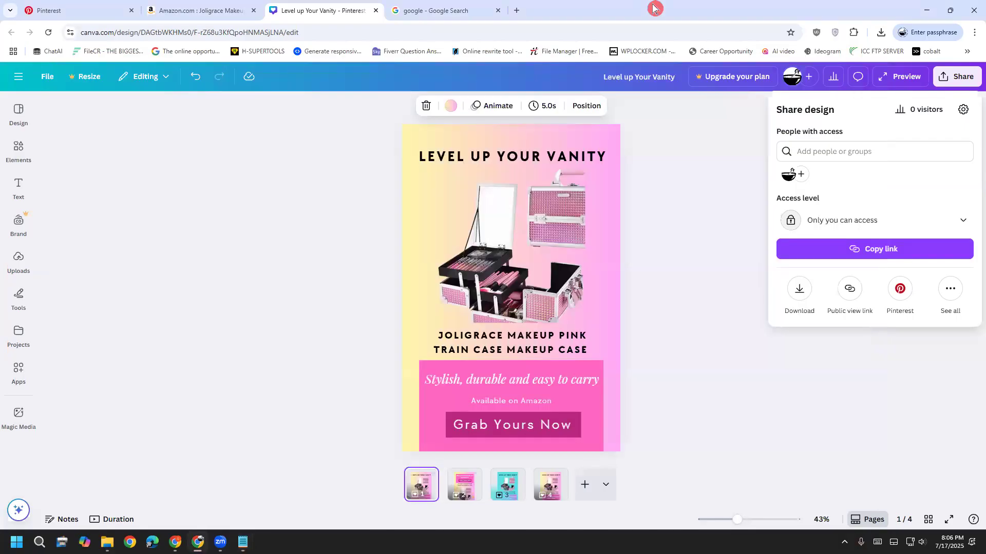
# Browse the suggested Pinterest pin templates for other design ideas and close the template list.
pyautogui.click(21, 126)
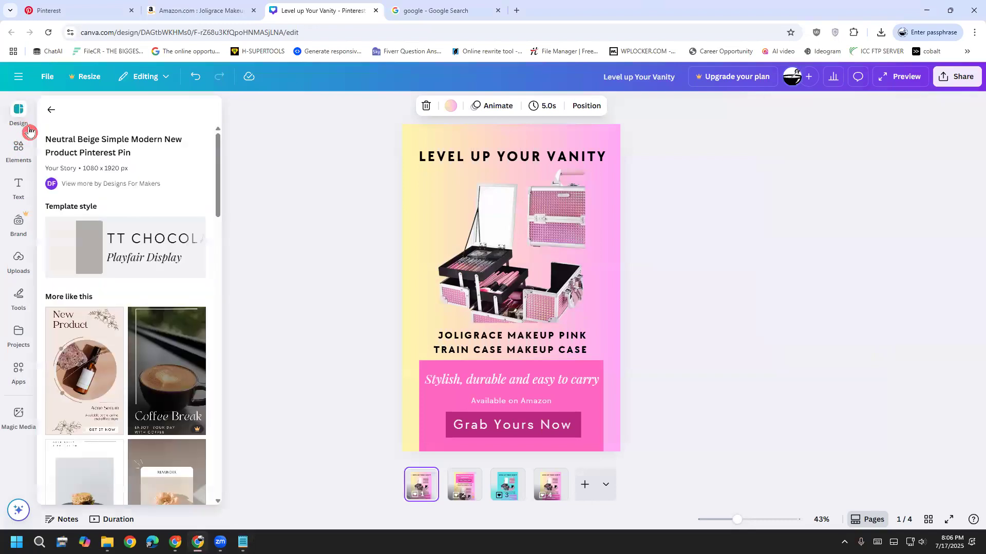
pyautogui.click(55, 111)
pyautogui.scroll(-7, 224, 235)
pyautogui.scroll(-4, 222, 282)
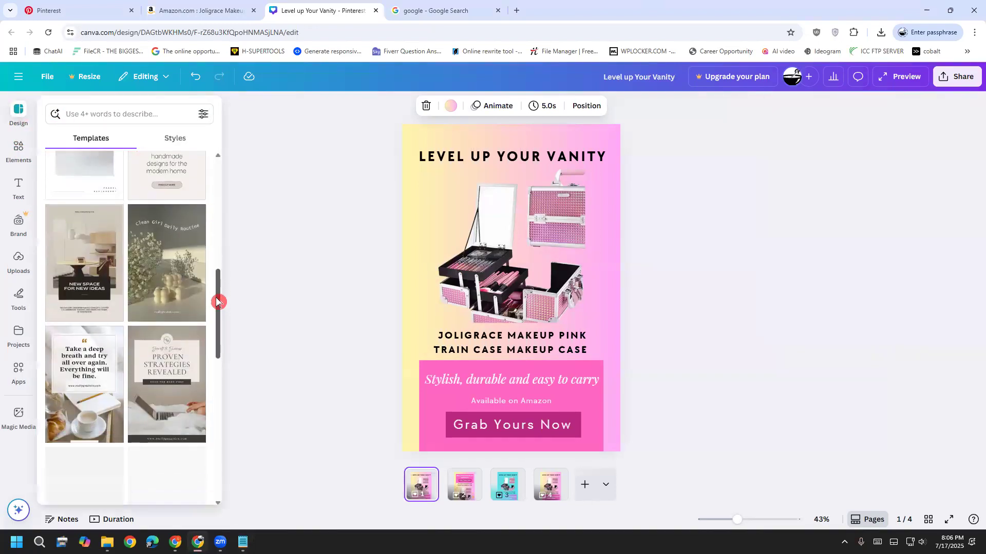
pyautogui.scroll(-8, 208, 336)
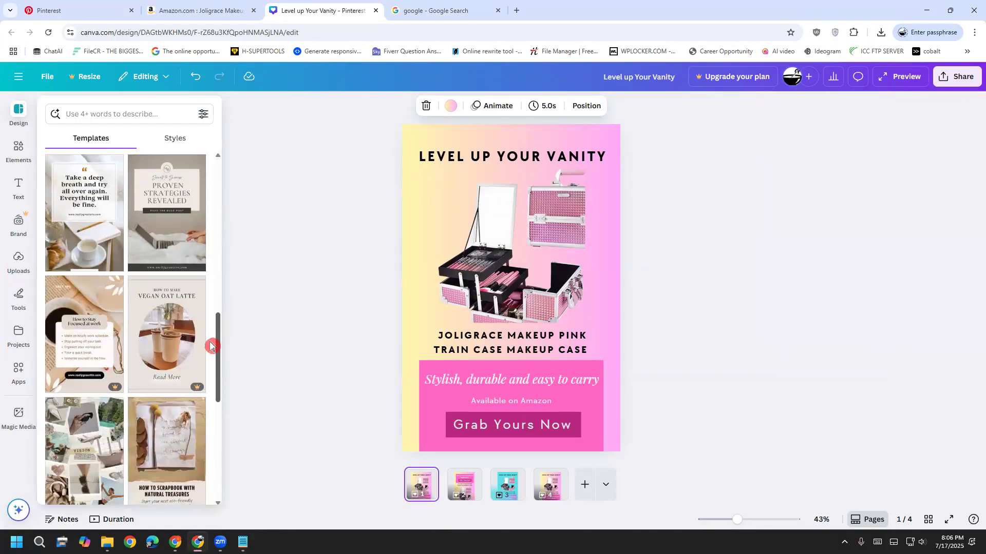
pyautogui.moveTo(212, 421); pyautogui.dragTo(208, 175)
pyautogui.click(286, 213)
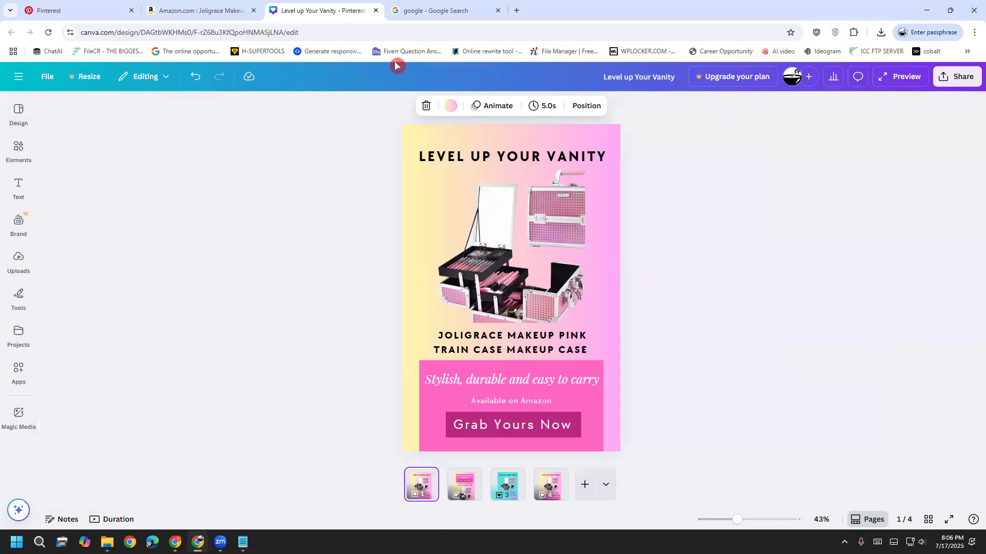
pyautogui.moveTo(446, 295); pyautogui.dragTo(470, 278)
pyautogui.moveTo(547, 287); pyautogui.dragTo(575, 281)
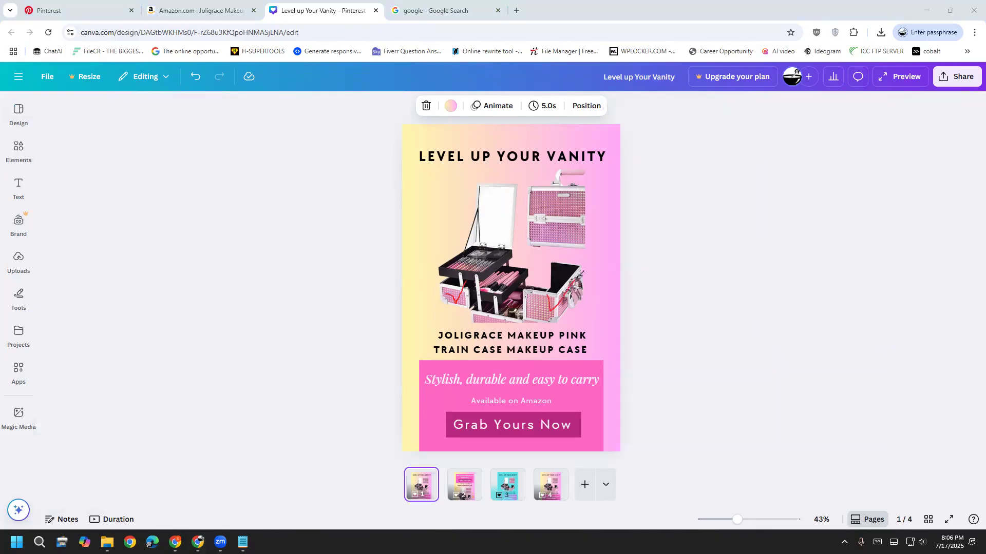
pyautogui.moveTo(570, 194); pyautogui.dragTo(609, 168)
pyautogui.click(72, 370)
pyautogui.moveTo(407, 171)
pyautogui.mouseDown()
pyautogui.moveTo(530, 190)
pyautogui.moveTo(594, 175)
pyautogui.moveTo(600, 143)
pyautogui.moveTo(554, 124)
pyautogui.moveTo(478, 119)
pyautogui.moveTo(437, 126)
pyautogui.moveTo(403, 155)
pyautogui.moveTo(424, 173)
pyautogui.mouseUp()
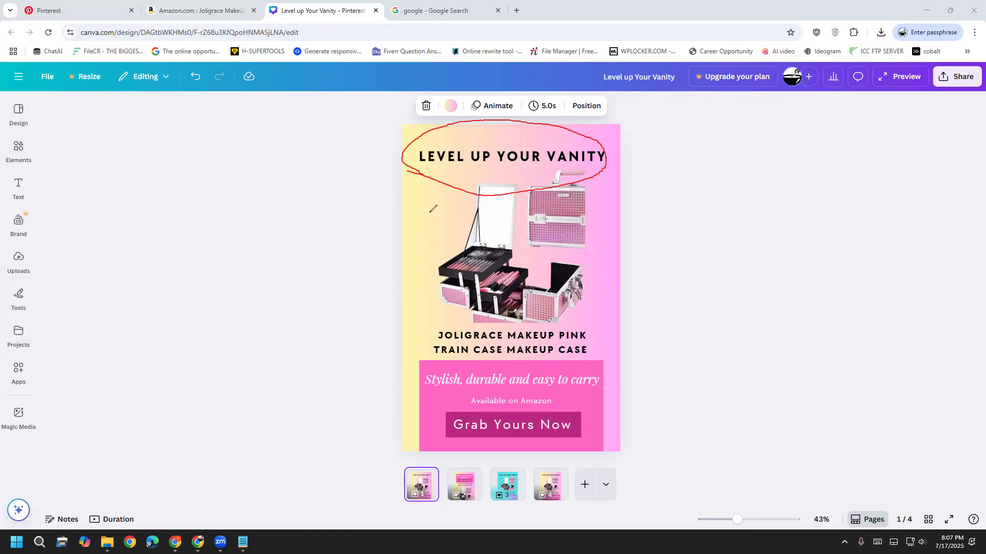
pyautogui.moveTo(416, 396)
pyautogui.mouseDown()
pyautogui.moveTo(573, 396)
pyautogui.moveTo(611, 386)
pyautogui.moveTo(560, 364)
pyautogui.moveTo(438, 363)
pyautogui.moveTo(418, 370)
pyautogui.moveTo(430, 390)
pyautogui.mouseUp()
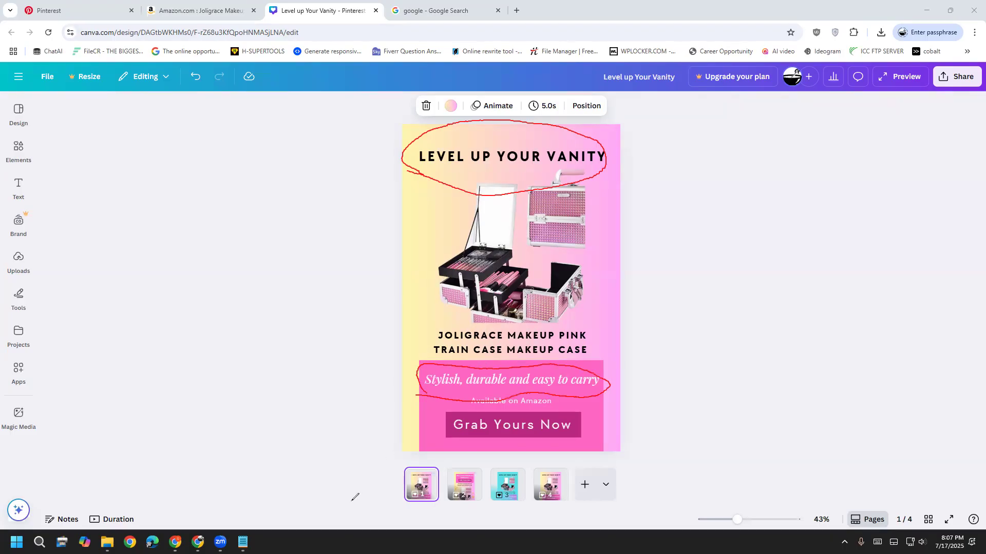
pyautogui.click(107, 379)
pyautogui.click(109, 383)
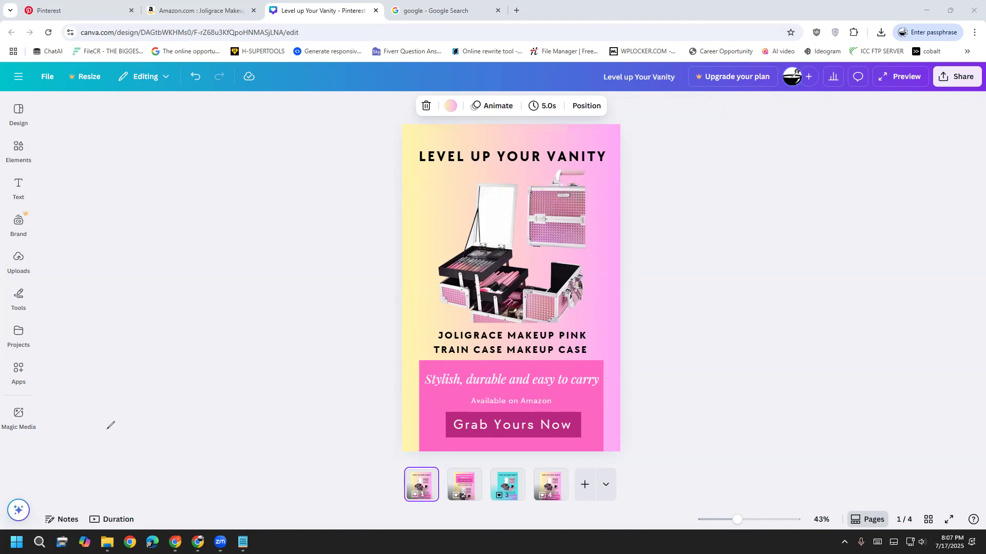
pyautogui.click(157, 380)
# Try a brown text colour on the "Stylish, durable and easy to carry" line of the first page and undo it.
pyautogui.click(561, 381)
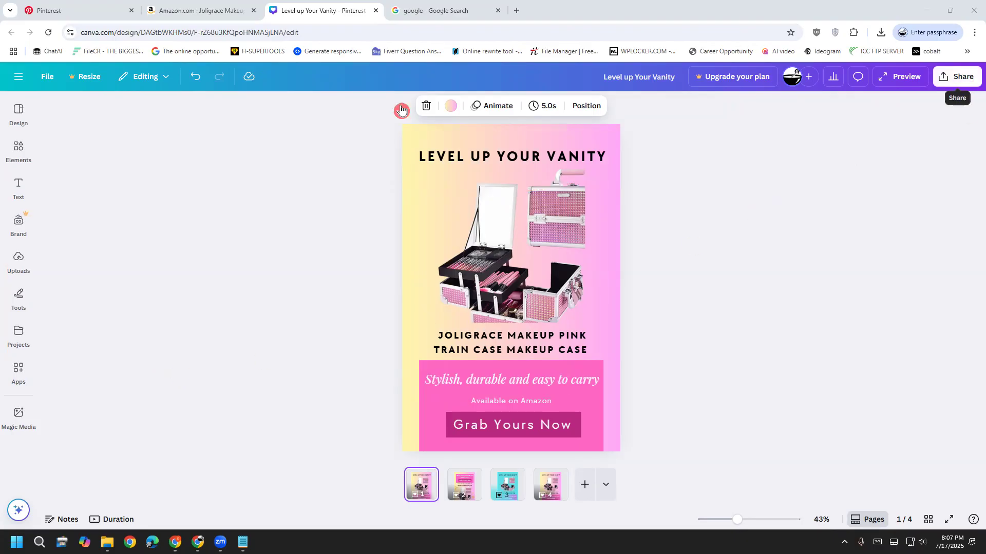
pyautogui.click(399, 106)
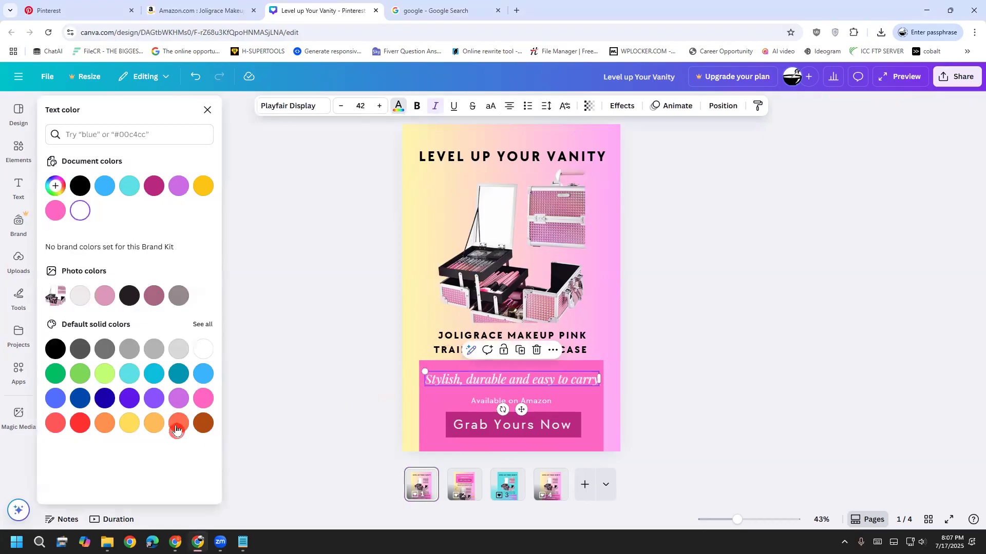
pyautogui.click(203, 429)
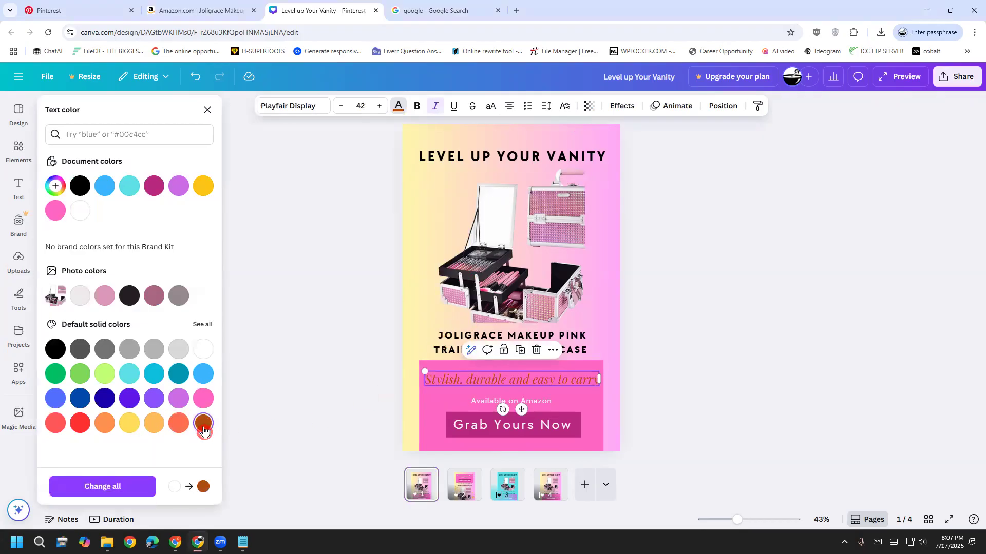
pyautogui.click(285, 389)
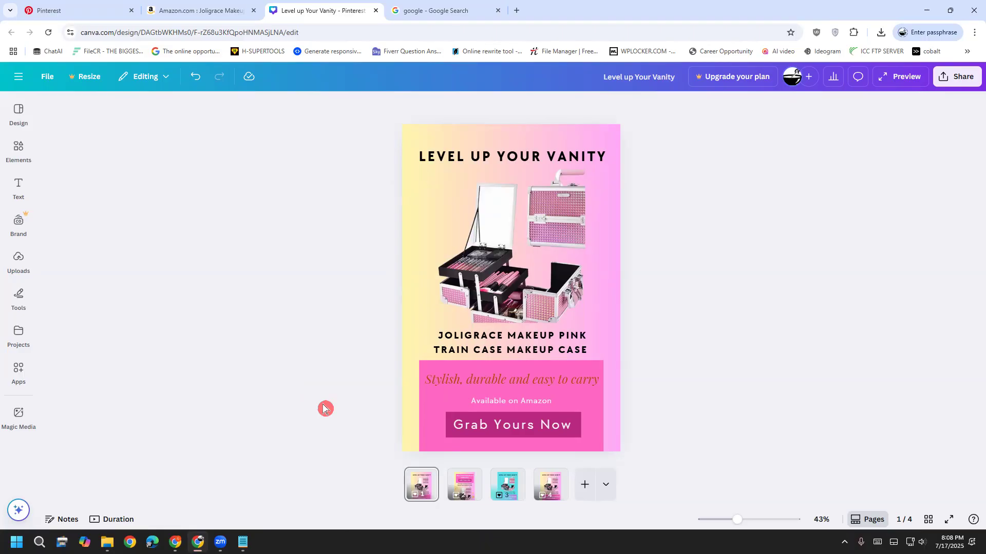
pyautogui.hotkey('ctrl', 'z')
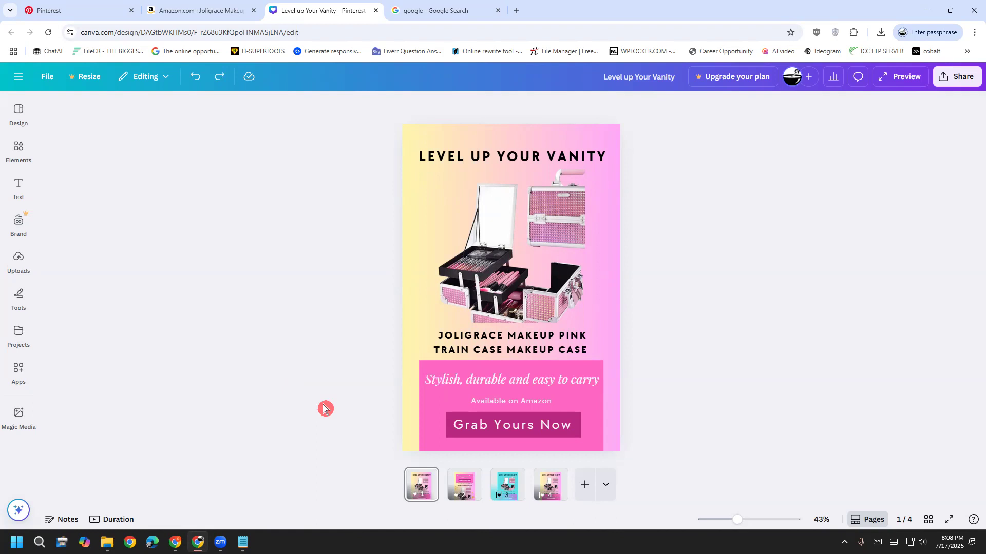
# Open the download settings for the design.
pyautogui.click(964, 78)
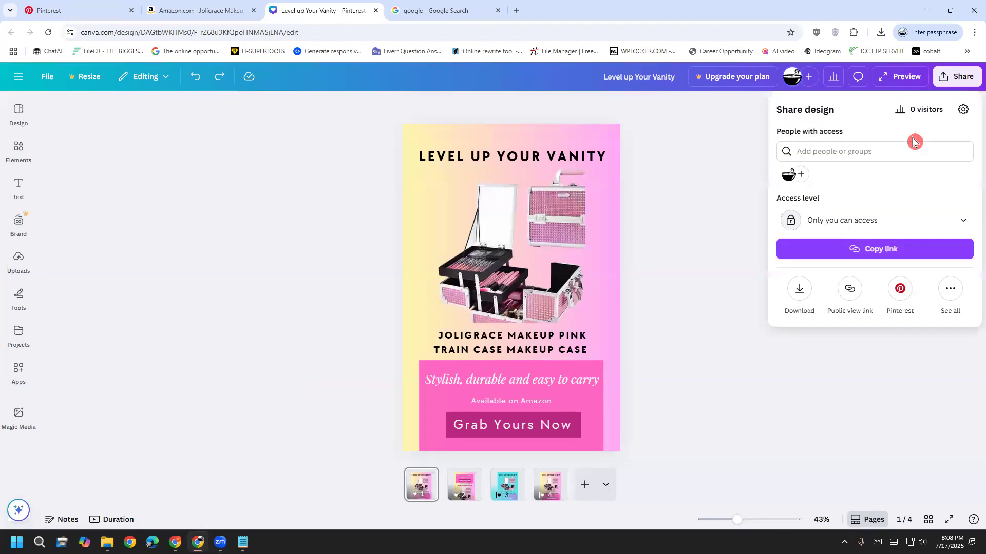
pyautogui.click(801, 291)
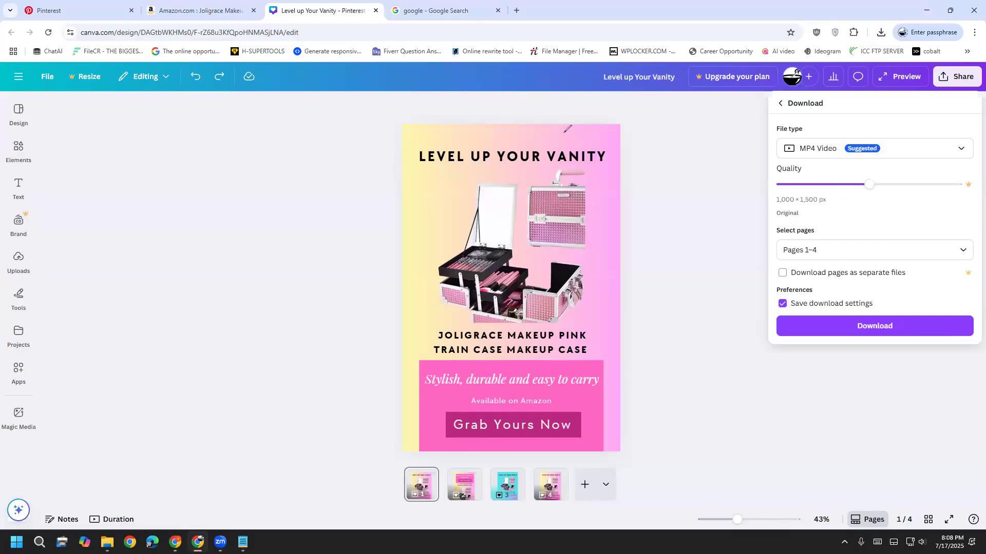
pyautogui.moveTo(420, 483)
pyautogui.mouseDown()
pyautogui.moveTo(321, 410)
pyautogui.moveTo(343, 372)
pyautogui.mouseUp()
pyautogui.moveTo(209, 262)
pyautogui.mouseDown()
pyautogui.moveTo(175, 286)
pyautogui.moveTo(140, 325)
pyautogui.mouseUp()
pyautogui.moveTo(218, 223); pyautogui.dragTo(228, 321)
pyautogui.moveTo(209, 289); pyautogui.dragTo(236, 265)
pyautogui.moveTo(269, 254)
pyautogui.mouseDown()
pyautogui.moveTo(251, 298)
pyautogui.moveTo(285, 282)
pyautogui.mouseUp()
pyautogui.moveTo(263, 258)
pyautogui.mouseDown()
pyautogui.moveTo(300, 232)
pyautogui.moveTo(305, 272)
pyautogui.mouseUp()
pyautogui.moveTo(296, 225)
pyautogui.mouseDown()
pyautogui.moveTo(324, 260)
pyautogui.moveTo(336, 232)
pyautogui.mouseUp()
pyautogui.moveTo(165, 399)
pyautogui.mouseDown()
pyautogui.moveTo(187, 372)
pyautogui.moveTo(181, 451)
pyautogui.mouseUp()
pyautogui.moveTo(216, 365)
pyautogui.mouseDown()
pyautogui.moveTo(240, 441)
pyautogui.moveTo(226, 357)
pyautogui.moveTo(229, 396)
pyautogui.mouseUp()
pyautogui.moveTo(279, 323)
pyautogui.mouseDown()
pyautogui.moveTo(283, 351)
pyautogui.moveTo(289, 451)
pyautogui.moveTo(299, 358)
pyautogui.mouseUp()
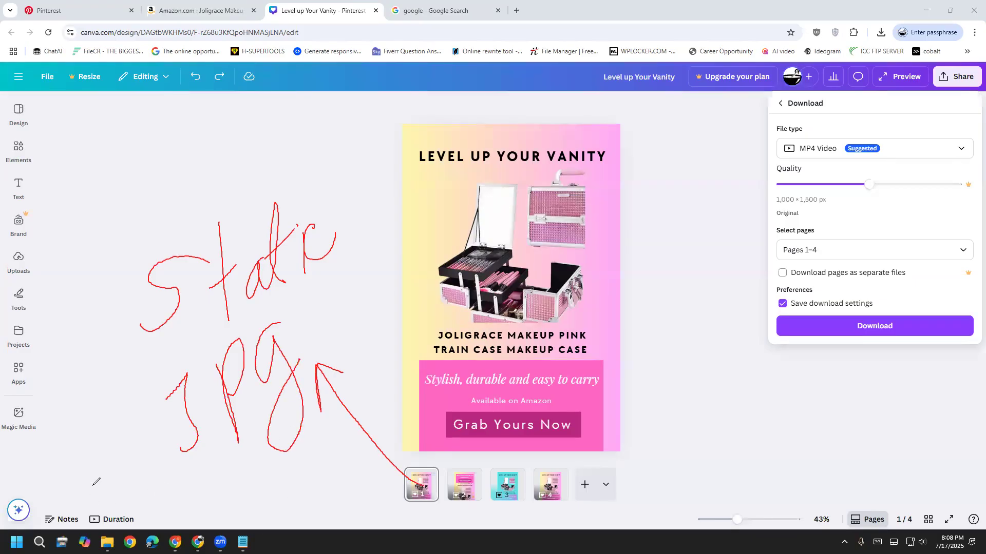
# Set the download file type to JPG and limit the page selection to page 1.
pyautogui.click(824, 148)
pyautogui.click(850, 189)
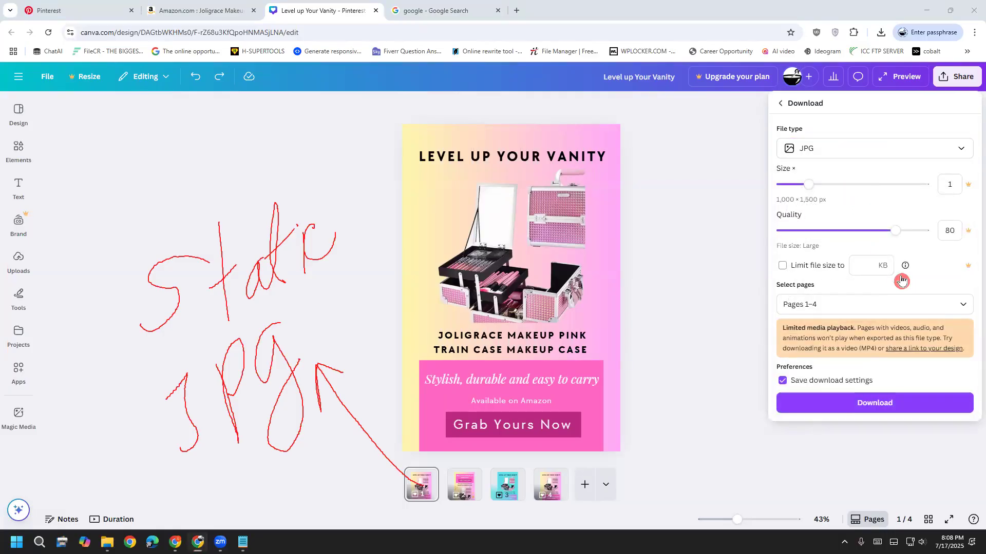
pyautogui.click(801, 302)
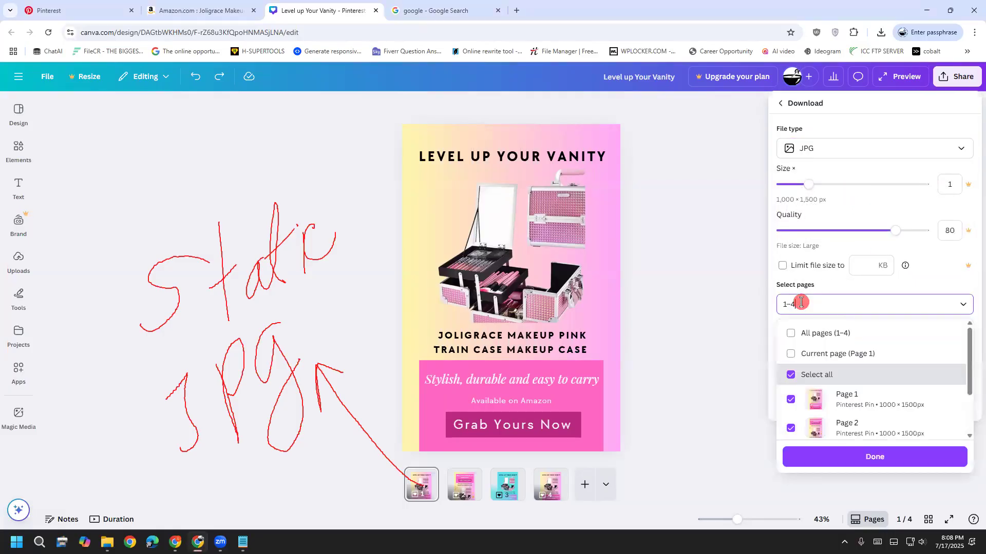
pyautogui.click(791, 377)
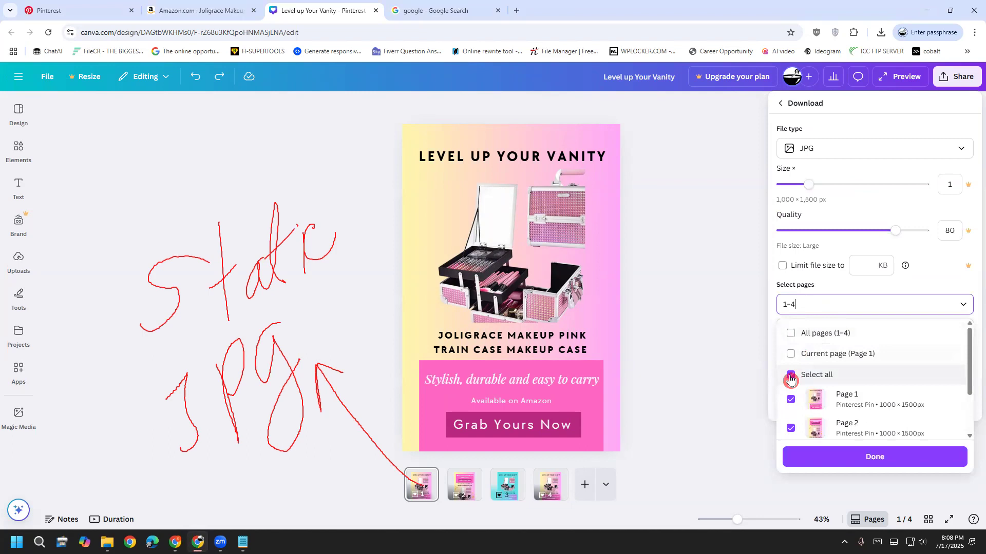
pyautogui.scroll(-1, 807, 377)
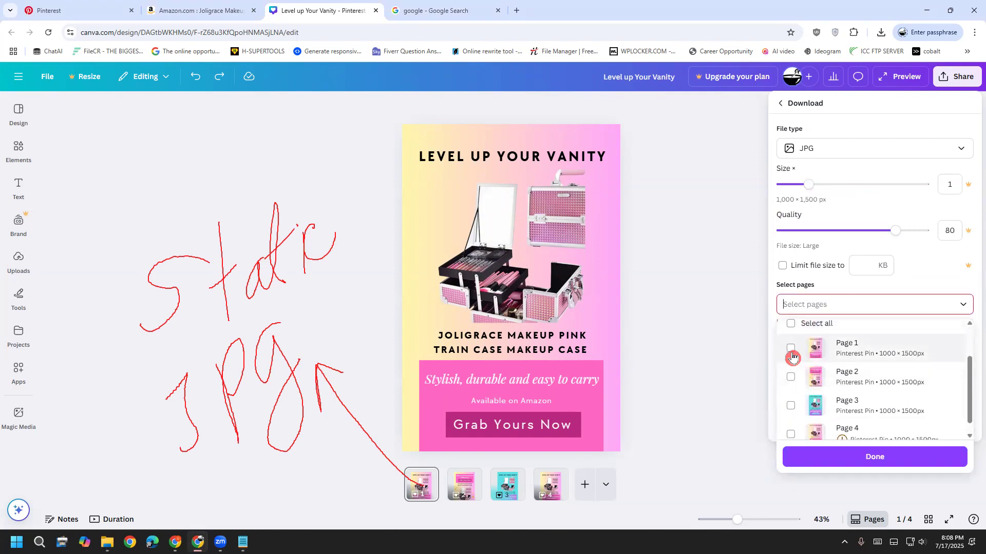
pyautogui.click(791, 349)
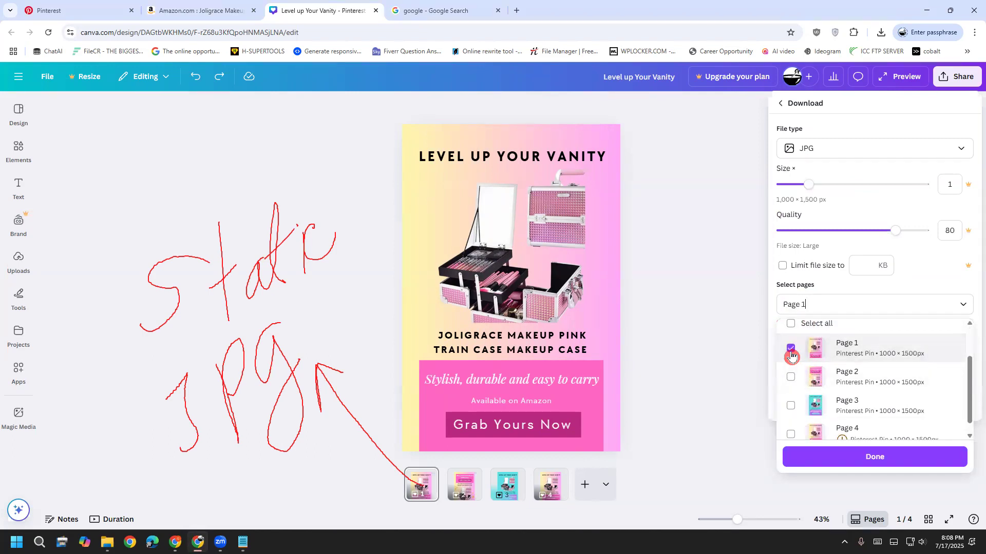
pyautogui.click(965, 307)
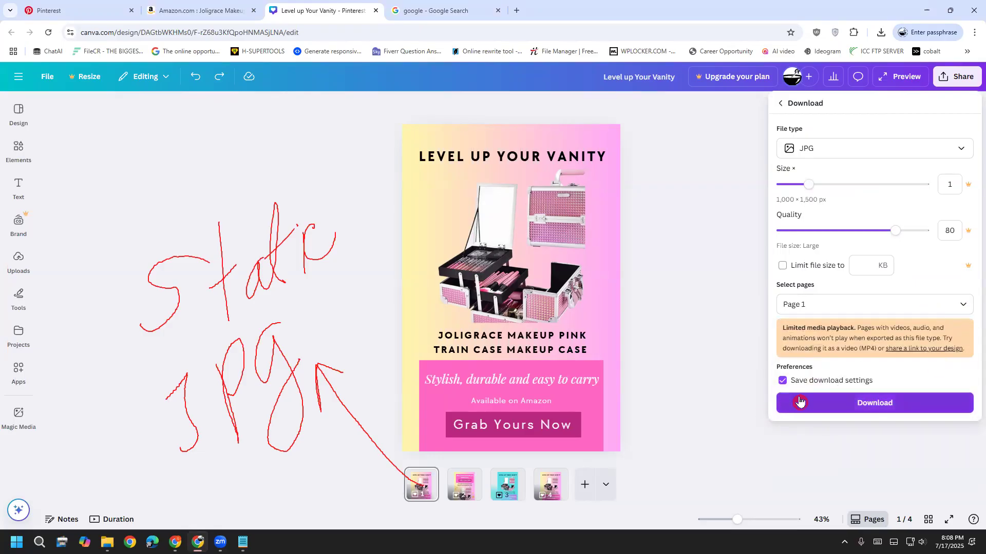
# Turn off saving the download settings, download the page 1 JPG and show the browser's recent downloads.
pyautogui.click(784, 382)
pyautogui.click(800, 405)
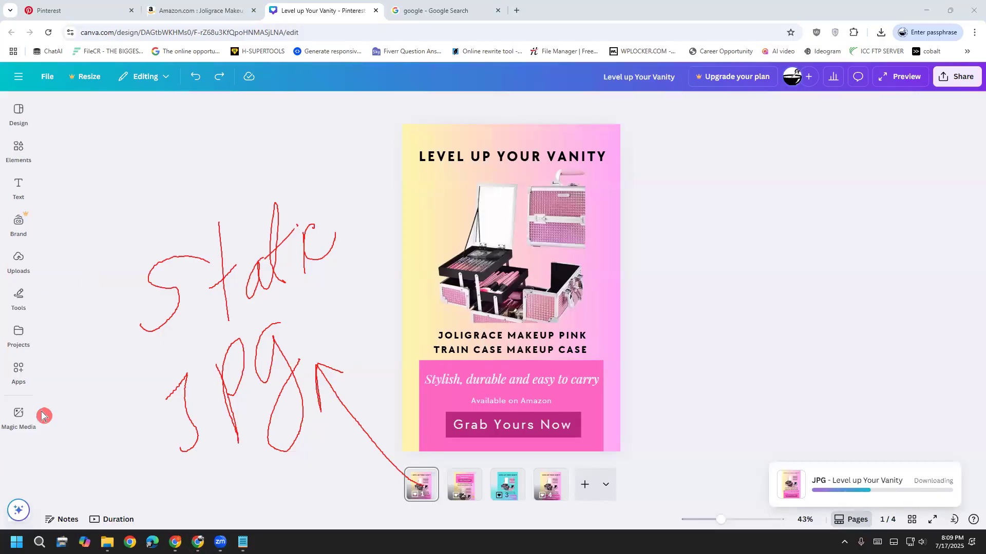
pyautogui.click(881, 33)
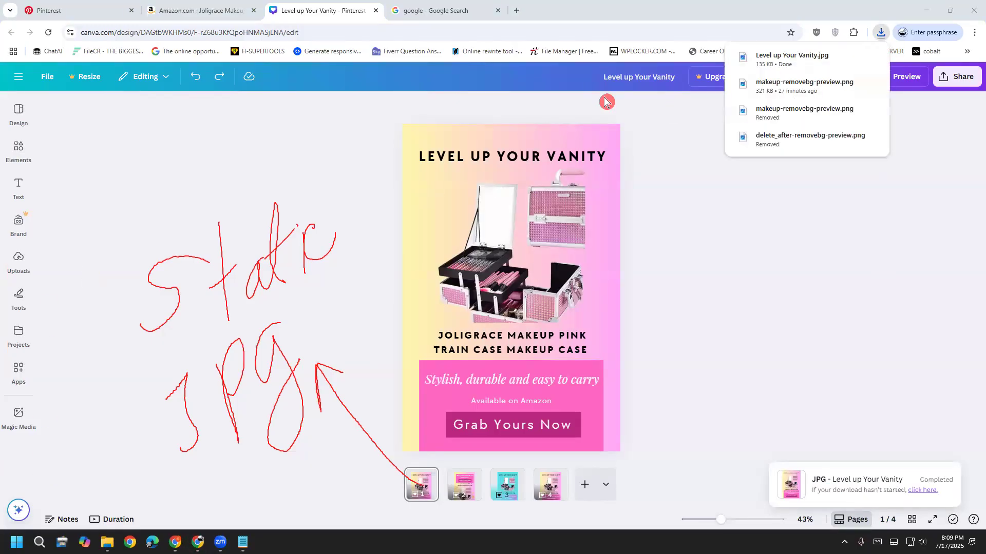
pyautogui.click(490, 122)
pyautogui.moveTo(457, 489)
pyautogui.mouseDown()
pyautogui.moveTo(310, 330)
pyautogui.moveTo(315, 366)
pyautogui.moveTo(338, 338)
pyautogui.mouseUp()
pyautogui.moveTo(179, 276); pyautogui.dragTo(194, 344)
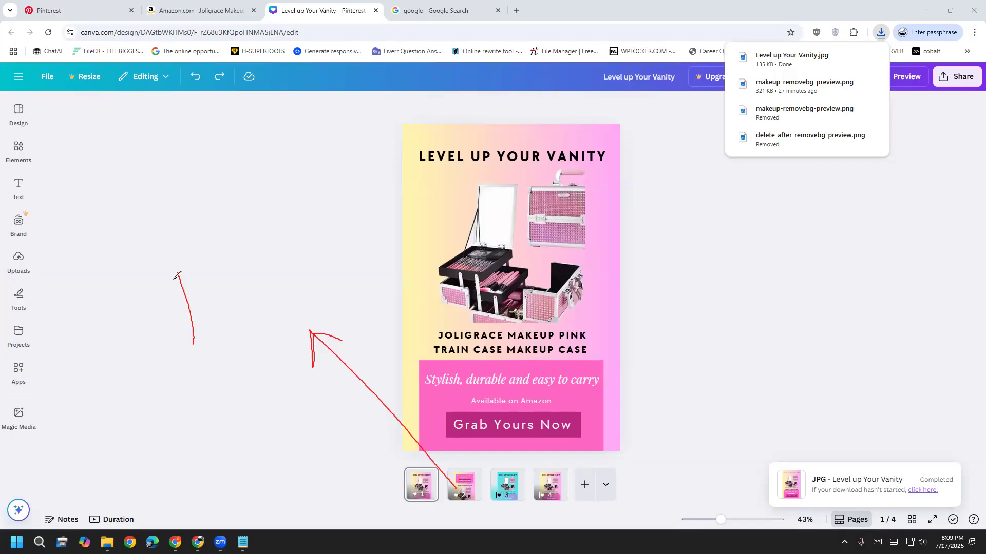
pyautogui.click(124, 371)
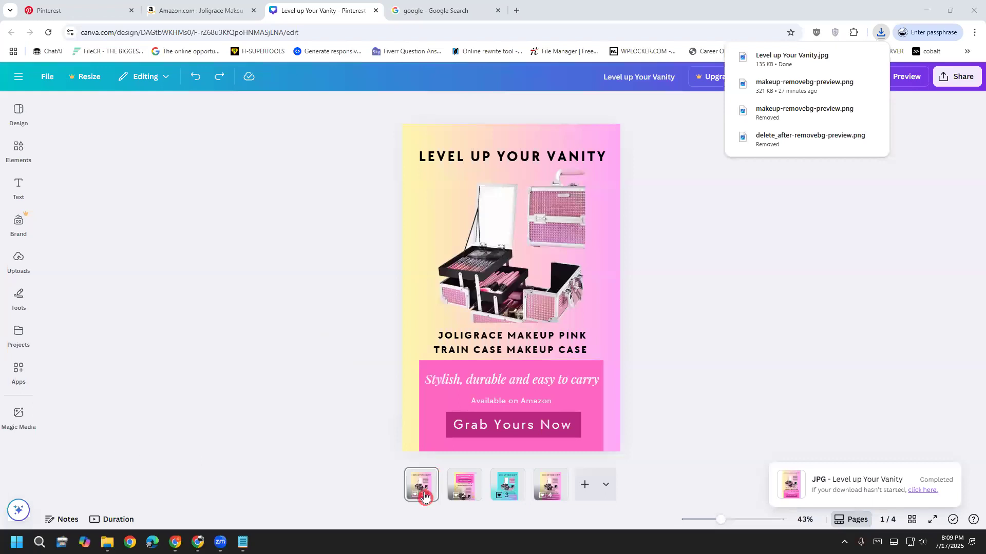
# Go to the second page and choose JPG as the file type in the download settings.
pyautogui.click(464, 483)
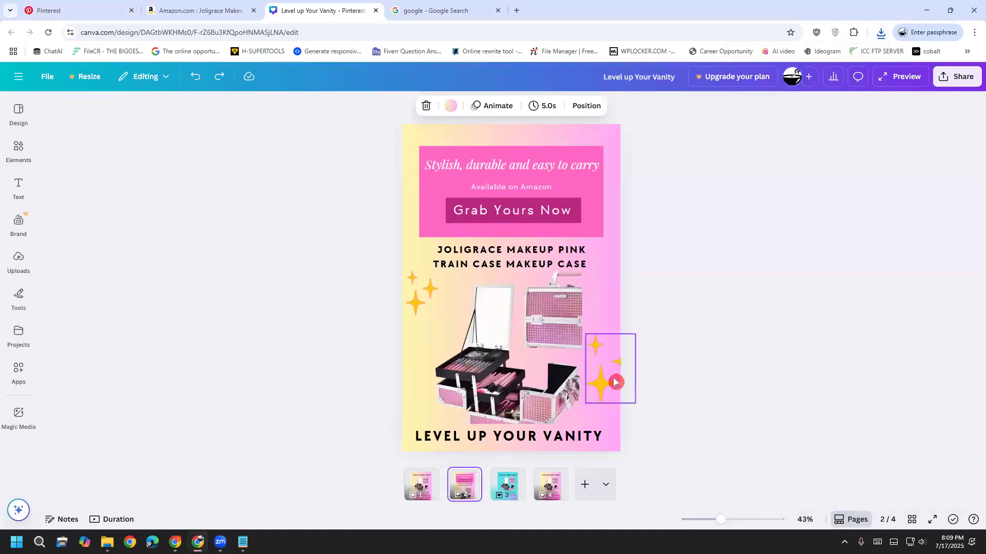
pyautogui.click(953, 77)
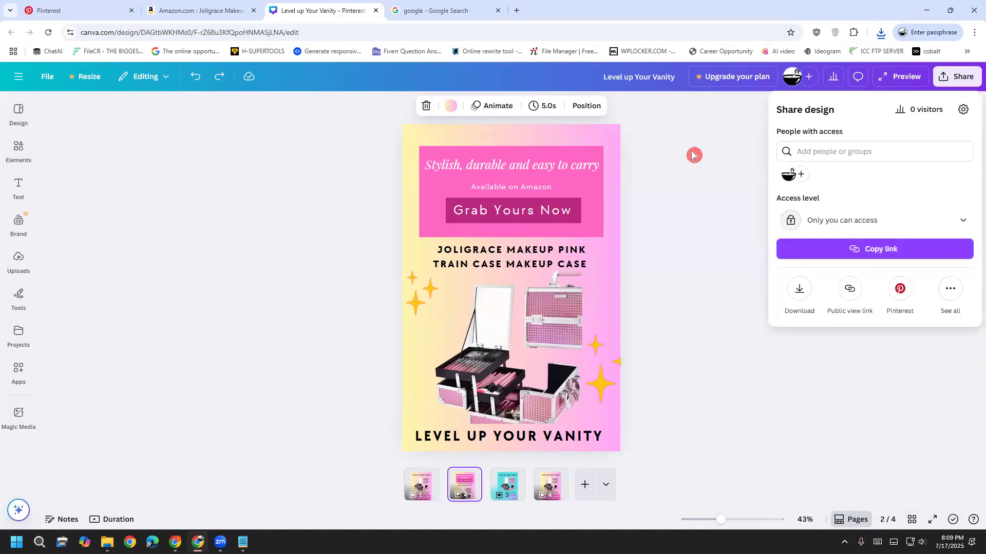
pyautogui.click(799, 290)
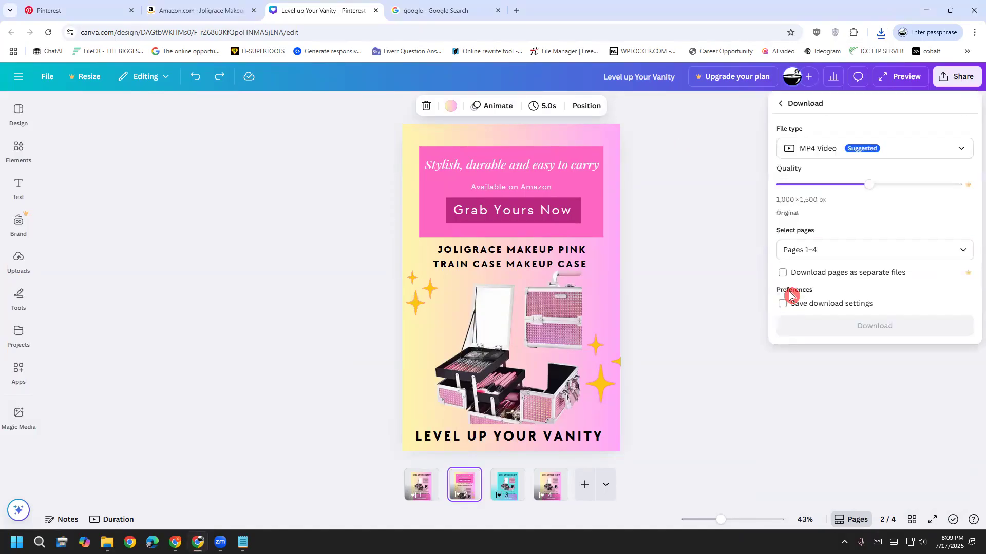
pyautogui.click(838, 152)
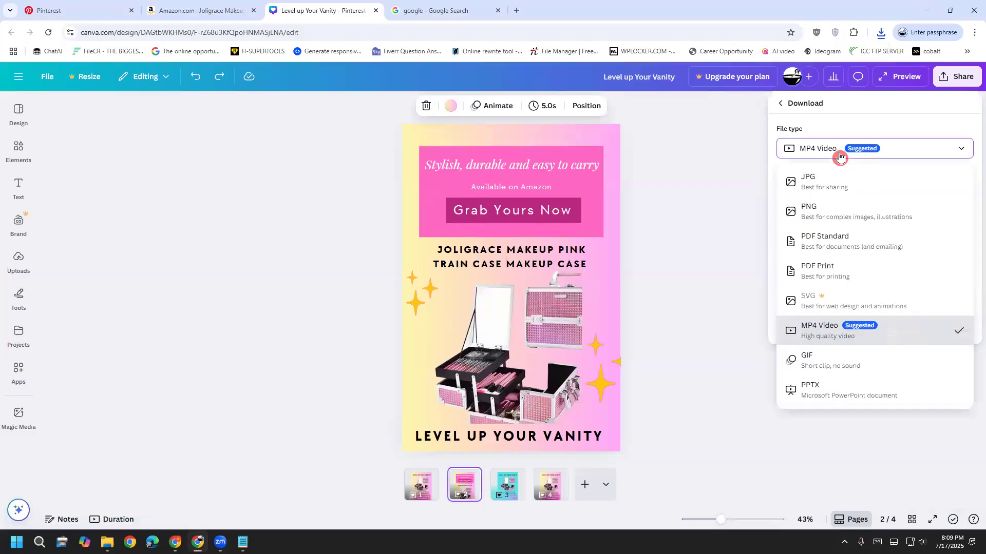
pyautogui.click(852, 196)
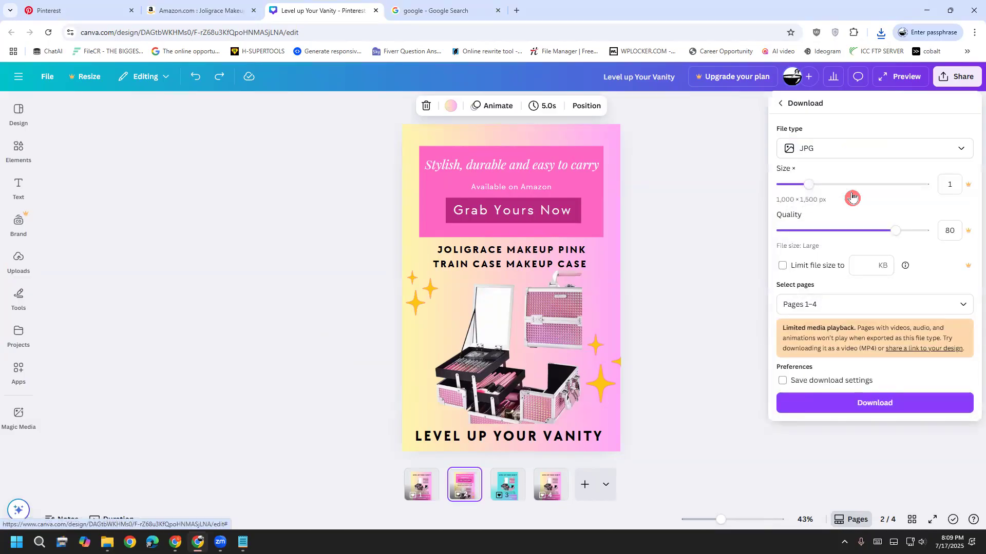
# Limit the page selection to page 2 and download it.
pyautogui.click(816, 302)
pyautogui.click(830, 338)
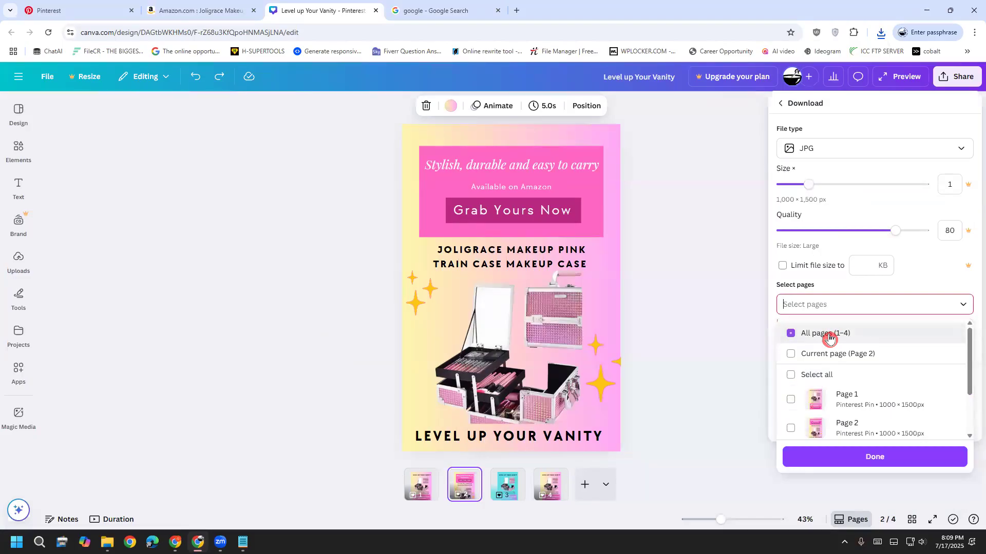
pyautogui.click(839, 433)
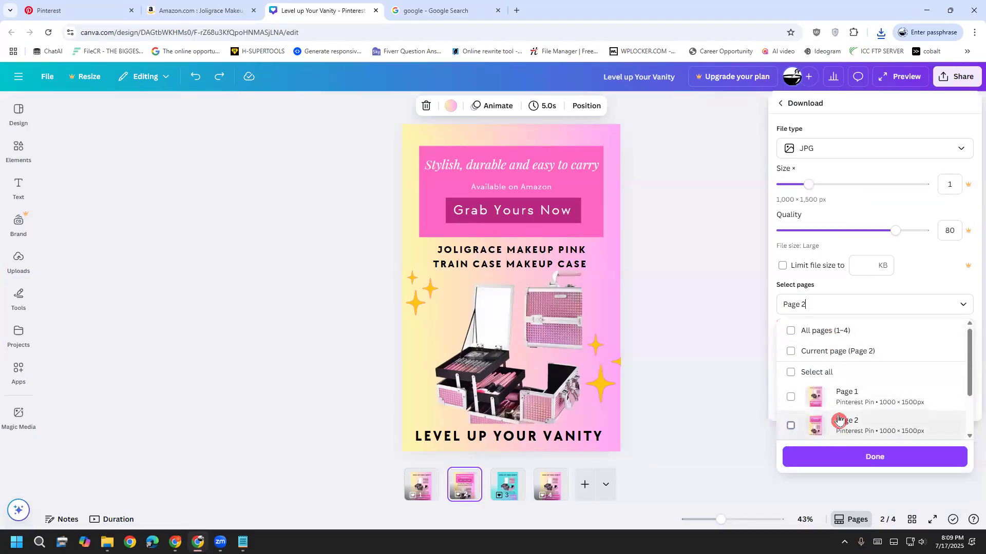
pyautogui.click(863, 461)
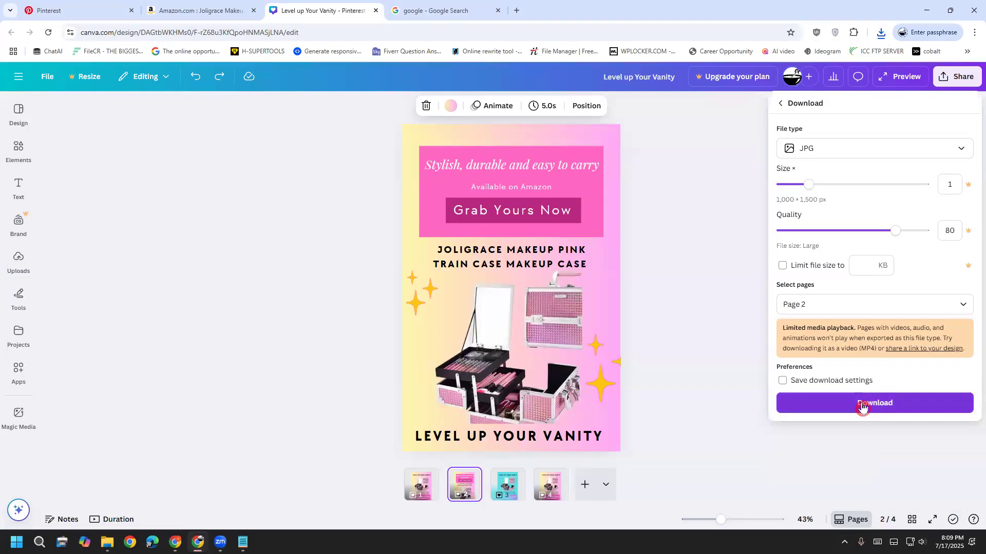
pyautogui.click(862, 407)
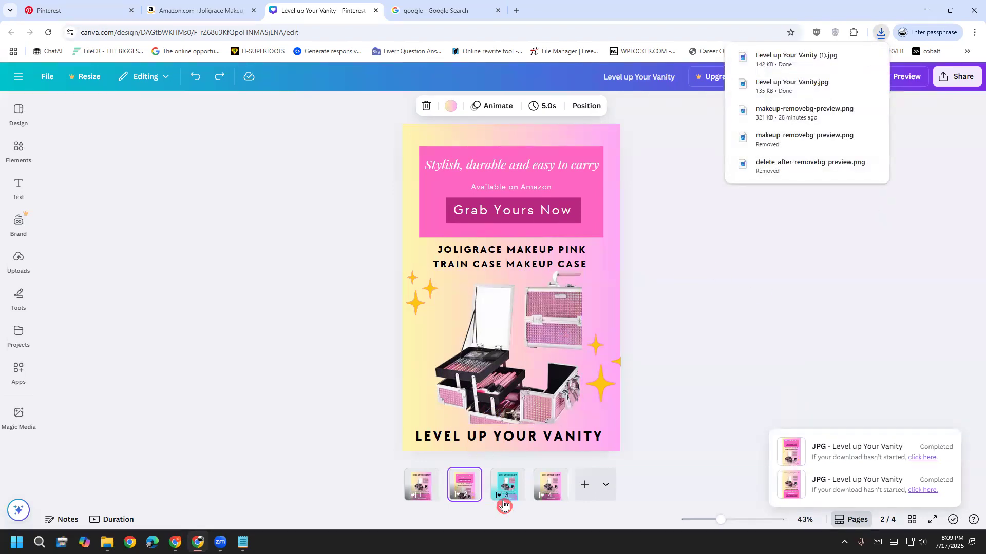
# Go to the third page, the turquoise pin, and choose JPG as the download file type.
pyautogui.click(509, 484)
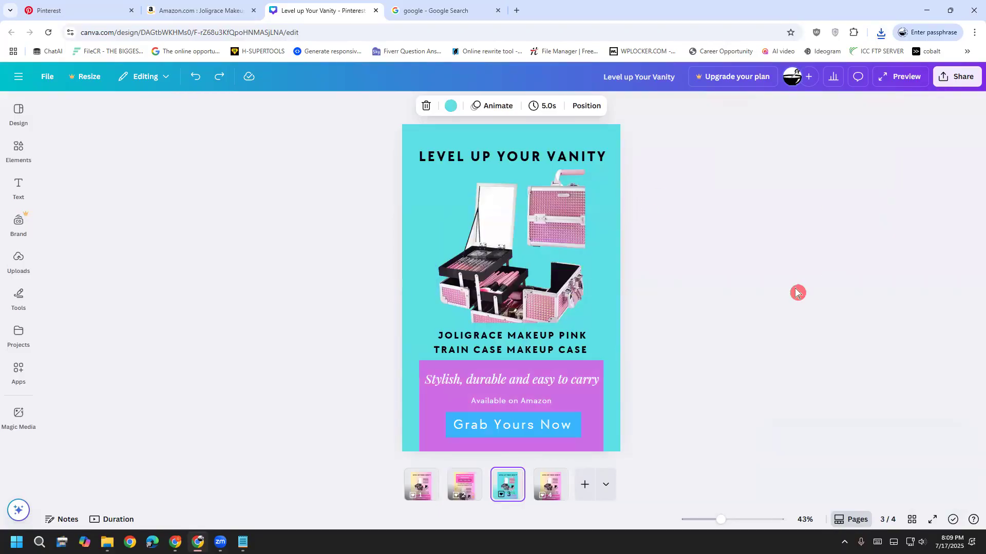
pyautogui.click(810, 150)
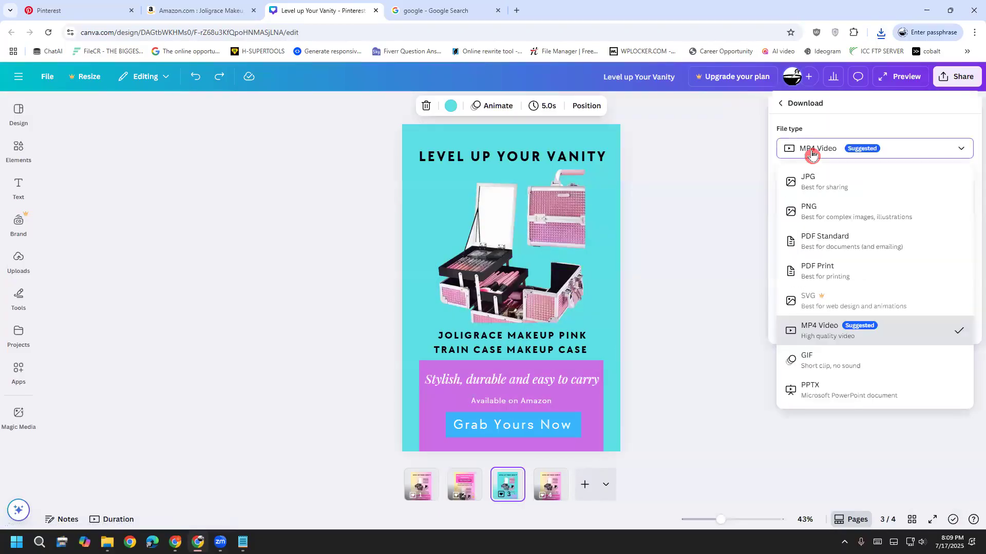
pyautogui.click(832, 195)
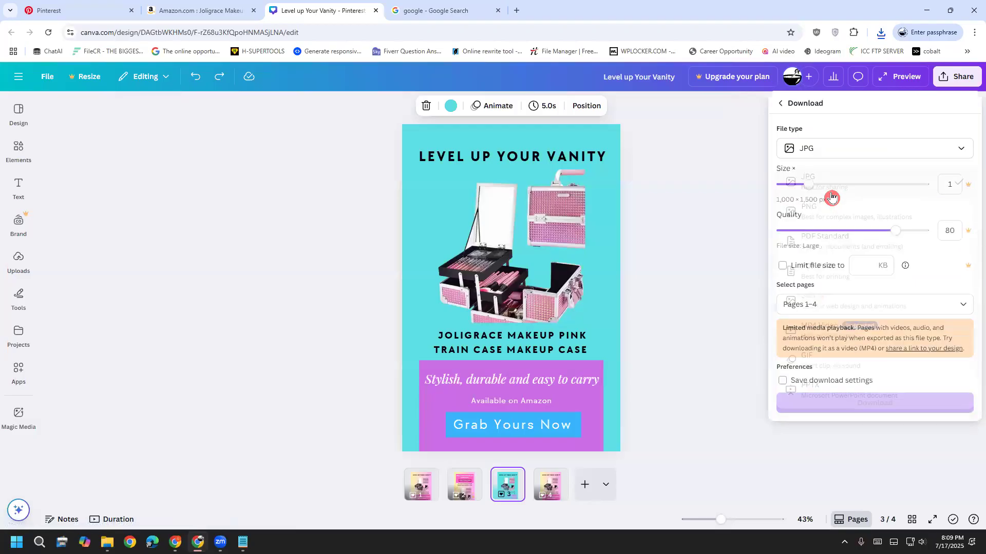
# Limit the page selection to page 3 and download the turquoise pin.
pyautogui.click(845, 306)
pyautogui.click(819, 382)
pyautogui.scroll(-1, 820, 385)
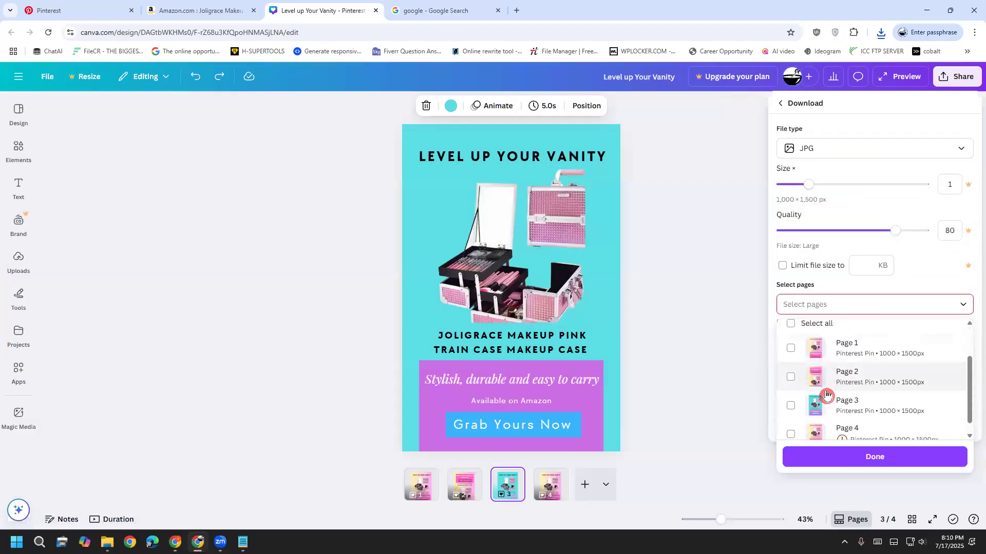
pyautogui.click(841, 409)
pyautogui.click(871, 459)
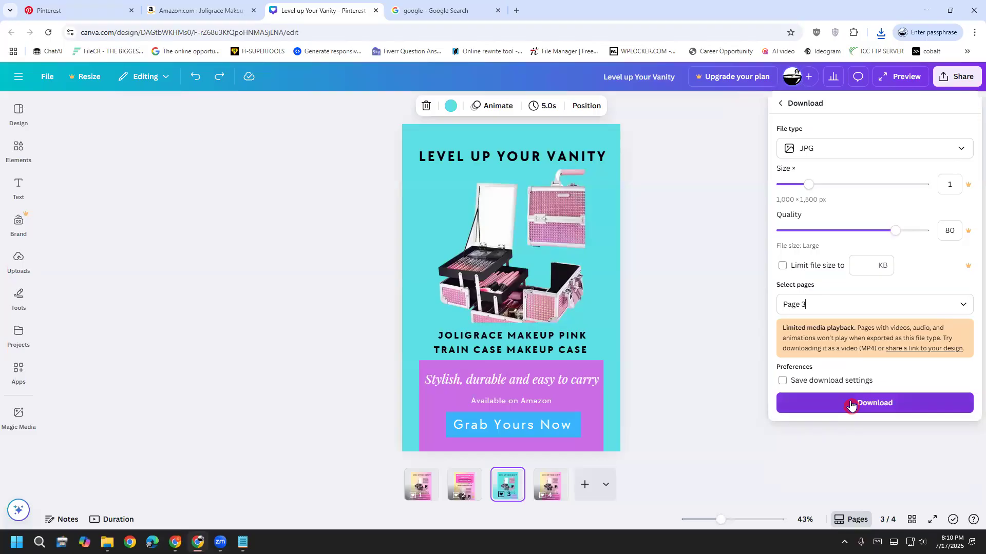
pyautogui.click(851, 405)
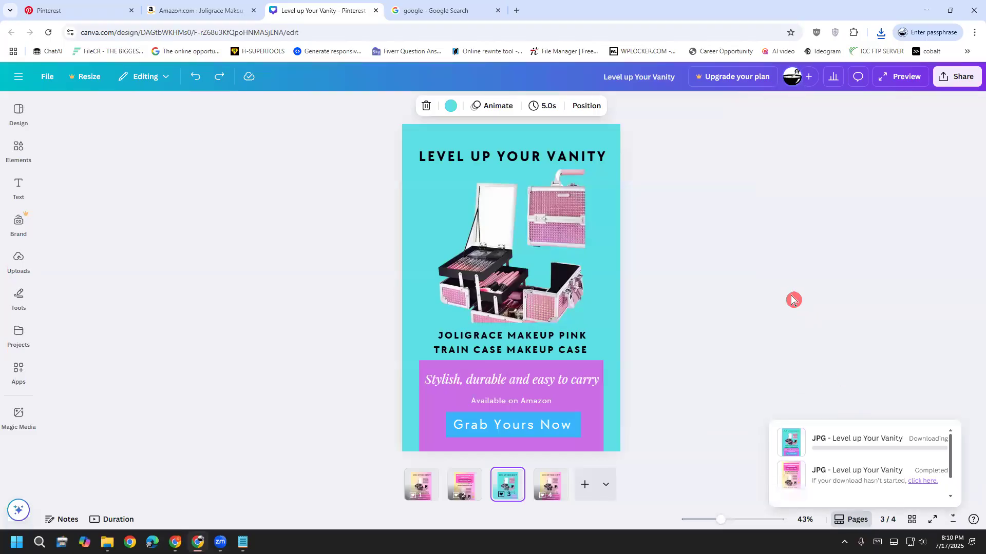
# Go to the fourth page of the design and look through the available page animation styles.
pyautogui.click(553, 496)
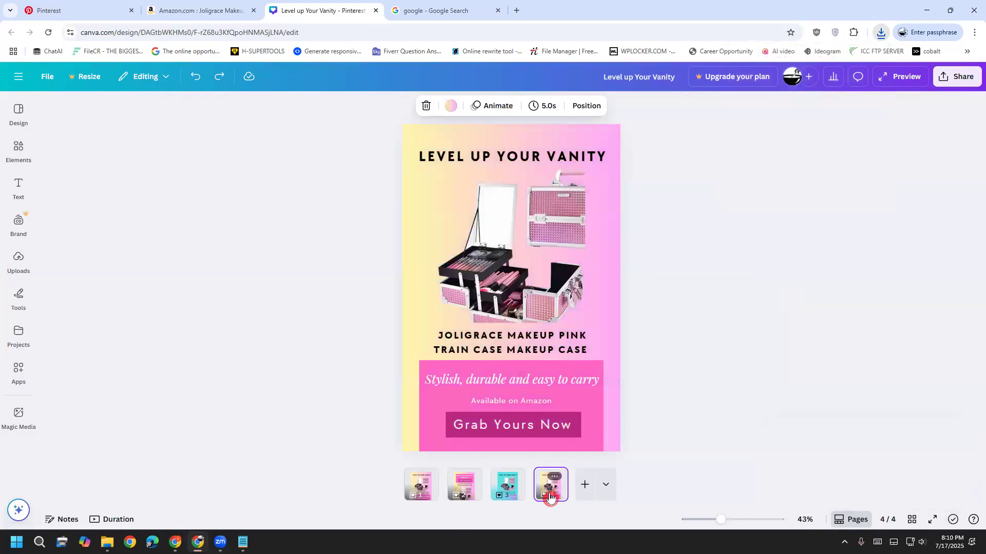
pyautogui.click(616, 241)
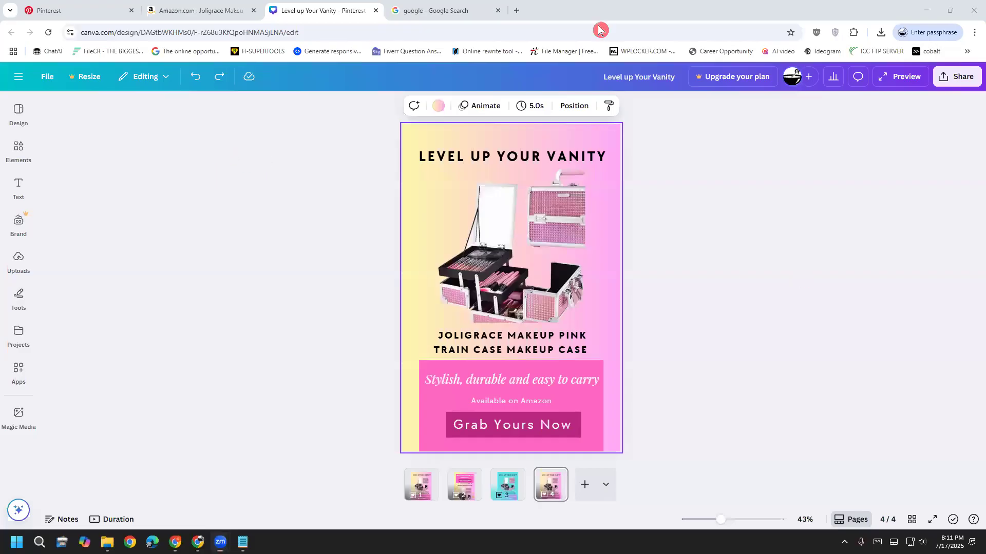
pyautogui.moveTo(459, 121)
pyautogui.mouseDown()
pyautogui.moveTo(504, 120)
pyautogui.moveTo(490, 95)
pyautogui.moveTo(444, 88)
pyautogui.moveTo(439, 105)
pyautogui.moveTo(451, 121)
pyautogui.moveTo(473, 127)
pyautogui.mouseUp()
pyautogui.moveTo(604, 191)
pyautogui.mouseDown()
pyautogui.moveTo(625, 202)
pyautogui.moveTo(656, 172)
pyautogui.mouseUp()
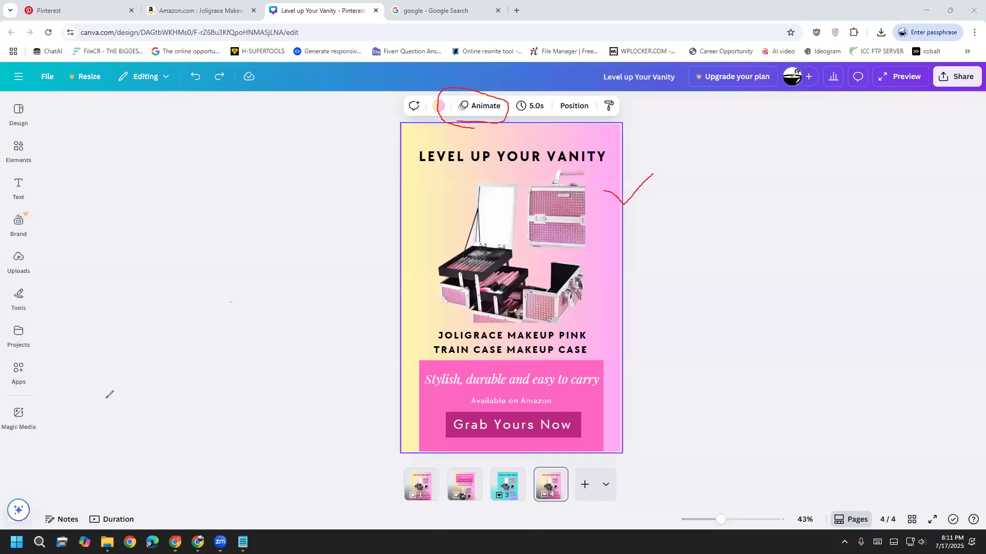
pyautogui.press('Escape')
pyautogui.click(489, 109)
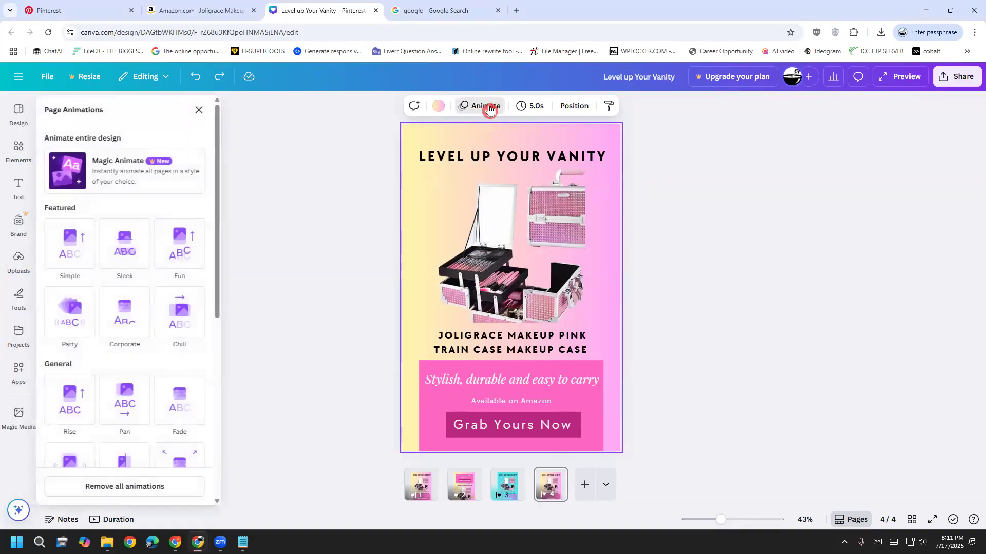
pyautogui.scroll(-3, 165, 342)
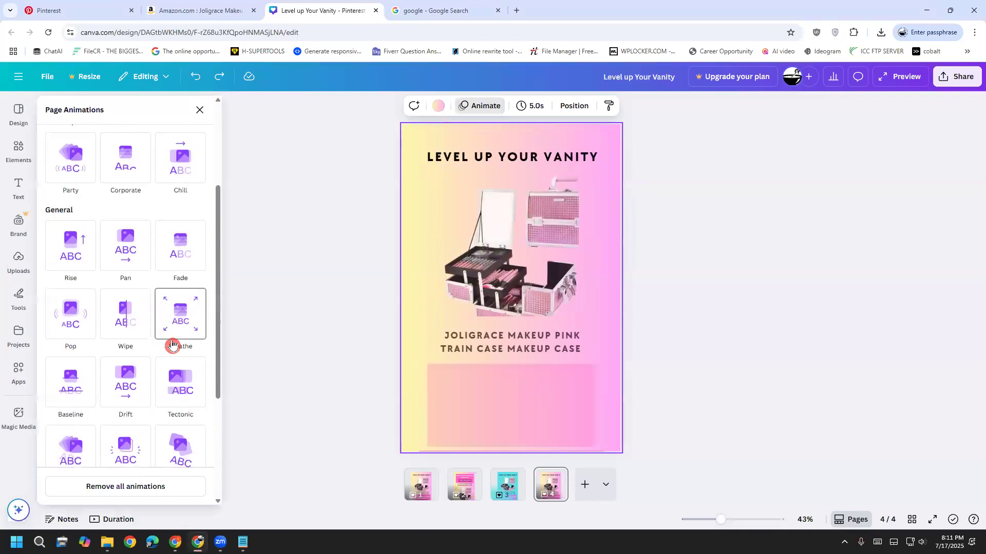
pyautogui.scroll(3, 177, 339)
pyautogui.click(331, 276)
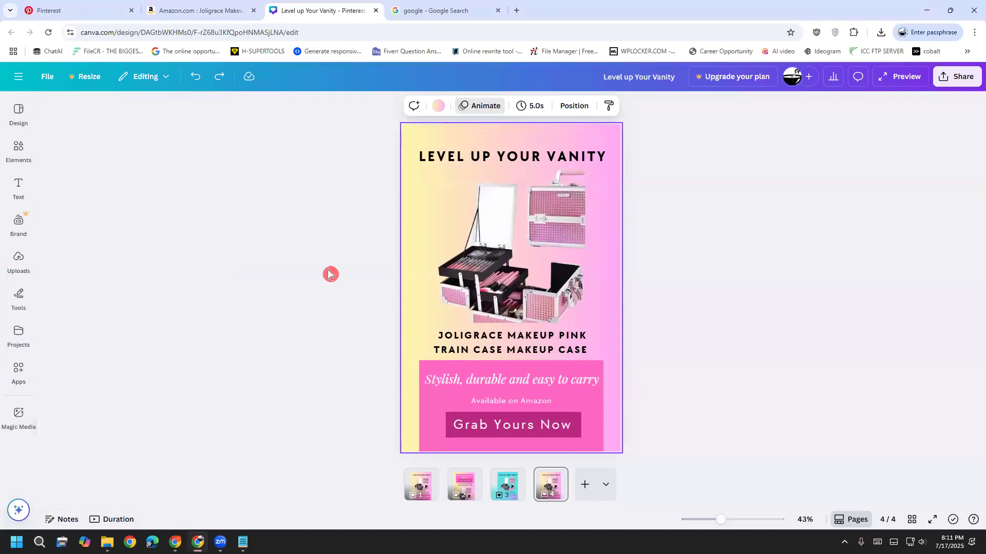
# Select all elements on the fourth page and review their element animation settings.
pyautogui.moveTo(376, 133); pyautogui.dragTo(639, 482)
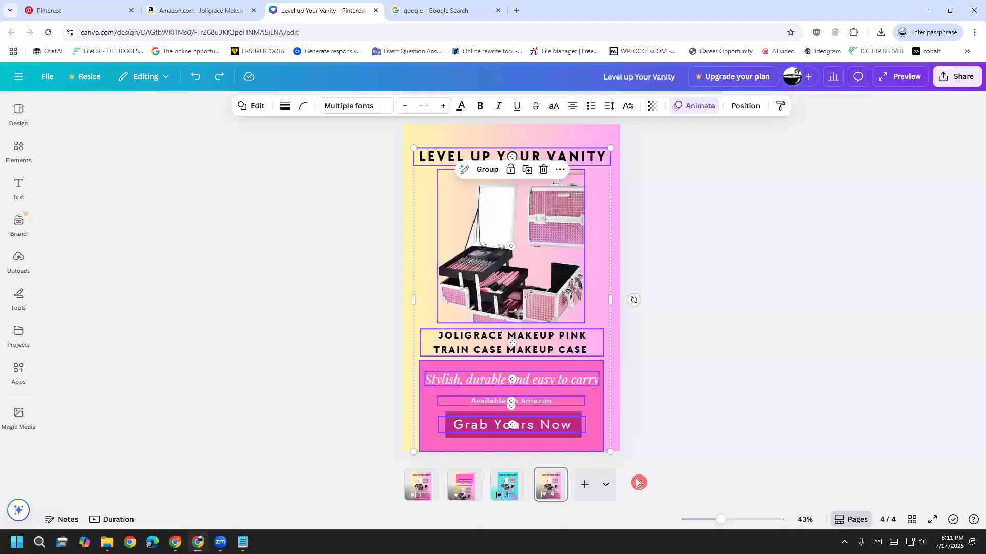
pyautogui.click(300, 380)
pyautogui.moveTo(333, 121); pyautogui.dragTo(683, 424)
pyautogui.click(684, 101)
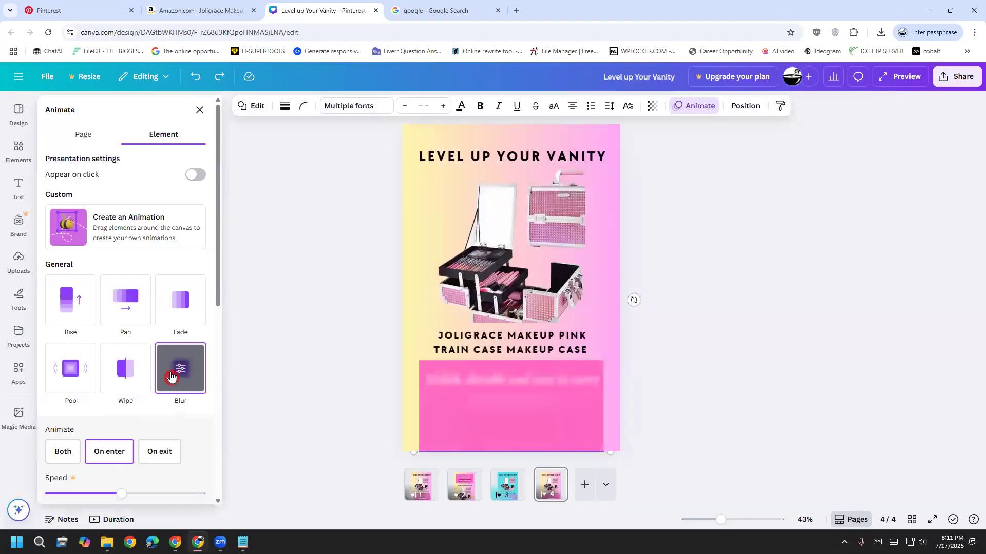
pyautogui.click(301, 352)
pyautogui.click(301, 352)
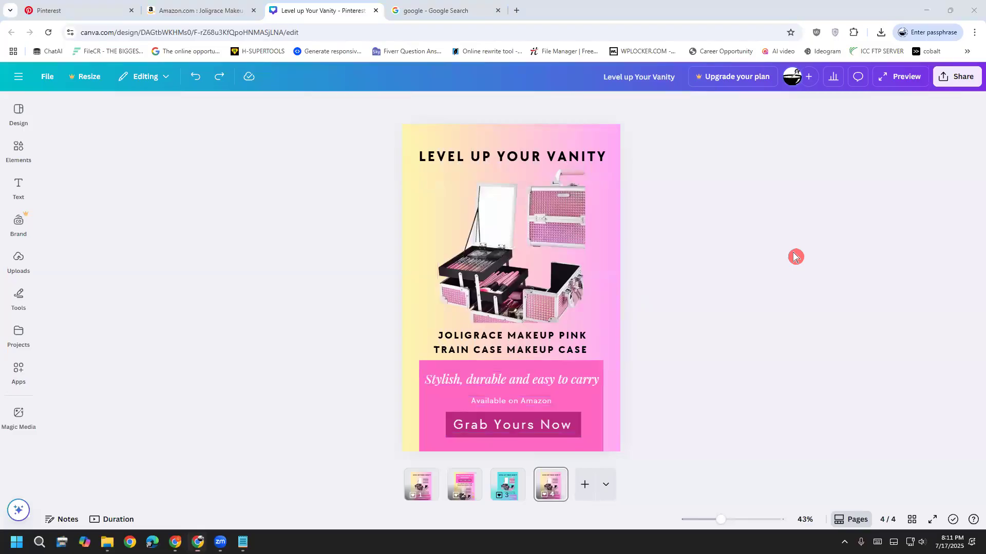
pyautogui.moveTo(173, 220)
pyautogui.mouseDown()
pyautogui.moveTo(193, 284)
pyautogui.moveTo(201, 223)
pyautogui.moveTo(219, 256)
pyautogui.moveTo(251, 246)
pyautogui.mouseUp()
pyautogui.moveTo(255, 212)
pyautogui.mouseDown()
pyautogui.moveTo(268, 330)
pyautogui.moveTo(273, 241)
pyautogui.mouseUp()
pyautogui.moveTo(319, 170)
pyautogui.mouseDown()
pyautogui.moveTo(344, 235)
pyautogui.moveTo(329, 160)
pyautogui.moveTo(303, 208)
pyautogui.moveTo(341, 188)
pyautogui.mouseUp()
pyautogui.moveTo(188, 354); pyautogui.dragTo(398, 237)
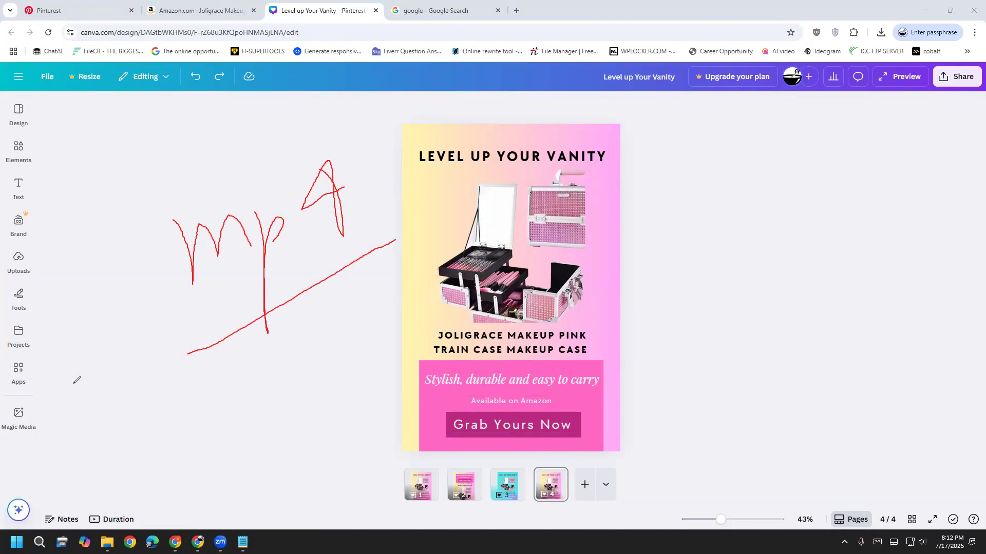
pyautogui.press('e')
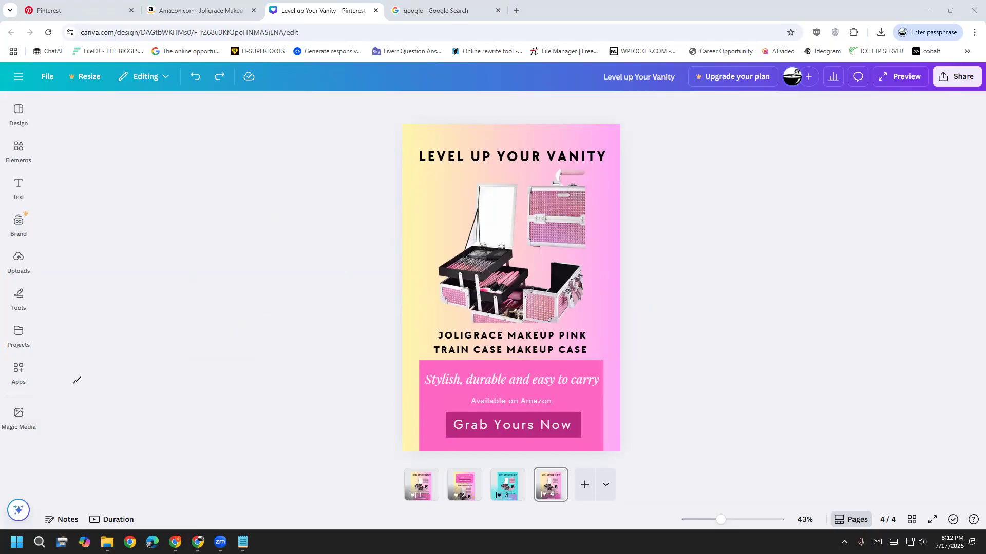
pyautogui.press('Escape')
# Download only page 4 of the design as an MP4 video.
pyautogui.click(966, 82)
pyautogui.click(801, 296)
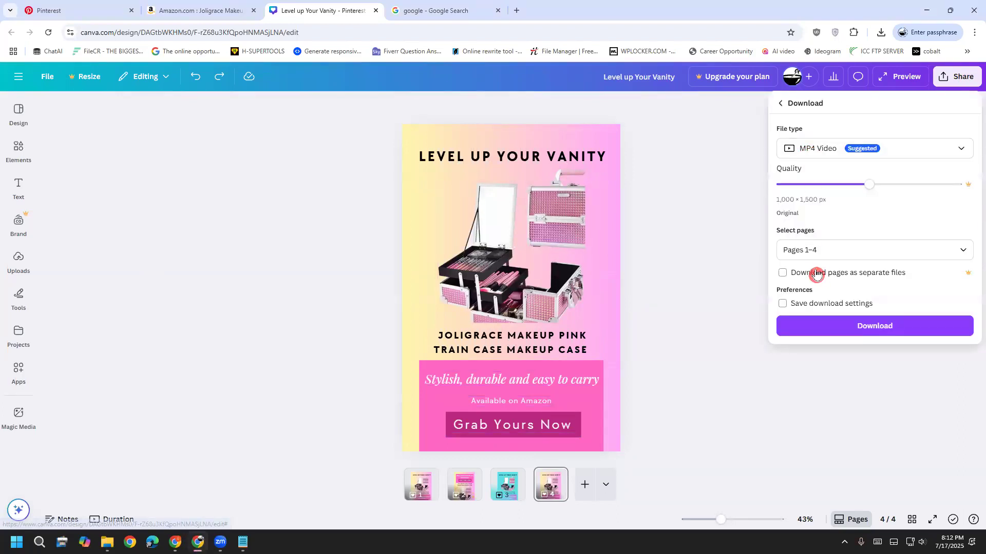
pyautogui.click(836, 251)
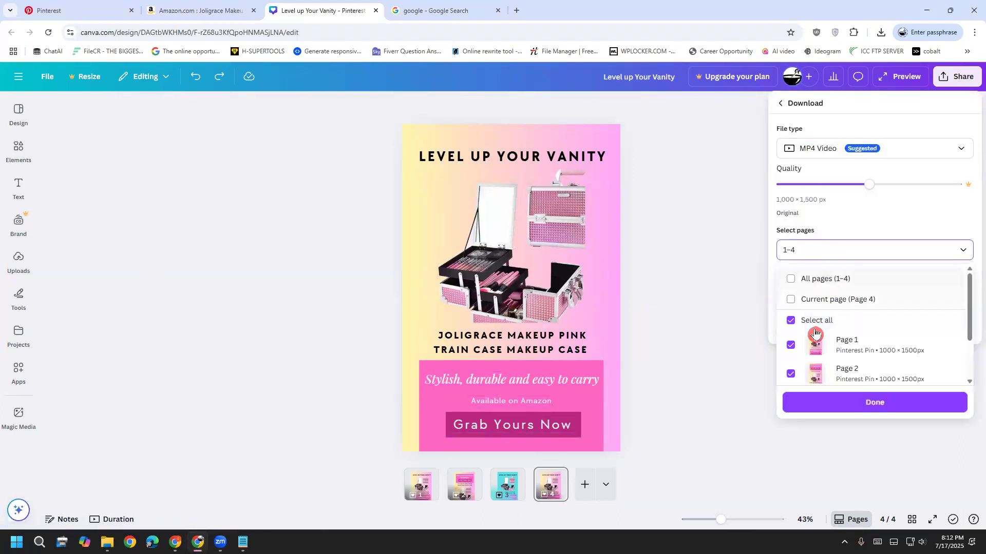
pyautogui.click(789, 322)
pyautogui.scroll(-2, 804, 344)
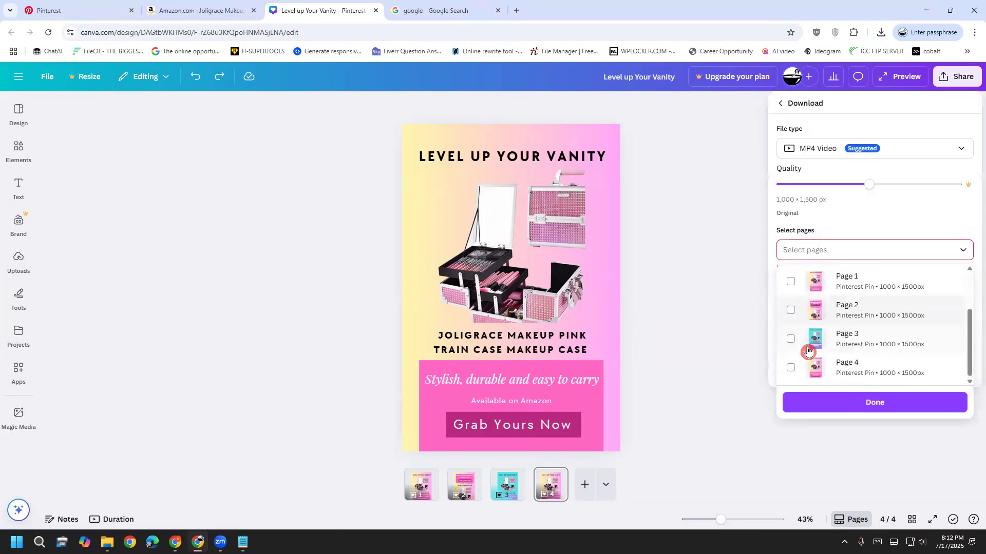
pyautogui.click(792, 367)
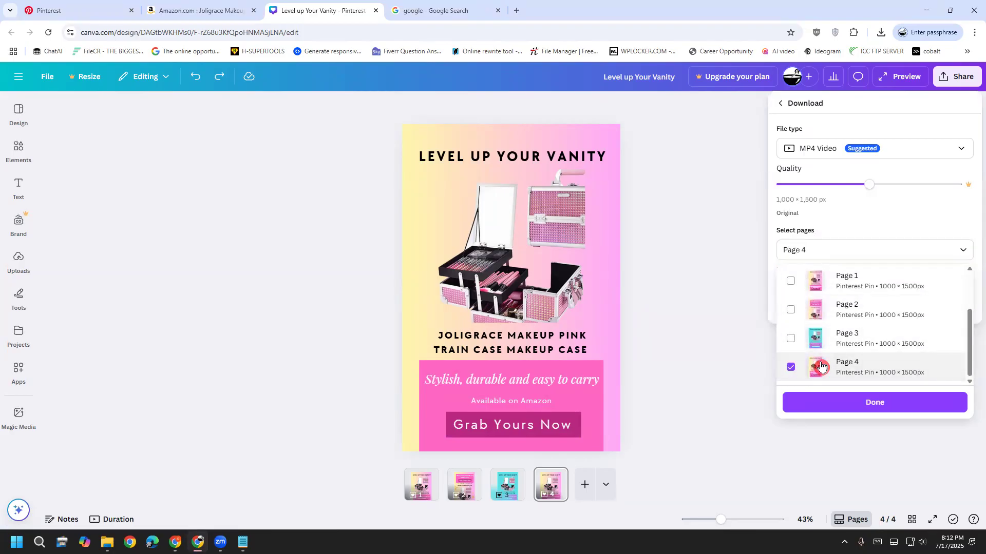
pyautogui.click(862, 403)
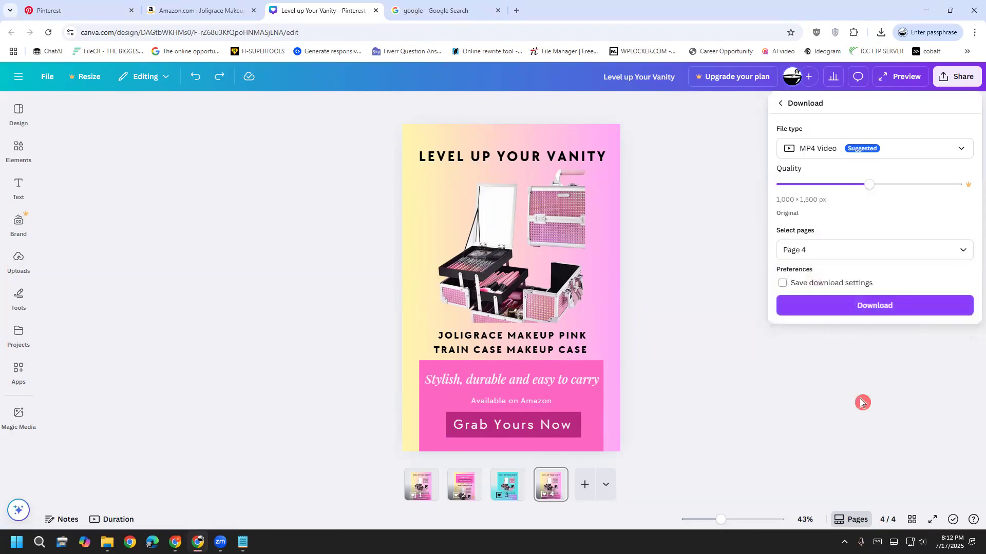
pyautogui.click(846, 306)
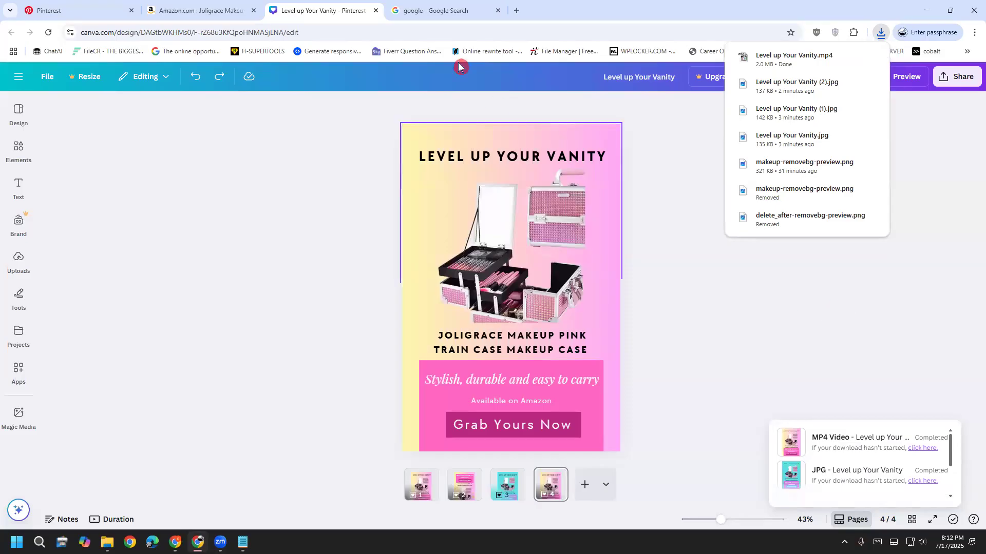
pyautogui.click(549, 136)
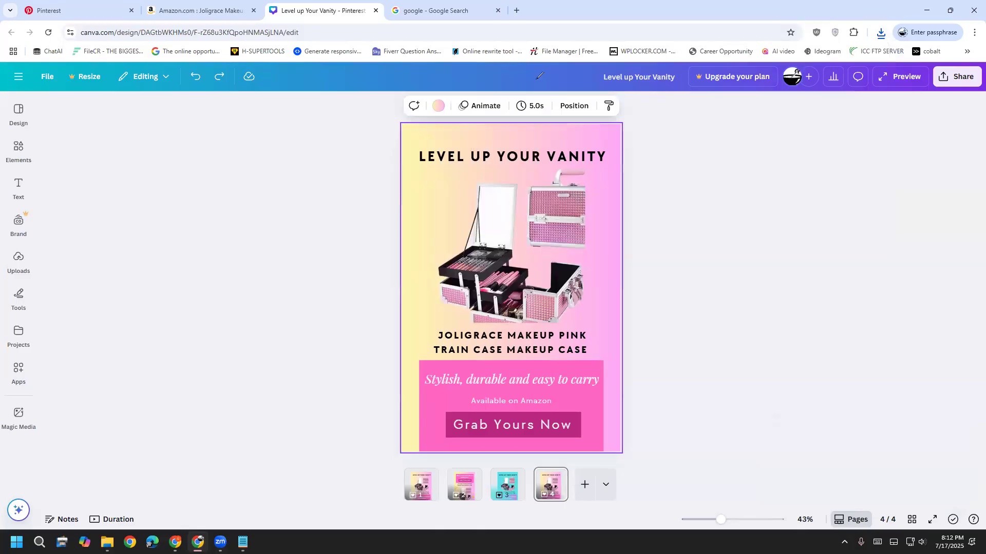
pyautogui.moveTo(494, 121)
pyautogui.mouseDown()
pyautogui.moveTo(458, 113)
pyautogui.moveTo(483, 85)
pyautogui.moveTo(545, 123)
pyautogui.moveTo(511, 98)
pyautogui.moveTo(541, 88)
pyautogui.mouseUp()
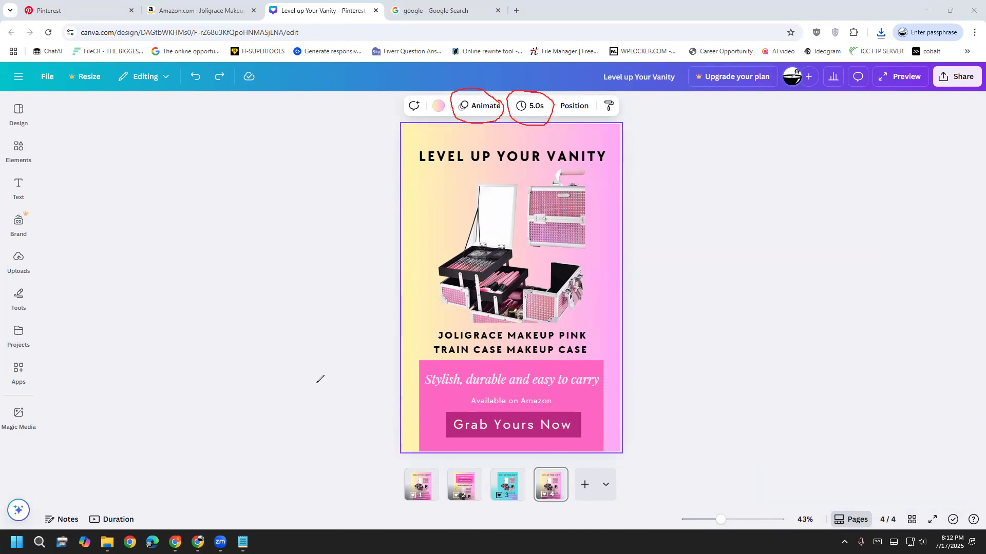
pyautogui.press('e')
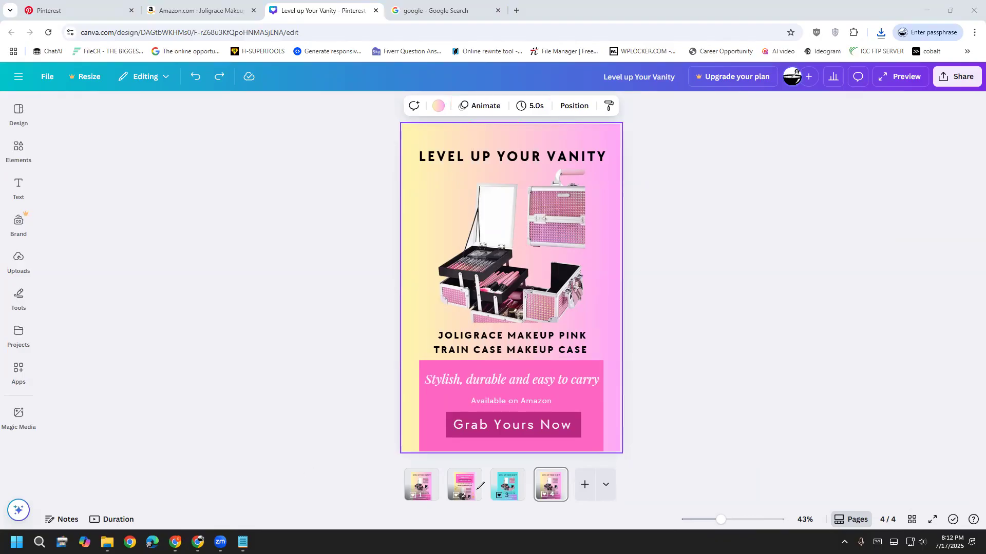
# Go to the second page and select all of its elements to locate their animation option.
pyautogui.click(507, 485)
pyautogui.click(465, 485)
pyautogui.click(434, 258)
pyautogui.click(416, 233)
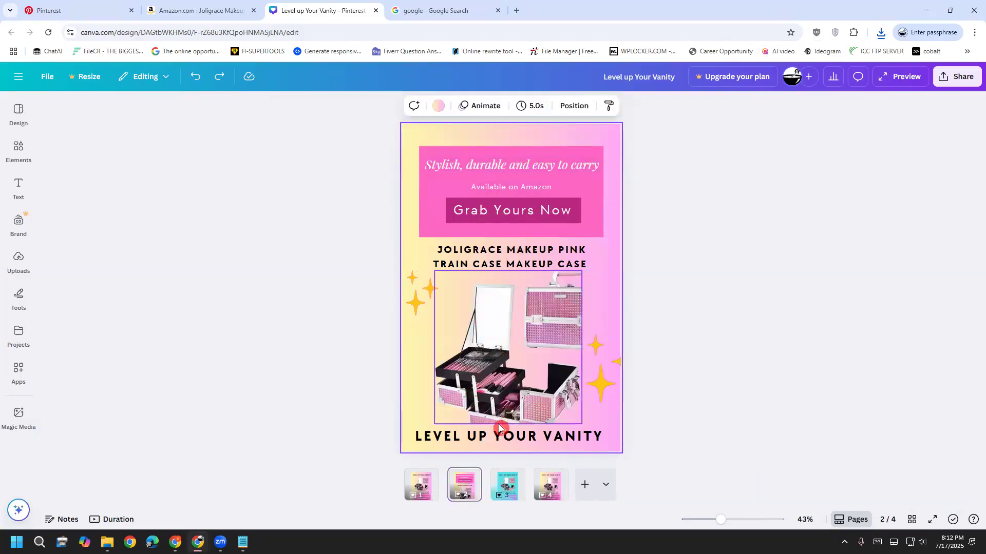
pyautogui.click(429, 441)
pyautogui.moveTo(388, 131); pyautogui.dragTo(708, 390)
pyautogui.click(608, 307)
pyautogui.moveTo(339, 112); pyautogui.dragTo(768, 462)
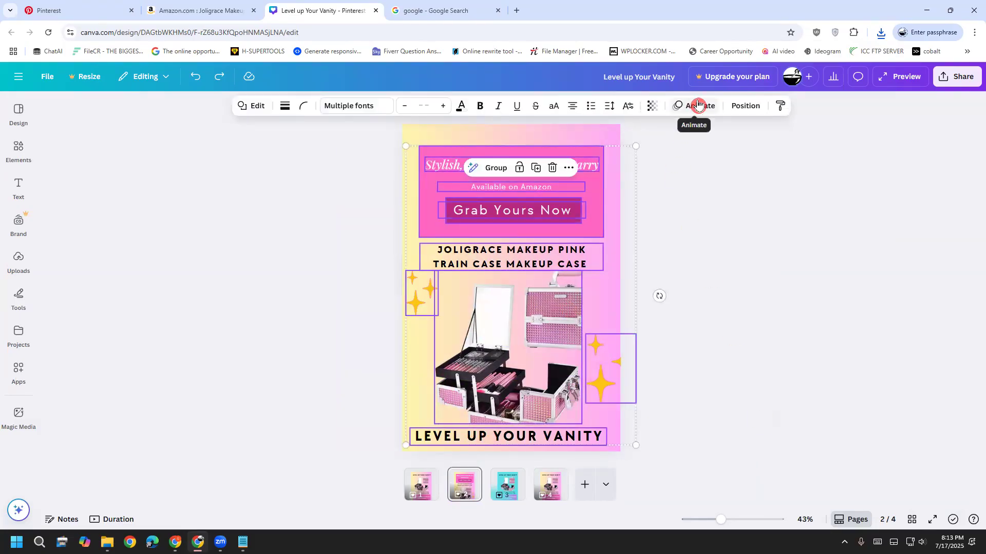
pyautogui.click(728, 276)
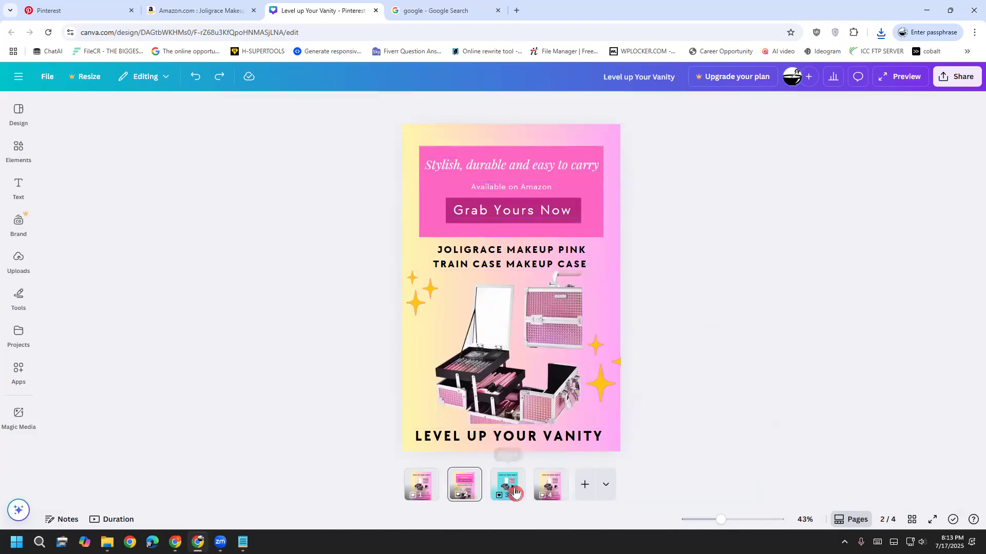
# Return to the fourth page and select all of its elements to point out their animation option.
pyautogui.click(552, 487)
pyautogui.moveTo(367, 124); pyautogui.dragTo(705, 431)
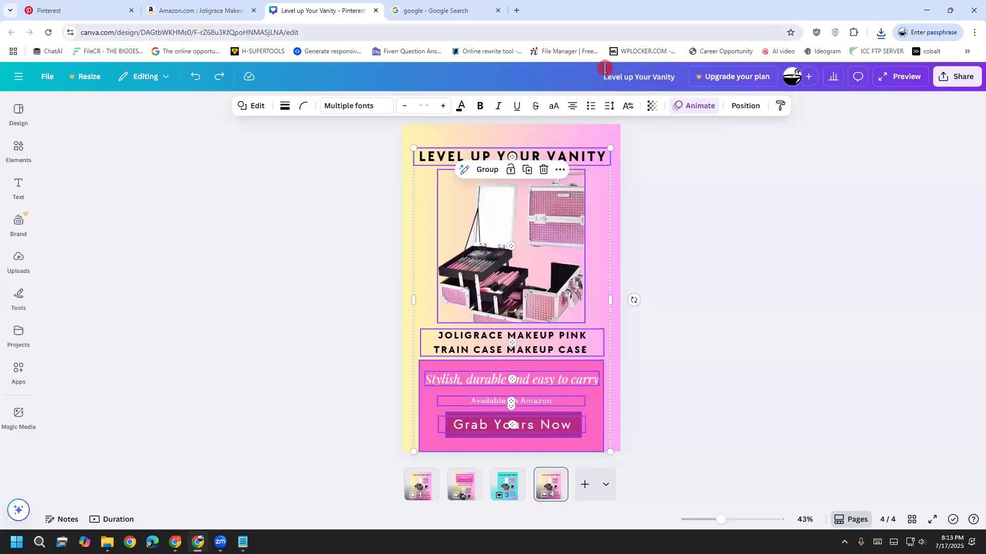
pyautogui.moveTo(713, 113)
pyautogui.mouseDown()
pyautogui.moveTo(730, 131)
pyautogui.moveTo(706, 145)
pyautogui.moveTo(679, 129)
pyautogui.mouseUp()
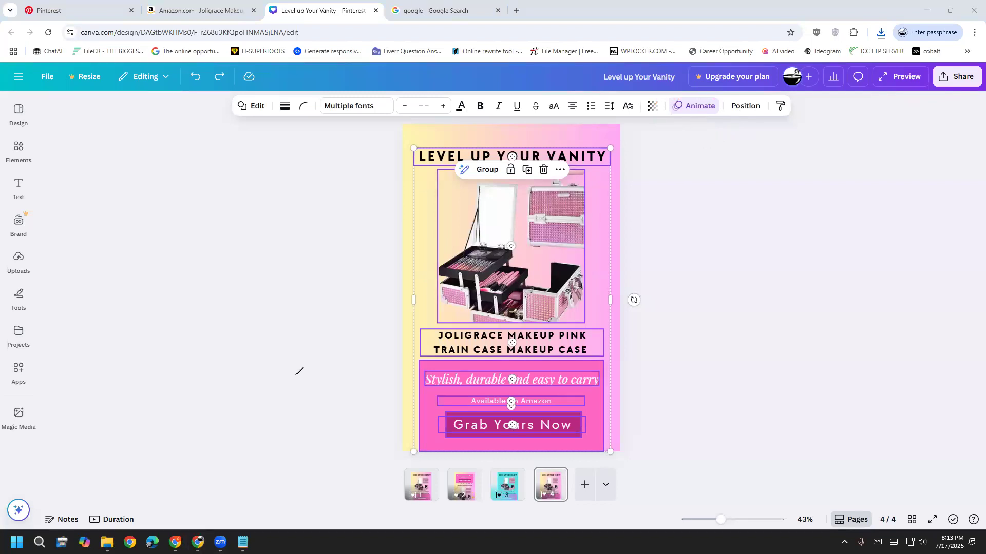
pyautogui.click(353, 372)
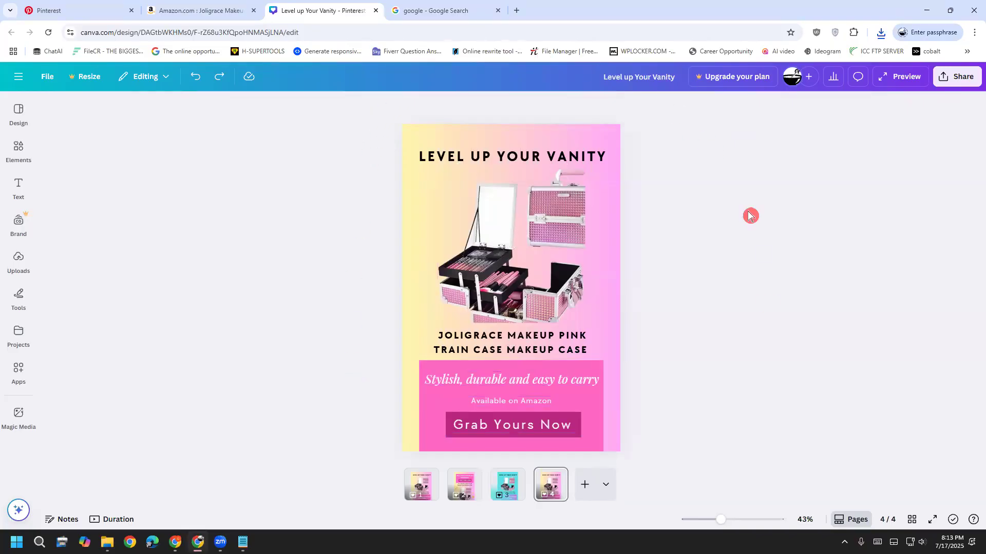
pyautogui.click(416, 502)
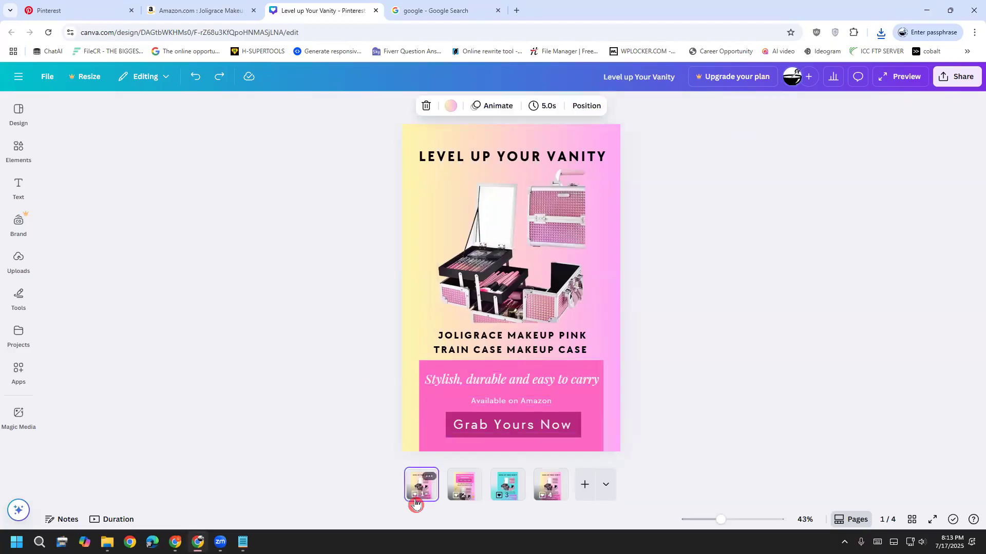
pyautogui.click(467, 495)
pyautogui.click(508, 493)
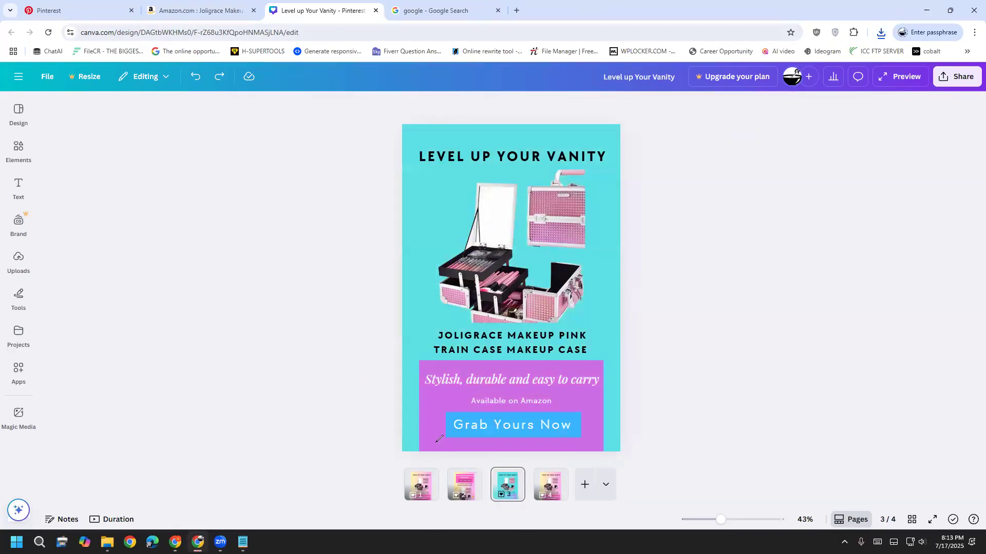
pyautogui.moveTo(405, 442)
pyautogui.mouseDown()
pyautogui.moveTo(556, 507)
pyautogui.moveTo(583, 488)
pyautogui.moveTo(534, 450)
pyautogui.moveTo(382, 450)
pyautogui.moveTo(578, 455)
pyautogui.moveTo(784, 393)
pyautogui.moveTo(826, 428)
pyautogui.mouseUp()
pyautogui.moveTo(814, 377); pyautogui.dragTo(827, 382)
pyautogui.moveTo(869, 293)
pyautogui.mouseDown()
pyautogui.moveTo(863, 274)
pyautogui.moveTo(883, 308)
pyautogui.mouseUp()
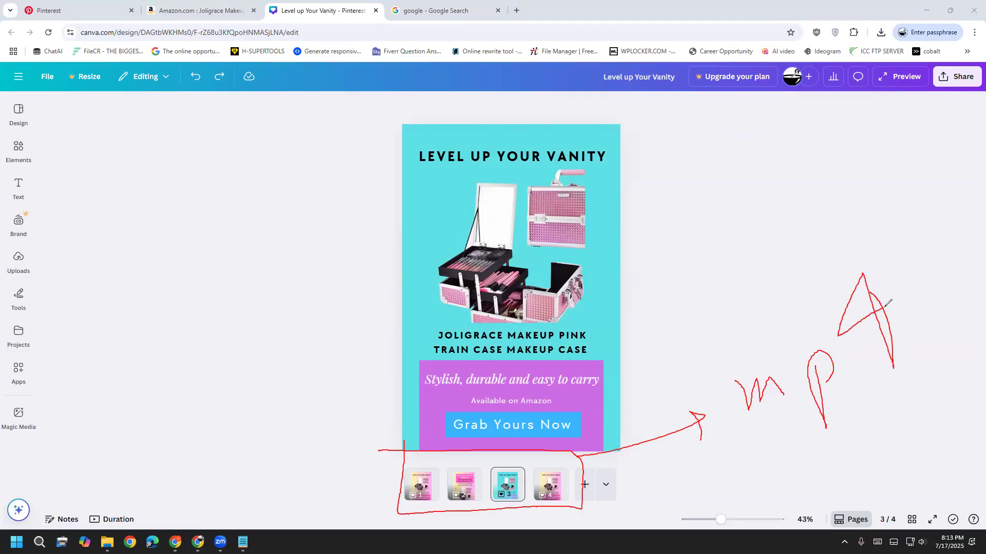
pyautogui.moveTo(689, 309)
pyautogui.mouseDown()
pyautogui.moveTo(724, 440)
pyautogui.moveTo(943, 358)
pyautogui.moveTo(933, 260)
pyautogui.moveTo(693, 302)
pyautogui.mouseUp()
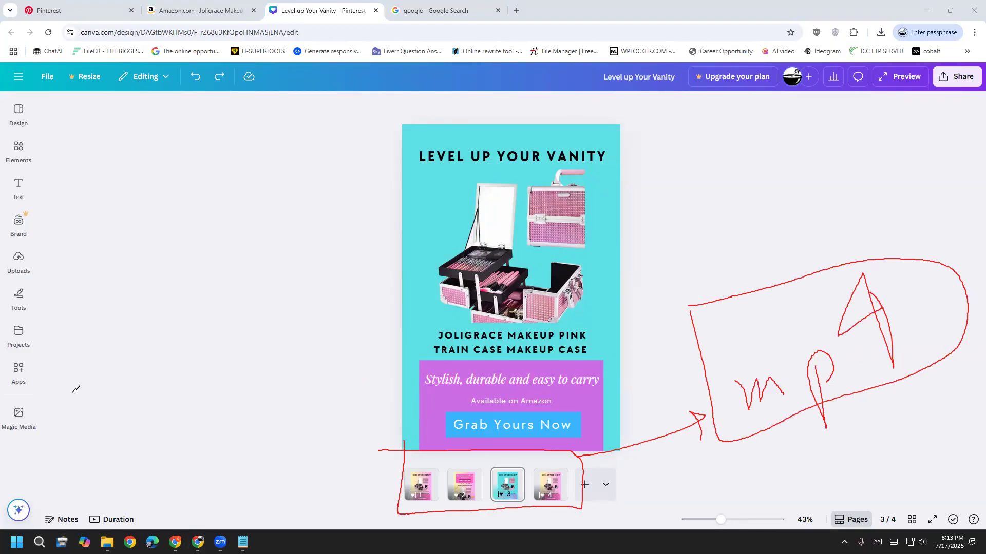
pyautogui.press('e')
pyautogui.moveTo(417, 482); pyautogui.dragTo(400, 443)
pyautogui.moveTo(453, 476); pyautogui.dragTo(441, 444)
pyautogui.moveTo(517, 487); pyautogui.dragTo(545, 441)
pyautogui.moveTo(561, 474)
pyautogui.mouseDown()
pyautogui.moveTo(652, 421)
pyautogui.moveTo(642, 431)
pyautogui.mouseUp()
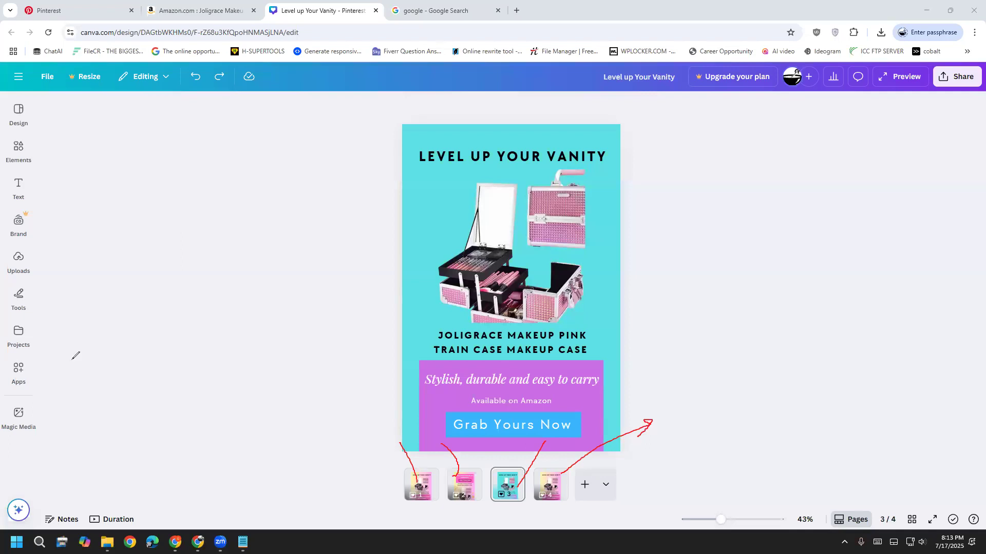
pyautogui.press('e')
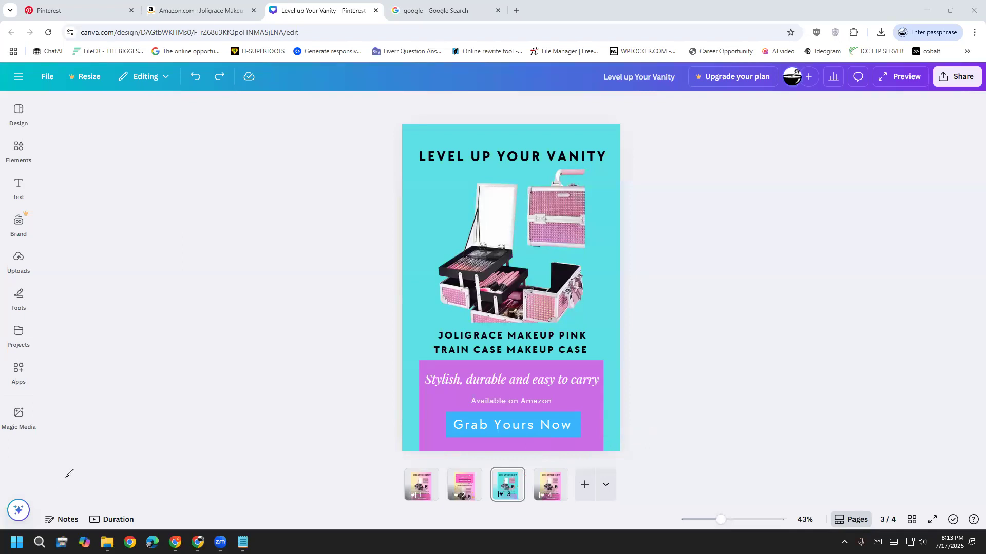
pyautogui.press('Escape')
# Switch to the Notepad steps list, highlight "Back Pinterest", and return to the browser to view the Amazon makeup case page.
pyautogui.hotkey('alt', 'Tab')
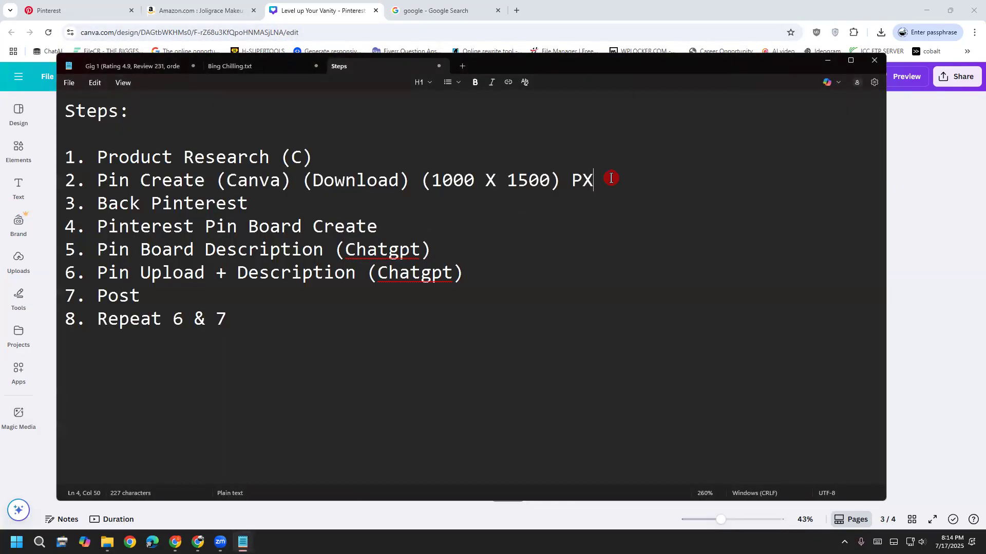
pyautogui.moveTo(98, 203); pyautogui.dragTo(256, 201)
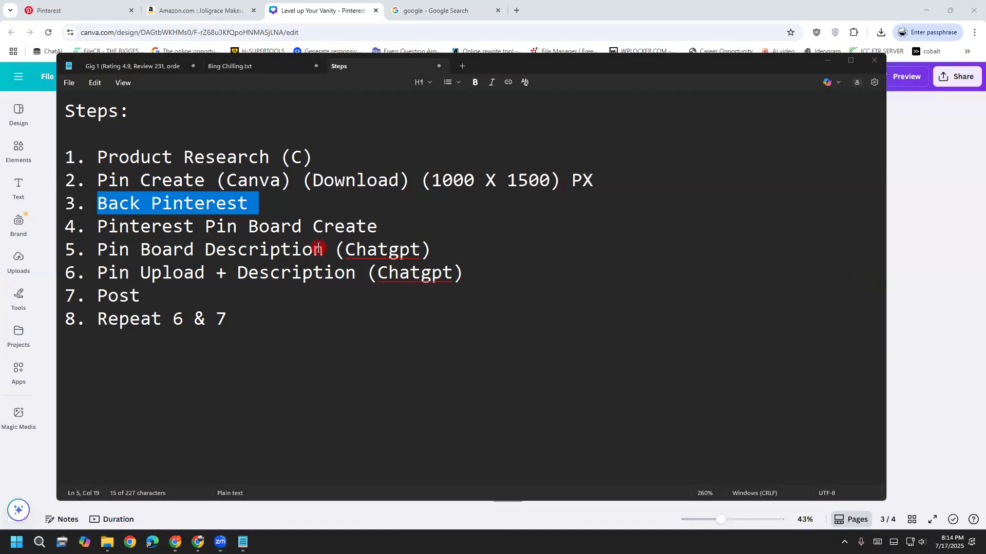
pyautogui.click(48, 9)
pyautogui.click(156, 9)
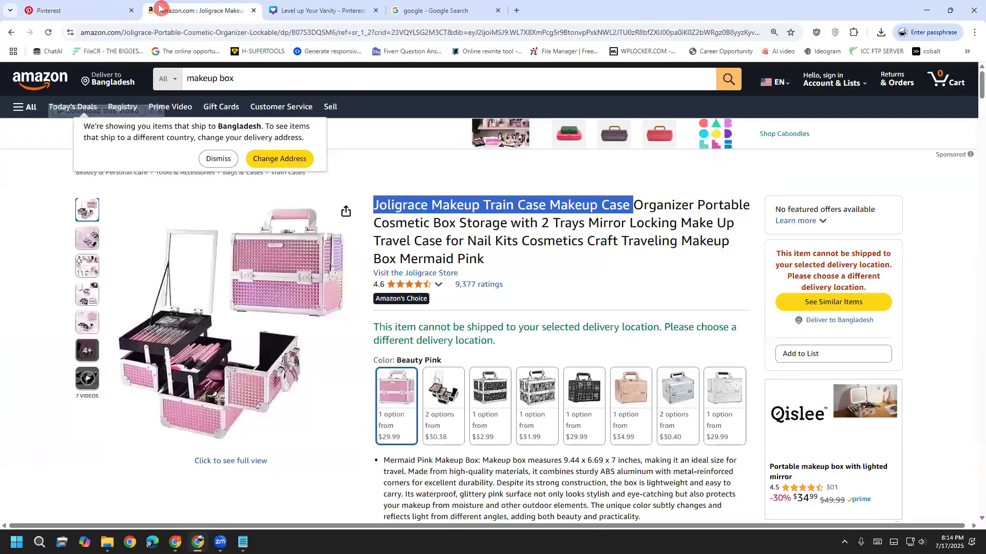
# Switch to the Notepad steps list and highlight the full line "3. Back Pinterest".
pyautogui.click(308, 8)
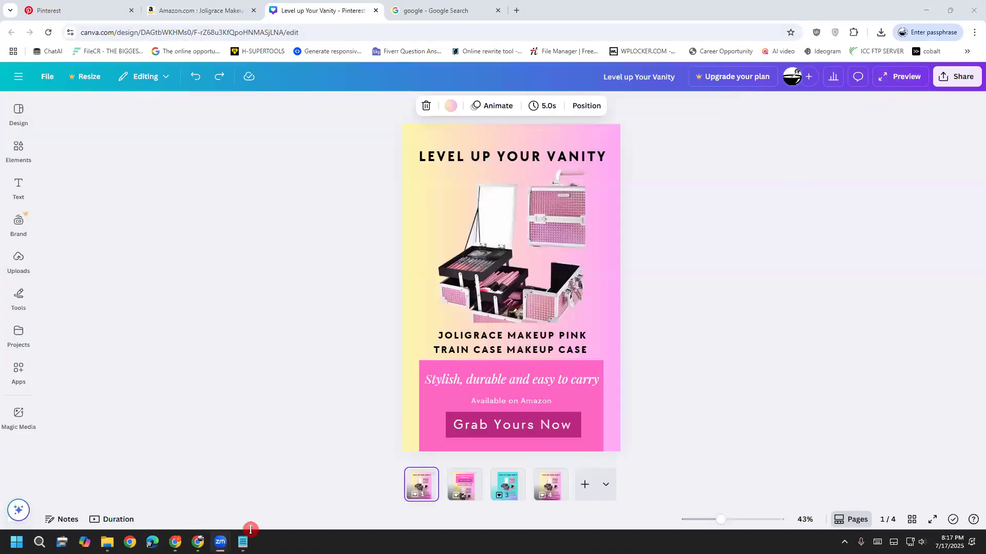
pyautogui.click(243, 541)
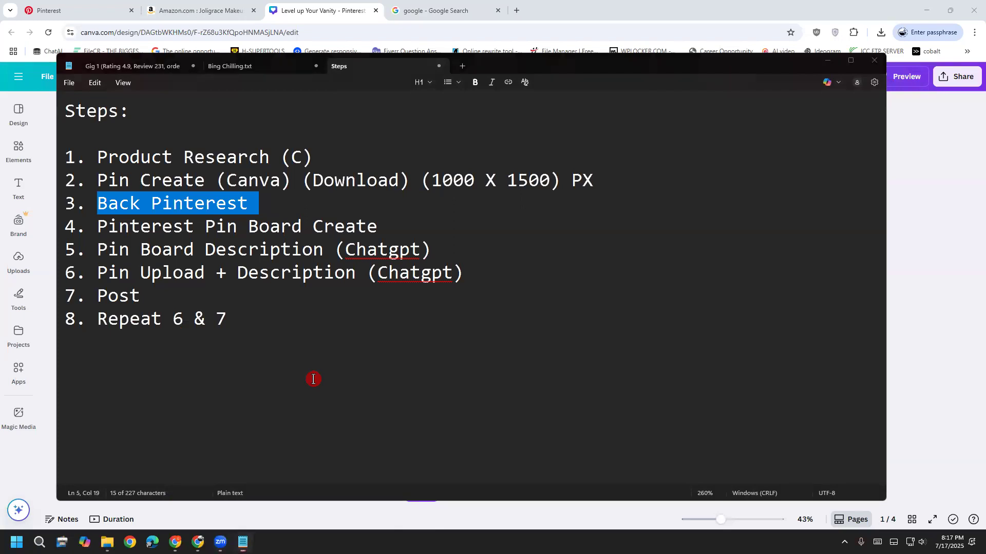
pyautogui.moveTo(253, 204); pyautogui.dragTo(65, 211)
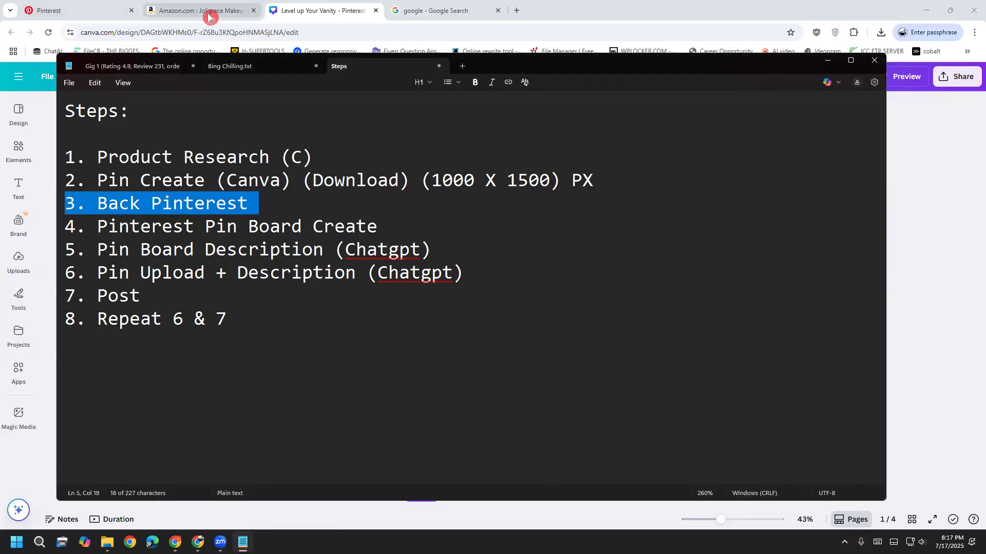
# Close the Canva design tab in the browser and return to the Pinterest profile page.
pyautogui.click(429, 9)
pyautogui.click(356, 13)
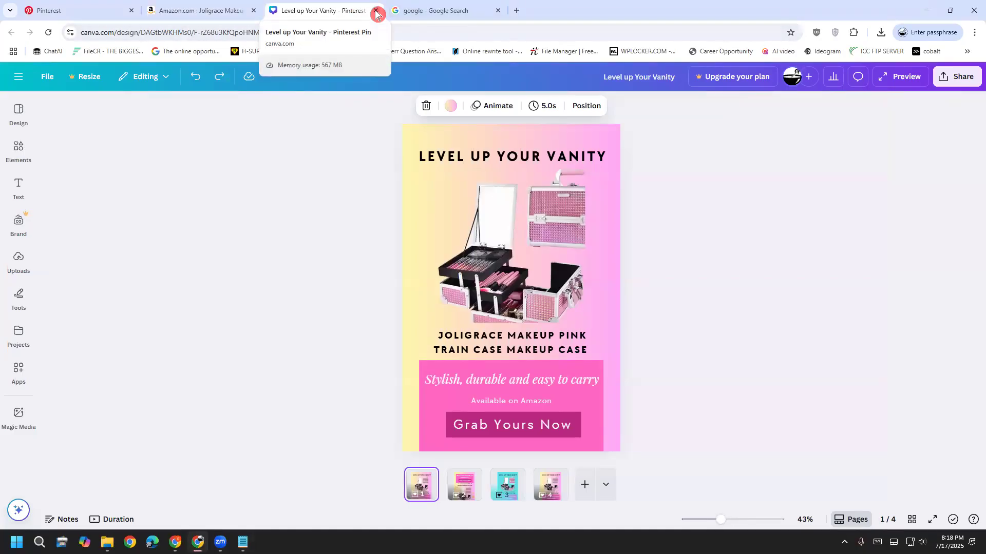
pyautogui.click(376, 14)
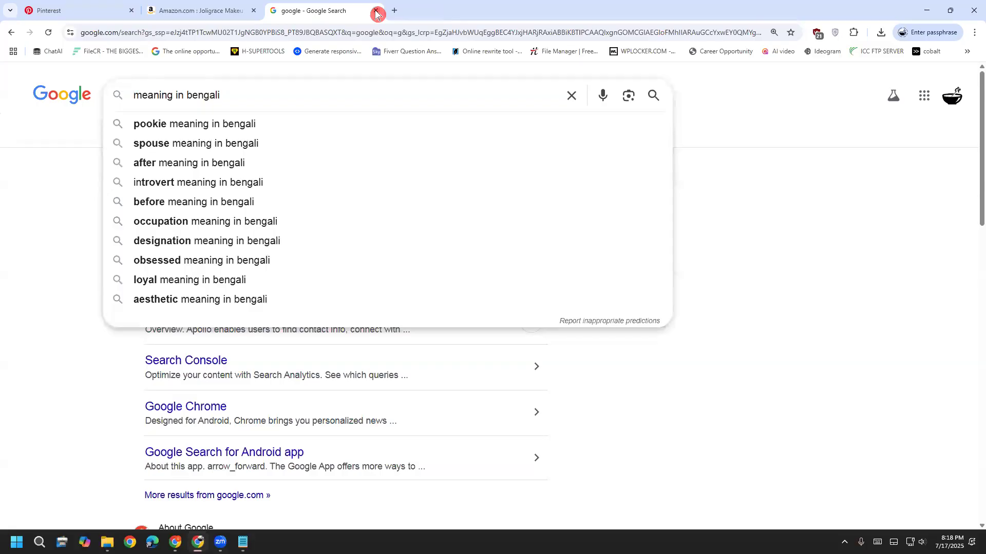
pyautogui.click(22, 252)
pyautogui.click(68, 9)
pyautogui.scroll(1, 148, 260)
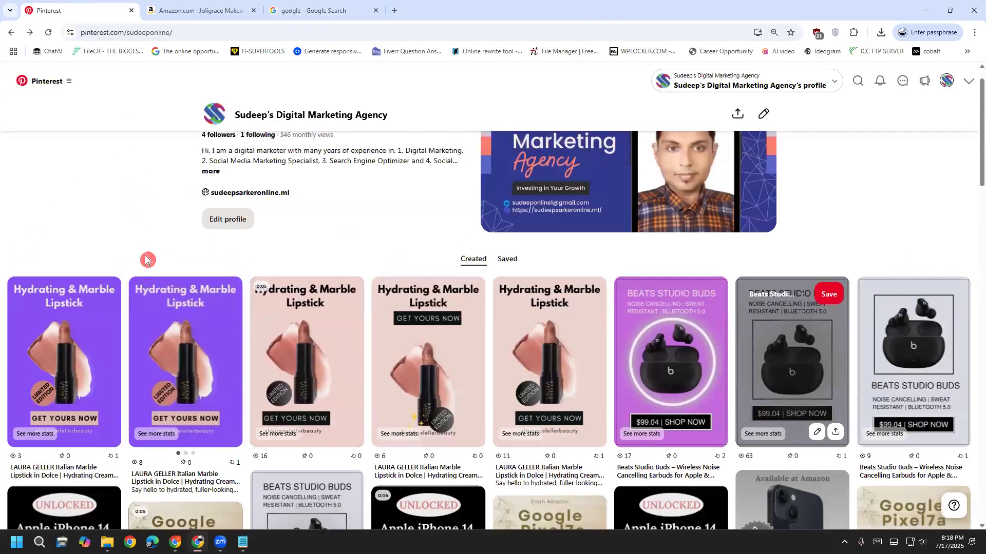
# Switch to the Notepad steps list and highlight "Pinterest Pin Board Create" as the current task.
pyautogui.click(243, 542)
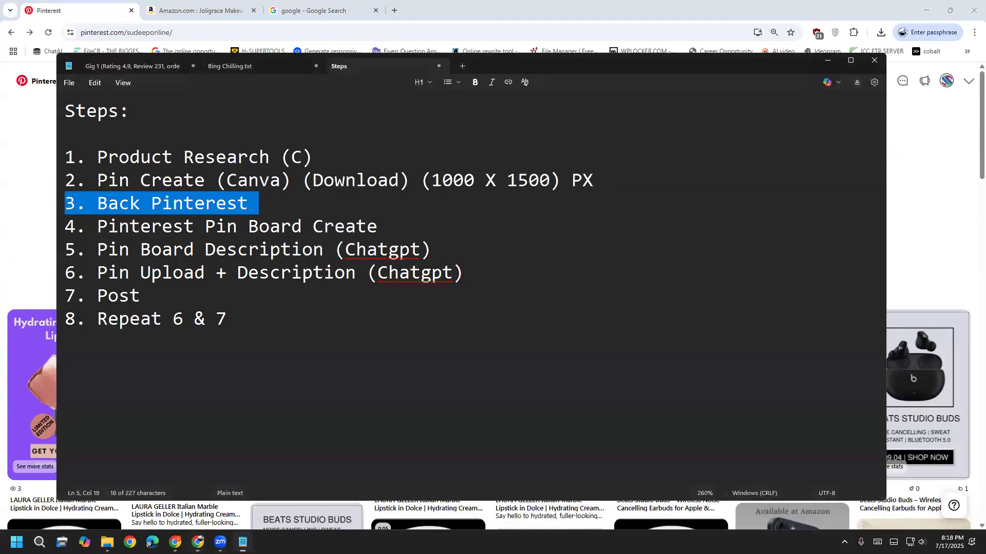
pyautogui.click(255, 225)
pyautogui.moveTo(98, 226); pyautogui.dragTo(376, 231)
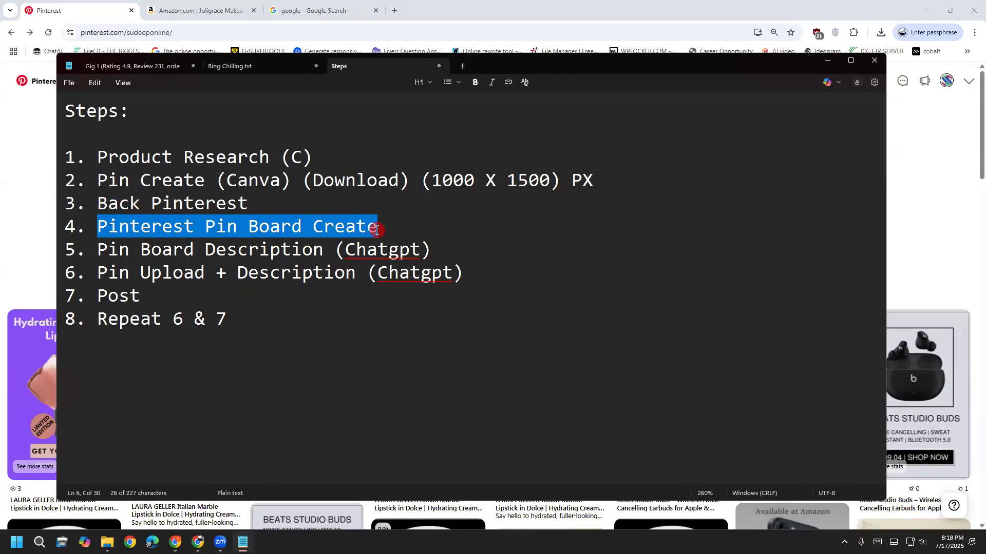
pyautogui.click(377, 231)
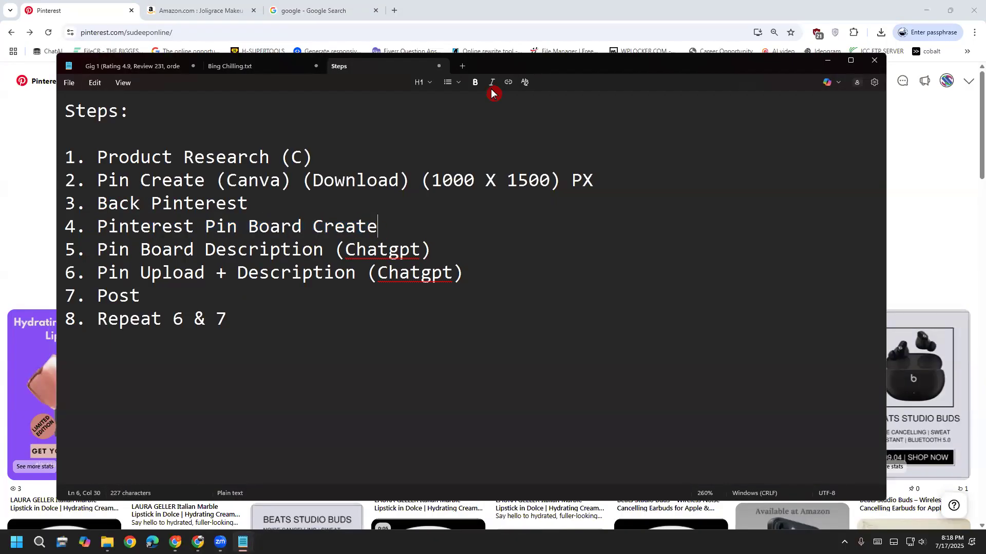
# Return to the browser and show the saved boards on the Pinterest profile.
pyautogui.click(514, 15)
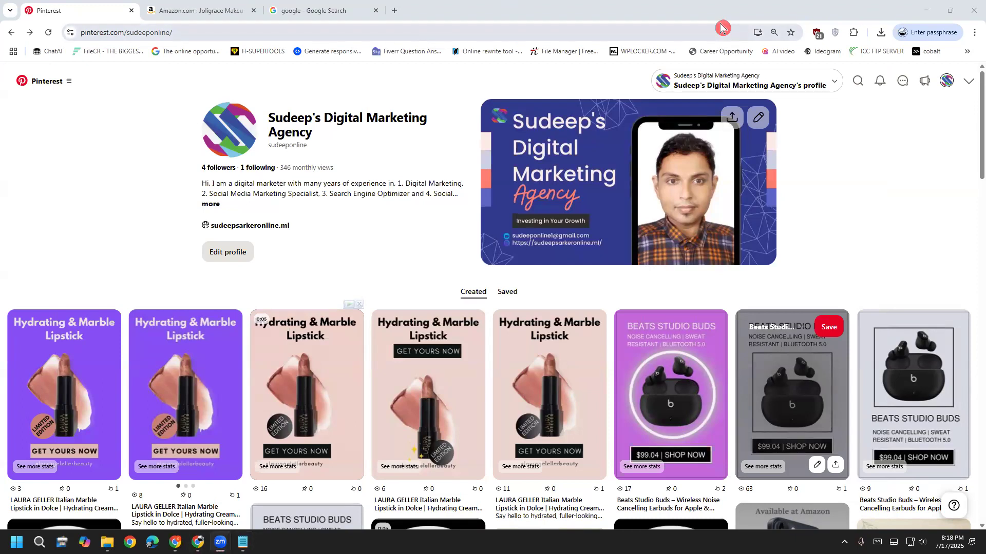
pyautogui.moveTo(492, 277)
pyautogui.mouseDown()
pyautogui.moveTo(521, 280)
pyautogui.moveTo(541, 294)
pyautogui.moveTo(491, 300)
pyautogui.moveTo(497, 286)
pyautogui.moveTo(520, 284)
pyautogui.moveTo(535, 286)
pyautogui.moveTo(536, 299)
pyautogui.moveTo(482, 298)
pyautogui.moveTo(490, 278)
pyautogui.moveTo(541, 290)
pyautogui.moveTo(520, 305)
pyautogui.moveTo(485, 285)
pyautogui.moveTo(493, 271)
pyautogui.moveTo(526, 273)
pyautogui.moveTo(538, 301)
pyautogui.moveTo(499, 300)
pyautogui.moveTo(483, 272)
pyautogui.moveTo(525, 272)
pyautogui.moveTo(541, 295)
pyautogui.moveTo(519, 310)
pyautogui.moveTo(486, 294)
pyautogui.moveTo(482, 280)
pyautogui.moveTo(538, 286)
pyautogui.mouseUp()
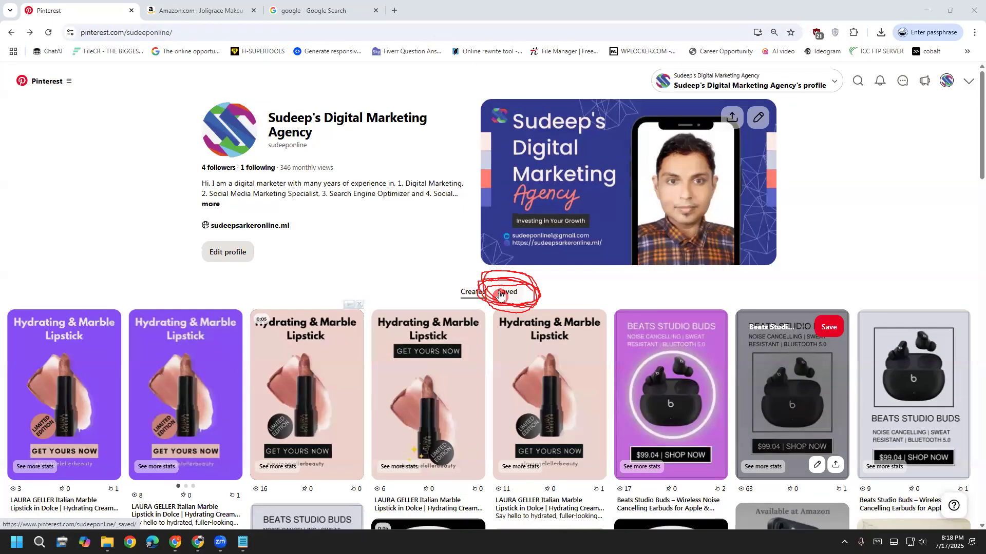
pyautogui.click(500, 293)
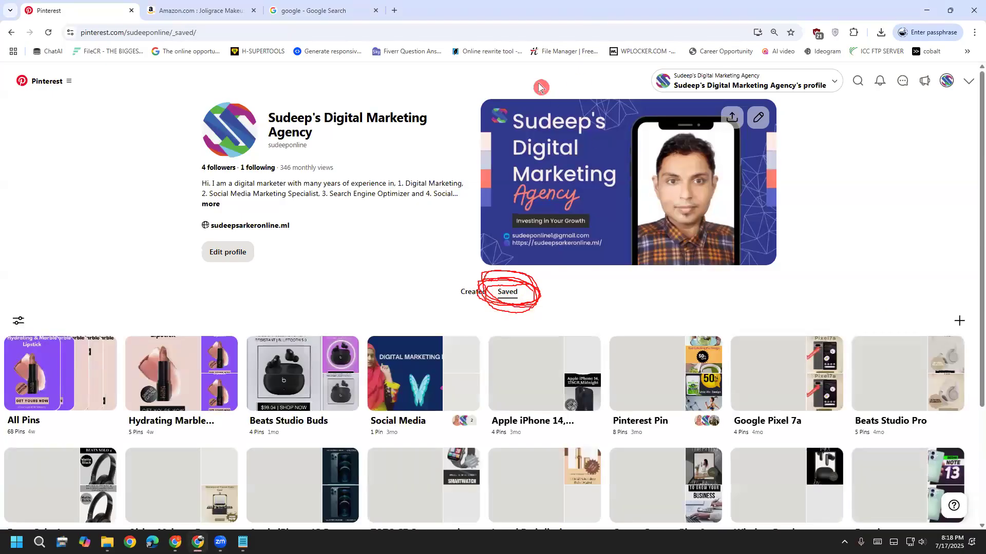
pyautogui.moveTo(549, 273)
pyautogui.mouseDown()
pyautogui.moveTo(909, 304)
pyautogui.moveTo(892, 288)
pyautogui.moveTo(882, 336)
pyautogui.mouseUp()
pyautogui.moveTo(929, 295)
pyautogui.mouseDown()
pyautogui.moveTo(974, 305)
pyautogui.moveTo(968, 339)
pyautogui.moveTo(926, 316)
pyautogui.moveTo(947, 291)
pyautogui.moveTo(975, 304)
pyautogui.moveTo(957, 343)
pyautogui.moveTo(925, 314)
pyautogui.moveTo(952, 284)
pyautogui.moveTo(976, 298)
pyautogui.moveTo(924, 330)
pyautogui.moveTo(935, 294)
pyautogui.moveTo(964, 300)
pyautogui.moveTo(965, 332)
pyautogui.moveTo(931, 321)
pyautogui.moveTo(945, 292)
pyautogui.moveTo(975, 302)
pyautogui.moveTo(965, 336)
pyautogui.moveTo(922, 311)
pyautogui.moveTo(940, 288)
pyautogui.mouseUp()
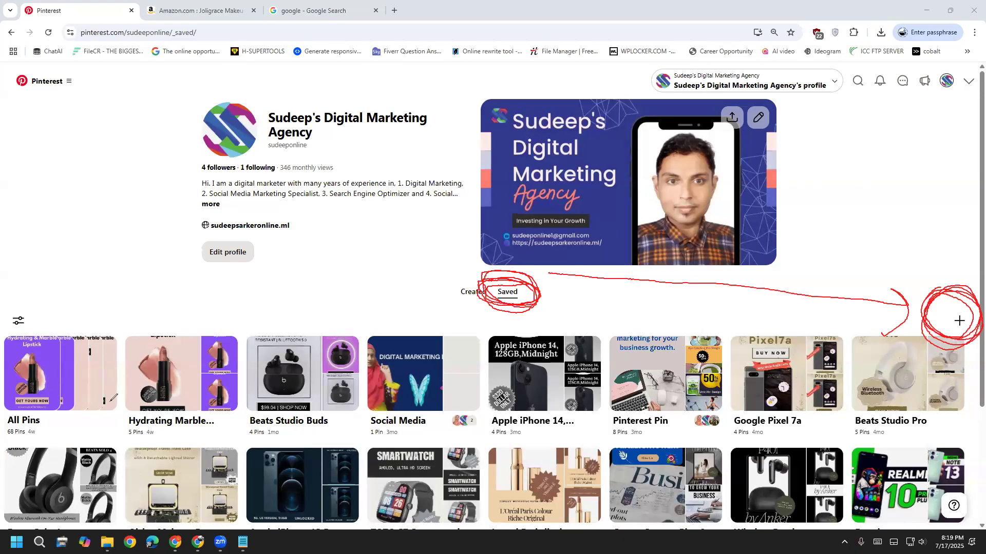
pyautogui.click(111, 402)
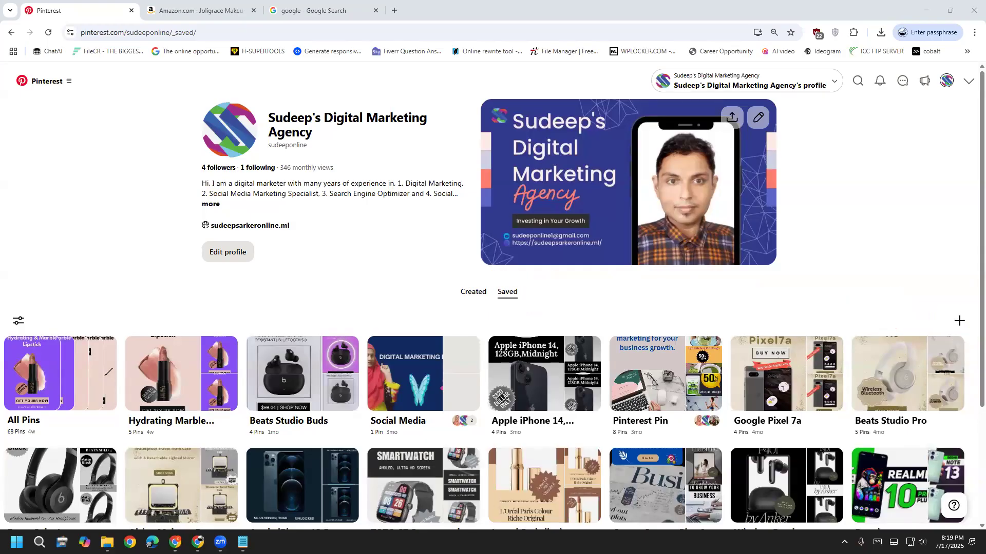
# Start creating a new board from the saved section of the Pinterest profile.
pyautogui.click(959, 320)
pyautogui.click(912, 386)
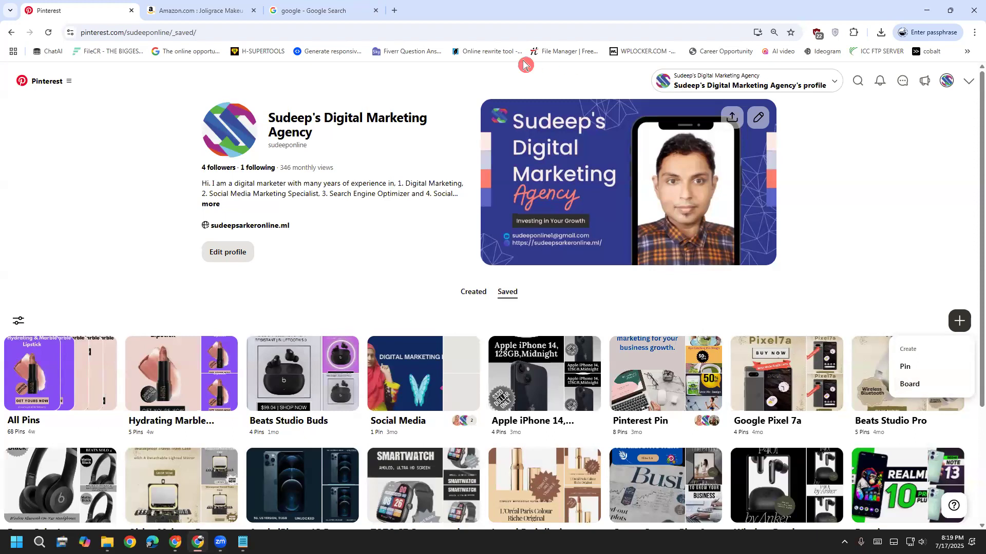
pyautogui.moveTo(959, 377)
pyautogui.mouseDown()
pyautogui.moveTo(945, 403)
pyautogui.moveTo(891, 391)
pyautogui.moveTo(960, 377)
pyautogui.moveTo(967, 395)
pyautogui.mouseUp()
pyautogui.moveTo(936, 310)
pyautogui.mouseDown()
pyautogui.moveTo(970, 301)
pyautogui.moveTo(981, 314)
pyautogui.mouseUp()
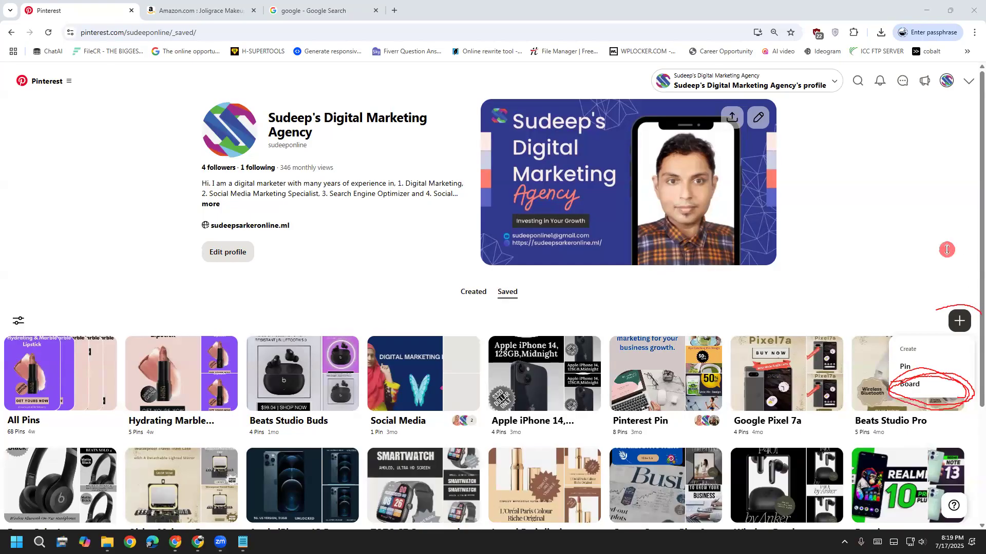
pyautogui.moveTo(949, 257)
pyautogui.mouseDown()
pyautogui.moveTo(952, 369)
pyautogui.moveTo(965, 341)
pyautogui.mouseUp()
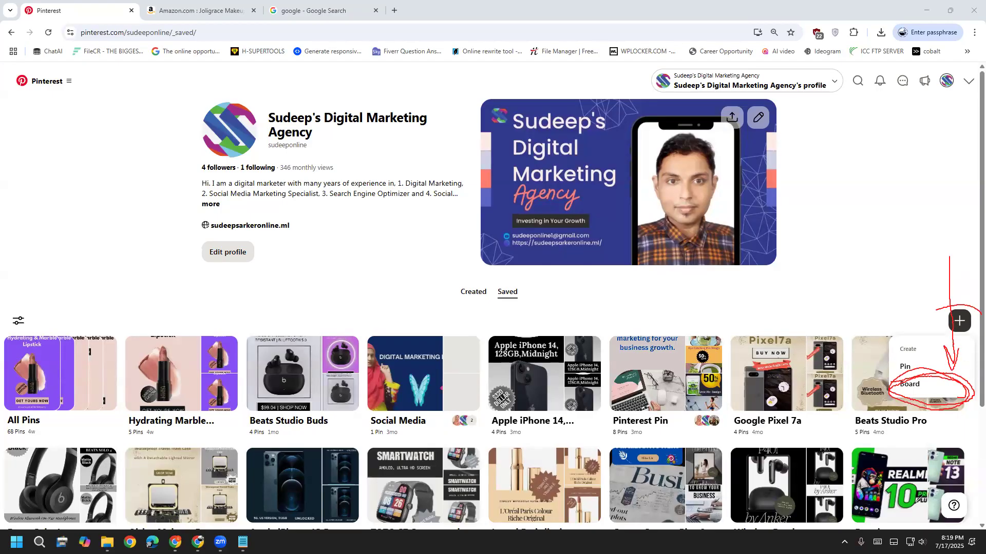
pyautogui.moveTo(506, 276)
pyautogui.mouseDown()
pyautogui.moveTo(482, 288)
pyautogui.moveTo(509, 332)
pyautogui.moveTo(510, 260)
pyautogui.mouseUp()
pyautogui.moveTo(540, 310)
pyautogui.mouseDown()
pyautogui.moveTo(780, 317)
pyautogui.moveTo(915, 355)
pyautogui.moveTo(908, 342)
pyautogui.moveTo(914, 353)
pyautogui.moveTo(890, 355)
pyautogui.mouseUp()
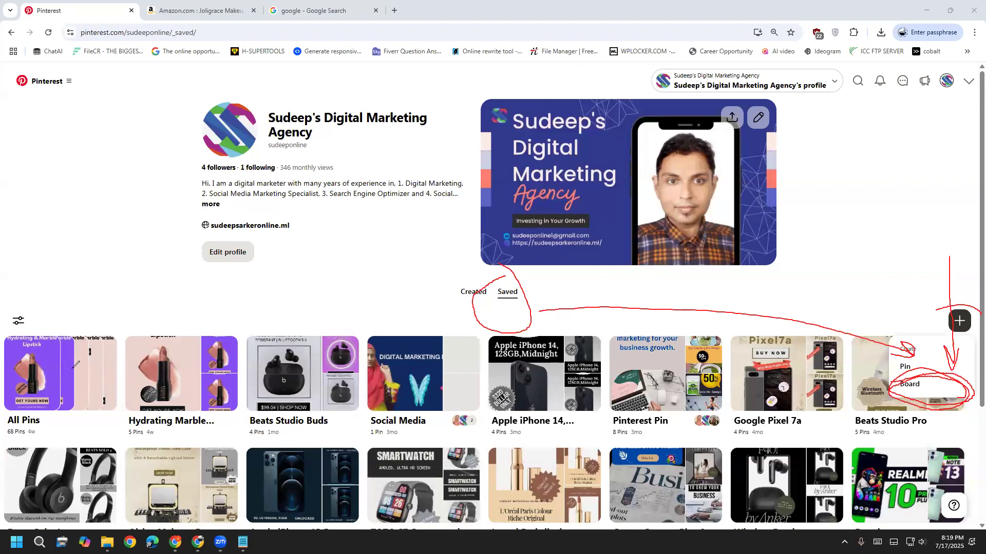
pyautogui.press('e')
pyautogui.click(919, 386)
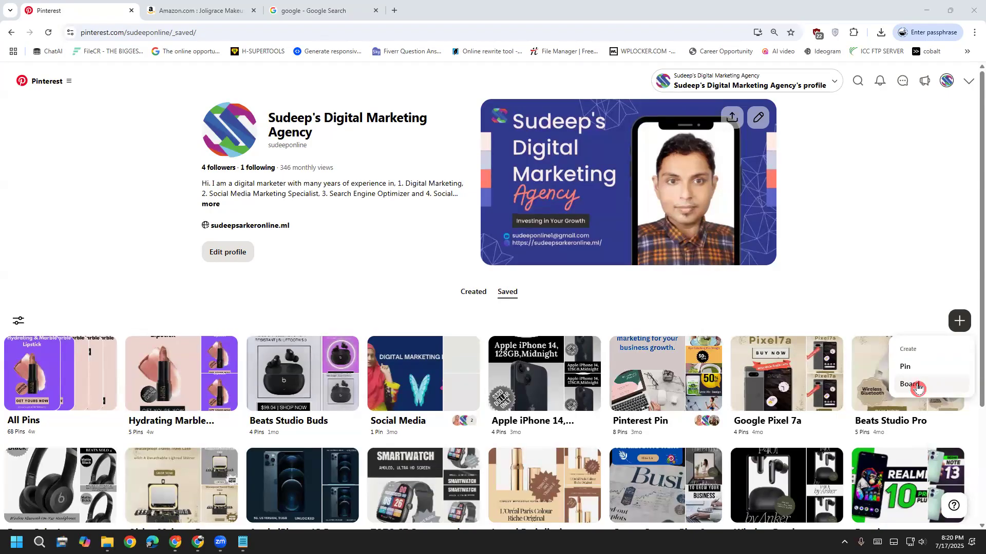
pyautogui.click(924, 386)
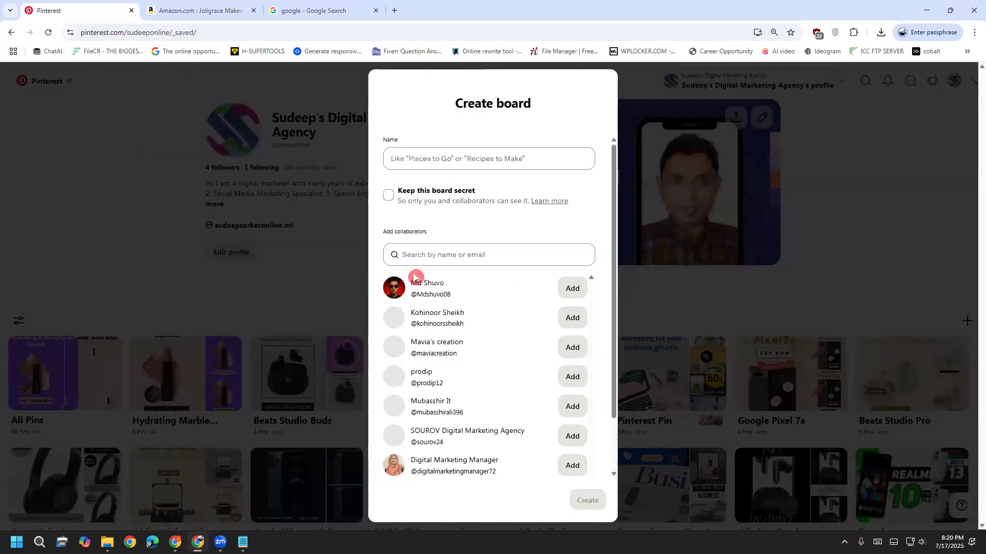
# Copy the product name "Joligrace Makeup Train Case Makeup Case" from the Amazon page and return to the Pinterest board form.
pyautogui.click(430, 158)
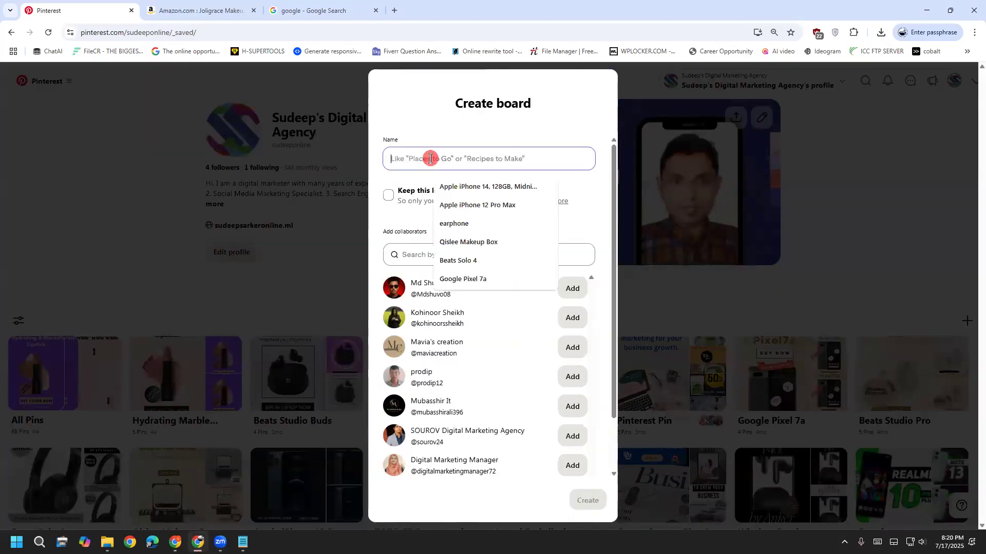
pyautogui.click(477, 133)
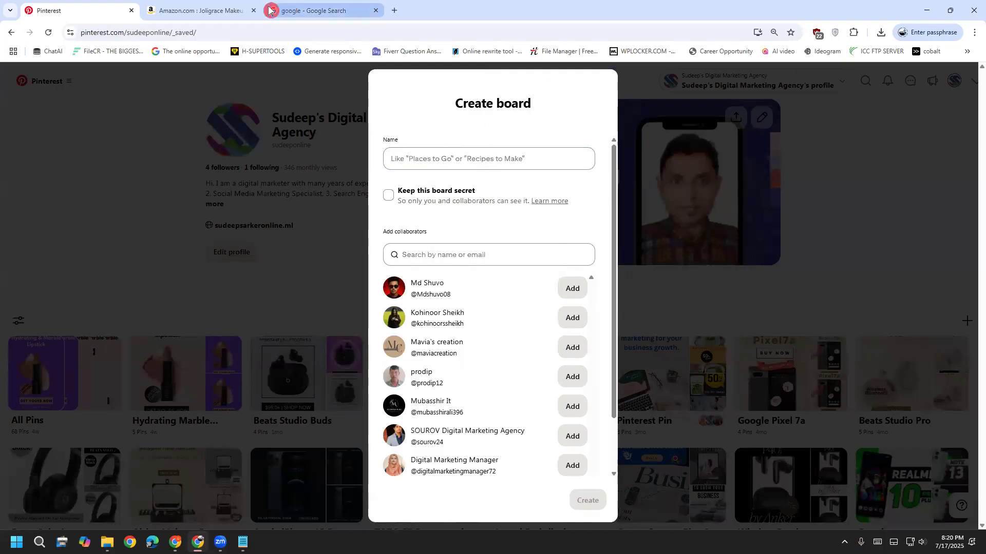
pyautogui.click(198, 10)
pyautogui.rightClick(572, 208)
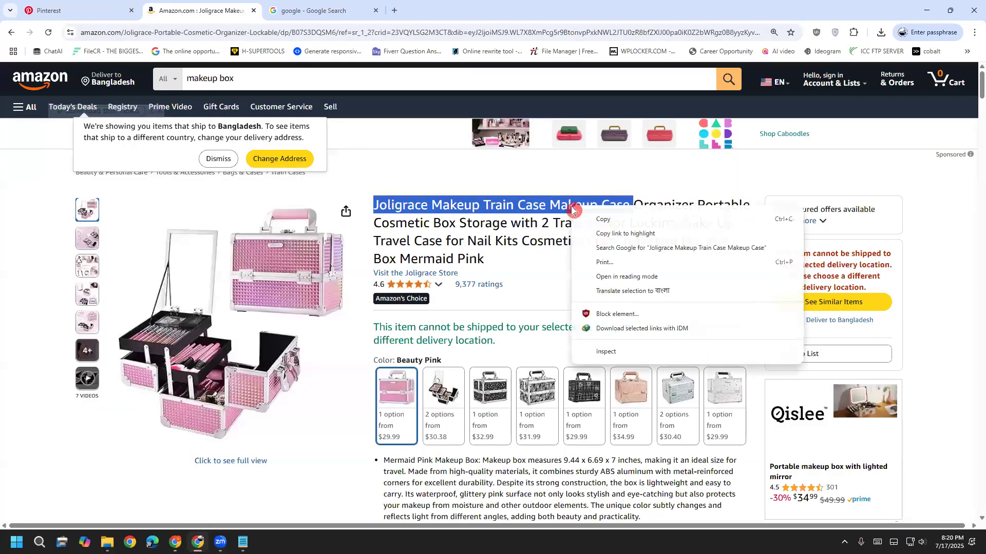
pyautogui.click(607, 221)
pyautogui.click(64, 9)
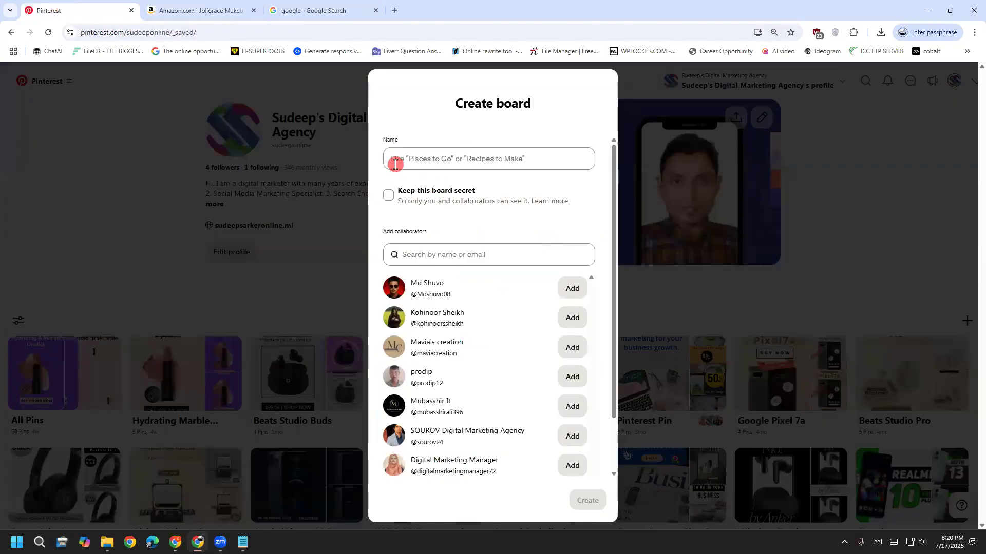
# Paste the copied product name as the board name and add "Pink" to read "Joligrace Makeup Pink Train Case Makeup Case".
pyautogui.click(415, 157)
pyautogui.rightClick(415, 157)
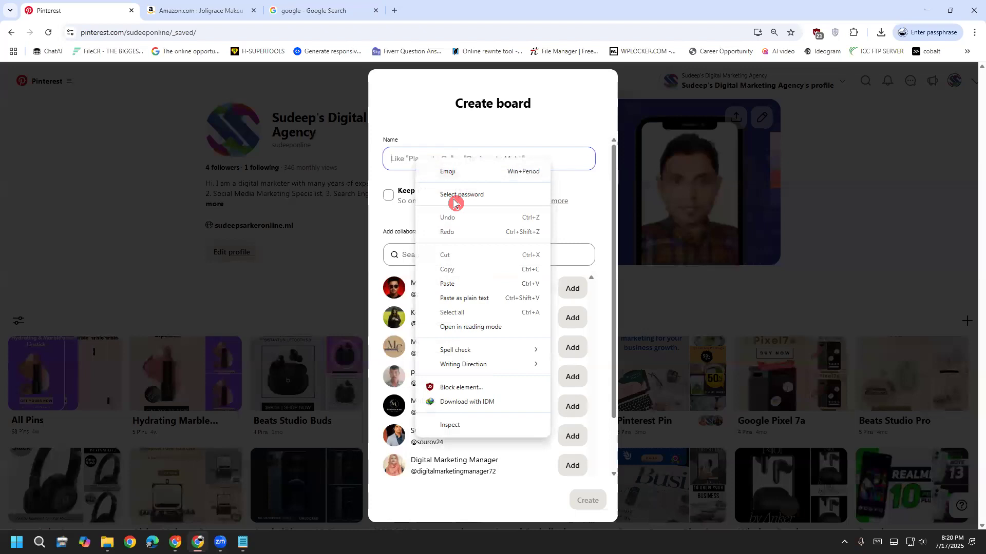
pyautogui.click(447, 284)
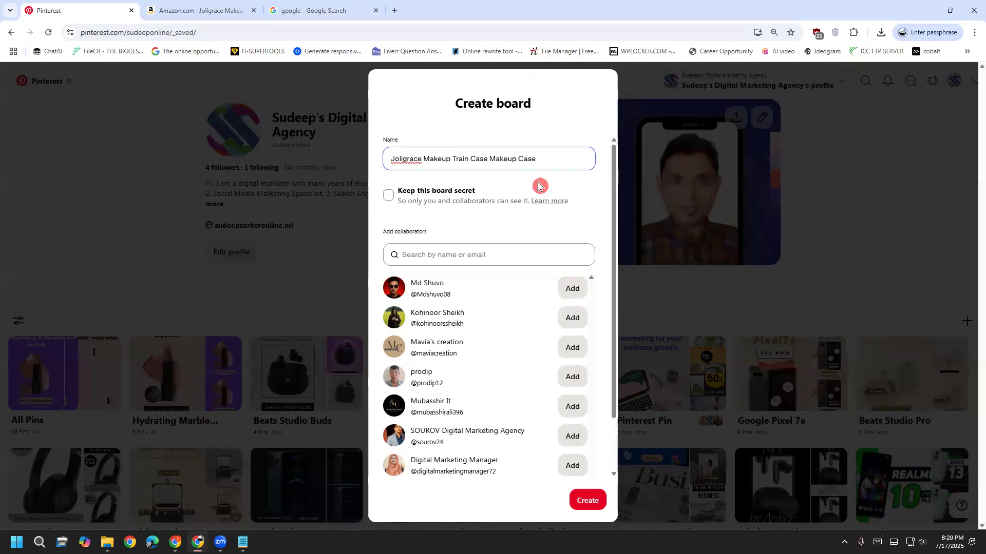
pyautogui.write('Pink')
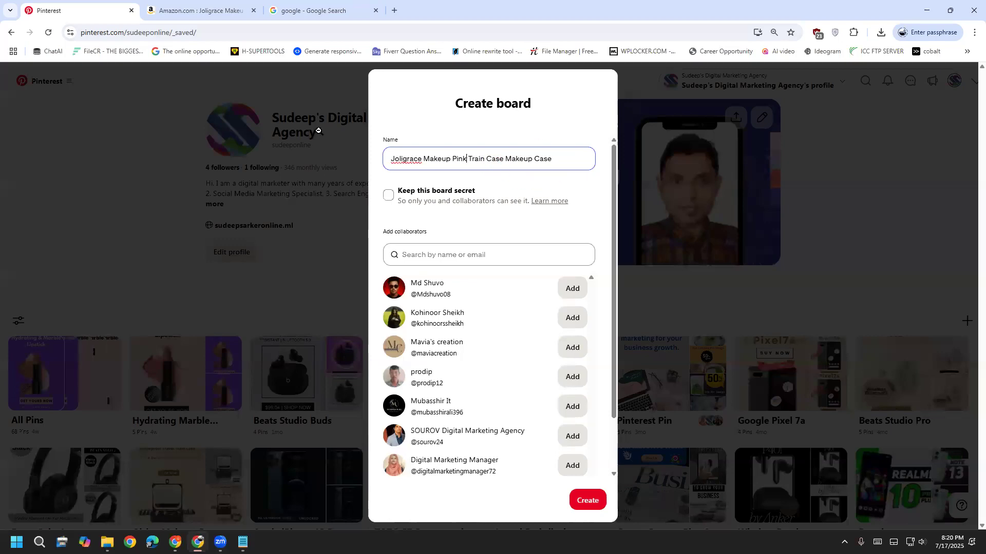
# Check the case's color variants on Amazon, and create the Pinterest board without making it secret.
pyautogui.click(223, 9)
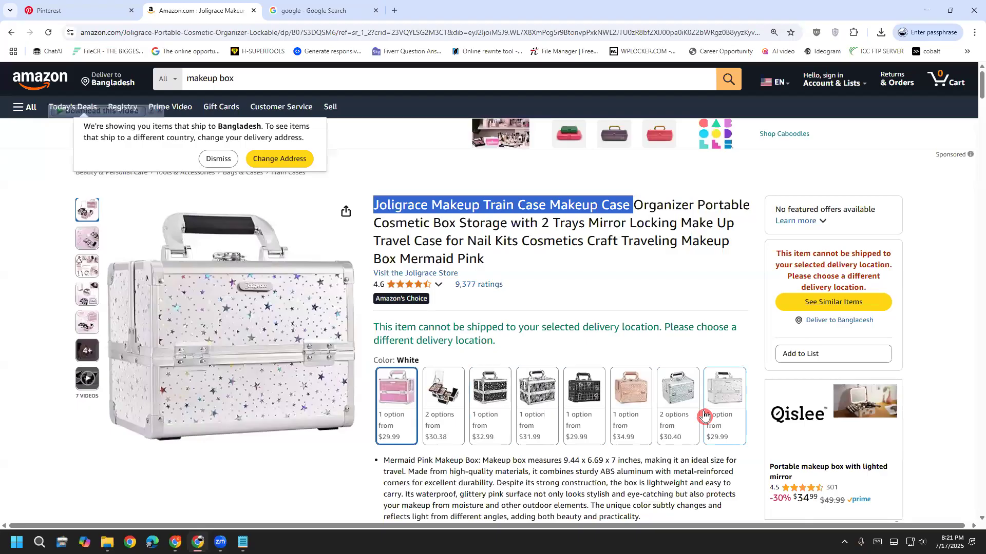
pyautogui.click(67, 9)
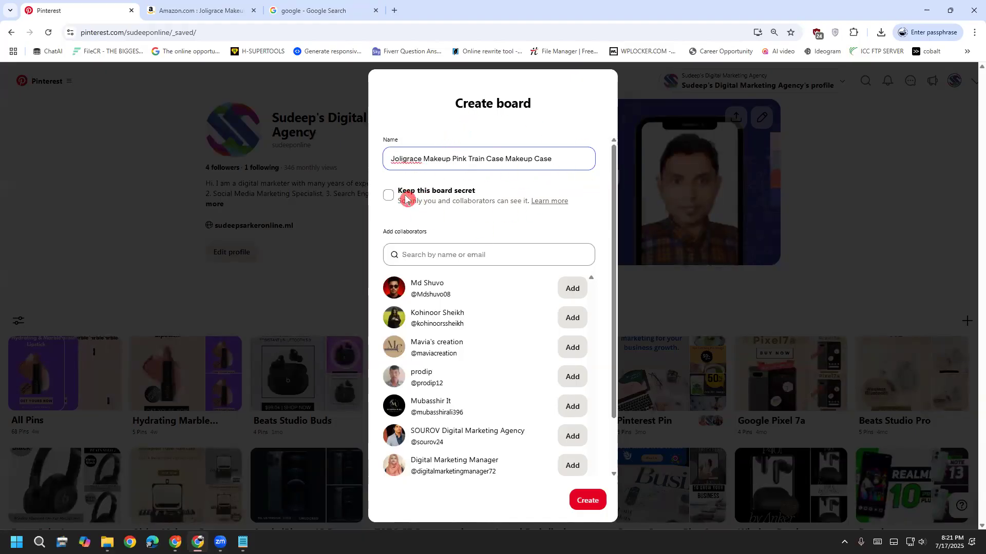
pyautogui.moveTo(382, 193); pyautogui.dragTo(400, 204)
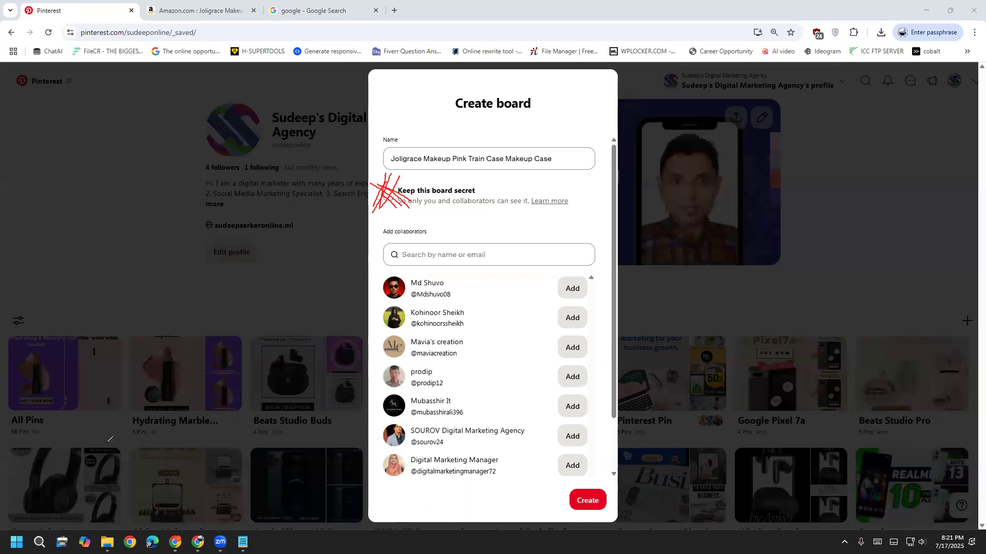
pyautogui.press('Escape')
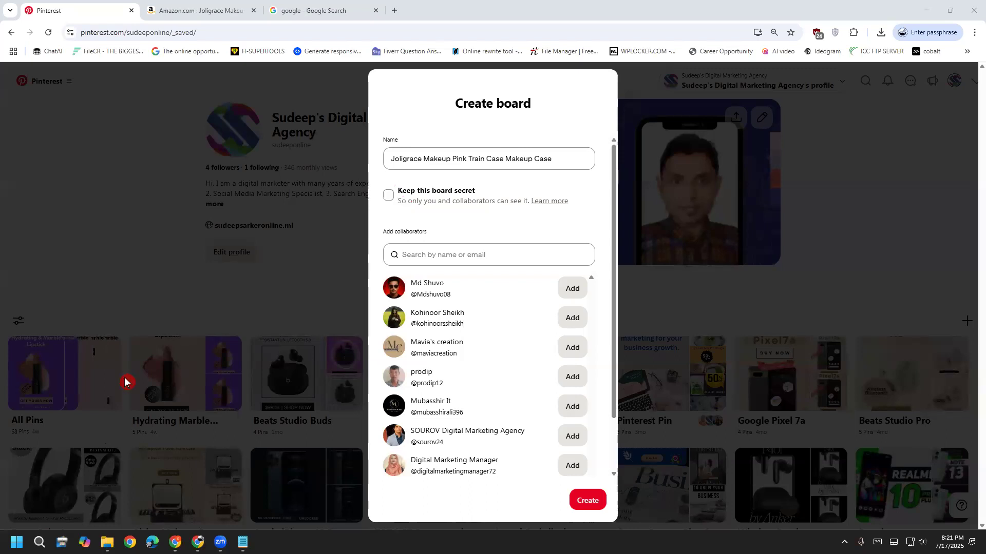
pyautogui.click(589, 501)
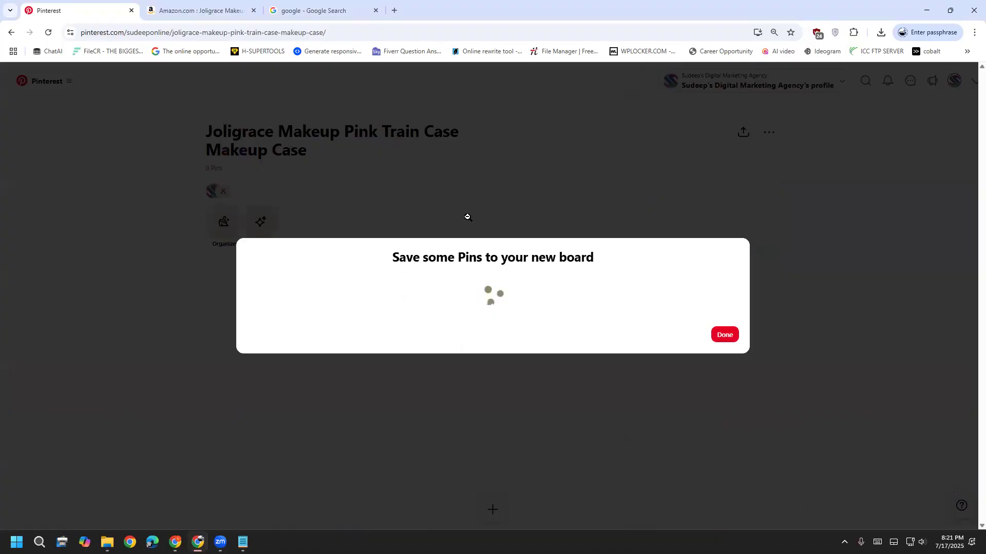
# Dismiss the suggestion to save pins to the new board and reload the board's page.
pyautogui.click(508, 133)
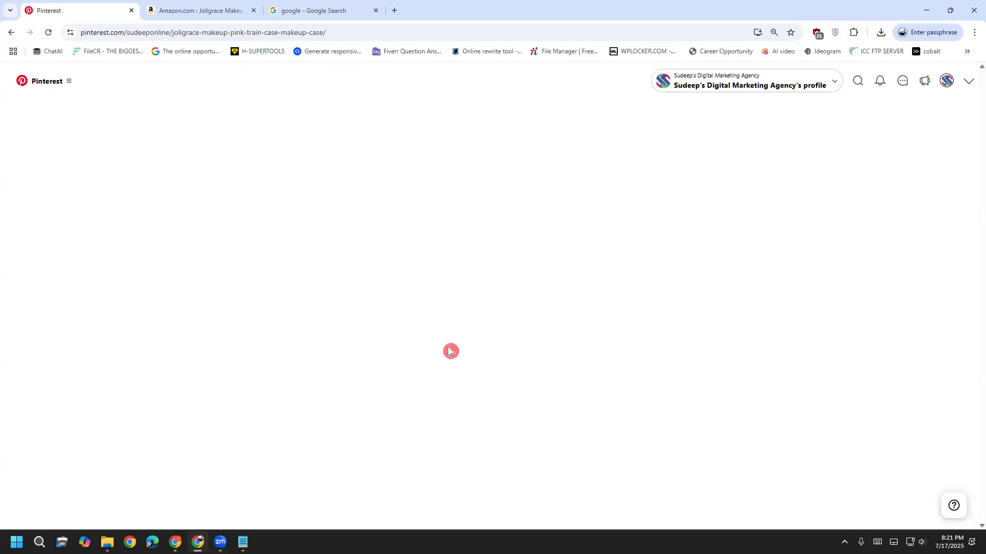
pyautogui.click(808, 50)
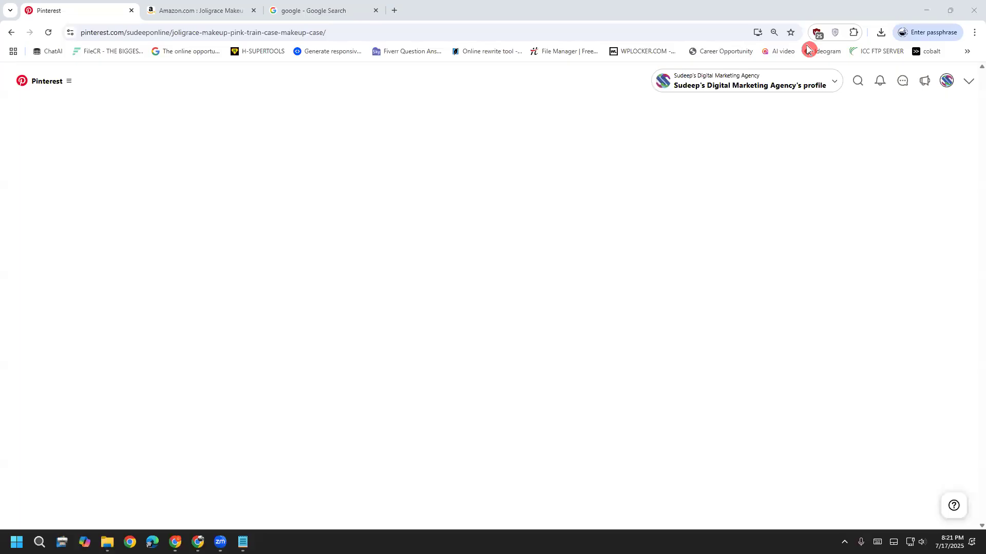
pyautogui.click(49, 33)
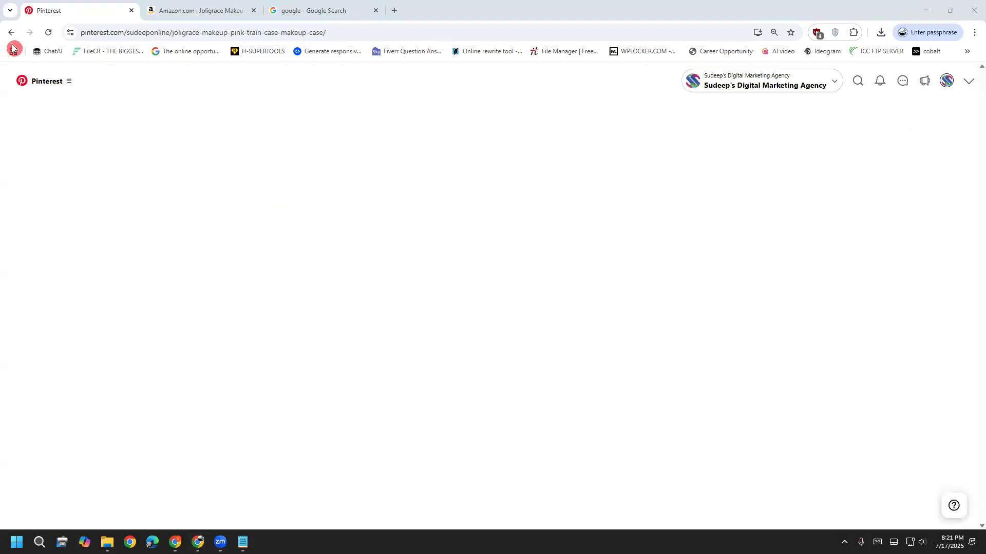
# Try to load the blank board page again through the browser's page navigation and a reload.
pyautogui.click(12, 34)
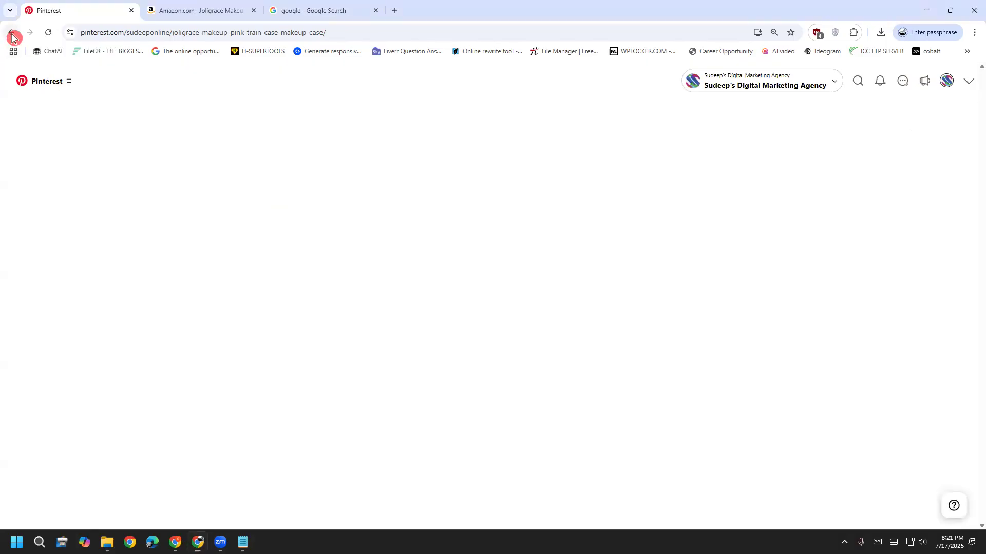
pyautogui.click(32, 34)
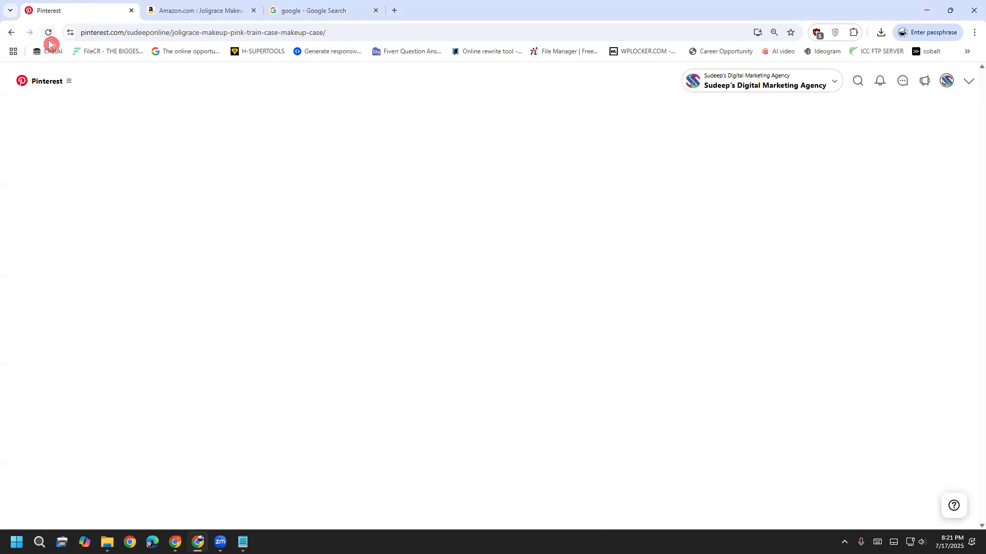
pyautogui.click(48, 33)
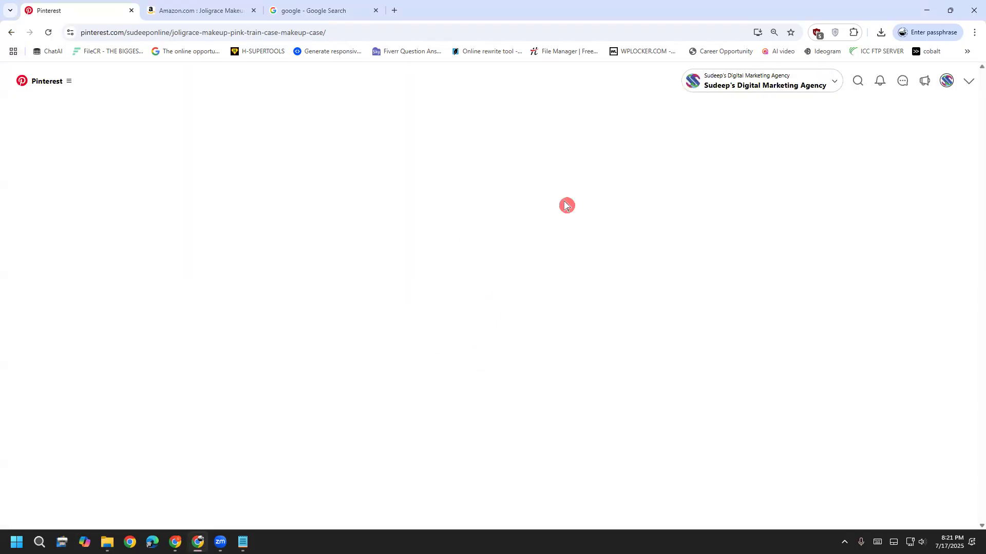
# Connect the VeePN extension through its Netherlands server, check the free locations, and reload the board page.
pyautogui.click(836, 33)
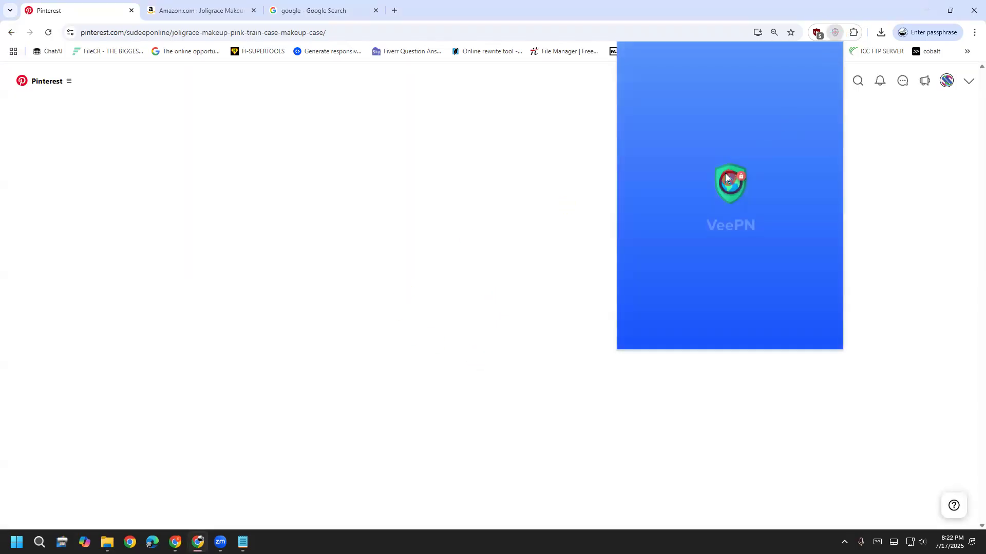
pyautogui.click(739, 156)
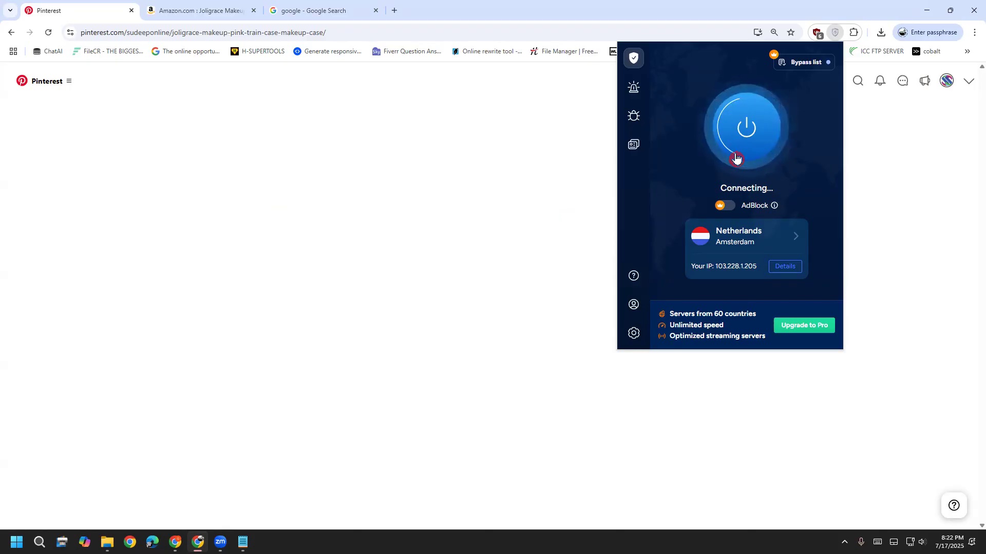
pyautogui.click(742, 241)
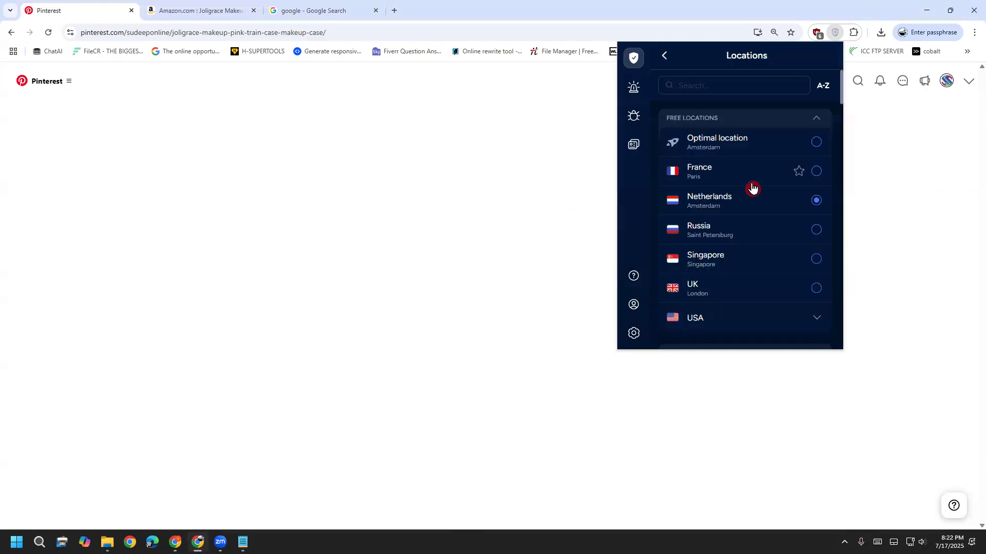
pyautogui.scroll(-4, 765, 226)
pyautogui.scroll(2, 761, 219)
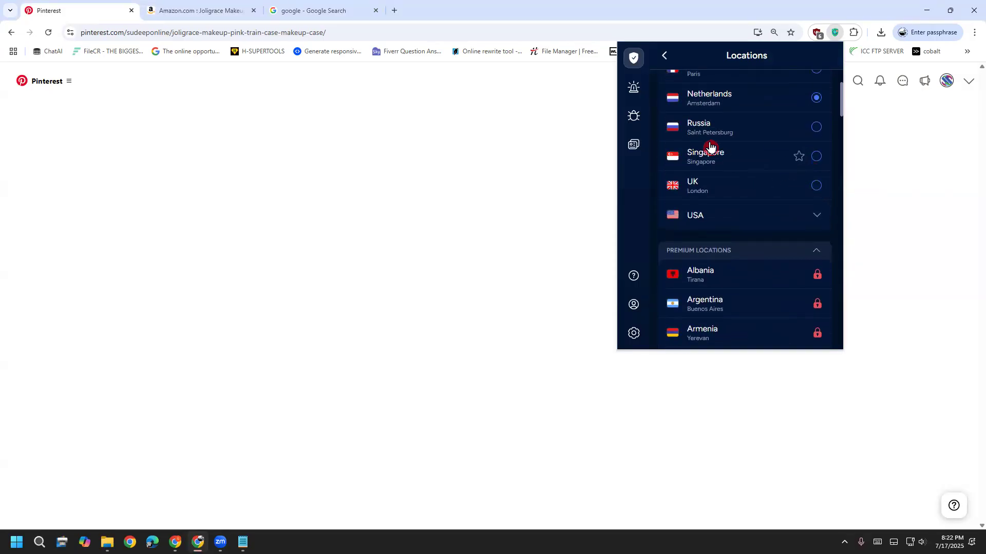
pyautogui.click(665, 56)
pyautogui.click(48, 31)
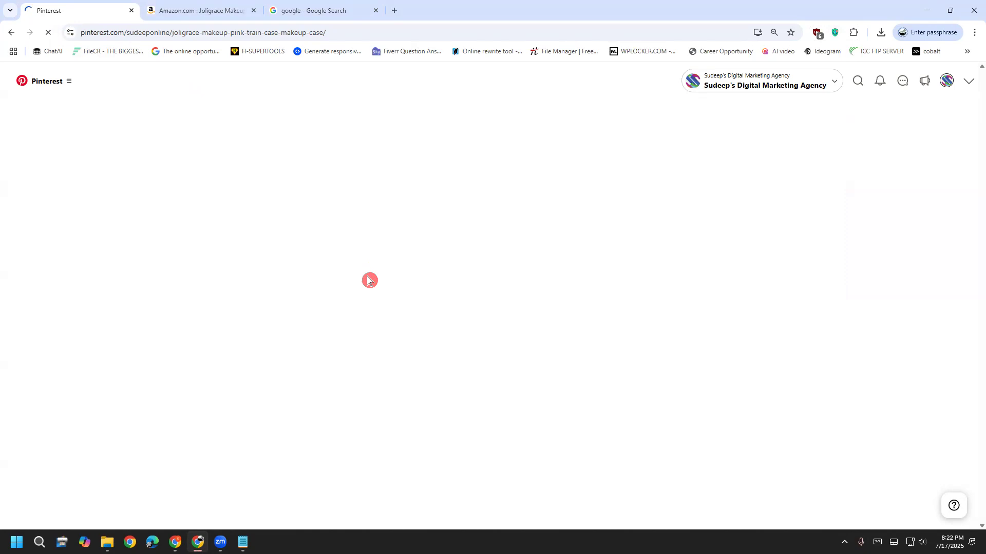
# Switch the VeePN location to Singapore and reload the board page.
pyautogui.click(835, 32)
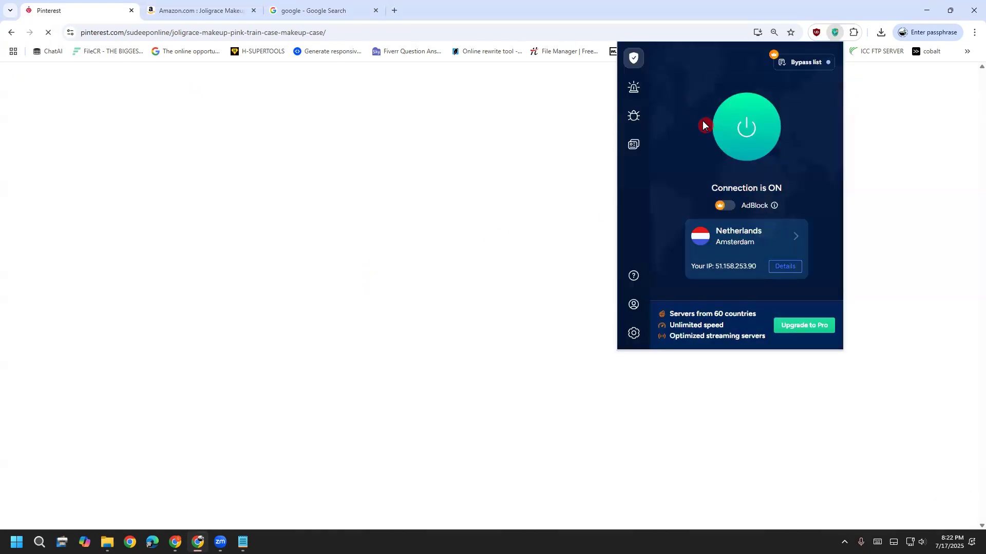
pyautogui.click(492, 8)
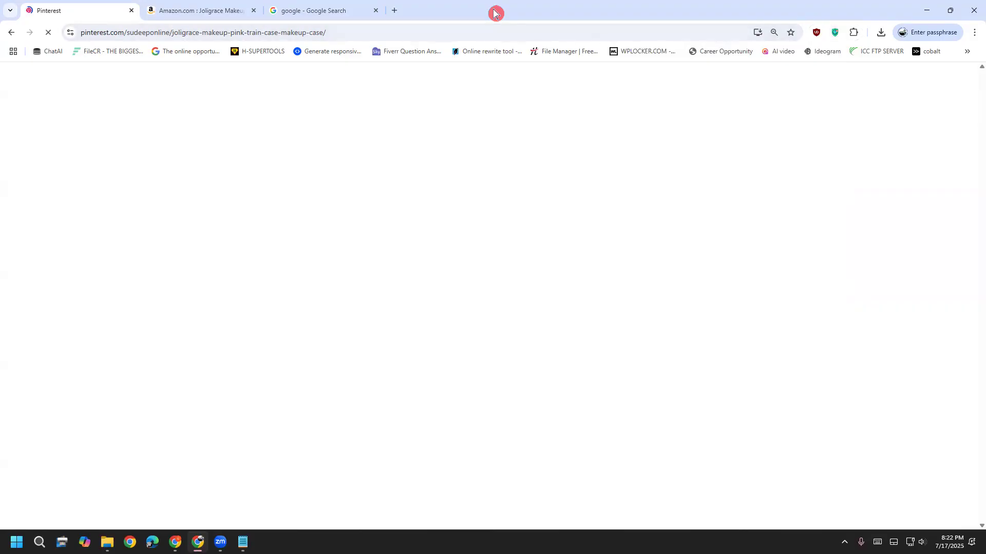
pyautogui.click(835, 31)
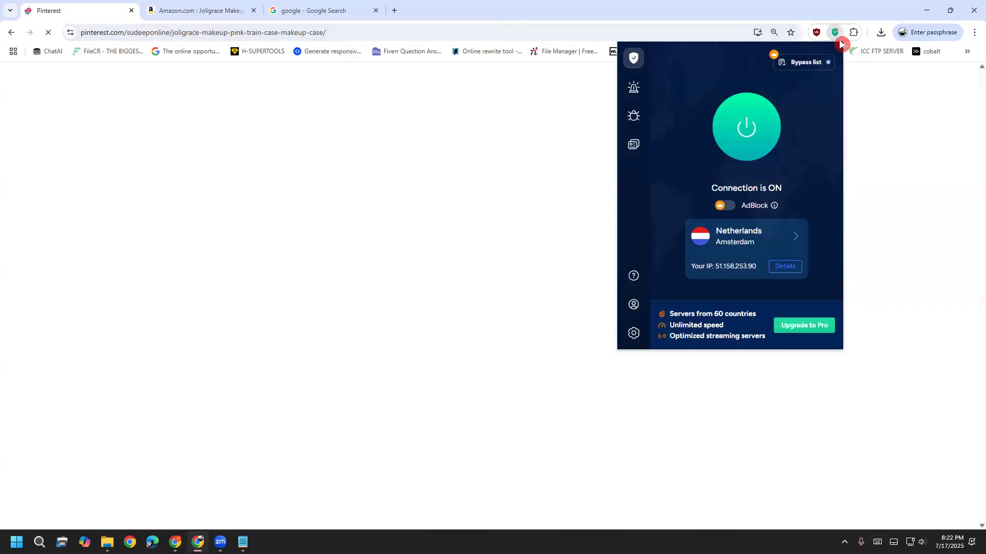
pyautogui.click(771, 239)
pyautogui.scroll(-1, 781, 265)
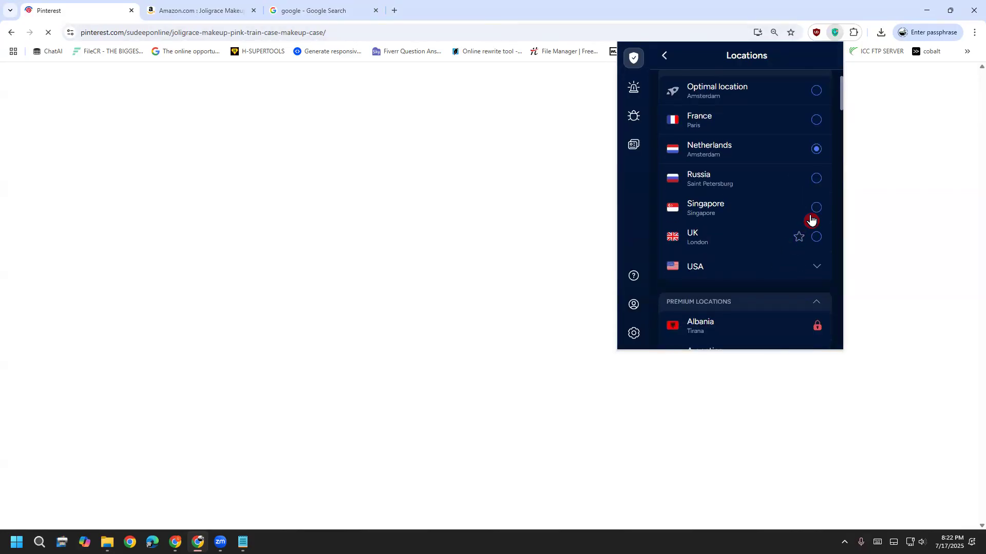
pyautogui.click(814, 206)
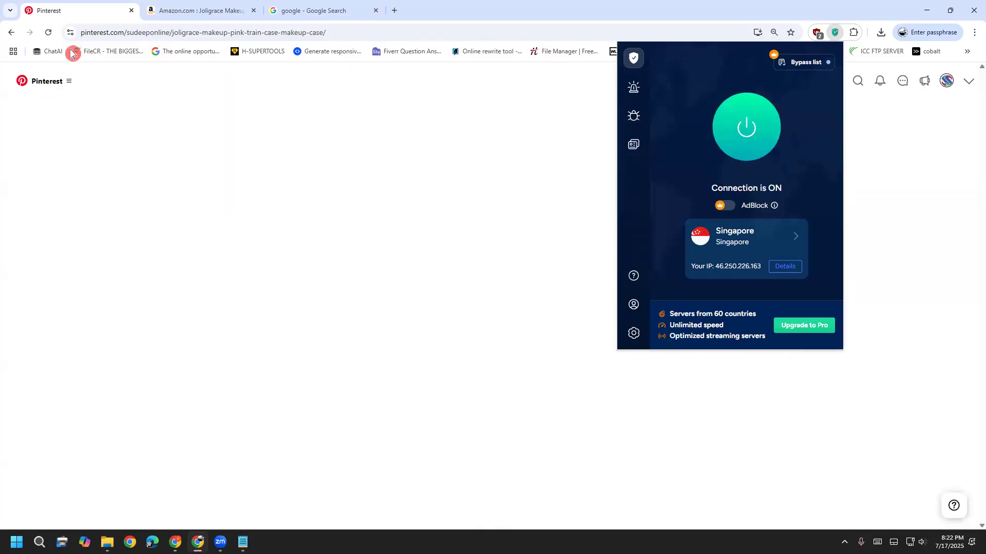
pyautogui.click(49, 34)
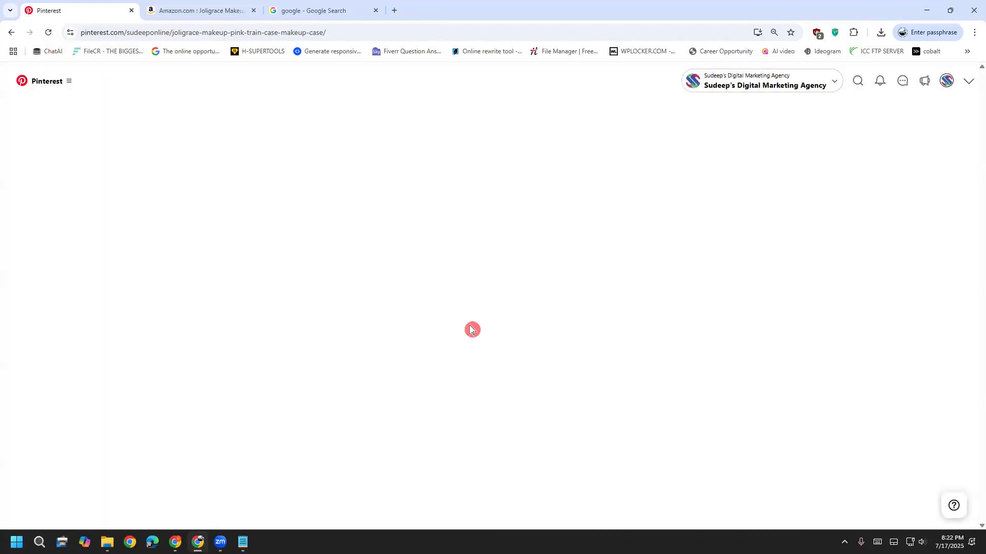
pyautogui.click(54, 36)
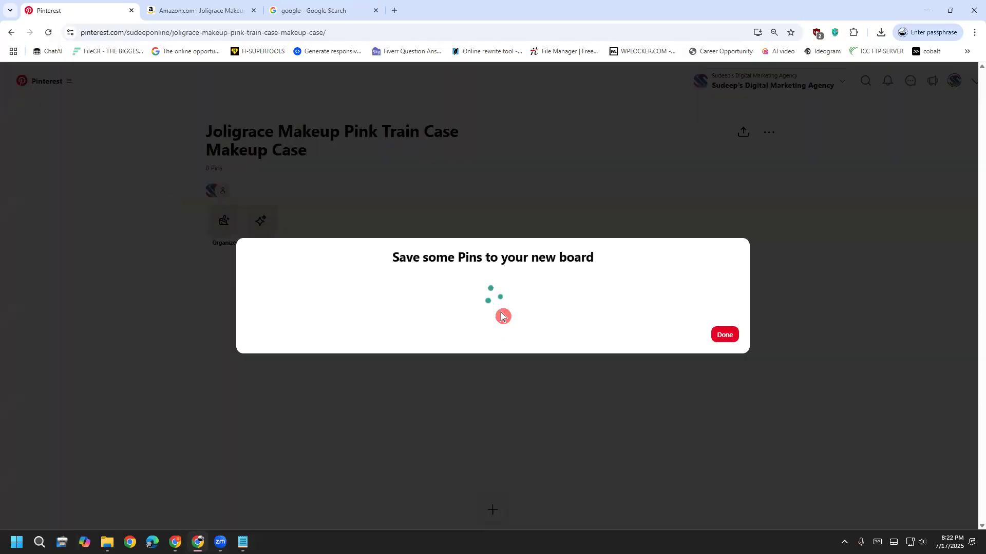
pyautogui.hotkey('ctrl', 'l')
pyautogui.press('Return')
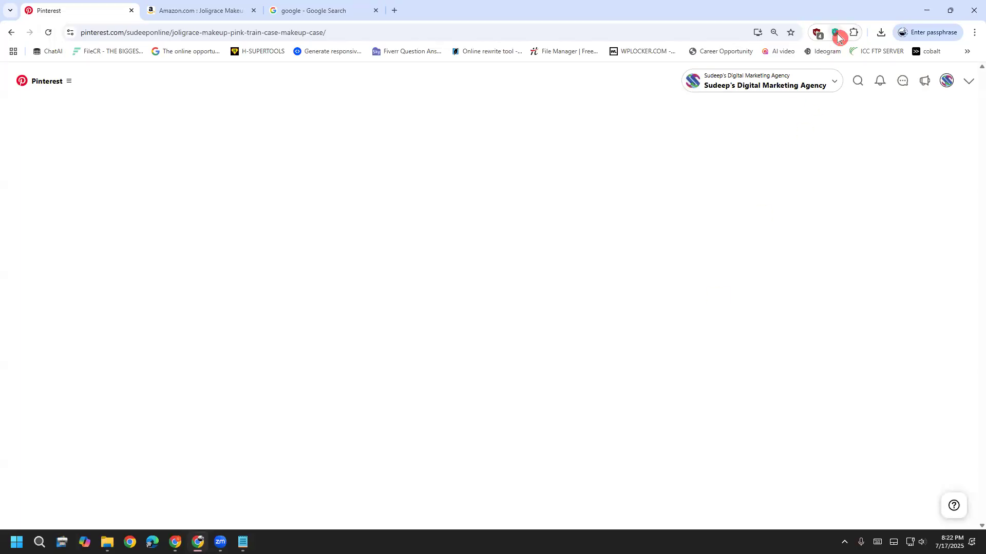
# Change the VeePN location to UK, London and reload the board page.
pyautogui.click(836, 32)
pyautogui.click(771, 248)
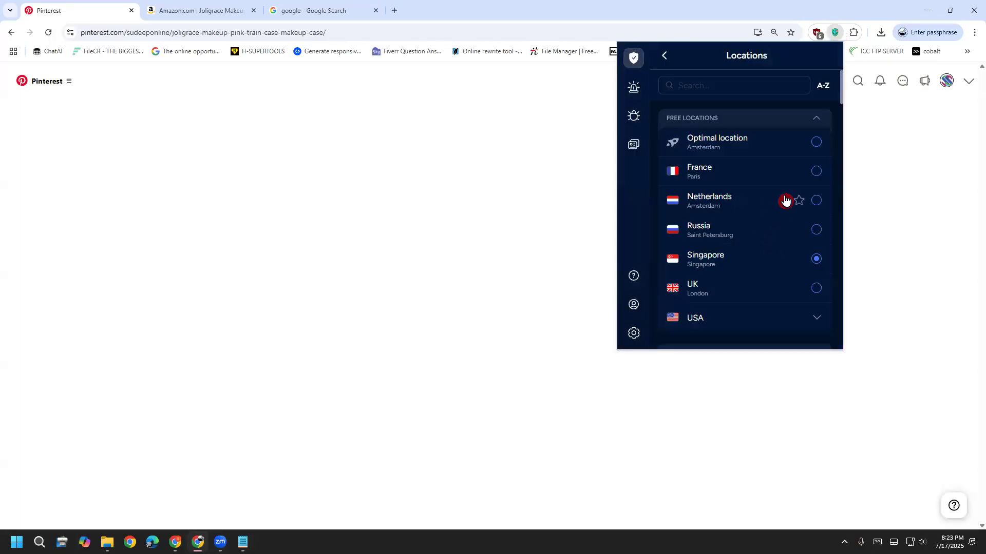
pyautogui.scroll(-1, 786, 198)
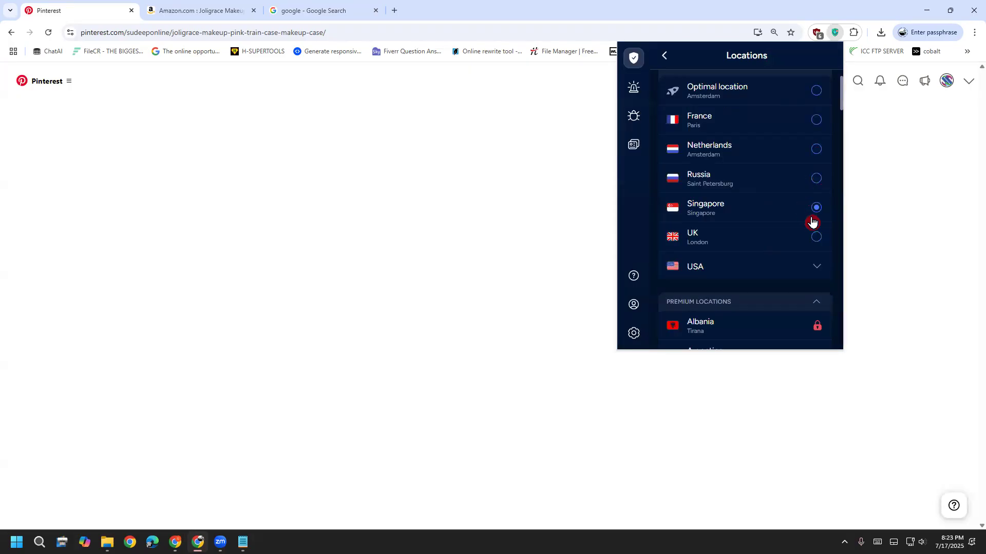
pyautogui.click(814, 236)
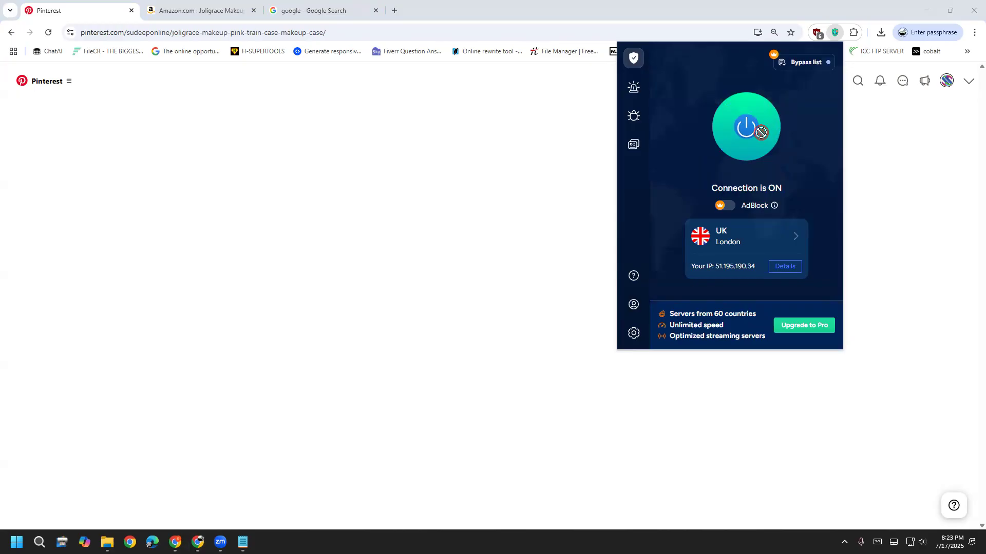
pyautogui.click(48, 33)
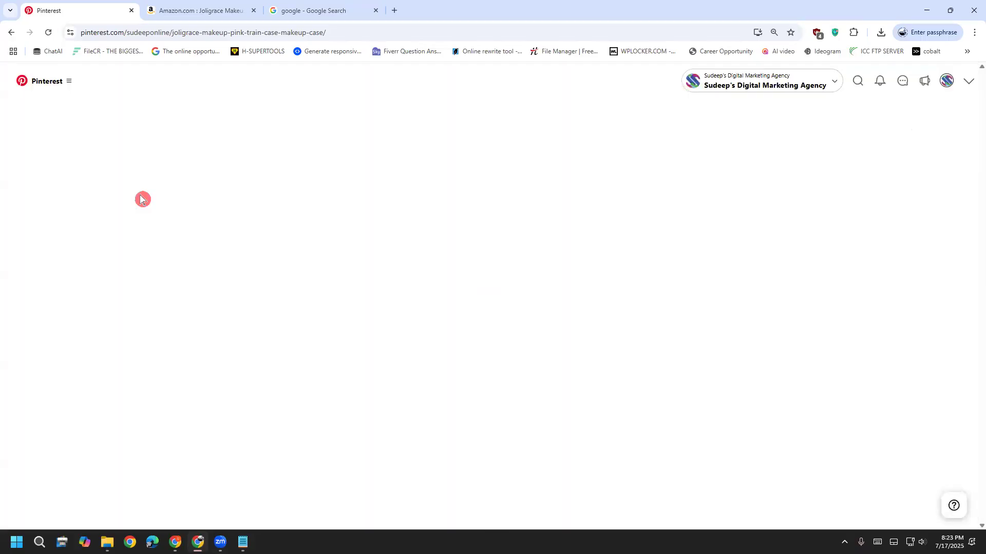
pyautogui.click(51, 33)
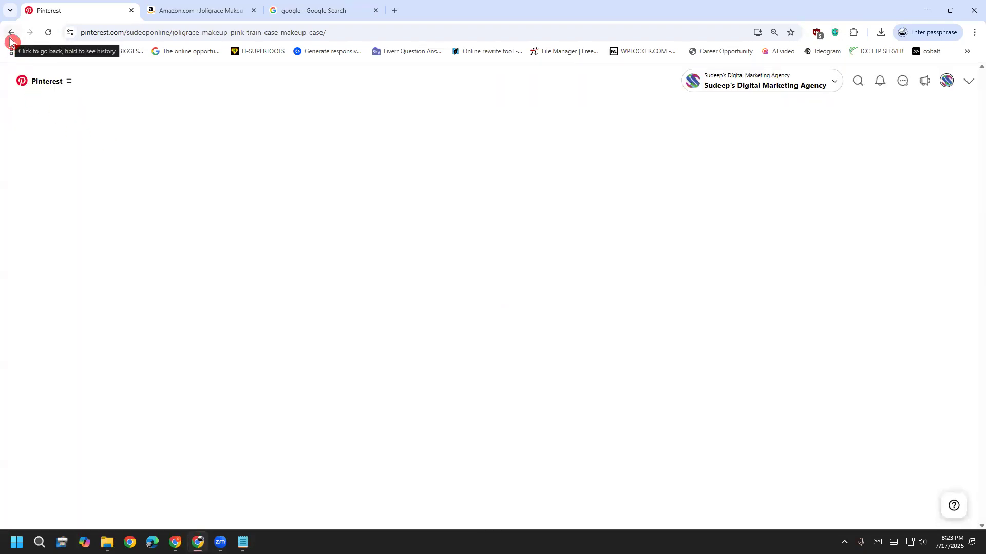
# Return to the profile's saved boards, reload them, and open the new Joligrace makeup case board.
pyautogui.click(10, 36)
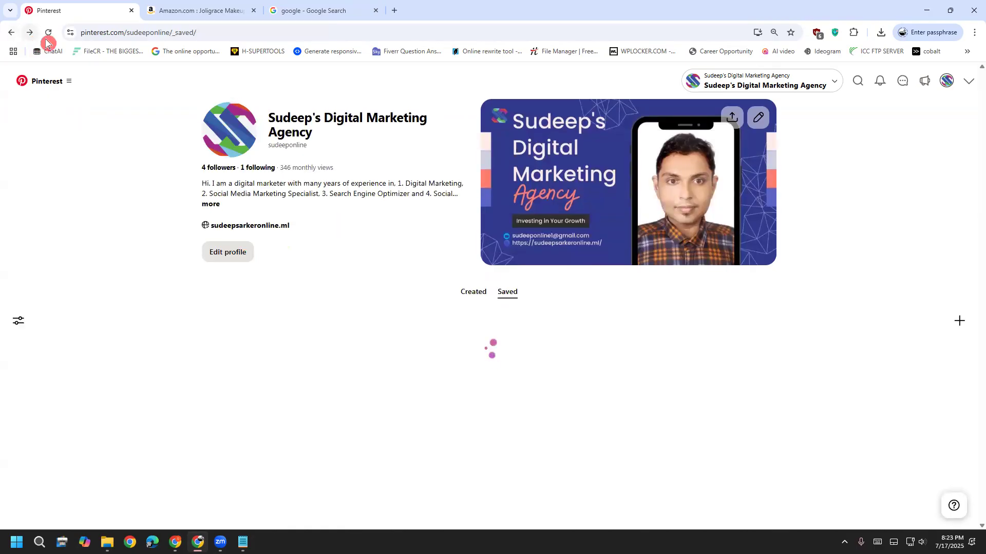
pyautogui.click(48, 33)
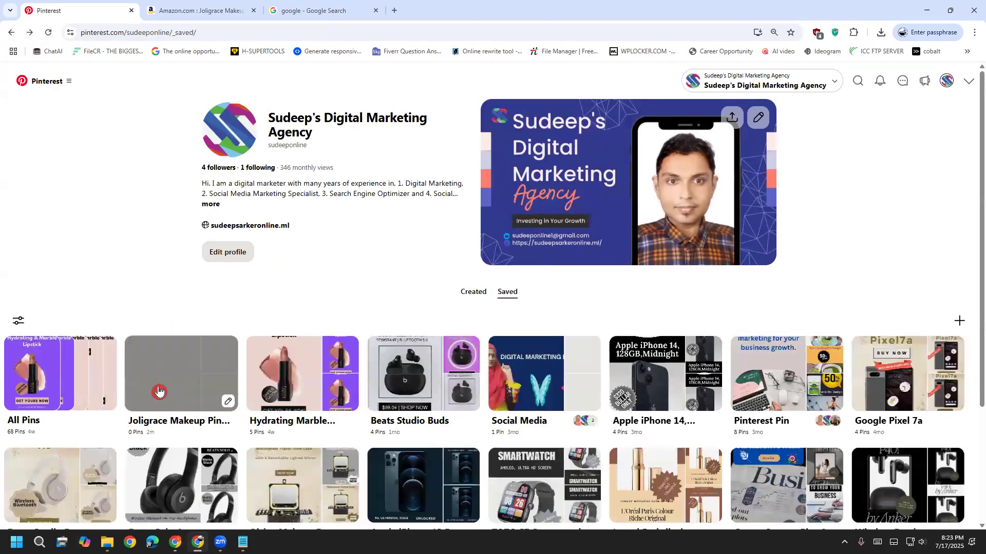
pyautogui.click(158, 391)
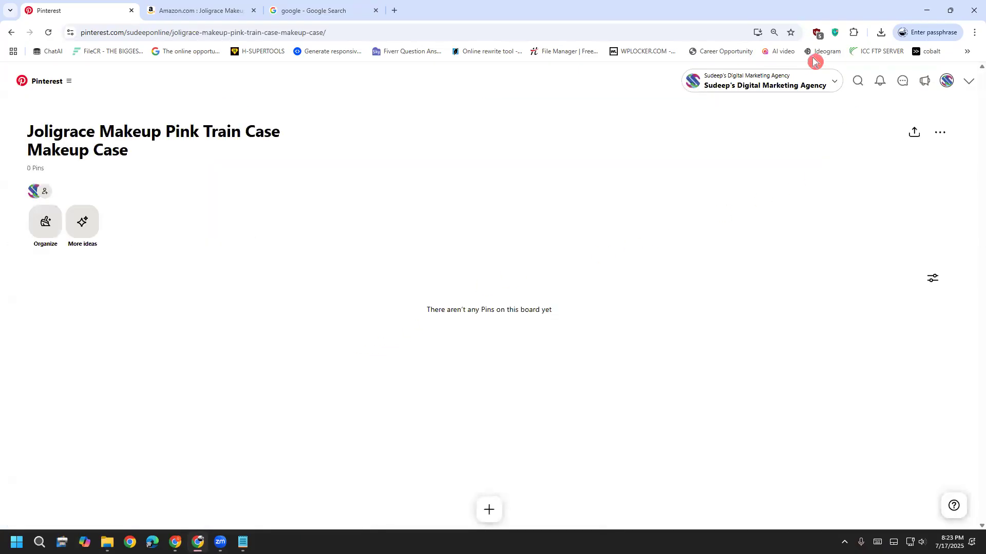
# Turn off the VeePN connection and reload the board page.
pyautogui.click(834, 32)
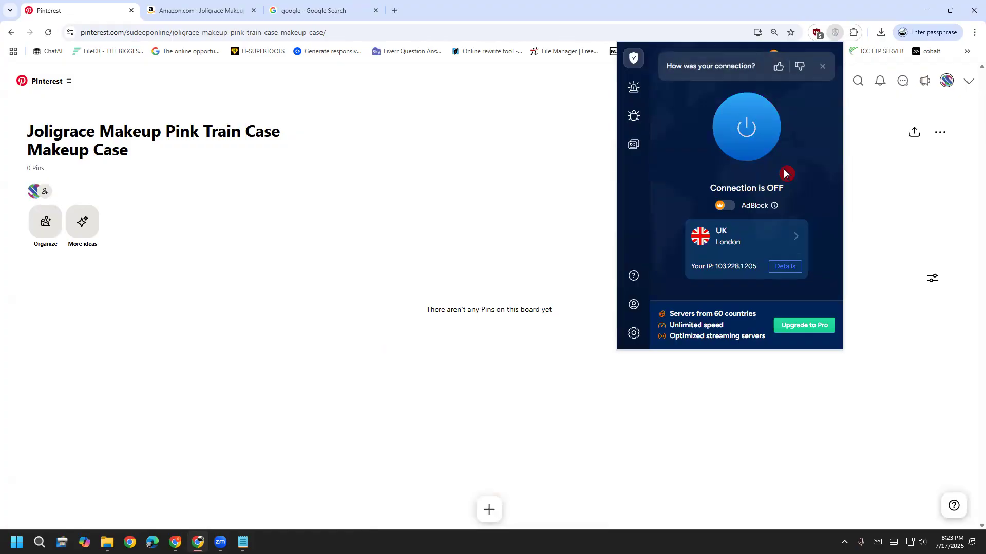
pyautogui.click(517, 231)
pyautogui.click(49, 34)
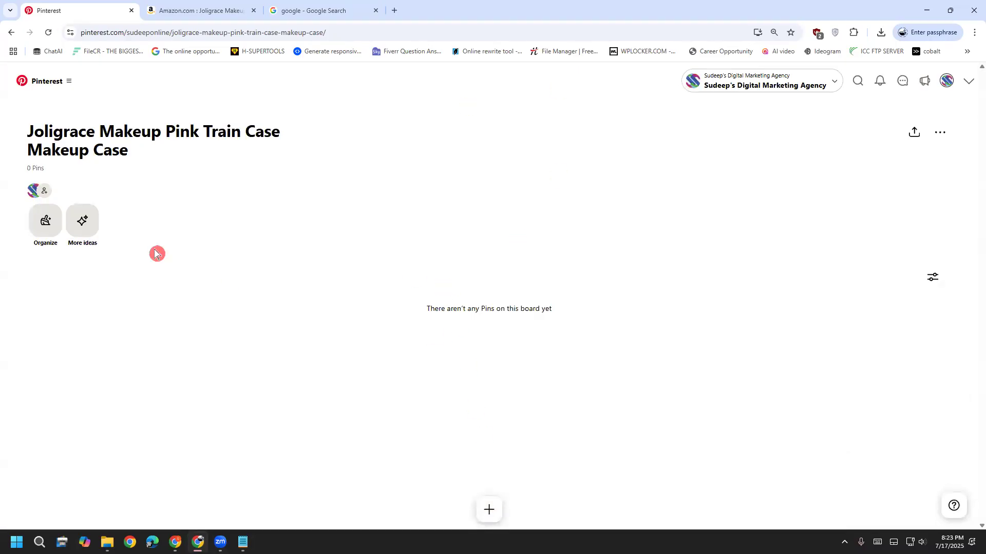
# View the board's More ideas and Organize pages, returning to the board after each.
pyautogui.click(85, 221)
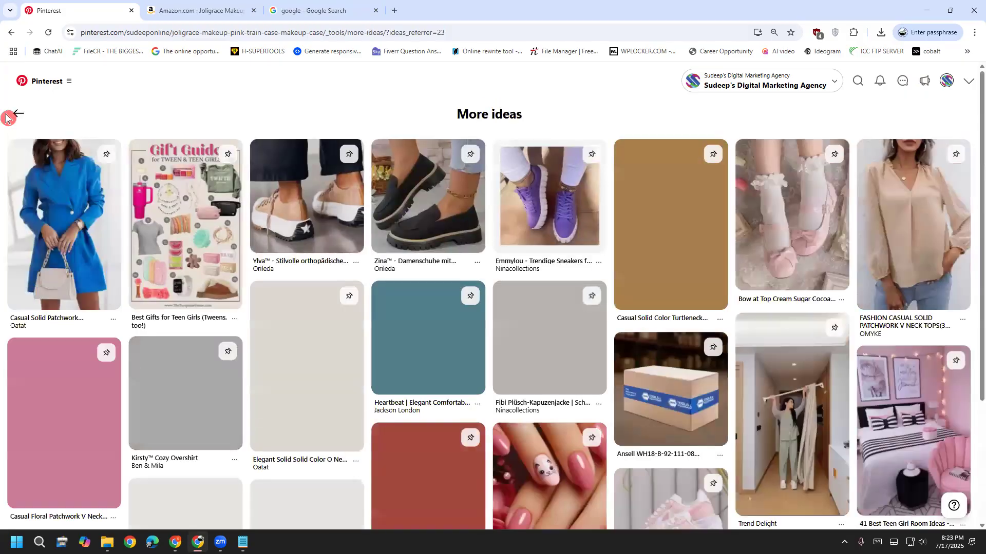
pyautogui.click(25, 116)
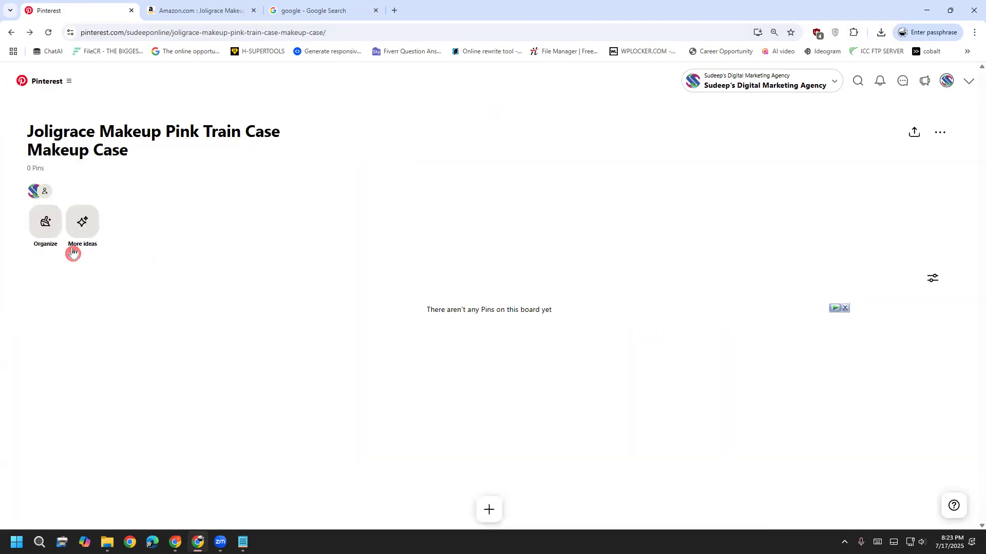
pyautogui.click(47, 234)
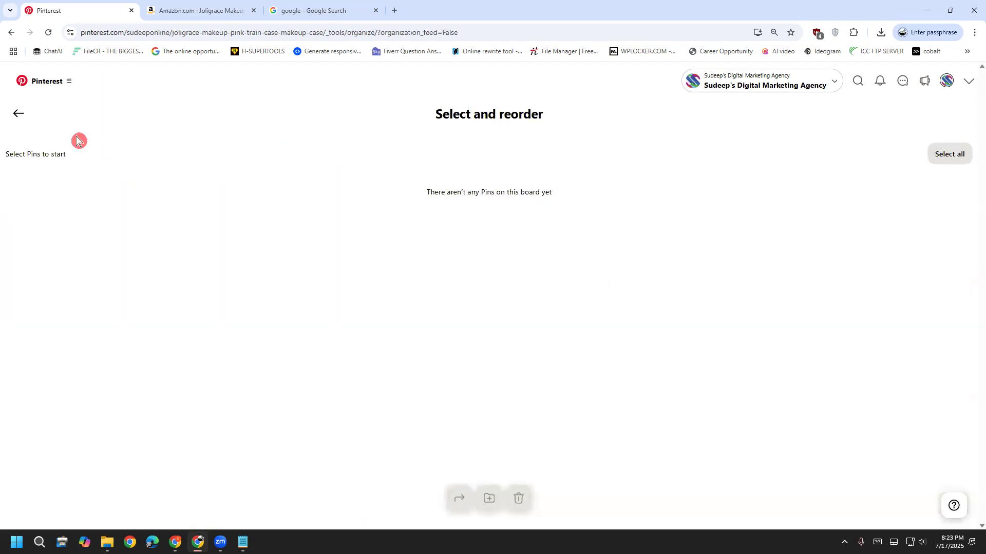
pyautogui.click(21, 116)
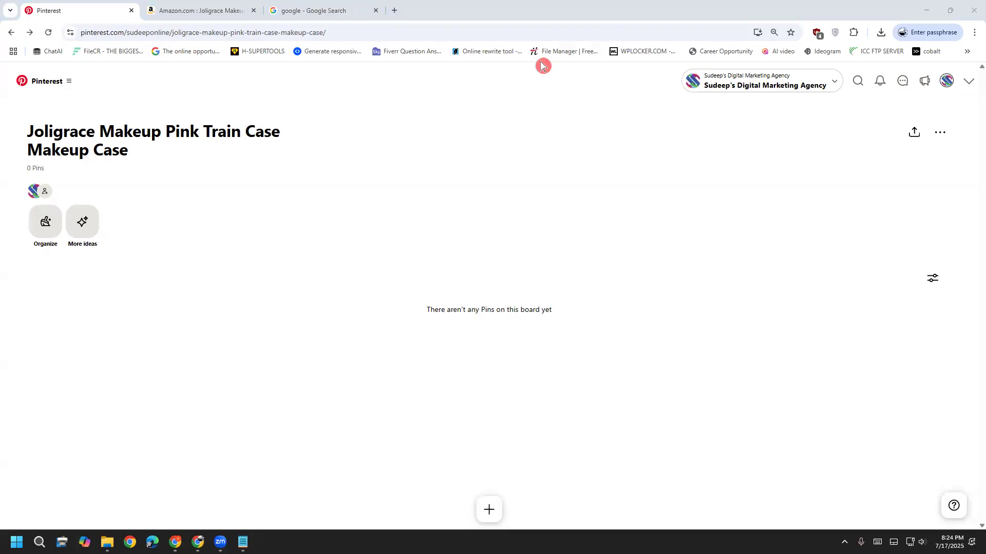
# Draw a red frame with the handwritten note "Add some Pins" over the empty board area, and clear the annotation.
pyautogui.moveTo(221, 172)
pyautogui.mouseDown()
pyautogui.moveTo(865, 534)
pyautogui.moveTo(773, 146)
pyautogui.moveTo(220, 178)
pyautogui.mouseUp()
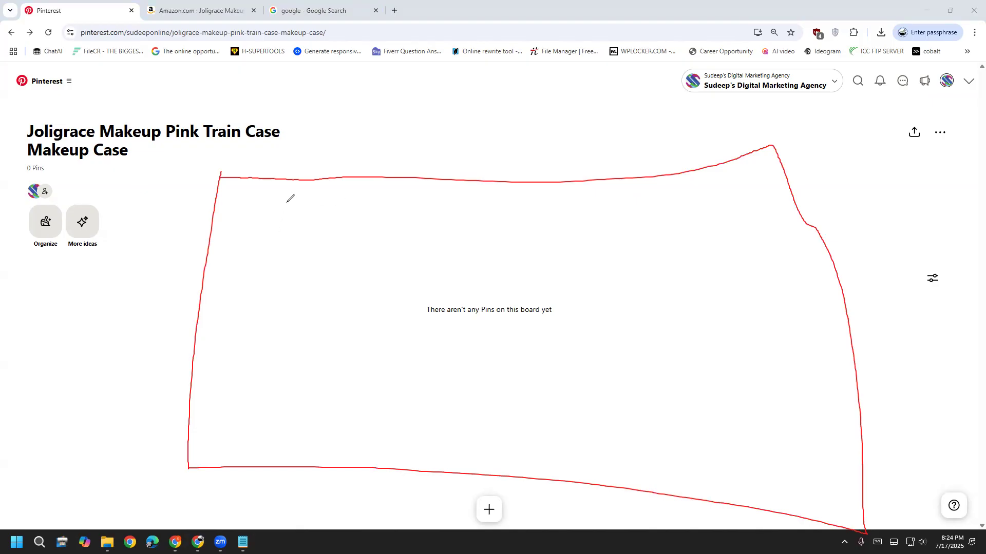
pyautogui.moveTo(287, 203); pyautogui.dragTo(307, 280)
pyautogui.moveTo(305, 206)
pyautogui.mouseDown()
pyautogui.moveTo(337, 260)
pyautogui.moveTo(330, 236)
pyautogui.mouseUp()
pyautogui.moveTo(360, 227)
pyautogui.mouseDown()
pyautogui.moveTo(349, 256)
pyautogui.moveTo(372, 237)
pyautogui.moveTo(374, 196)
pyautogui.moveTo(391, 252)
pyautogui.mouseUp()
pyautogui.moveTo(441, 211)
pyautogui.mouseDown()
pyautogui.moveTo(416, 276)
pyautogui.moveTo(435, 239)
pyautogui.moveTo(488, 250)
pyautogui.mouseUp()
pyautogui.moveTo(548, 221)
pyautogui.mouseDown()
pyautogui.moveTo(560, 293)
pyautogui.moveTo(559, 248)
pyautogui.moveTo(603, 263)
pyautogui.mouseUp()
pyautogui.moveTo(578, 210); pyautogui.dragTo(590, 211)
pyautogui.moveTo(622, 215); pyautogui.dragTo(664, 259)
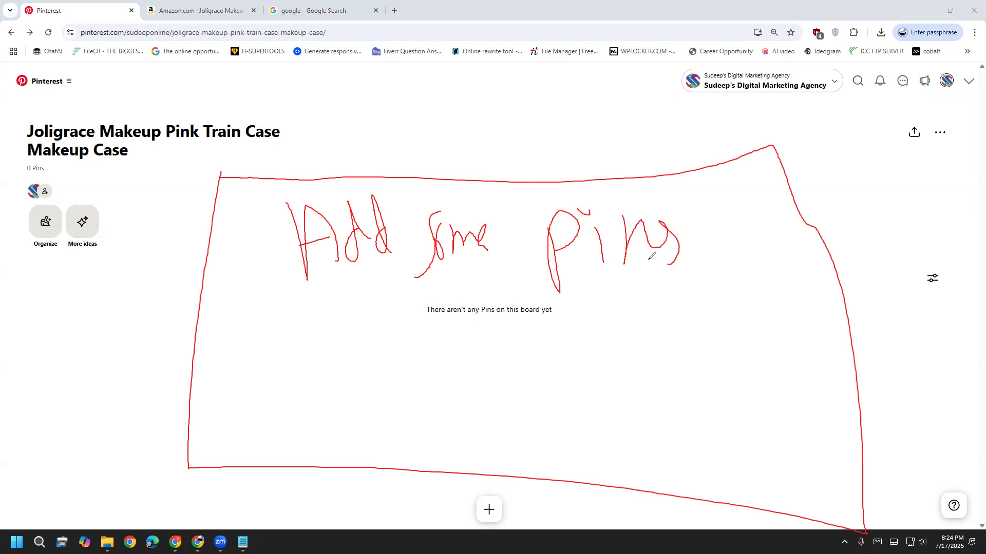
pyautogui.click(116, 370)
pyautogui.click(117, 370)
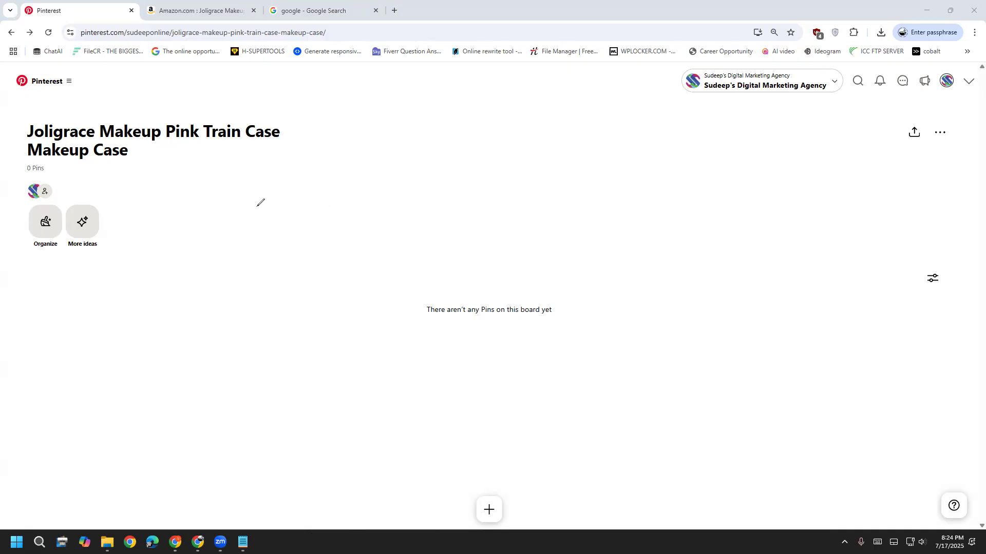
# Draw a small red box containing a check mark, with an arrow leading out of it, over the empty board area.
pyautogui.moveTo(258, 204)
pyautogui.mouseDown()
pyautogui.moveTo(269, 316)
pyautogui.moveTo(323, 313)
pyautogui.moveTo(365, 285)
pyautogui.moveTo(357, 208)
pyautogui.moveTo(244, 205)
pyautogui.mouseUp()
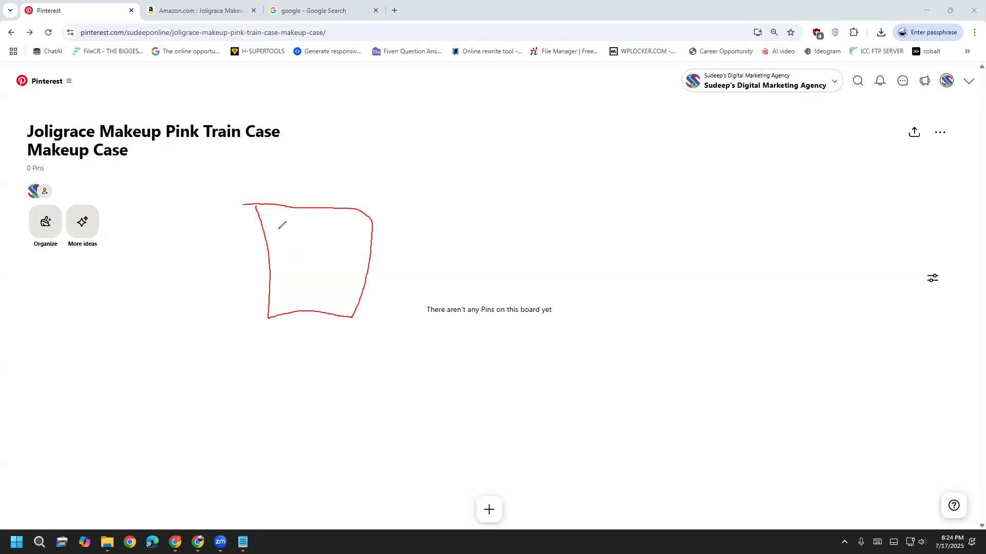
pyautogui.moveTo(277, 243)
pyautogui.mouseDown()
pyautogui.moveTo(293, 258)
pyautogui.moveTo(338, 215)
pyautogui.mouseUp()
pyautogui.moveTo(273, 281)
pyautogui.mouseDown()
pyautogui.moveTo(183, 301)
pyautogui.moveTo(193, 273)
pyautogui.moveTo(219, 310)
pyautogui.mouseUp()
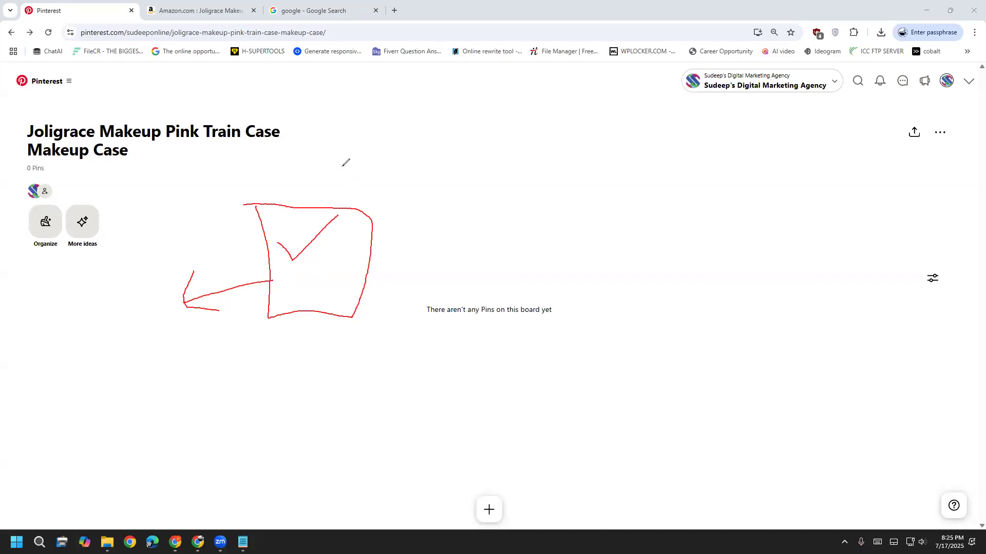
# Draw a second arrow from the red box, a number 1 and another connected box over the empty board area, and clear the annotations.
pyautogui.moveTo(331, 207)
pyautogui.mouseDown()
pyautogui.moveTo(350, 190)
pyautogui.moveTo(379, 181)
pyautogui.moveTo(376, 190)
pyautogui.mouseUp()
pyautogui.moveTo(404, 157)
pyautogui.mouseDown()
pyautogui.moveTo(409, 149)
pyautogui.moveTo(412, 191)
pyautogui.mouseUp()
pyautogui.moveTo(459, 161)
pyautogui.mouseDown()
pyautogui.moveTo(465, 304)
pyautogui.moveTo(554, 158)
pyautogui.moveTo(580, 258)
pyautogui.moveTo(471, 296)
pyautogui.mouseUp()
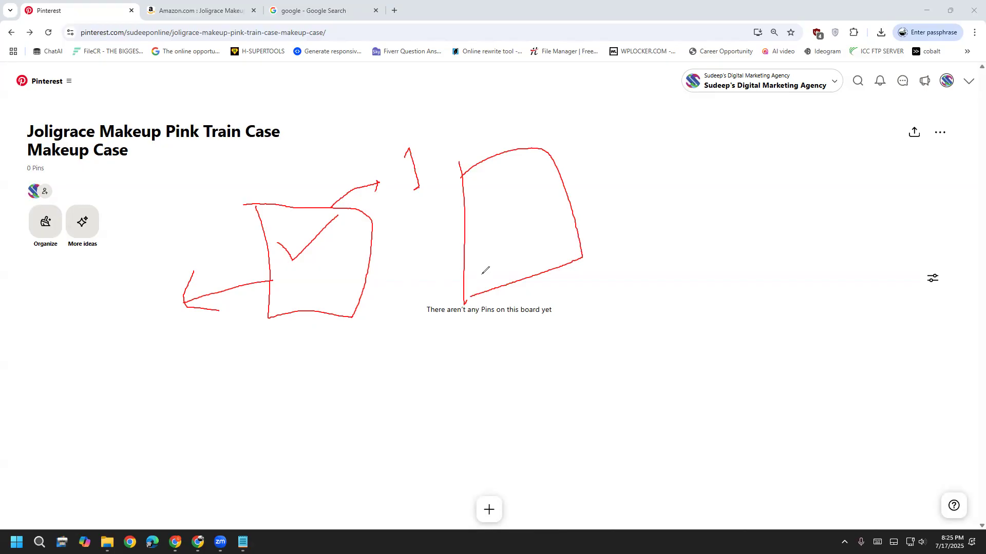
pyautogui.moveTo(408, 195); pyautogui.dragTo(440, 184)
pyautogui.click(111, 371)
pyautogui.click(112, 371)
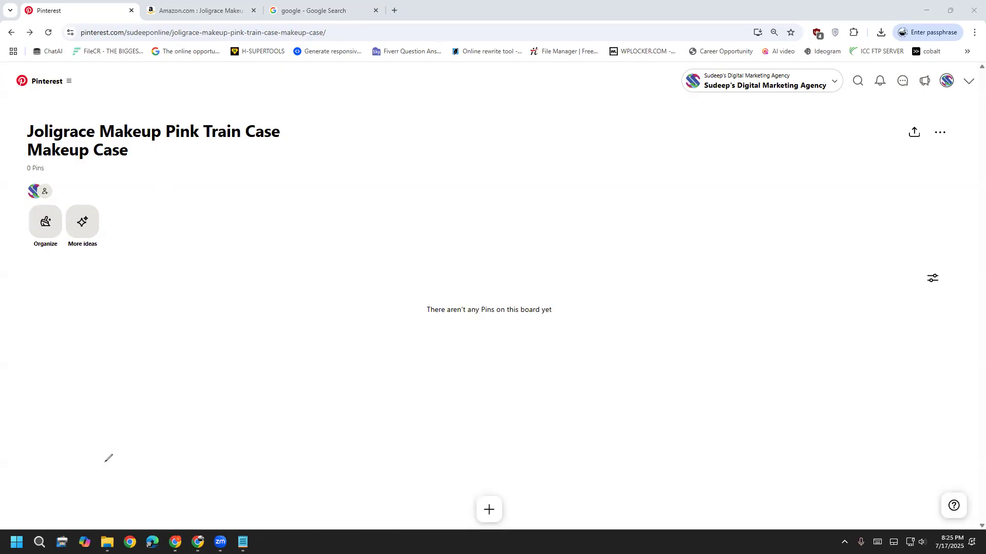
# Draw a large red frame over the empty board area and handwrite "Recomanded pin" inside it.
pyautogui.moveTo(431, 309); pyautogui.dragTo(405, 322)
pyautogui.click(406, 322)
pyautogui.moveTo(239, 189)
pyautogui.mouseDown()
pyautogui.moveTo(471, 464)
pyautogui.moveTo(772, 211)
pyautogui.moveTo(354, 183)
pyautogui.moveTo(246, 190)
pyautogui.mouseUp()
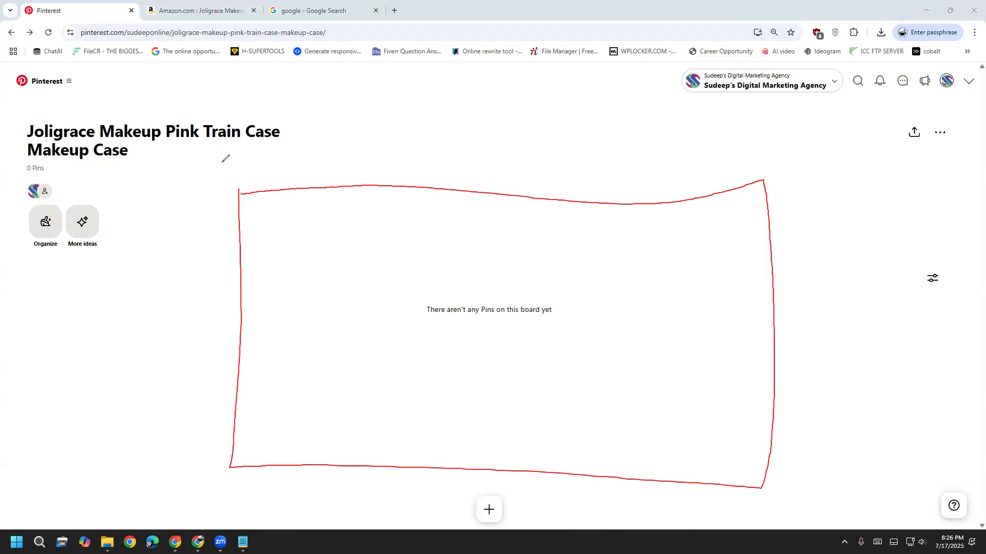
pyautogui.moveTo(305, 231)
pyautogui.mouseDown()
pyautogui.moveTo(316, 294)
pyautogui.moveTo(328, 224)
pyautogui.moveTo(320, 279)
pyautogui.moveTo(351, 312)
pyautogui.moveTo(373, 272)
pyautogui.moveTo(380, 321)
pyautogui.mouseUp()
pyautogui.moveTo(397, 287)
pyautogui.mouseDown()
pyautogui.moveTo(444, 317)
pyautogui.moveTo(522, 271)
pyautogui.moveTo(551, 303)
pyautogui.moveTo(581, 288)
pyautogui.moveTo(606, 296)
pyautogui.mouseUp()
pyautogui.moveTo(665, 282)
pyautogui.mouseDown()
pyautogui.moveTo(653, 308)
pyautogui.moveTo(702, 308)
pyautogui.moveTo(724, 277)
pyautogui.moveTo(778, 281)
pyautogui.mouseUp()
pyautogui.moveTo(346, 384)
pyautogui.mouseDown()
pyautogui.moveTo(358, 452)
pyautogui.moveTo(360, 417)
pyautogui.mouseUp()
pyautogui.moveTo(392, 386); pyautogui.dragTo(401, 433)
pyautogui.moveTo(397, 356)
pyautogui.mouseDown()
pyautogui.moveTo(440, 427)
pyautogui.moveTo(503, 401)
pyautogui.mouseUp()
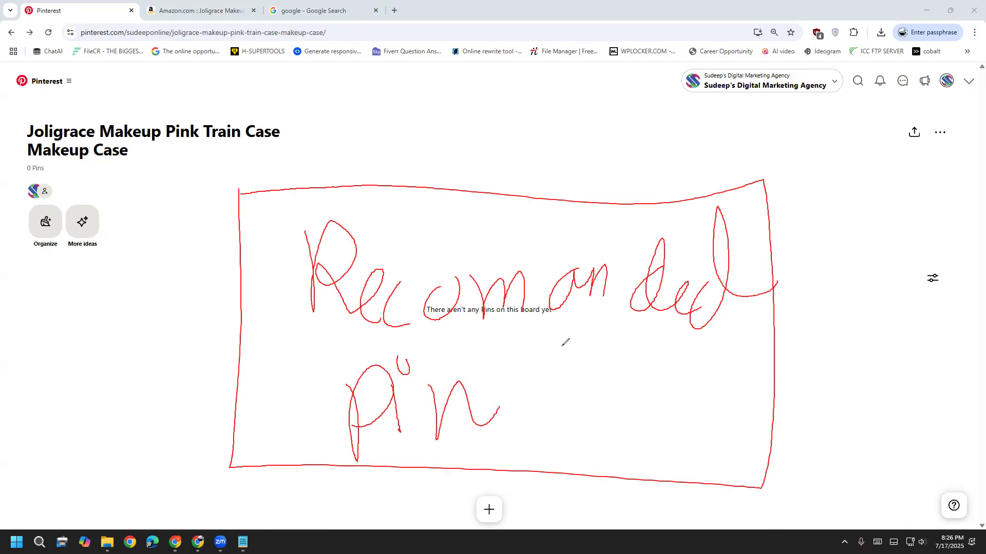
# Draw a small red box containing "1st" beside the handwritten word "pin", and clear all annotations.
pyautogui.moveTo(553, 339)
pyautogui.mouseDown()
pyautogui.moveTo(525, 469)
pyautogui.moveTo(606, 450)
pyautogui.mouseUp()
pyautogui.moveTo(675, 341); pyautogui.dragTo(555, 334)
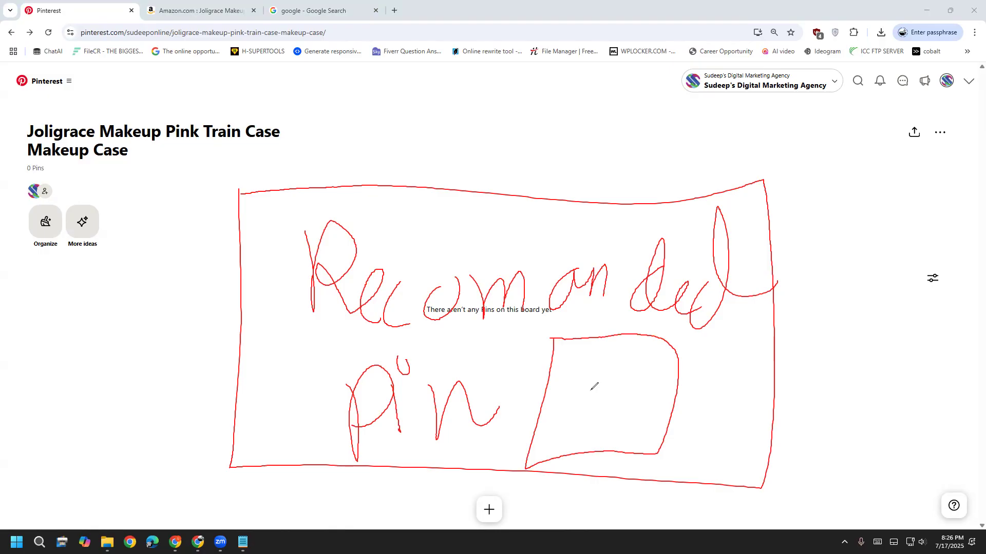
pyautogui.moveTo(579, 375); pyautogui.dragTo(593, 427)
pyautogui.moveTo(563, 397)
pyautogui.mouseDown()
pyautogui.moveTo(578, 383)
pyautogui.moveTo(612, 394)
pyautogui.moveTo(614, 426)
pyautogui.mouseUp()
pyautogui.moveTo(636, 372)
pyautogui.mouseDown()
pyautogui.moveTo(643, 421)
pyautogui.moveTo(637, 396)
pyautogui.mouseUp()
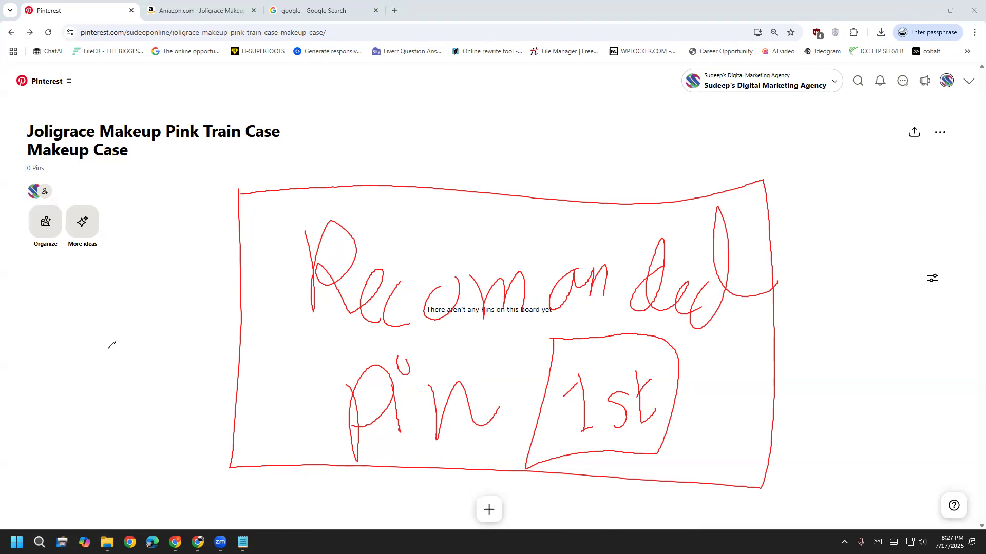
pyautogui.press('e')
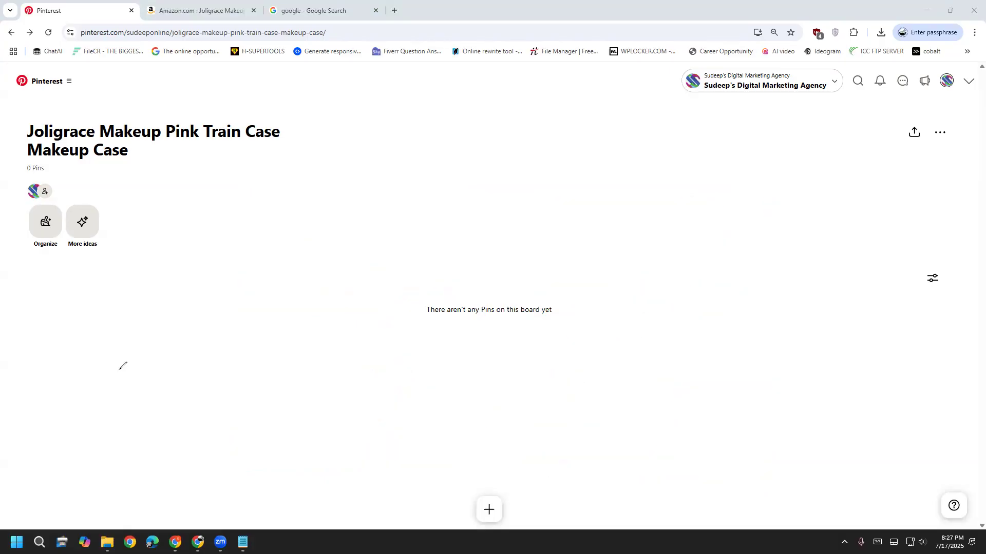
pyautogui.moveTo(363, 341); pyautogui.dragTo(411, 306)
pyautogui.click(402, 315)
pyautogui.moveTo(639, 299); pyautogui.dragTo(367, 315)
pyautogui.click(361, 339)
pyautogui.moveTo(664, 344); pyautogui.dragTo(269, 323)
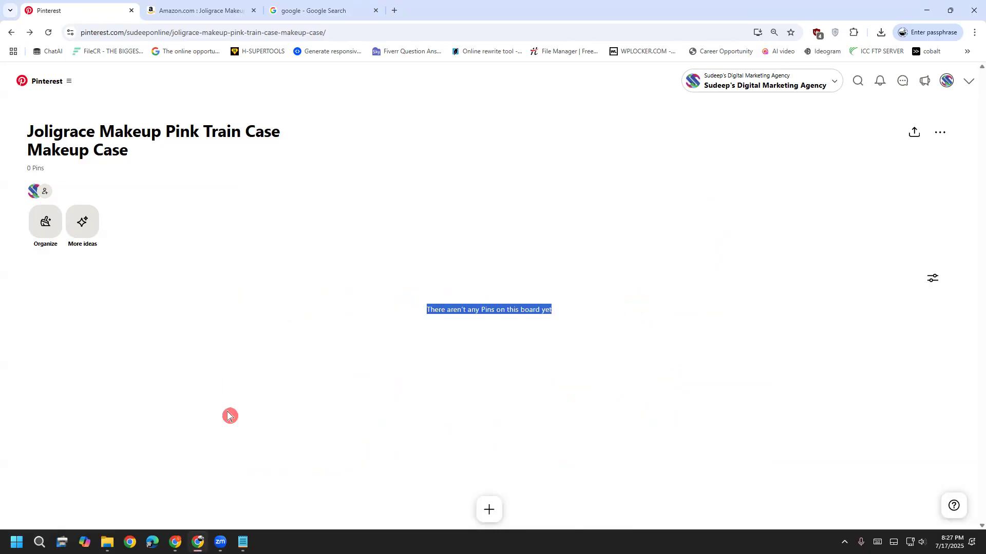
pyautogui.click(435, 341)
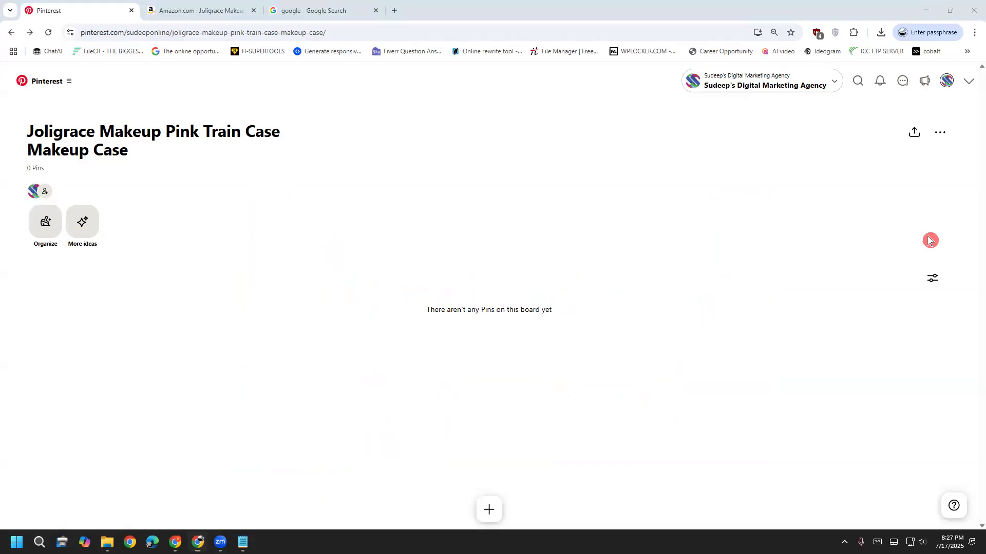
# Check the "Pin Board Description (Chatgpt)" line in the Notepad steps list, and return to the Pinterest board.
pyautogui.hotkey('alt', 'Tab')
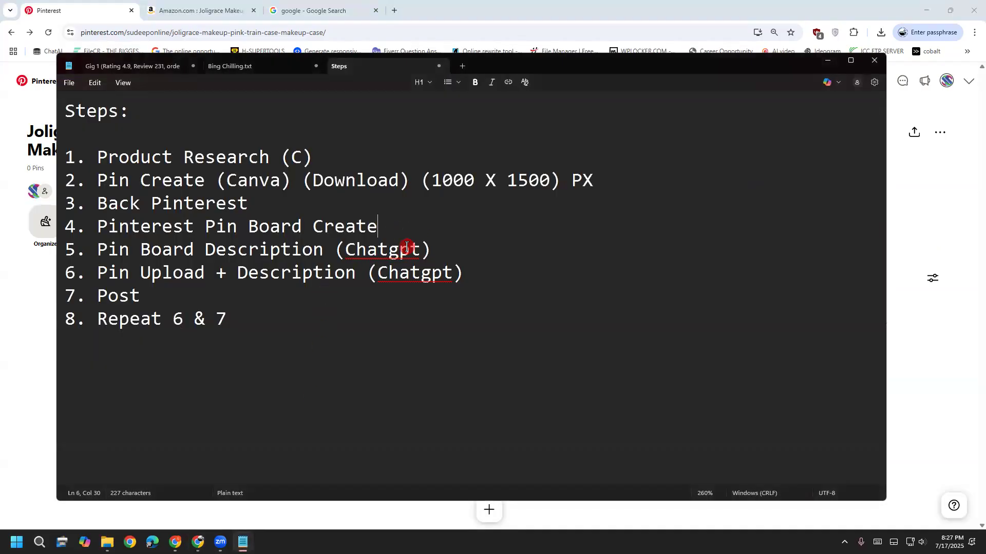
pyautogui.moveTo(106, 244); pyautogui.dragTo(451, 245)
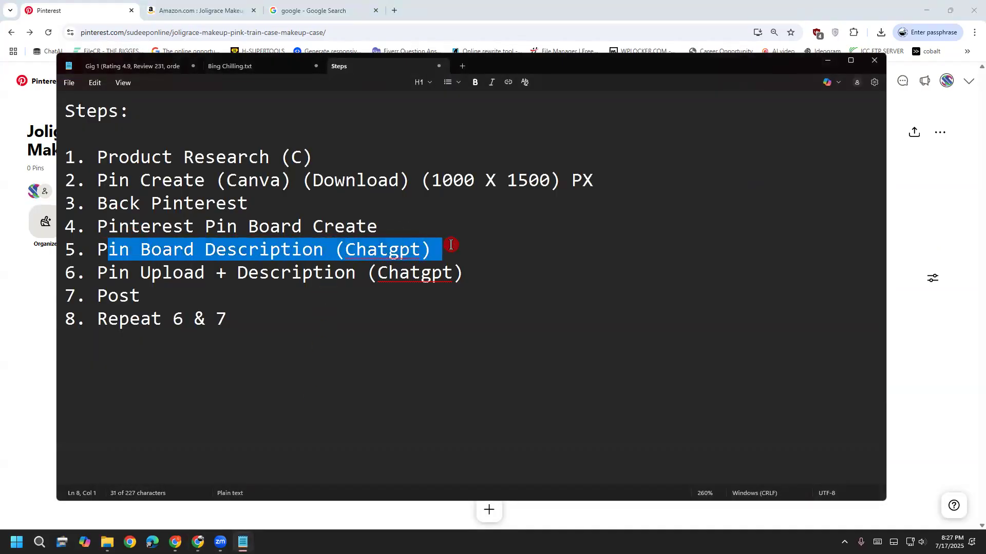
pyautogui.click(450, 245)
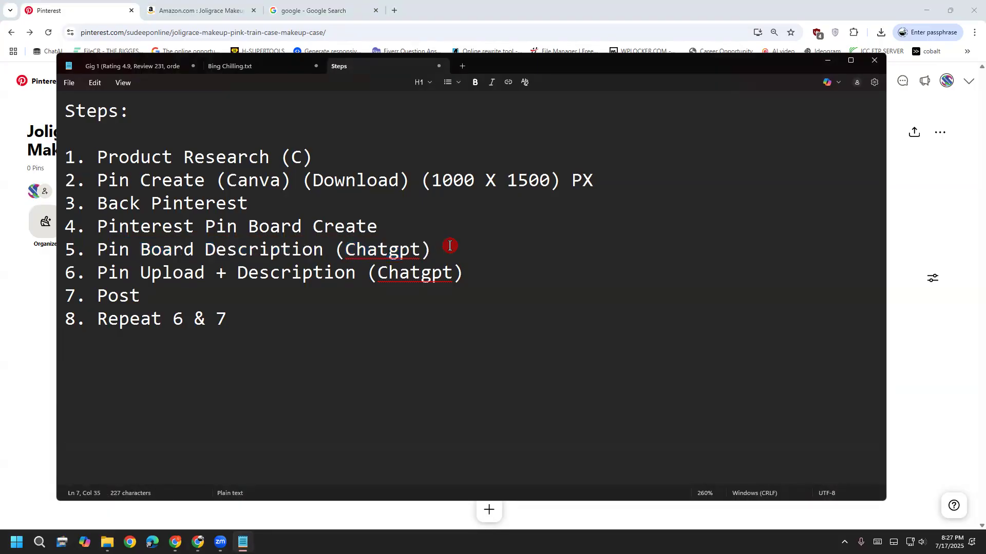
pyautogui.hotkey('alt', 'Tab')
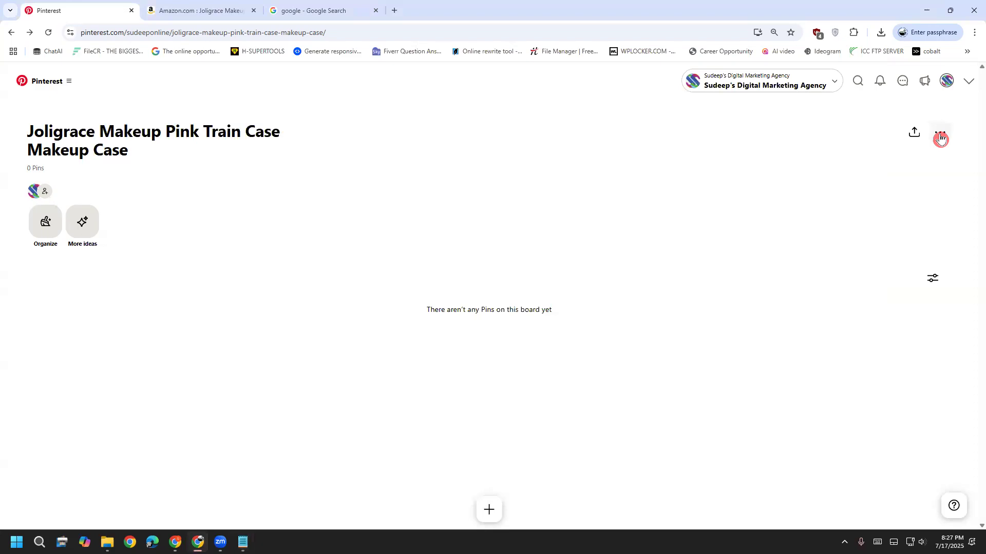
# Circle the board options in red, open the board for editing and place the cursor in its description field.
pyautogui.click(941, 136)
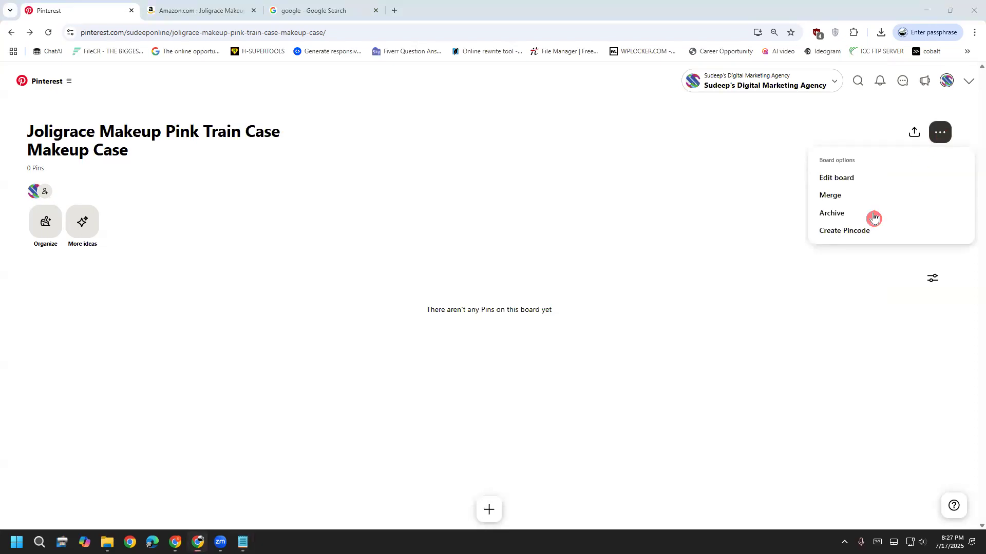
pyautogui.moveTo(919, 129)
pyautogui.mouseDown()
pyautogui.moveTo(930, 134)
pyautogui.moveTo(942, 100)
pyautogui.mouseUp()
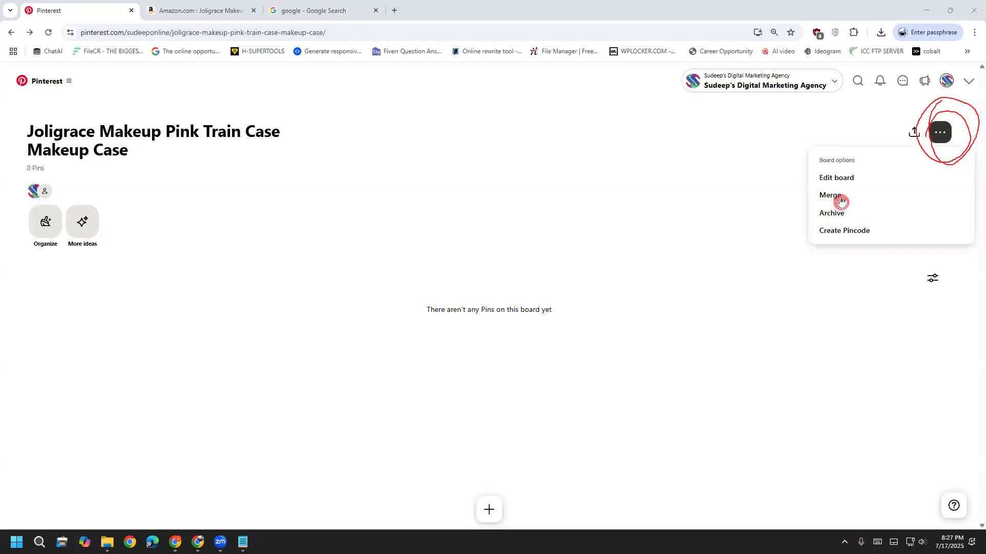
pyautogui.click(846, 178)
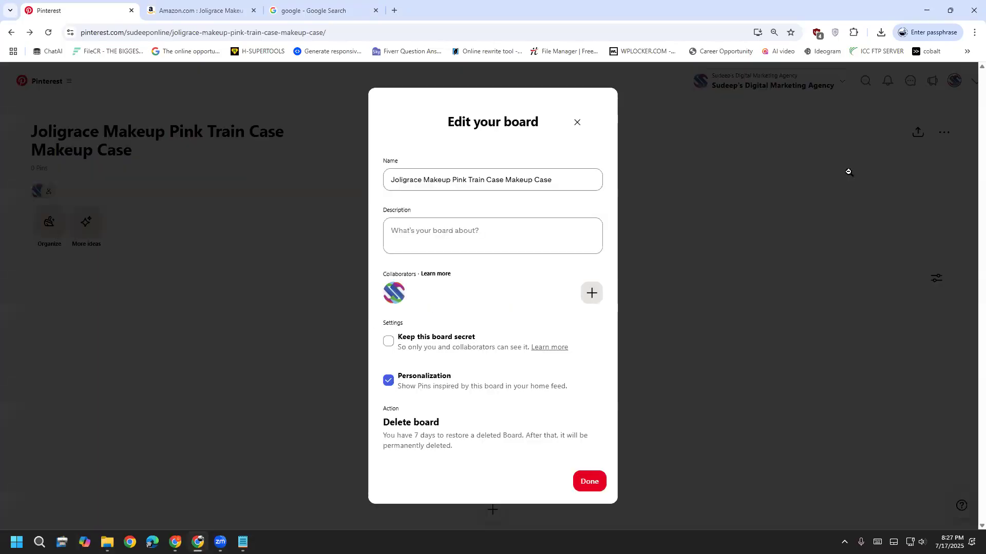
pyautogui.click(459, 236)
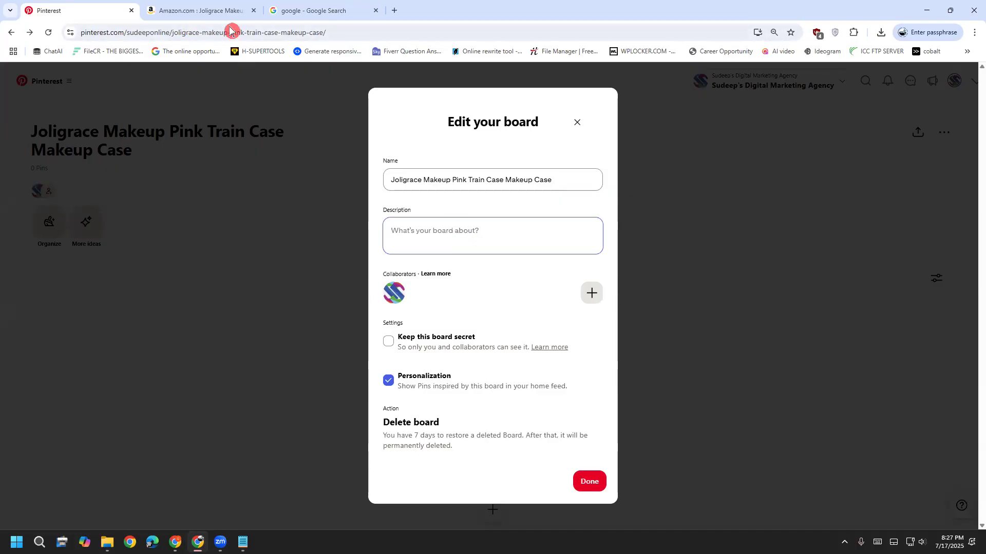
# Search Google for chatgpt and open ChatGPT through the Introducing ChatGPT page.
pyautogui.click(298, 11)
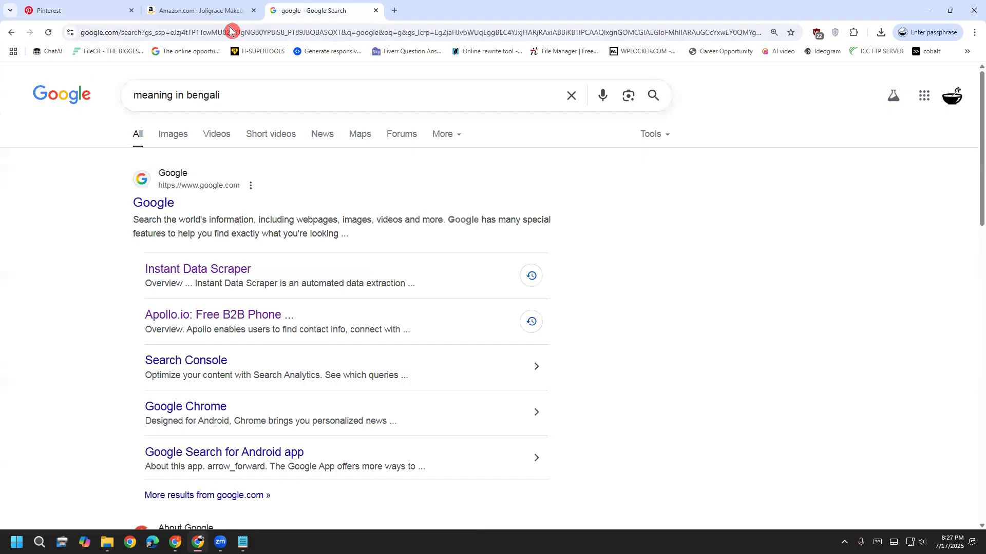
pyautogui.click(572, 99)
pyautogui.write('c')
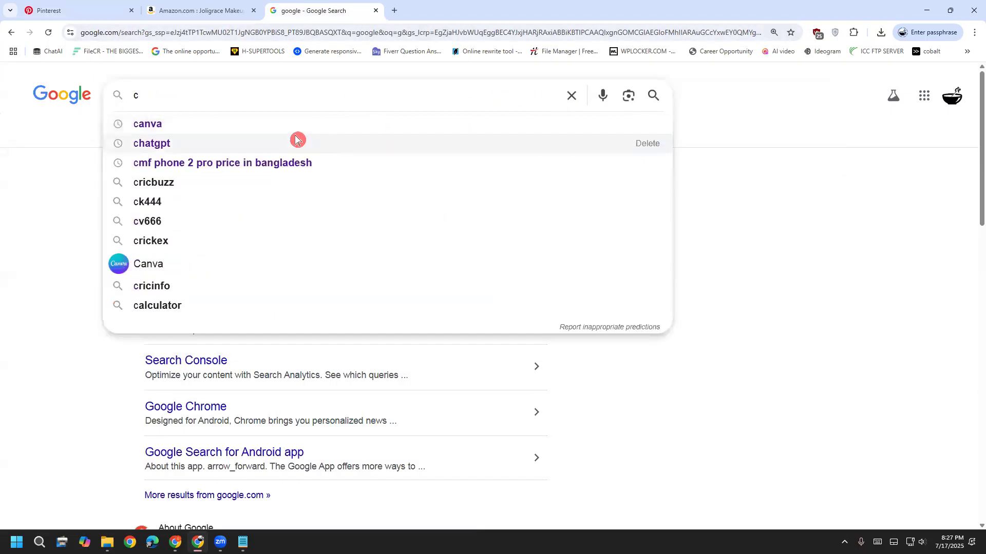
pyautogui.click(295, 141)
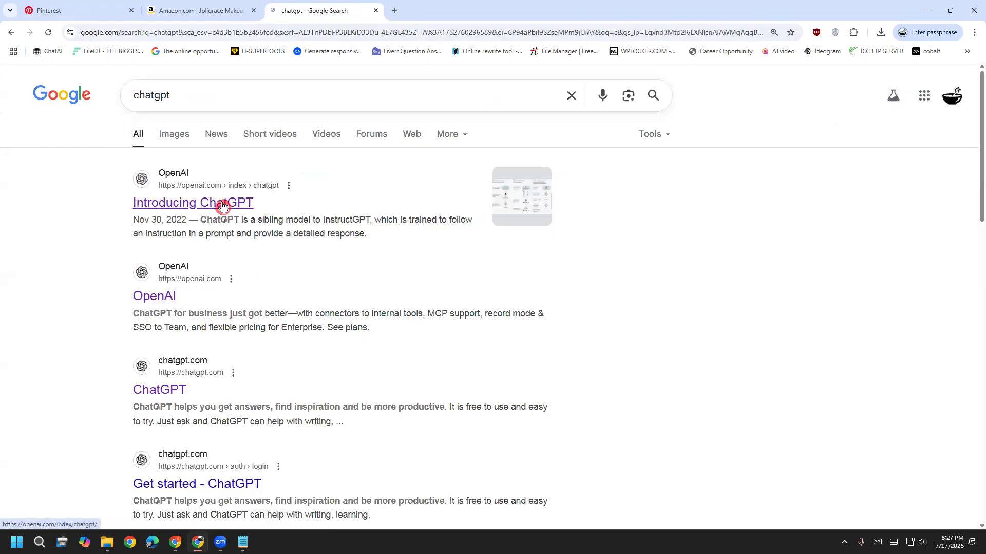
pyautogui.moveTo(159, 296); pyautogui.dragTo(209, 215)
pyautogui.click(214, 206)
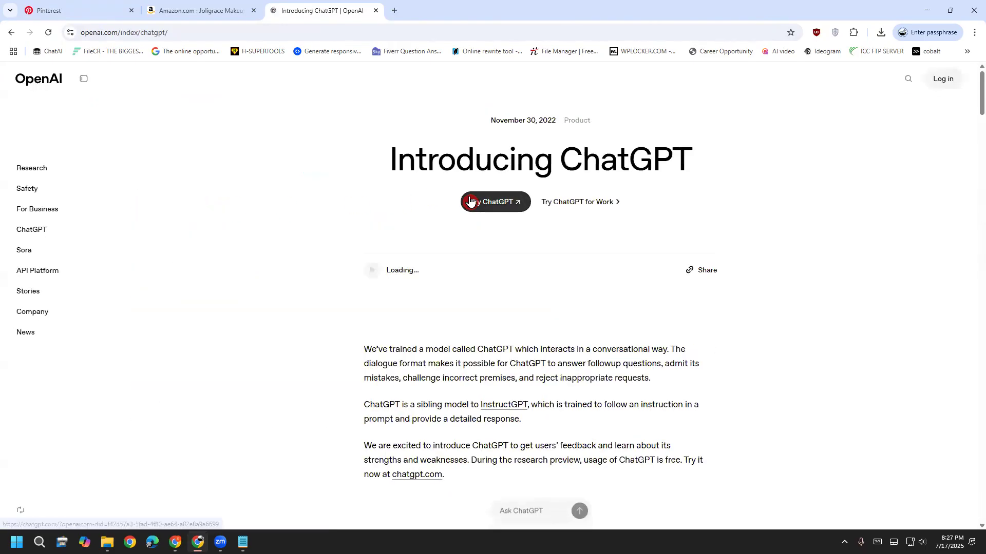
pyautogui.click(470, 202)
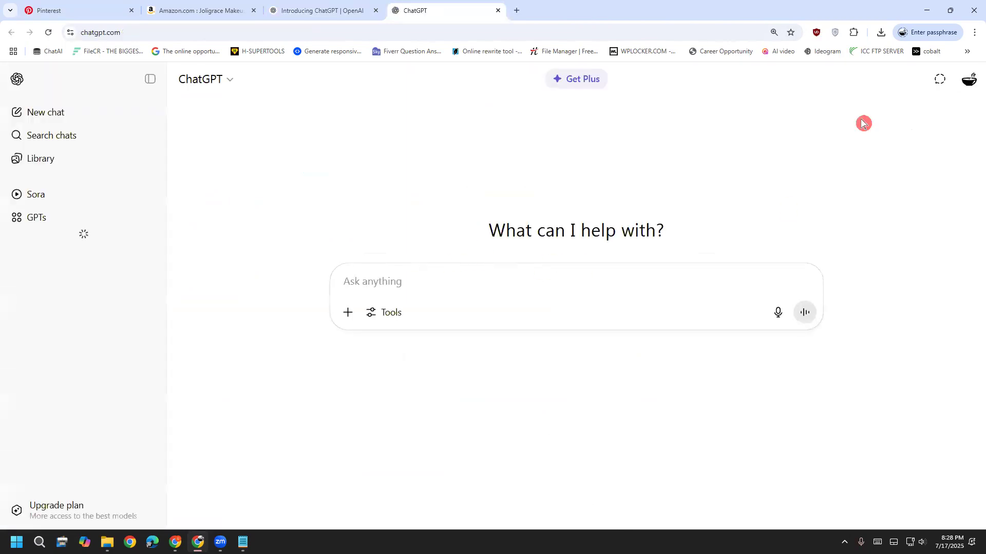
# Copy the full Joligrace makeup train case title from the Amazon listing into the ChatGPT prompt.
pyautogui.click(218, 9)
pyautogui.click(459, 224)
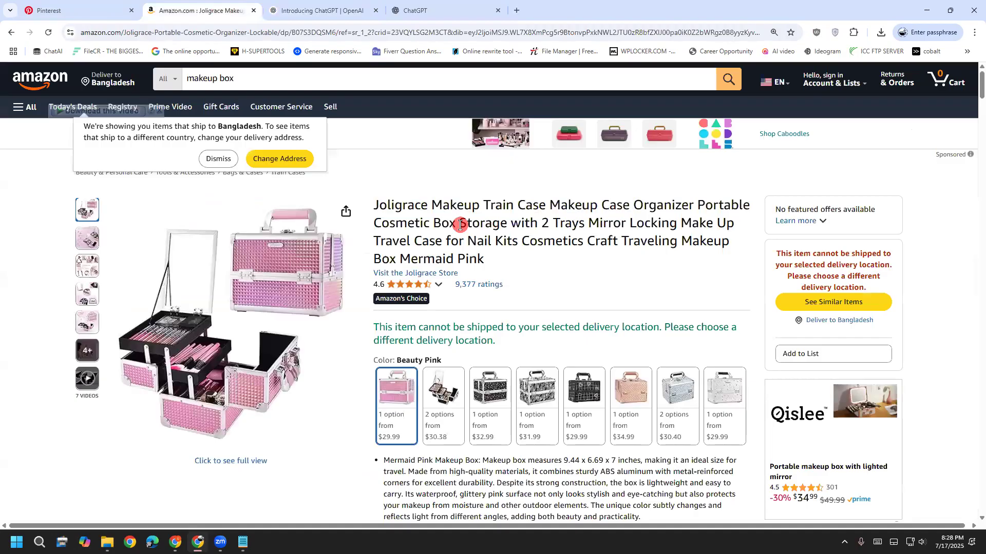
pyautogui.moveTo(372, 208); pyautogui.dragTo(502, 262)
pyautogui.hotkey('ctrl', 'c')
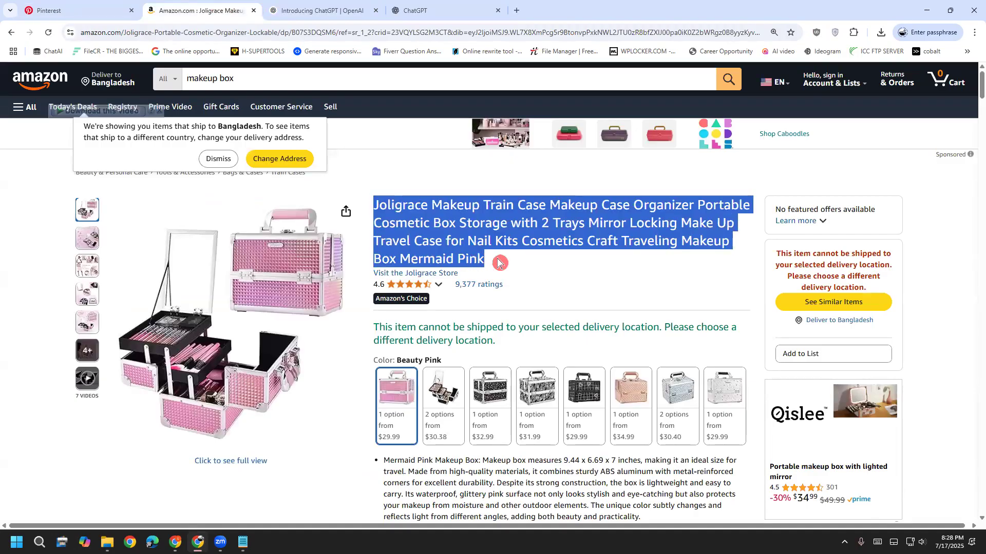
pyautogui.click(412, 8)
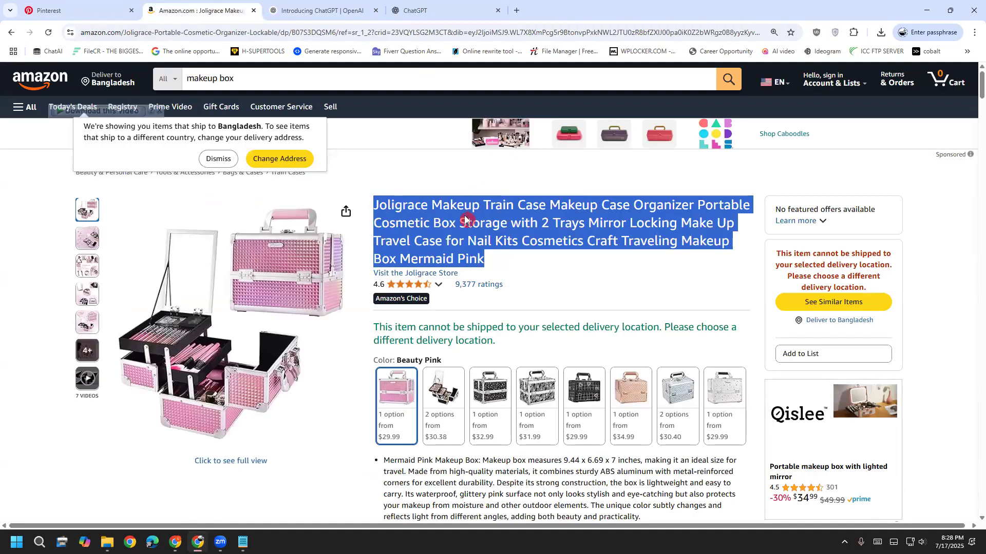
pyautogui.click(486, 296)
pyautogui.hotkey('ctrl', 'v')
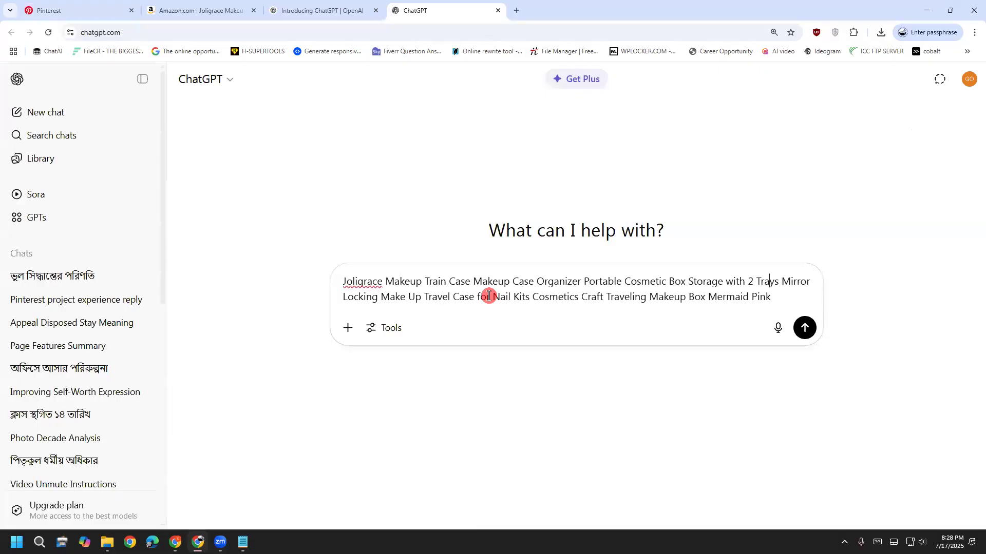
# Add the label "Product title:" before the pasted title and leave a blank line below it for more text.
pyautogui.hotkey('ctrl', 'Home')
pyautogui.write('Product ')
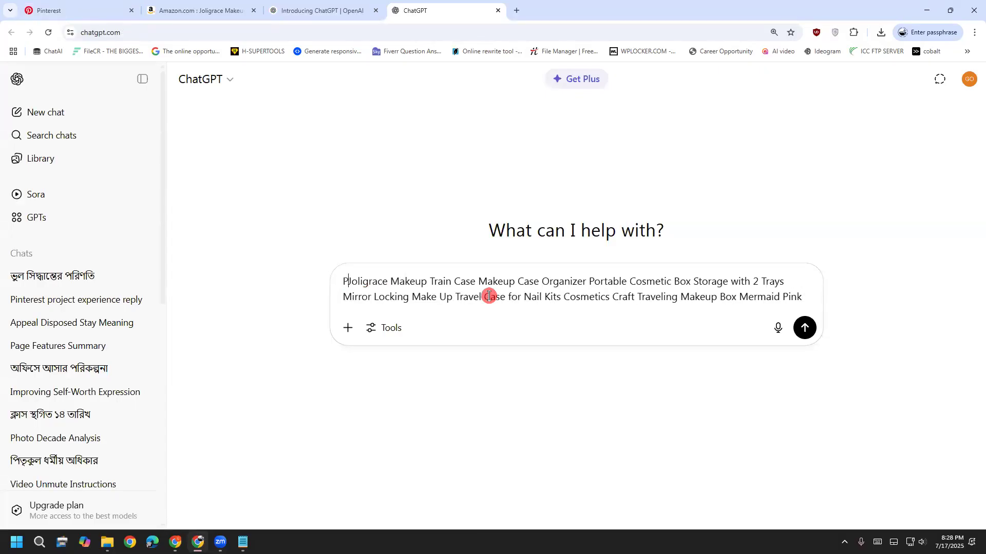
pyautogui.write('title')
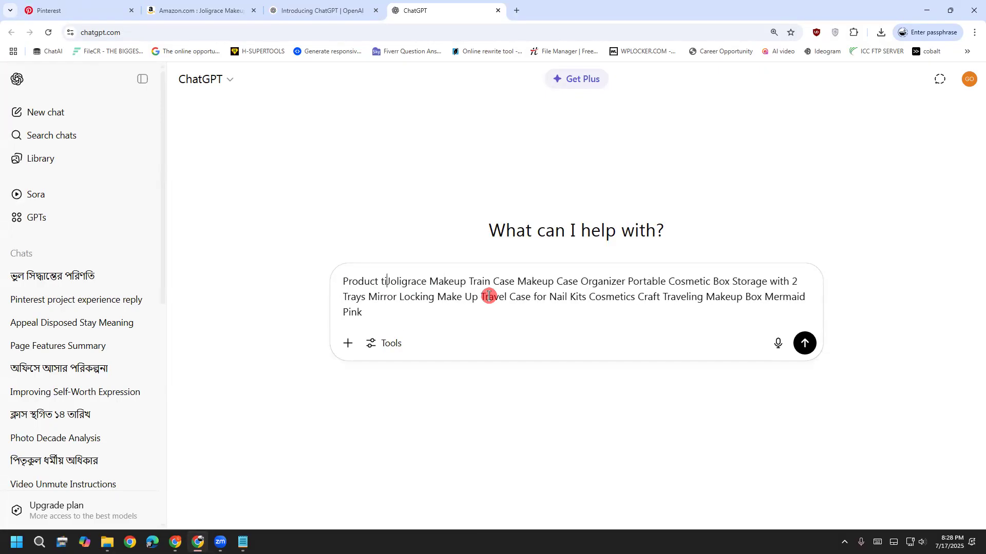
pyautogui.write(':')
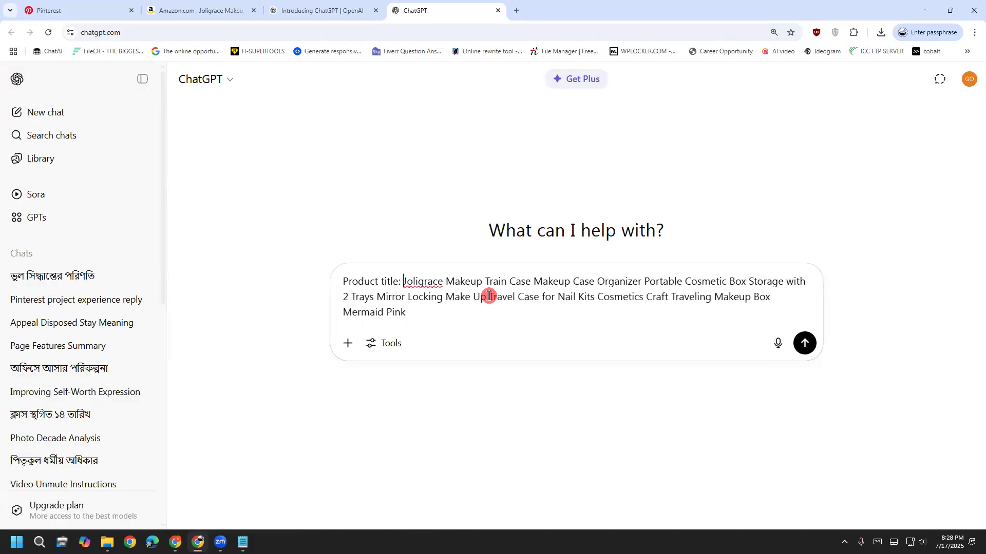
pyautogui.hotkey('ctrl', 'End')
pyautogui.hotkey('shift', 'Return')
pyautogui.hotkey('shift', 'Return')
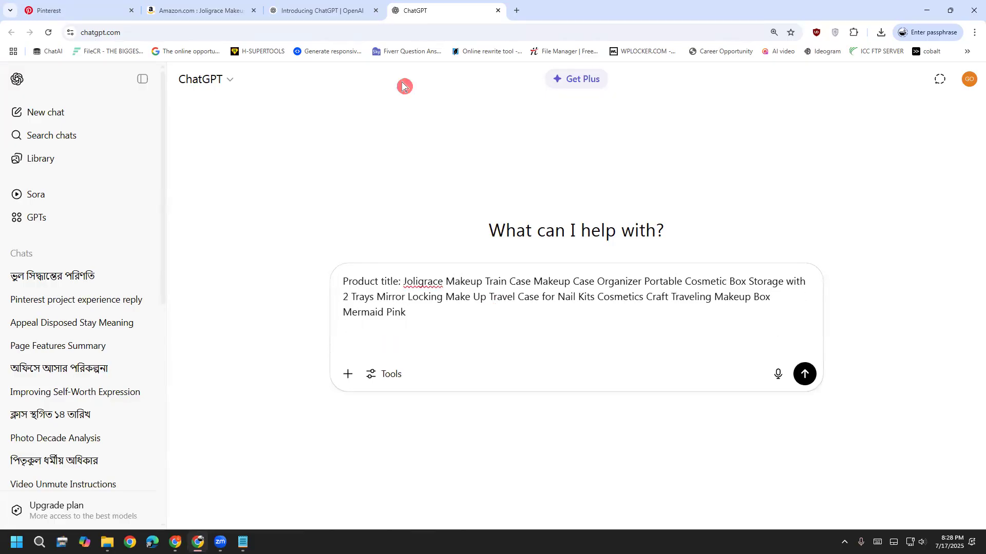
# Copy the bullet-point description from the Amazon listing and paste it into the ChatGPT prompt under the label "Description :".
pyautogui.click(215, 10)
pyautogui.scroll(-4, 455, 270)
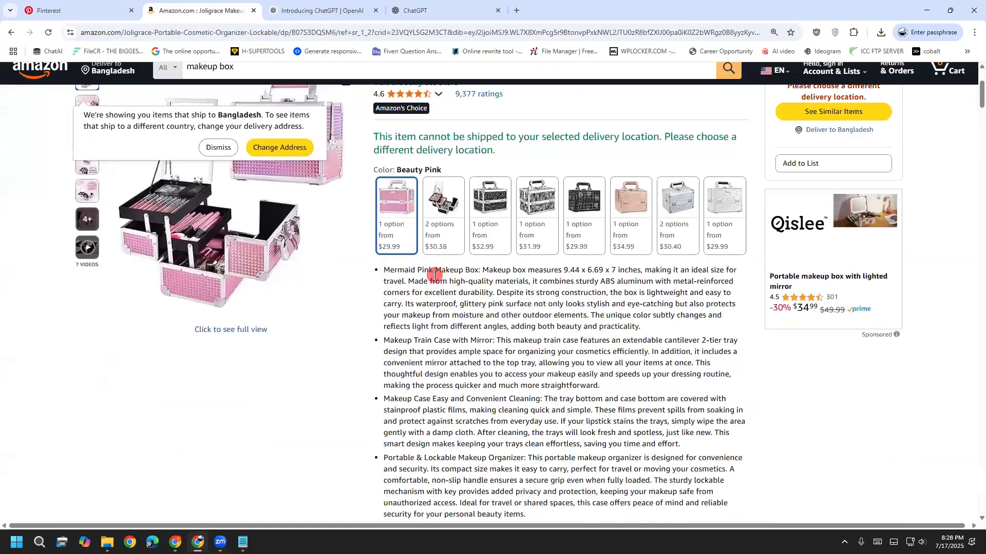
pyautogui.moveTo(378, 276); pyautogui.dragTo(557, 70)
pyautogui.click(451, 8)
pyautogui.click(495, 343)
pyautogui.write('De')
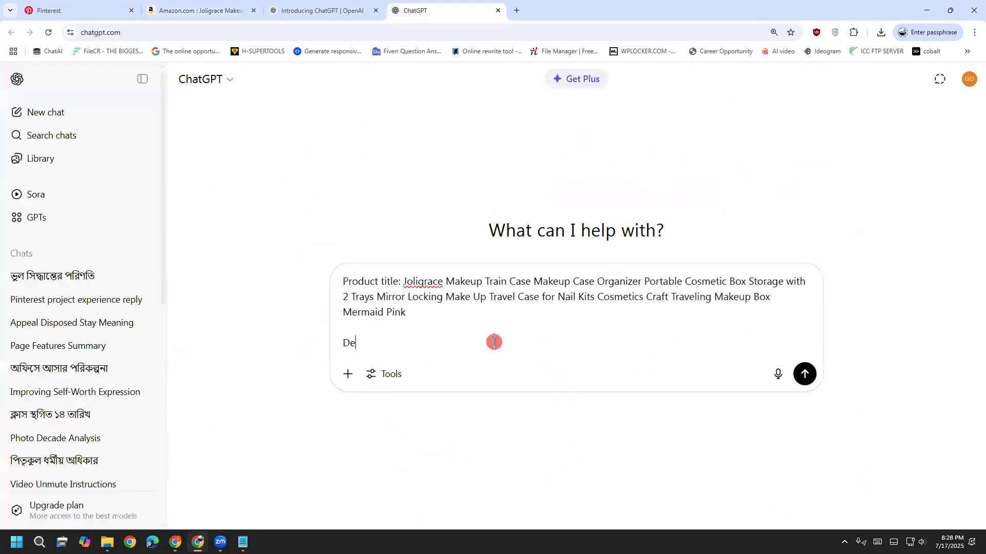
pyautogui.write('scription :')
pyautogui.hotkey('shift', 'Return')
pyautogui.hotkey('ctrl', 'v')
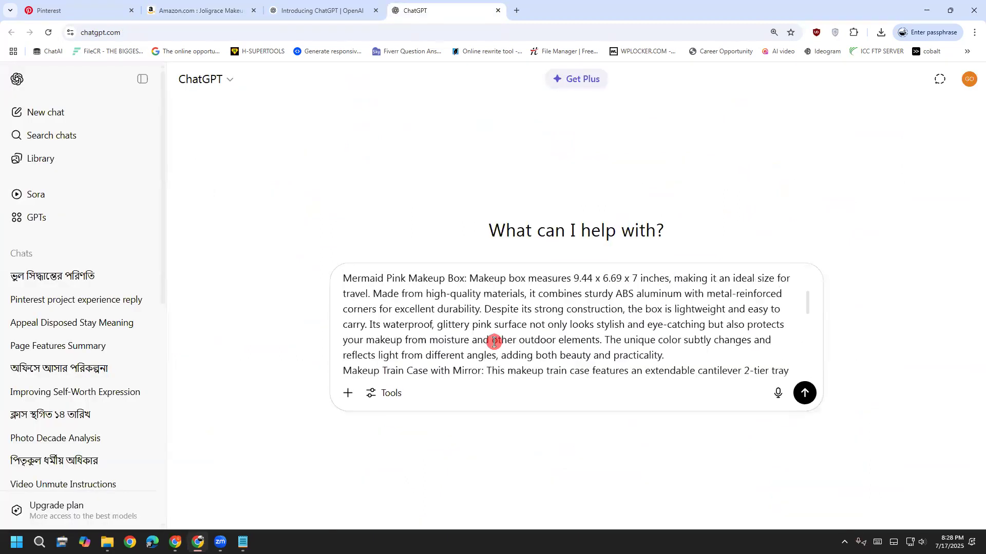
pyautogui.scroll(-5, 494, 343)
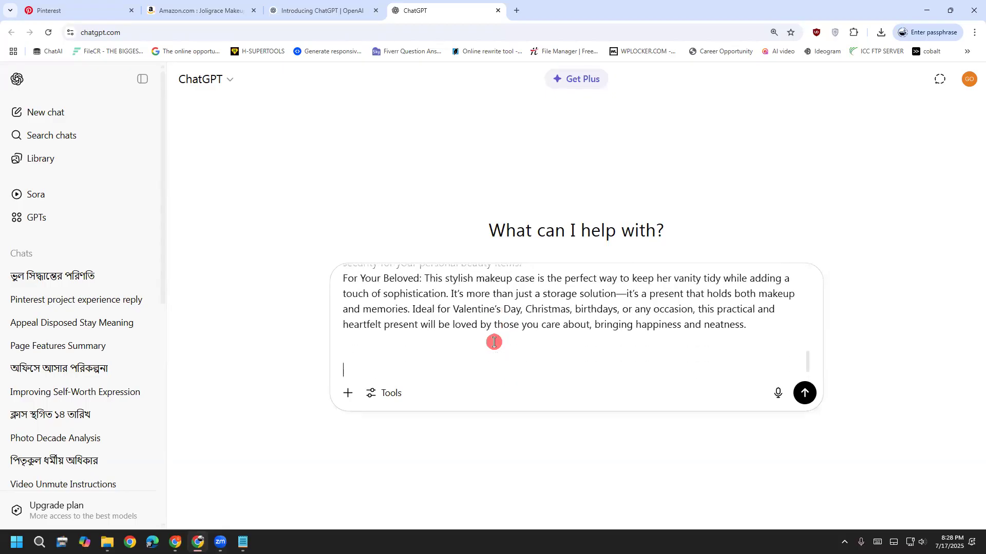
# Close the Introducing ChatGPT page and select the Amazon listing's Product details from the heading through the Best Sellers Rank.
pyautogui.click(284, 9)
pyautogui.click(220, 10)
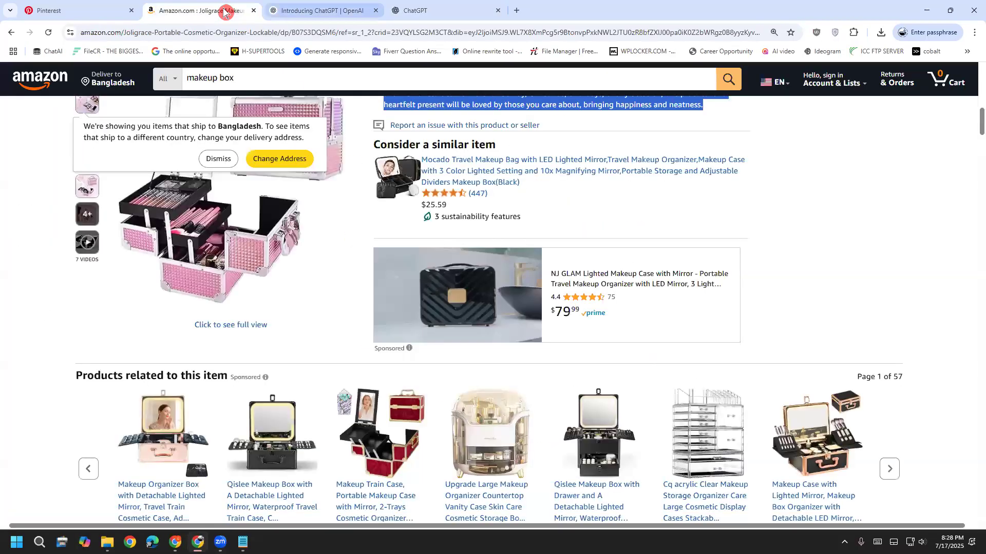
pyautogui.click(376, 10)
pyautogui.scroll(-20, 83, 431)
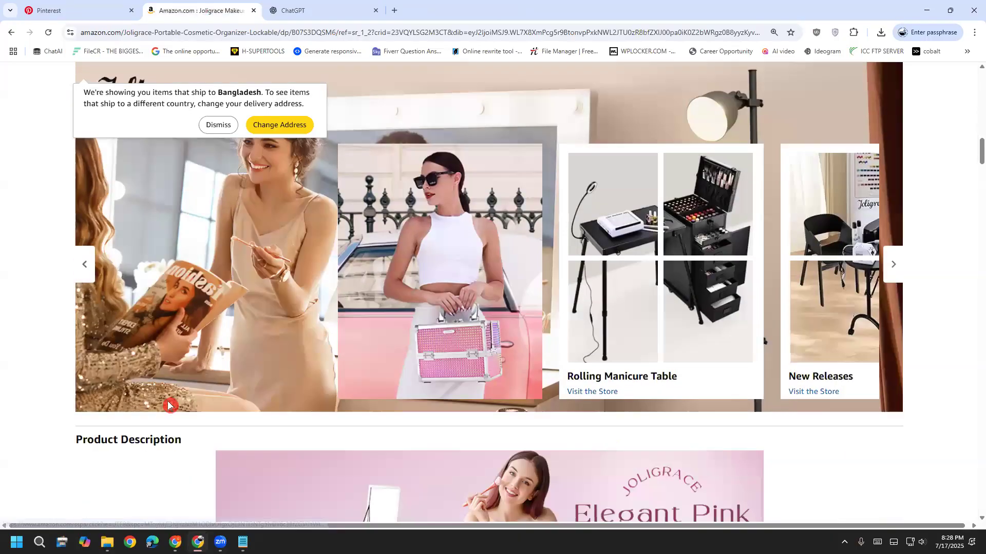
pyautogui.scroll(-15, 84, 430)
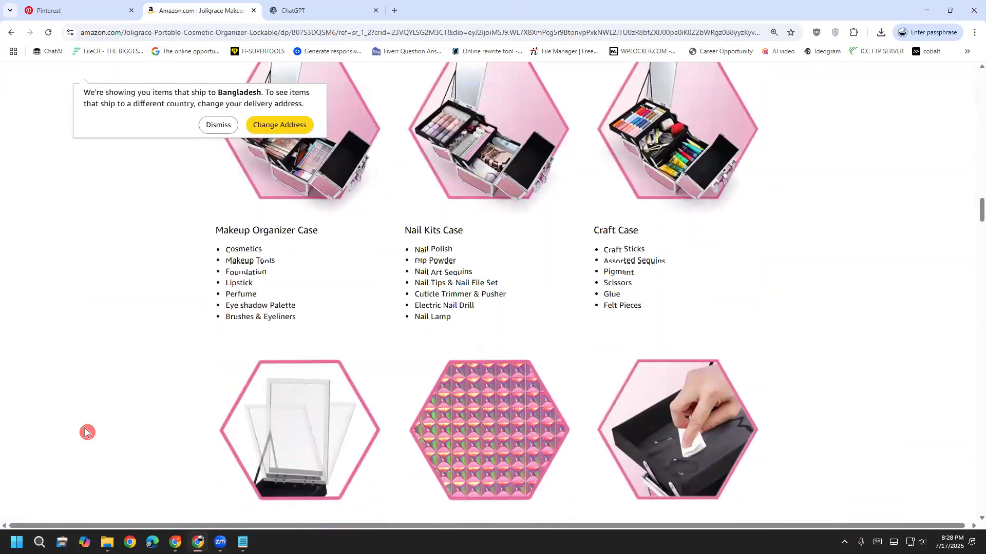
pyautogui.scroll(-8, 84, 431)
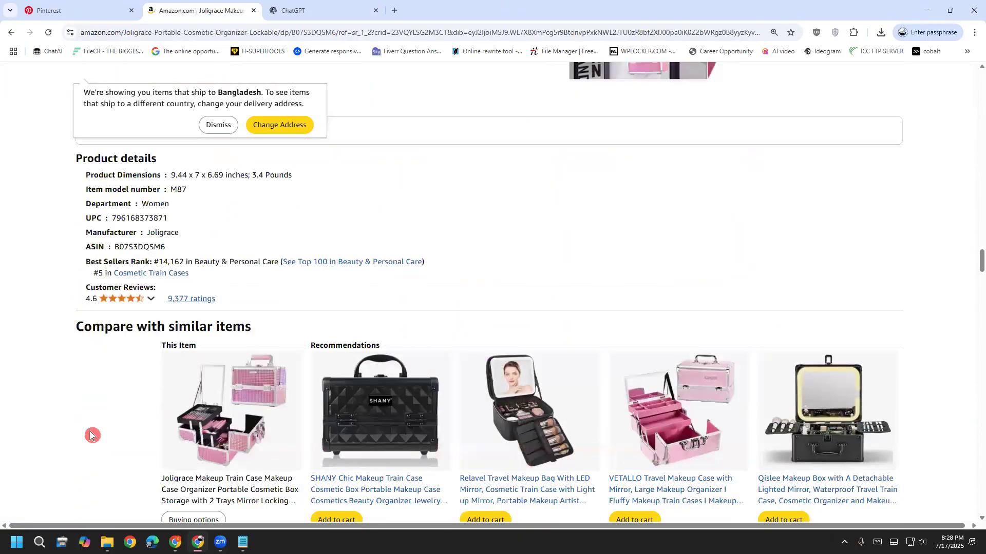
pyautogui.moveTo(74, 157); pyautogui.dragTo(272, 278)
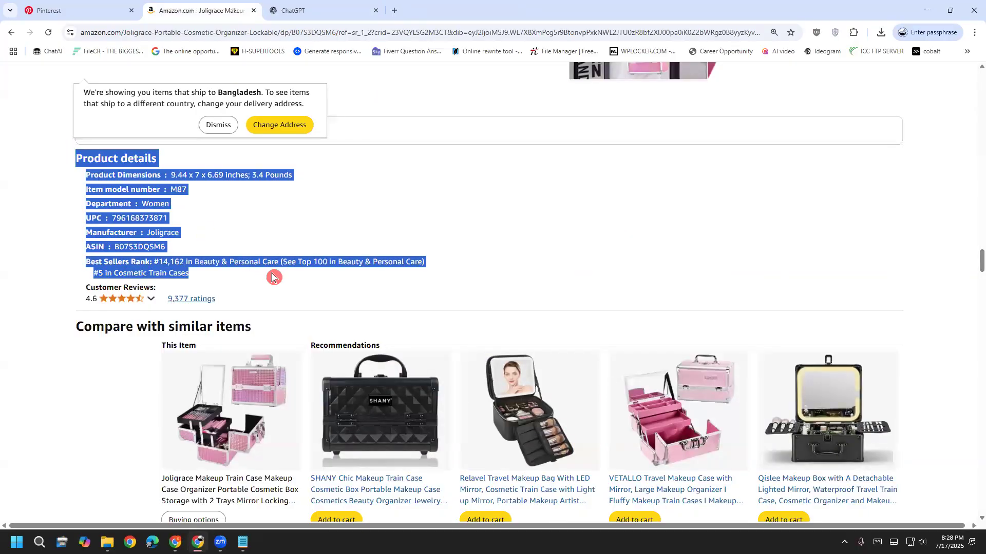
# Copy the highlighted product details from the Amazon page into the ChatGPT prompt, below the pasted product description.
pyautogui.rightClick(160, 171)
pyautogui.click(177, 175)
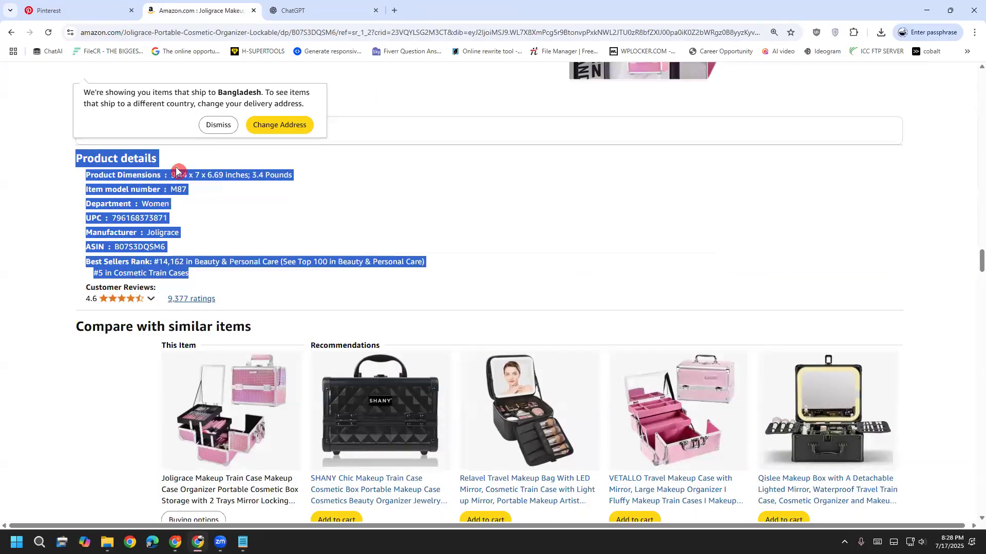
pyautogui.click(320, 9)
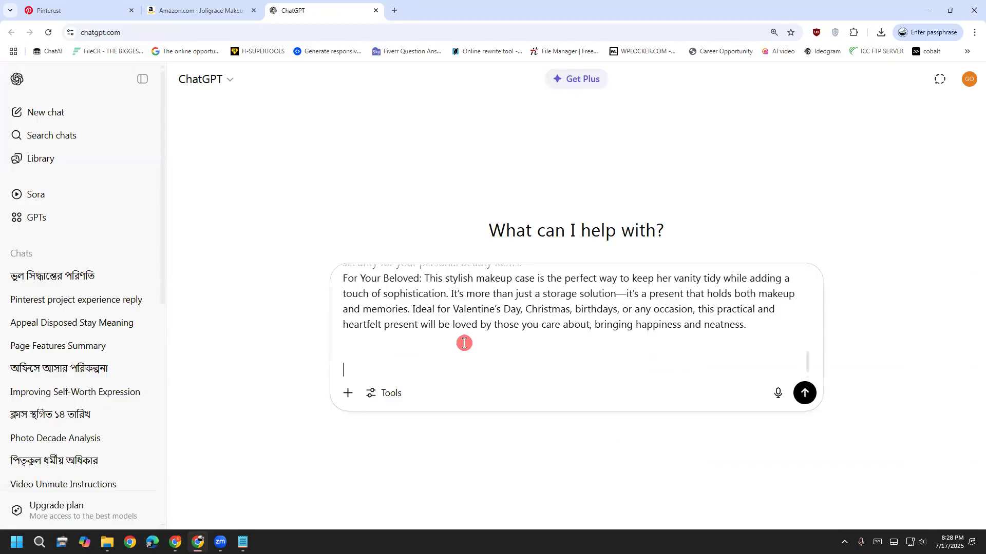
pyautogui.hotkey('ctrl', 'v')
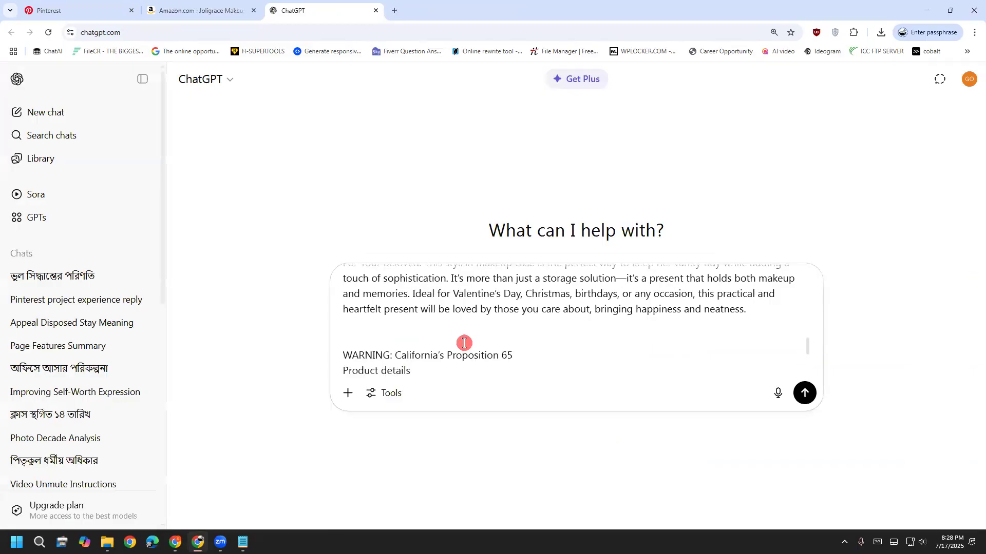
pyautogui.hotkey('ctrl', 'v')
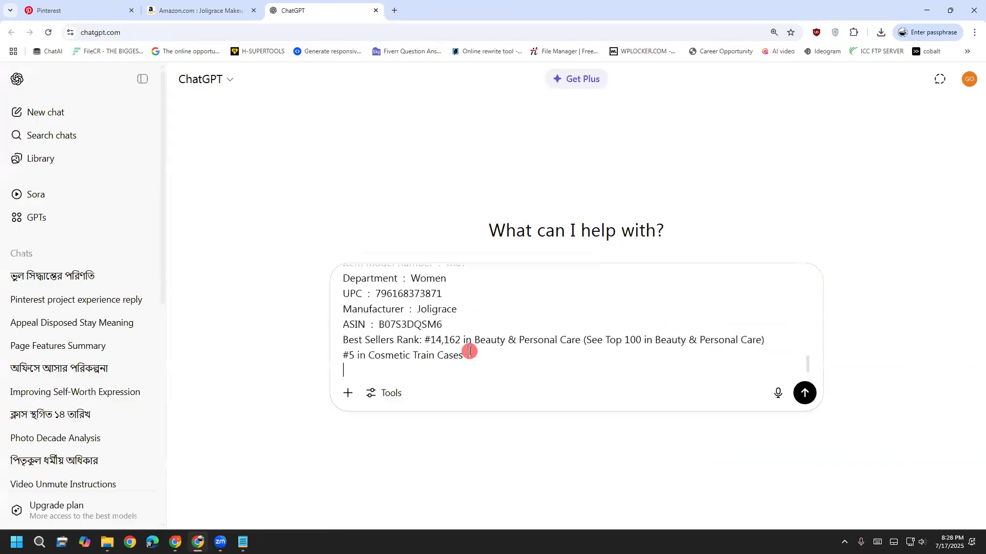
# Below the product details, leave blank lines and write "make a pinterest Board description within 400 characters with".
pyautogui.hotkey('shift', 'Return')
pyautogui.hotkey('shift', 'Return')
pyautogui.hotkey('shift', 'Return')
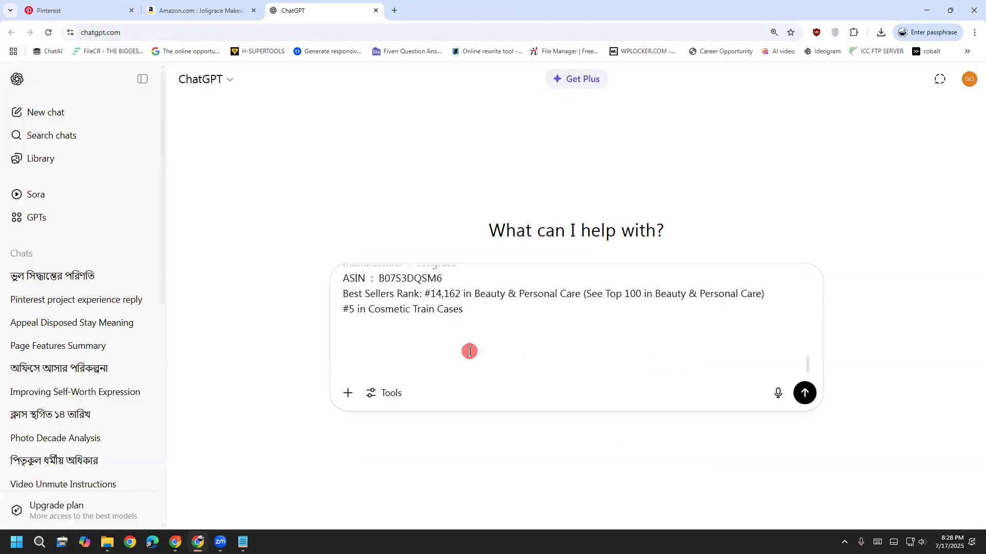
pyautogui.write('make a pinterest Board description winin')
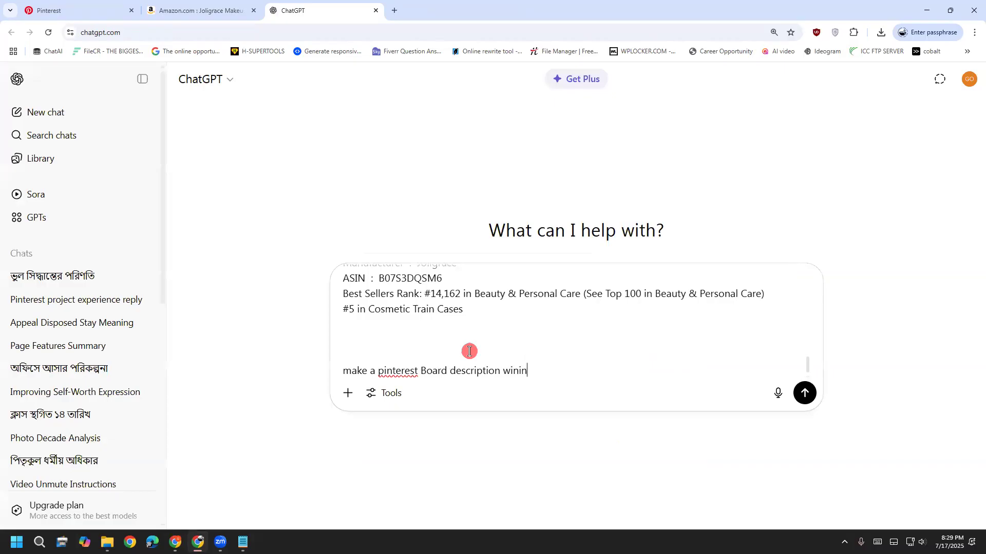
pyautogui.press('BackSpace')
pyautogui.write('thin')
pyautogui.write('n')
pyautogui.write(' 400 cha')
pyautogui.write('racters')
pyautogui.write(' with')
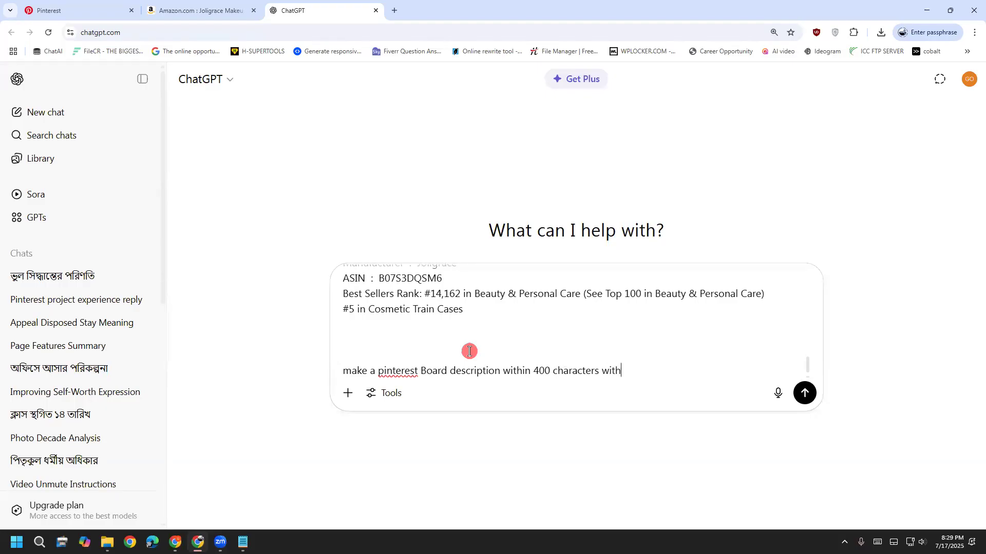
# Complete the prompt's request with "seo and AEO #tags".
pyautogui.write(' #tags and work')
pyautogui.press('BackSpace')
pyautogui.press('BackSpace')
pyautogui.press('BackSpace')
pyautogui.press('BackSpace')
pyautogui.write('seo')
pyautogui.press('BackSpace')
pyautogui.press('BackSpace')
pyautogui.write('seo')
pyautogui.click(692, 370)
pyautogui.press('BackSpace')
pyautogui.press('BackSpace')
pyautogui.press('BackSpace')
pyautogui.press('BackSpace')
pyautogui.click(646, 367)
pyautogui.write('and AE')
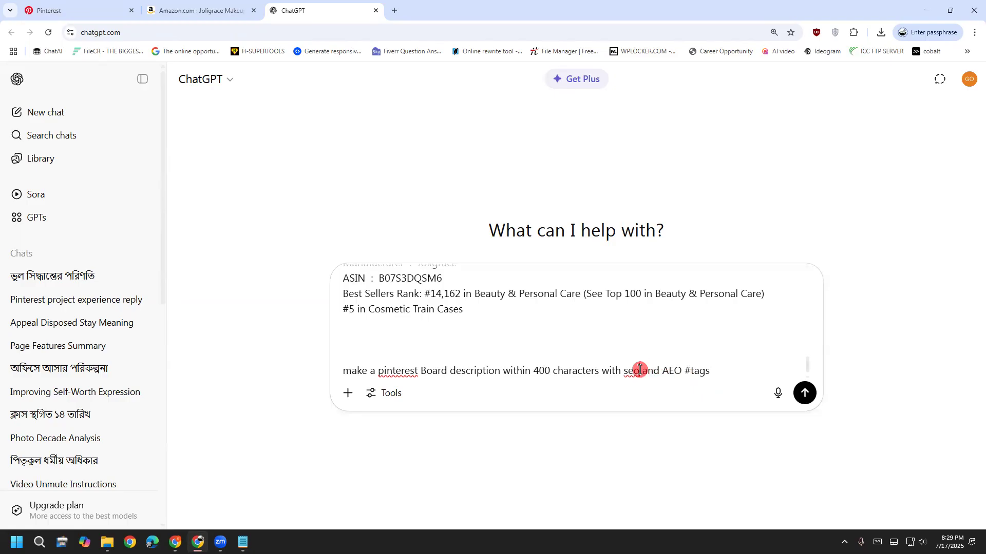
# Replace "seo" in the request with the capitalised "SEO".
pyautogui.moveTo(640, 370); pyautogui.dragTo(620, 377)
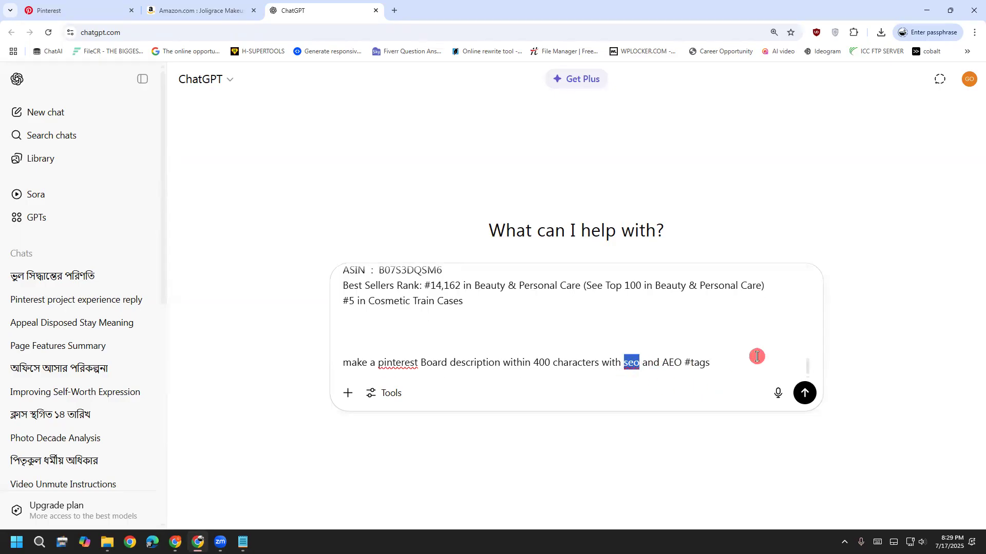
pyautogui.write('A')
pyautogui.press('BackSpace')
pyautogui.write('SE')
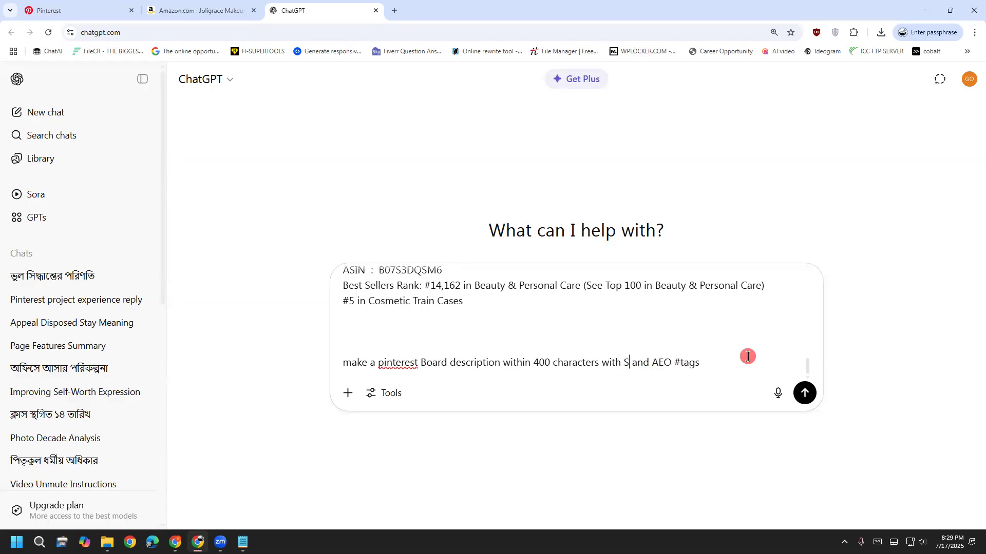
pyautogui.write('O')
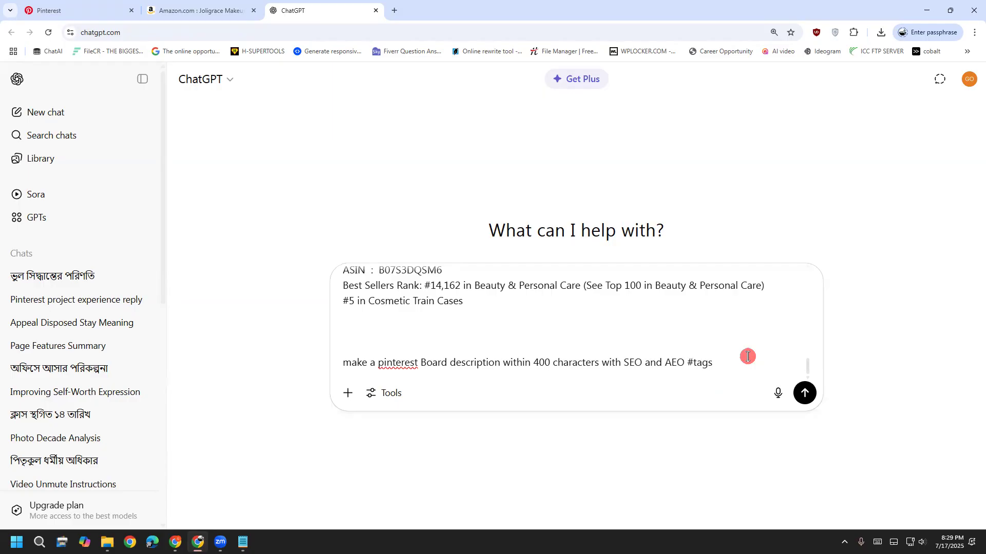
# Change the character limit in the request to 500, end the sentence with a period and submit the prompt.
pyautogui.click(746, 368)
pyautogui.moveTo(561, 363); pyautogui.dragTo(534, 363)
pyautogui.click(591, 362)
pyautogui.click(729, 363)
pyautogui.moveTo(687, 363); pyautogui.dragTo(621, 367)
pyautogui.click(761, 353)
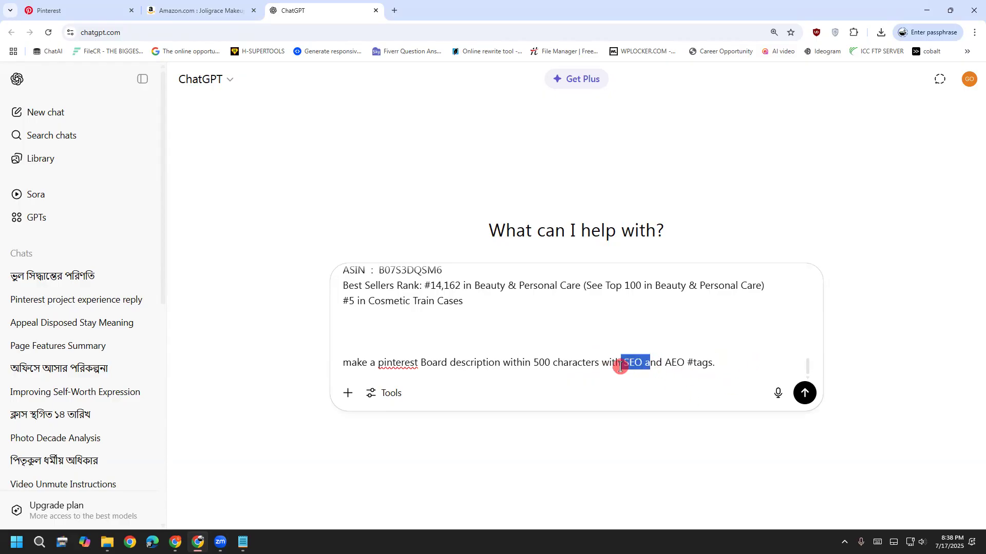
pyautogui.click(729, 366)
pyautogui.moveTo(641, 366); pyautogui.dragTo(619, 366)
pyautogui.click(714, 361)
pyautogui.press('Return')
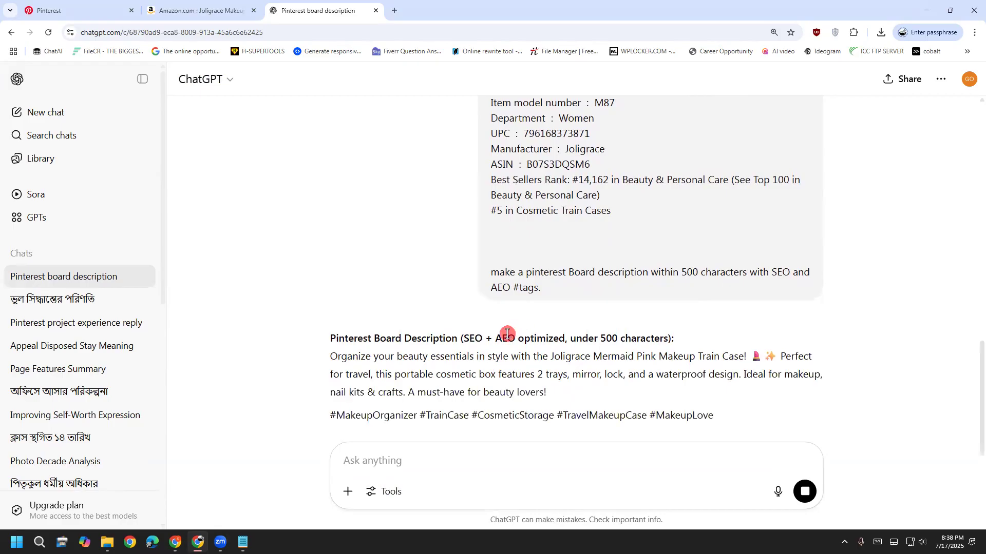
# Copy the generated board description together with its hashtags.
pyautogui.moveTo(508, 338); pyautogui.dragTo(486, 336)
pyautogui.click(486, 336)
pyautogui.scroll(-3, 278, 312)
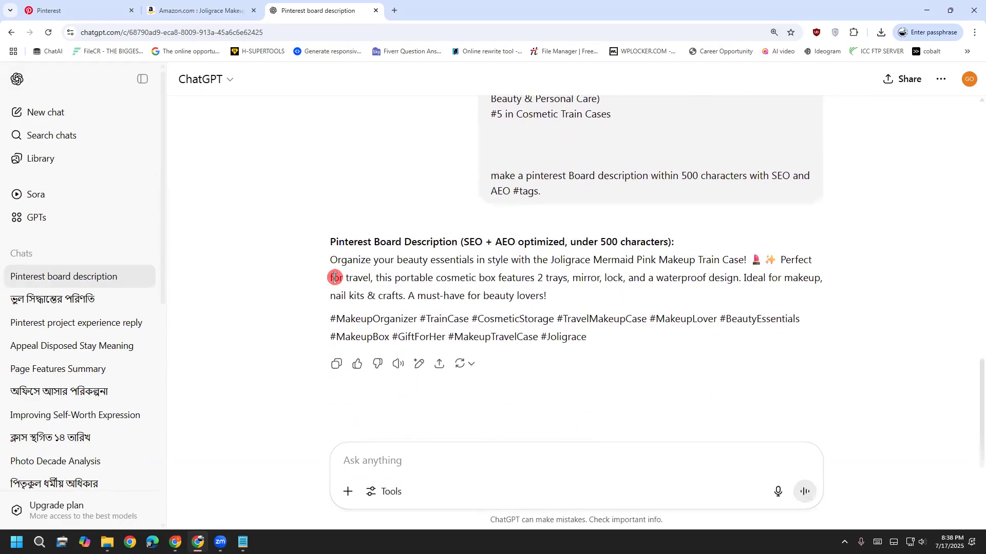
pyautogui.moveTo(327, 267); pyautogui.dragTo(604, 350)
pyautogui.rightClick(511, 281)
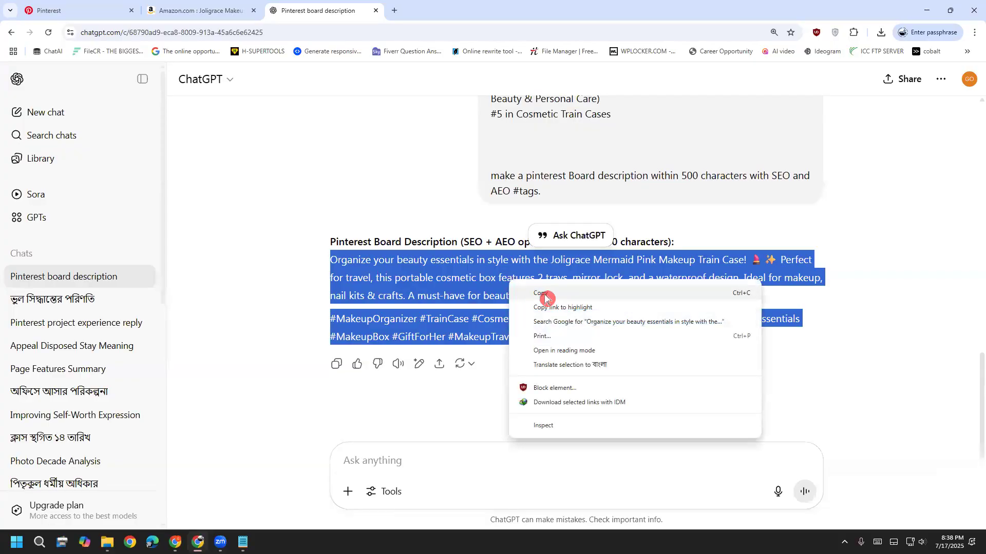
pyautogui.click(546, 294)
pyautogui.click(505, 257)
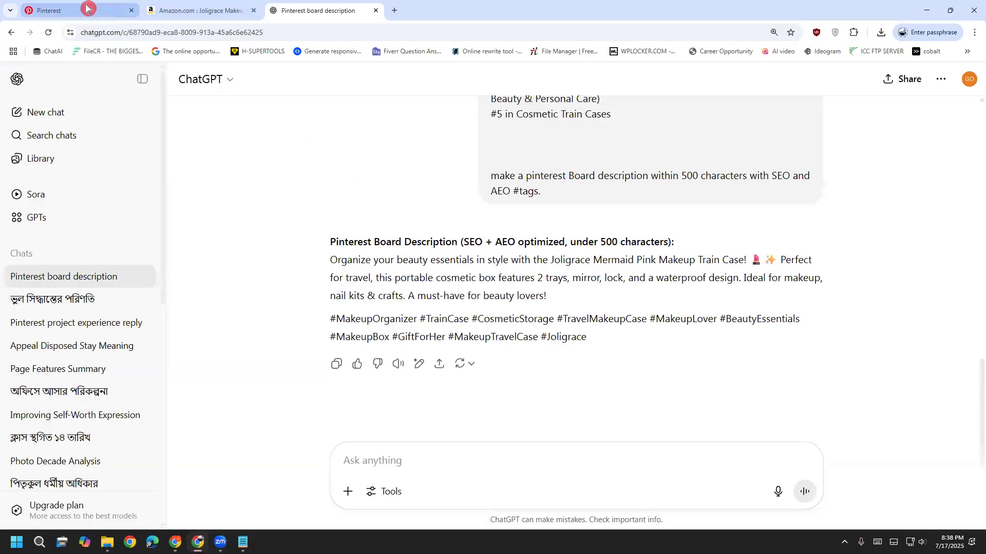
pyautogui.moveTo(335, 261); pyautogui.dragTo(293, 267)
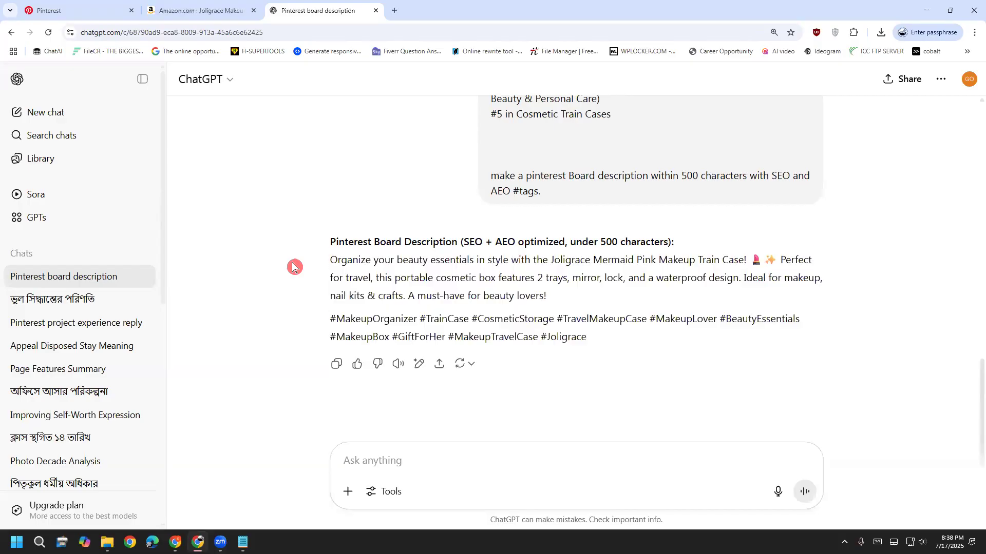
pyautogui.click(293, 268)
pyautogui.moveTo(248, 151)
pyautogui.mouseDown()
pyautogui.moveTo(311, 150)
pyautogui.moveTo(272, 189)
pyautogui.moveTo(332, 165)
pyautogui.moveTo(318, 169)
pyautogui.moveTo(335, 180)
pyautogui.moveTo(348, 161)
pyautogui.moveTo(345, 214)
pyautogui.moveTo(374, 158)
pyautogui.moveTo(372, 176)
pyautogui.moveTo(385, 146)
pyautogui.moveTo(419, 147)
pyautogui.mouseUp()
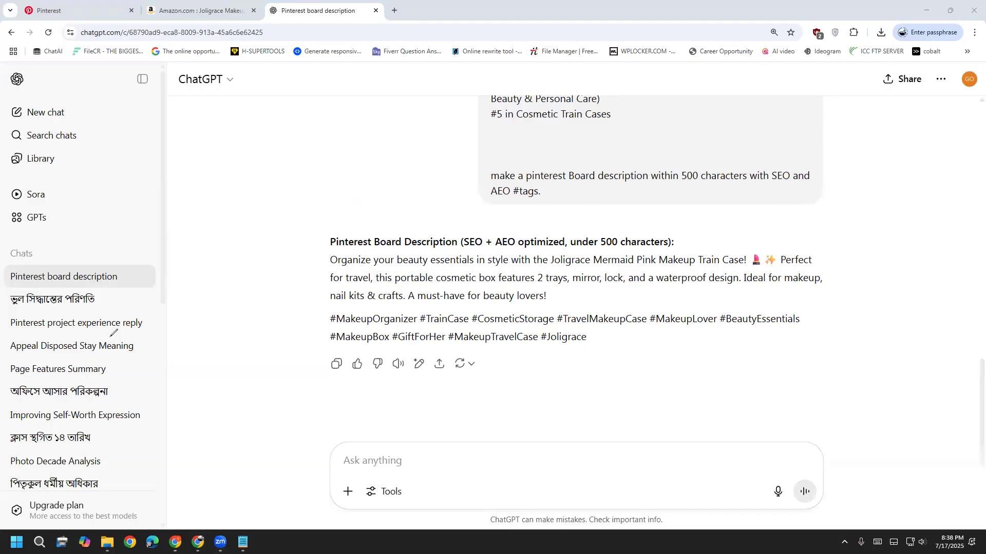
pyautogui.moveTo(329, 257)
pyautogui.mouseDown()
pyautogui.moveTo(505, 298)
pyautogui.moveTo(621, 345)
pyautogui.moveTo(523, 331)
pyautogui.moveTo(321, 272)
pyautogui.mouseUp()
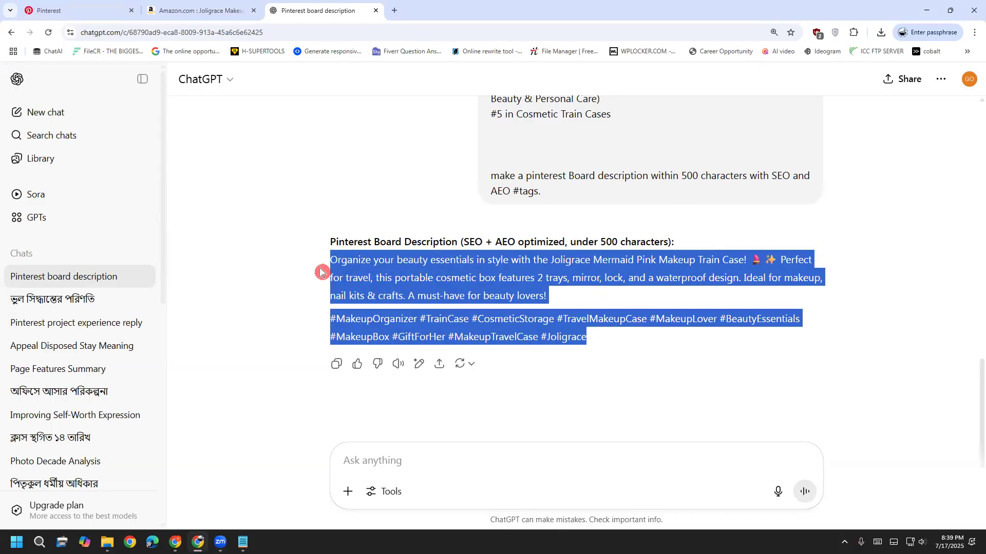
pyautogui.click(323, 272)
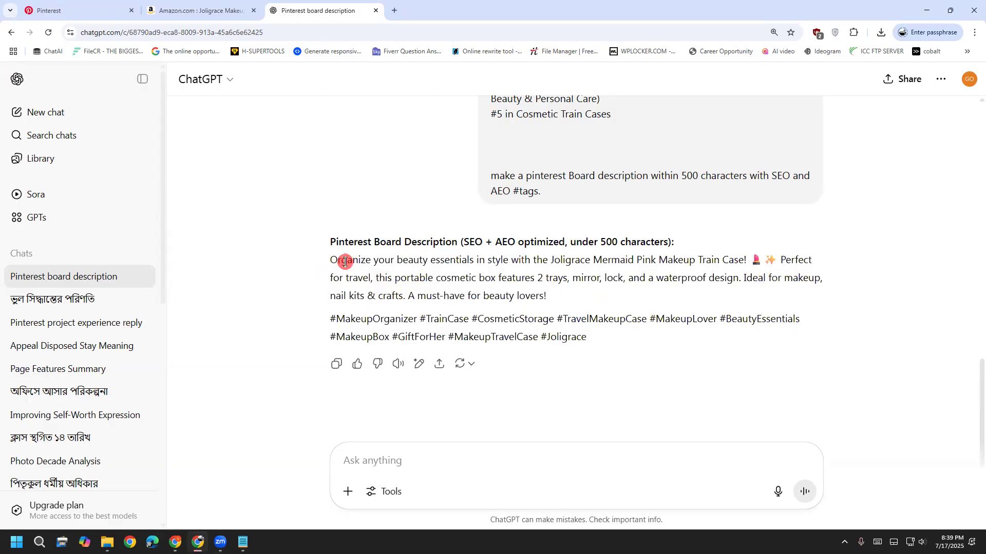
# Copy the full reply text from "Organize your beauty essentials" through the #Joligrace hashtag.
pyautogui.moveTo(330, 261); pyautogui.dragTo(594, 338)
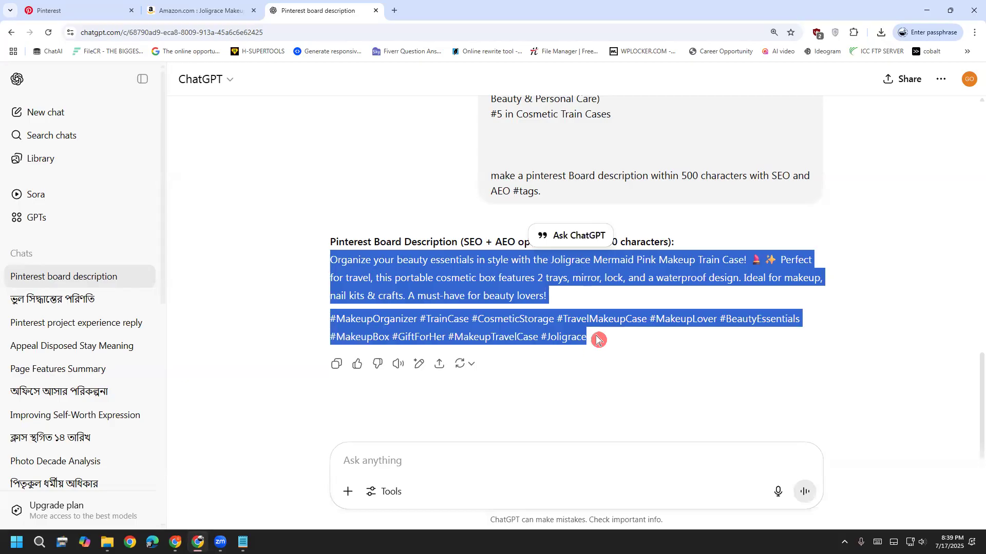
pyautogui.click(556, 323)
pyautogui.moveTo(588, 337); pyautogui.dragTo(326, 271)
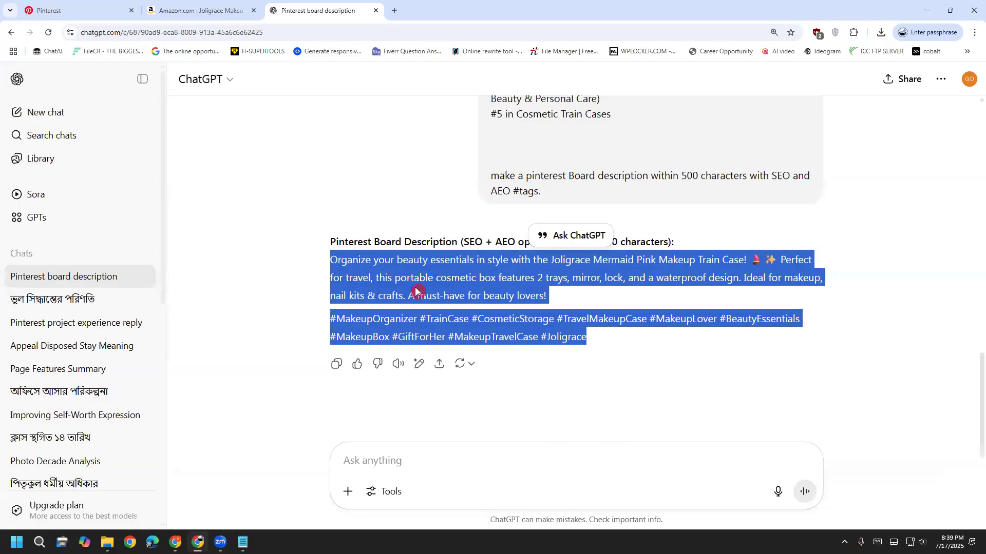
pyautogui.rightClick(518, 290)
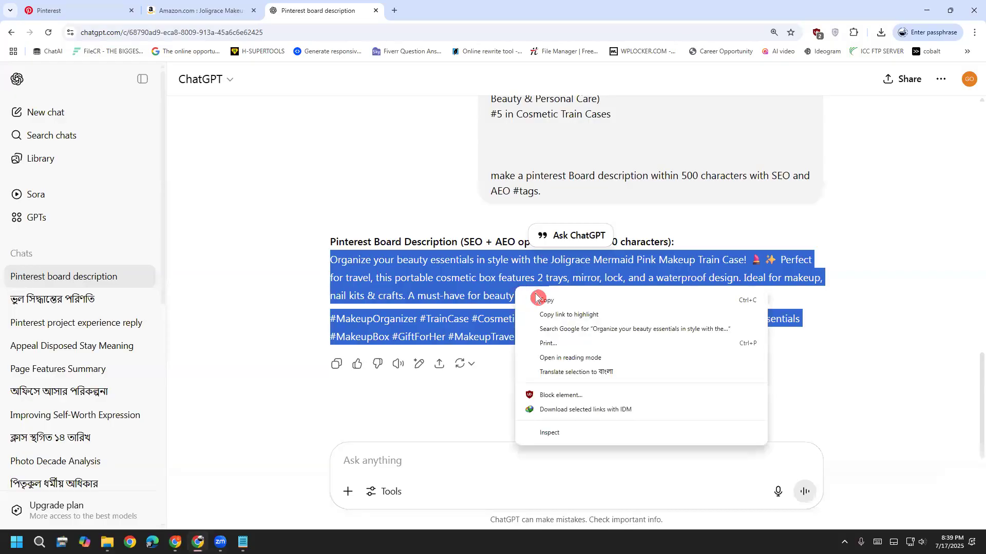
pyautogui.click(548, 301)
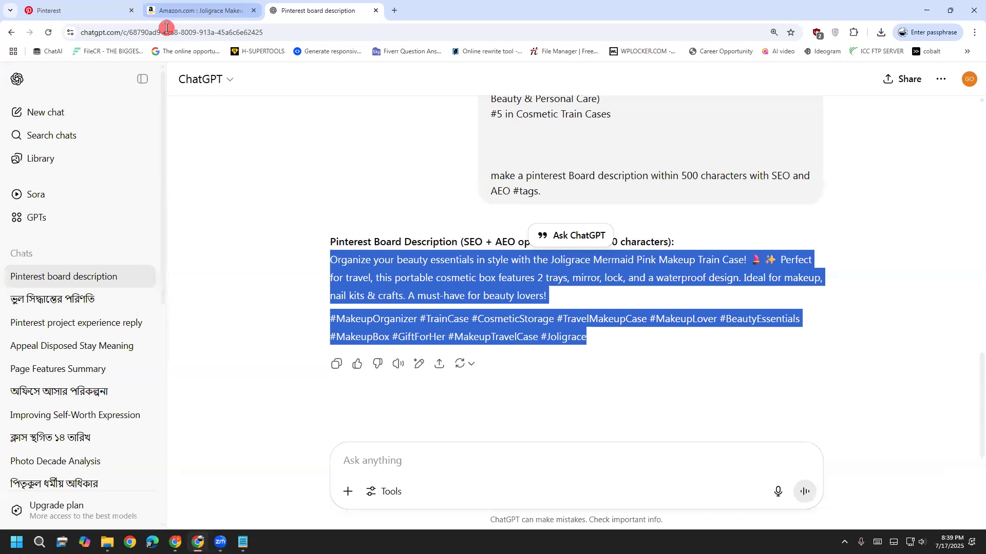
# Switch to Pinterest, paste the copied text as the board's description and save the board.
pyautogui.click(50, 10)
pyautogui.rightClick(401, 236)
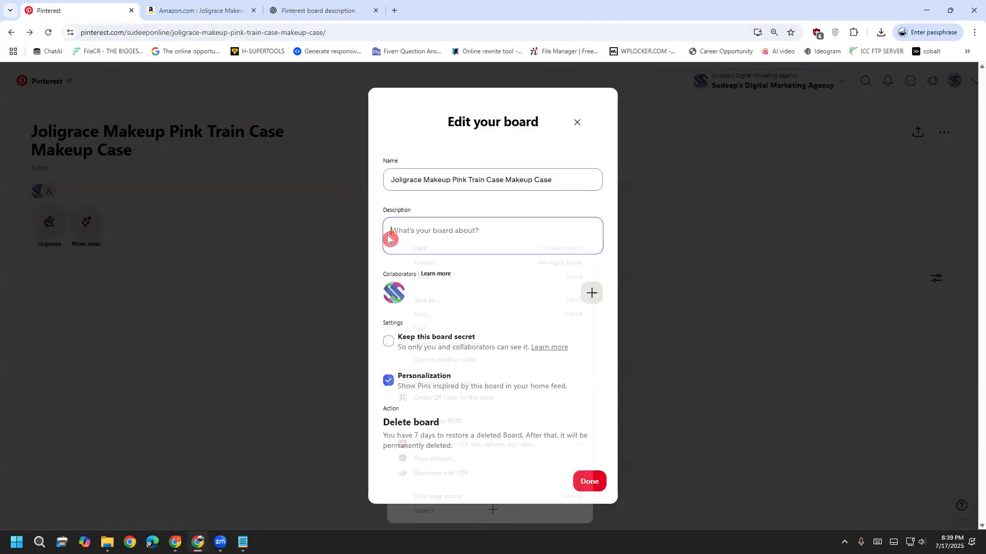
pyautogui.click(418, 233)
pyautogui.rightClick(423, 240)
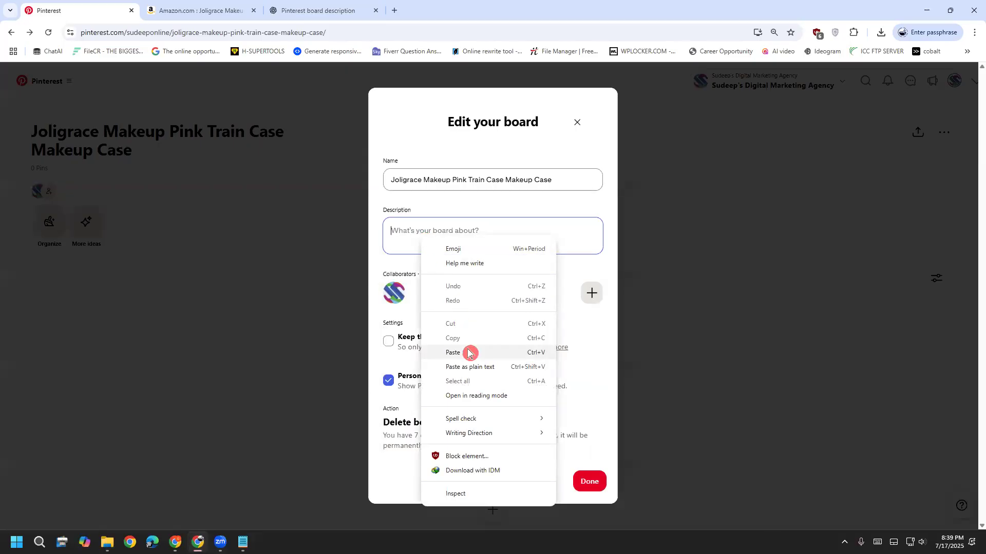
pyautogui.click(457, 352)
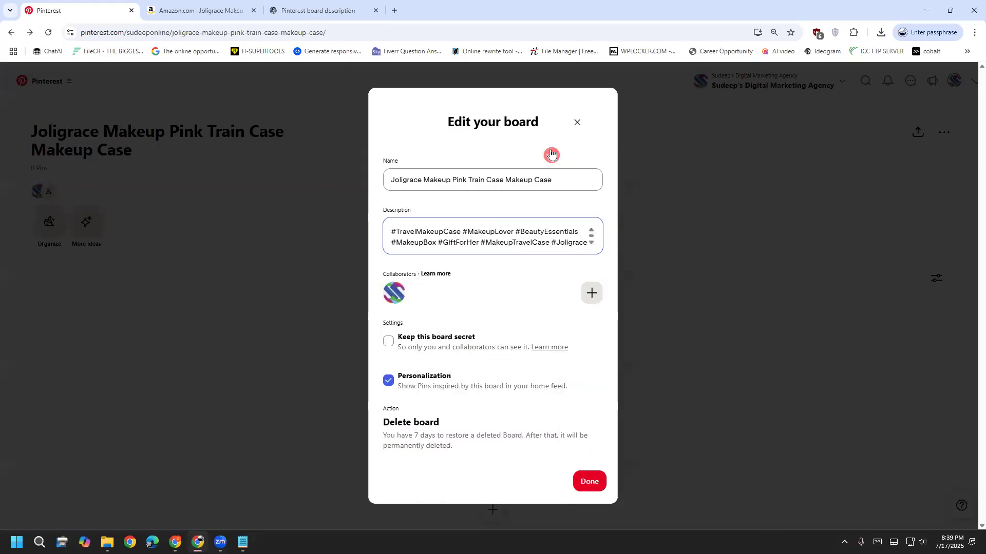
pyautogui.moveTo(609, 239); pyautogui.dragTo(647, 233)
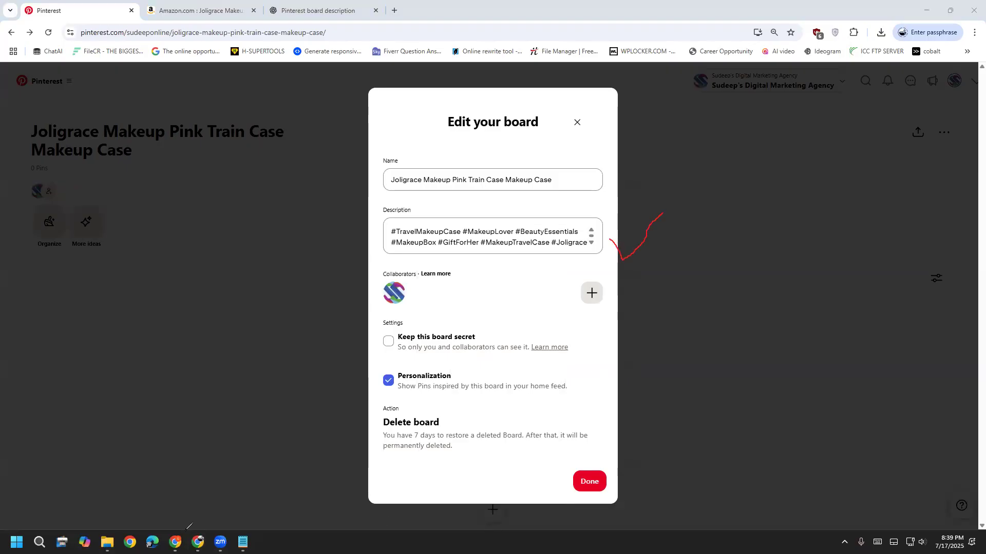
pyautogui.click(115, 379)
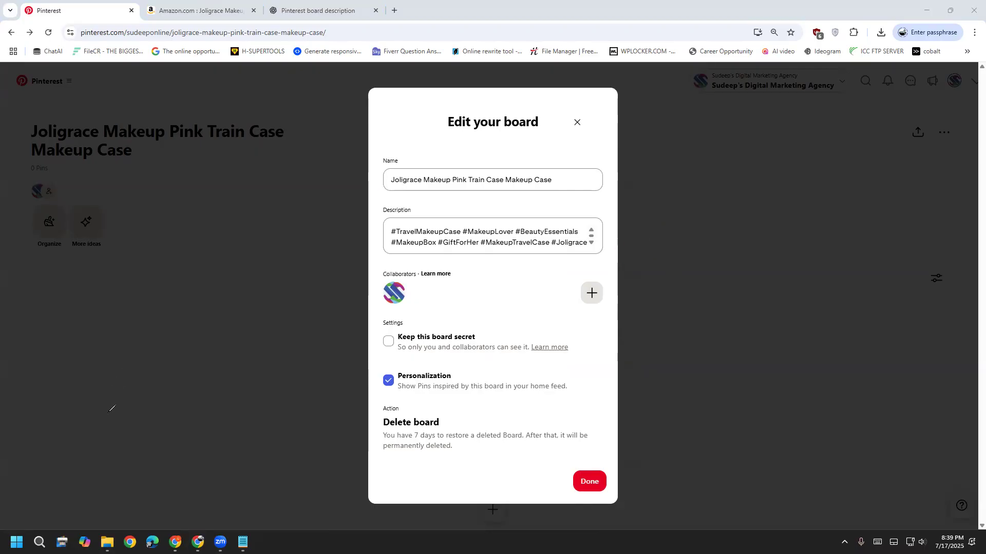
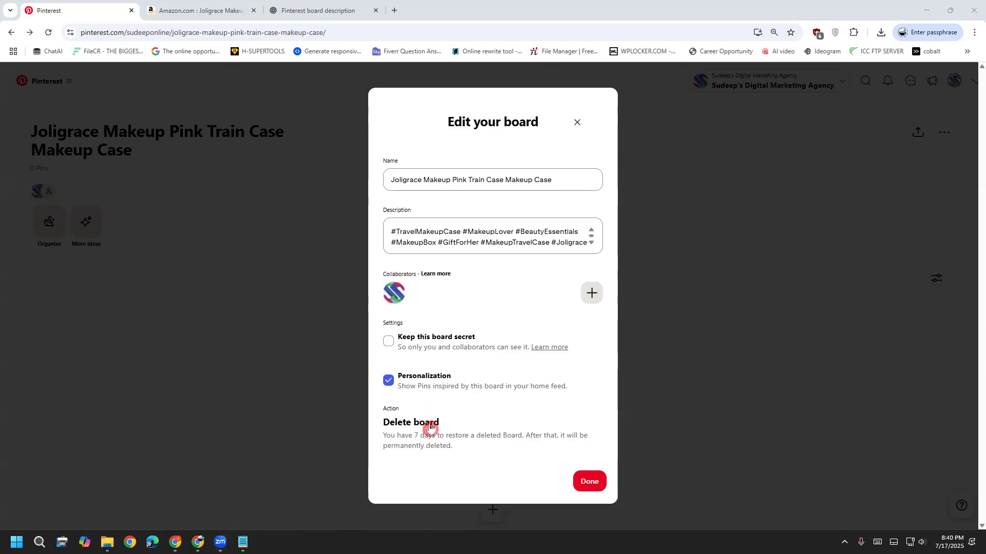
pyautogui.click(592, 482)
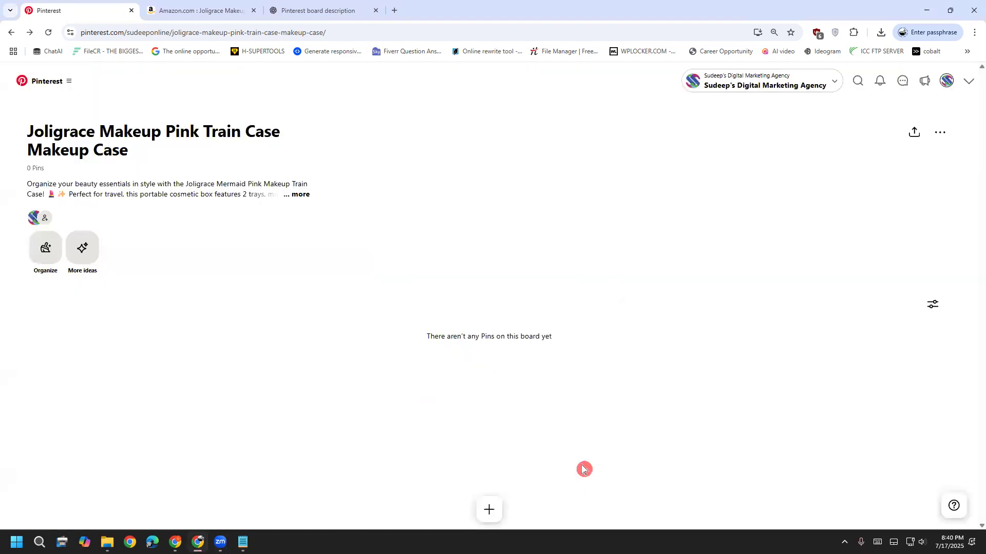
# Expand the board's description on its page and review the full text.
pyautogui.click(307, 198)
pyautogui.moveTo(27, 184); pyautogui.dragTo(132, 233)
pyautogui.click(214, 225)
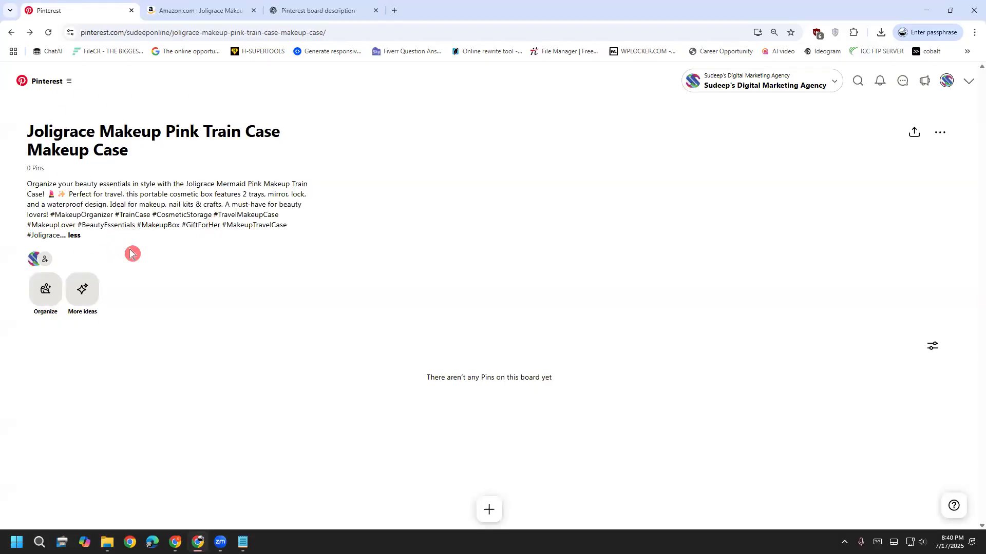
# Check the next item, Pin Upload + Description, in the Notepad steps list and return to the Pinterest board.
pyautogui.click(242, 542)
pyautogui.click(632, 243)
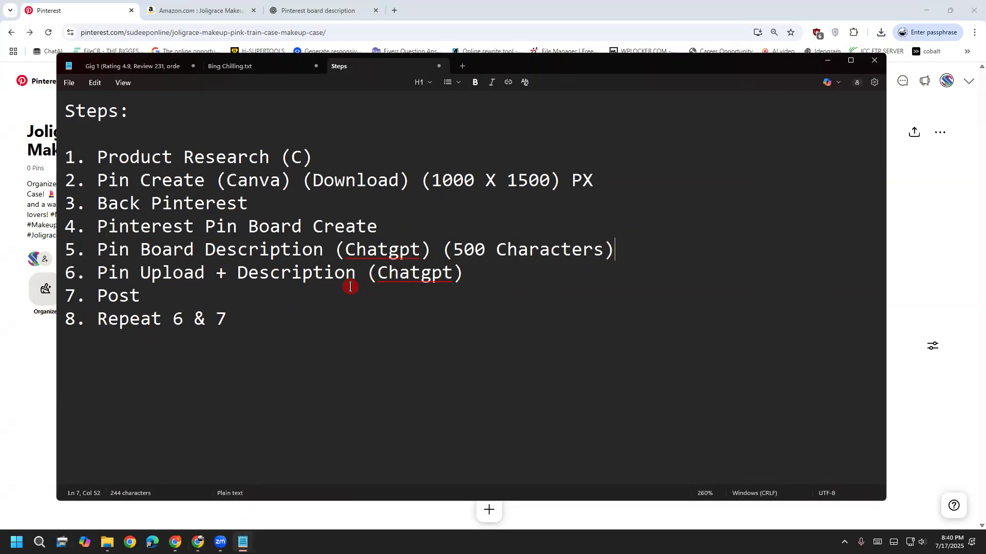
pyautogui.moveTo(97, 272); pyautogui.dragTo(469, 279)
pyautogui.click(470, 279)
pyautogui.click(669, 8)
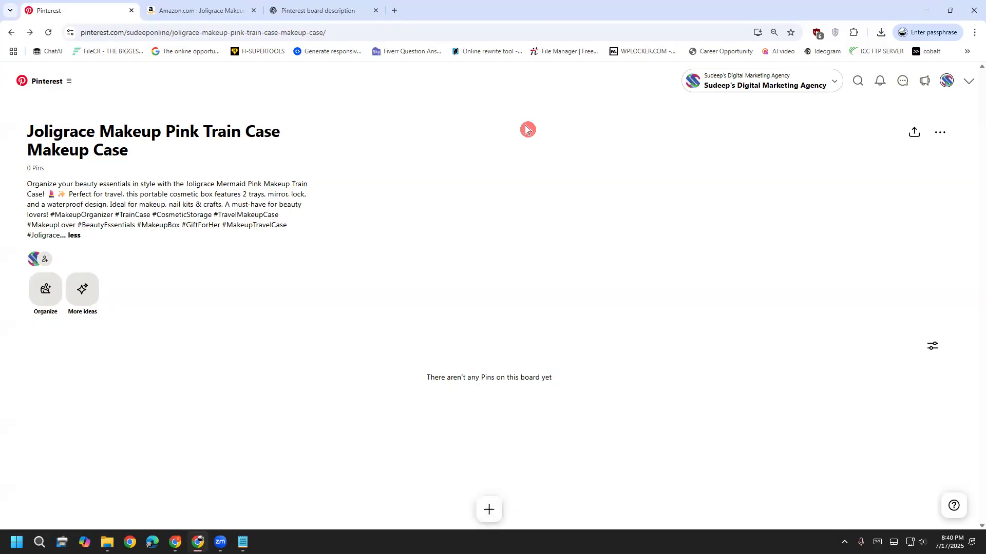
pyautogui.moveTo(478, 234)
pyautogui.mouseDown()
pyautogui.moveTo(462, 488)
pyautogui.moveTo(510, 488)
pyautogui.moveTo(468, 510)
pyautogui.moveTo(483, 456)
pyautogui.moveTo(526, 466)
pyautogui.moveTo(461, 513)
pyautogui.moveTo(498, 468)
pyautogui.moveTo(486, 462)
pyautogui.mouseUp()
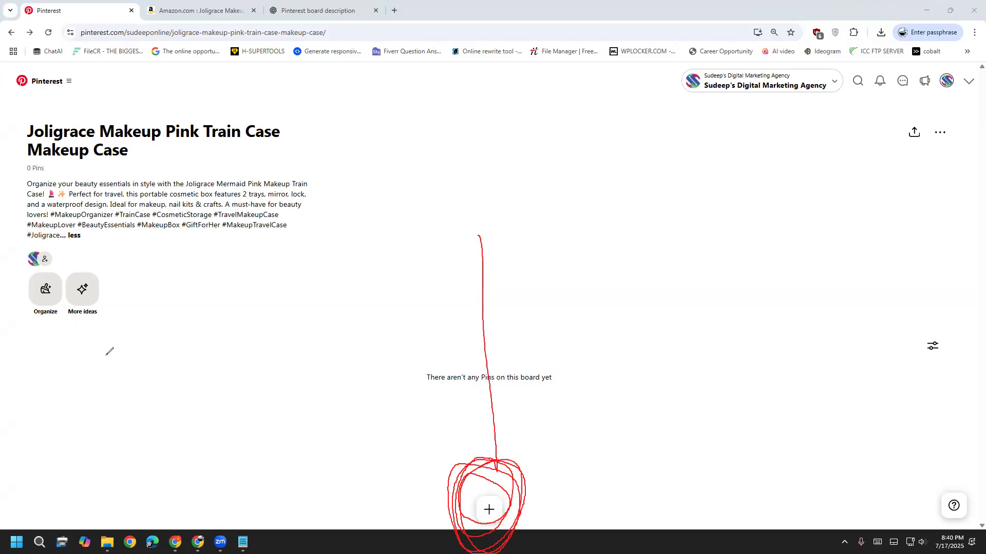
# Create a new pin on the Joligrace board and upload the image Level up Your Vanity.jpg to it.
pyautogui.click(125, 372)
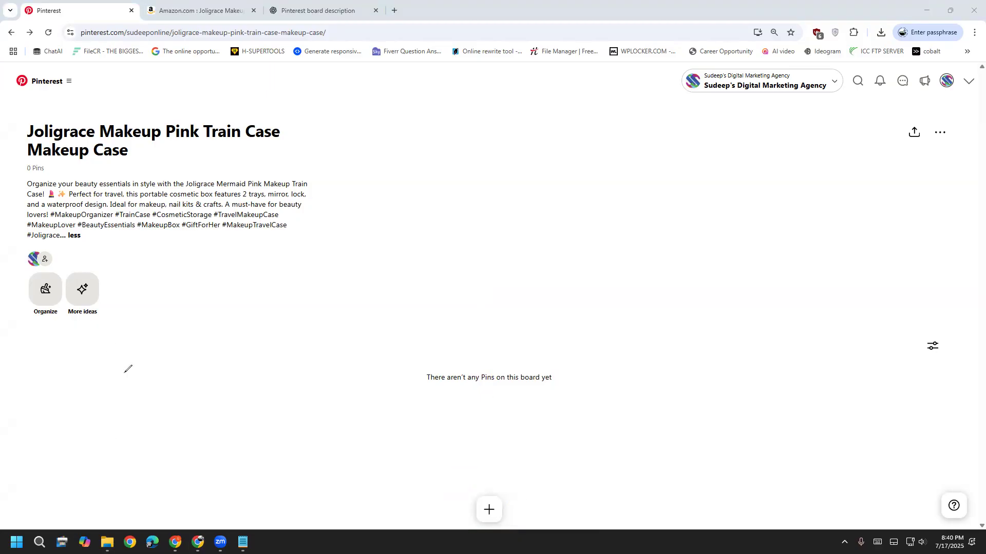
pyautogui.click(489, 511)
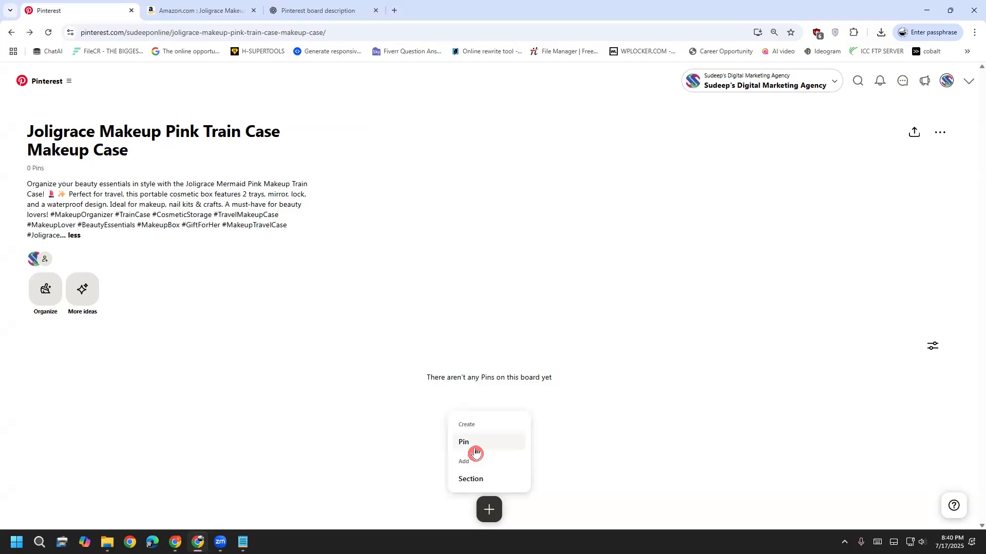
pyautogui.click(475, 450)
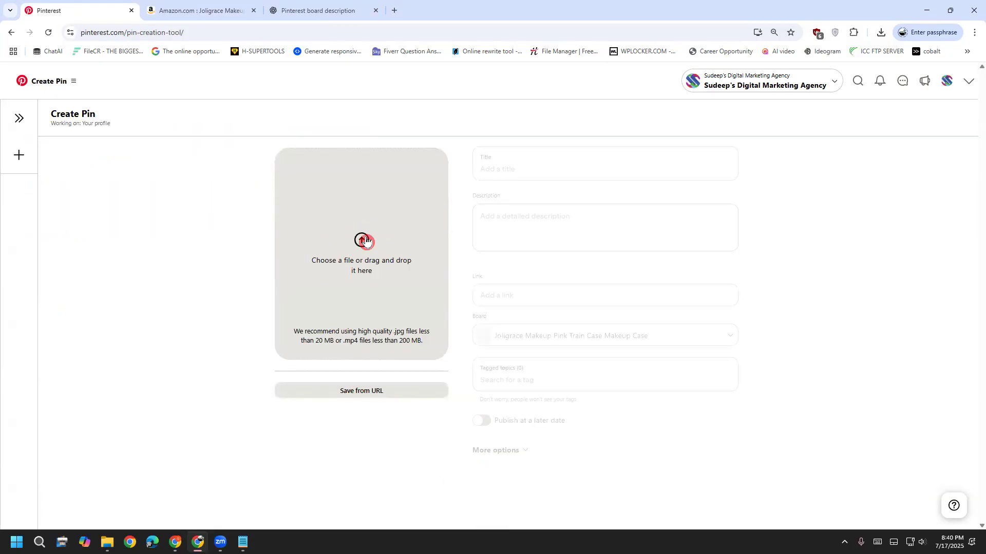
pyautogui.click(365, 240)
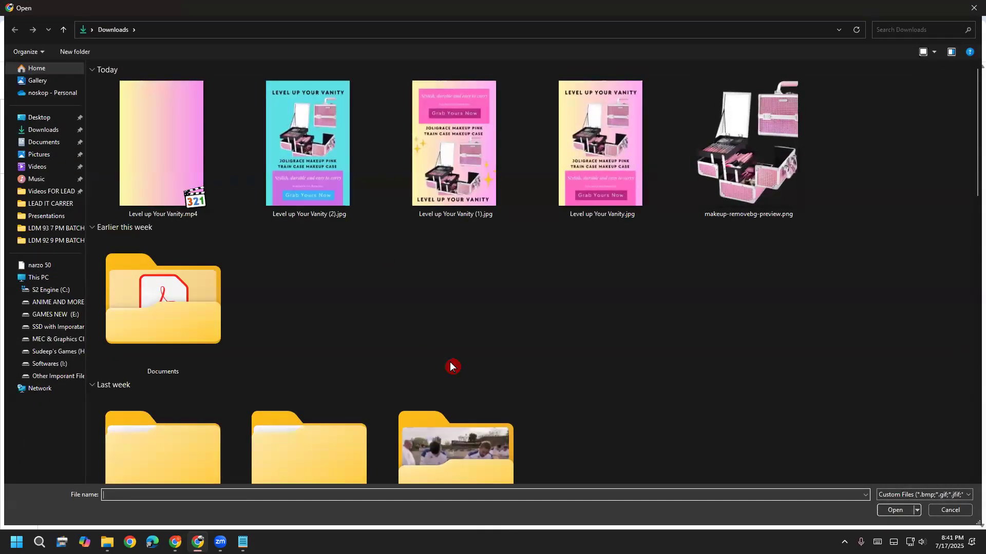
pyautogui.doubleClick(602, 143)
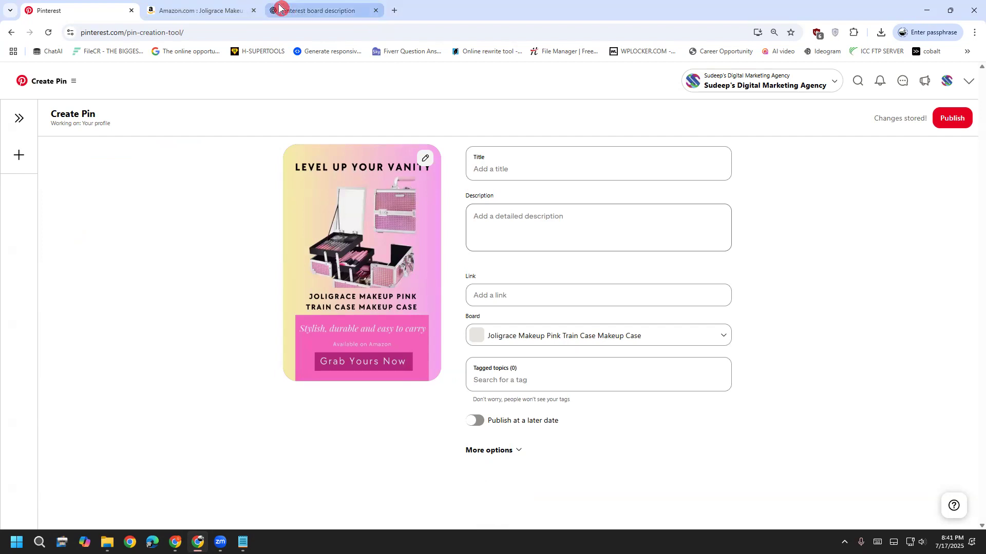
# Switch to ChatGPT, copy the product title and details from the earlier prompt and paste them into a new message.
pyautogui.click(279, 8)
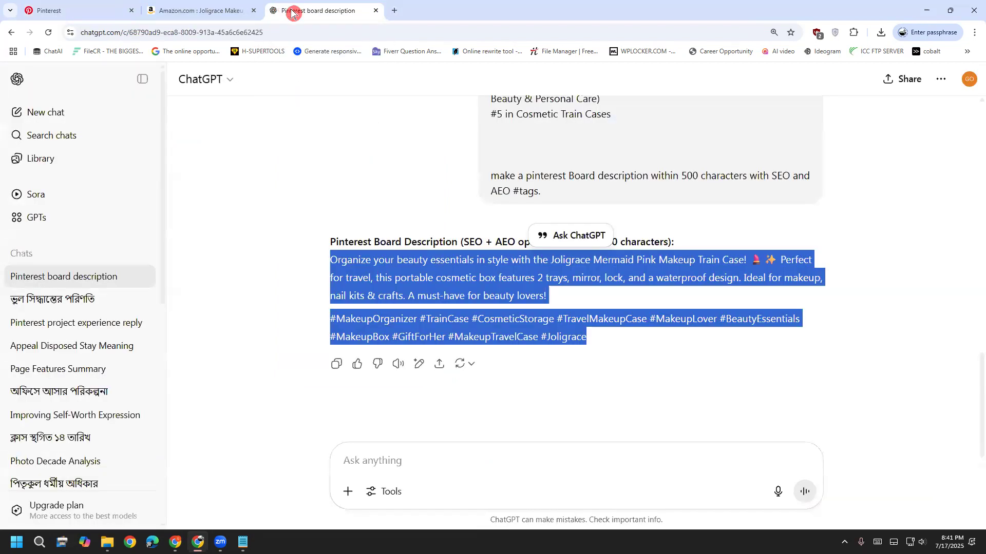
pyautogui.click(404, 276)
pyautogui.scroll(1, 533, 258)
pyautogui.scroll(2, 533, 258)
pyautogui.moveTo(622, 266); pyautogui.dragTo(480, 71)
pyautogui.rightClick(501, 118)
pyautogui.click(527, 140)
pyautogui.click(422, 458)
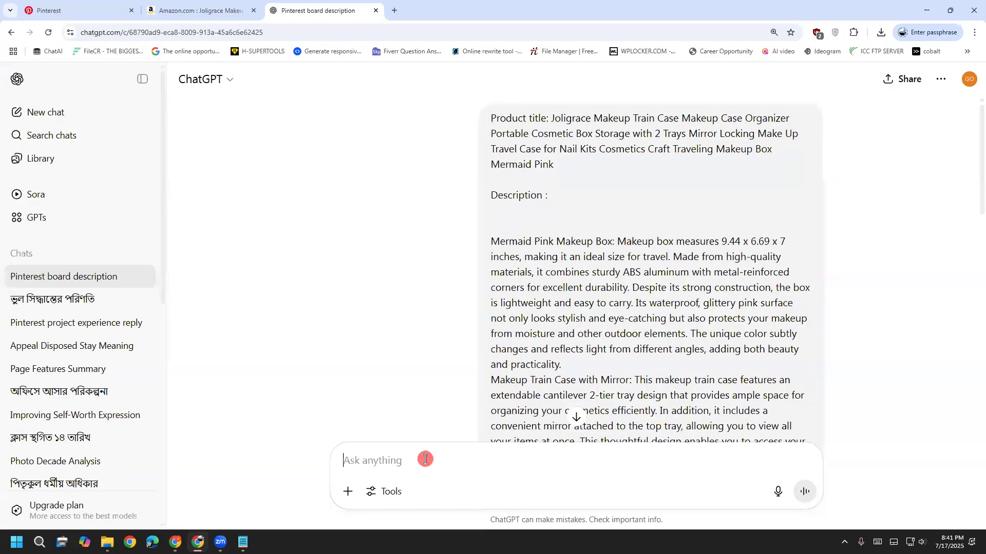
pyautogui.hotkey('ctrl', 'v')
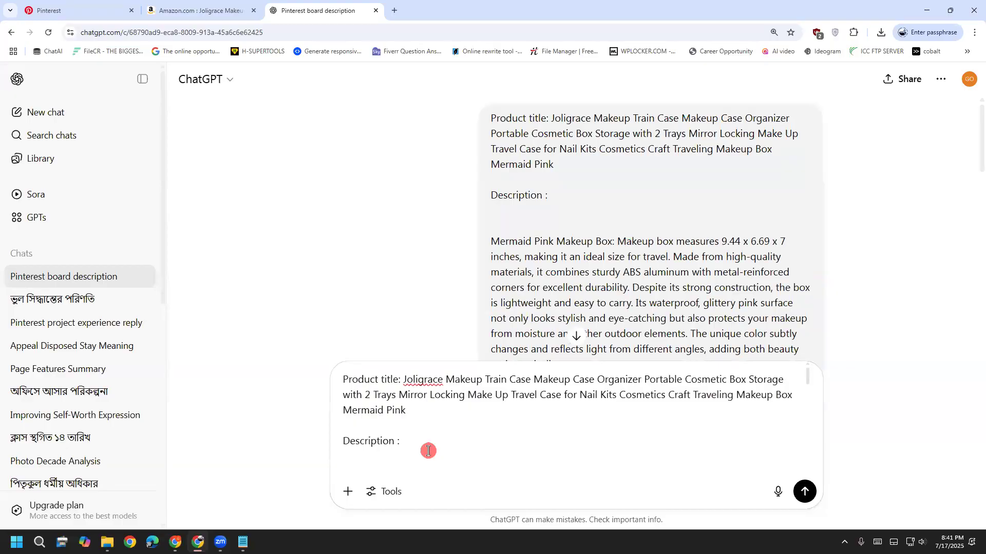
pyautogui.click(432, 426)
pyautogui.hotkey('ctrl', 'v')
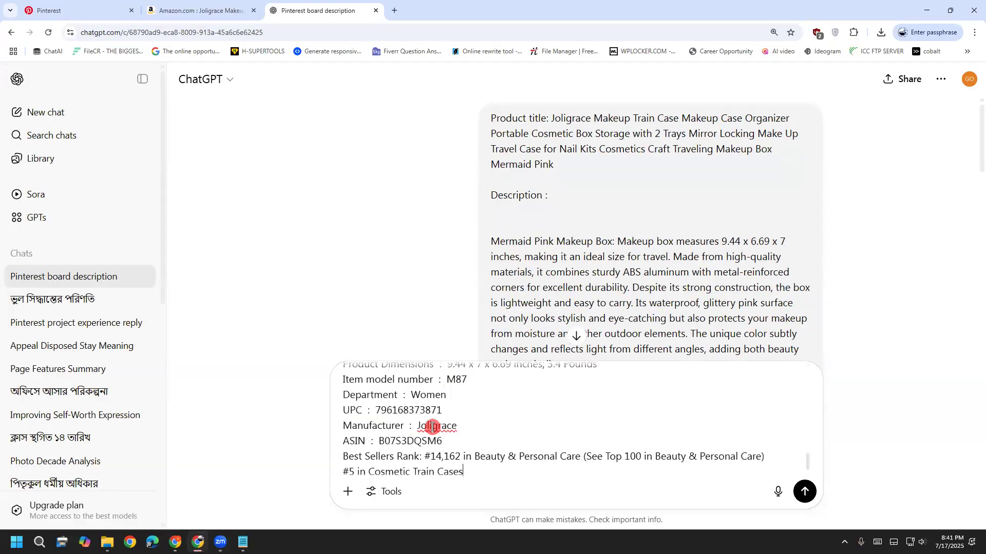
# Add the request "make me a pinterest pin description with seo and aeo" a few blank lines below the pasted product details.
pyautogui.press('Return')
pyautogui.press('Return')
pyautogui.press('Return')
pyautogui.write('m')
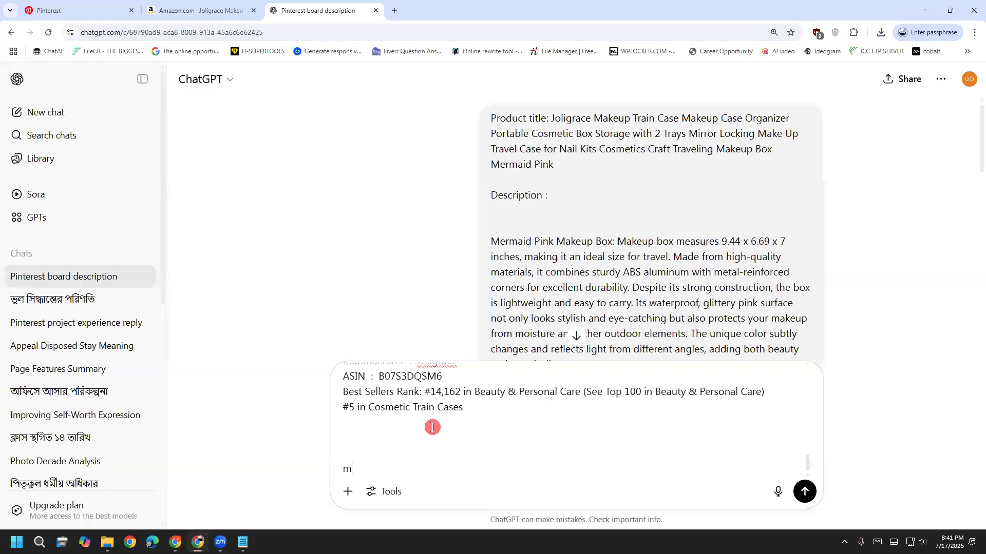
pyautogui.write('ake me a pinterest pin ')
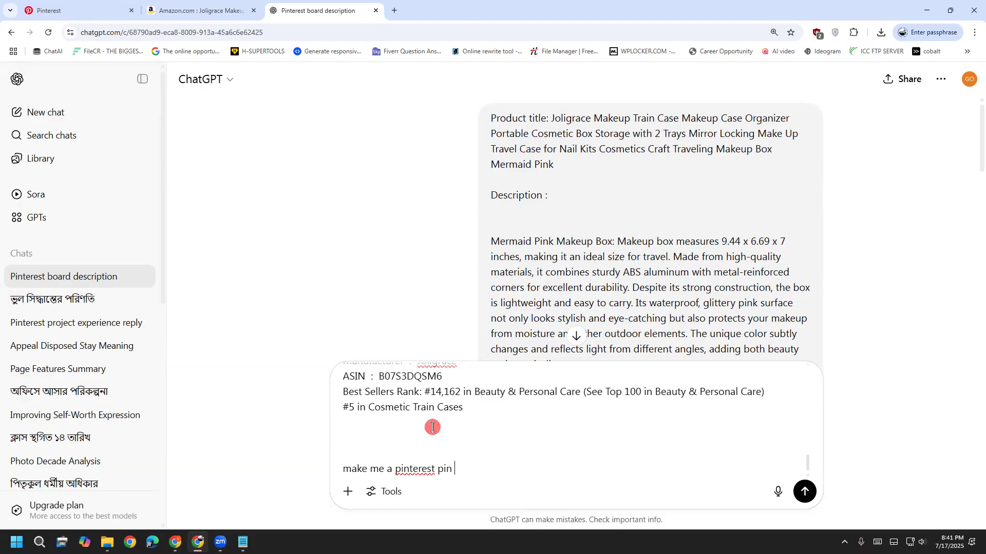
pyautogui.write('d')
pyautogui.press('BackSpace')
pyautogui.write('descr')
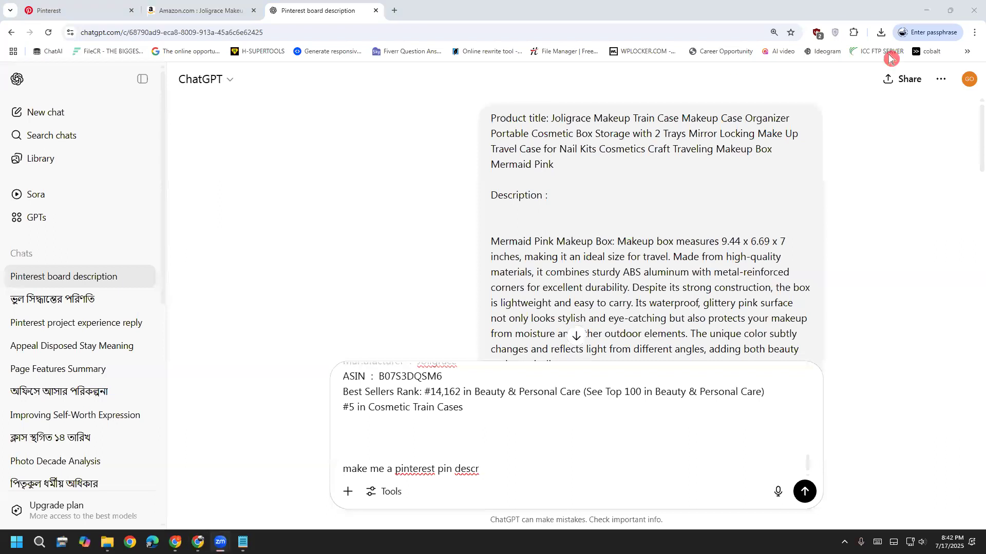
pyautogui.click(532, 466)
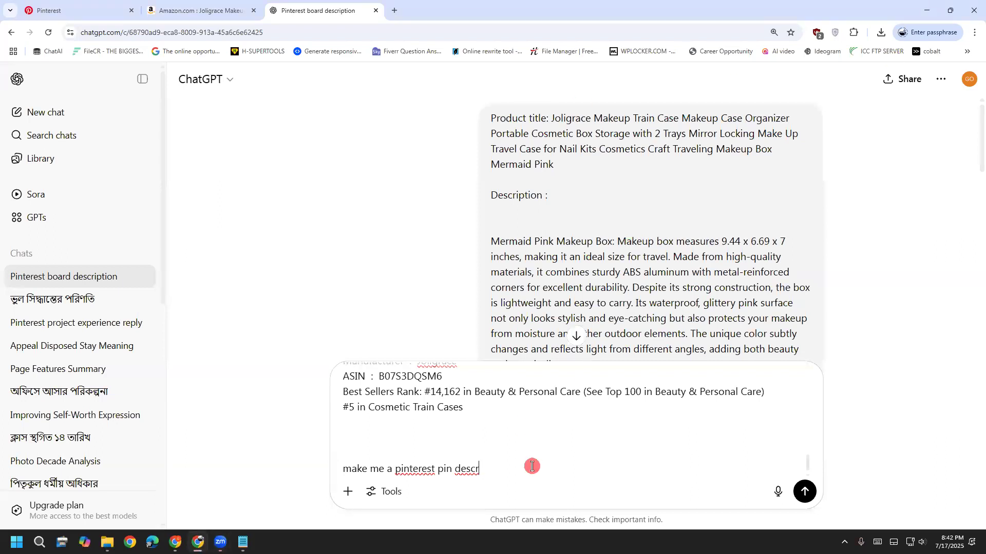
pyautogui.write('iptio')
pyautogui.write('n ')
pyautogui.write('with')
pyautogui.write(' pin')
pyautogui.write('bo')
pyautogui.press('BackSpace')
pyautogui.press('BackSpace')
pyautogui.press('BackSpace')
pyautogui.press('BackSpace')
pyautogui.press('BackSpace')
pyautogui.press('BackSpace')
pyautogui.press('BackSpace')
pyautogui.write('with')
pyautogui.write('seo and a')
pyautogui.write('est')
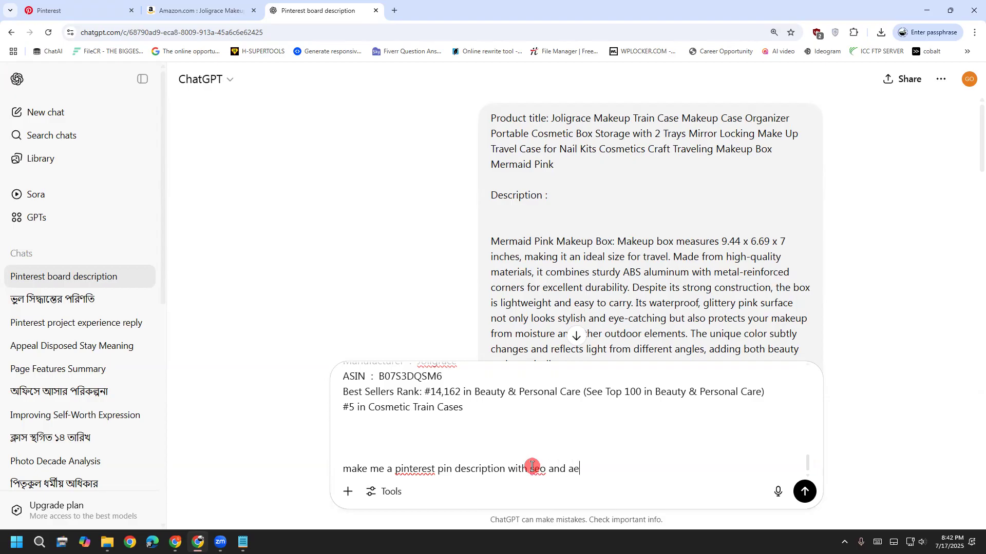
pyautogui.press('BackSpace')
pyautogui.press('BackSpace')
pyautogui.write('o')
# Insert "has #tag and" before "seo" in the request line.
pyautogui.click(532, 466)
pyautogui.write('has tag')
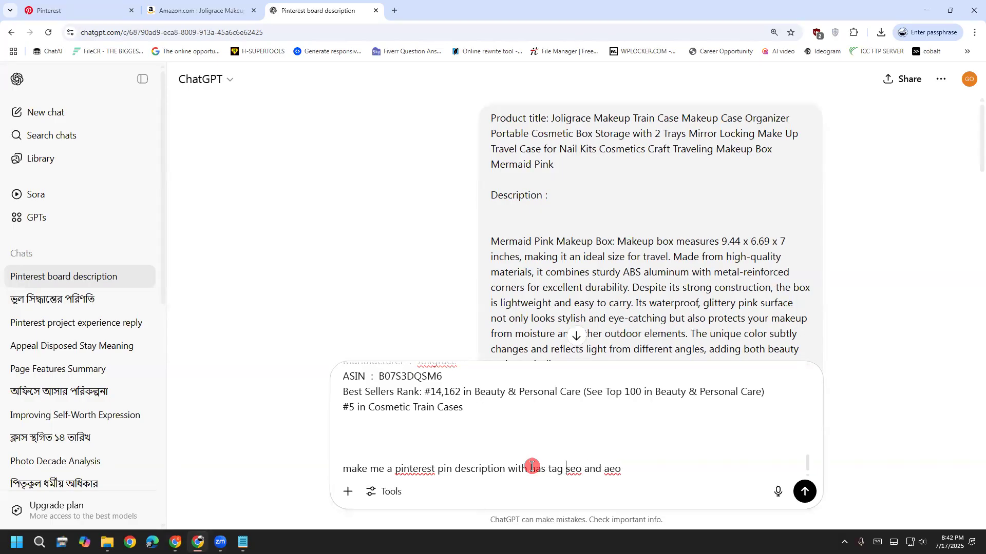
pyautogui.press('BackSpace')
pyautogui.press('BackSpace')
pyautogui.press('BackSpace')
pyautogui.press('BackSpace')
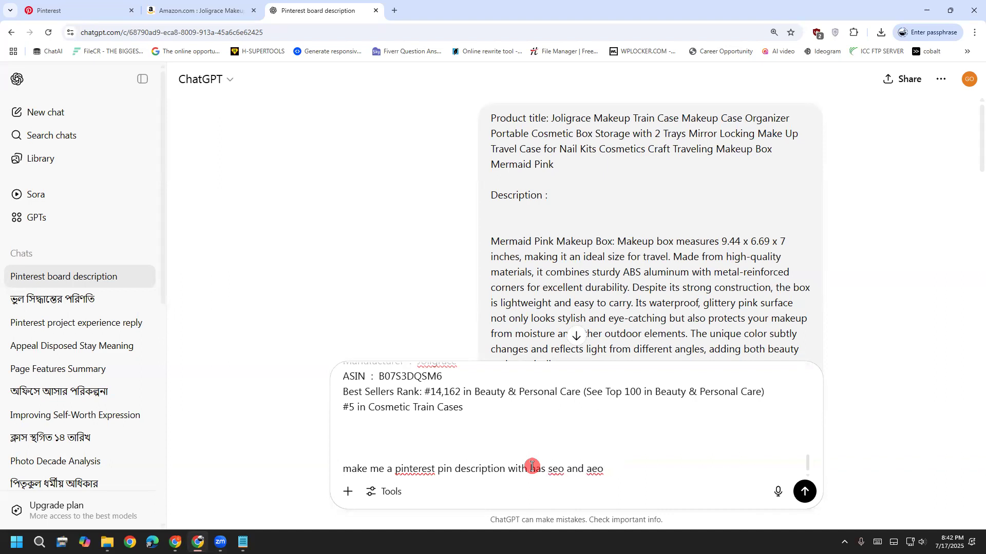
pyautogui.write('#tag and')
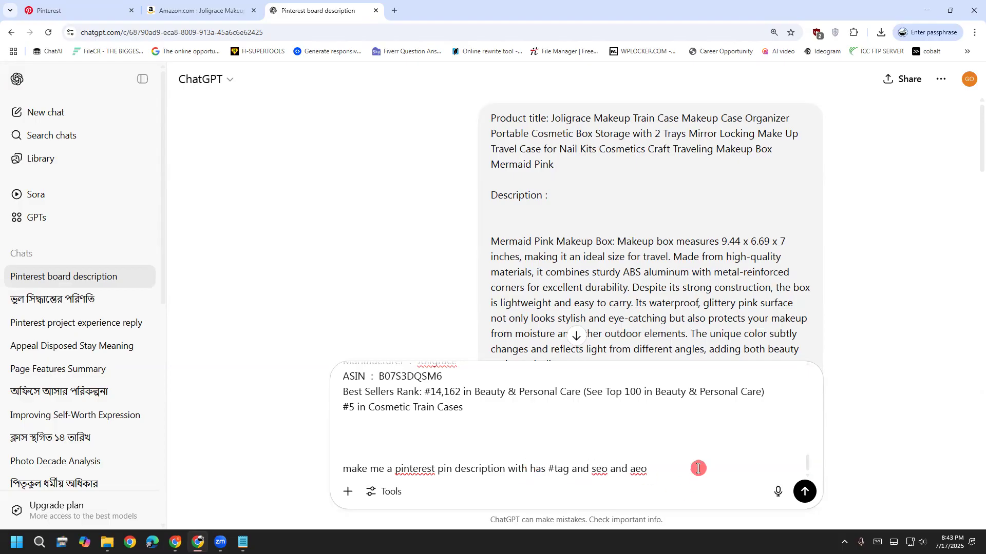
# Review the wording of the pin description request, including #tag, and send the prompt.
pyautogui.moveTo(698, 468); pyautogui.dragTo(314, 482)
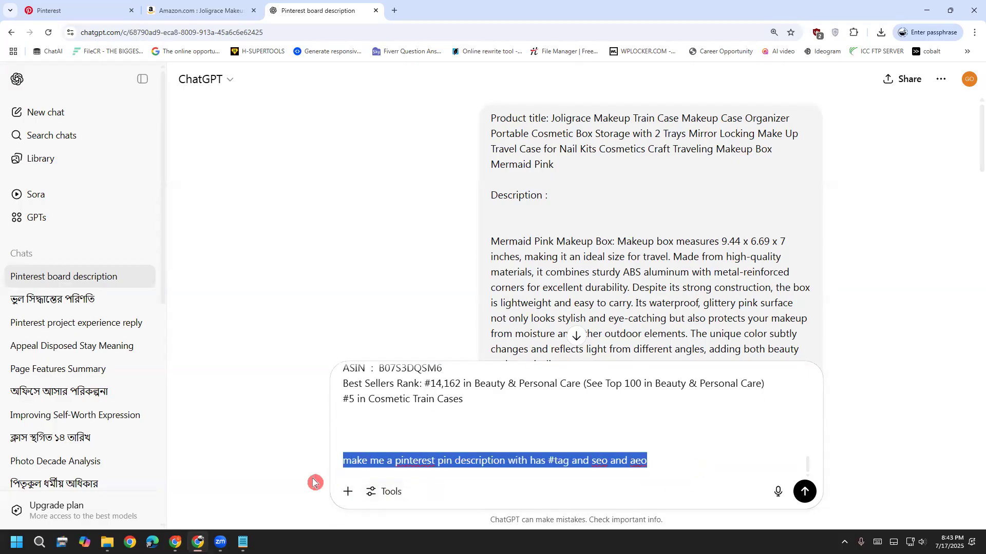
pyautogui.click(656, 471)
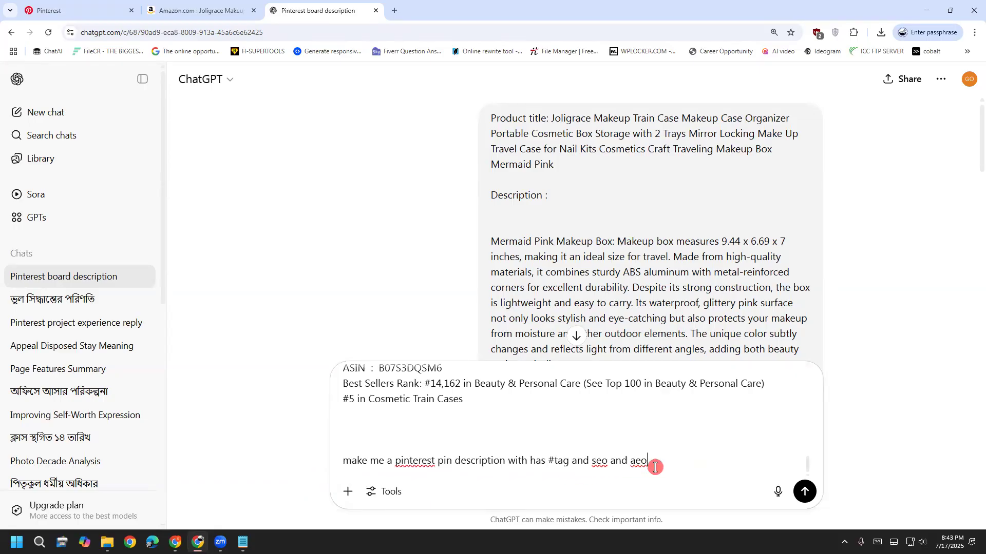
pyautogui.moveTo(655, 468); pyautogui.dragTo(326, 467)
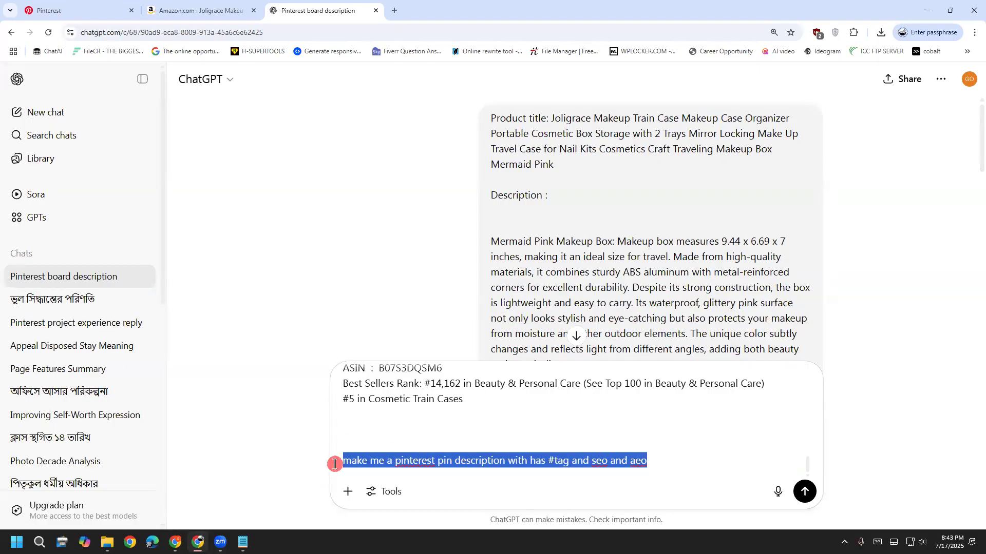
pyautogui.click(344, 464)
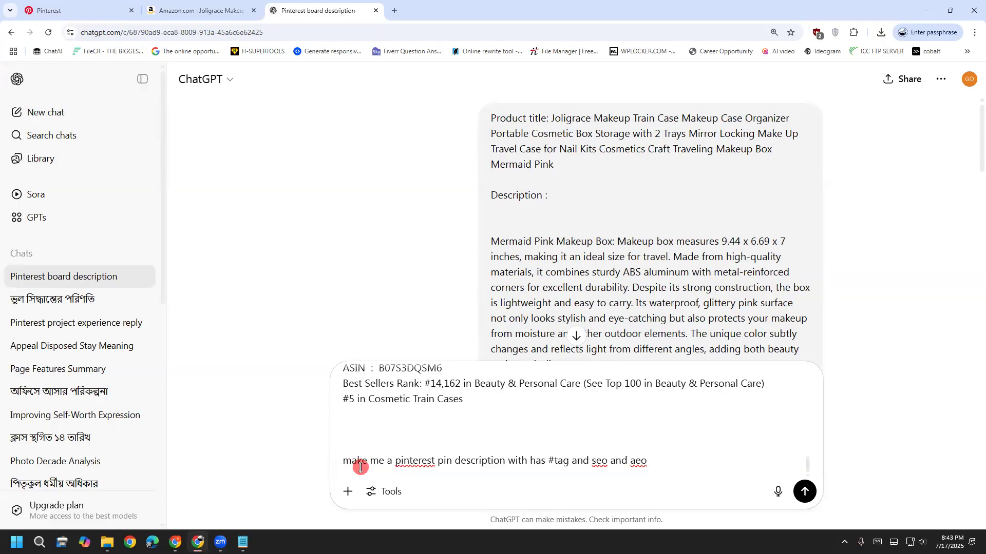
pyautogui.click(697, 468)
pyautogui.moveTo(548, 461); pyautogui.dragTo(574, 465)
pyautogui.click(693, 468)
pyautogui.click(810, 497)
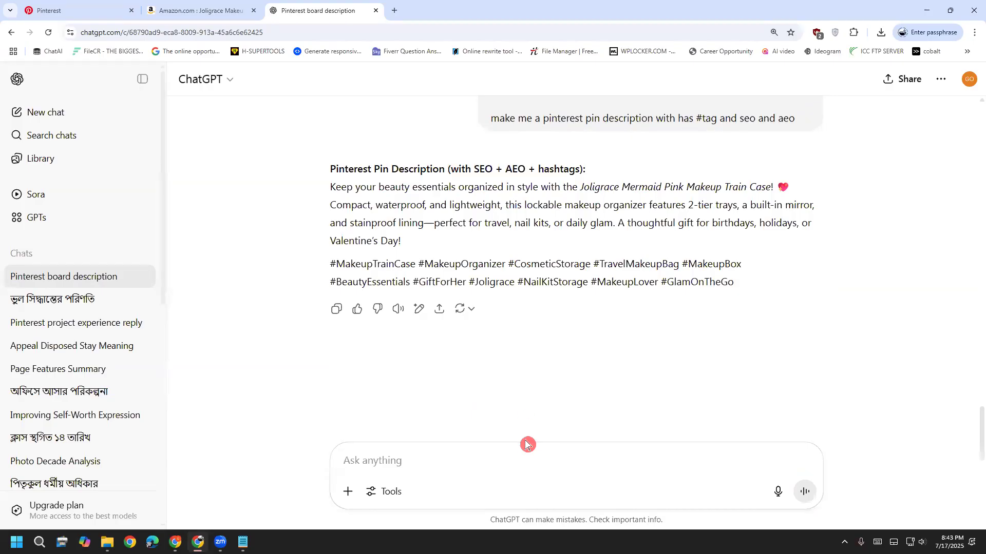
# Send the follow-up request "also make me the title and description".
pyautogui.write('also make me')
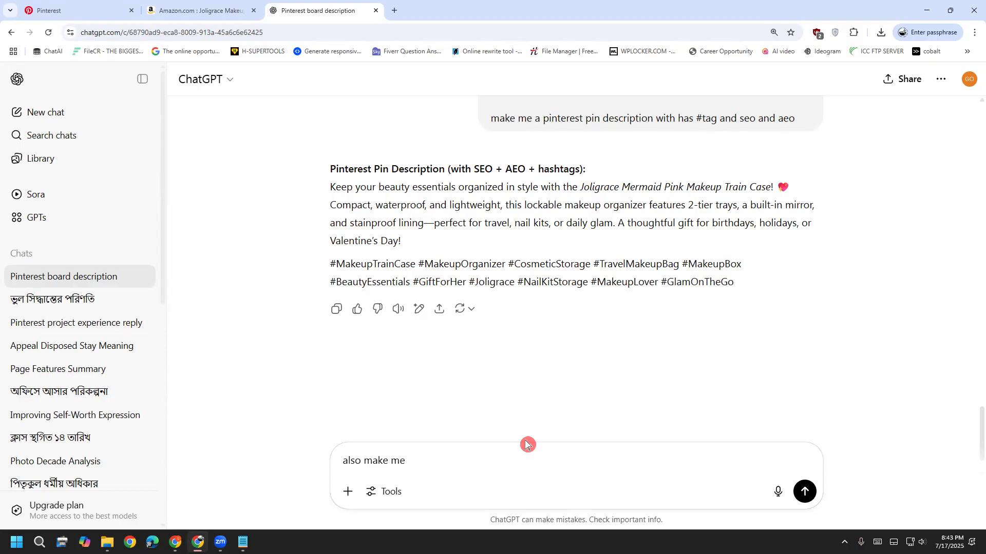
pyautogui.write(' the title and description')
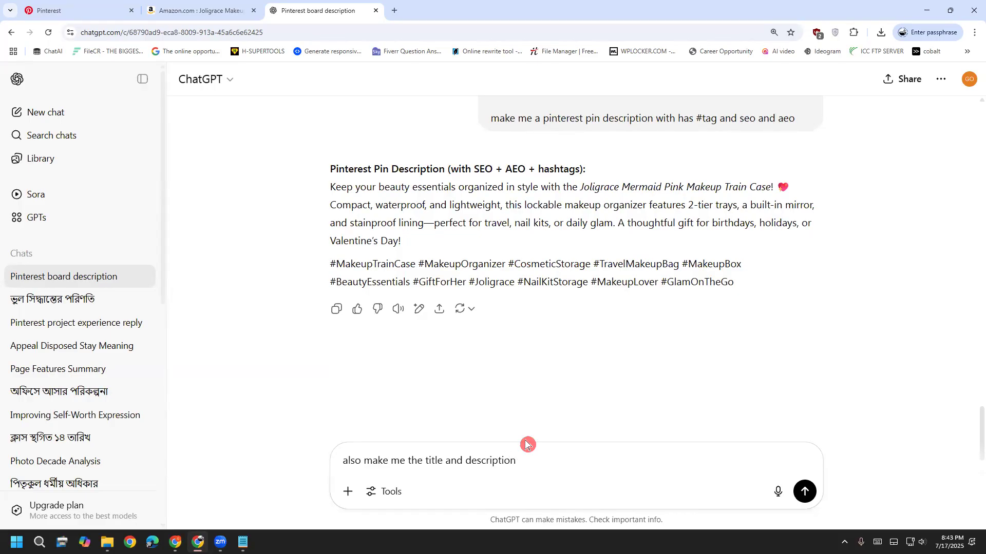
pyautogui.press('Return')
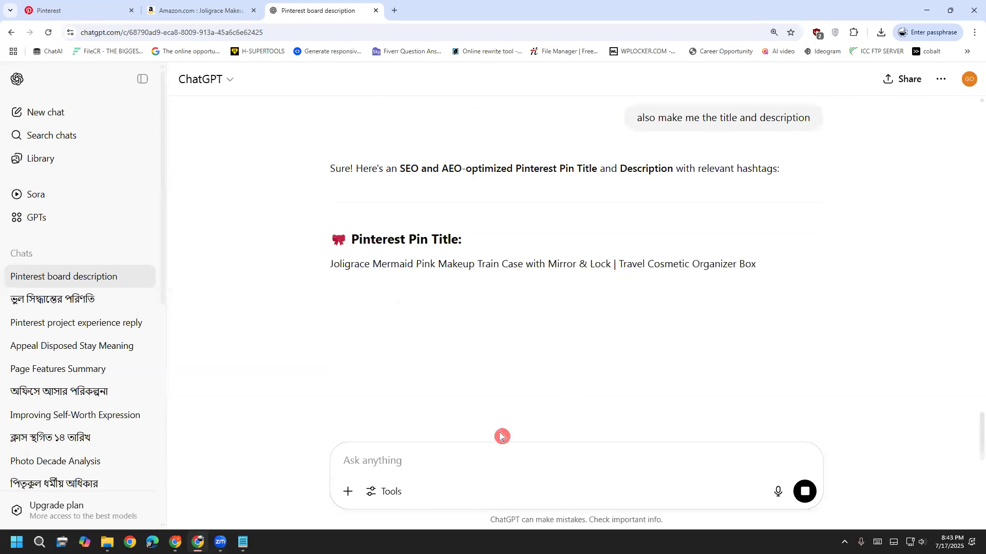
# Copy the suggested pin title "Joligrace Mermaid Pink Makeup Train Case with Mirror & Lock | Travel Cosmetic Organizer Box" from the reply.
pyautogui.scroll(-1, 436, 303)
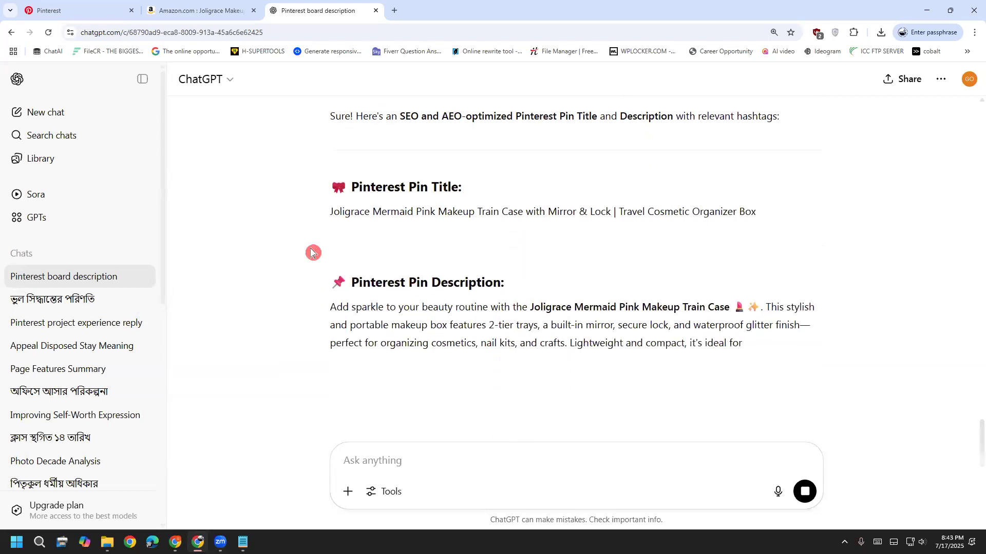
pyautogui.scroll(1, 335, 307)
pyautogui.moveTo(330, 183); pyautogui.dragTo(769, 193)
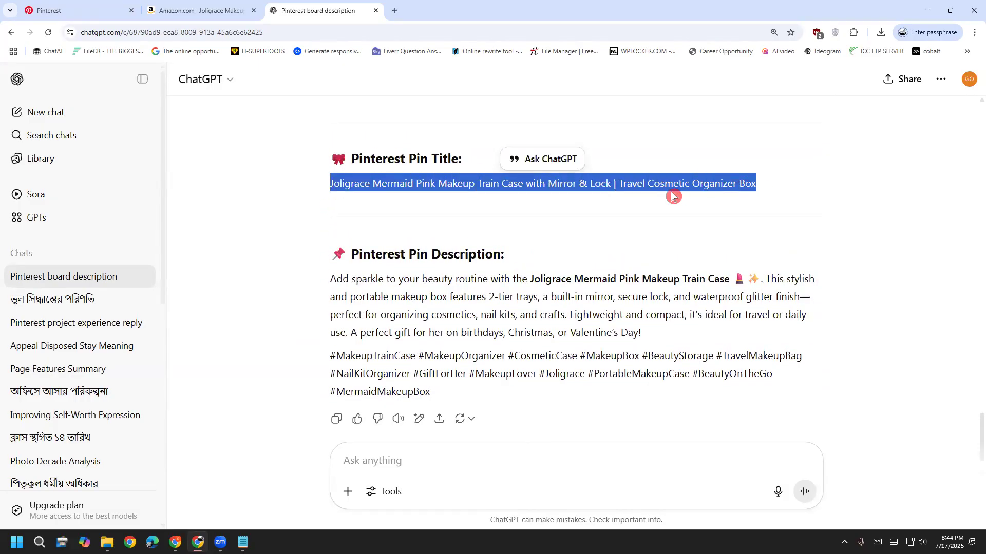
pyautogui.rightClick(673, 197)
pyautogui.click(689, 204)
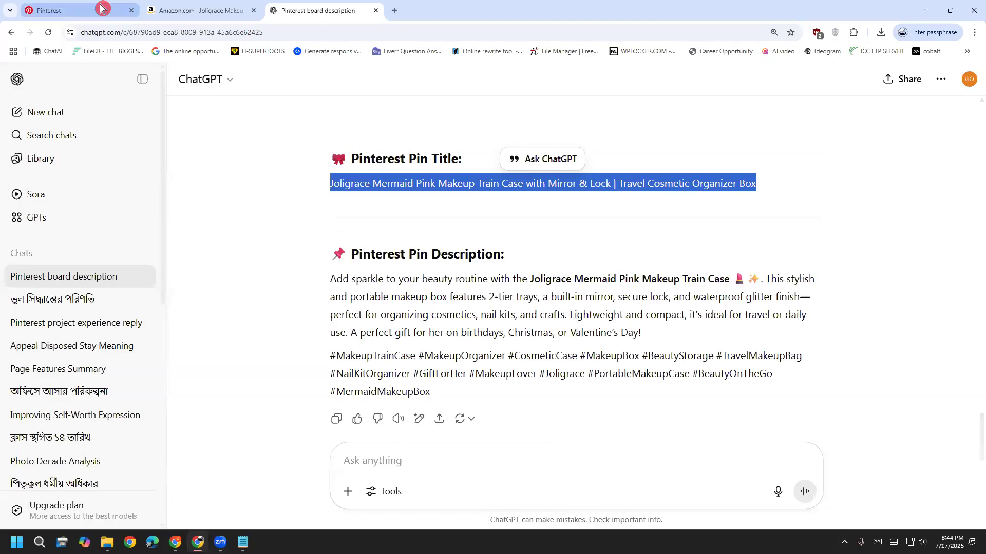
# Switch to Pinterest and paste the copied text as the new pin's title.
pyautogui.click(101, 7)
pyautogui.click(515, 162)
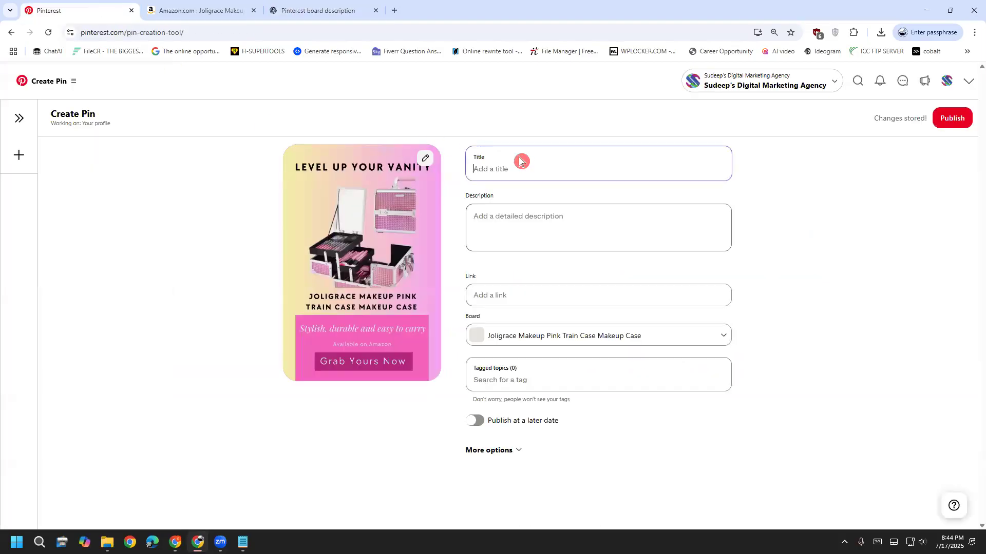
pyautogui.rightClick(515, 163)
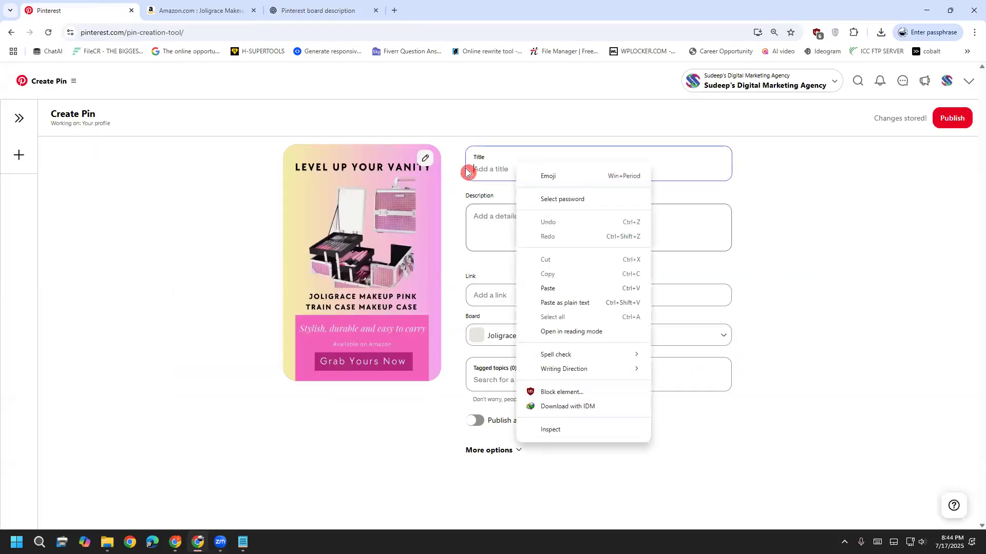
pyautogui.click(563, 288)
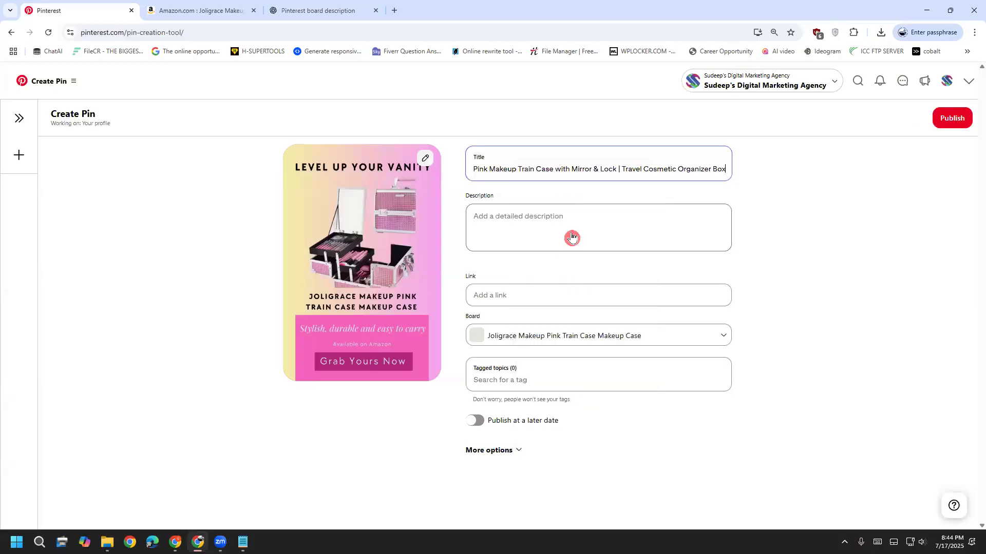
# Switch to ChatGPT and copy the pin description from "Add sparkle to your beauty routine" through the #MermaidMakeupBox hashtag.
pyautogui.click(283, 9)
pyautogui.click(403, 288)
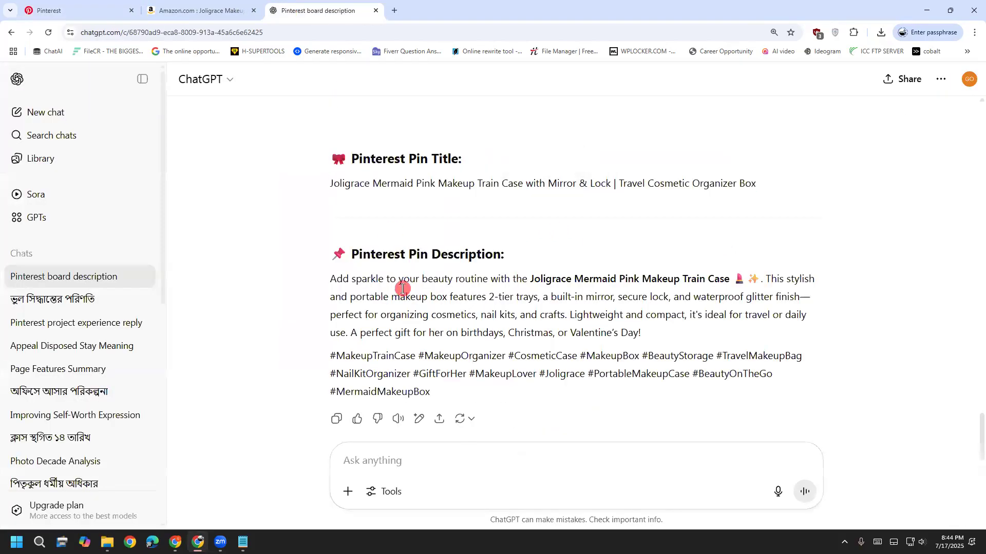
pyautogui.moveTo(515, 399); pyautogui.dragTo(328, 281)
pyautogui.rightClick(384, 295)
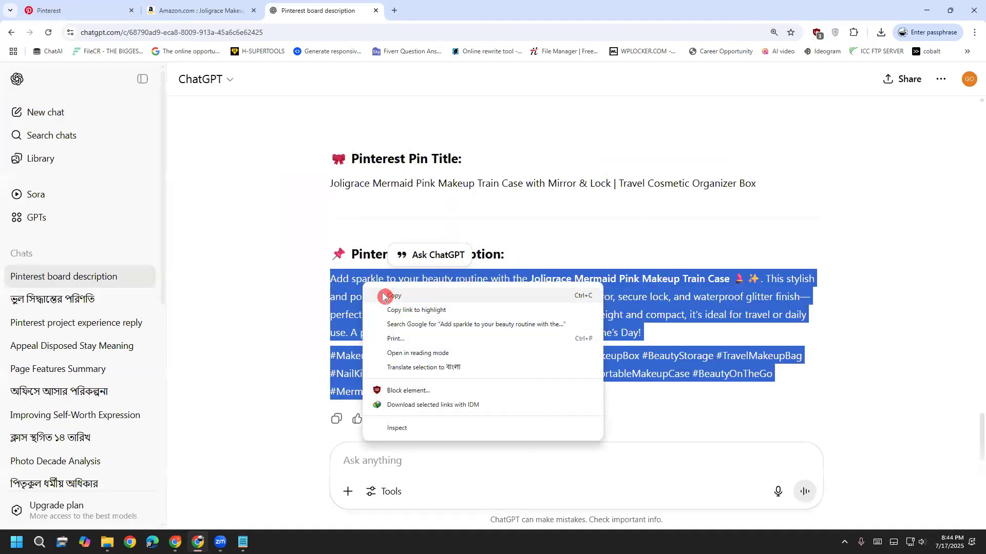
pyautogui.click(398, 304)
# Switch to Pinterest and paste the copied text with its hashtags as the pin's description.
pyautogui.click(33, 9)
pyautogui.click(501, 225)
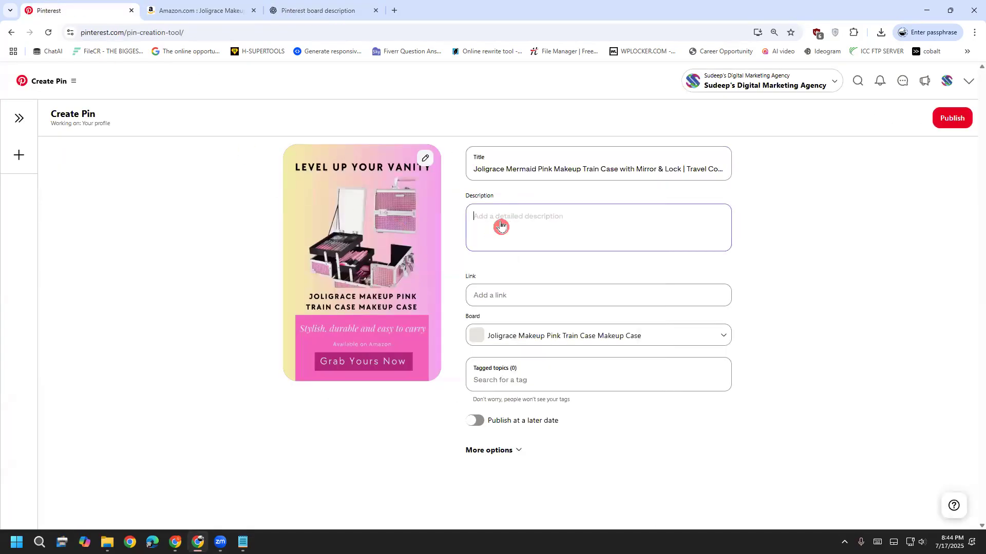
pyautogui.rightClick(501, 226)
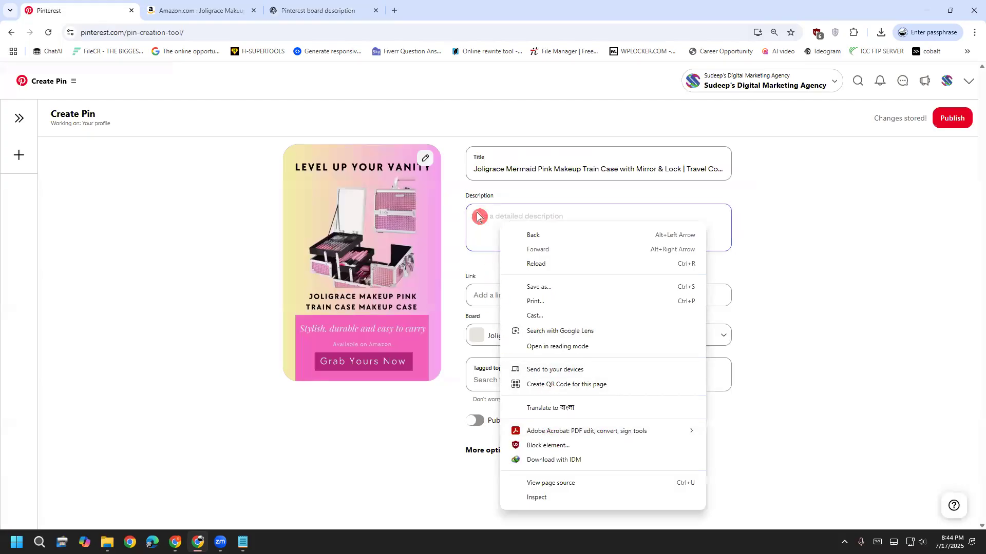
pyautogui.click(480, 215)
pyautogui.hotkey('ctrl', 'v')
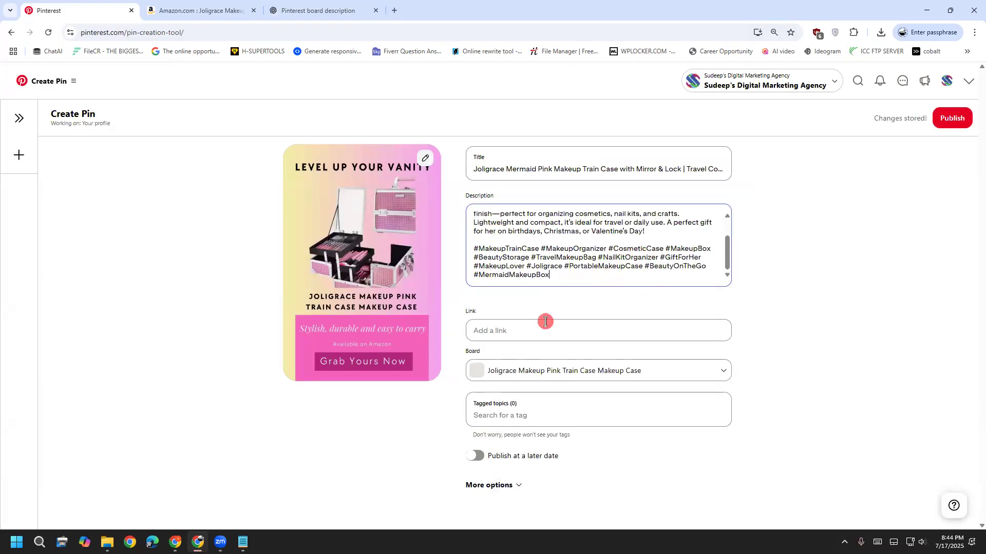
# Switch to the Amazon product page of the Joligrace makeup case and copy its full web address.
pyautogui.click(184, 7)
pyautogui.click(247, 34)
pyautogui.click(248, 33)
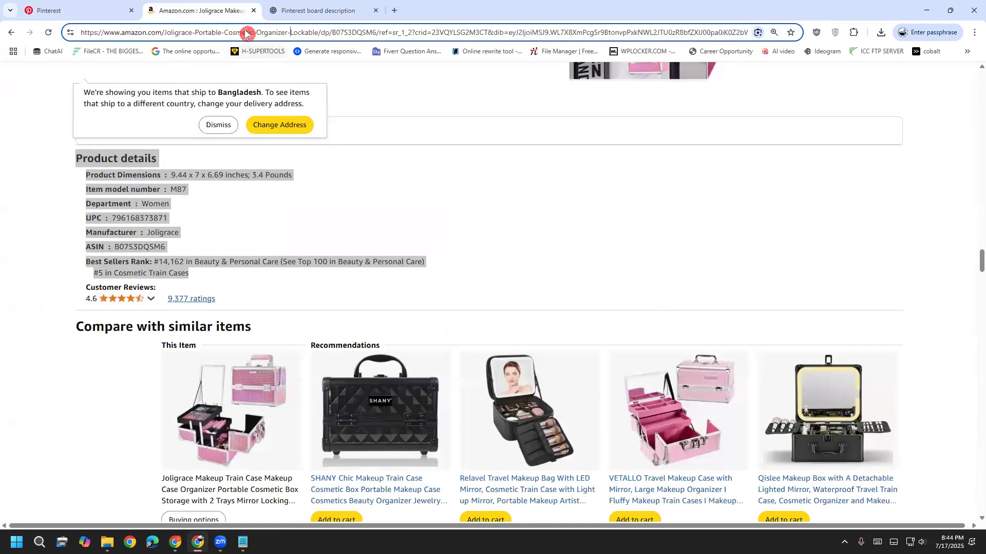
pyautogui.hotkey('ctrl', 'a')
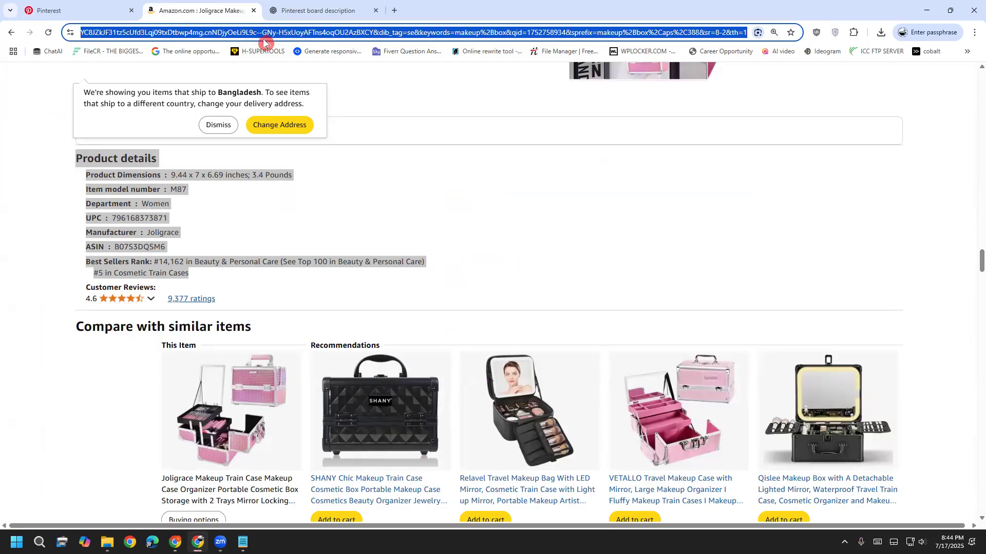
pyautogui.rightClick(261, 39)
pyautogui.click(315, 137)
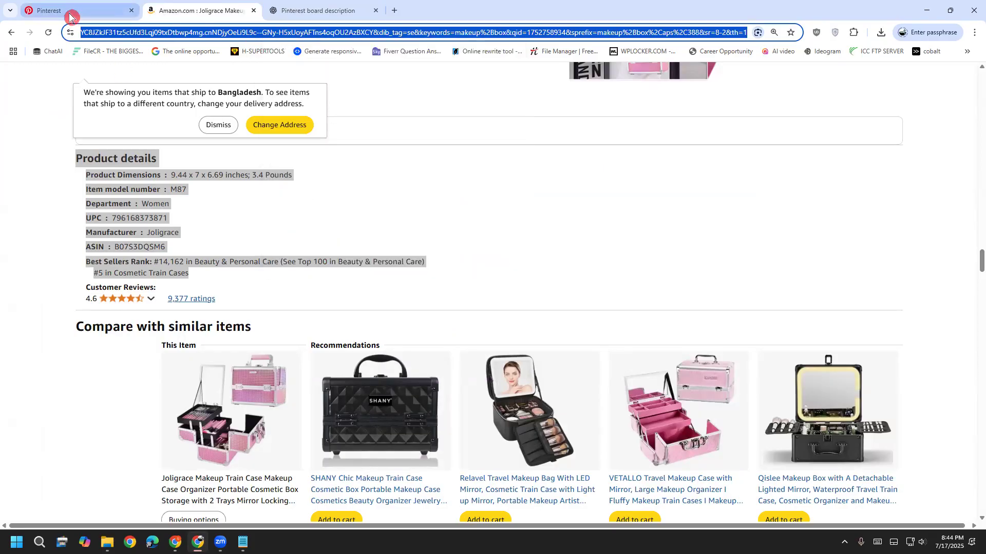
# Return to Pinterest and paste the copied Amazon address as the pin's link.
pyautogui.click(44, 11)
pyautogui.click(510, 323)
pyautogui.rightClick(511, 328)
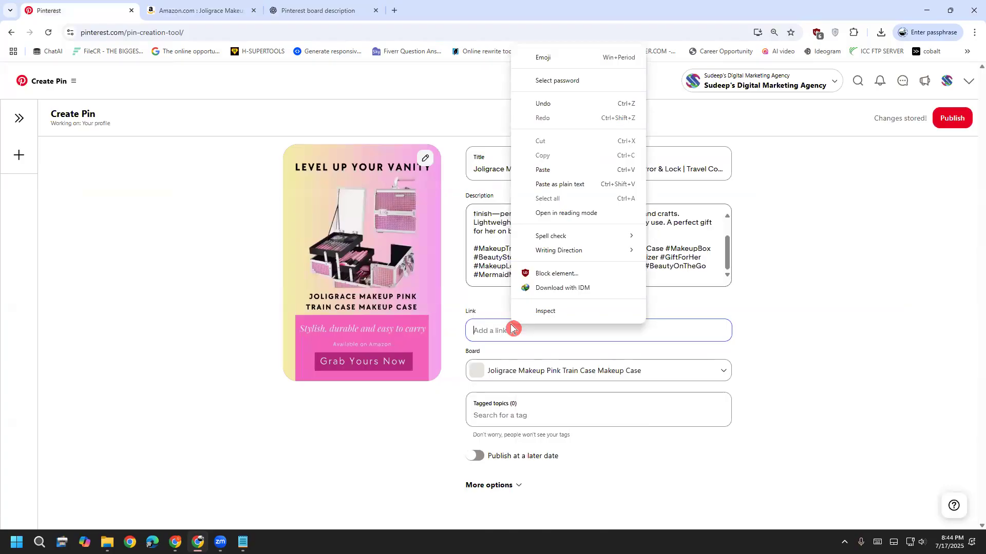
pyautogui.click(543, 170)
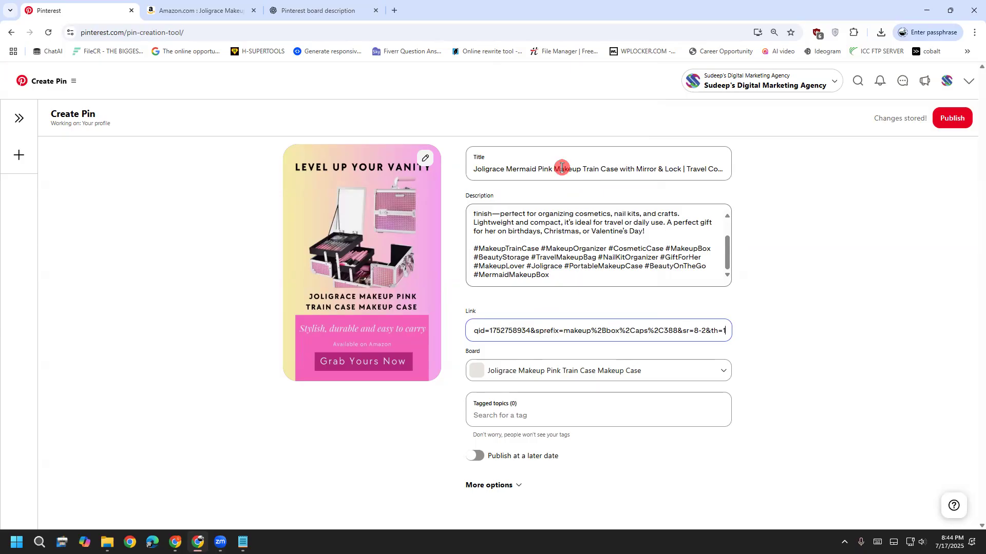
pyautogui.click(777, 338)
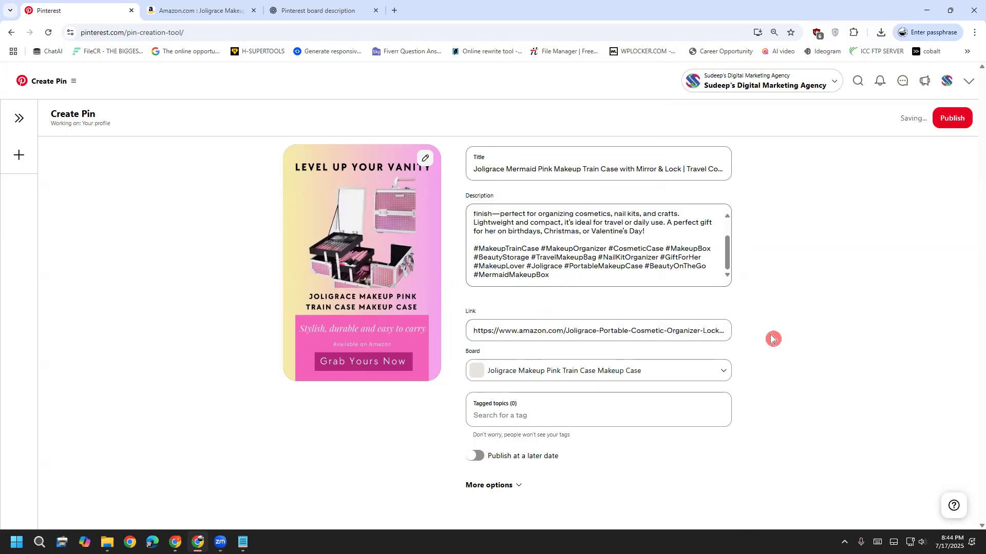
pyautogui.click(523, 424)
pyautogui.click(400, 440)
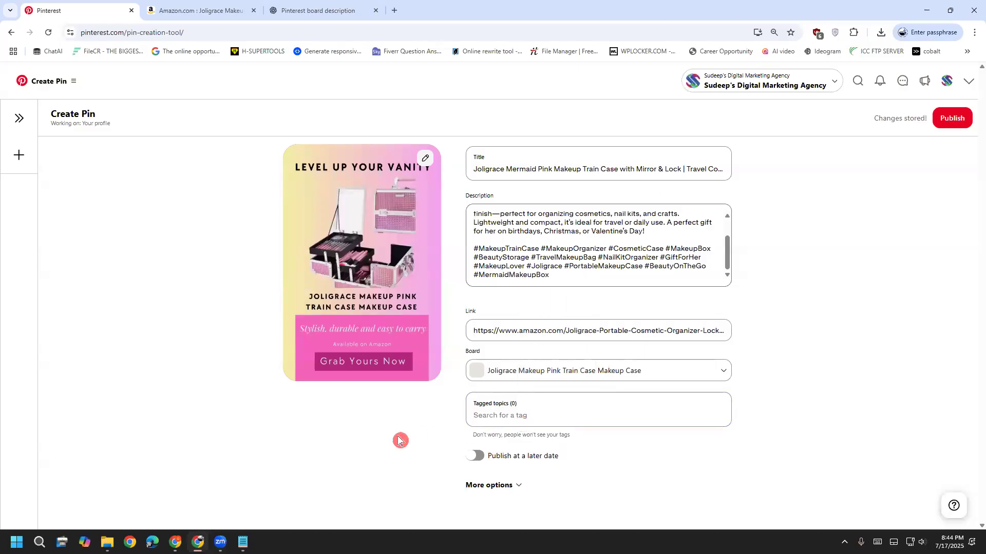
pyautogui.click(592, 277)
pyautogui.scroll(3, 723, 250)
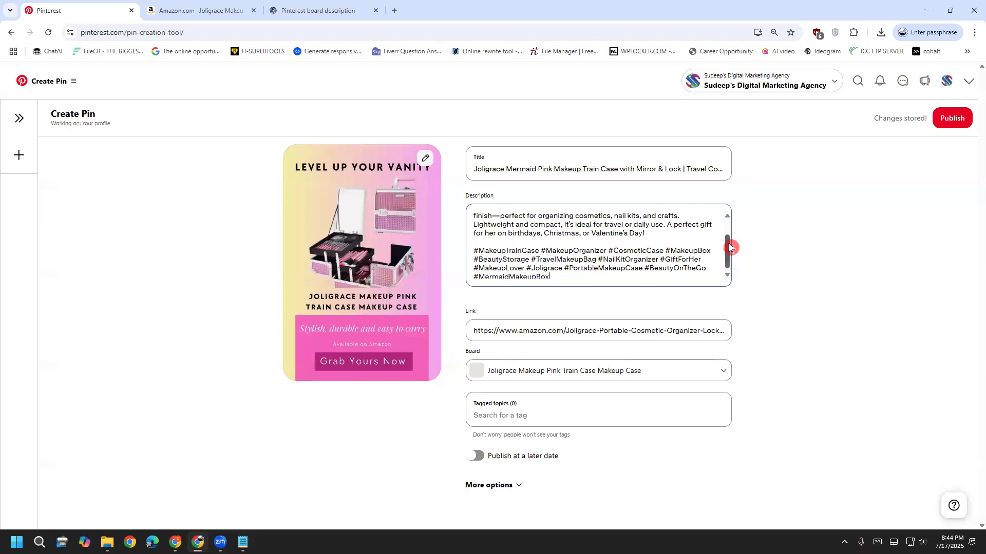
pyautogui.scroll(-3, 729, 251)
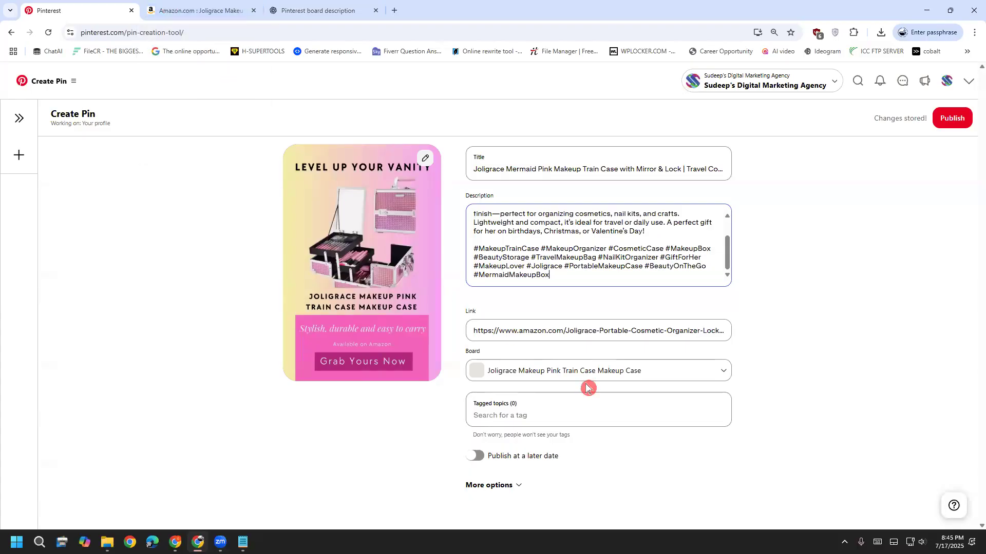
# Search the pin's tagged topics for "make" and add the tag "makeup tutorial".
pyautogui.click(569, 410)
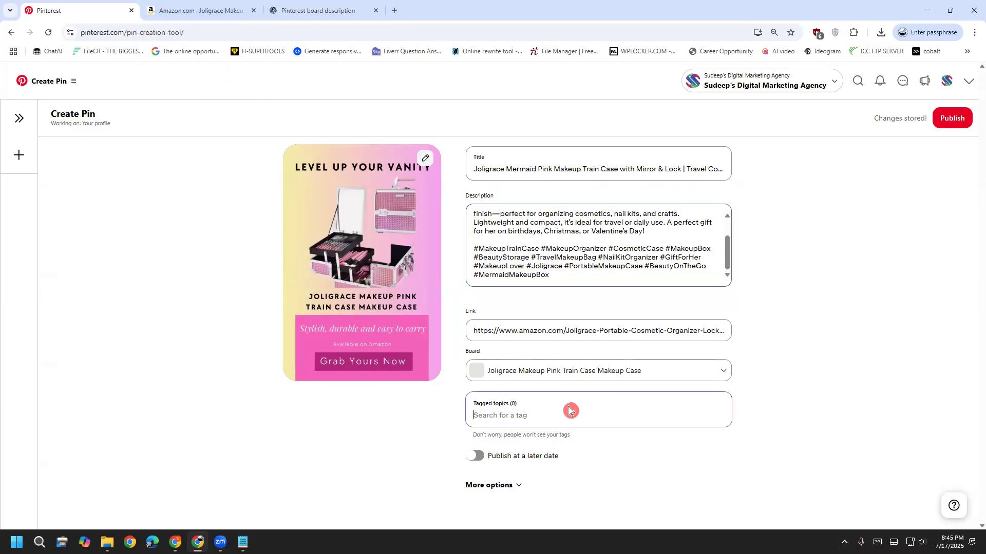
pyautogui.write('make')
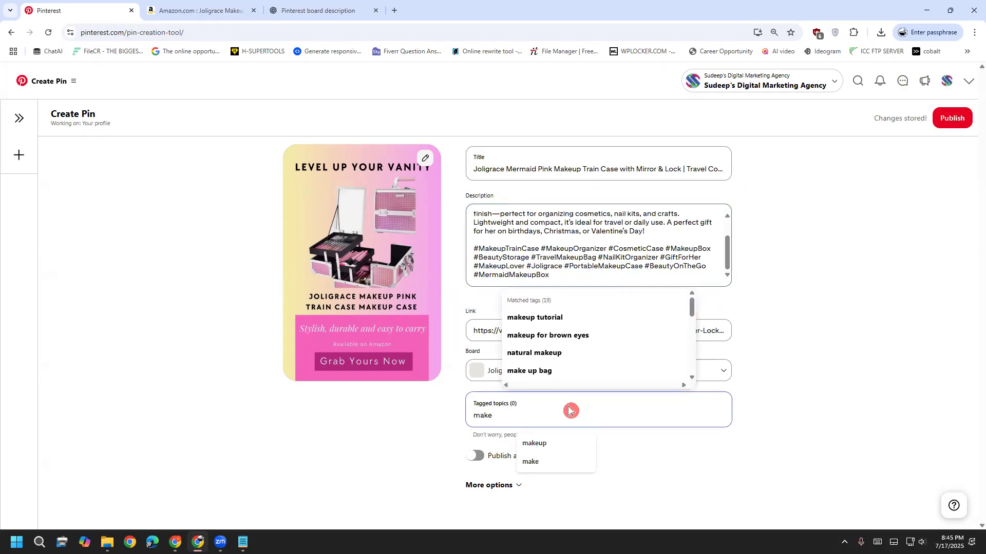
pyautogui.click(604, 325)
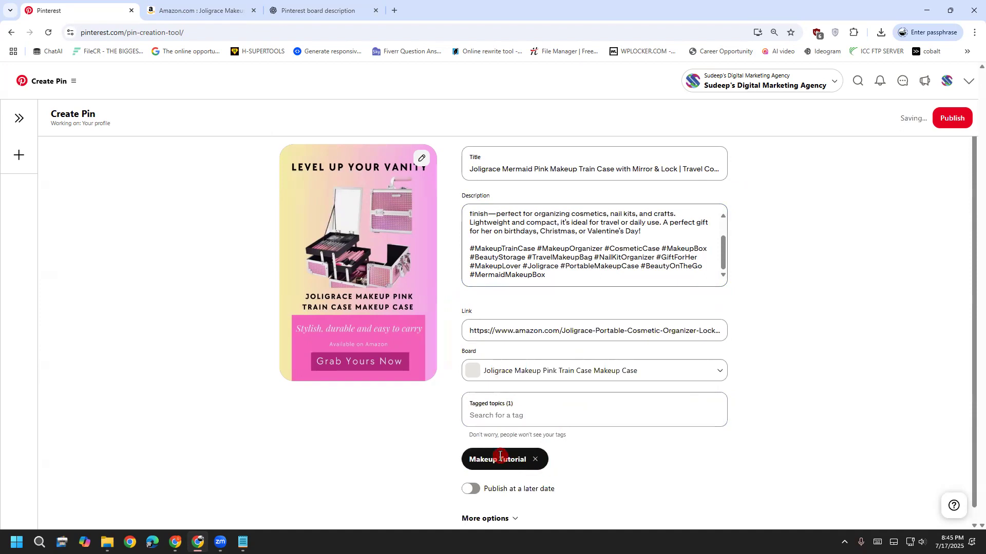
# Publish the pin and dismiss the offer to install the Pinterest browser extension.
pyautogui.scroll(-2, 393, 425)
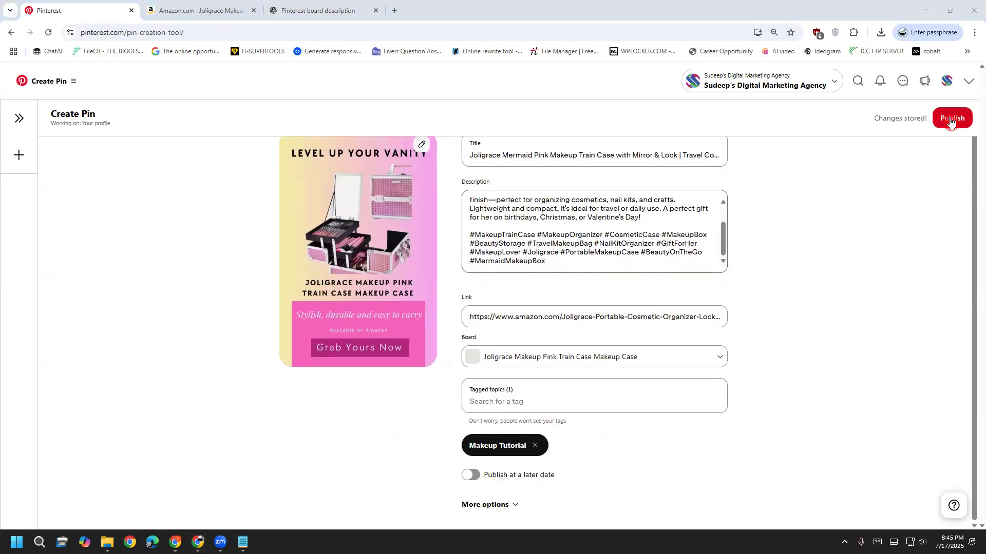
pyautogui.click(950, 120)
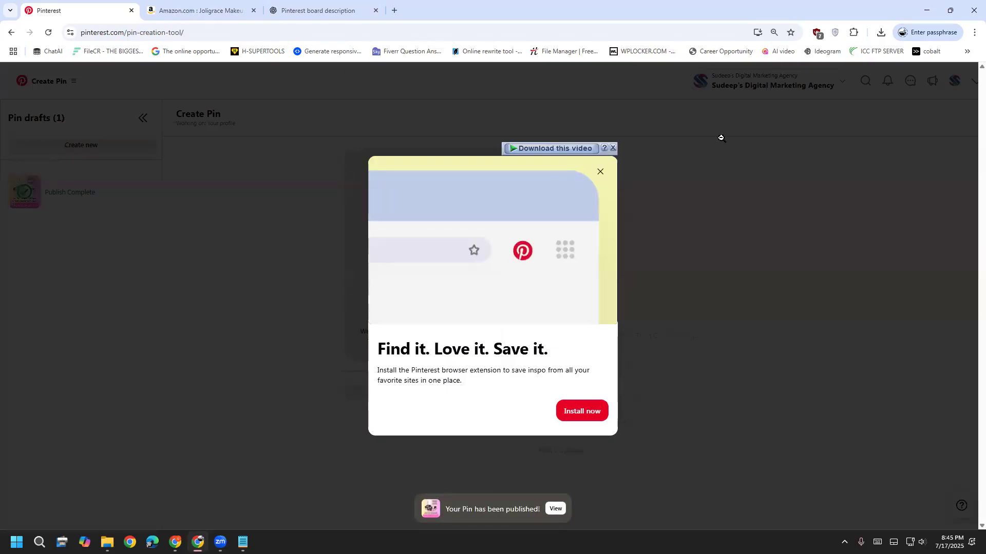
pyautogui.click(606, 174)
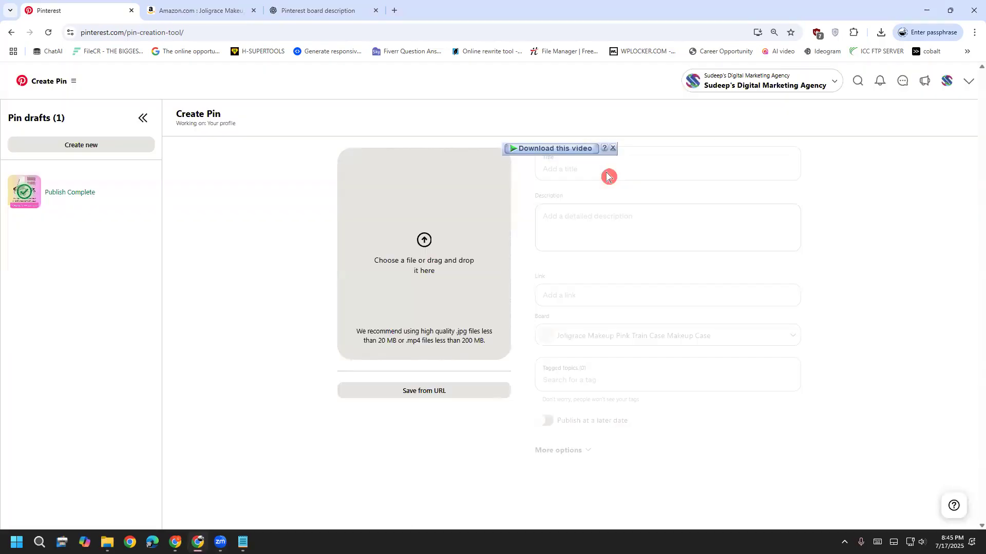
# Start another pin by uploading the image "Level up Your Vanity (1).jpg" from Downloads.
pyautogui.click(373, 278)
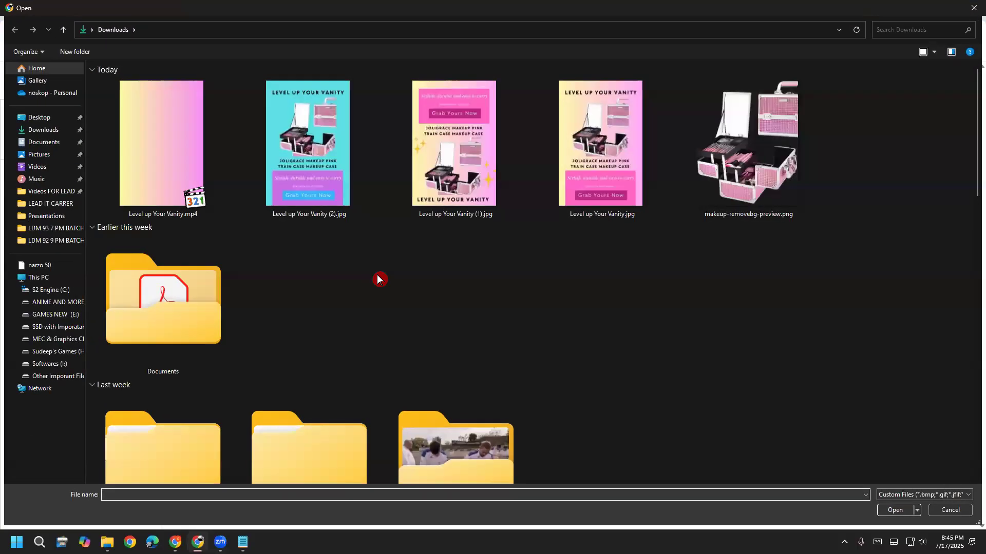
pyautogui.click(587, 192)
pyautogui.doubleClick(446, 190)
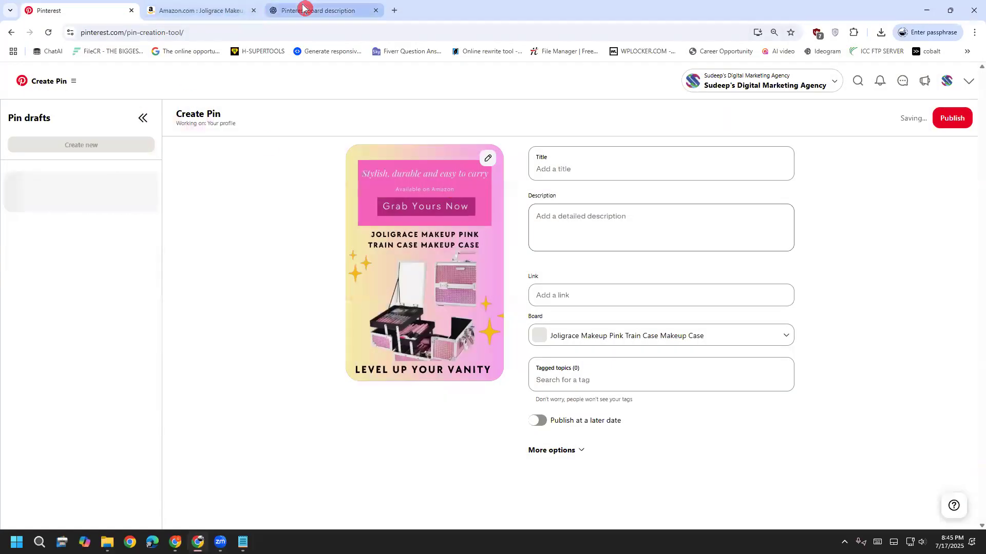
# Switch to ChatGPT and copy the pin title "Joligrace Mermaid Pink Makeup Train Case with Mirror & Lock | Travel Cosmetic Organizer Box".
pyautogui.click(304, 8)
pyautogui.scroll(4, 431, 276)
pyautogui.click(739, 339)
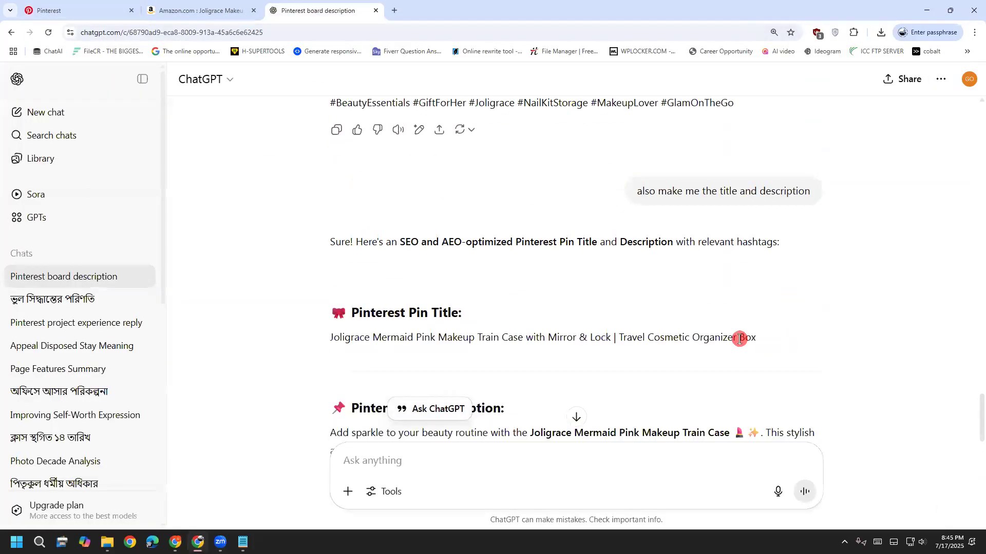
pyautogui.moveTo(739, 339); pyautogui.dragTo(312, 338)
pyautogui.rightClick(364, 337)
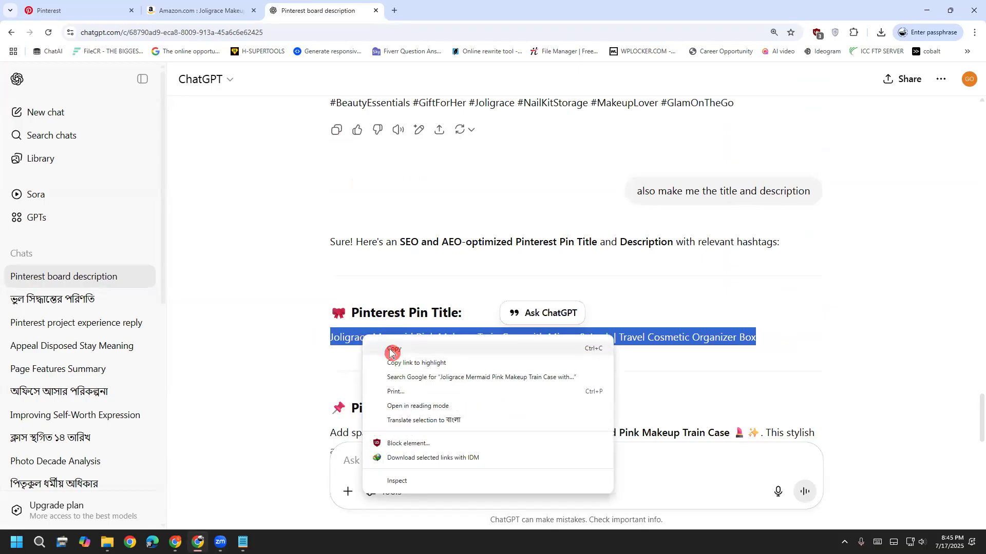
pyautogui.click(394, 349)
# Return to Pinterest and paste the copied text as the second pin's title.
pyautogui.click(77, 10)
pyautogui.click(594, 167)
pyautogui.hotkey('ctrl', 'v')
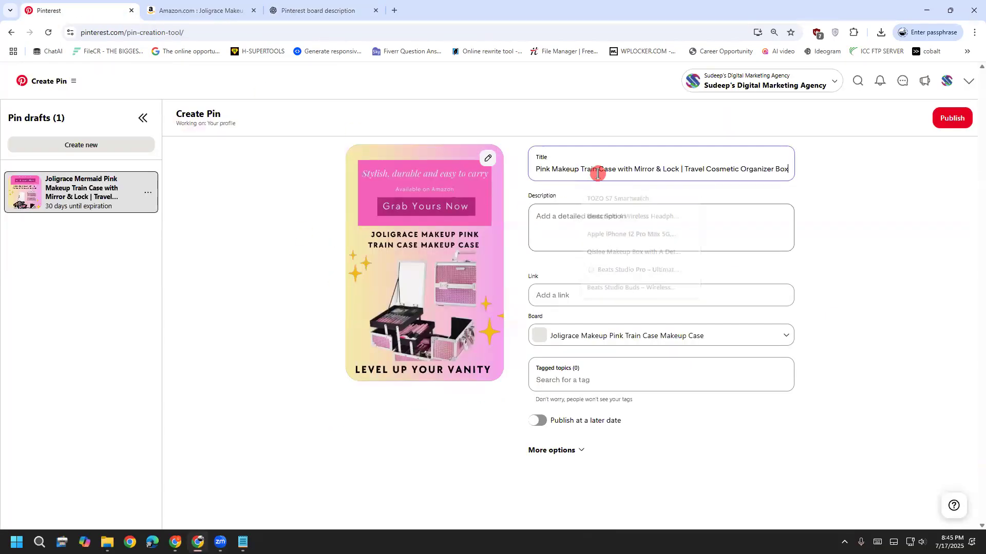
# Copy the pin description with its hashtags from ChatGPT and paste it as the second pin's description on Pinterest.
pyautogui.click(304, 10)
pyautogui.scroll(-3, 391, 311)
pyautogui.moveTo(326, 277); pyautogui.dragTo(452, 399)
pyautogui.hotkey('ctrl', 'c')
pyautogui.click(105, 13)
pyautogui.click(564, 213)
pyautogui.hotkey('ctrl', 'v')
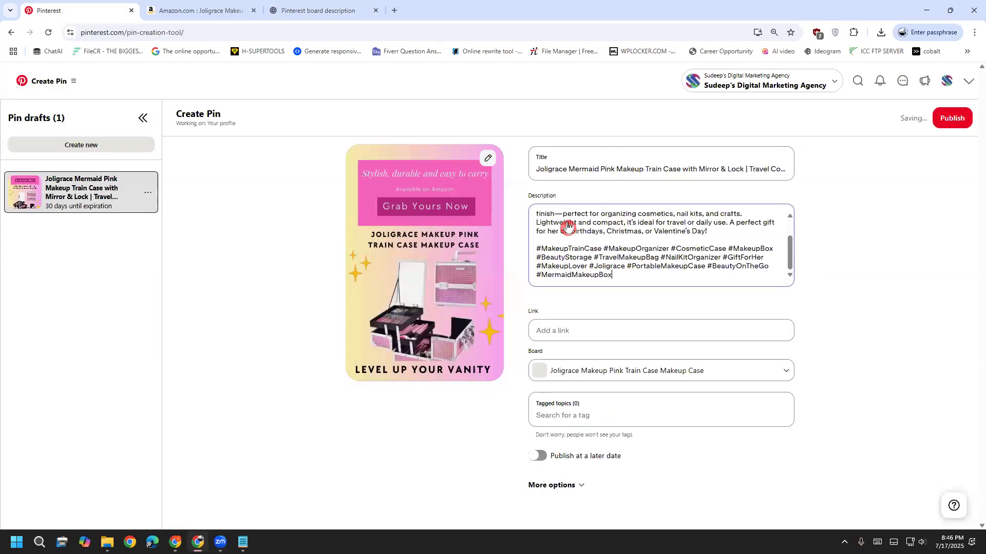
# Copy the Amazon product page's web address and paste it as the second pin's link on Pinterest.
pyautogui.click(182, 12)
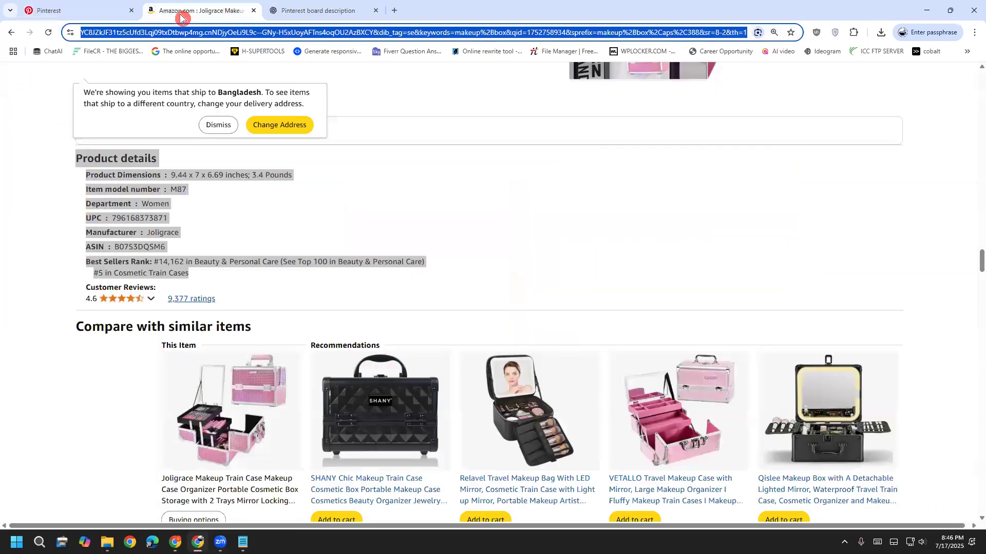
pyautogui.rightClick(228, 39)
pyautogui.click(282, 135)
pyautogui.hotkey('ctrl', 'shift', 'Tab')
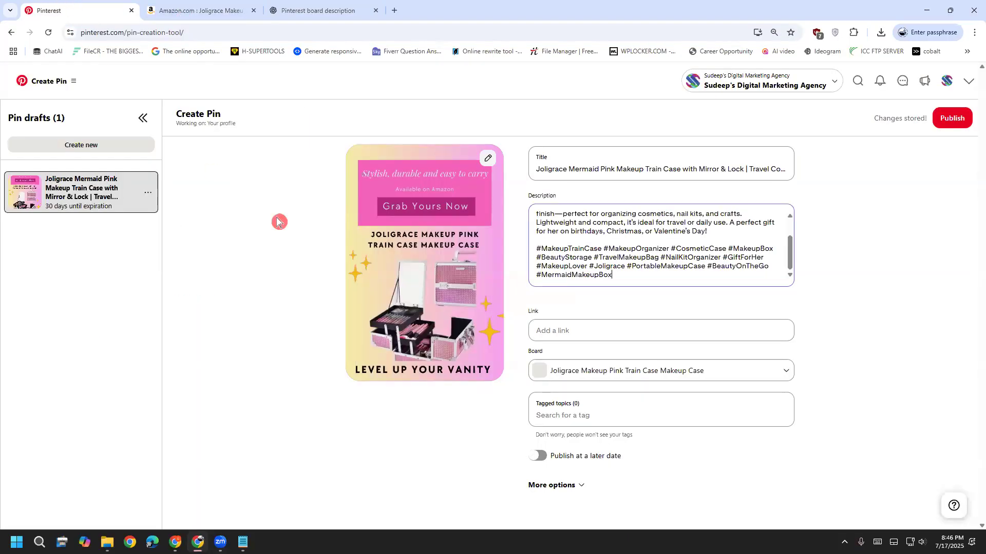
pyautogui.click(568, 331)
pyautogui.hotkey('ctrl', 'v')
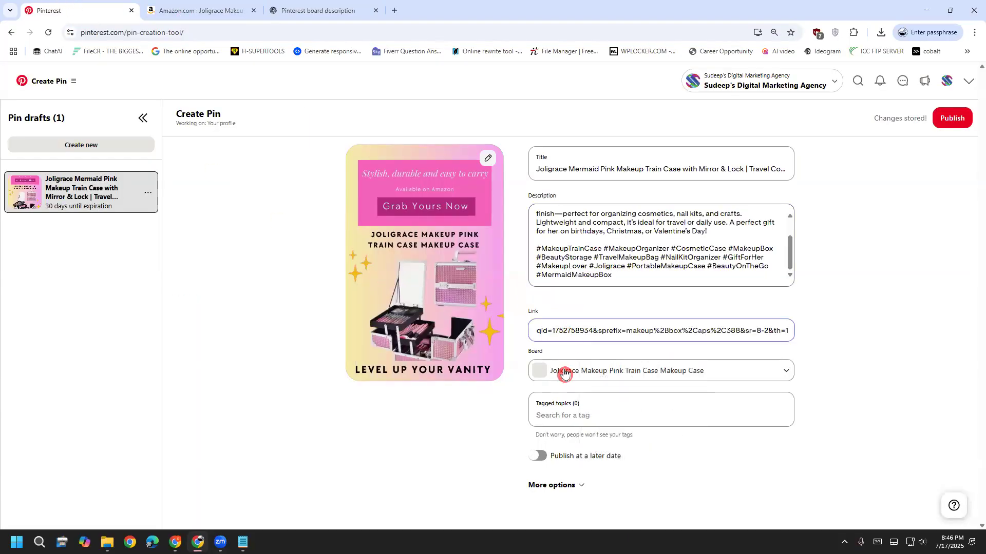
# Search the second pin's tagged topics for "ma" and add the tag "makeup tutorial".
pyautogui.click(575, 411)
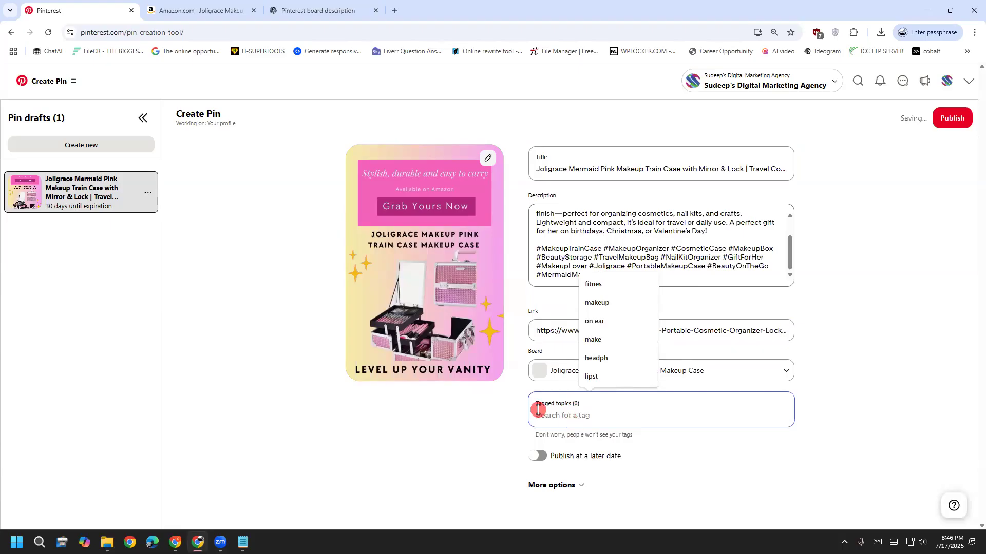
pyautogui.write('ma')
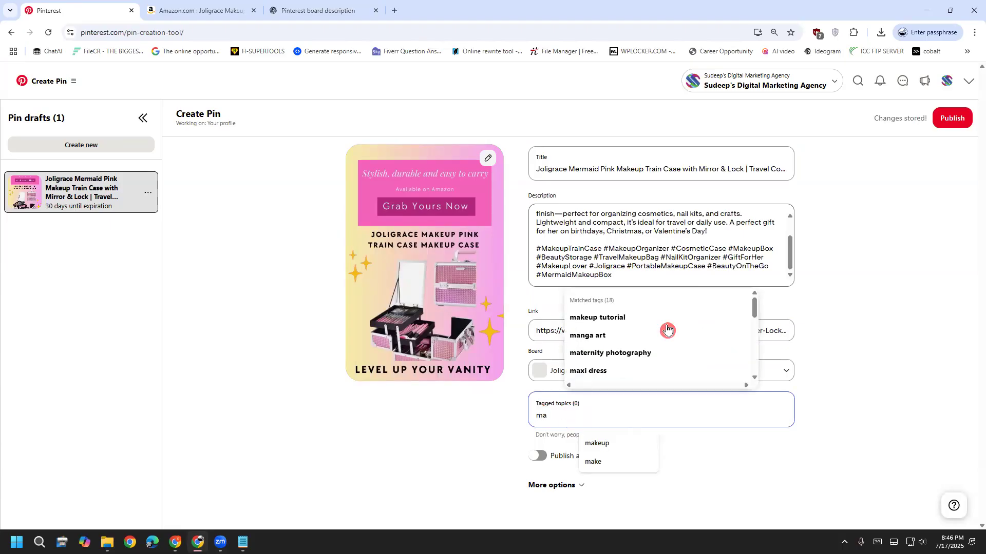
pyautogui.click(625, 317)
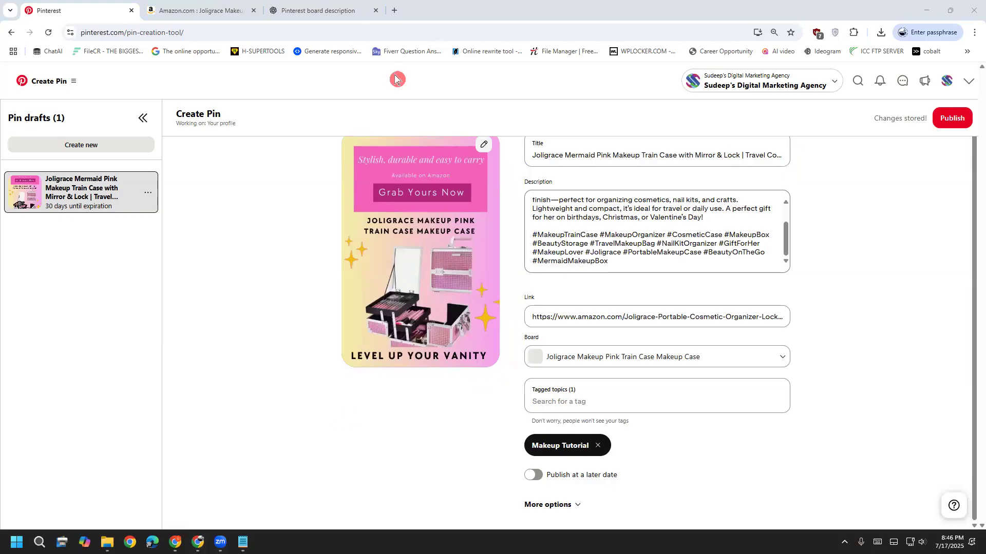
pyautogui.moveTo(513, 500)
pyautogui.mouseDown()
pyautogui.moveTo(548, 459)
pyautogui.moveTo(607, 454)
pyautogui.moveTo(614, 476)
pyautogui.moveTo(537, 490)
pyautogui.moveTo(496, 480)
pyautogui.moveTo(581, 464)
pyautogui.moveTo(617, 477)
pyautogui.moveTo(507, 485)
pyautogui.moveTo(545, 447)
pyautogui.moveTo(598, 470)
pyautogui.moveTo(505, 484)
pyautogui.moveTo(609, 460)
pyautogui.moveTo(499, 488)
pyautogui.moveTo(518, 462)
pyautogui.moveTo(554, 506)
pyautogui.mouseUp()
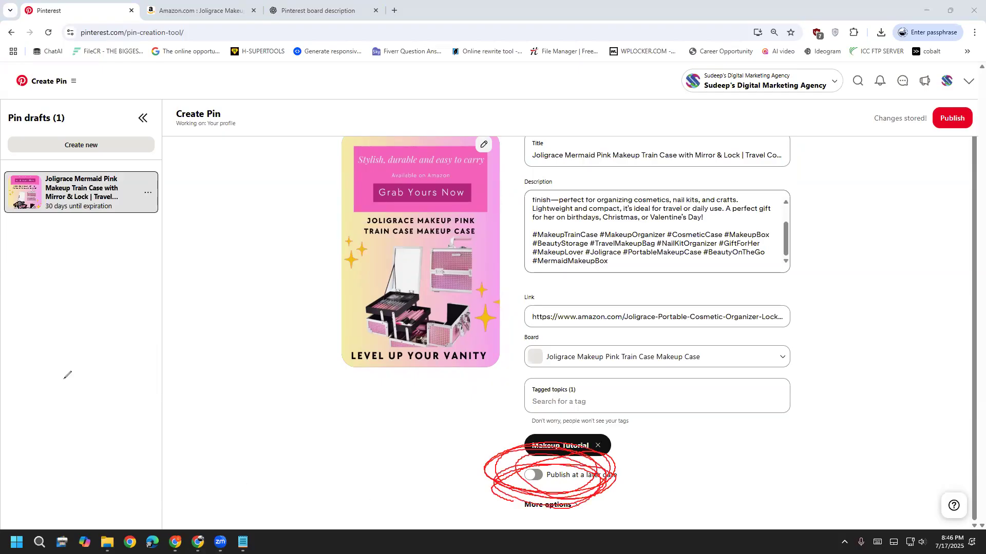
pyautogui.click(127, 384)
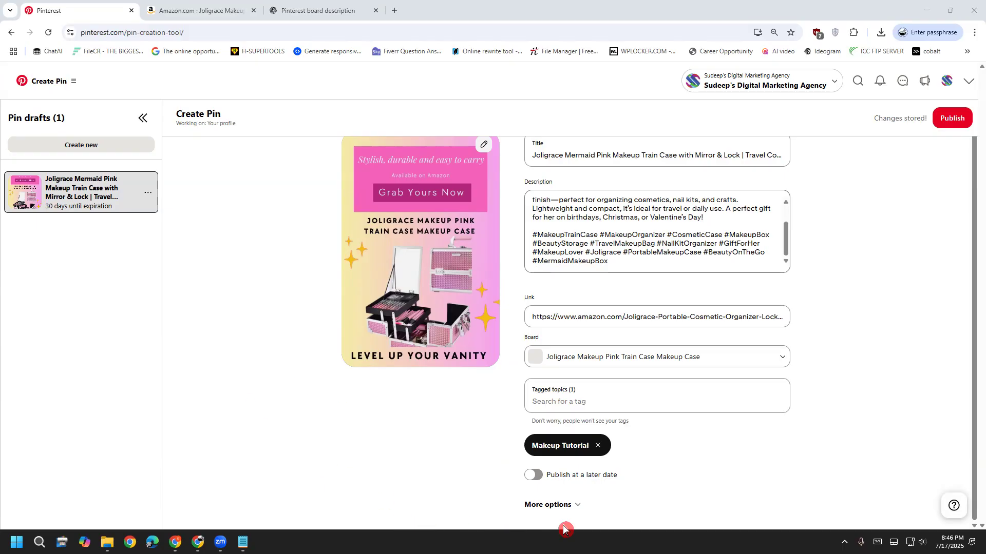
pyautogui.moveTo(632, 316); pyautogui.dragTo(475, 316)
pyautogui.click(460, 426)
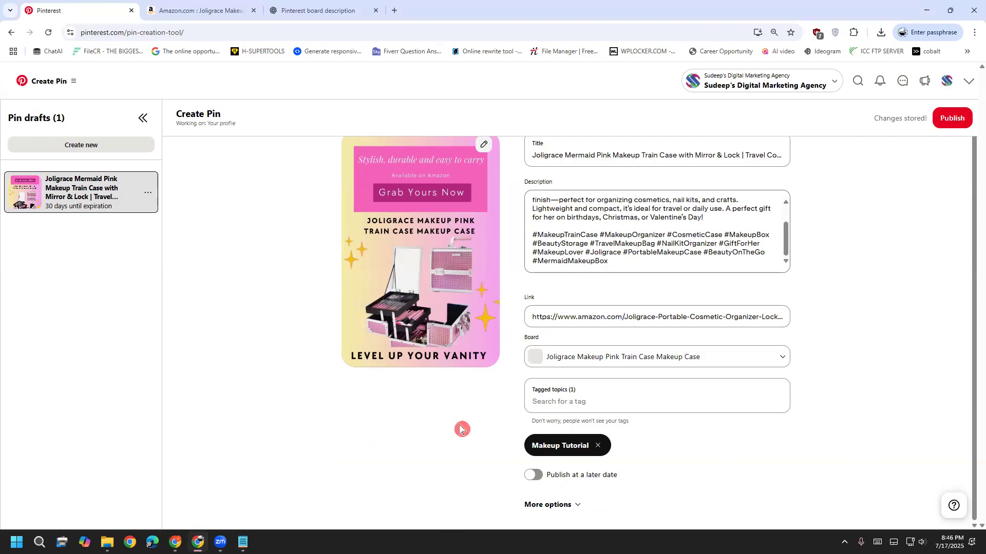
# Set the second pin to publish at a later date, on 07/17/2025 at 09:00 PM.
pyautogui.click(534, 474)
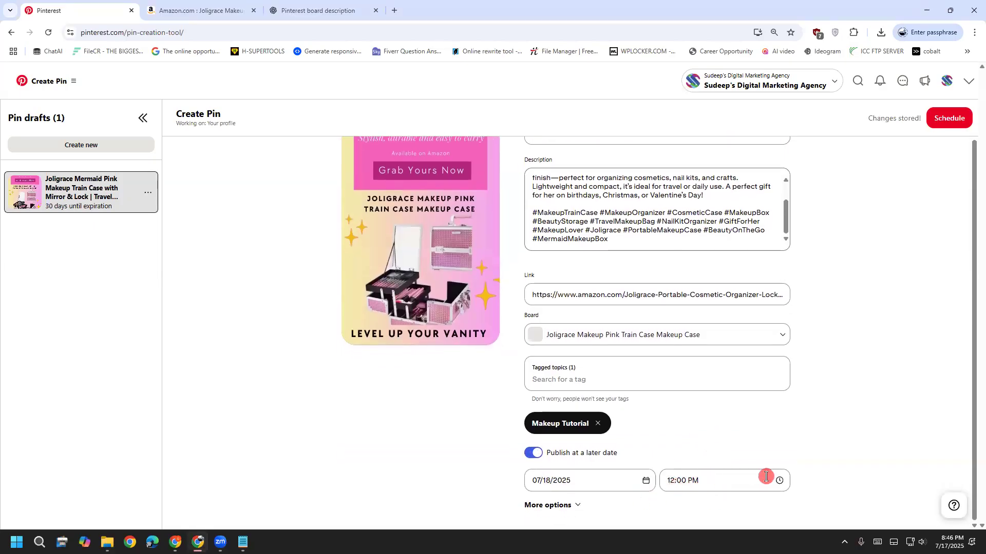
pyautogui.click(688, 480)
pyautogui.scroll(-2, 719, 388)
pyautogui.scroll(-9, 724, 391)
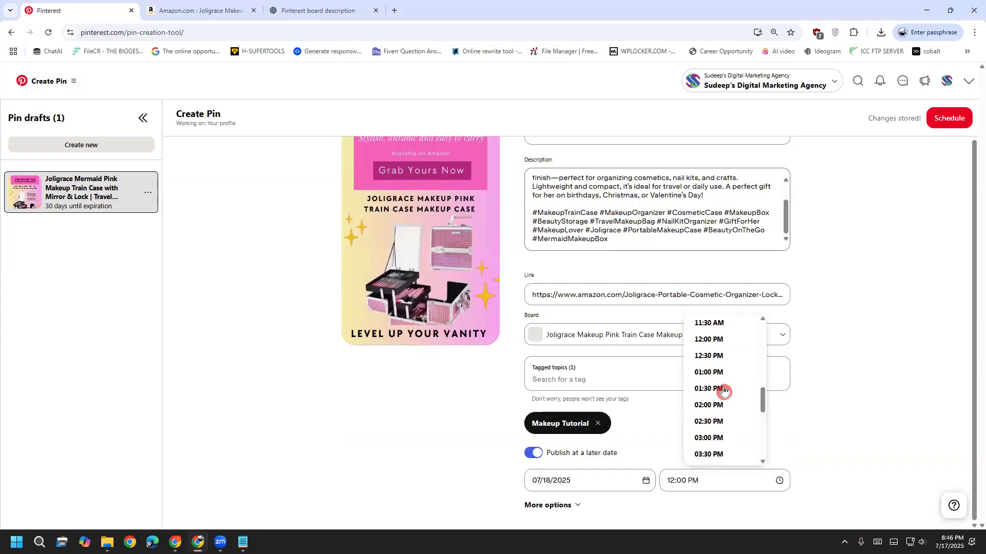
pyautogui.scroll(-2, 724, 391)
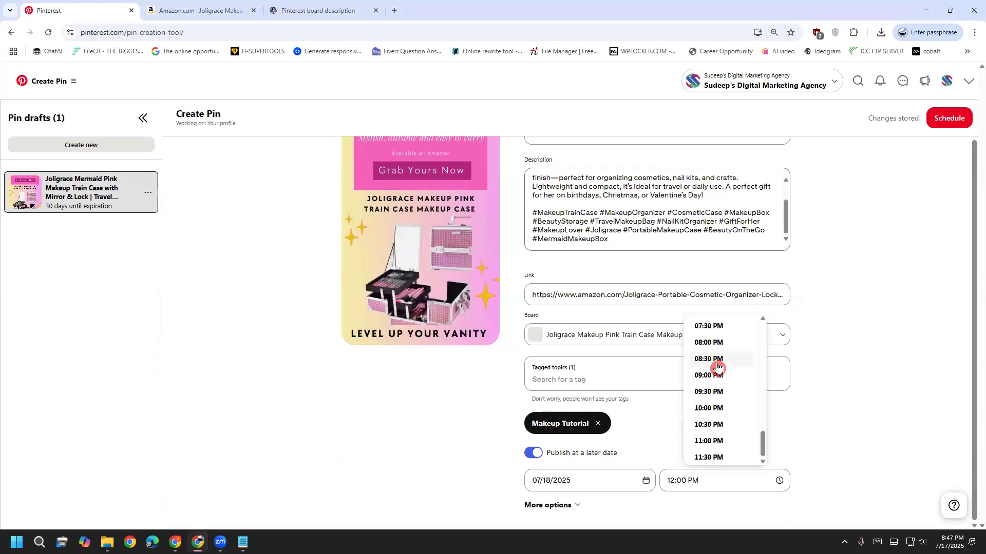
pyautogui.click(721, 378)
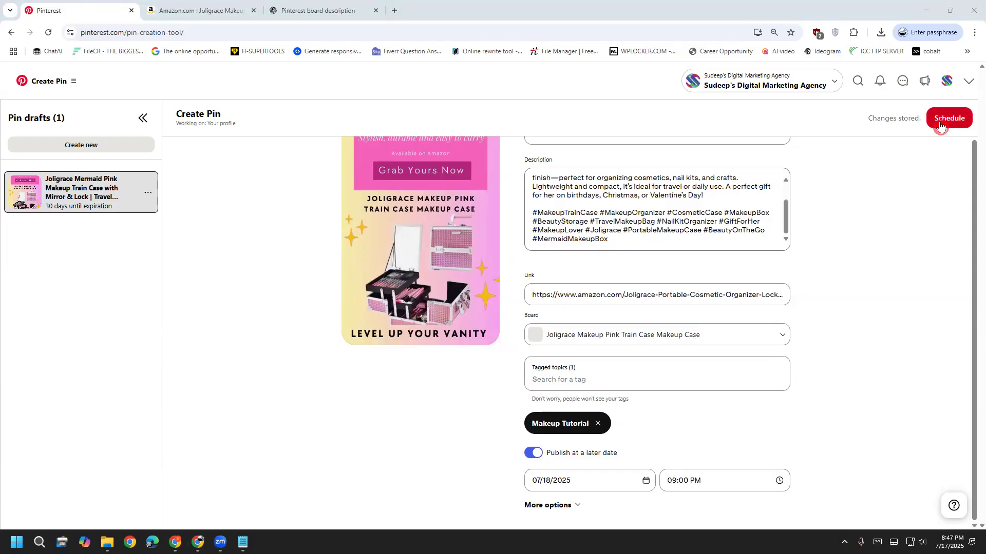
pyautogui.click(632, 481)
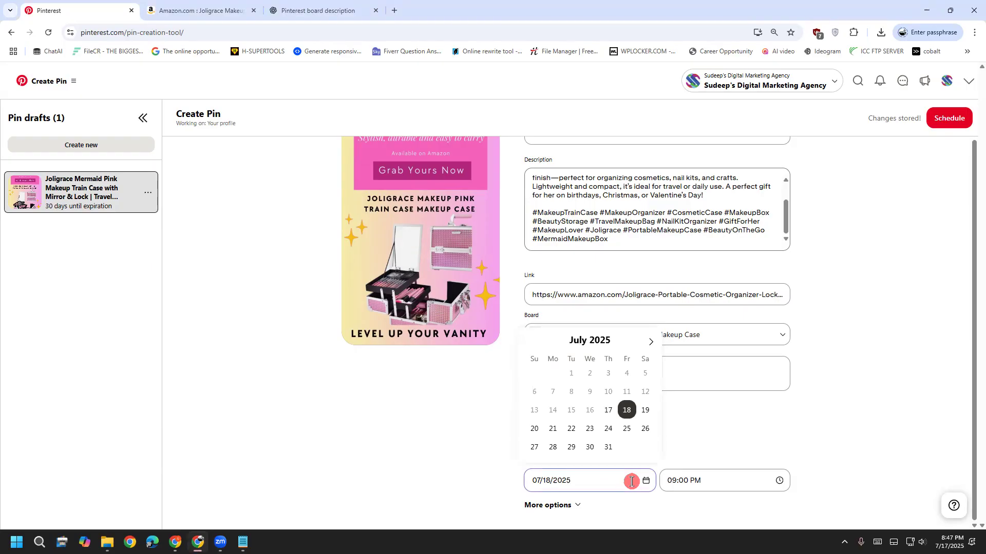
pyautogui.click(609, 415)
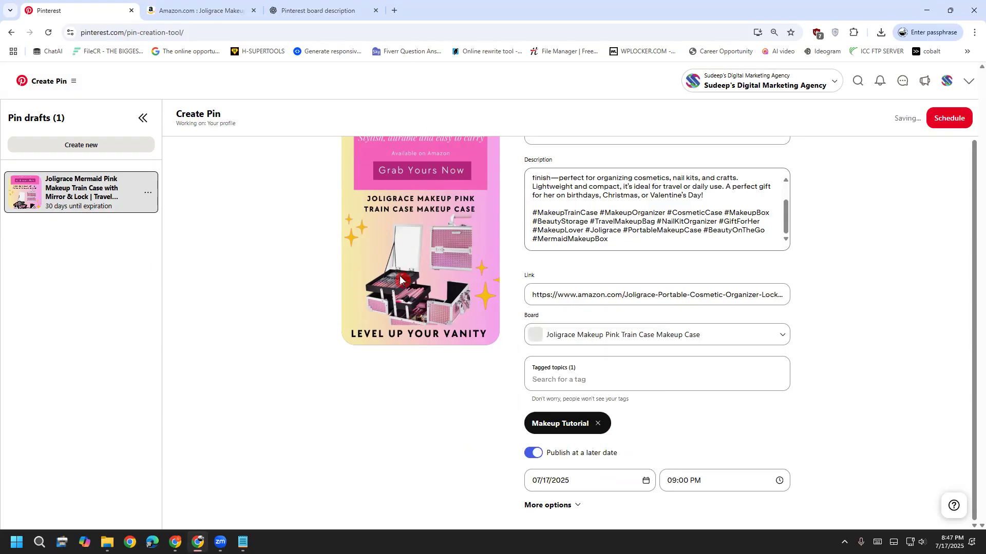
pyautogui.scroll(1, 396, 247)
pyautogui.moveTo(302, 199)
pyautogui.mouseDown()
pyautogui.moveTo(516, 178)
pyautogui.moveTo(373, 379)
pyautogui.moveTo(303, 191)
pyautogui.mouseUp()
pyautogui.moveTo(523, 226)
pyautogui.mouseDown()
pyautogui.moveTo(667, 278)
pyautogui.moveTo(546, 272)
pyautogui.moveTo(524, 229)
pyautogui.mouseUp()
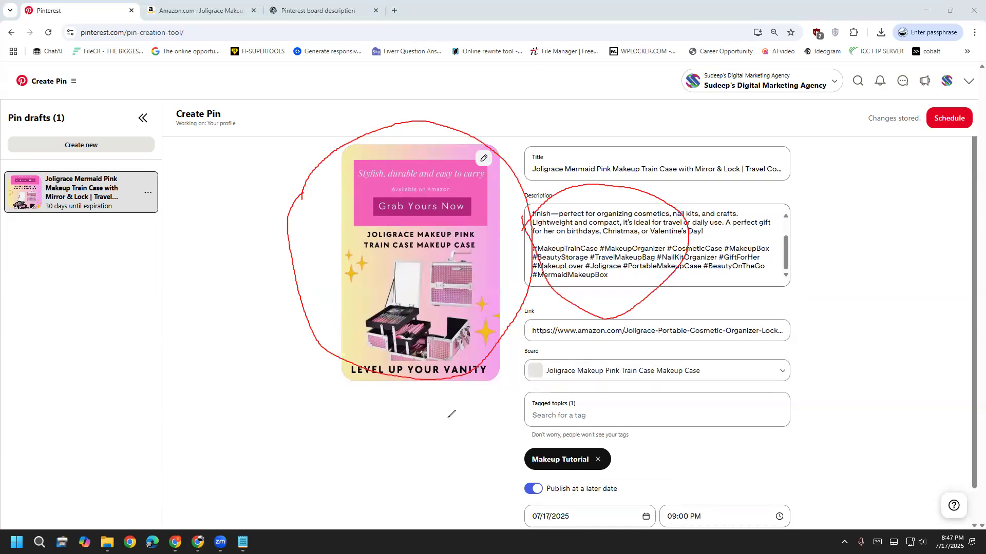
pyautogui.click(128, 382)
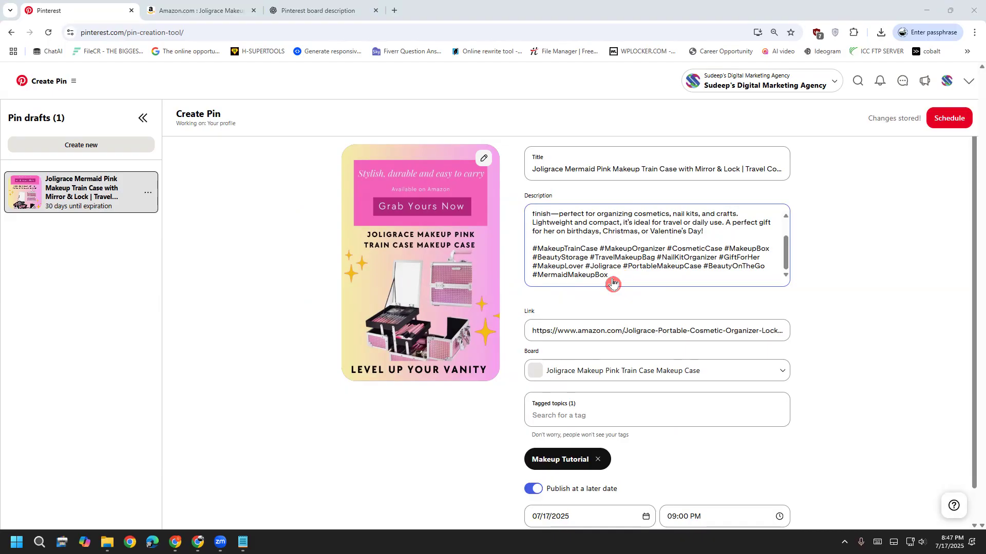
# Schedule the second pin with its chosen publishing date and time.
pyautogui.click(952, 115)
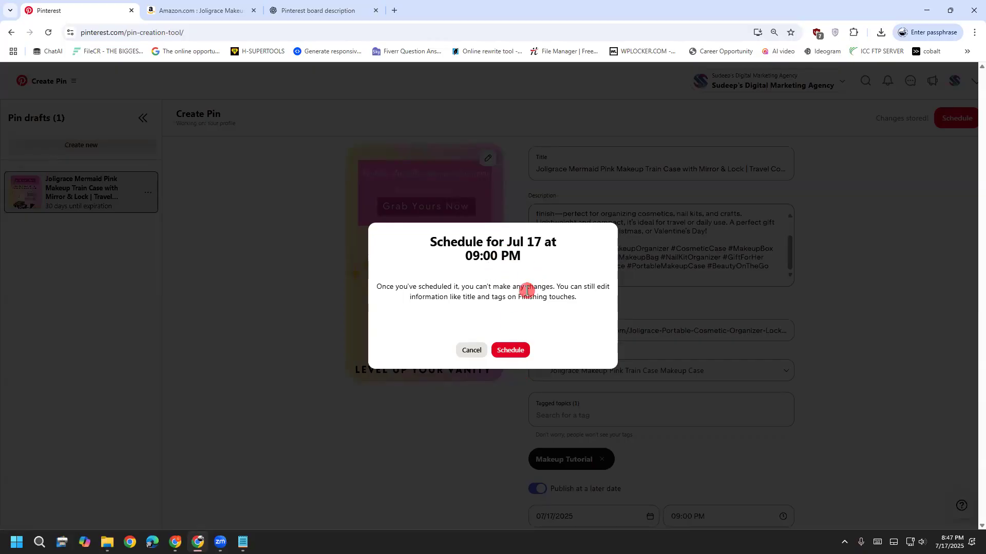
pyautogui.click(509, 351)
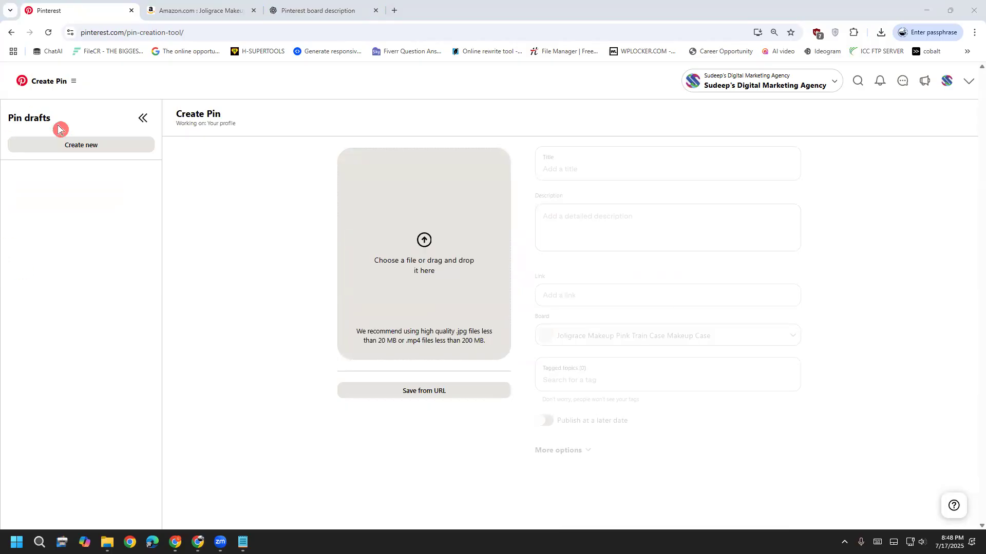
# Upload "Level up Your Vanity (2).jpg" from Downloads as the third pin's image.
pyautogui.click(431, 295)
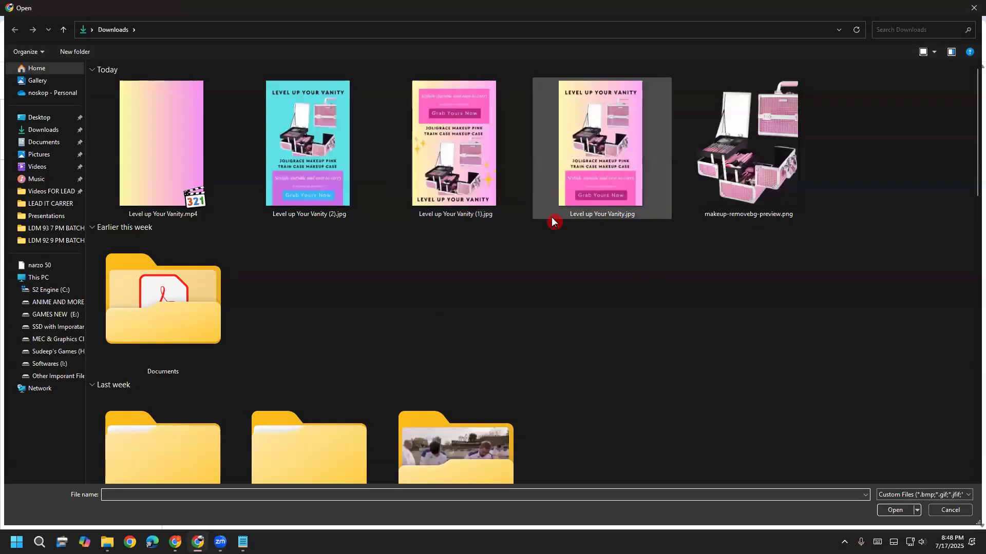
pyautogui.click(335, 194)
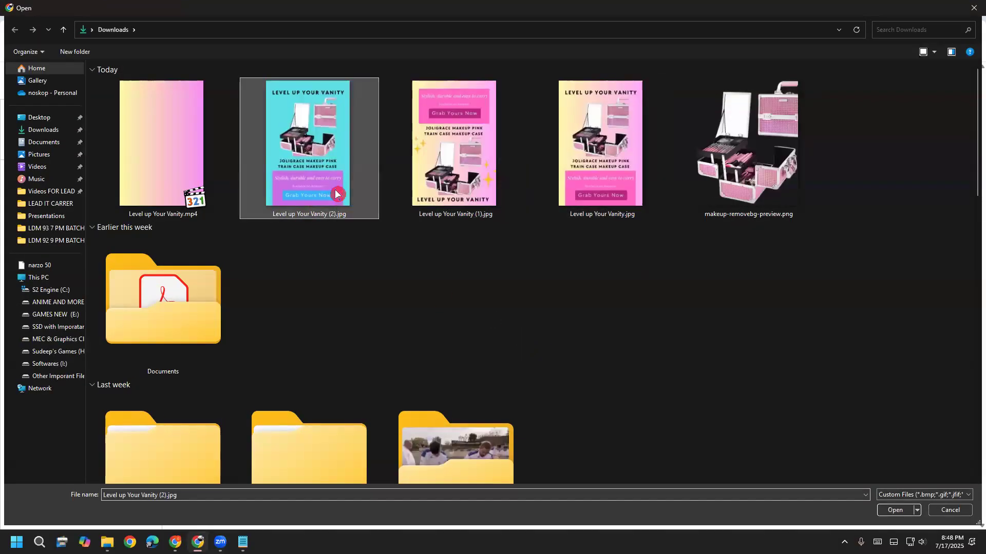
pyautogui.doubleClick(336, 194)
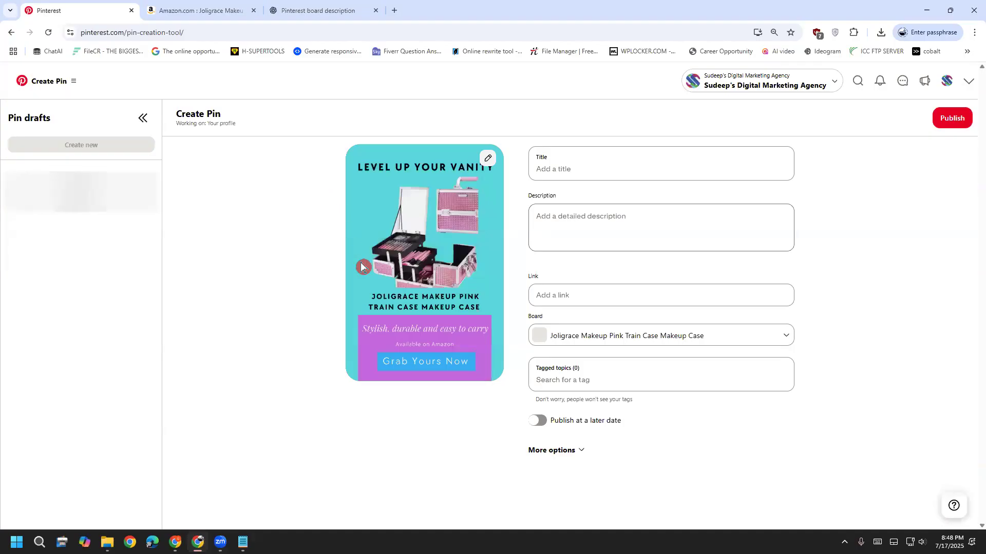
# Copy the pin title from ChatGPT and paste it as the third pin's title on Pinterest.
pyautogui.hotkey('ctrl', '3')
pyautogui.moveTo(329, 183); pyautogui.dragTo(743, 185)
pyautogui.rightClick(744, 184)
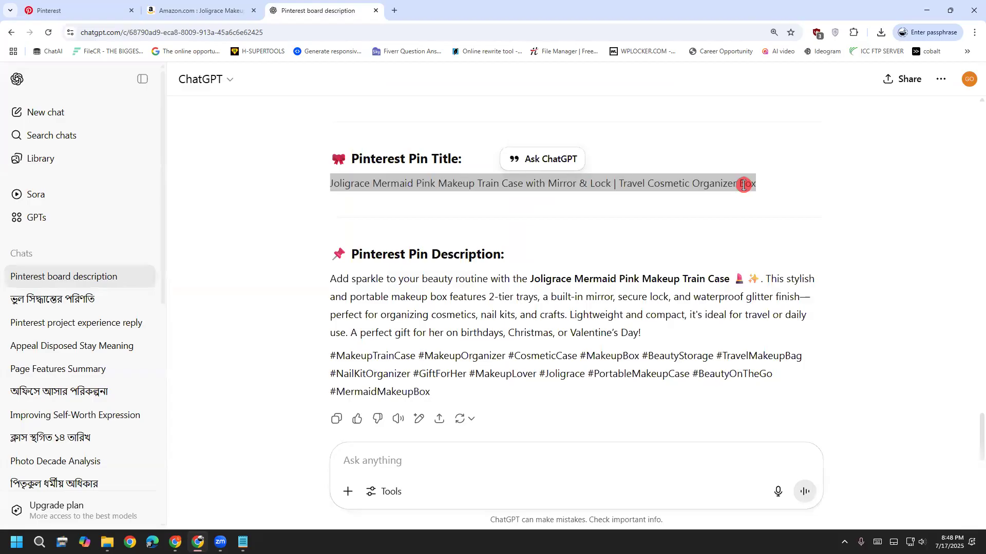
pyautogui.rightClick(637, 186)
pyautogui.click(668, 198)
pyautogui.click(87, 7)
pyautogui.click(567, 170)
pyautogui.hotkey('ctrl', 'v')
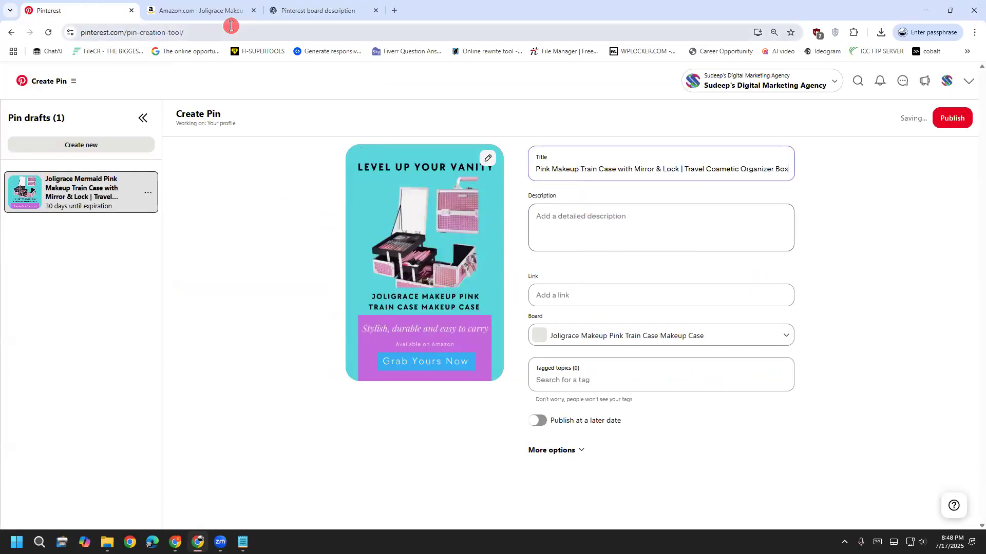
# Copy the pin description with its hashtags from ChatGPT and paste it as the third pin's description on Pinterest.
pyautogui.click(306, 9)
pyautogui.moveTo(321, 279); pyautogui.dragTo(451, 408)
pyautogui.rightClick(454, 364)
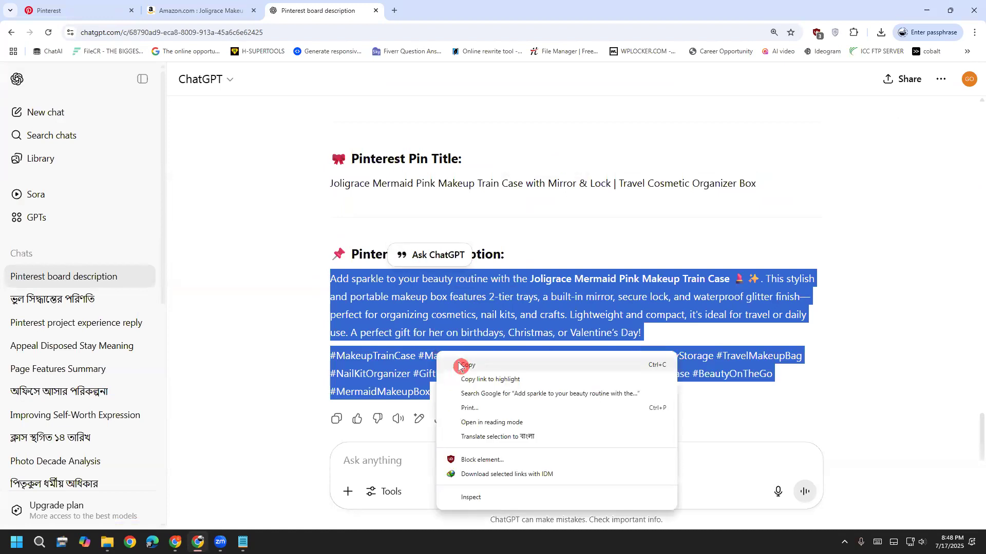
pyautogui.click(454, 364)
pyautogui.click(77, 10)
pyautogui.click(560, 216)
pyautogui.hotkey('ctrl', 'v')
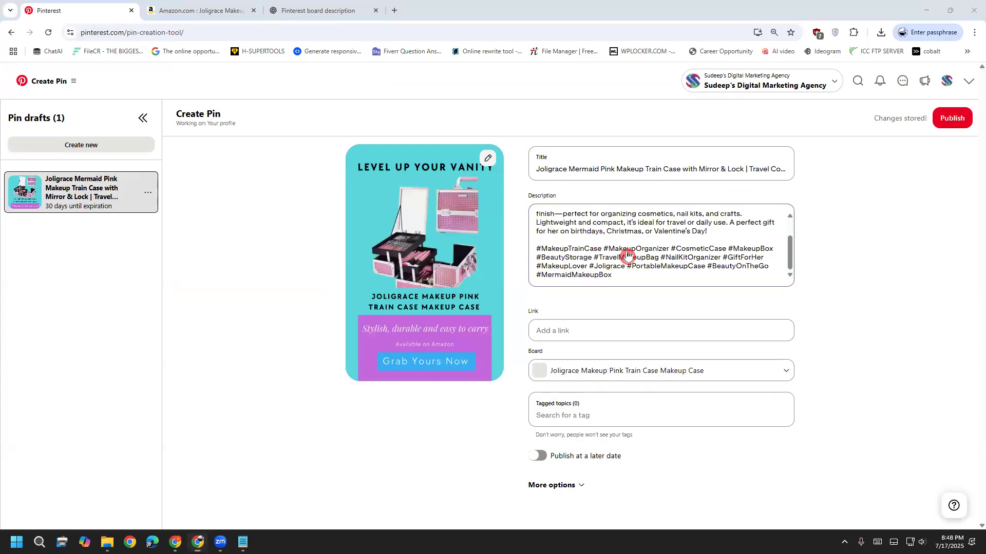
# Copy the Amazon product page's web address and paste it as the third pin's link on Pinterest.
pyautogui.click(200, 10)
pyautogui.click(198, 33)
pyautogui.rightClick(201, 32)
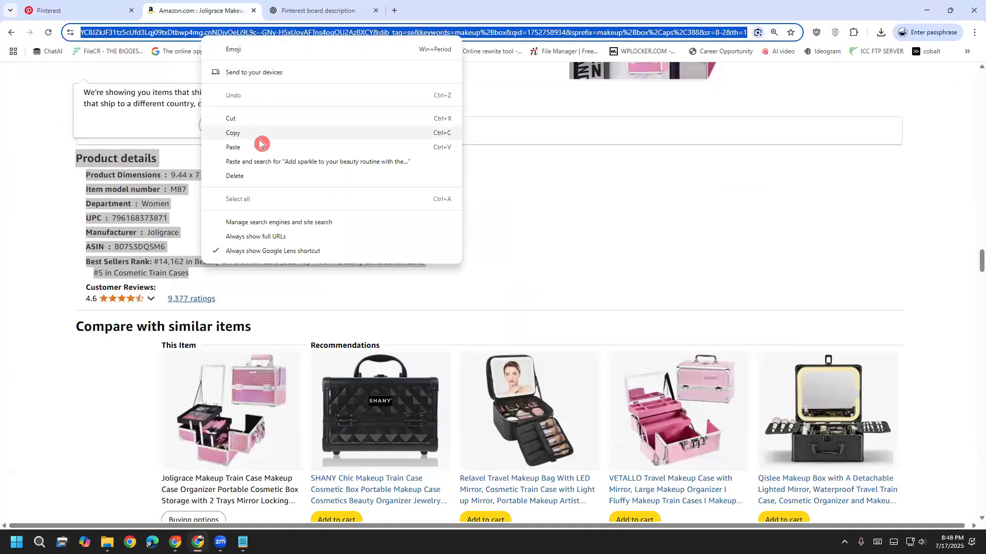
pyautogui.click(233, 133)
pyautogui.click(56, 11)
pyautogui.click(563, 326)
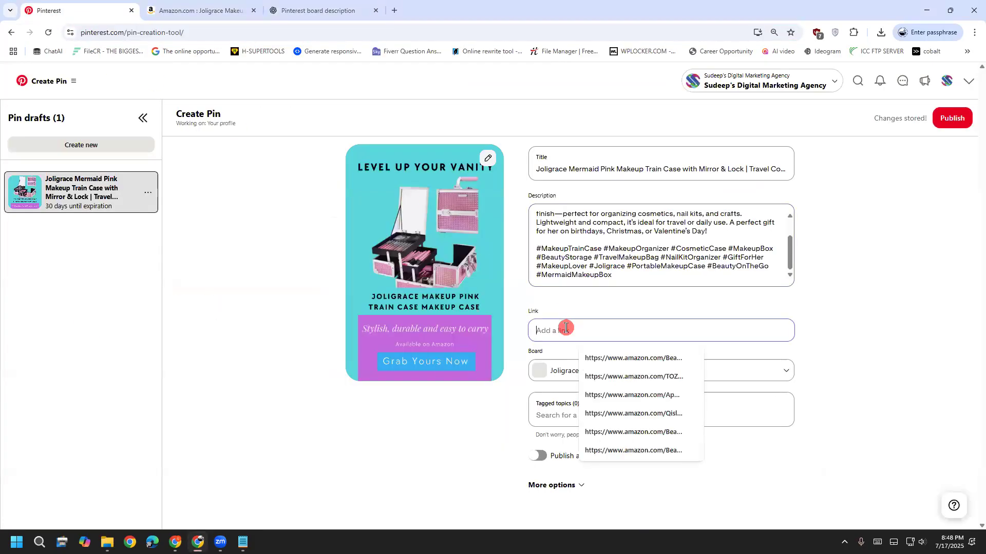
pyautogui.hotkey('ctrl', 'v')
# Search the third pin's tagged topics for "make", add the tag "makeup tutorial" and publish the pin, dismissing the browser extension offer.
pyautogui.click(584, 412)
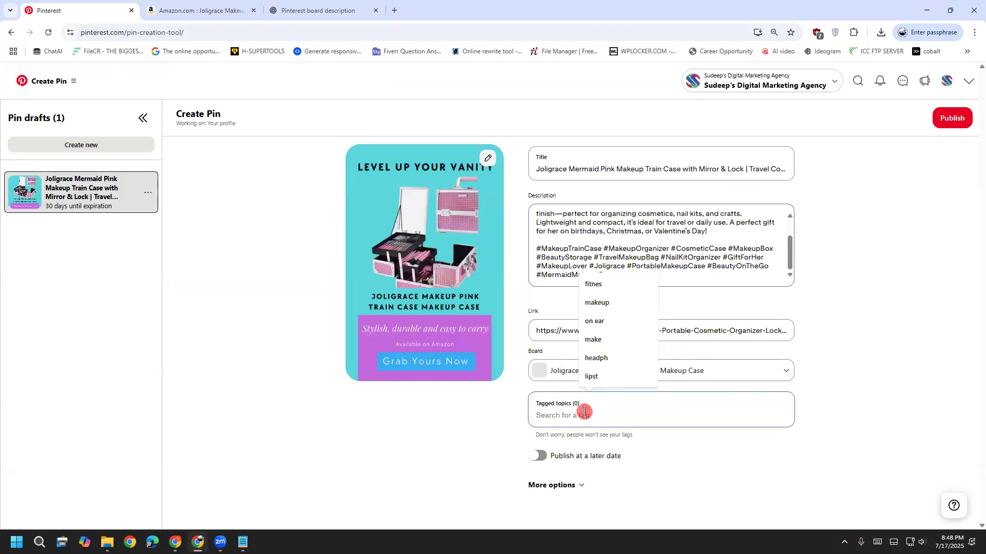
pyautogui.write('make')
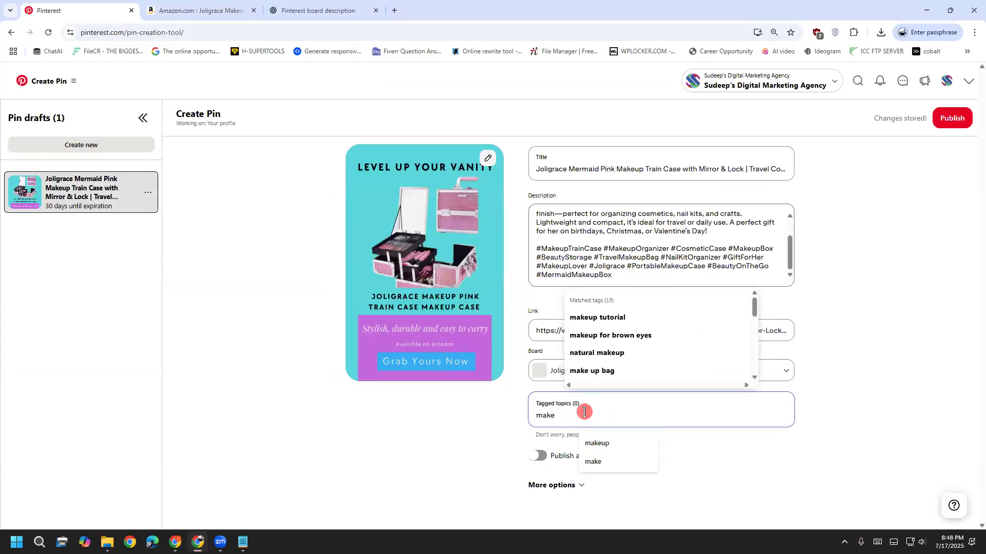
pyautogui.click(618, 320)
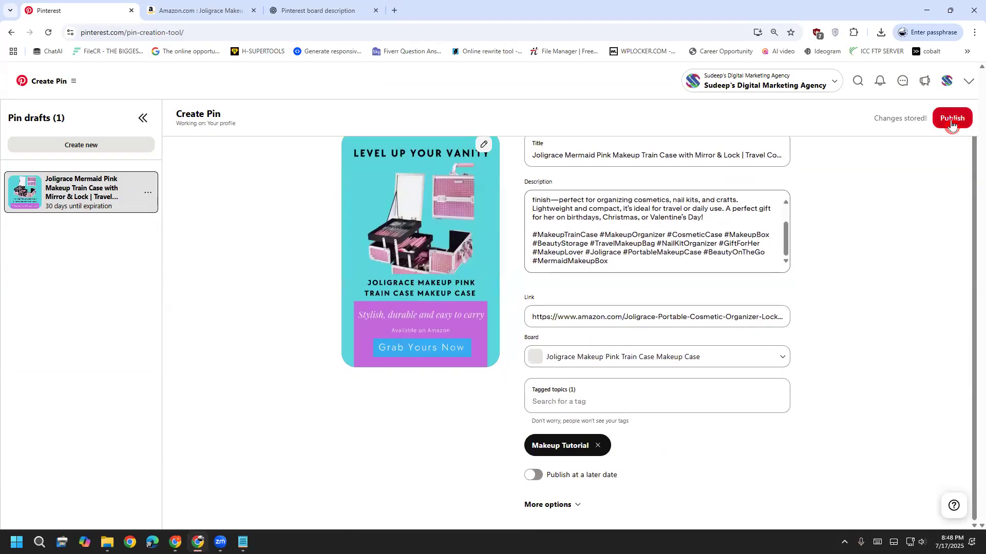
pyautogui.click(952, 119)
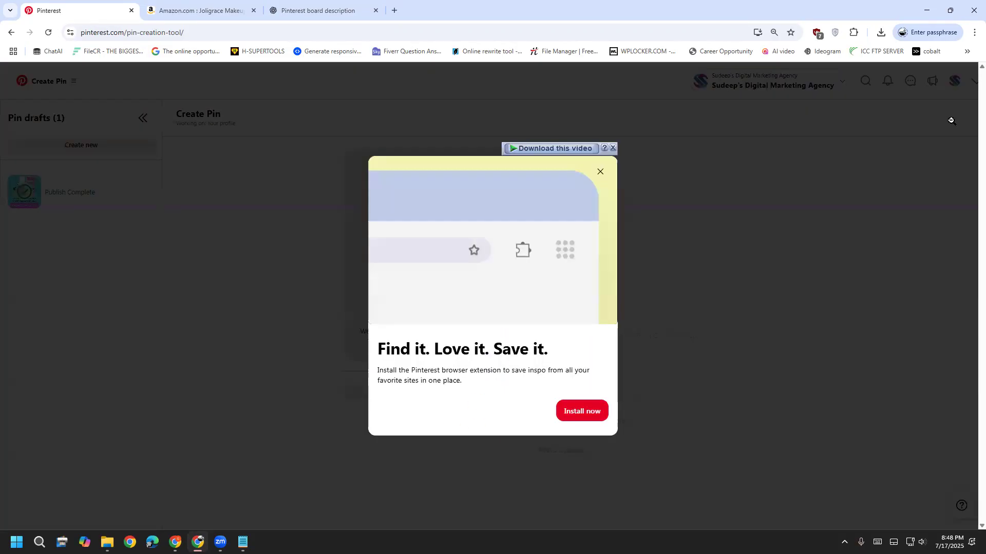
pyautogui.click(606, 174)
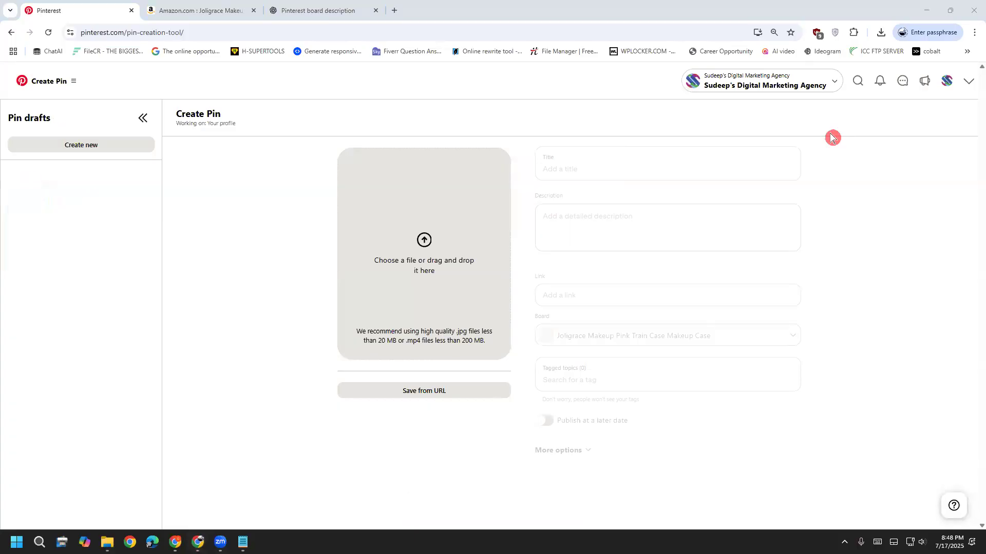
# Upload the video "Level up Your Vanity.mp4" from Downloads as the fourth pin's media.
pyautogui.click(421, 239)
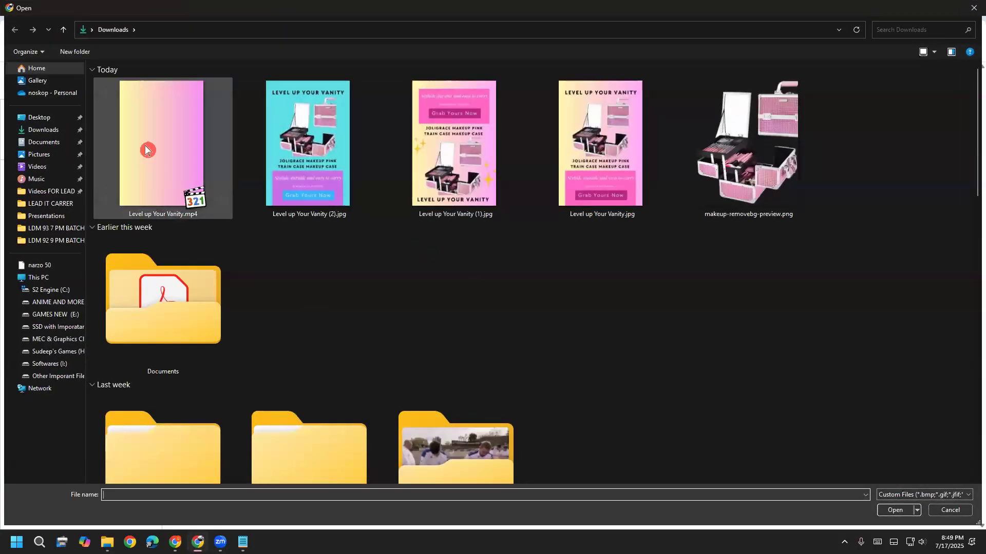
pyautogui.click(151, 151)
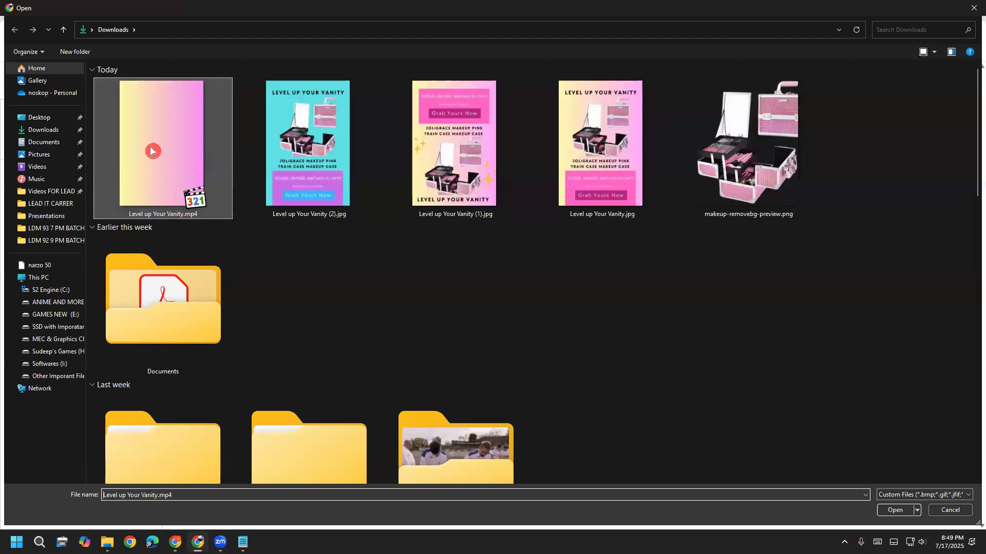
pyautogui.click(893, 510)
# Copy the pin title from ChatGPT and paste it as the video pin's title on Pinterest.
pyautogui.click(324, 9)
pyautogui.click(412, 199)
pyautogui.moveTo(322, 189); pyautogui.dragTo(705, 209)
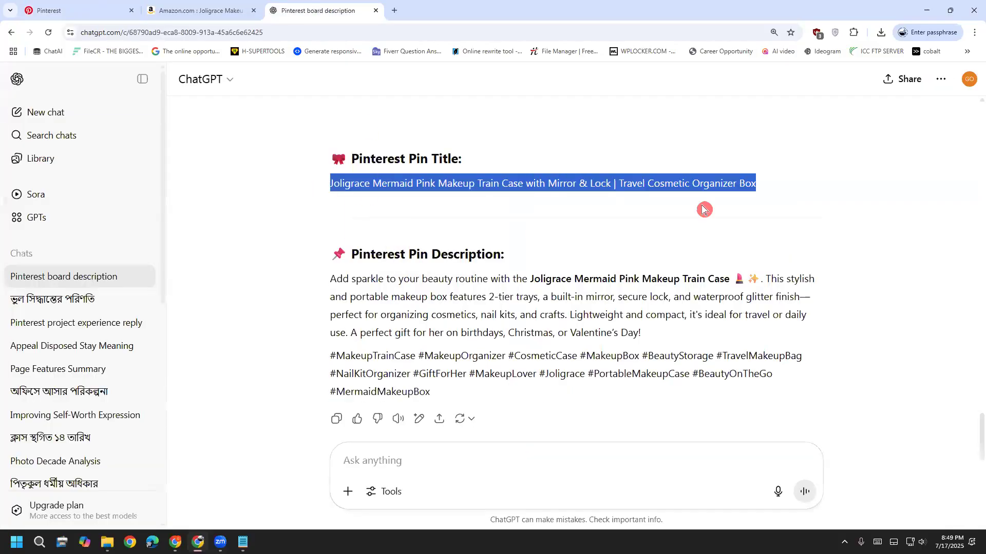
pyautogui.rightClick(600, 184)
pyautogui.click(629, 199)
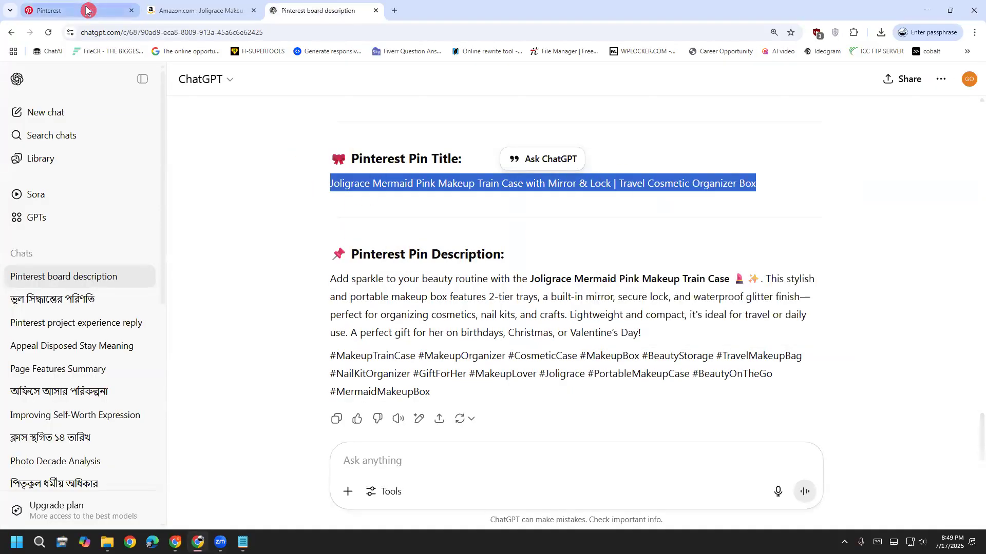
pyautogui.click(49, 10)
pyautogui.click(548, 169)
pyautogui.hotkey('ctrl', 'v')
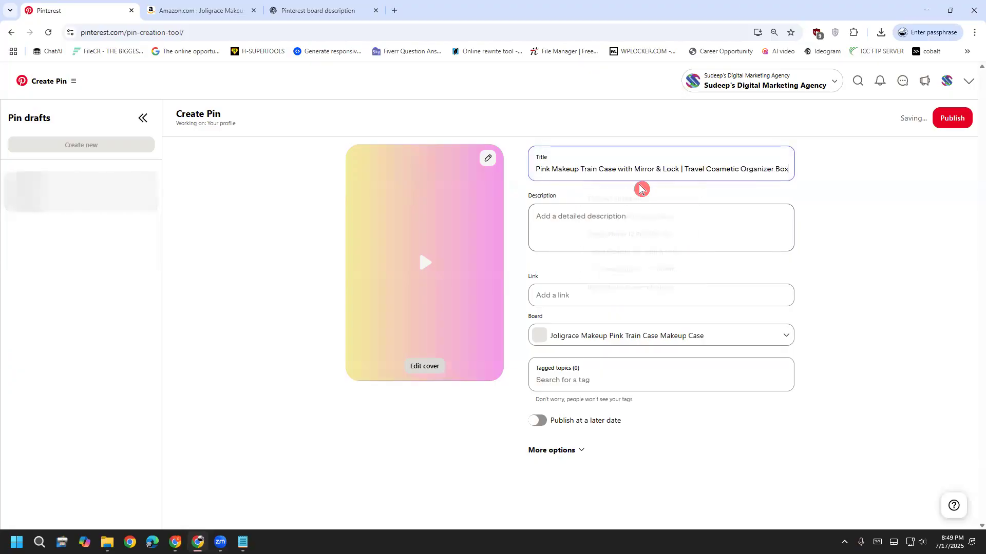
# Copy the pin description with its hashtags from ChatGPT and paste it as the video pin's description on Pinterest.
pyautogui.click(273, 10)
pyautogui.moveTo(327, 273); pyautogui.dragTo(442, 393)
pyautogui.rightClick(403, 337)
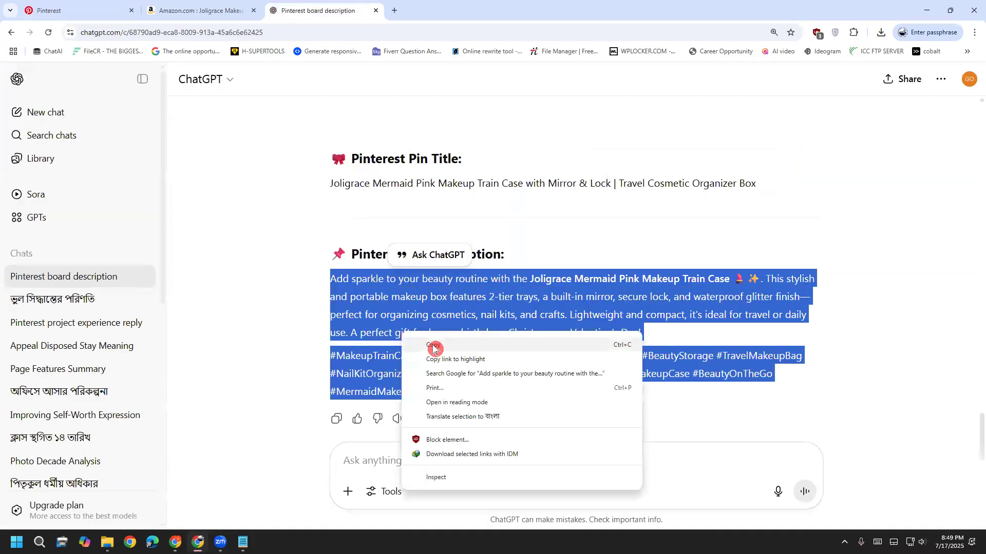
pyautogui.click(434, 348)
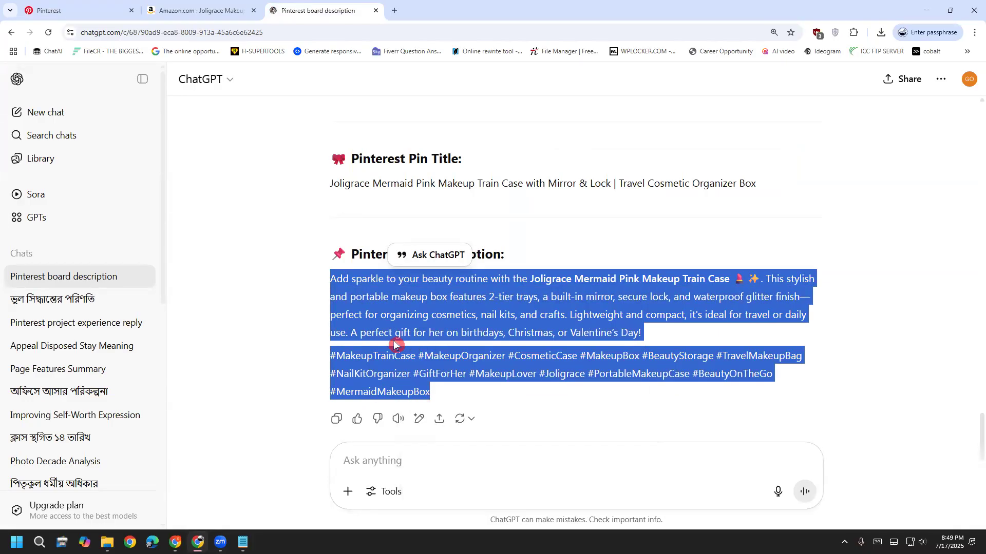
pyautogui.click(63, 7)
pyautogui.click(568, 226)
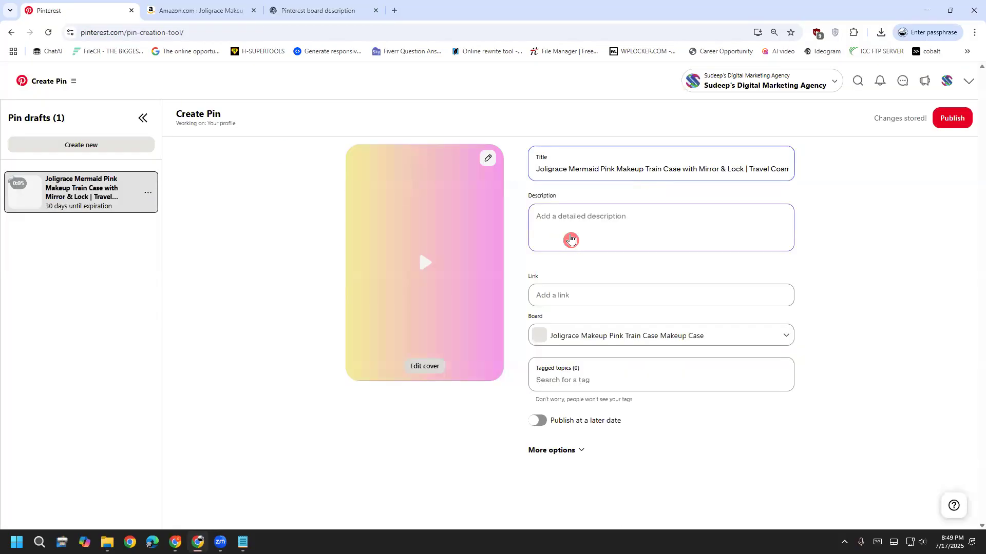
pyautogui.hotkey('ctrl', 'v')
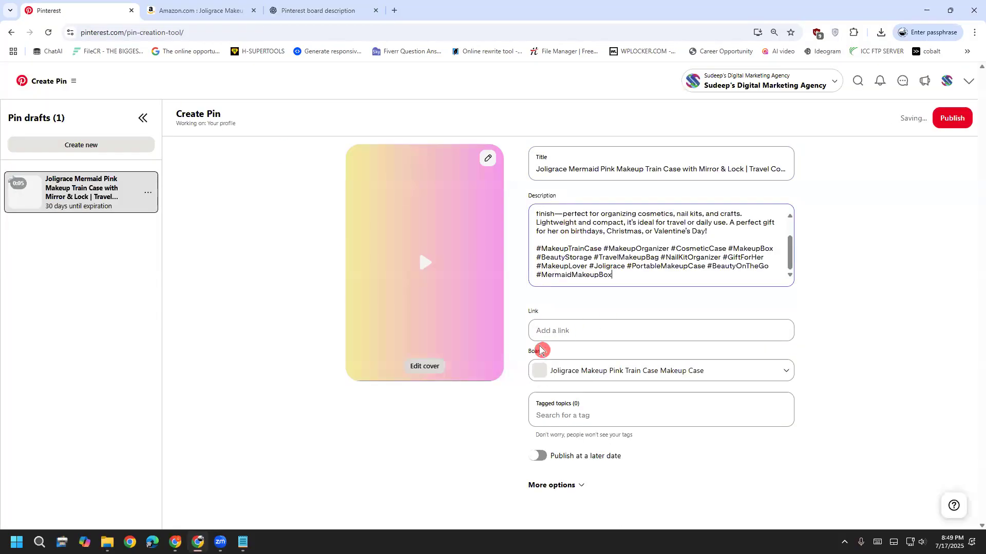
# Copy the Joligrace product page URL from Amazon and paste it as the video pin's link on Pinterest.
pyautogui.click(239, 7)
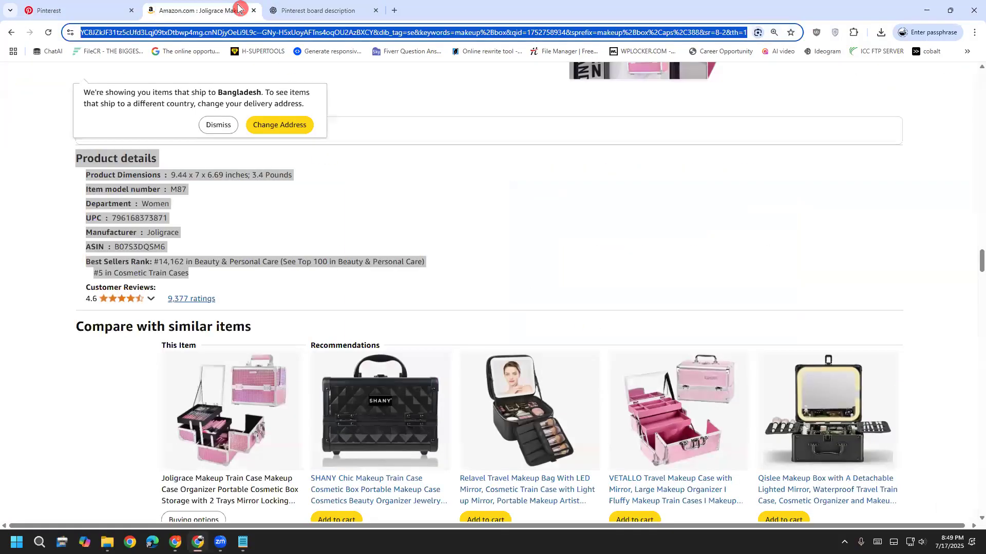
pyautogui.rightClick(206, 35)
pyautogui.click(236, 134)
pyautogui.click(77, 9)
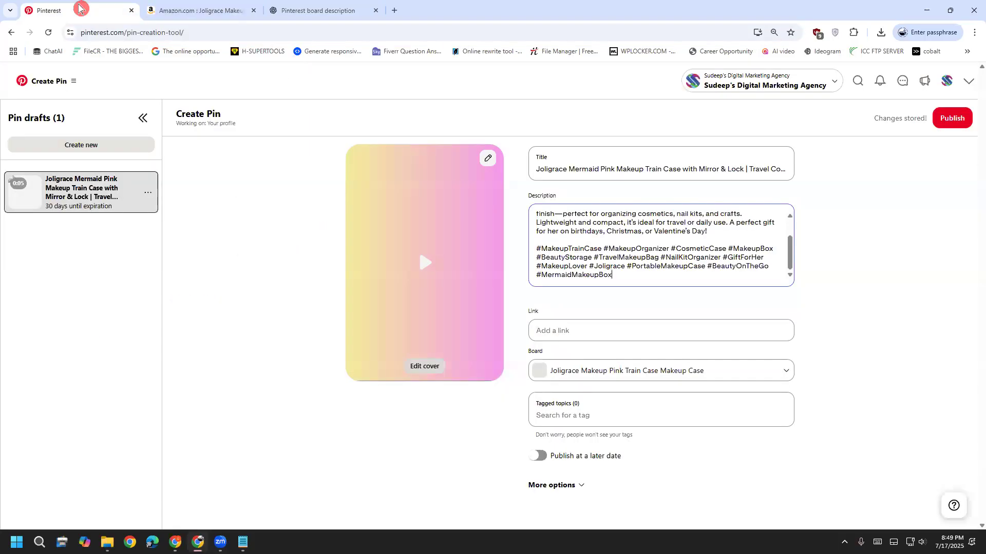
pyautogui.click(572, 324)
pyautogui.hotkey('ctrl', 'v')
pyautogui.click(296, 461)
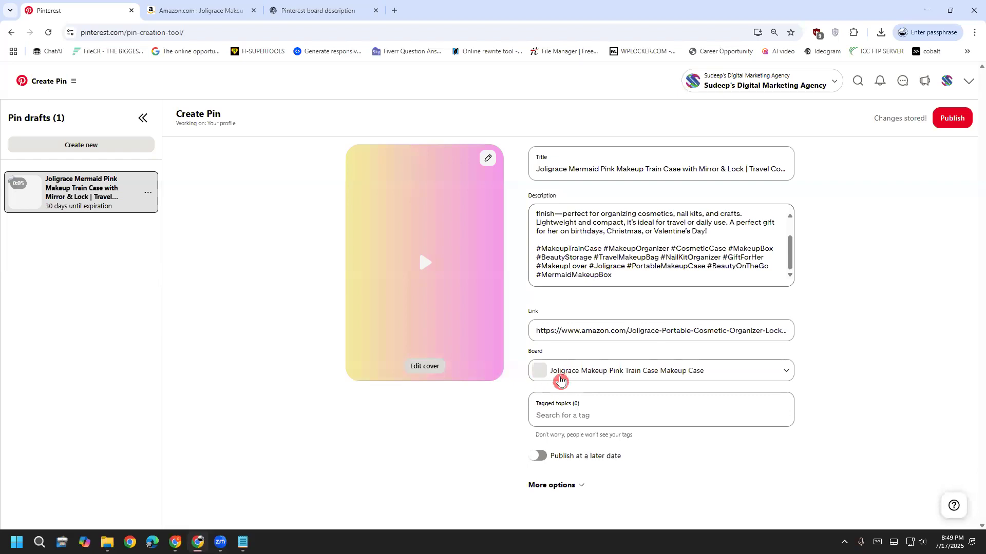
# Search the video pin's tagged topics for "ma", add the tag "makeup tutorial" and publish the pin, dismissing the browser extension offer.
pyautogui.click(567, 408)
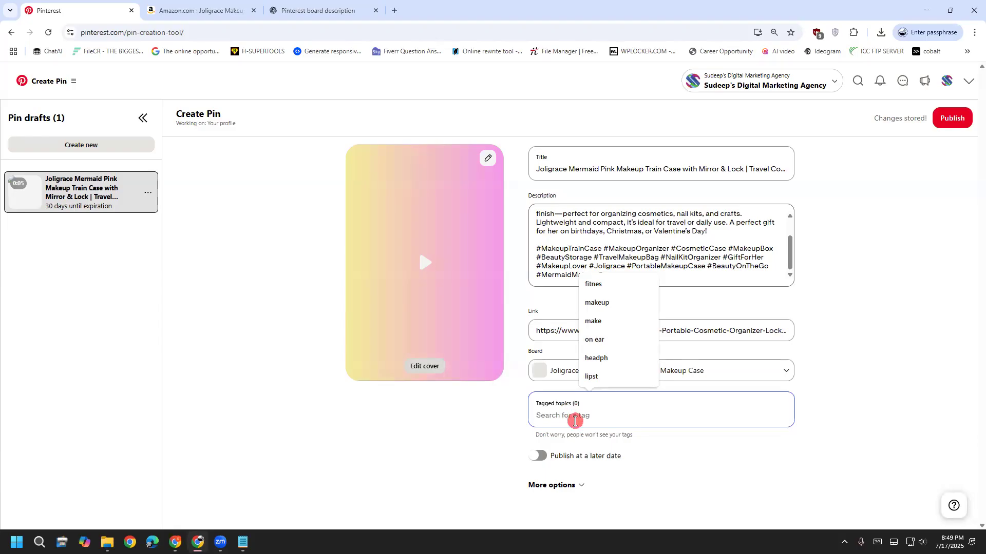
pyautogui.write('ma')
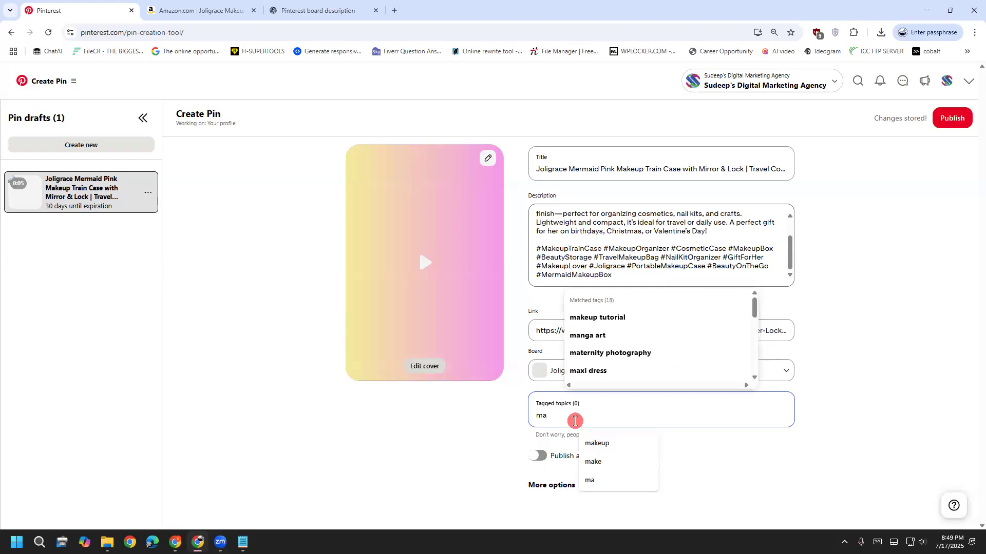
pyautogui.click(621, 318)
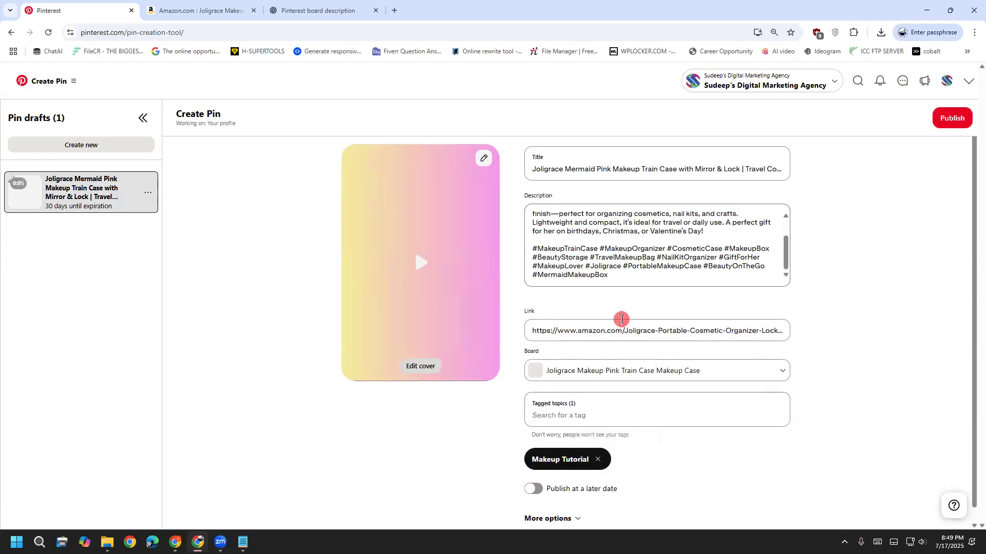
pyautogui.click(949, 121)
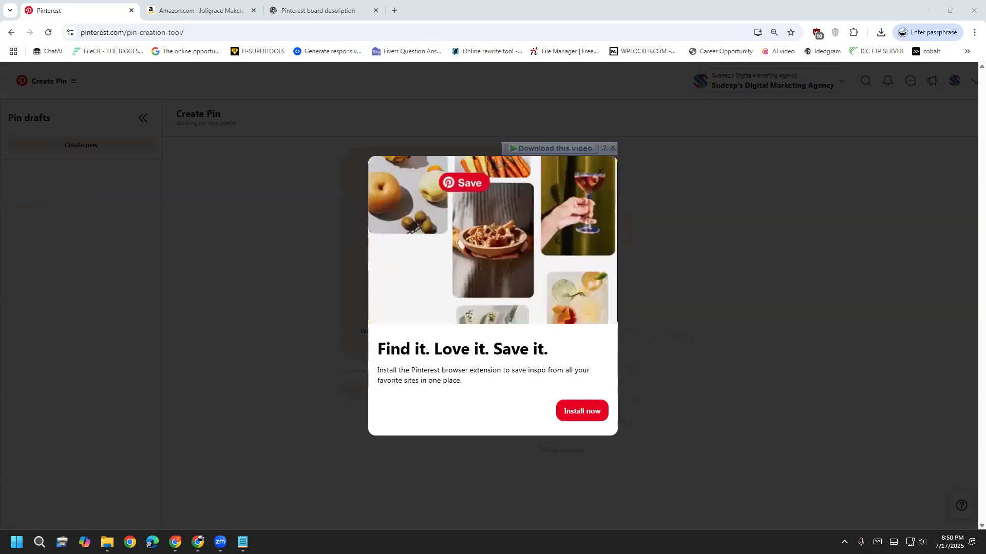
pyautogui.click(601, 172)
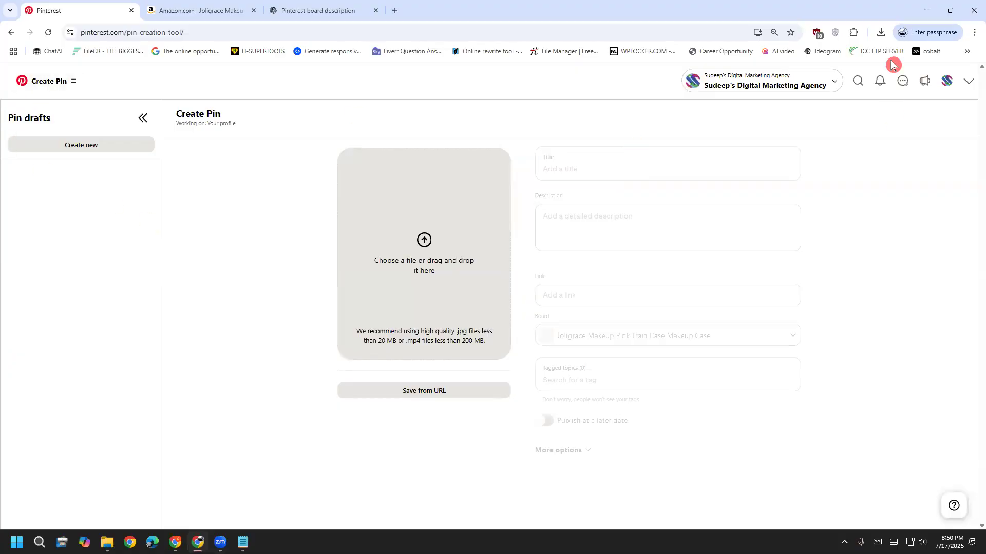
# Open the profile's saved boards and view the All Pins collection.
pyautogui.click(946, 80)
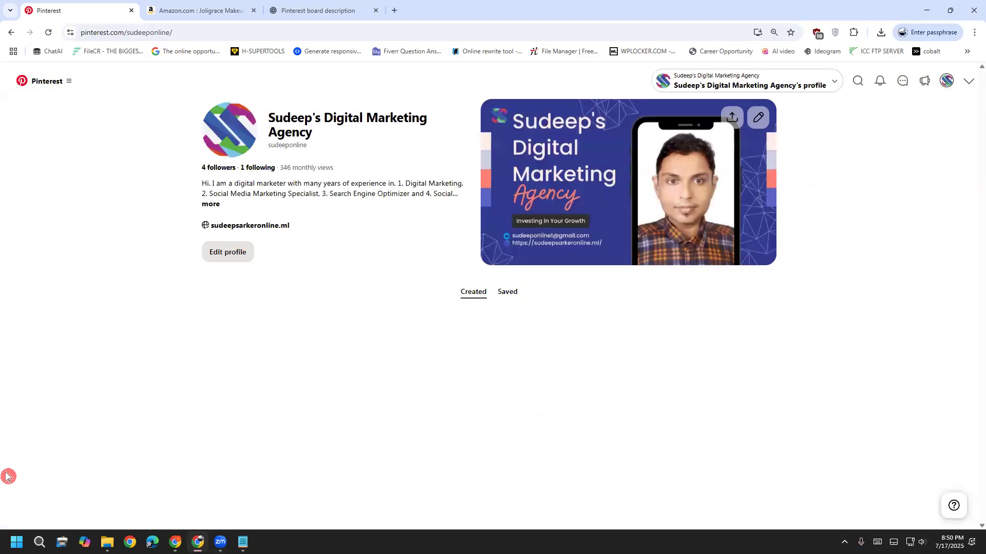
pyautogui.click(509, 300)
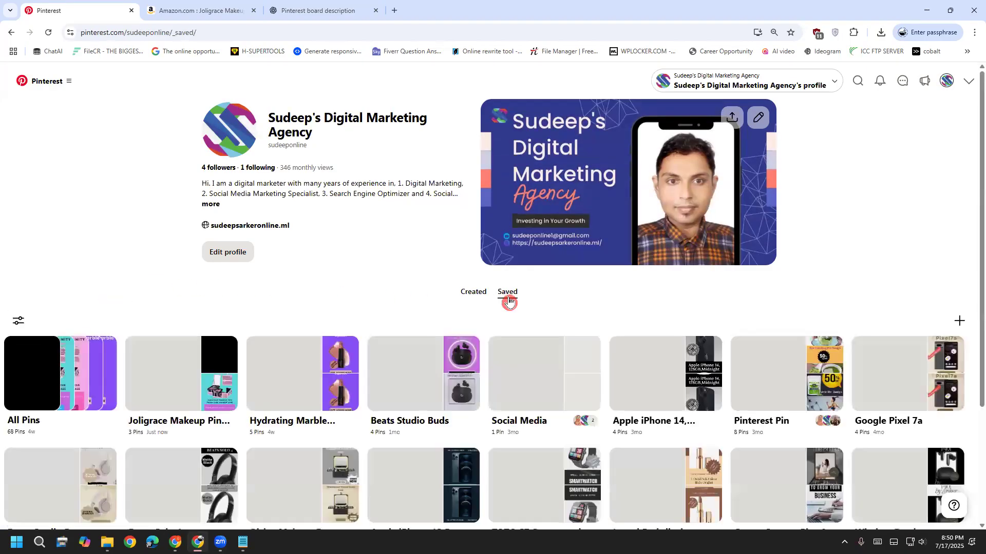
pyautogui.scroll(-1, 512, 320)
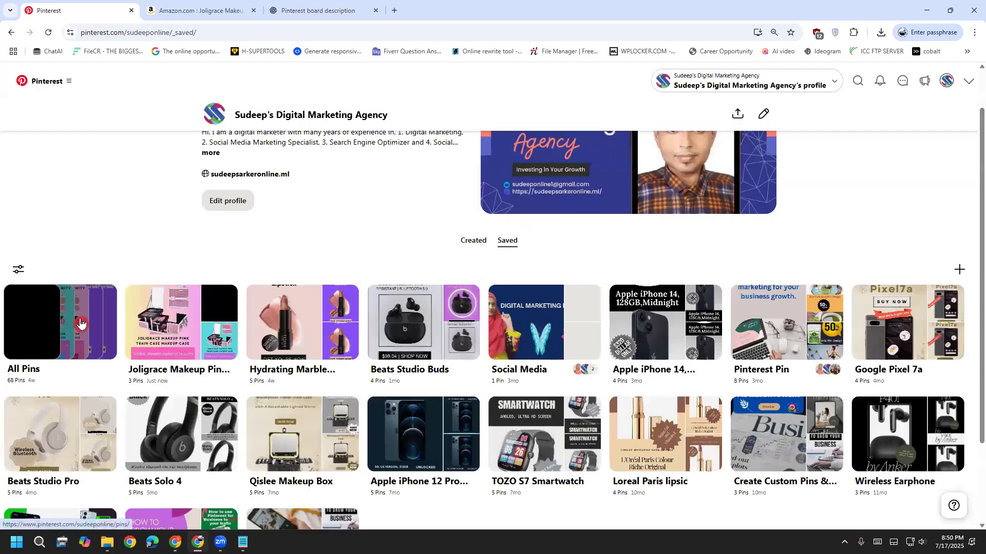
pyautogui.click(80, 324)
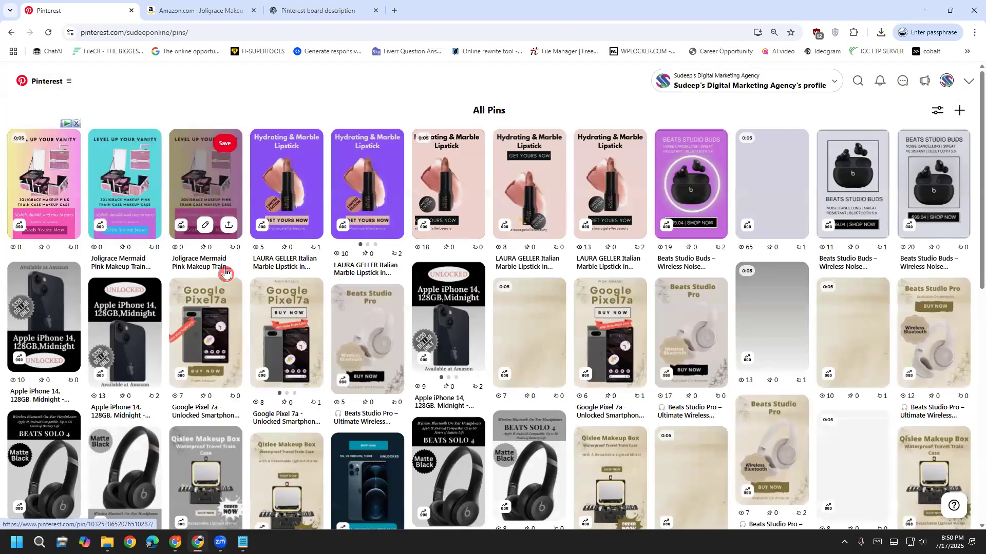
# Check that the pink Joligrace image pin links to its Amazon page, close that page and return to All Pins.
pyautogui.click(183, 181)
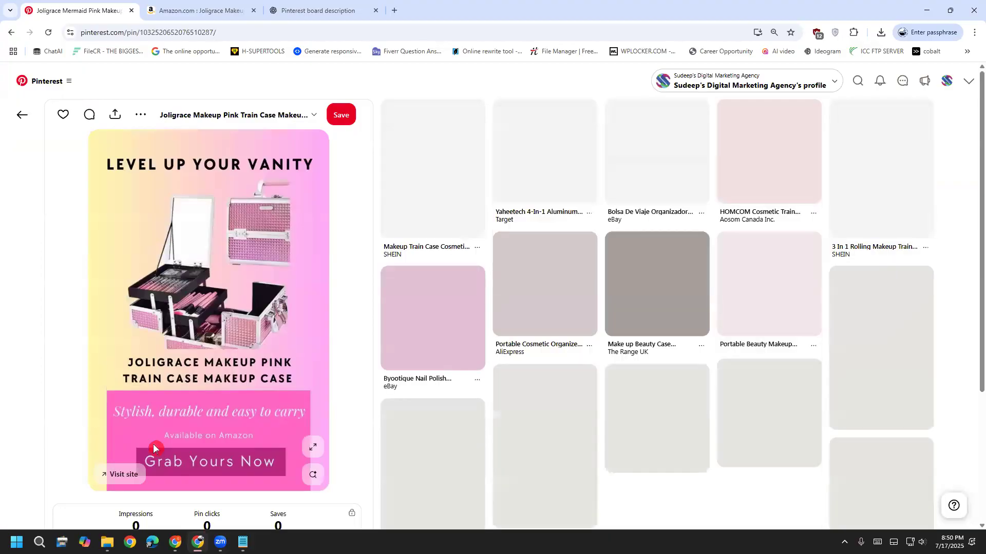
pyautogui.click(119, 475)
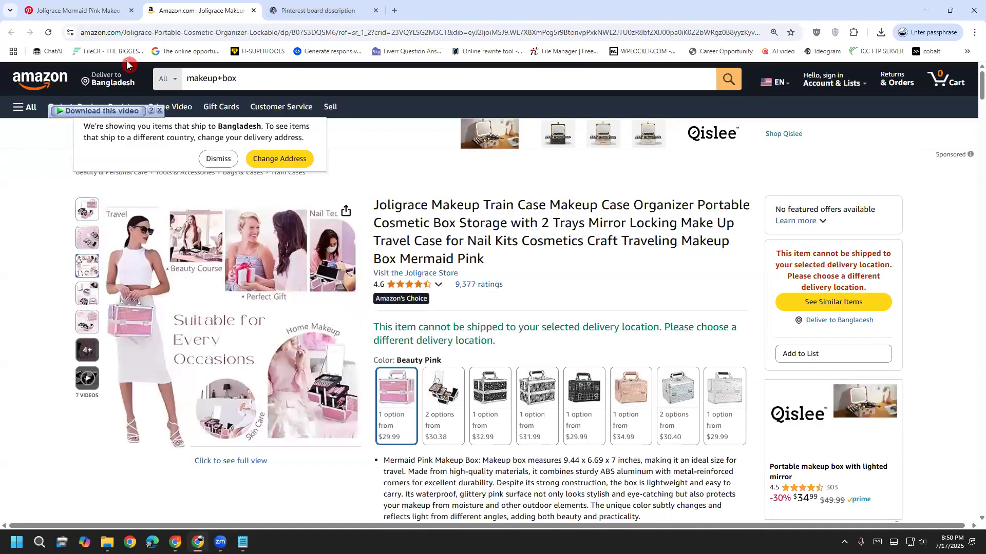
pyautogui.click(253, 11)
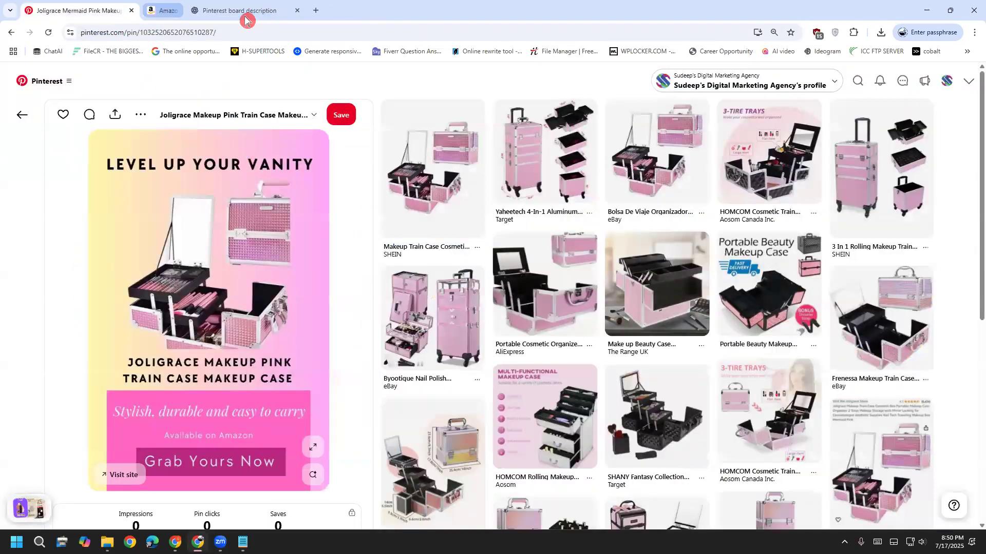
pyautogui.click(18, 117)
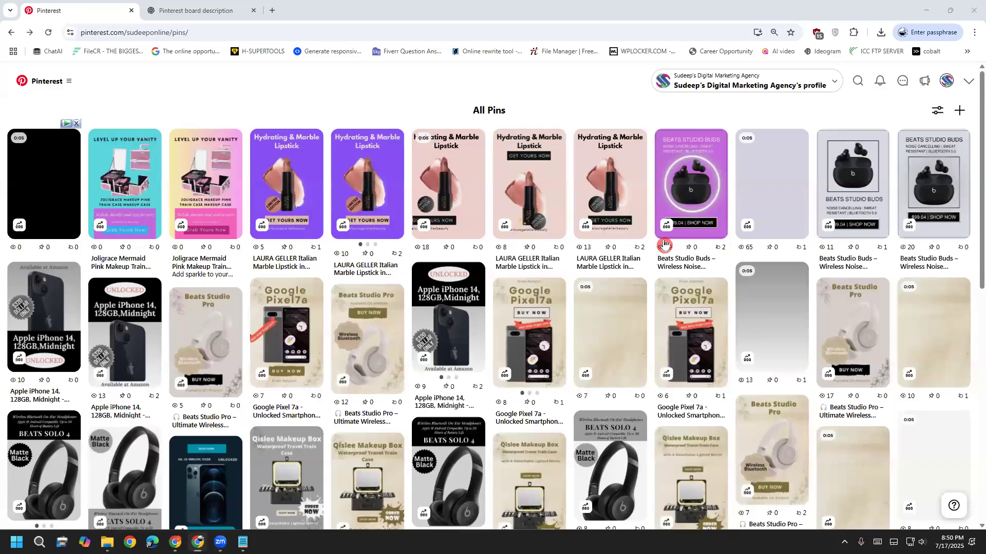
# Return to the profile page and start a new Create Pin for ad.
pyautogui.click(947, 82)
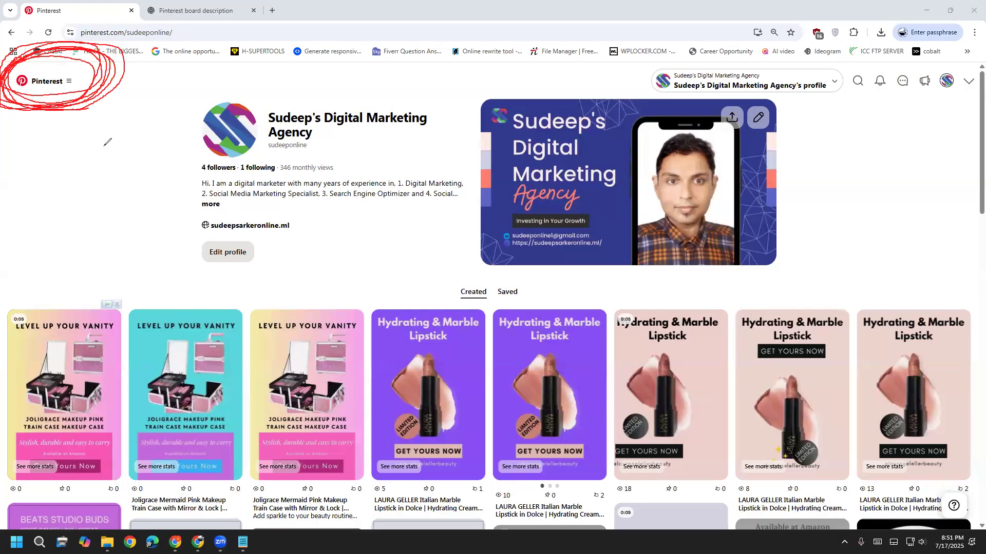
pyautogui.hotkey('ctrl', 'z')
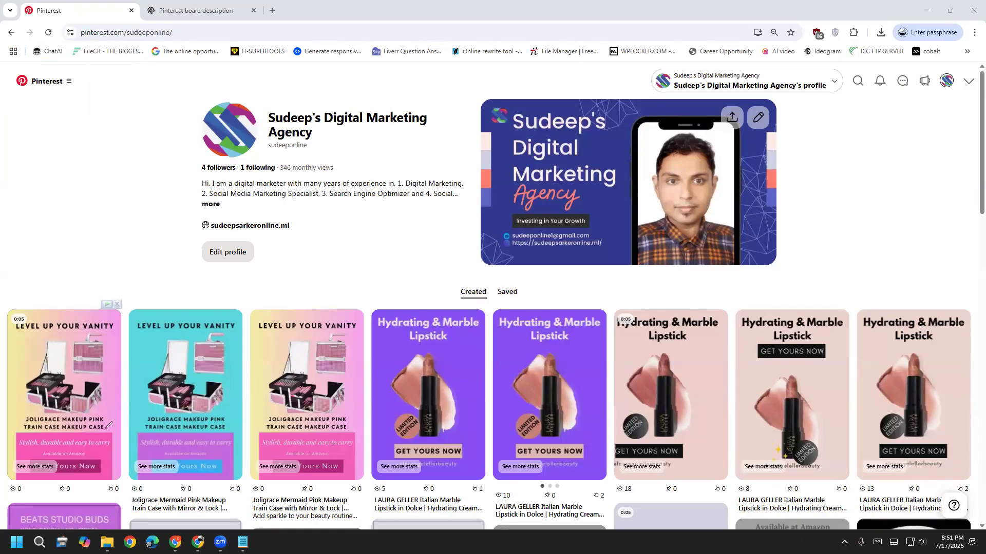
pyautogui.click(47, 80)
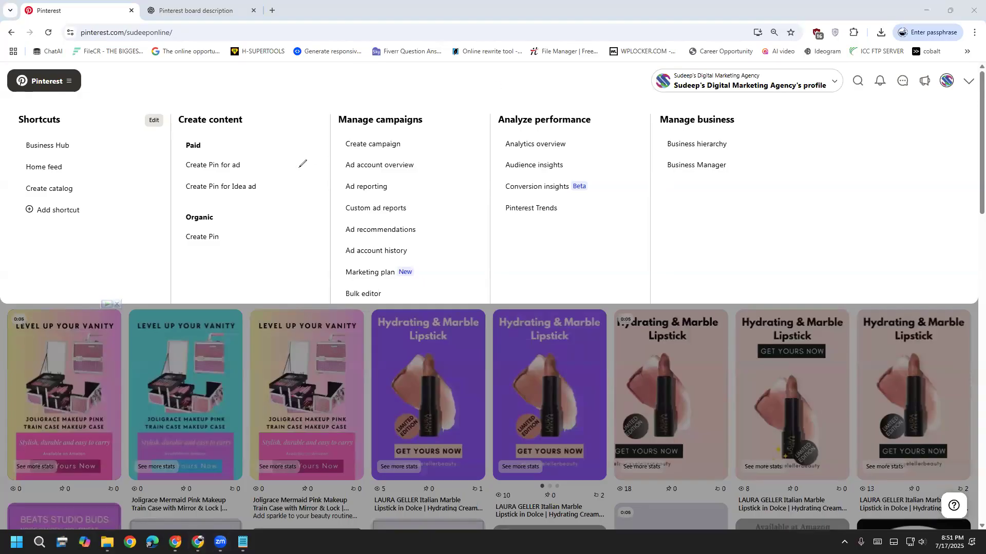
pyautogui.moveTo(258, 173); pyautogui.dragTo(178, 176)
pyautogui.click(223, 173)
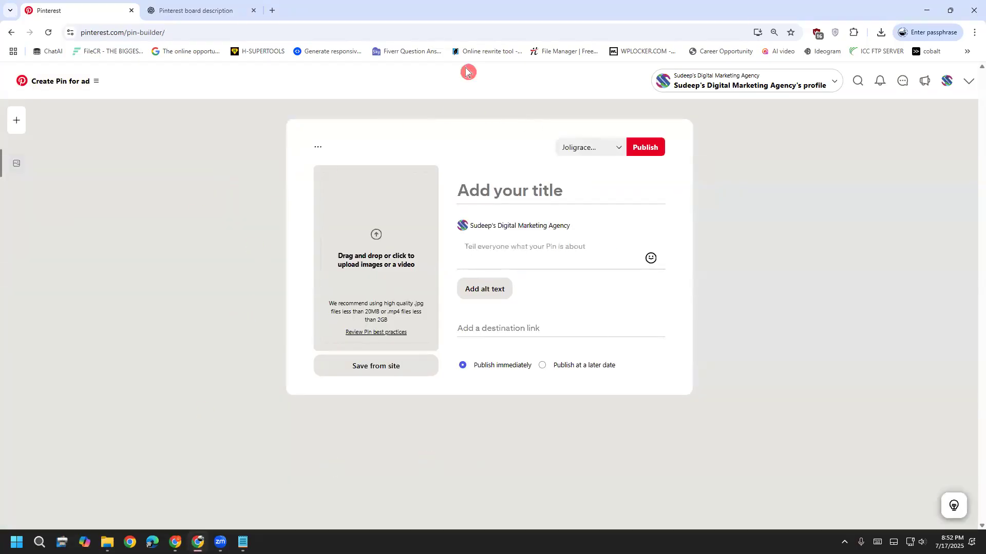
pyautogui.moveTo(276, 104)
pyautogui.mouseDown()
pyautogui.moveTo(269, 415)
pyautogui.moveTo(718, 375)
pyautogui.moveTo(688, 132)
pyautogui.moveTo(288, 100)
pyautogui.mouseUp()
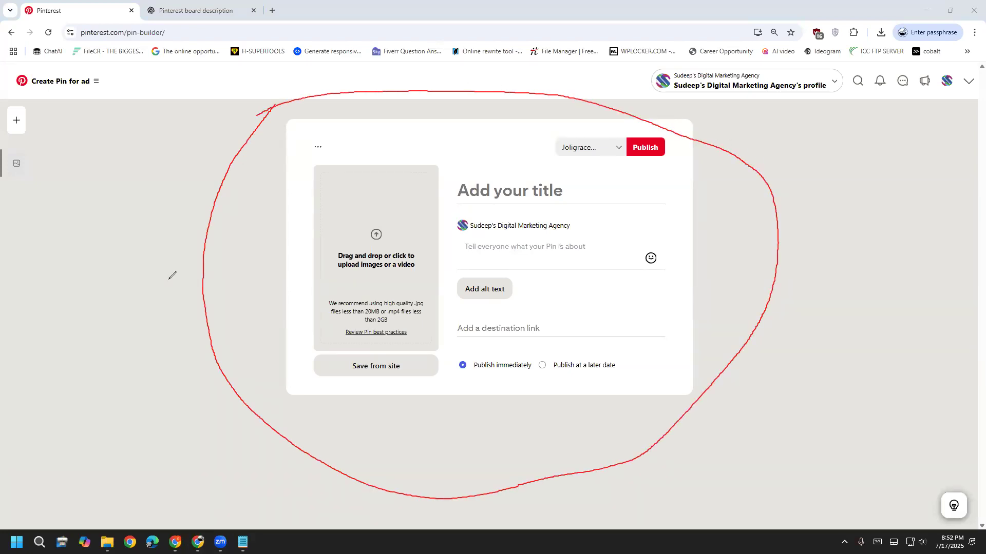
pyautogui.click(112, 372)
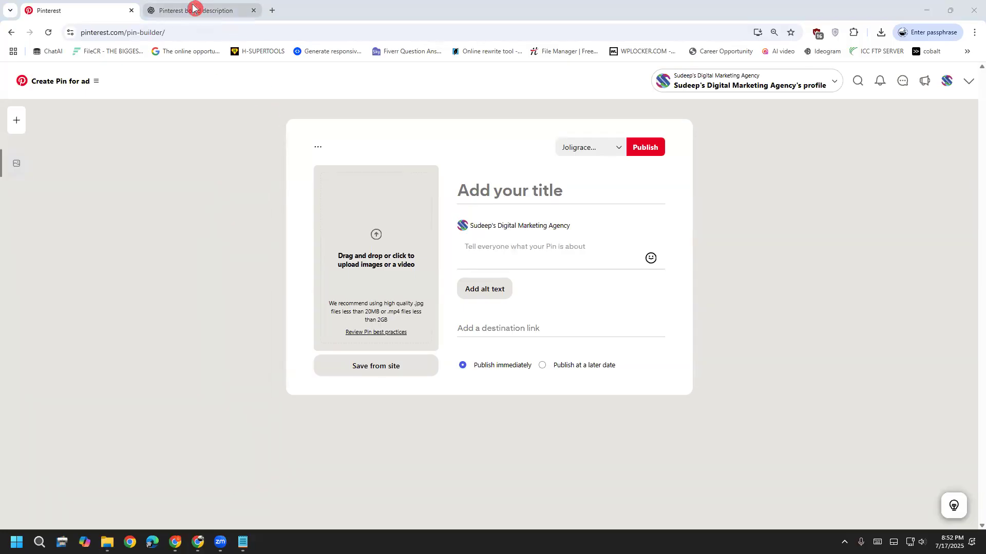
pyautogui.click(270, 11)
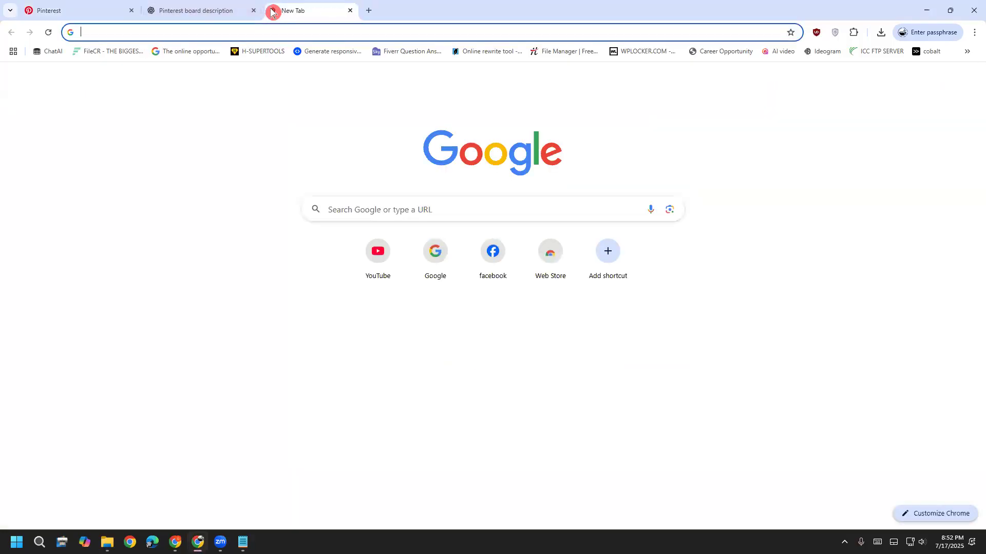
pyautogui.click(974, 32)
pyautogui.click(83, 11)
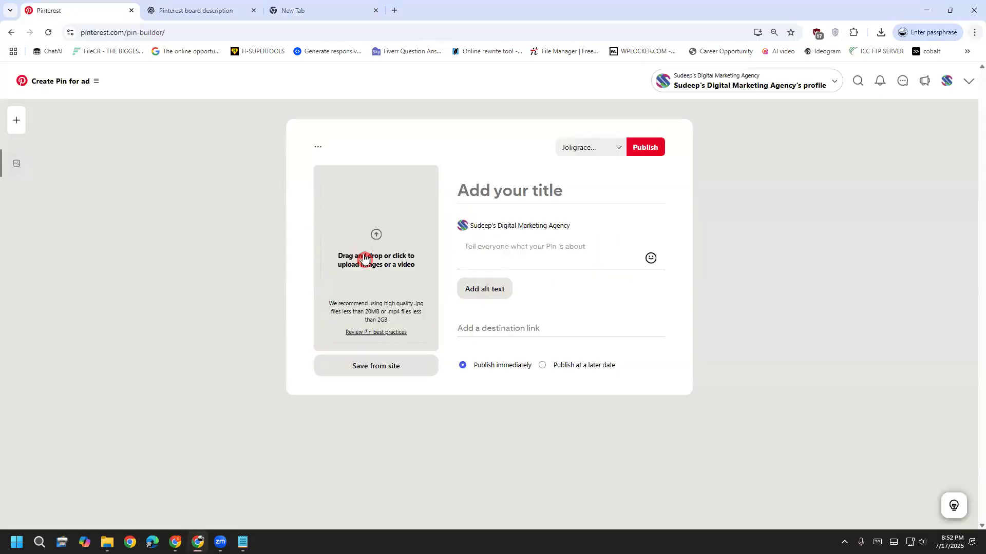
# Paste the Amazon product URL from the clipboard history as the ad pin's destination link and upload the image "Level up Your Vanity.jpg".
pyautogui.click(498, 331)
pyautogui.press('super')
pyautogui.press('super')
pyautogui.press('super')
pyautogui.press('super')
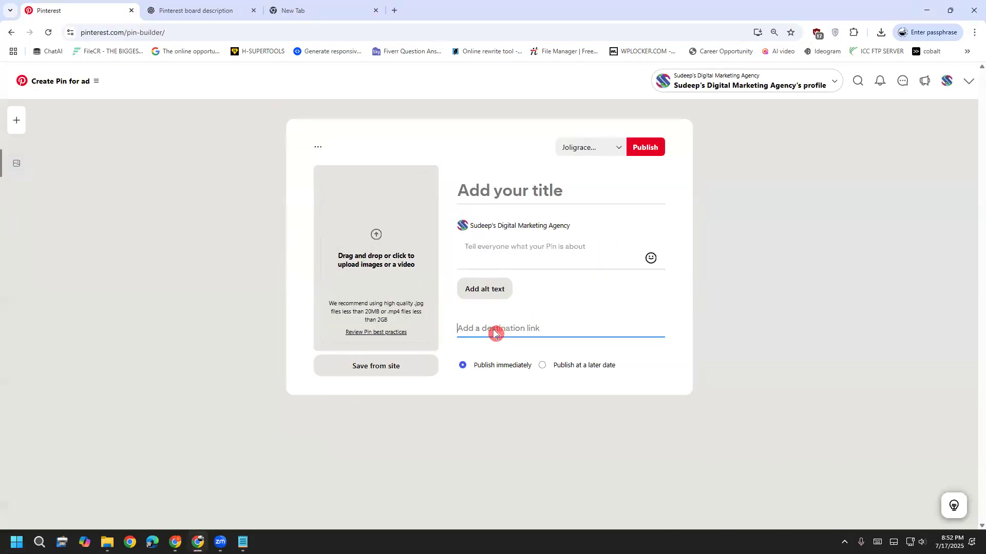
pyautogui.press('super')
pyautogui.press('super')
pyautogui.press('super+v')
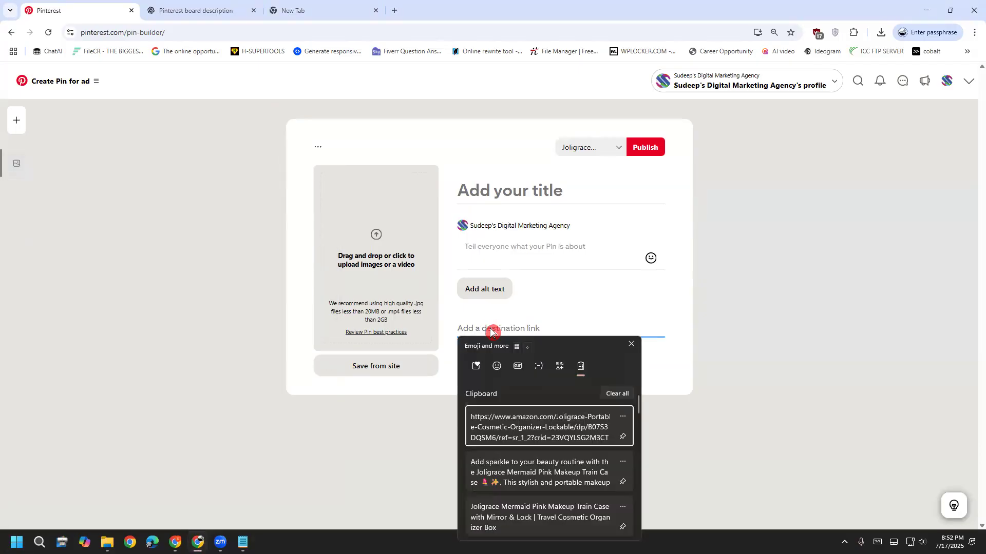
pyautogui.click(533, 430)
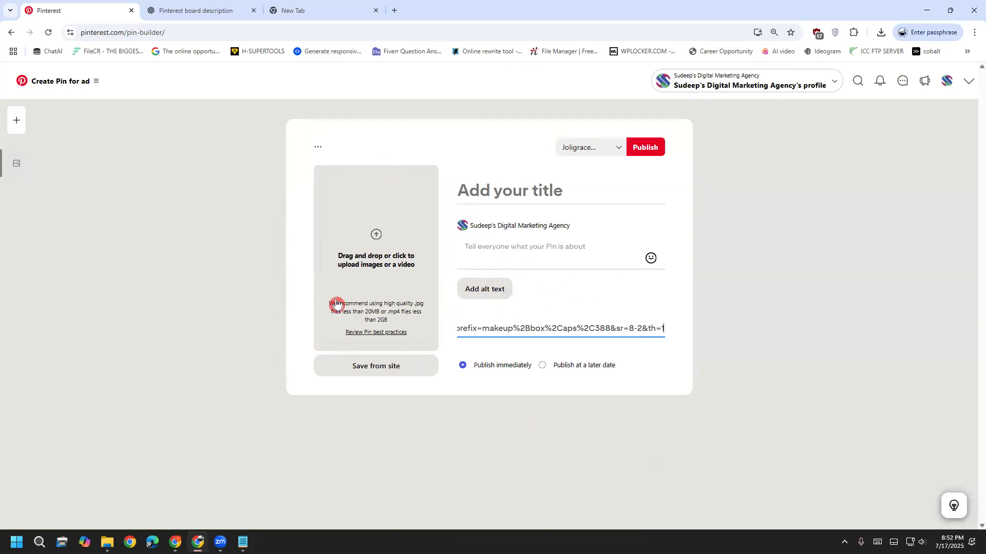
pyautogui.click(382, 284)
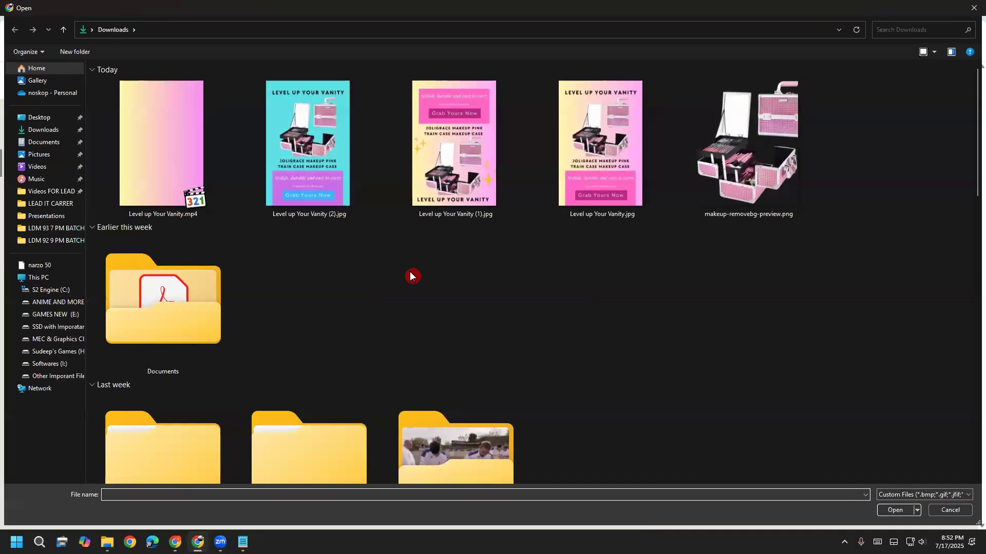
pyautogui.doubleClick(604, 172)
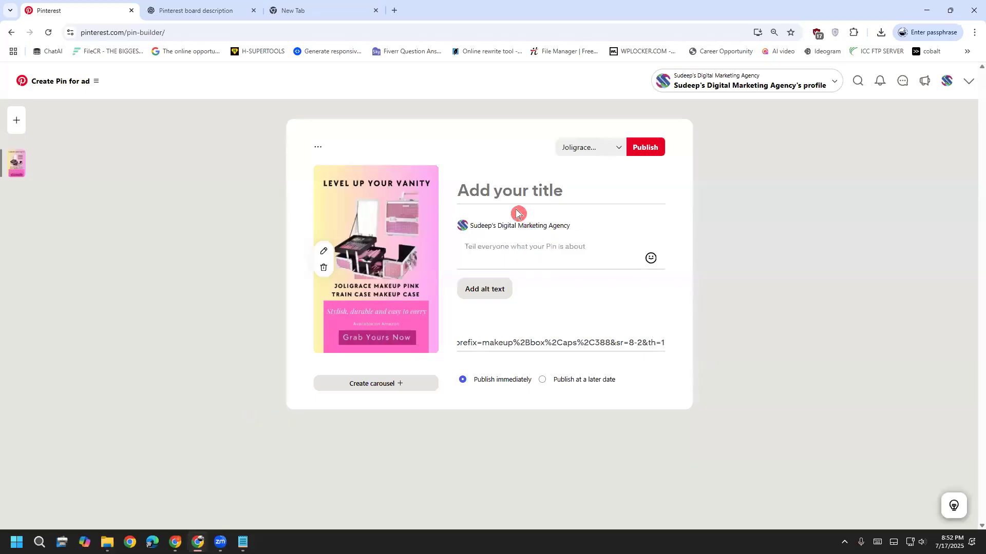
# Copy the pin description with its hashtags from ChatGPT and paste it as the ad pin's description on Pinterest.
pyautogui.click(219, 9)
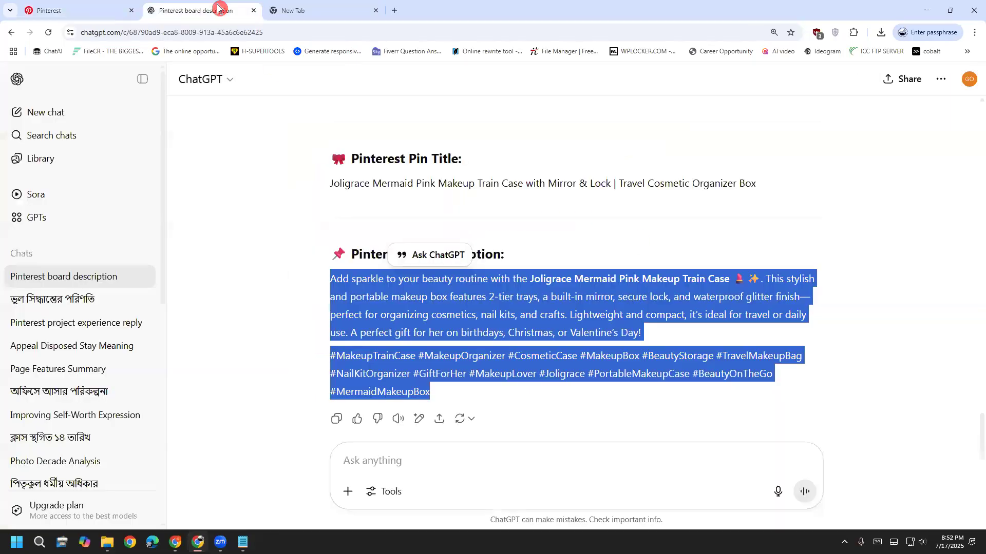
pyautogui.rightClick(353, 301)
pyautogui.click(386, 311)
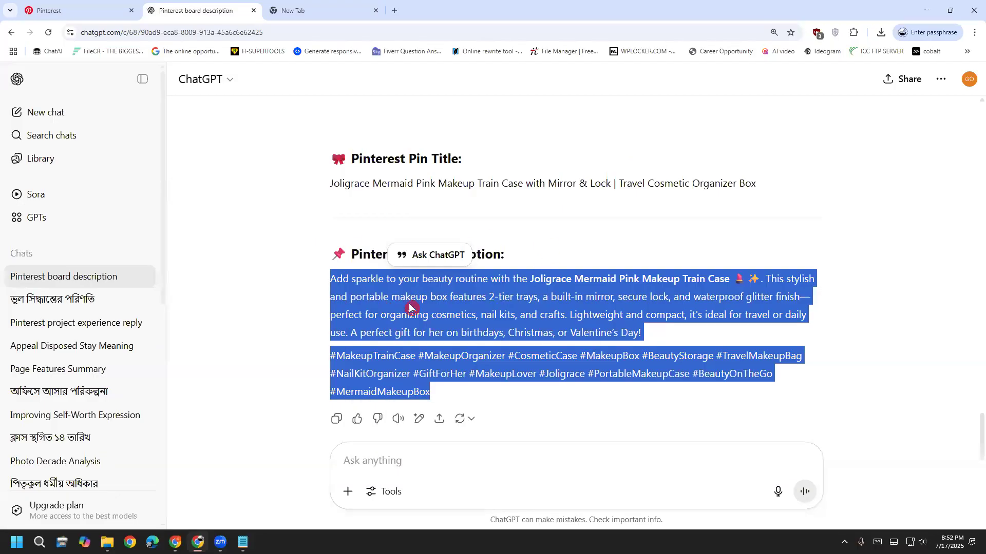
pyautogui.click(68, 9)
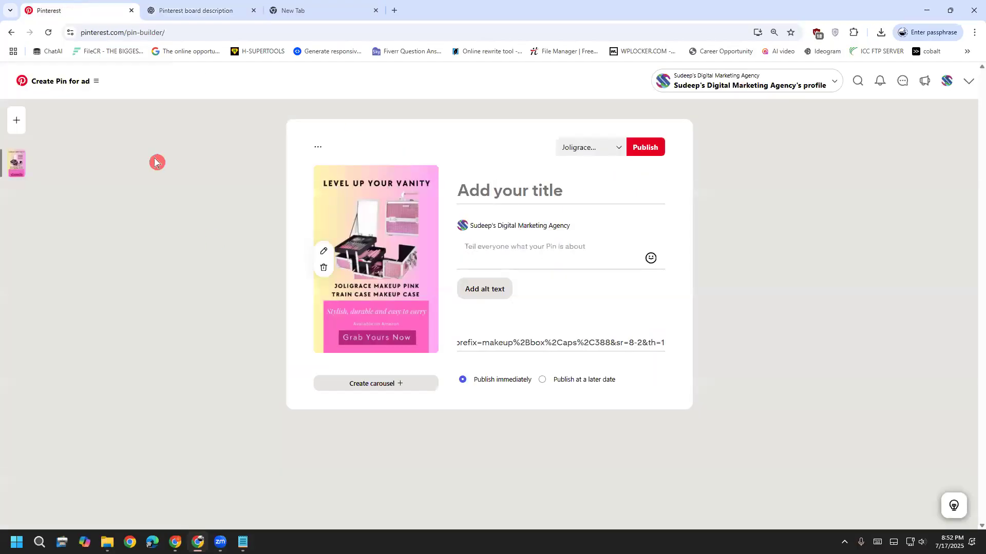
pyautogui.click(482, 245)
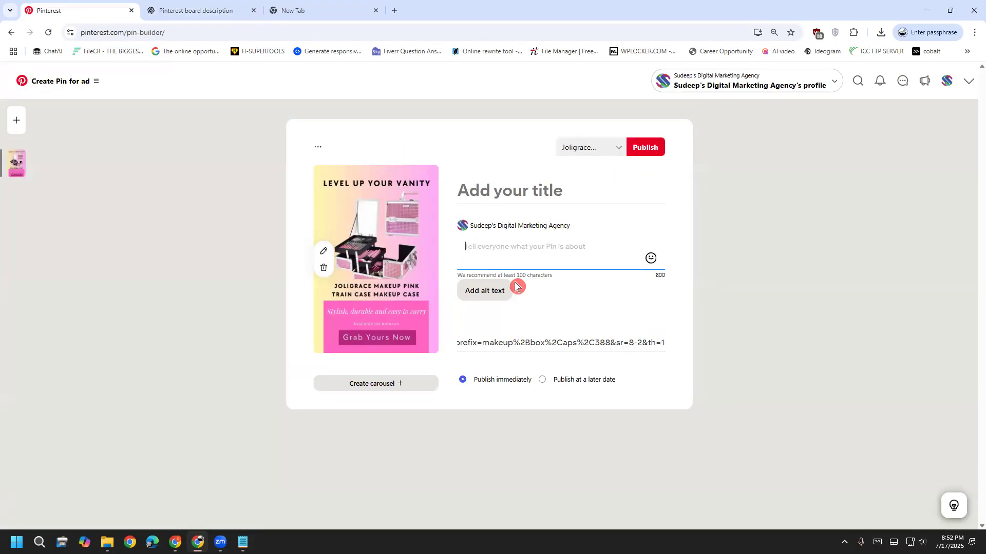
pyautogui.hotkey('ctrl', 'v')
pyautogui.click(588, 325)
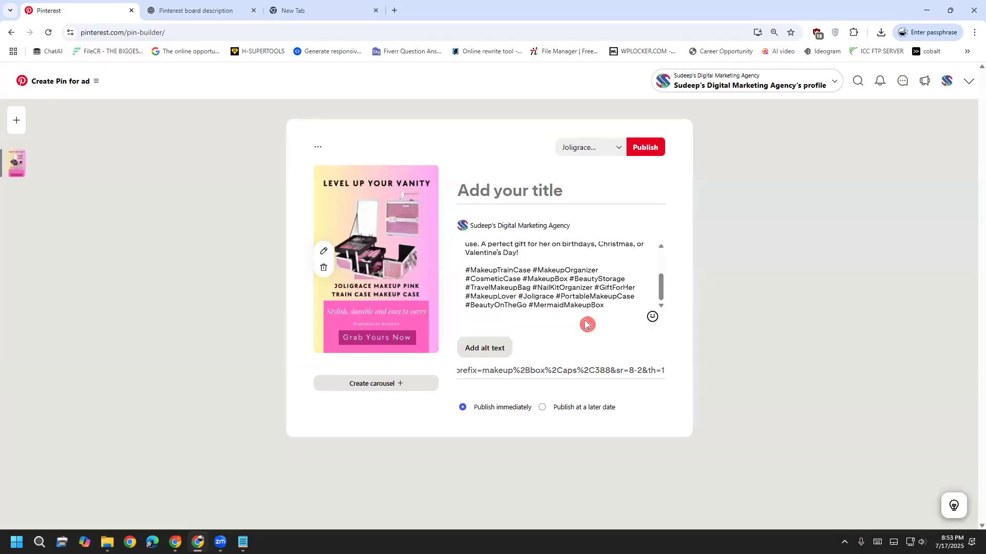
# Copy the pin title "Joligrace Mermaid Pink Makeup Train Case with Mirror & Lock | Travel Cosmetic Organizer Box" from ChatGPT into the ad pin's title on Pinterest.
pyautogui.click(506, 193)
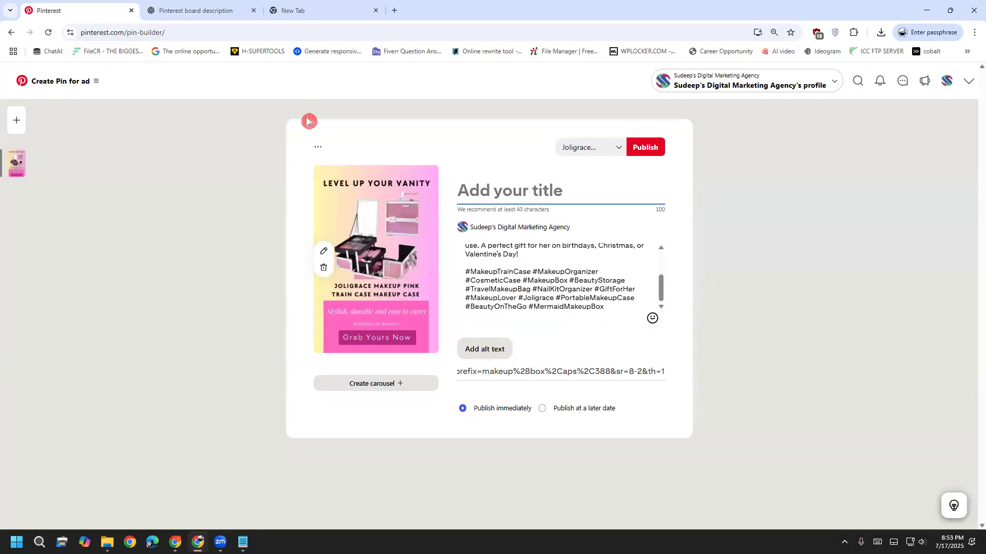
pyautogui.click(208, 9)
pyautogui.moveTo(329, 184); pyautogui.dragTo(760, 193)
pyautogui.rightClick(722, 186)
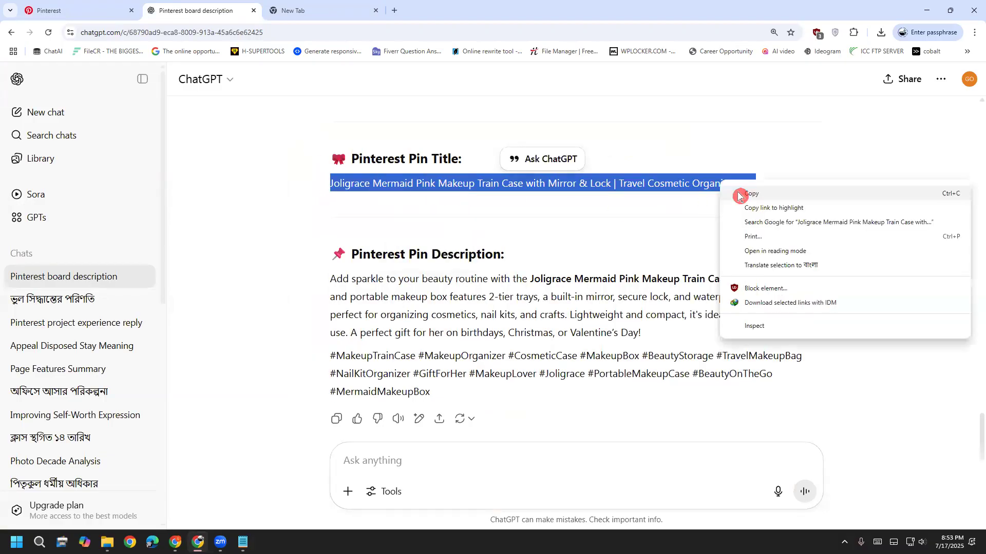
pyautogui.click(739, 195)
pyautogui.click(105, 9)
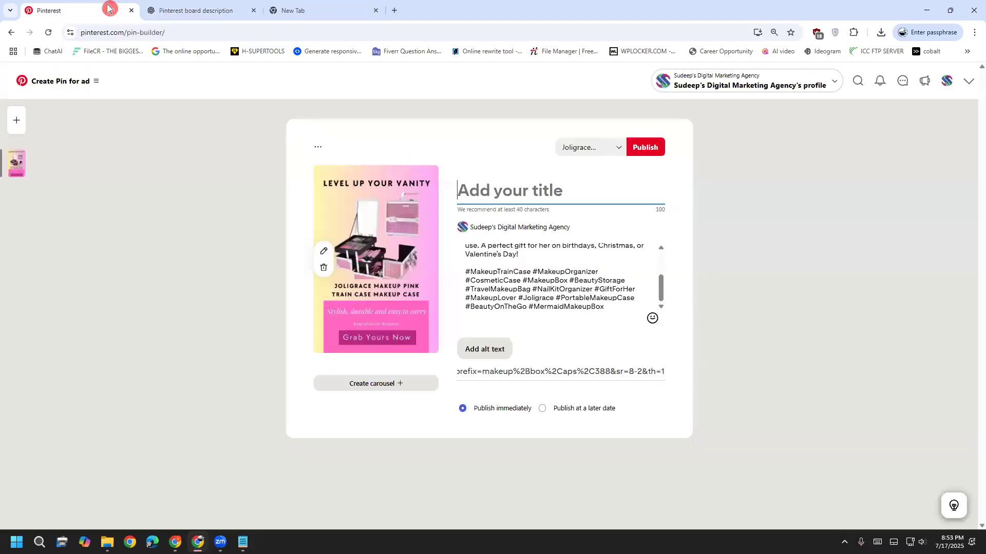
pyautogui.click(493, 193)
pyautogui.hotkey('ctrl', 'v')
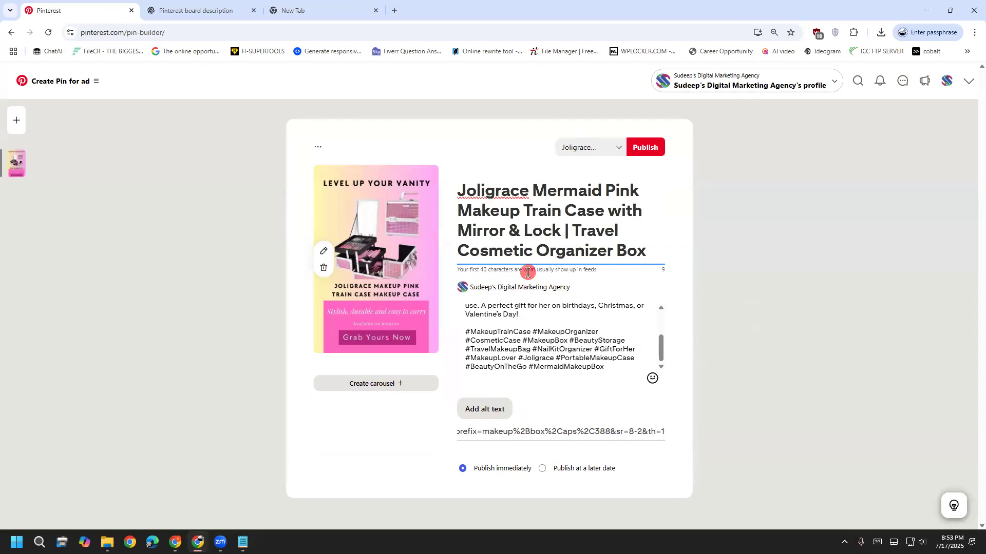
pyautogui.click(565, 356)
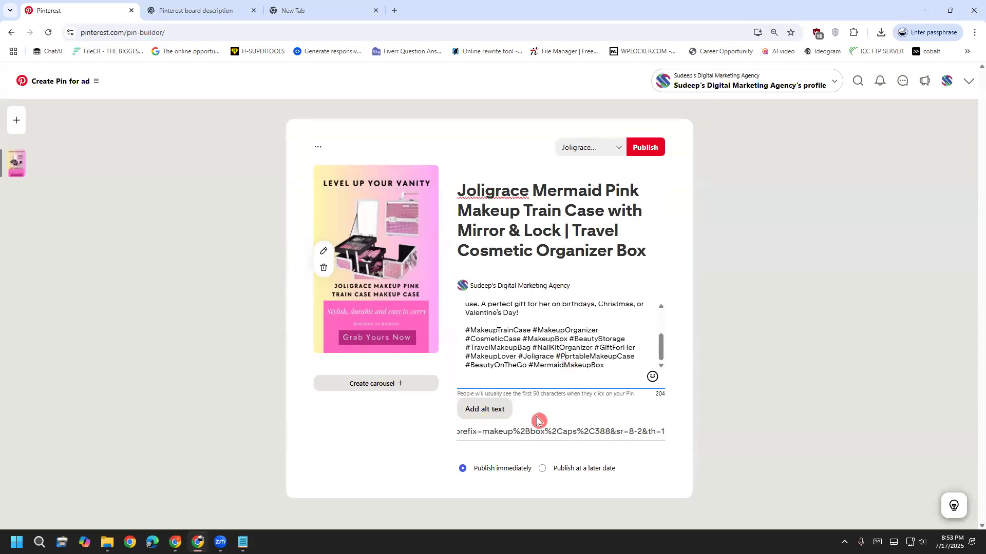
pyautogui.click(532, 395)
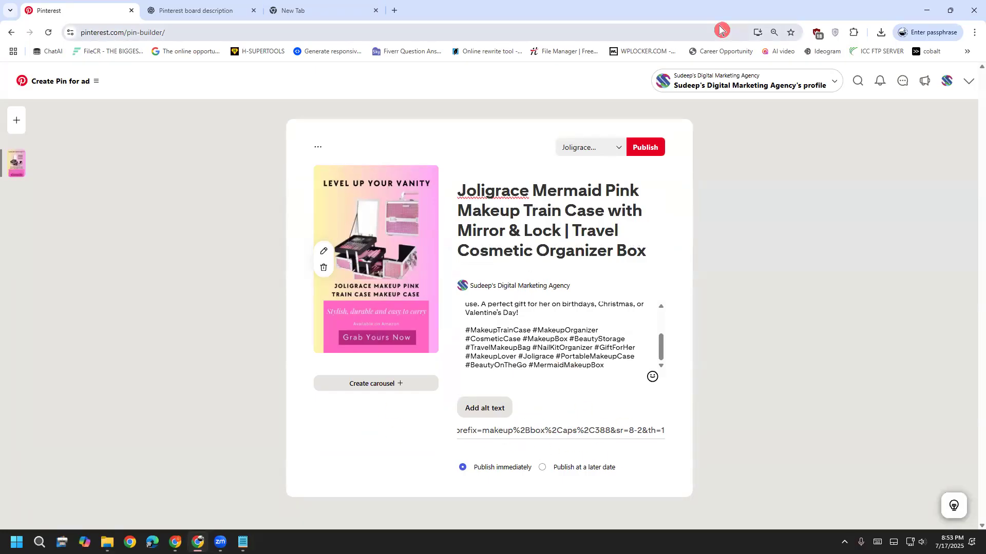
pyautogui.click(266, 409)
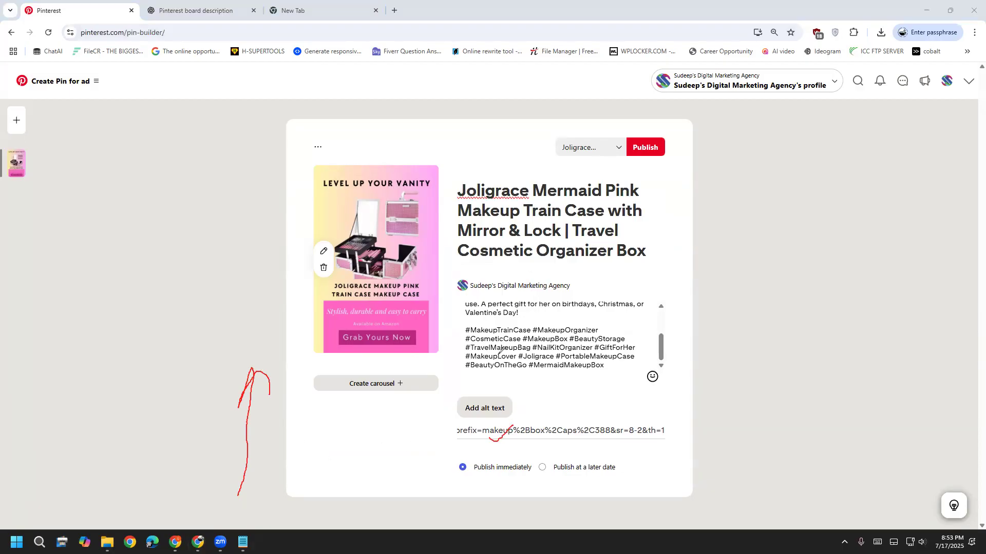
pyautogui.click(130, 383)
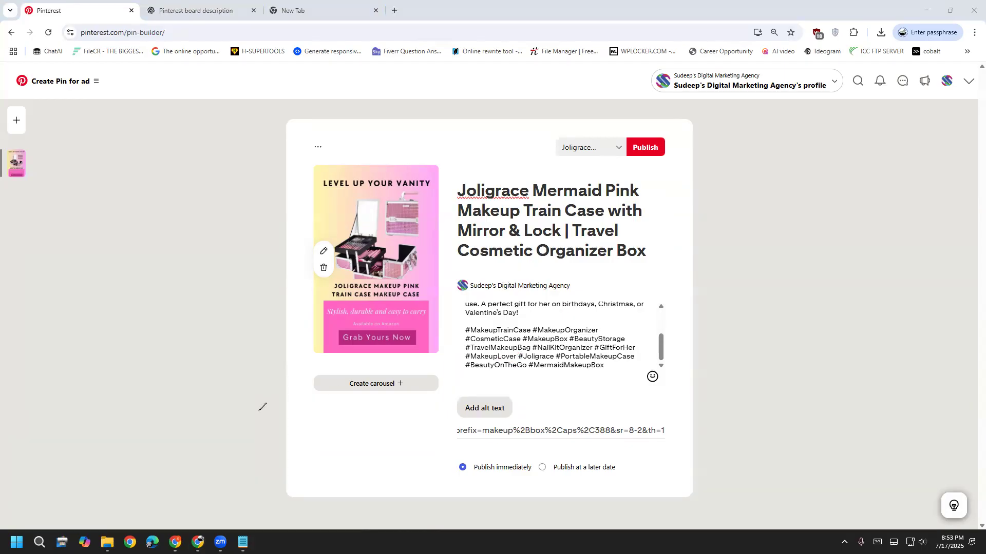
pyautogui.moveTo(320, 411)
pyautogui.mouseDown()
pyautogui.moveTo(315, 360)
pyautogui.moveTo(400, 356)
pyautogui.mouseUp()
pyautogui.moveTo(453, 391)
pyautogui.mouseDown()
pyautogui.moveTo(403, 425)
pyautogui.moveTo(332, 416)
pyautogui.mouseUp()
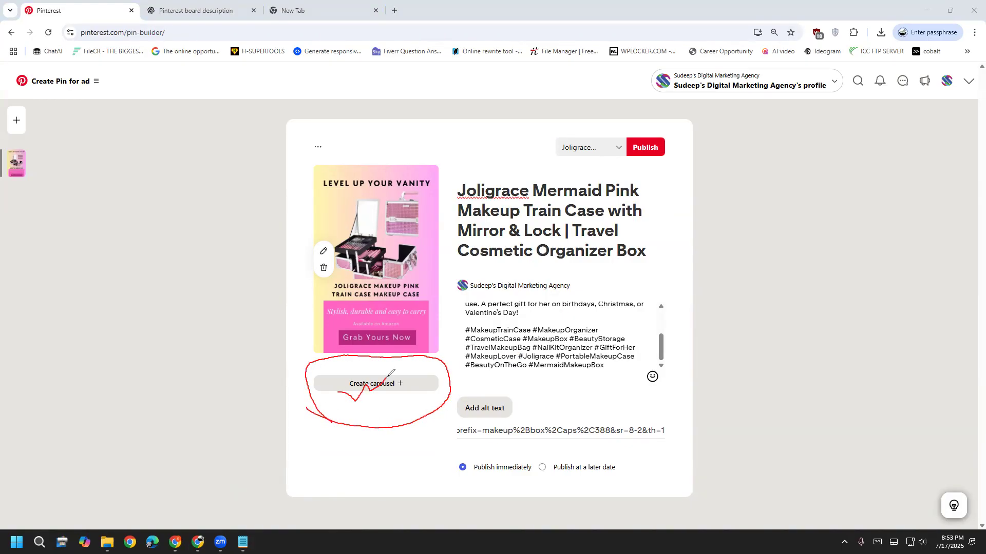
pyautogui.click(104, 380)
pyautogui.click(104, 379)
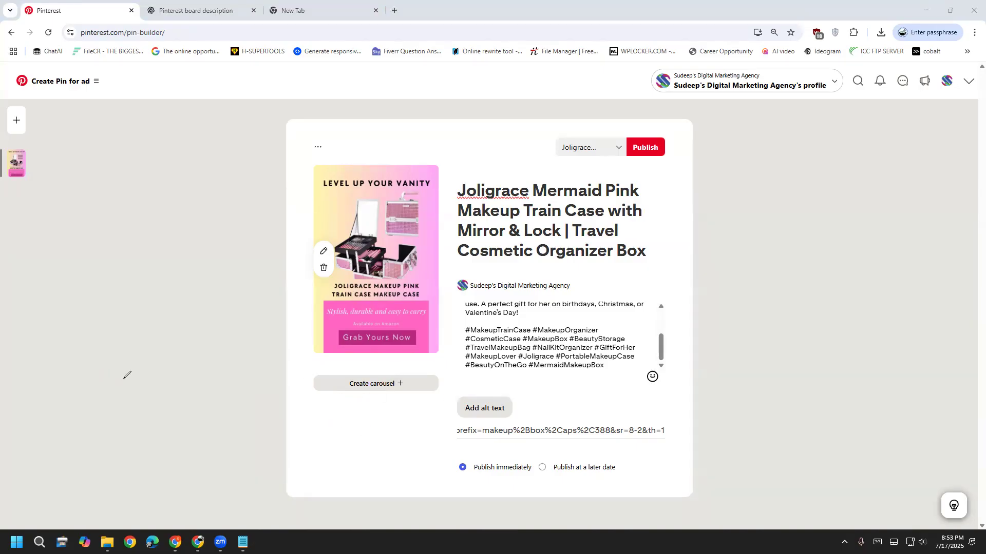
# Turn the ad pin into a carousel and switch between its filled first slide and the empty second slide.
pyautogui.click(362, 386)
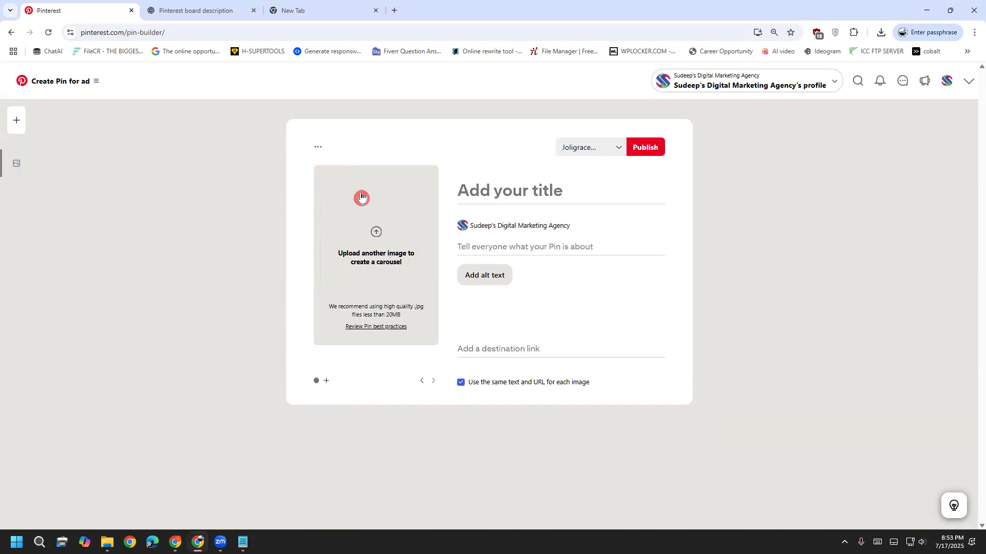
pyautogui.click(422, 384)
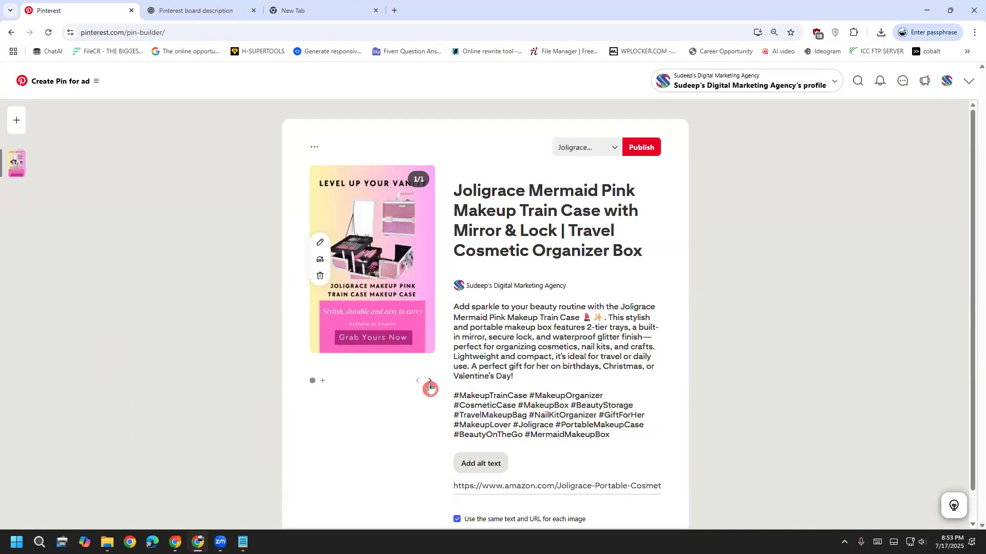
pyautogui.click(434, 385)
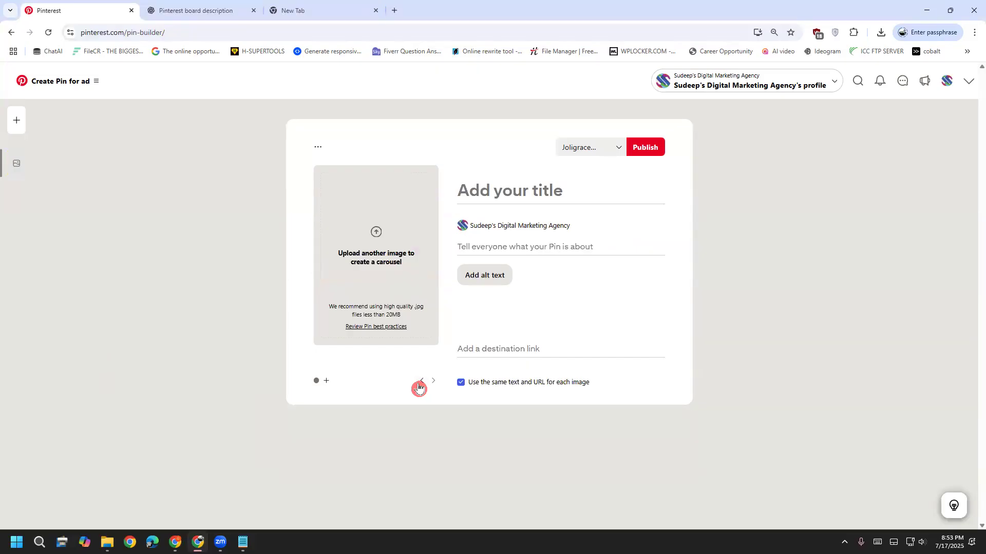
pyautogui.click(419, 385)
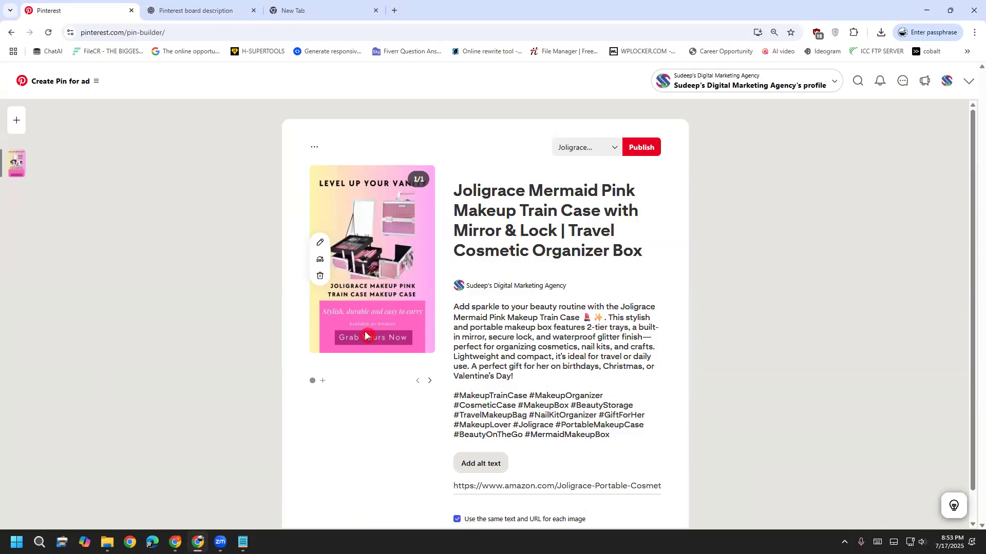
# Disable using the same text and URL for each carousel image and upload "Level up Your Vanity (2).jpg" as the second image.
pyautogui.click(457, 521)
pyautogui.click(431, 389)
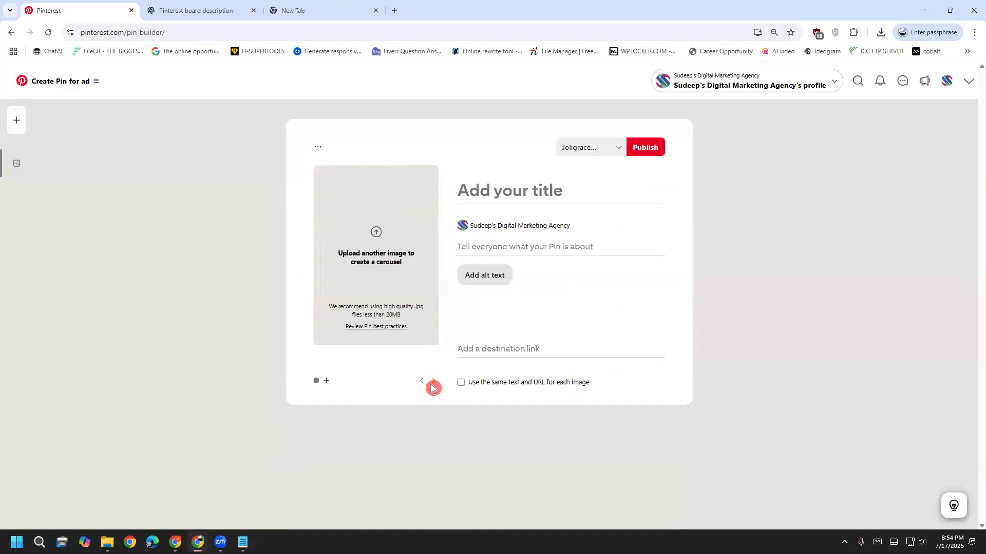
pyautogui.click(370, 258)
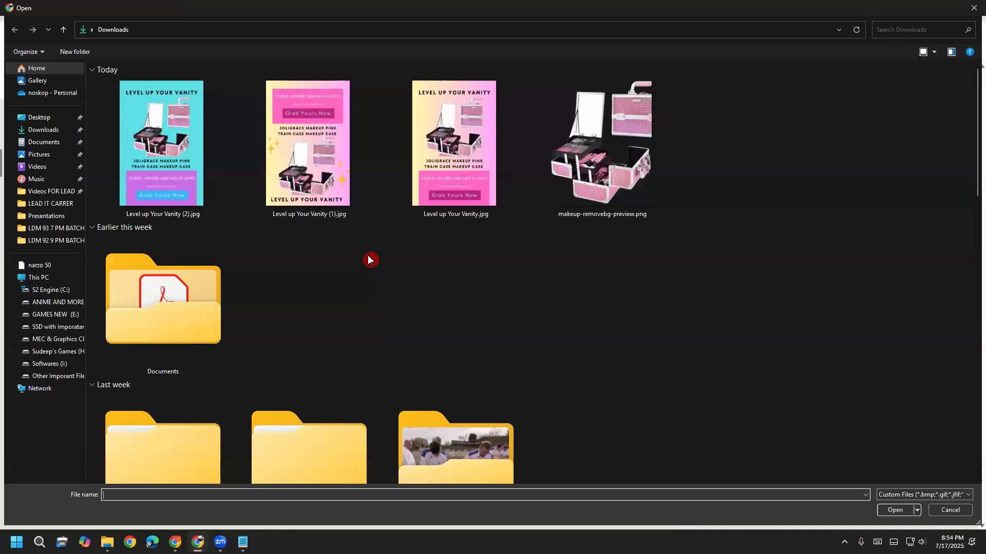
pyautogui.doubleClick(202, 131)
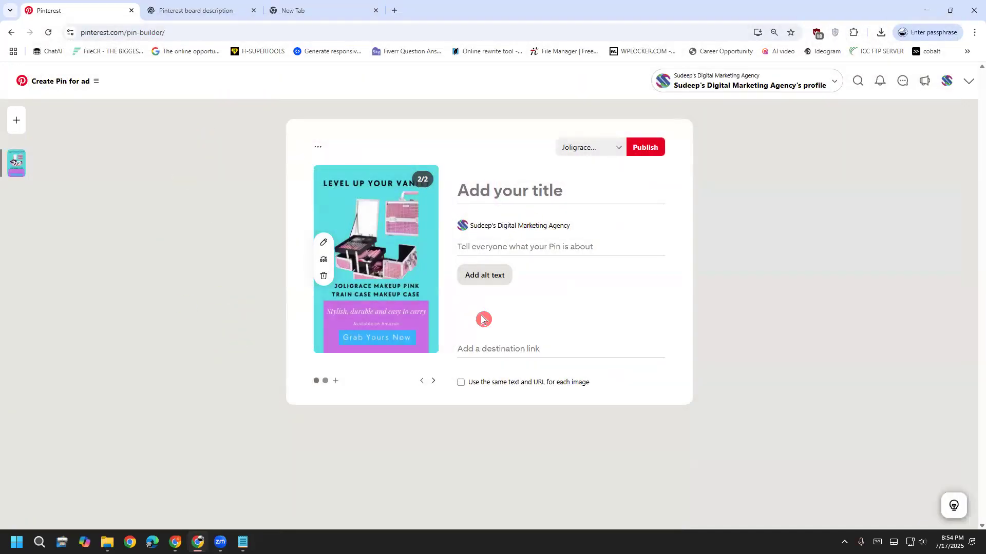
# Open Facebook in a new browser tab, go to the account's own profile page and copy its URL.
pyautogui.click(505, 348)
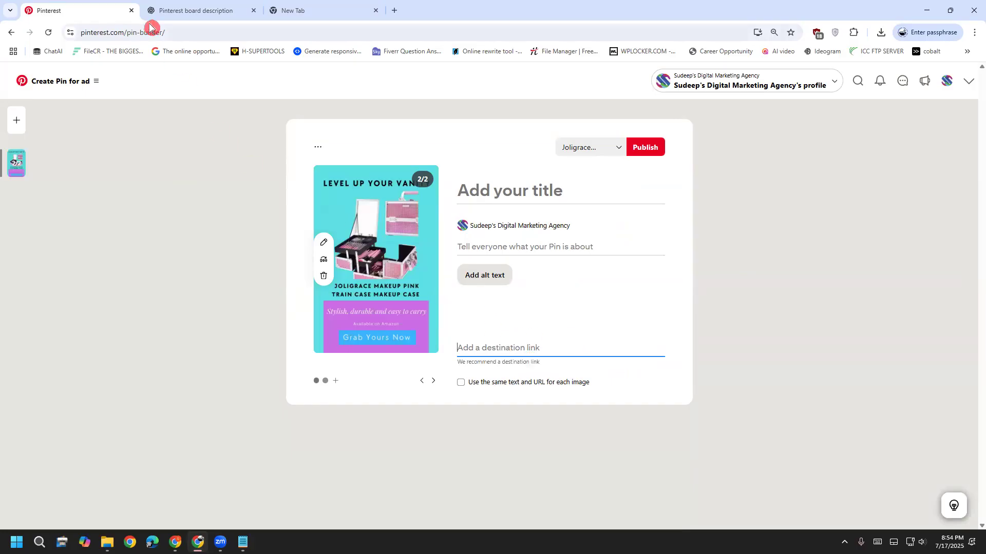
pyautogui.hotkey('ctrl', 't')
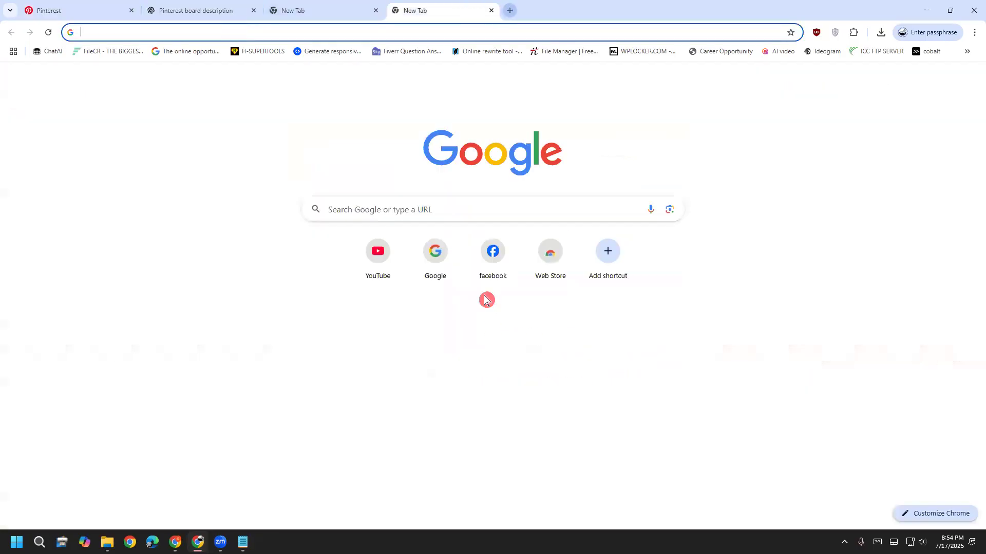
pyautogui.click(491, 280)
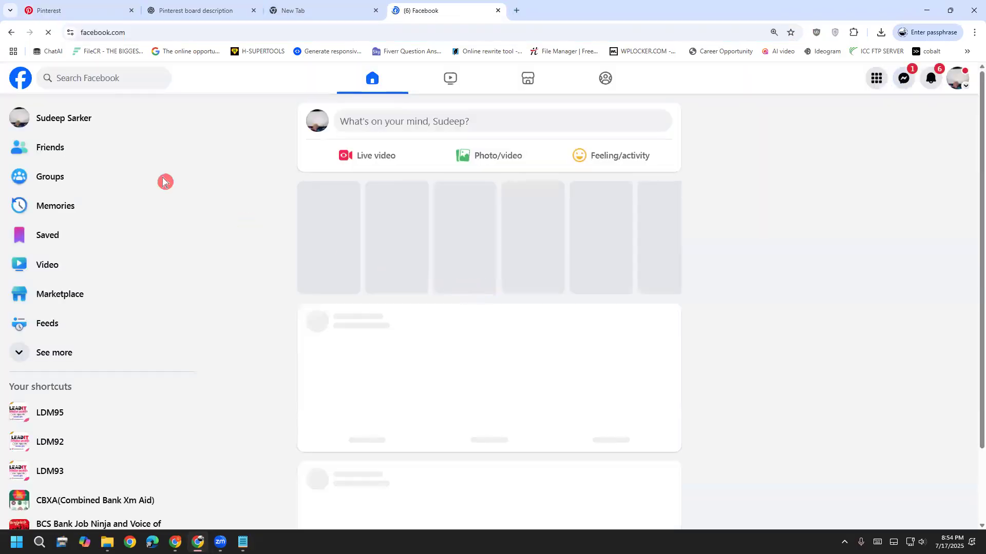
pyautogui.click(81, 129)
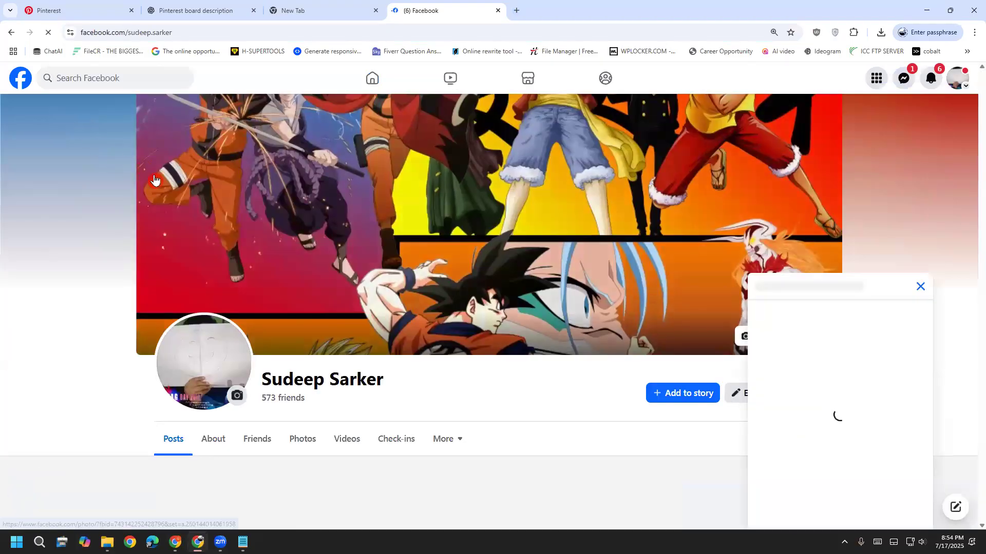
pyautogui.click(198, 36)
pyautogui.hotkey('ctrl', 'c')
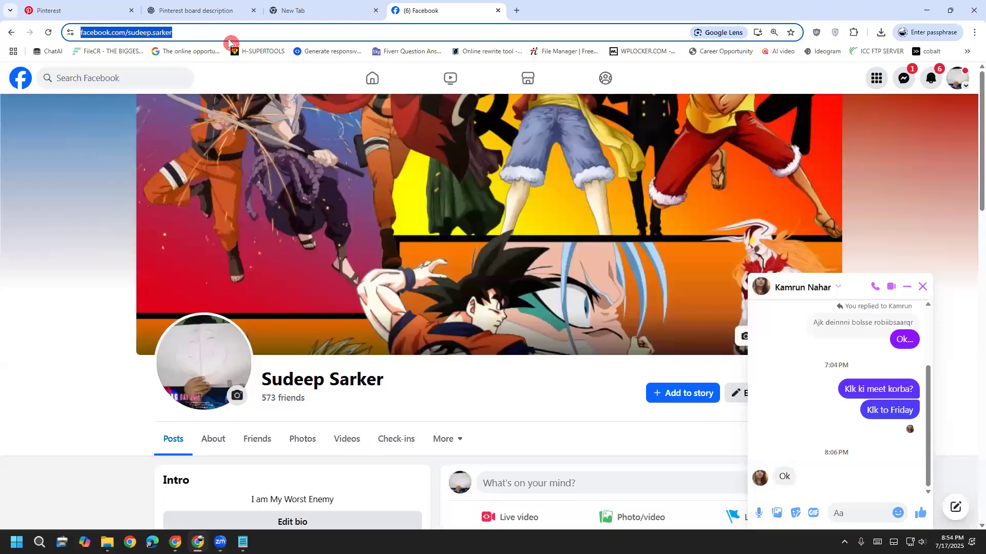
# Close the Facebook chat window, return to Pinterest and paste the profile URL as the second carousel image's destination link.
pyautogui.click(884, 216)
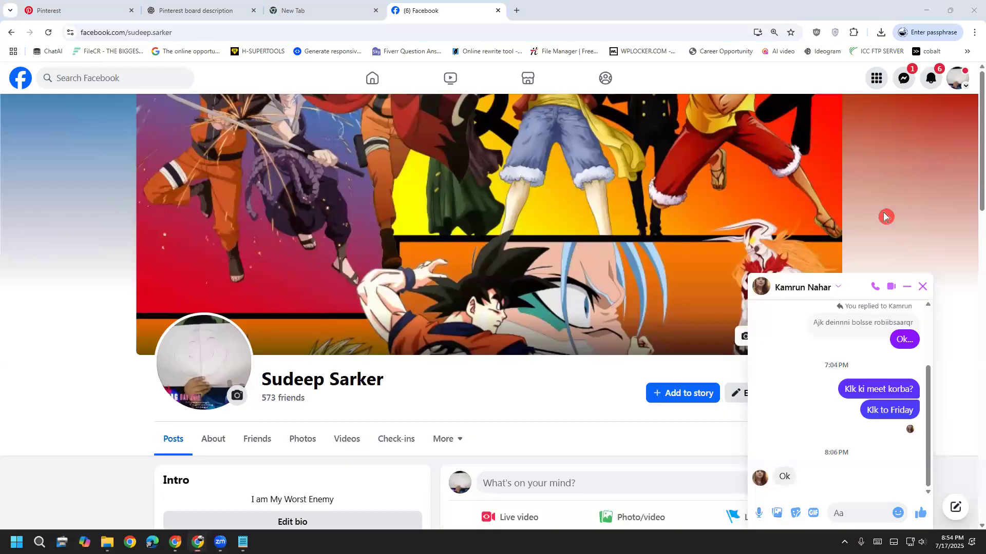
pyautogui.click(922, 287)
pyautogui.click(47, 9)
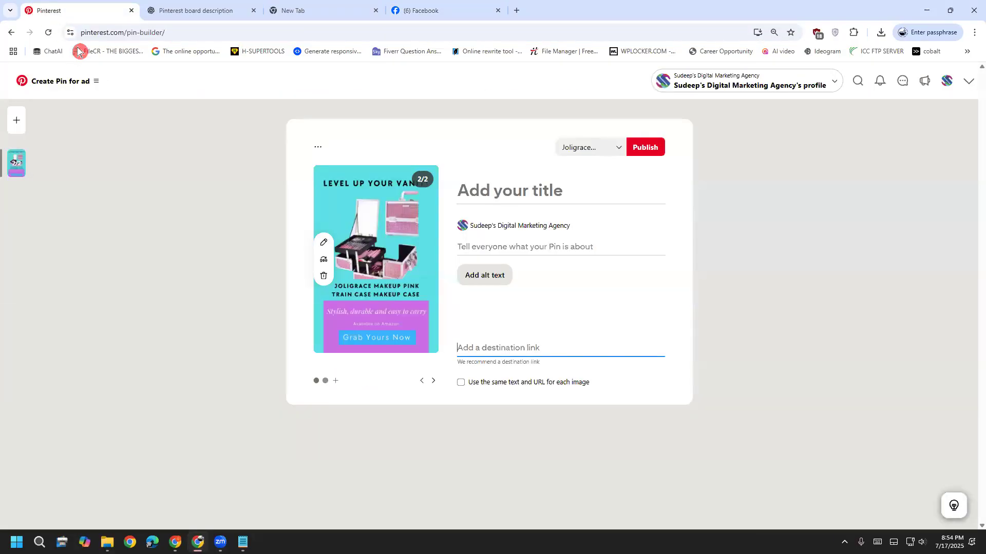
pyautogui.hotkey('alt', 'Tab')
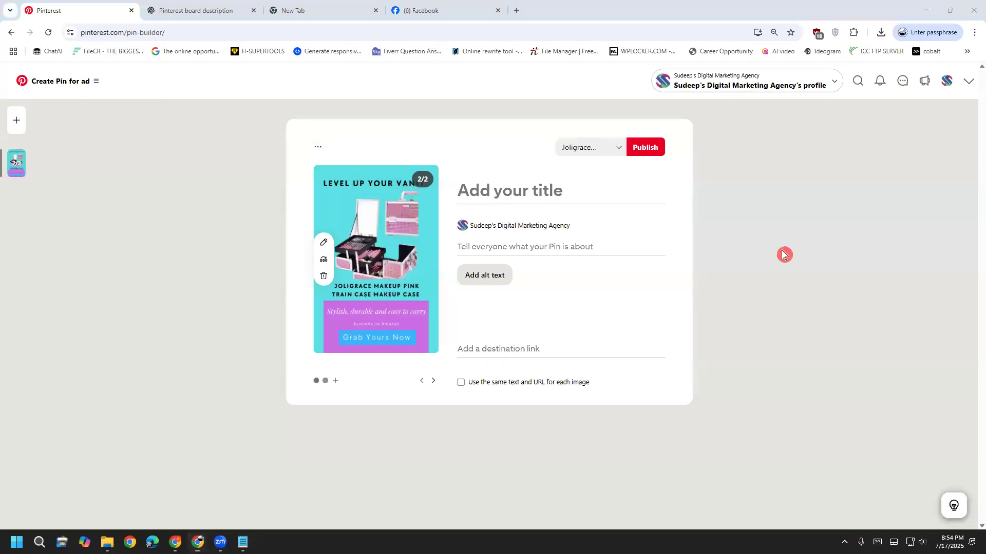
pyautogui.click(485, 354)
pyautogui.hotkey('ctrl', 'v')
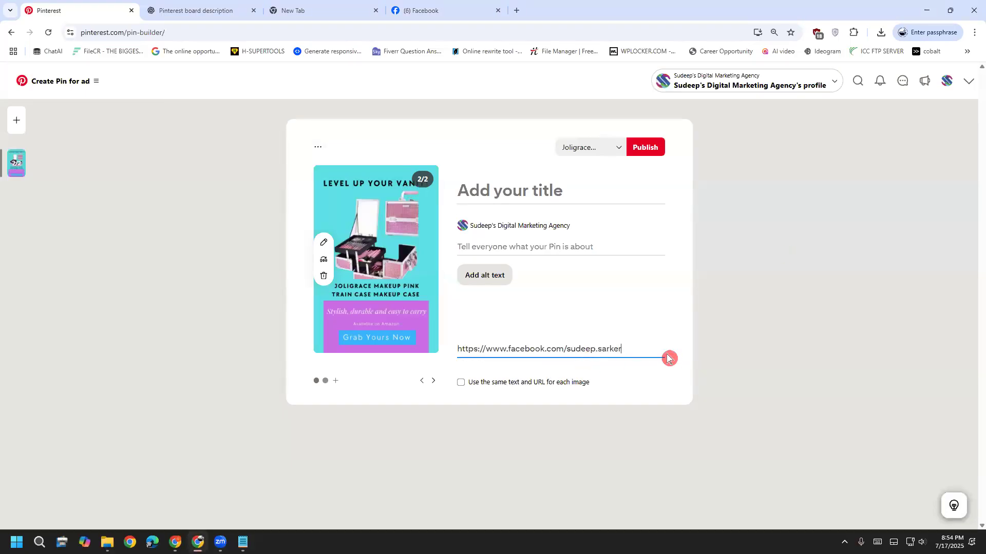
# Copy the pin description with its hashtags from ChatGPT and paste it as the second carousel image's description on Pinterest.
pyautogui.click(519, 250)
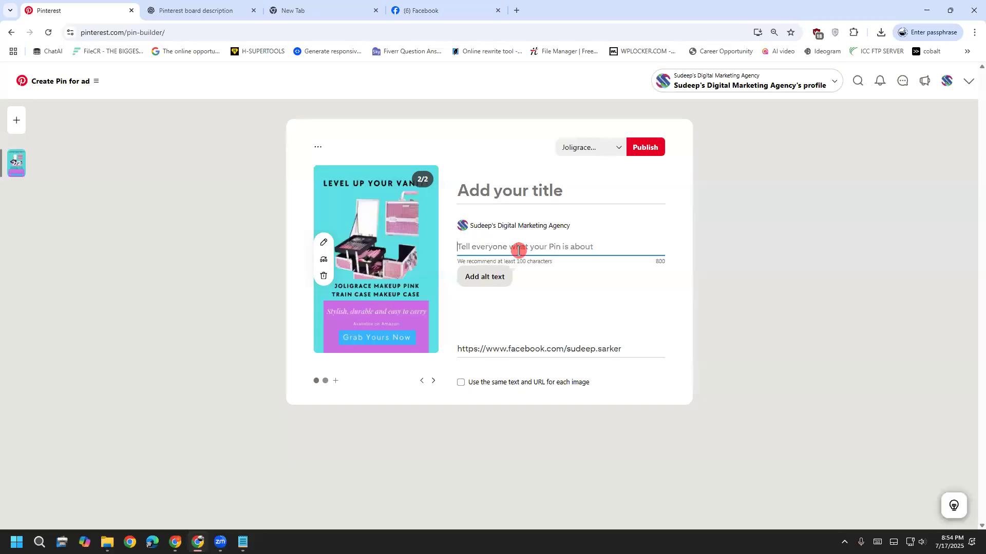
pyautogui.click(230, 8)
pyautogui.click(473, 374)
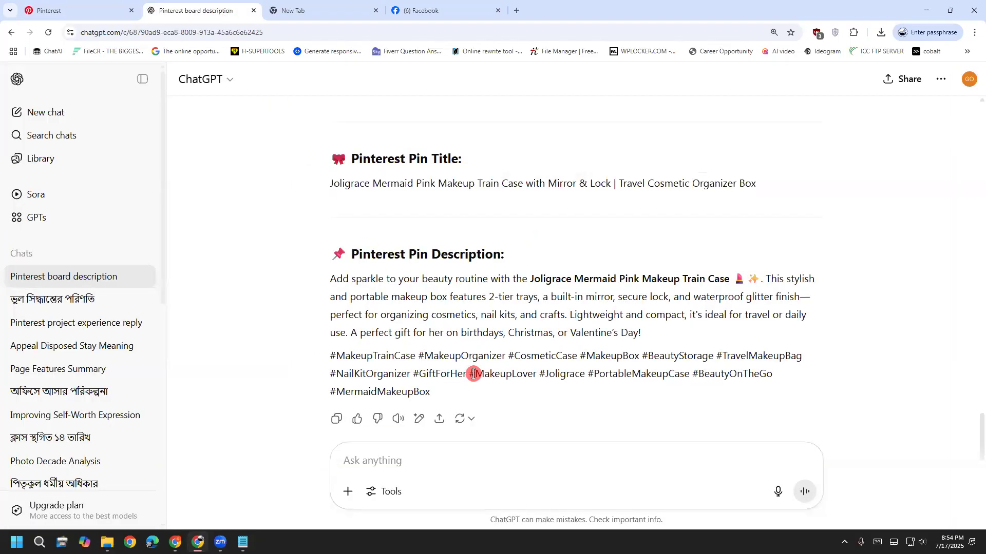
pyautogui.moveTo(433, 393); pyautogui.dragTo(300, 284)
pyautogui.rightClick(354, 298)
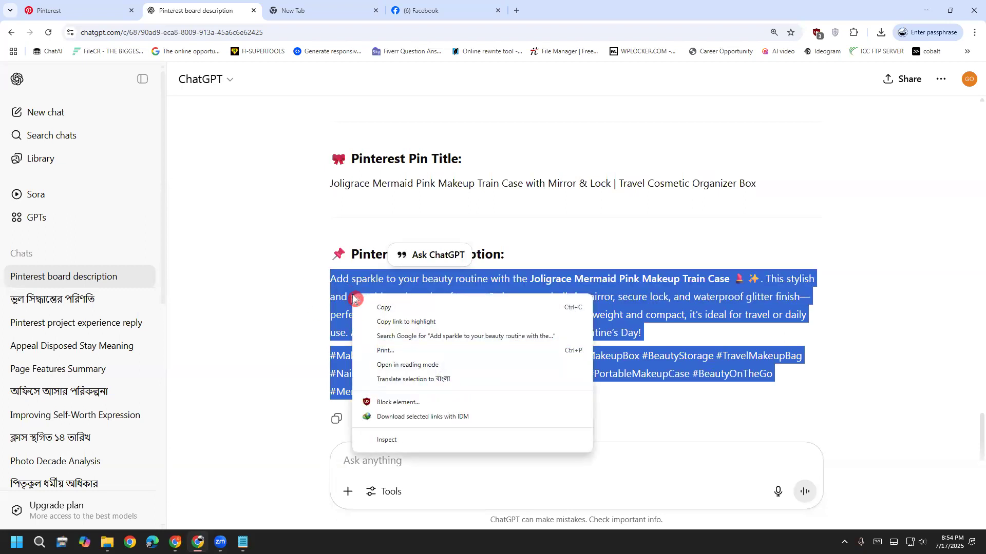
pyautogui.click(382, 308)
pyautogui.click(75, 8)
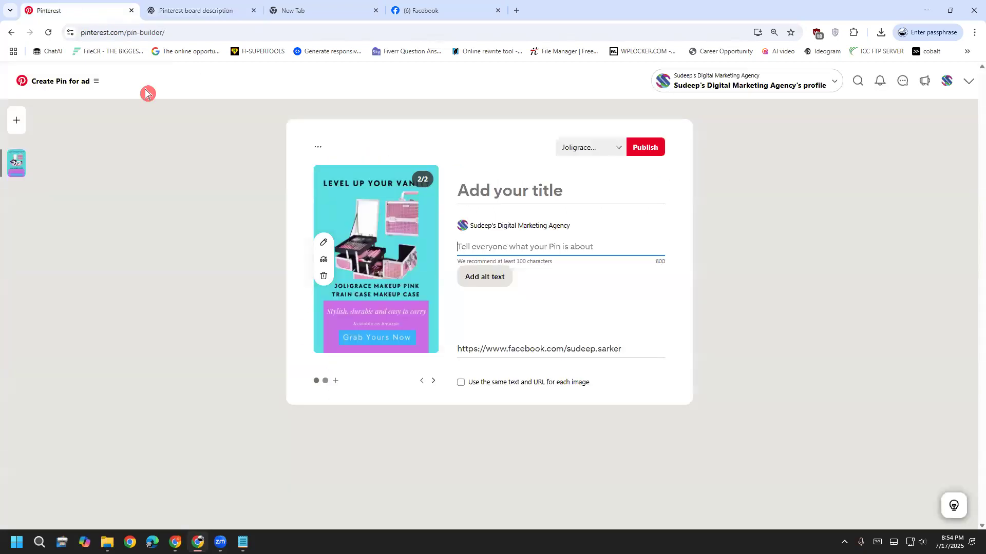
pyautogui.hotkey('ctrl', 'v')
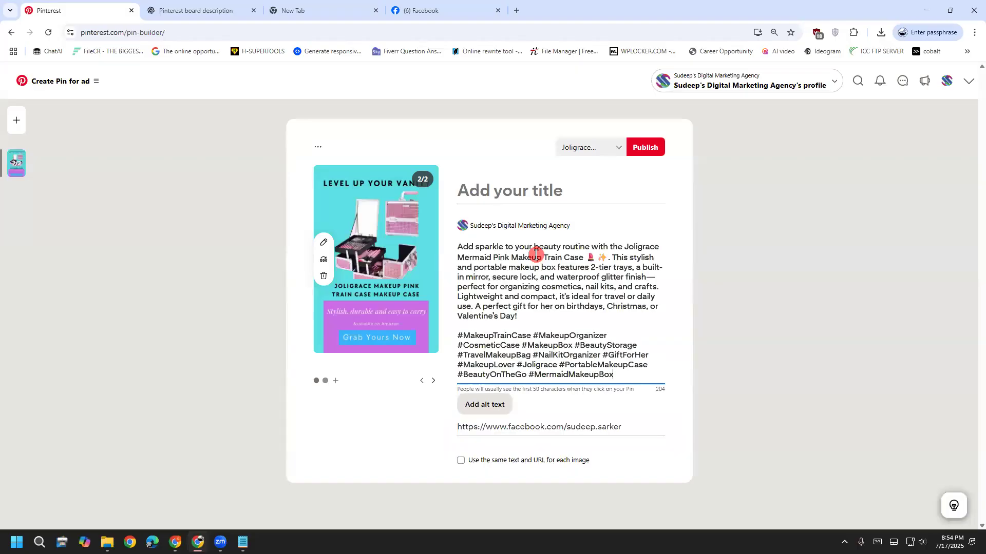
# Copy the Joligrace Mermaid Pink pin title from ChatGPT and paste it as the second carousel image's title on Pinterest.
pyautogui.click(514, 195)
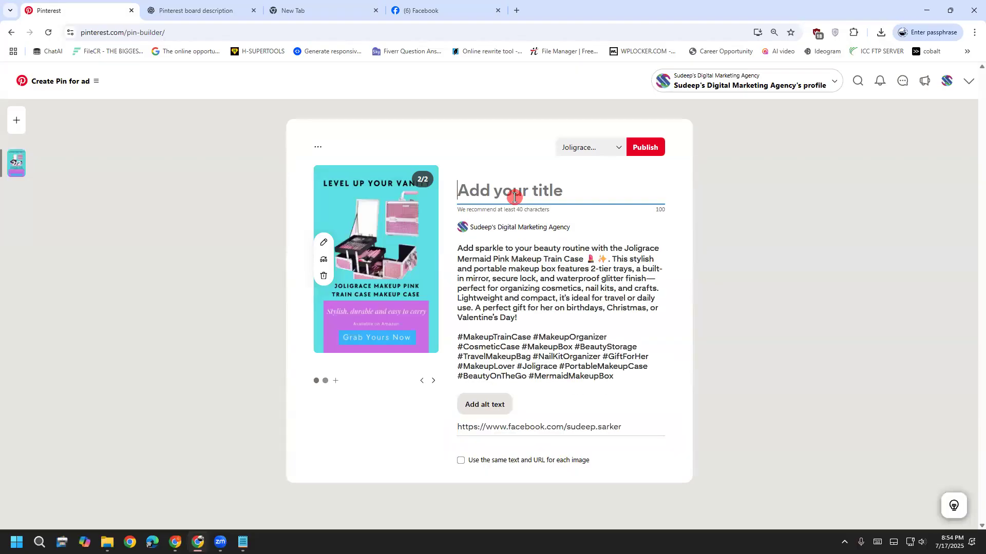
pyautogui.click(188, 8)
pyautogui.click(454, 253)
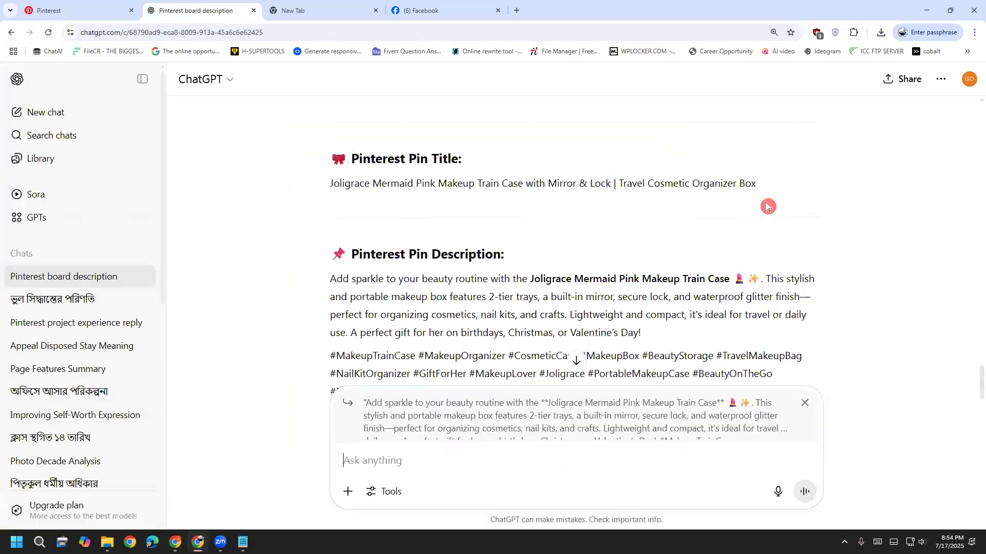
pyautogui.tripleClick(318, 194)
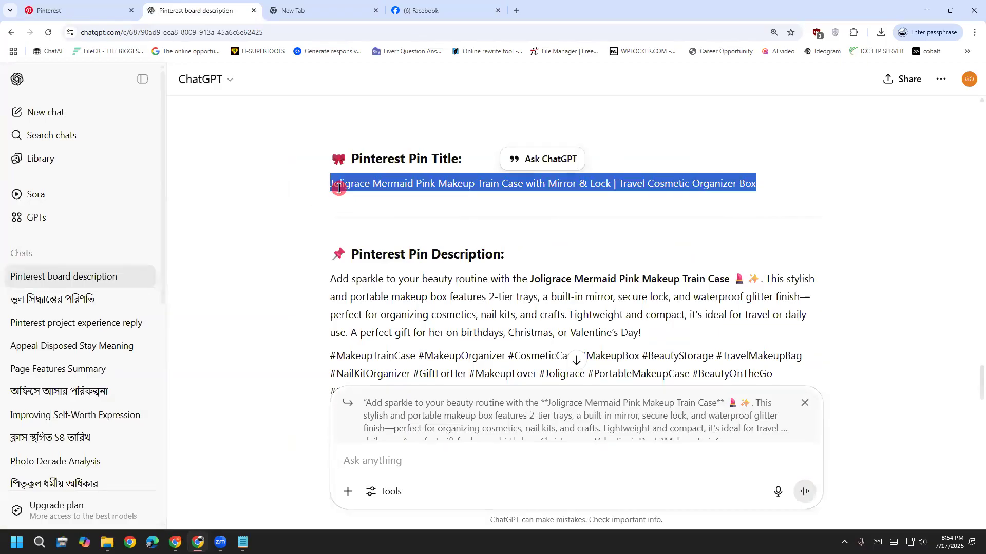
pyautogui.rightClick(339, 195)
pyautogui.click(369, 203)
pyautogui.click(82, 9)
pyautogui.click(529, 195)
pyautogui.hotkey('ctrl', 'v')
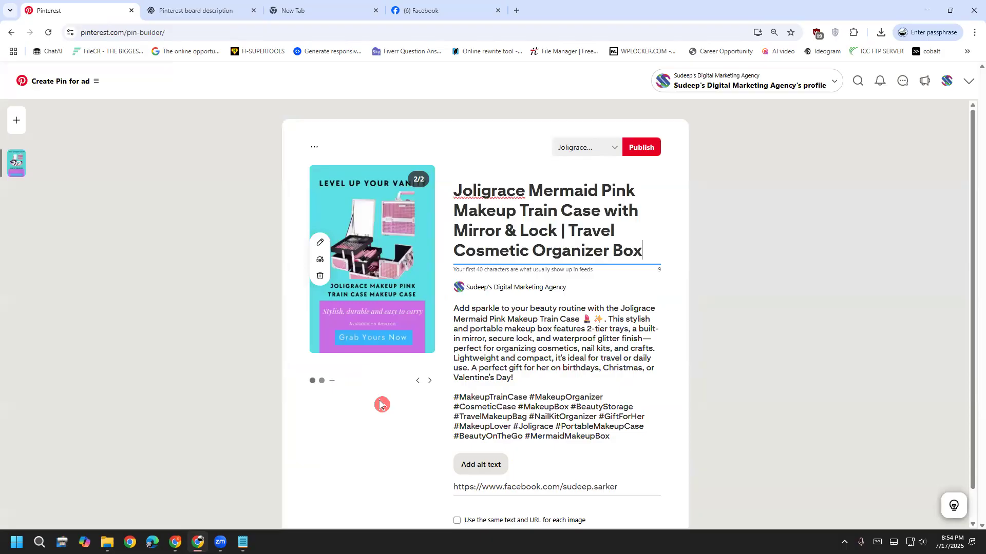
# Add Level up Your Vanity (1).jpg from Downloads as the third image of the carousel pin.
pyautogui.click(334, 385)
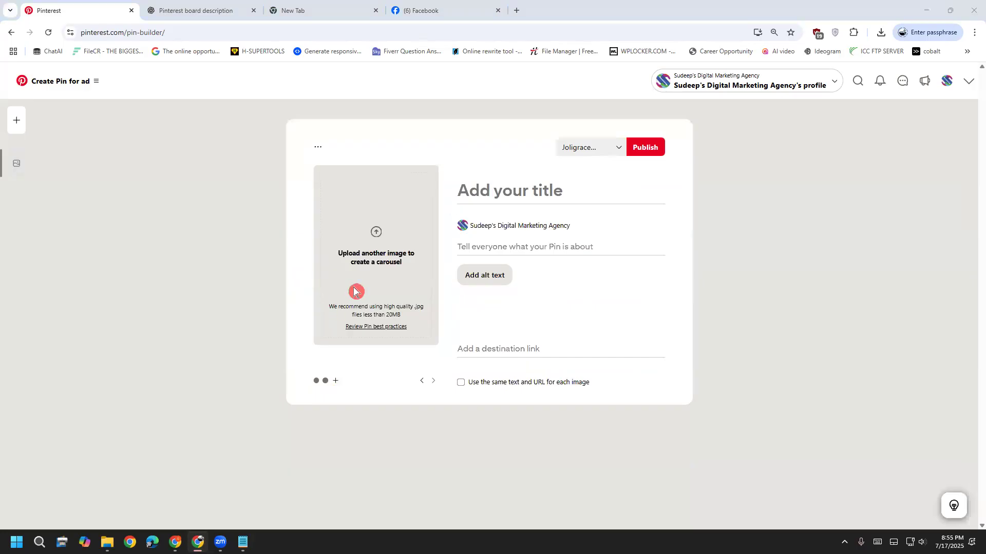
pyautogui.click(355, 292)
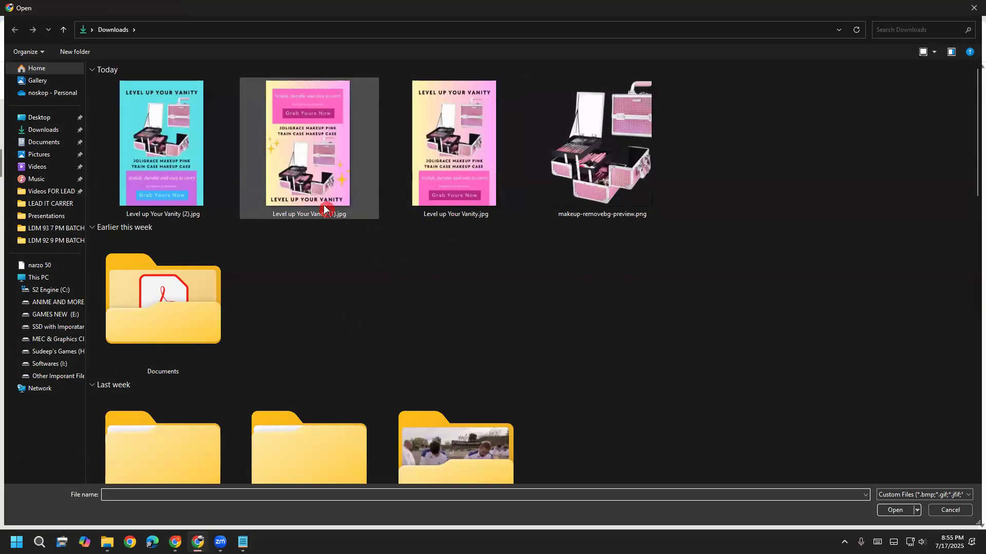
pyautogui.doubleClick(294, 209)
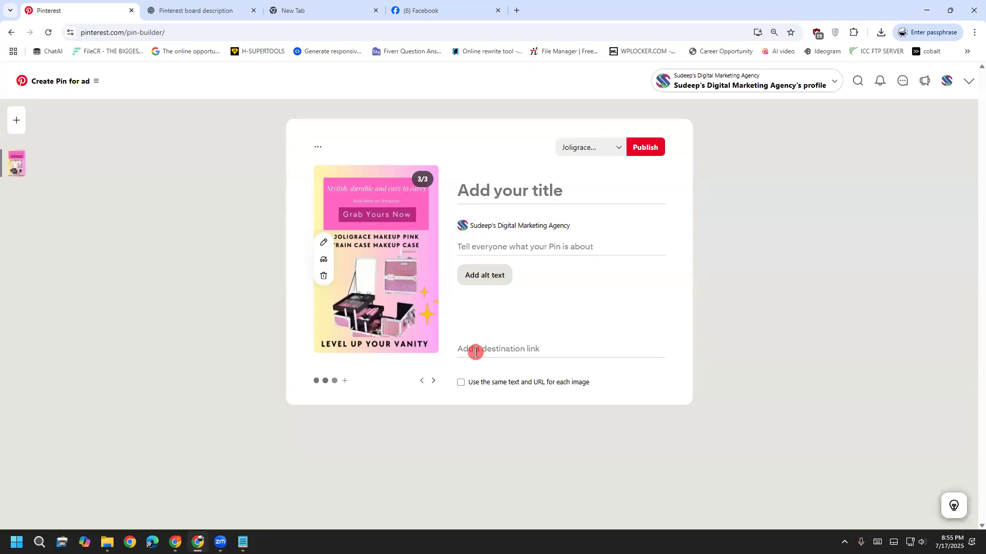
# Switch to the Fiverr browser window, open the seller's gigs and copy the share link of the Pinterest unique custom pins gig.
pyautogui.click(173, 542)
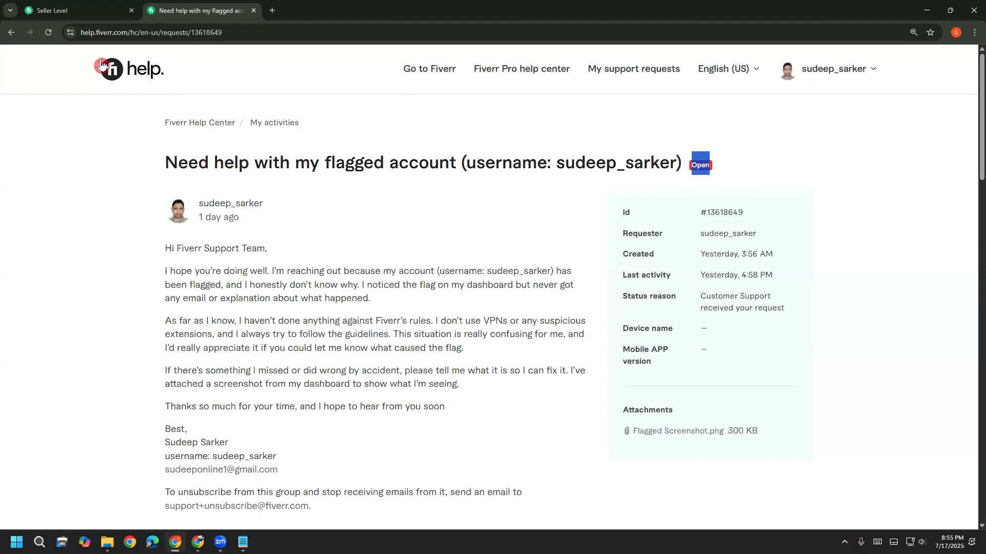
pyautogui.click(67, 10)
pyautogui.moveTo(283, 74)
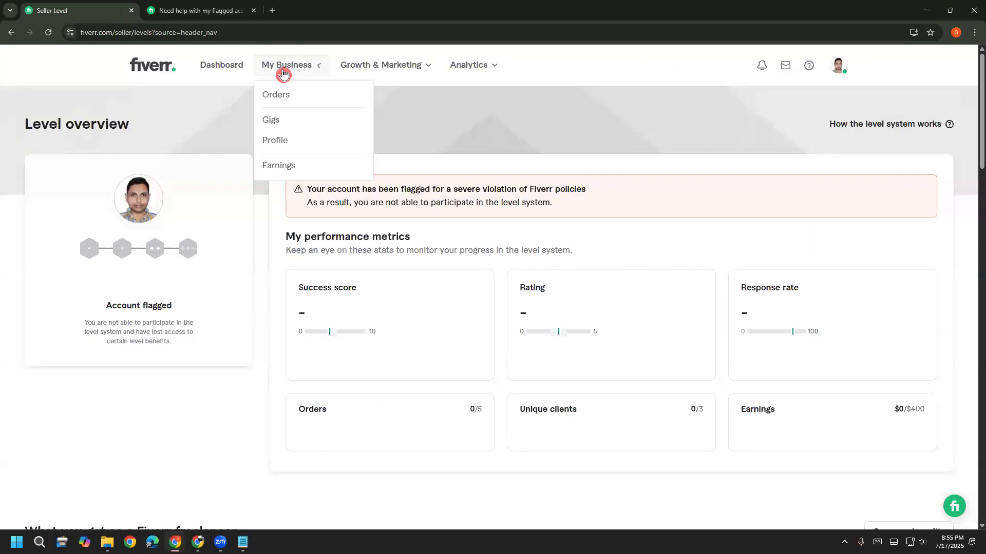
pyautogui.click(298, 120)
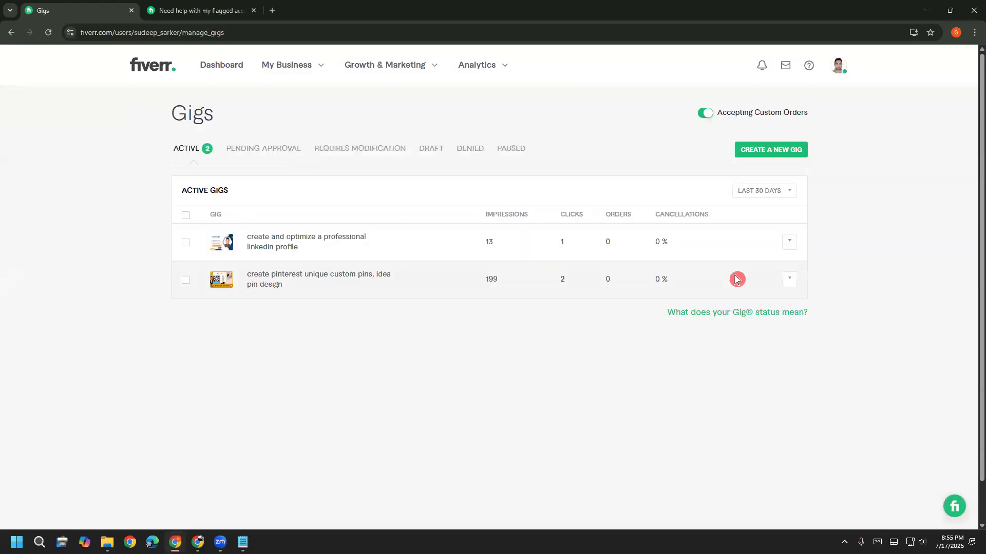
pyautogui.click(790, 284)
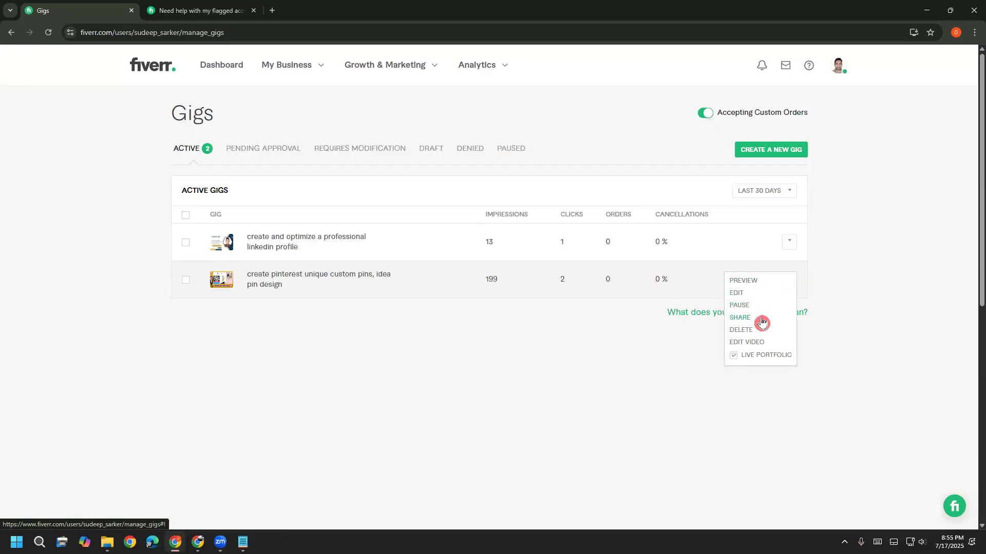
pyautogui.click(746, 325)
pyautogui.click(586, 311)
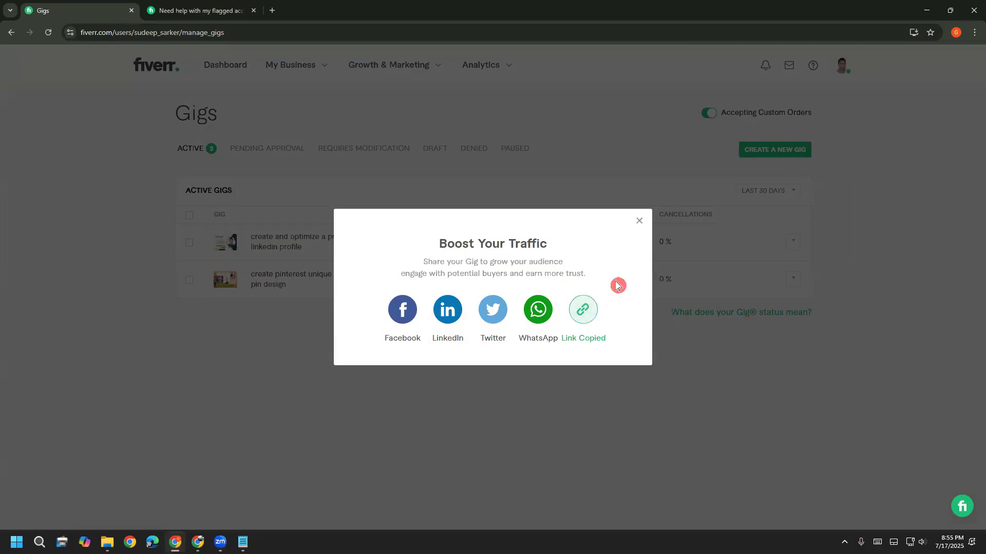
pyautogui.click(640, 221)
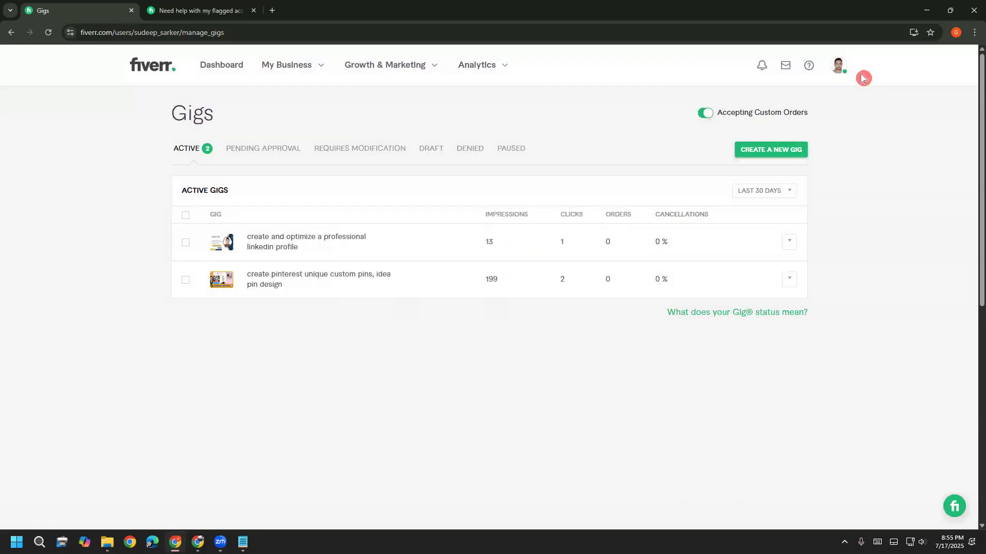
# Return to Pinterest and paste the Fiverr gig link as the third carousel image's destination link.
pyautogui.hotkey('alt', 'Tab')
pyautogui.click(497, 348)
pyautogui.hotkey('ctrl', 'v')
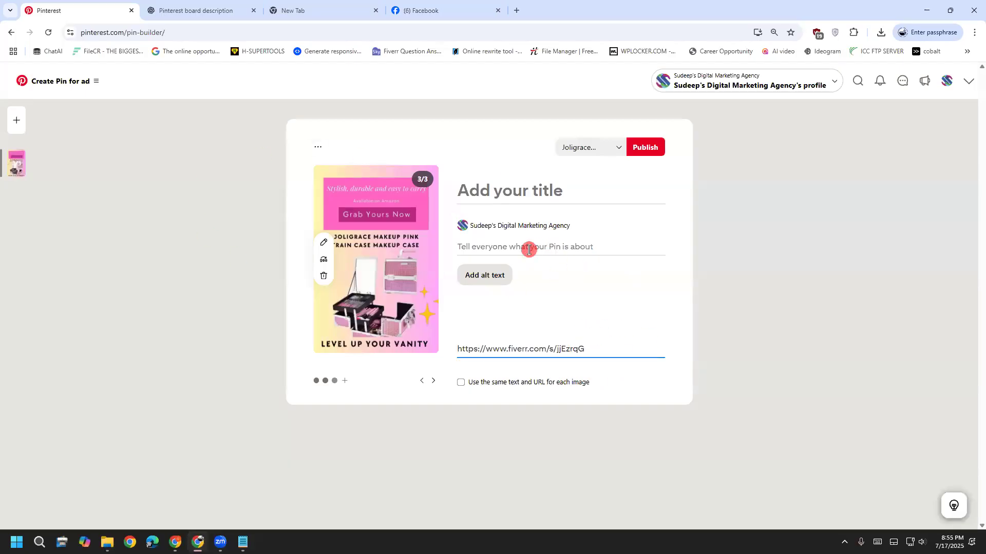
# Copy the pin description with its hashtags from ChatGPT and paste it as the third carousel image's description on Pinterest.
pyautogui.click(586, 249)
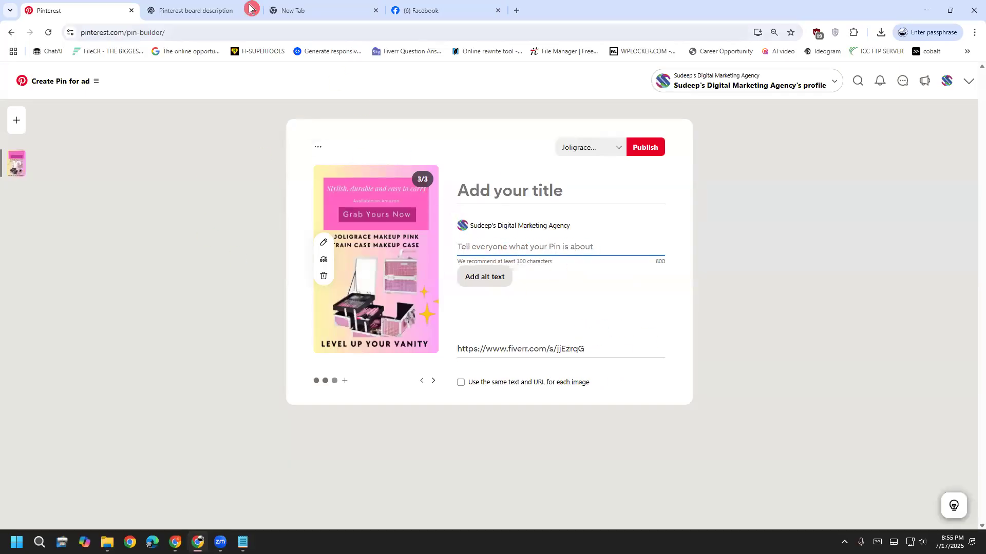
pyautogui.click(220, 8)
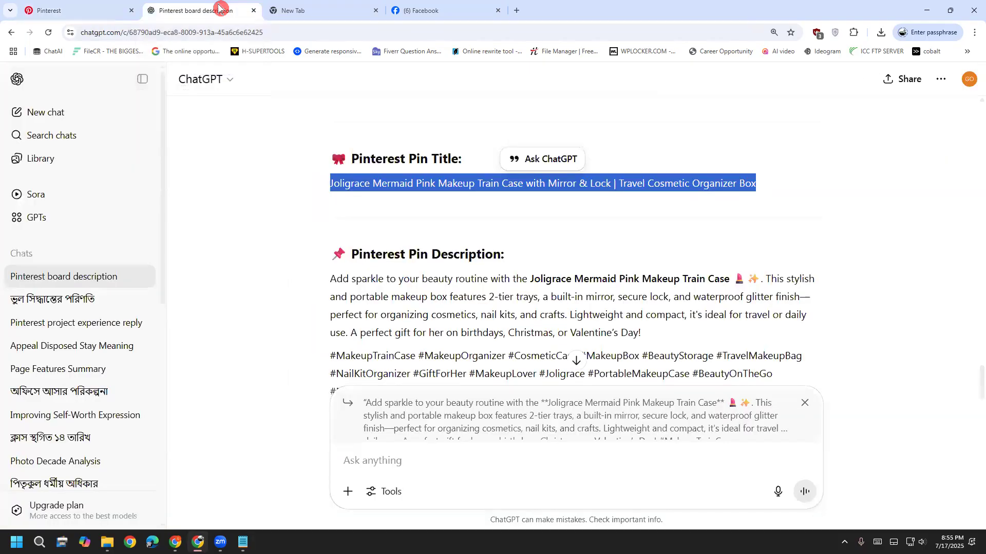
pyautogui.scroll(-2, 666, 375)
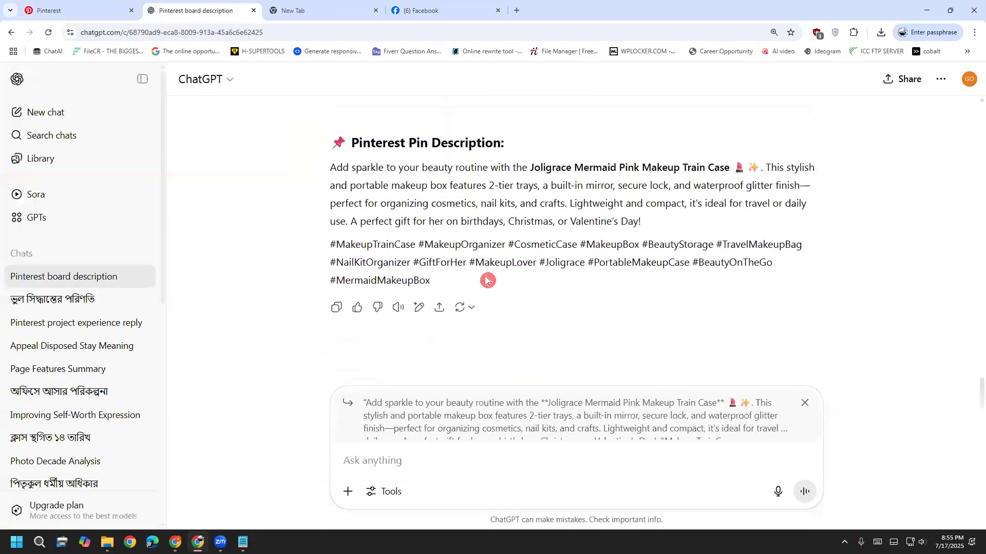
pyautogui.moveTo(488, 280); pyautogui.dragTo(281, 185)
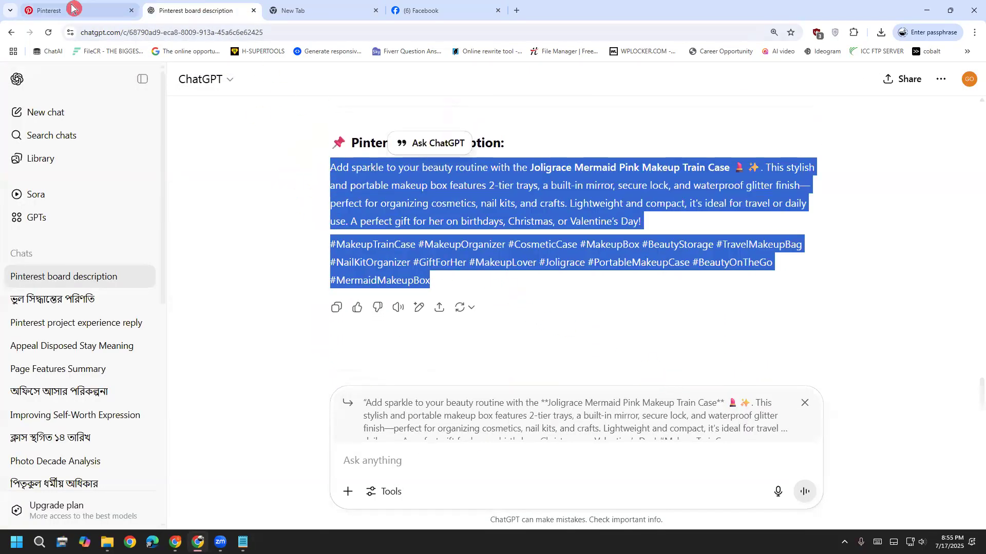
pyautogui.click(63, 9)
pyautogui.click(473, 243)
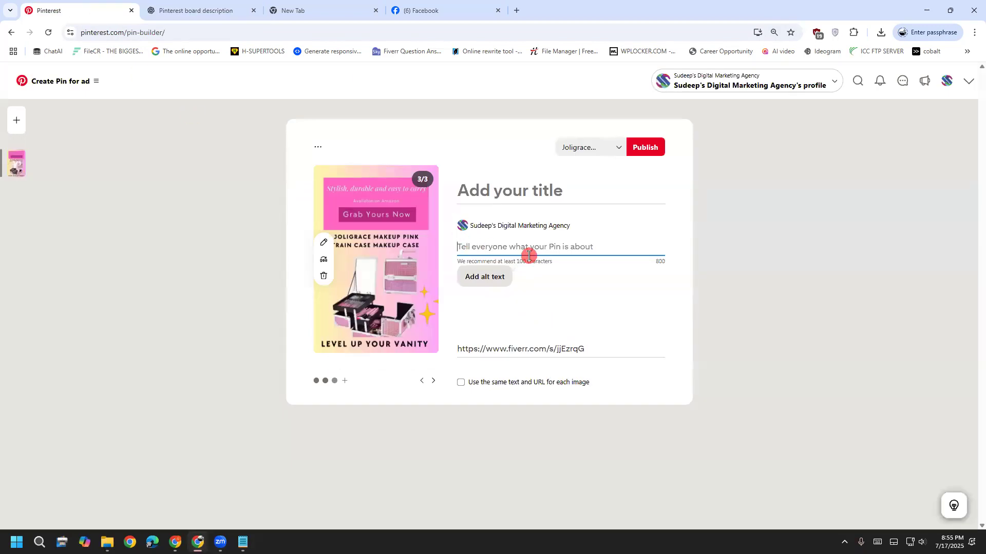
pyautogui.hotkey('ctrl', 'v')
# Copy the Joligrace Mermaid Pink pin title from ChatGPT and paste it as the third carousel image's title on Pinterest.
pyautogui.click(180, 10)
pyautogui.click(531, 159)
pyautogui.scroll(2, 556, 252)
pyautogui.scroll(1, 556, 252)
pyautogui.moveTo(762, 227); pyautogui.dragTo(331, 224)
pyautogui.hotkey('ctrl', 'c')
pyautogui.click(103, 10)
pyautogui.click(554, 185)
pyautogui.hotkey('ctrl', 'v')
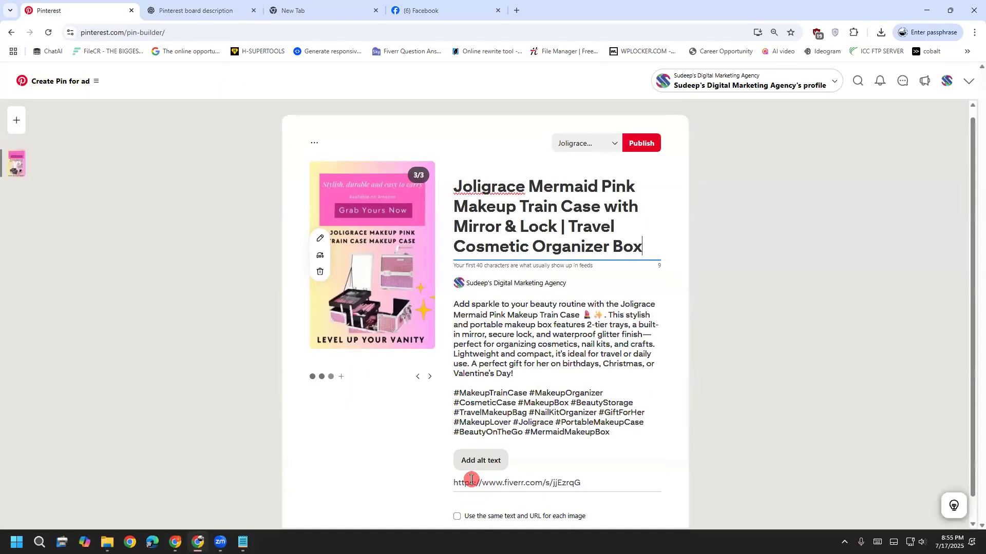
# Look through the available boards, keep the Joligrace Makeup Pink Train Case Makeup Case board and publish the carousel pin.
pyautogui.click(607, 148)
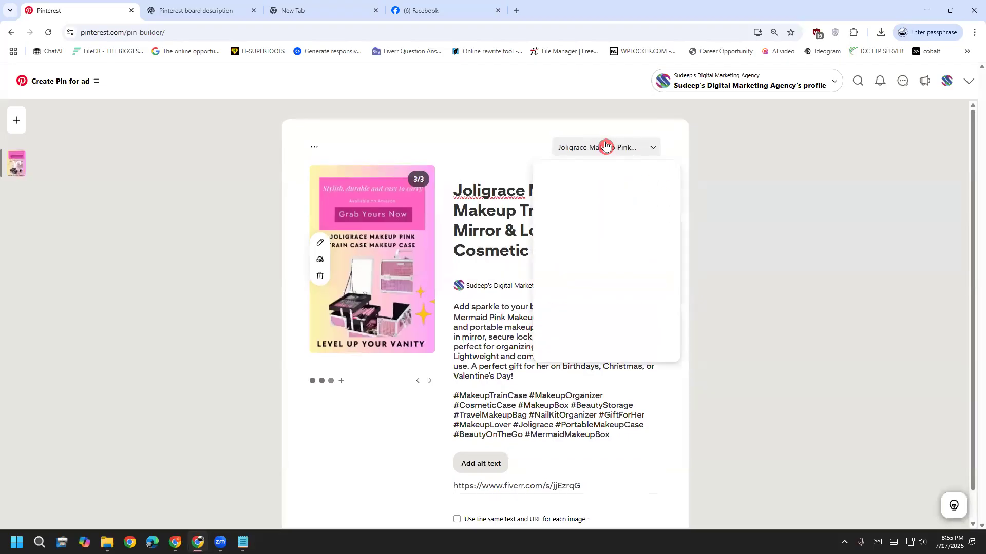
pyautogui.scroll(-4, 639, 257)
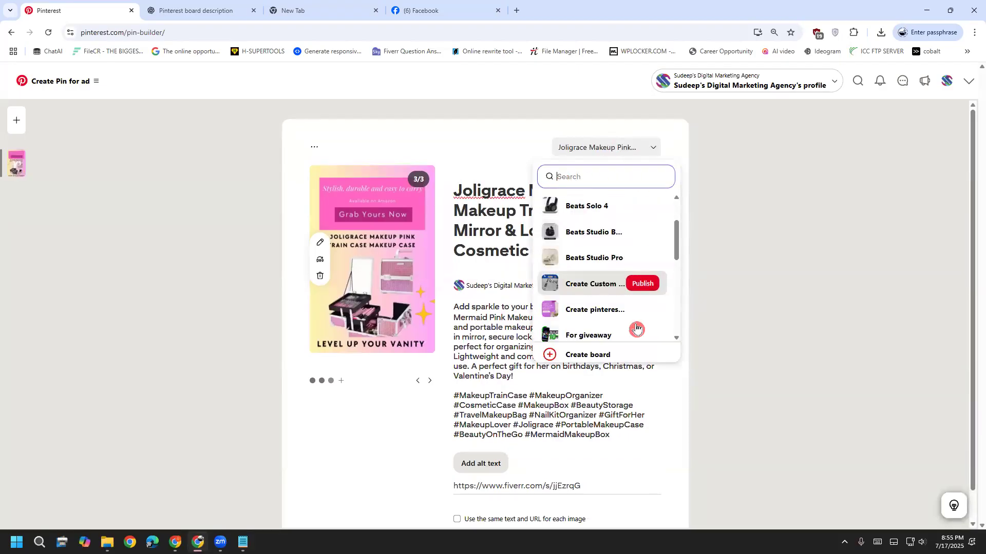
pyautogui.scroll(-4, 657, 324)
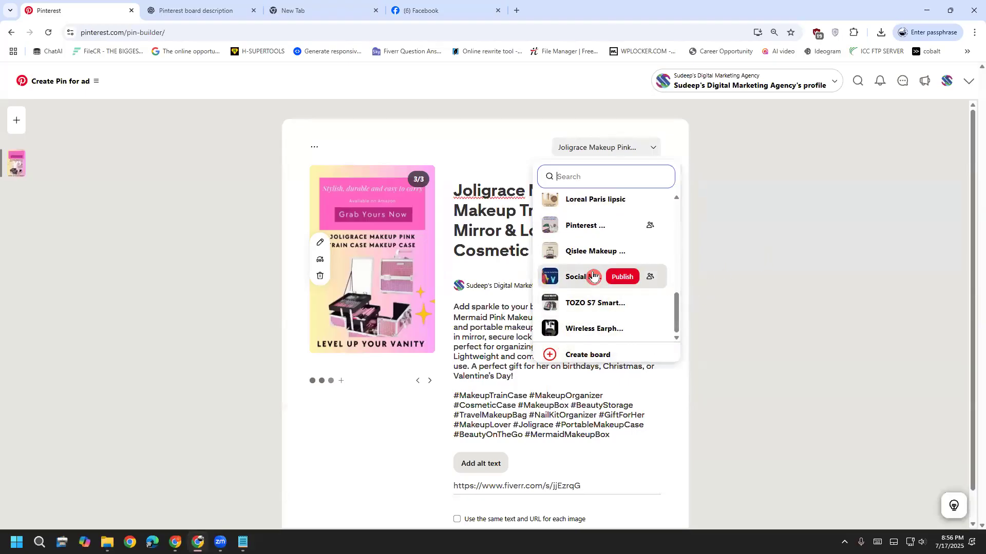
pyautogui.scroll(8, 623, 275)
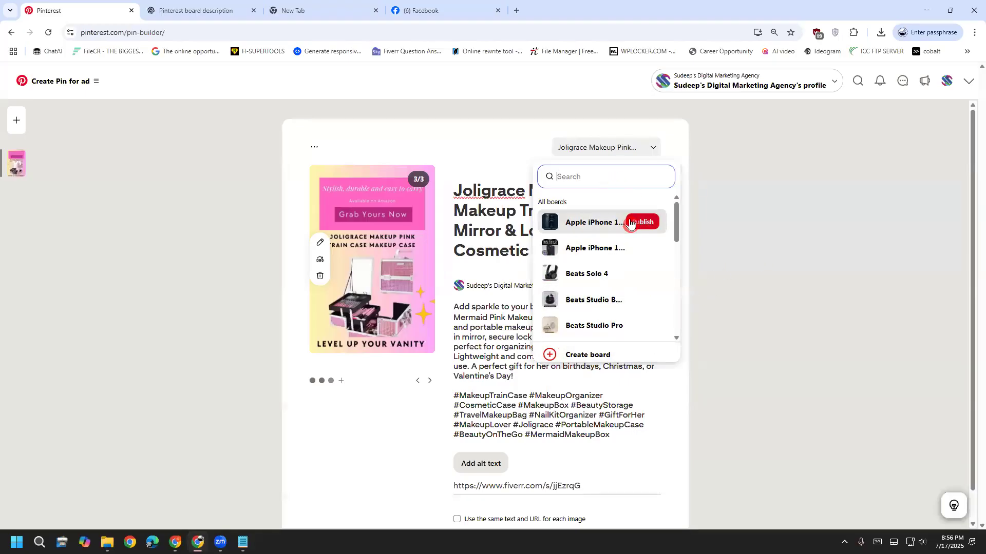
pyautogui.click(718, 226)
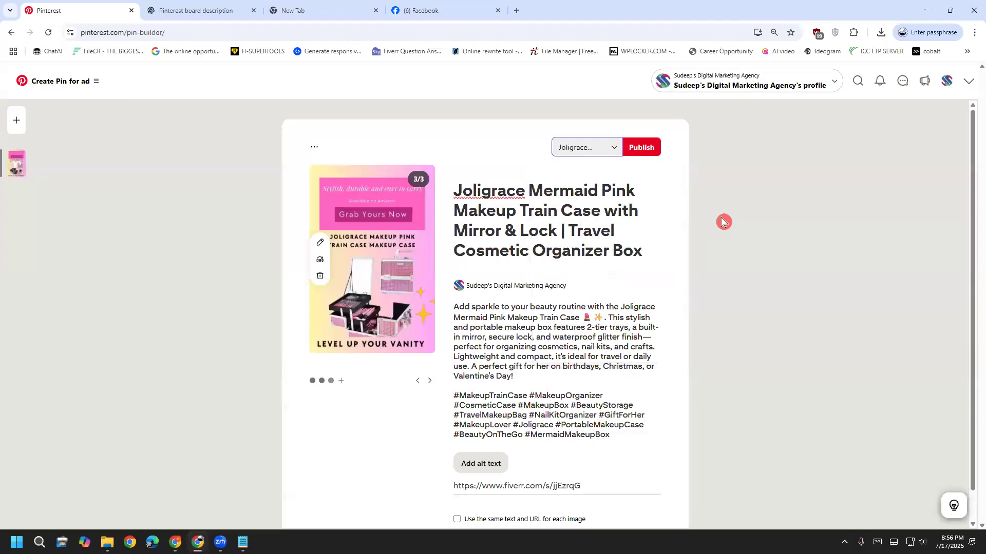
pyautogui.click(648, 153)
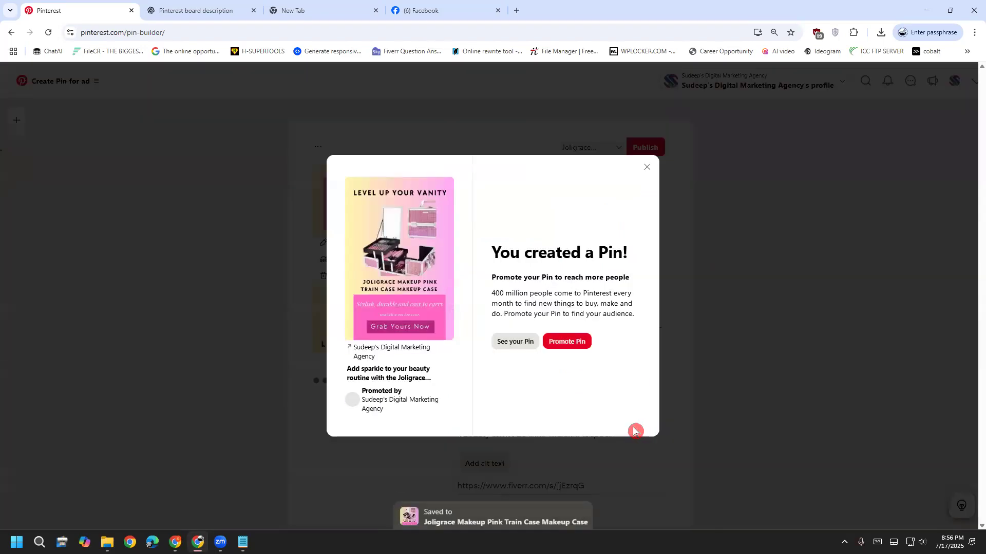
# View the published carousel pin and advance to its third image.
pyautogui.click(514, 343)
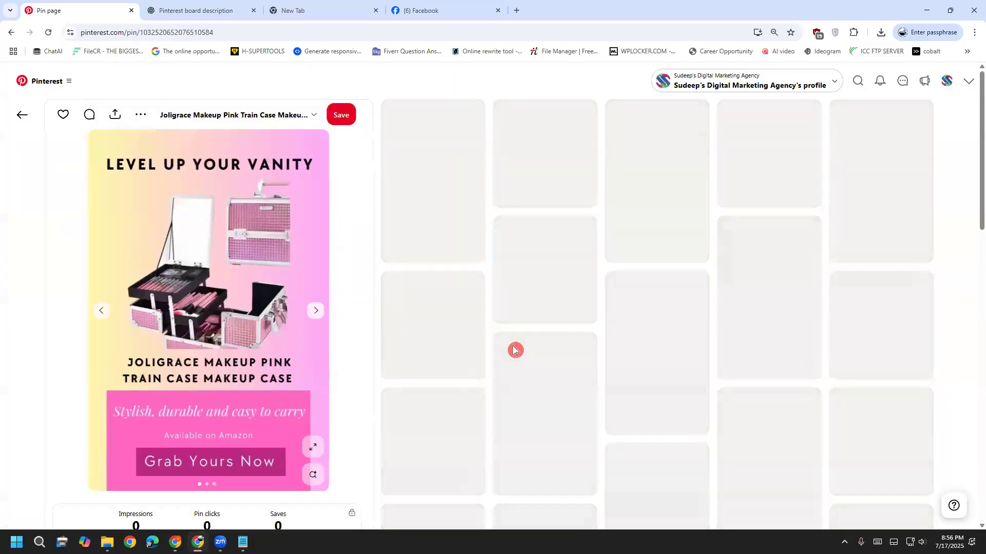
pyautogui.scroll(-1, 67, 381)
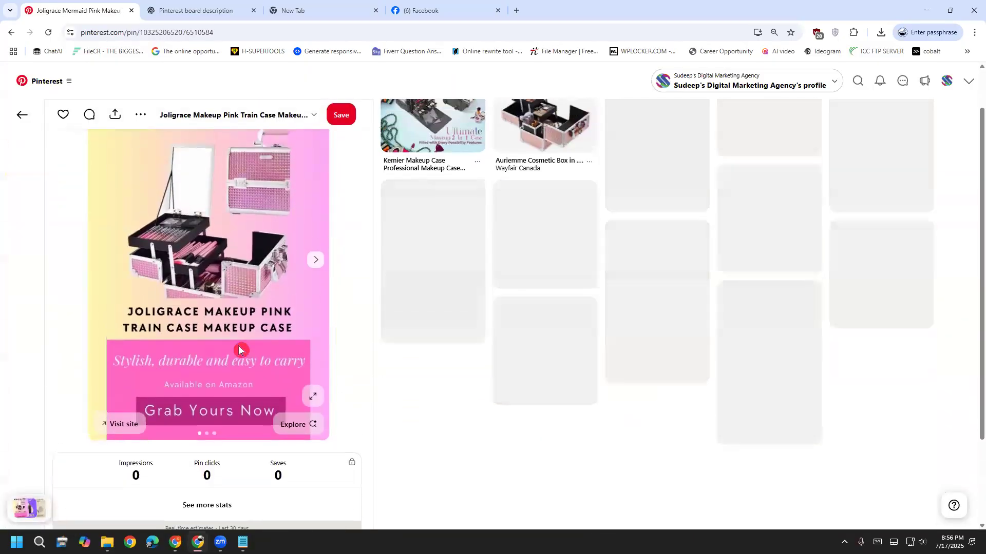
pyautogui.click(326, 261)
pyautogui.click(325, 259)
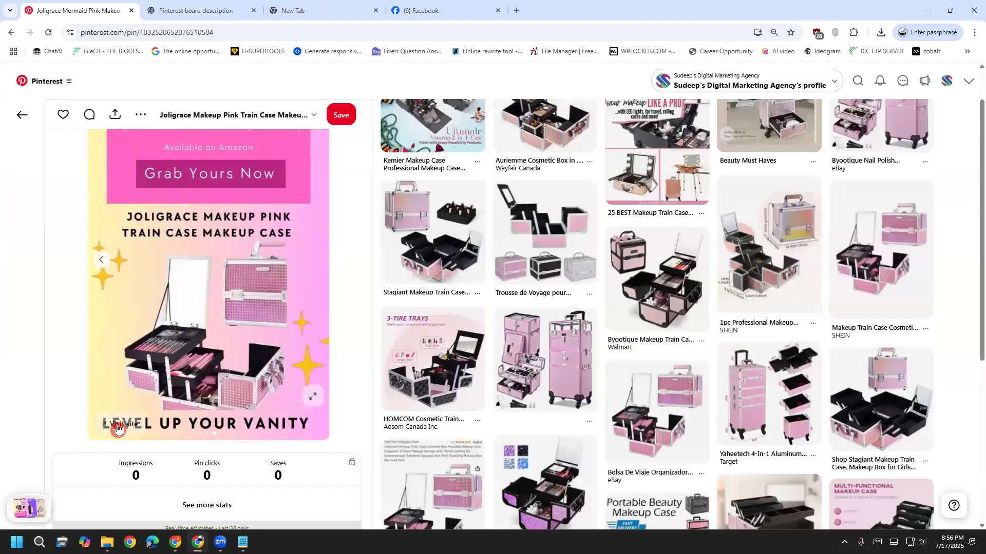
# Visit the third image's destination link, look through the Fiverr gig page and close its tab.
pyautogui.click(117, 426)
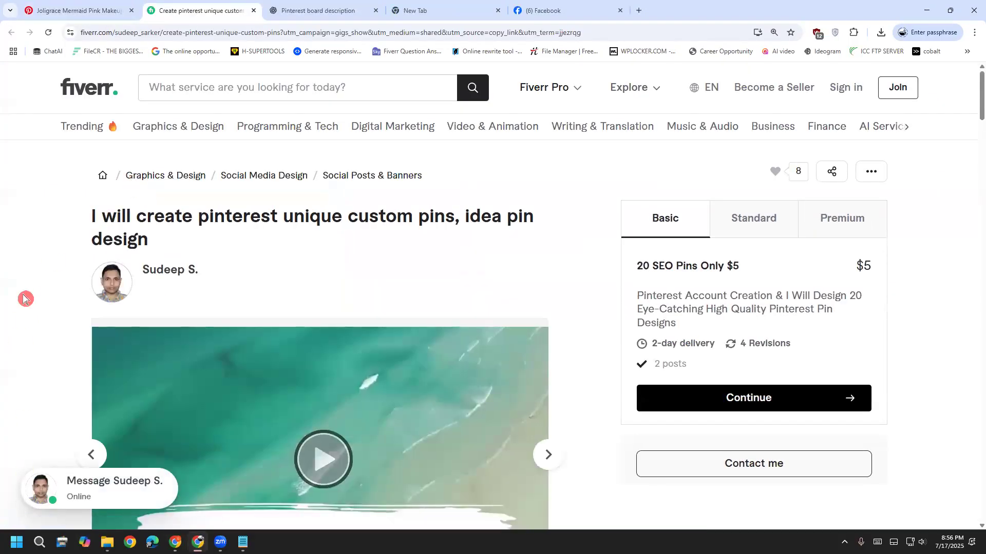
pyautogui.scroll(-5, 25, 298)
pyautogui.scroll(-11, 36, 297)
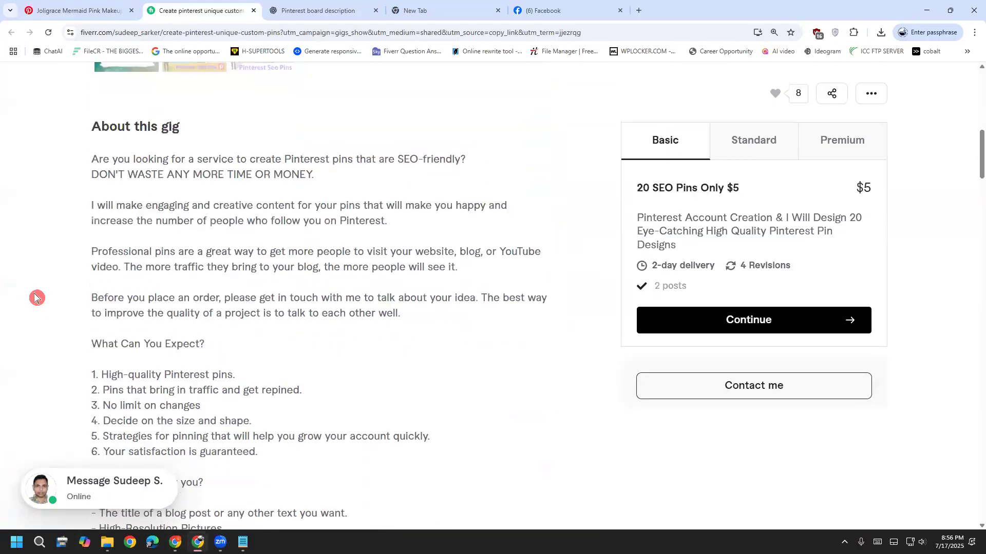
pyautogui.scroll(16, 36, 298)
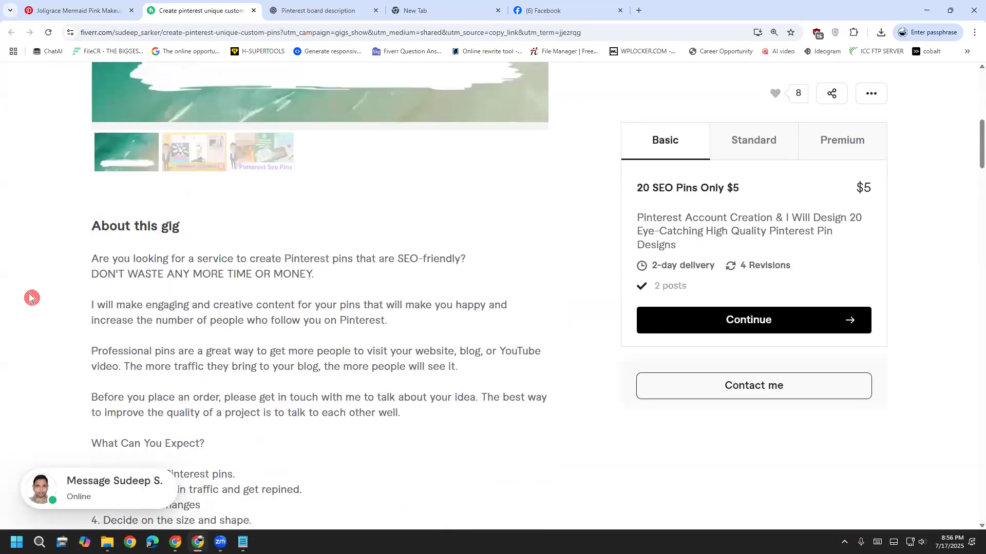
pyautogui.scroll(-12, 30, 298)
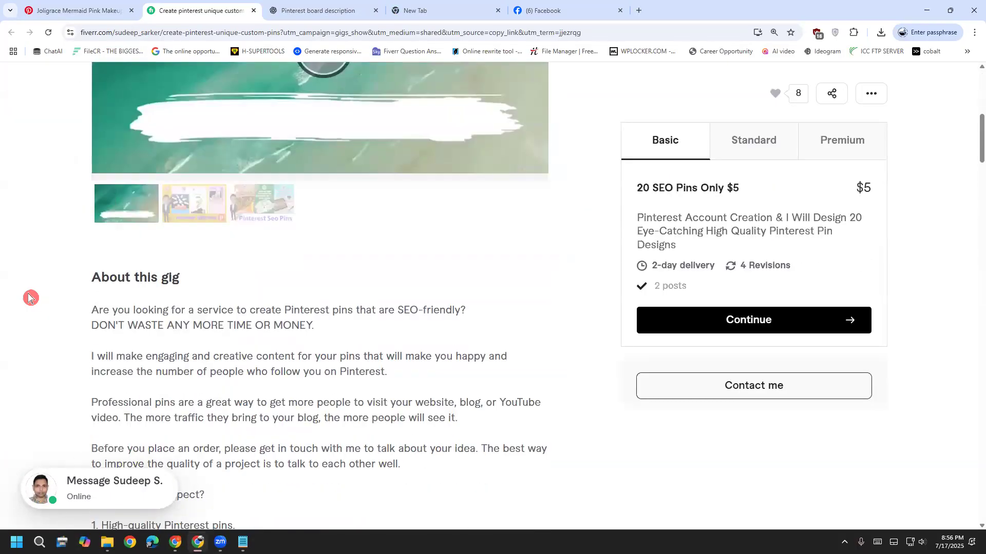
pyautogui.scroll(-8, 29, 298)
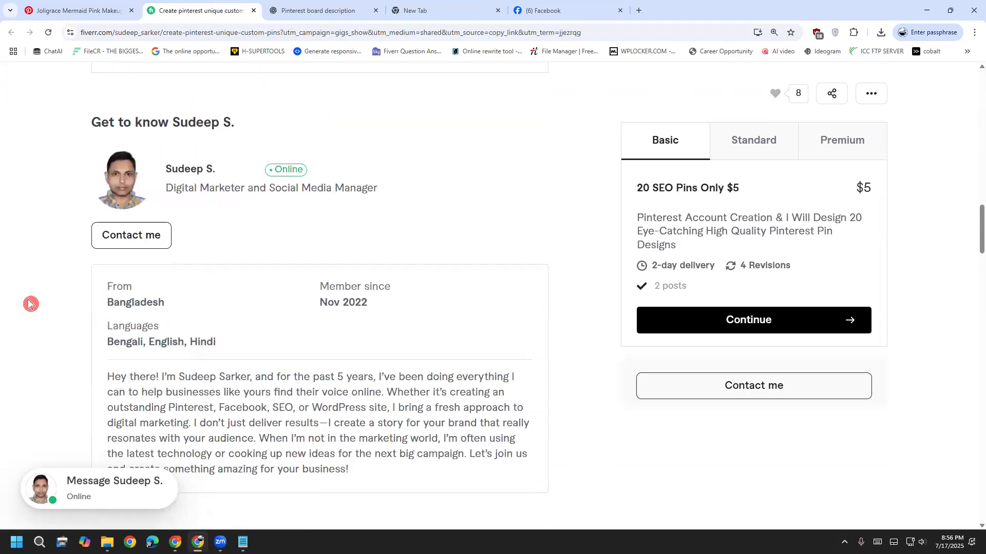
pyautogui.scroll(15, 30, 304)
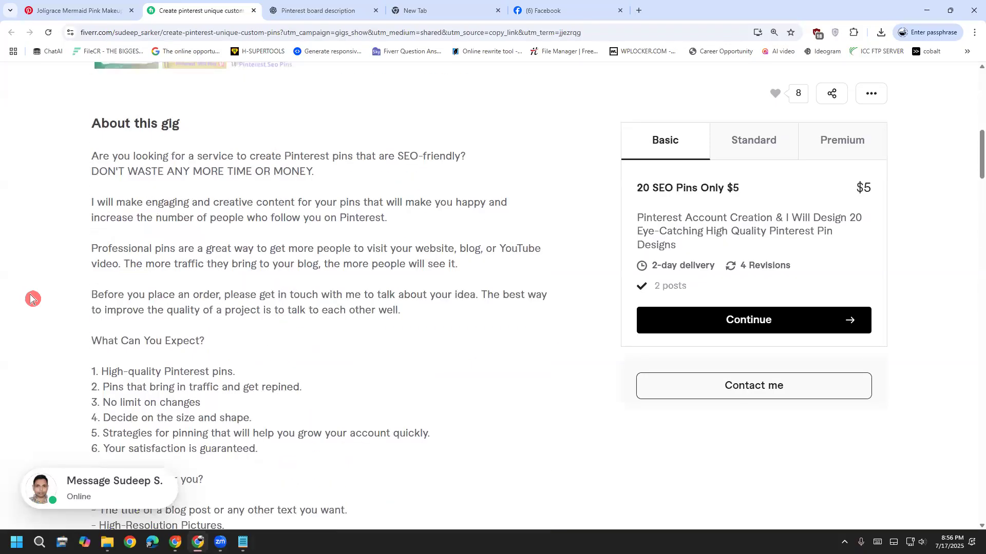
pyautogui.click(254, 10)
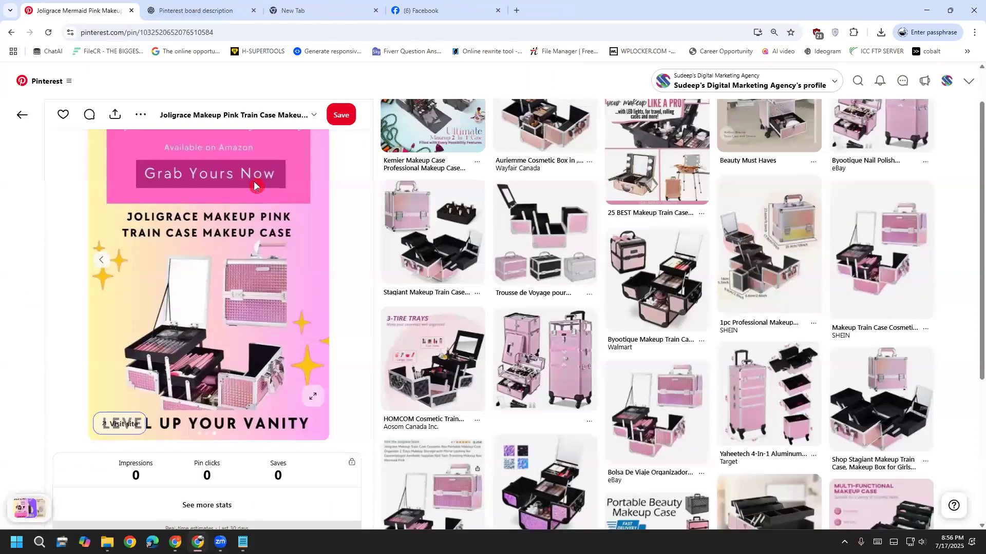
# Go back to the pin's second image, visit its Facebook profile link and close the opened tab.
pyautogui.click(102, 259)
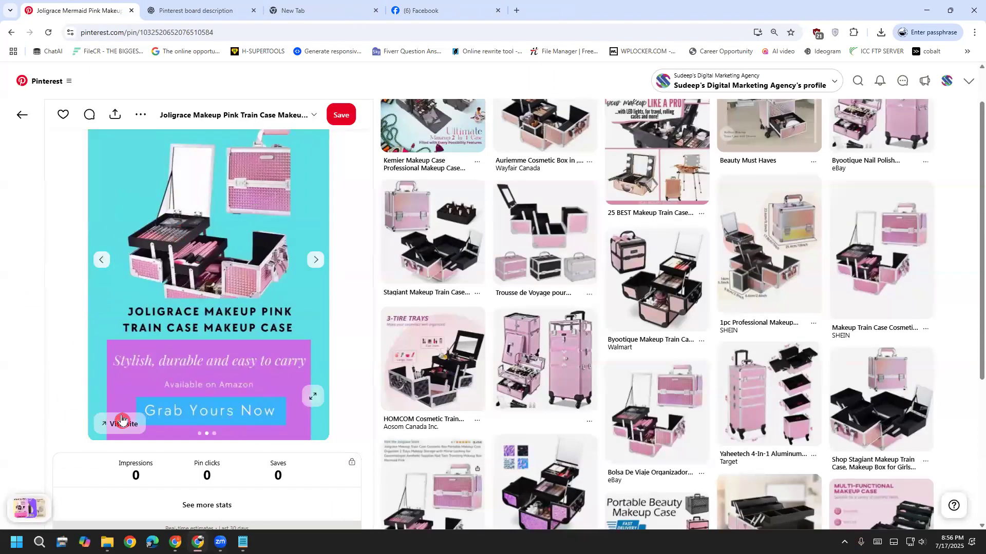
pyautogui.click(119, 423)
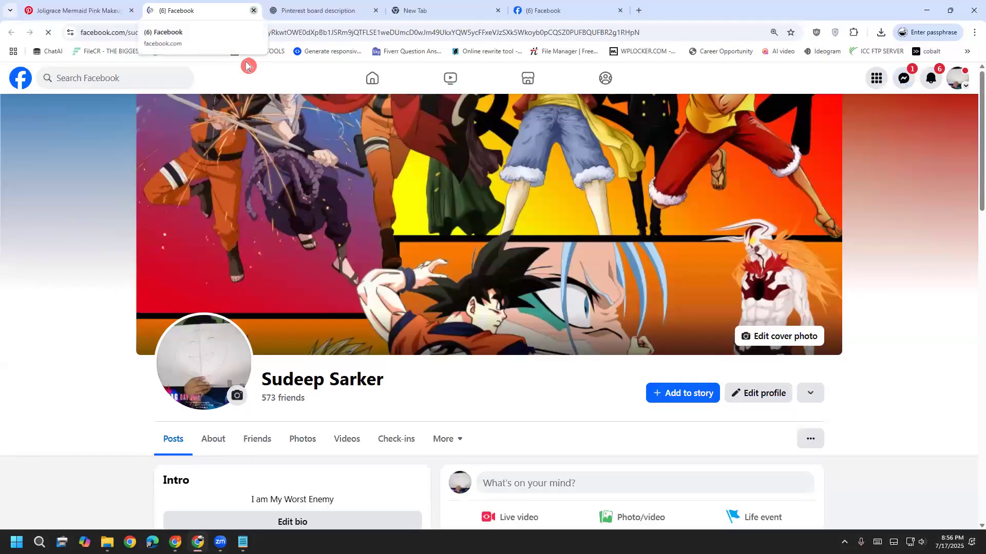
pyautogui.hotkey('ctrl', 'w')
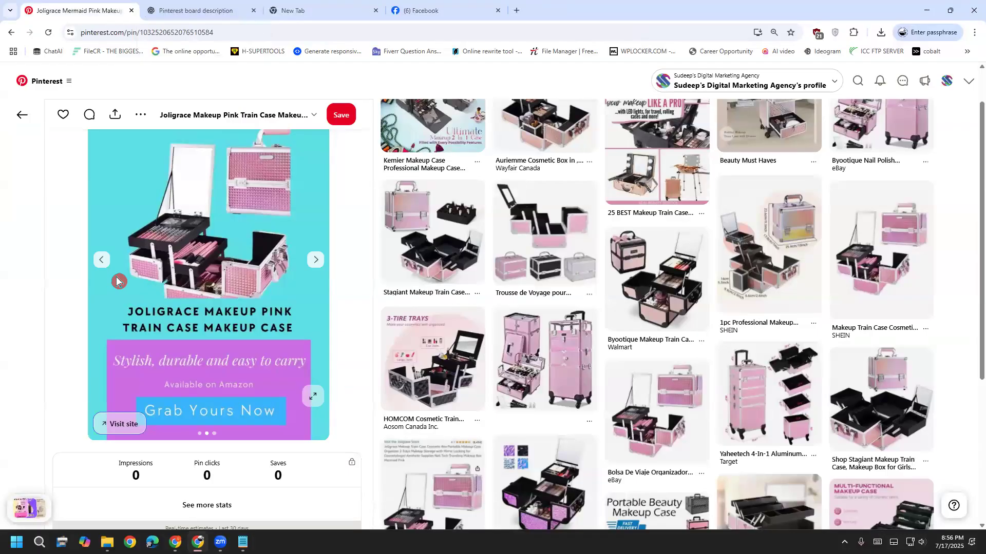
# Go back to the carousel pin's first image, visit its Amazon product link and close the opened tab.
pyautogui.click(110, 260)
pyautogui.click(114, 424)
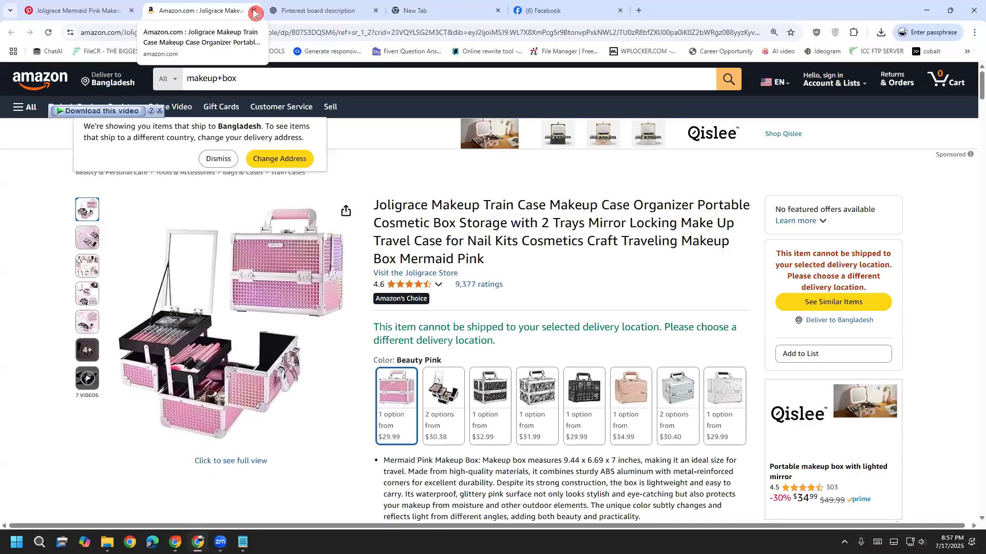
pyautogui.click(254, 12)
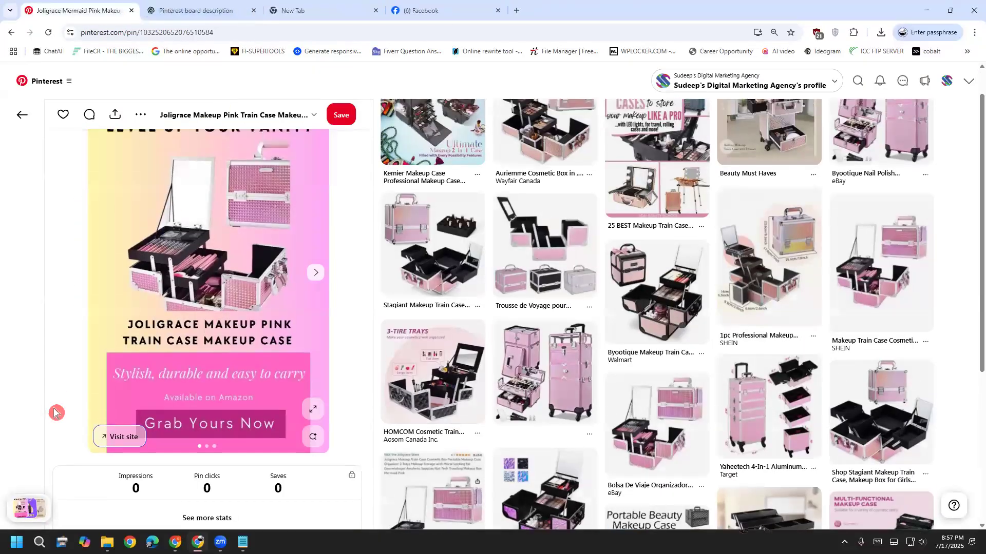
# Open the business profile and look over its created pins.
pyautogui.click(945, 83)
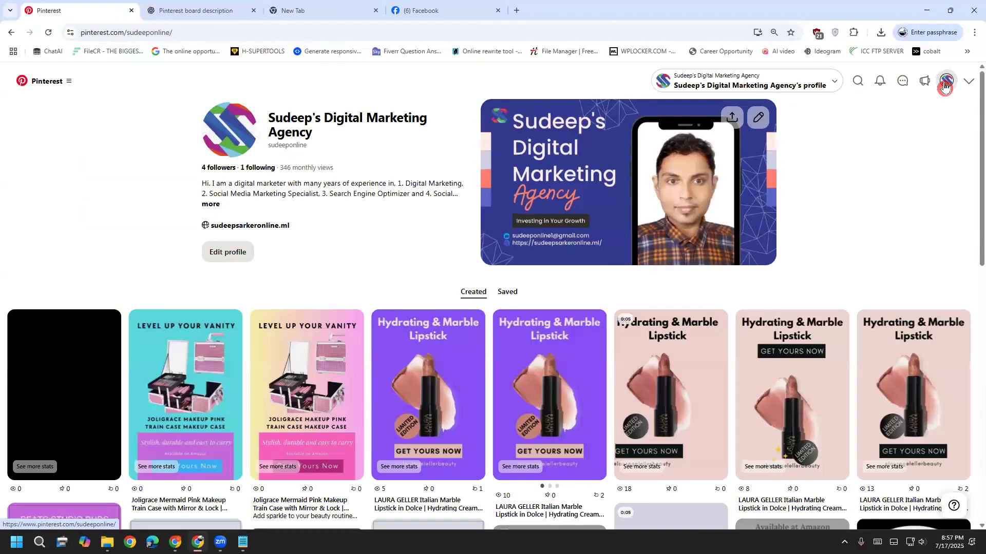
pyautogui.scroll(-2, 55, 183)
pyautogui.scroll(2, 68, 180)
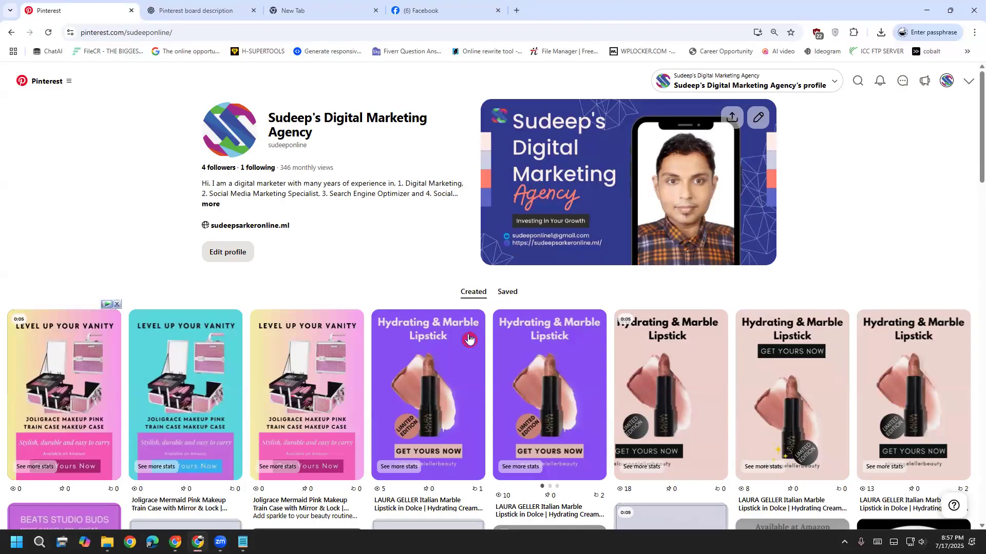
# Review the Steps note in Notepad, highlighting the line "Repeat 6 & 7", and minimise it to return to Pinterest.
pyautogui.click(243, 543)
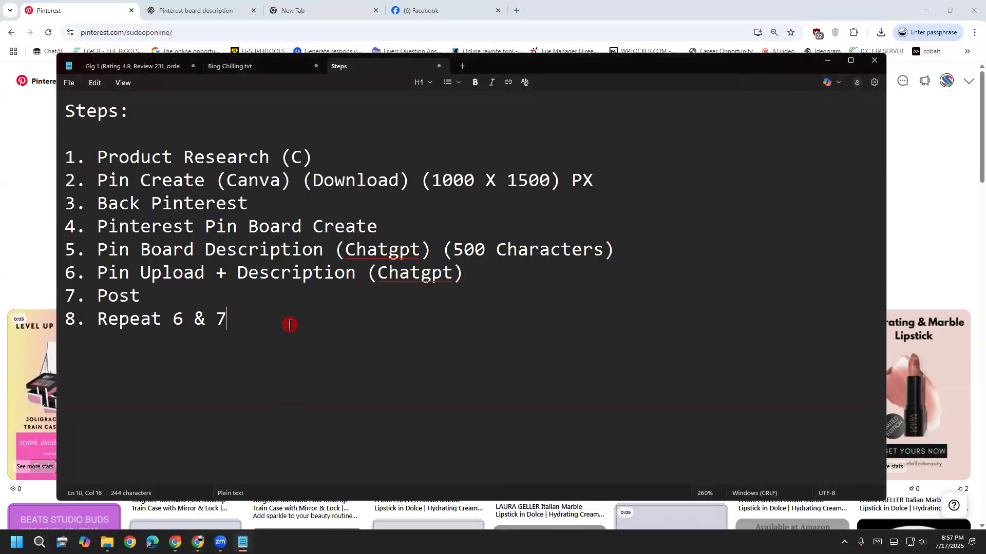
pyautogui.moveTo(216, 329); pyautogui.dragTo(97, 331)
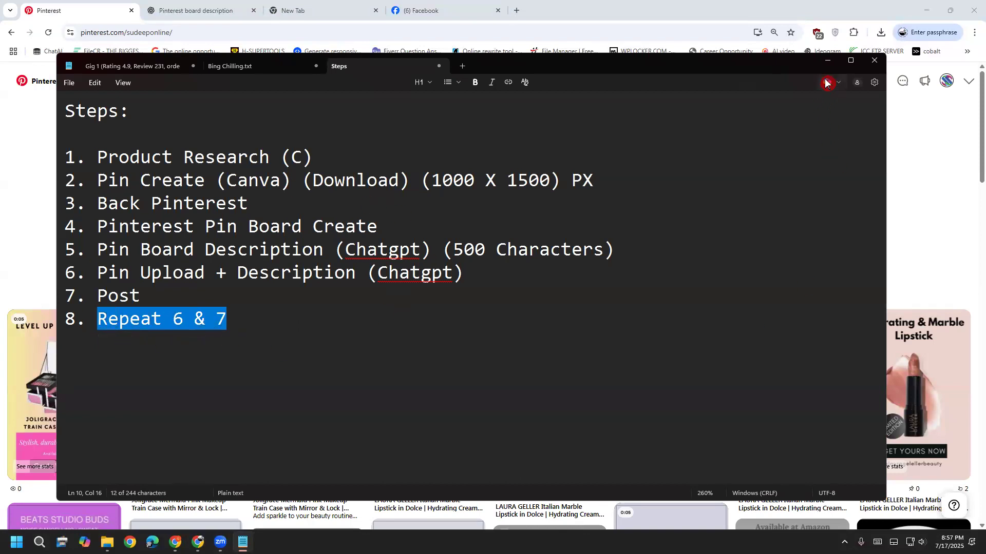
pyautogui.click(827, 61)
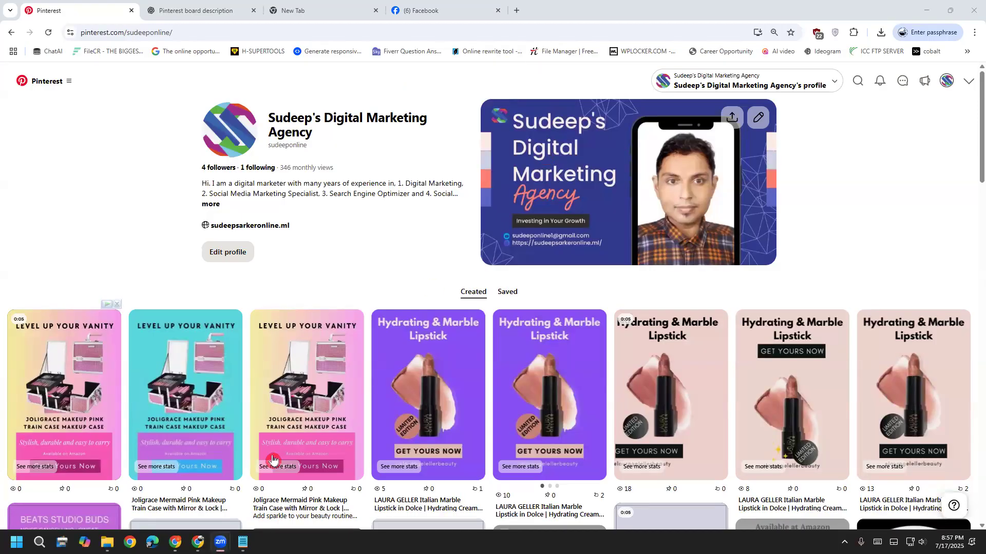
pyautogui.moveTo(254, 542)
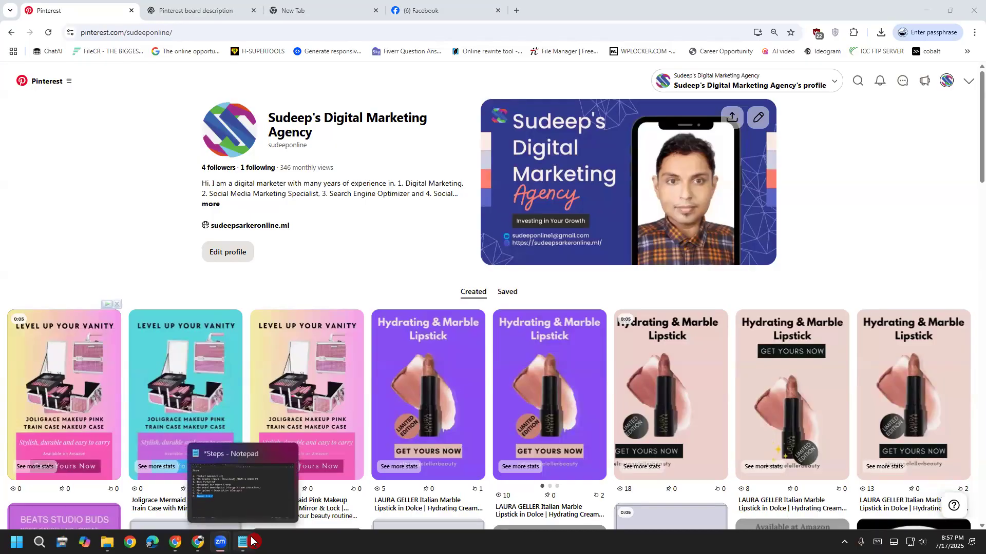
pyautogui.click(253, 489)
pyautogui.click(305, 328)
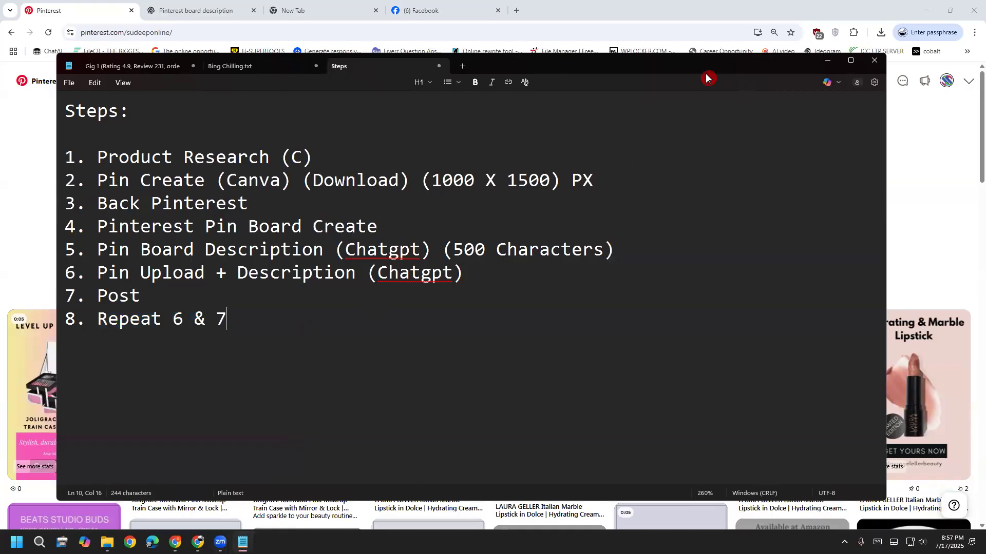
pyautogui.click(827, 60)
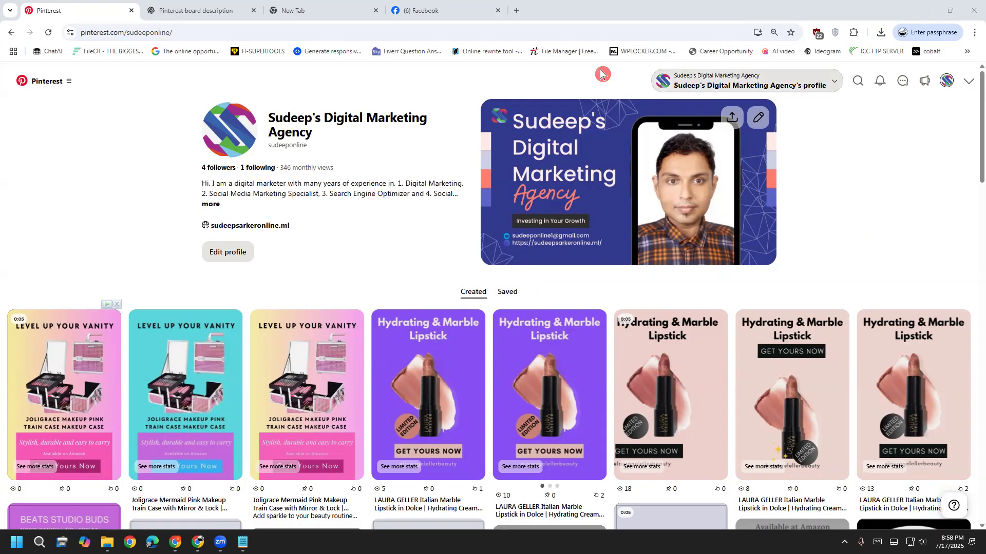
# Close the ChatGPT, empty and Facebook browser tabs, keeping only the Pinterest profile open.
pyautogui.click(253, 11)
pyautogui.click(254, 11)
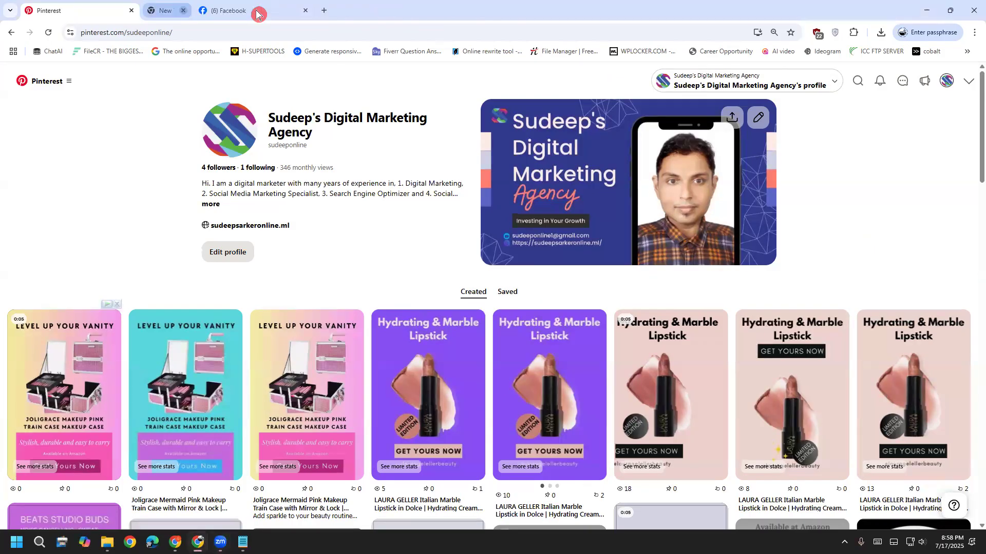
pyautogui.click(256, 12)
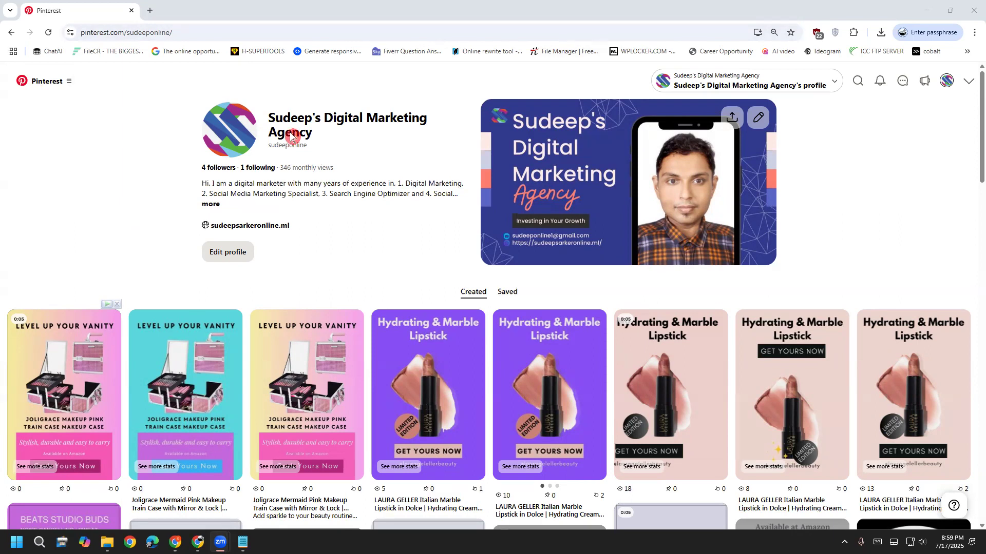
pyautogui.click(111, 247)
pyautogui.moveTo(45, 111)
pyautogui.mouseDown()
pyautogui.moveTo(5, 100)
pyautogui.moveTo(13, 59)
pyautogui.moveTo(67, 42)
pyautogui.moveTo(143, 55)
pyautogui.moveTo(130, 75)
pyautogui.moveTo(15, 114)
pyautogui.moveTo(5, 111)
pyautogui.moveTo(5, 86)
pyautogui.moveTo(58, 53)
pyautogui.moveTo(130, 53)
pyautogui.moveTo(149, 71)
pyautogui.moveTo(132, 99)
pyautogui.moveTo(21, 114)
pyautogui.moveTo(4, 90)
pyautogui.moveTo(63, 55)
pyautogui.moveTo(121, 76)
pyautogui.moveTo(29, 122)
pyautogui.moveTo(5, 89)
pyautogui.moveTo(61, 55)
pyautogui.mouseUp()
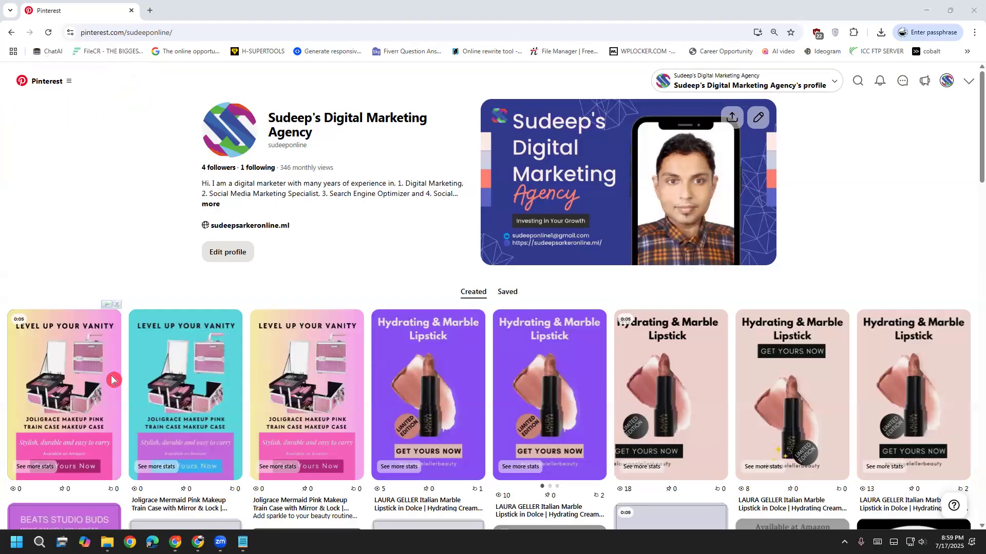
# Open the Business Manager dashboard and point out the ad account's name and ID in the business overview.
pyautogui.click(46, 86)
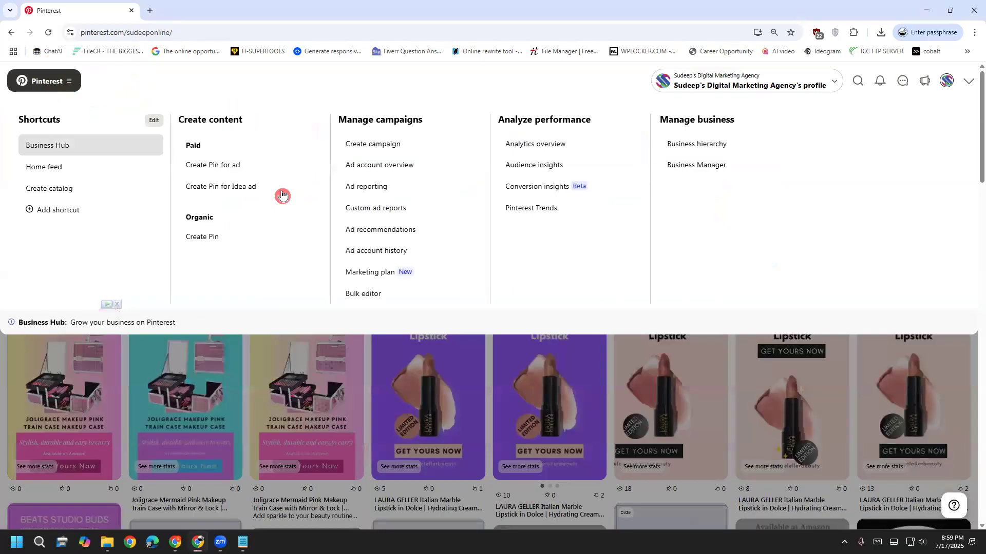
pyautogui.click(709, 169)
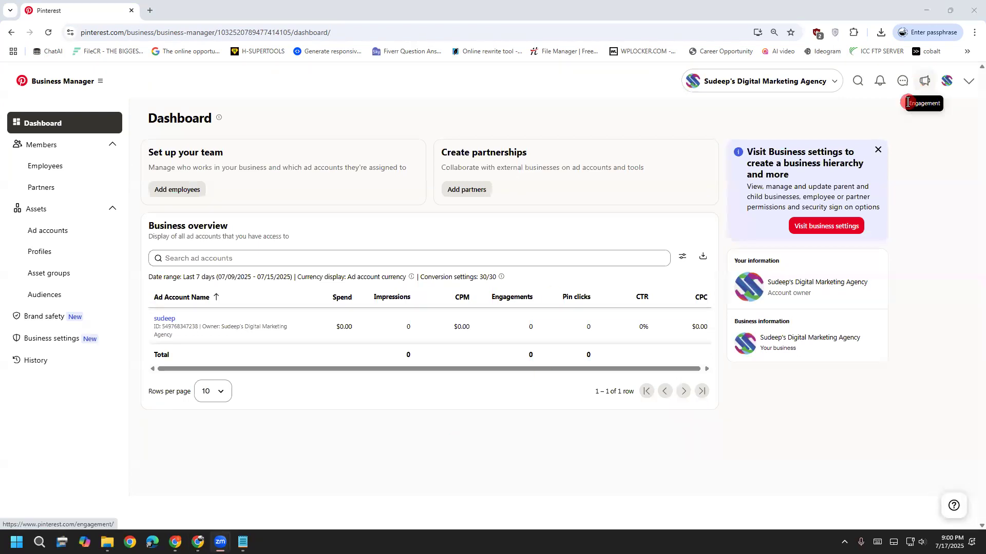
pyautogui.click(635, 95)
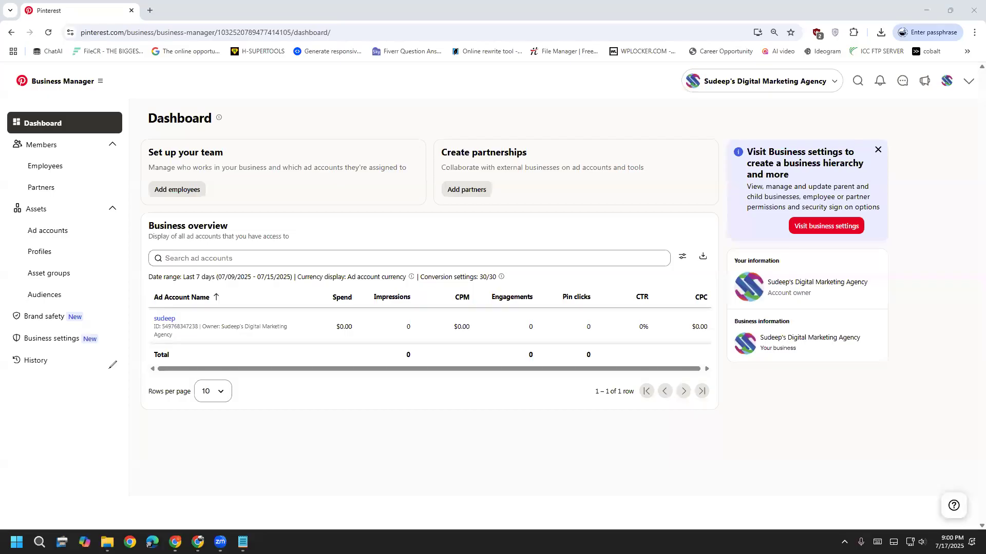
pyautogui.moveTo(178, 297)
pyautogui.mouseDown()
pyautogui.moveTo(155, 301)
pyautogui.moveTo(148, 319)
pyautogui.moveTo(160, 329)
pyautogui.moveTo(176, 323)
pyautogui.moveTo(167, 299)
pyautogui.moveTo(160, 339)
pyautogui.moveTo(151, 339)
pyautogui.moveTo(152, 321)
pyautogui.moveTo(182, 316)
pyautogui.moveTo(200, 319)
pyautogui.moveTo(195, 339)
pyautogui.moveTo(161, 347)
pyautogui.moveTo(143, 336)
pyautogui.mouseUp()
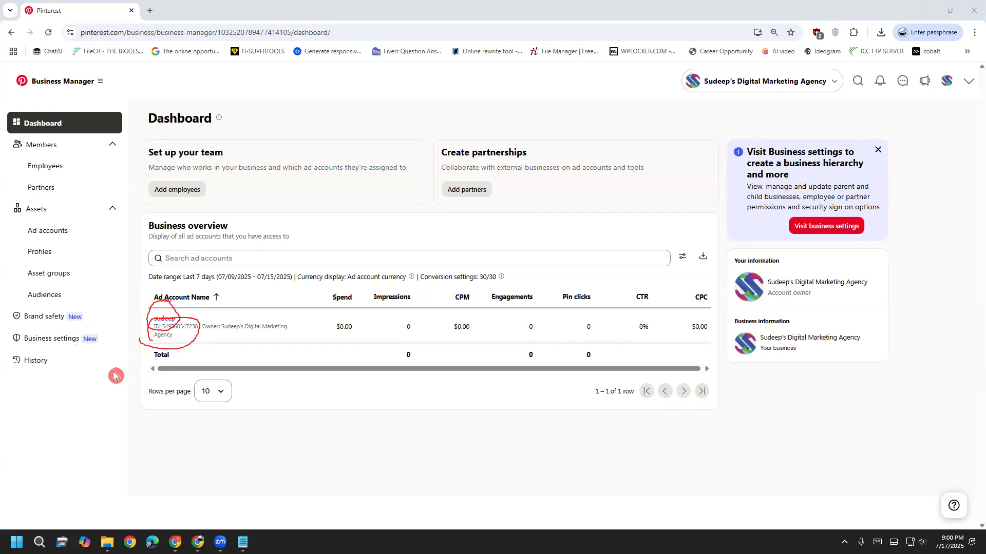
pyautogui.press('Escape')
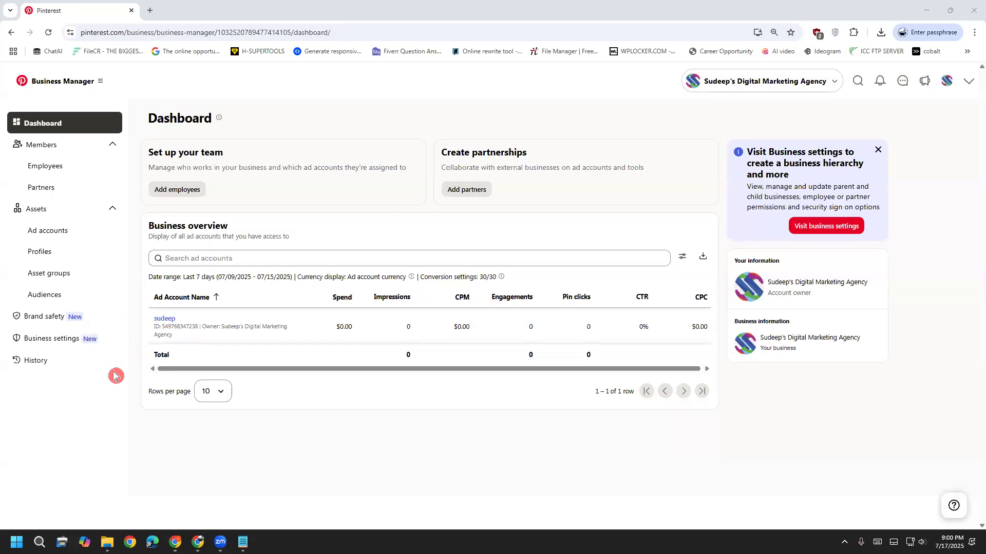
# View the Partners page's invite option and request-access form, and dismiss the form without adding a partner.
pyautogui.click(60, 190)
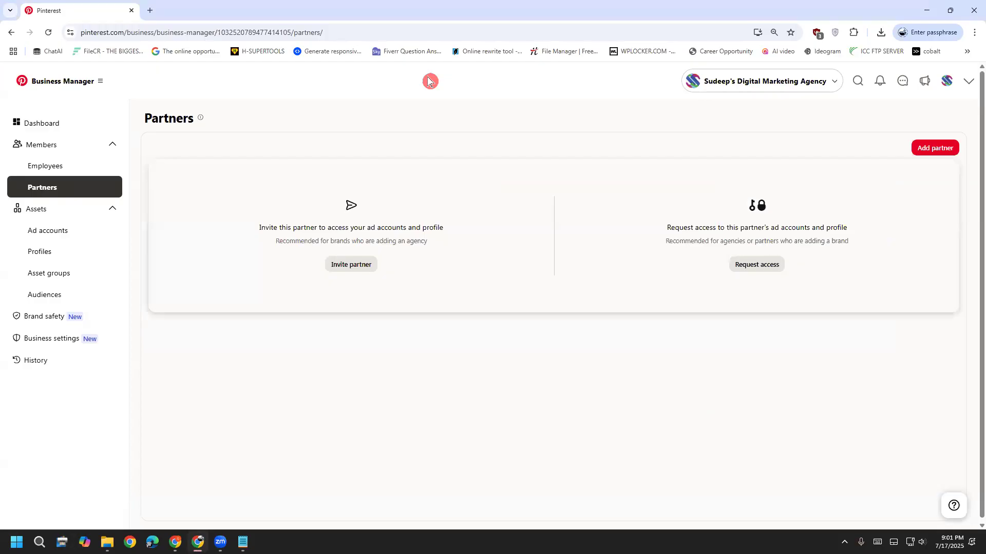
pyautogui.moveTo(347, 312)
pyautogui.mouseDown()
pyautogui.moveTo(280, 226)
pyautogui.moveTo(323, 180)
pyautogui.moveTo(433, 220)
pyautogui.moveTo(334, 311)
pyautogui.moveTo(308, 310)
pyautogui.mouseUp()
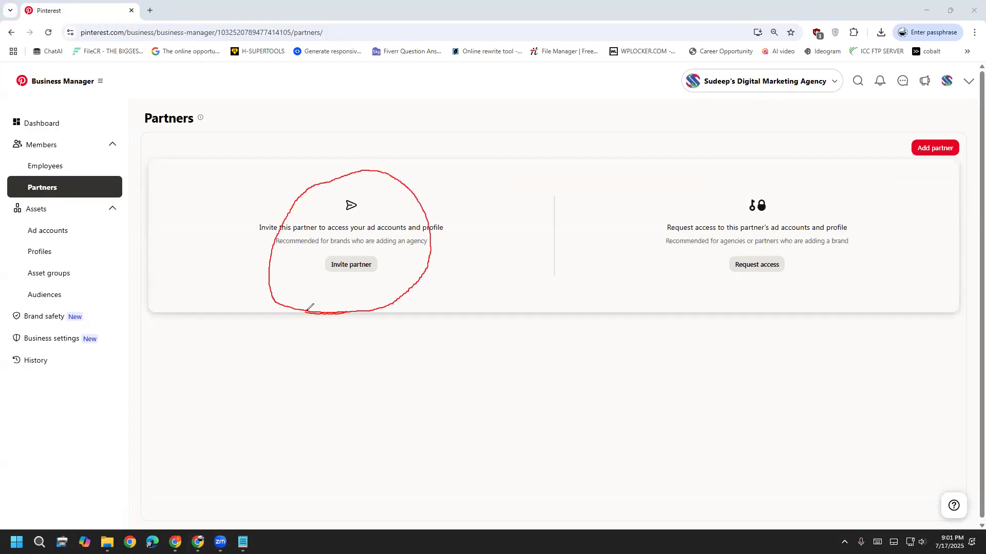
pyautogui.click(149, 375)
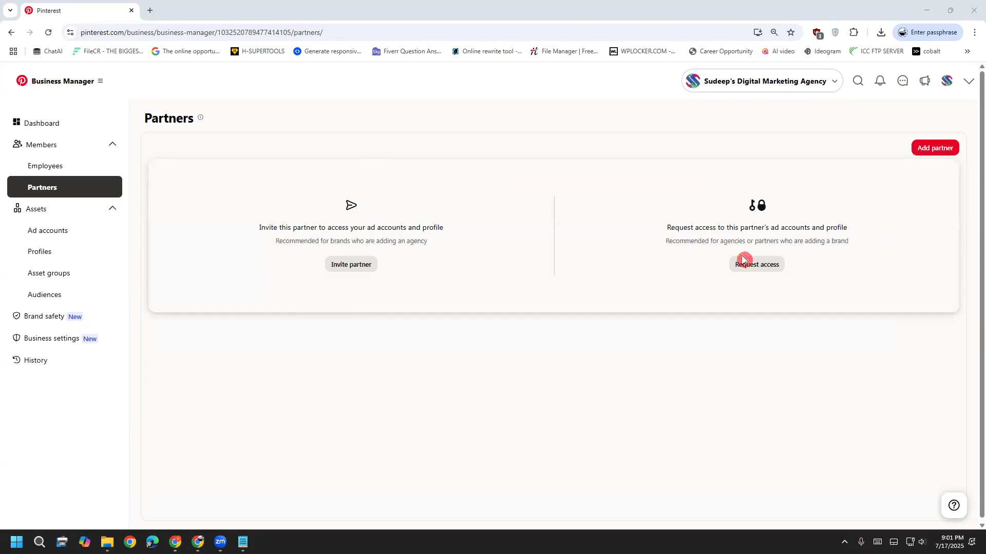
pyautogui.click(758, 265)
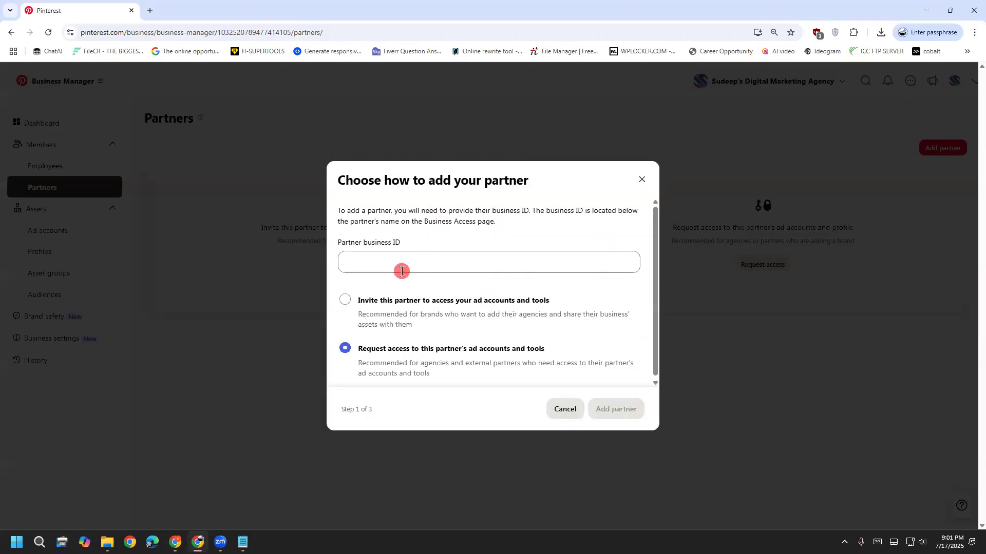
pyautogui.click(236, 295)
# Return to the Business Manager dashboard and examine the ad account's ID at a larger zoom level.
pyautogui.click(35, 124)
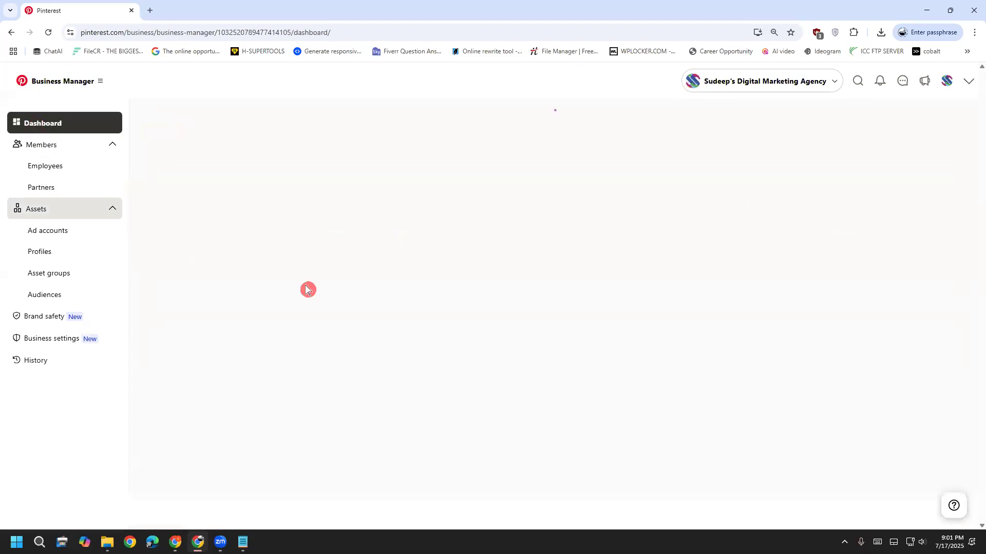
pyautogui.moveTo(195, 327); pyautogui.dragTo(165, 328)
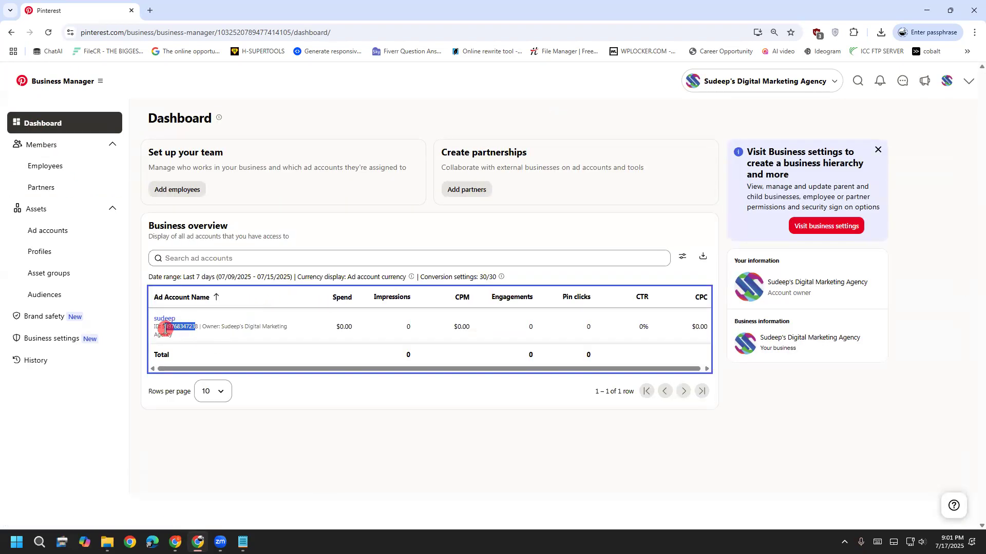
pyautogui.scroll(3, 147, 427)
pyautogui.scroll(2, 147, 425)
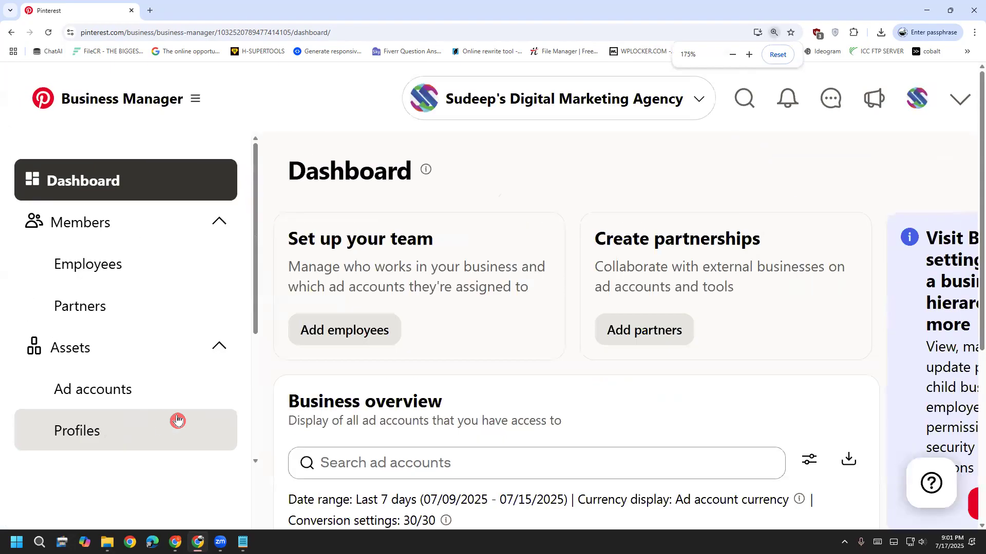
pyautogui.scroll(-3, 176, 418)
pyautogui.scroll(-3, 411, 385)
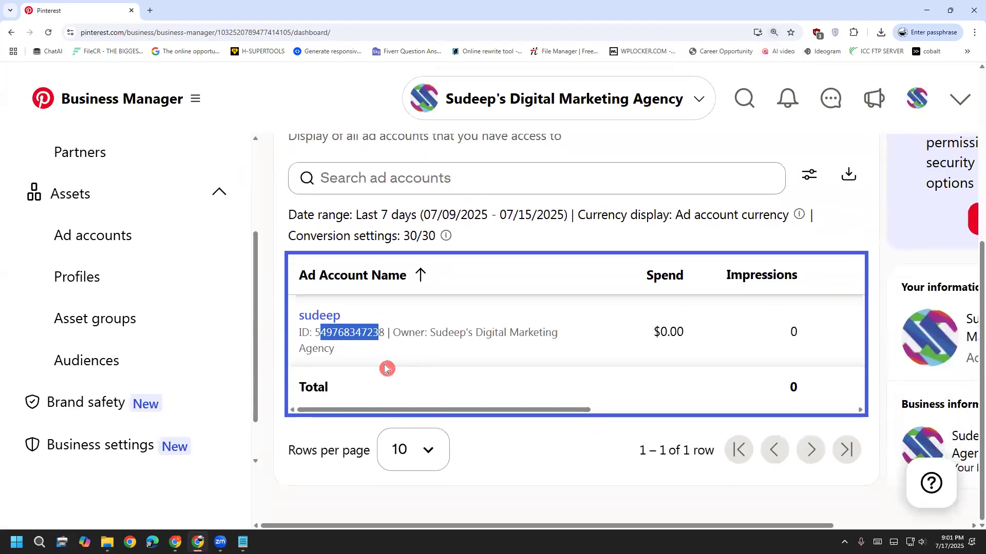
pyautogui.moveTo(386, 332); pyautogui.dragTo(314, 332)
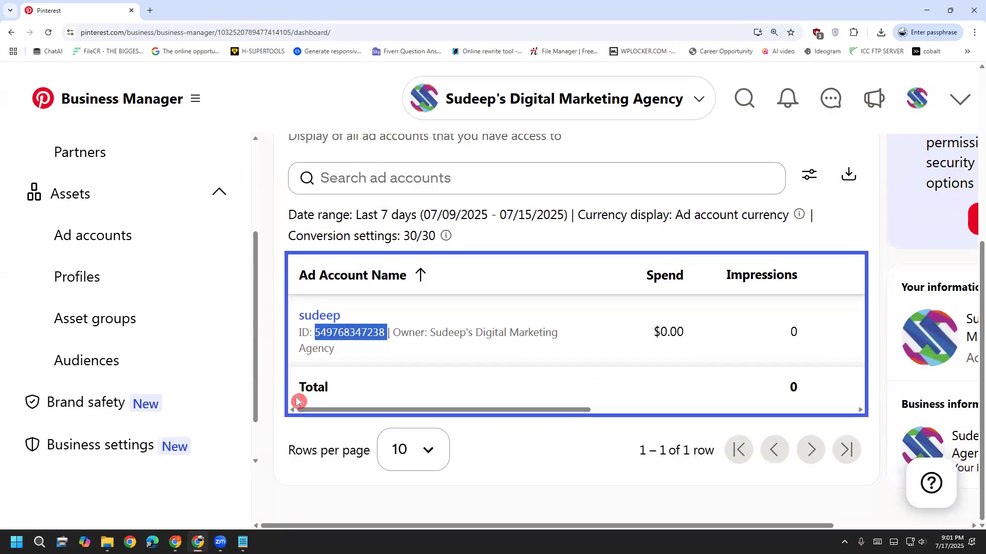
pyautogui.scroll(1, 128, 301)
pyautogui.scroll(2, 128, 301)
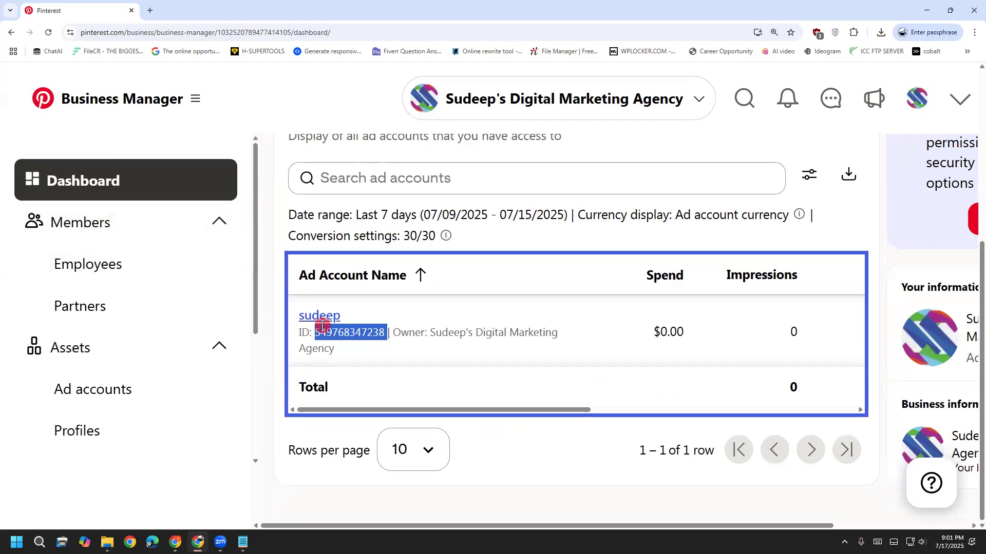
pyautogui.click(331, 331)
pyautogui.moveTo(307, 333); pyautogui.dragTo(376, 332)
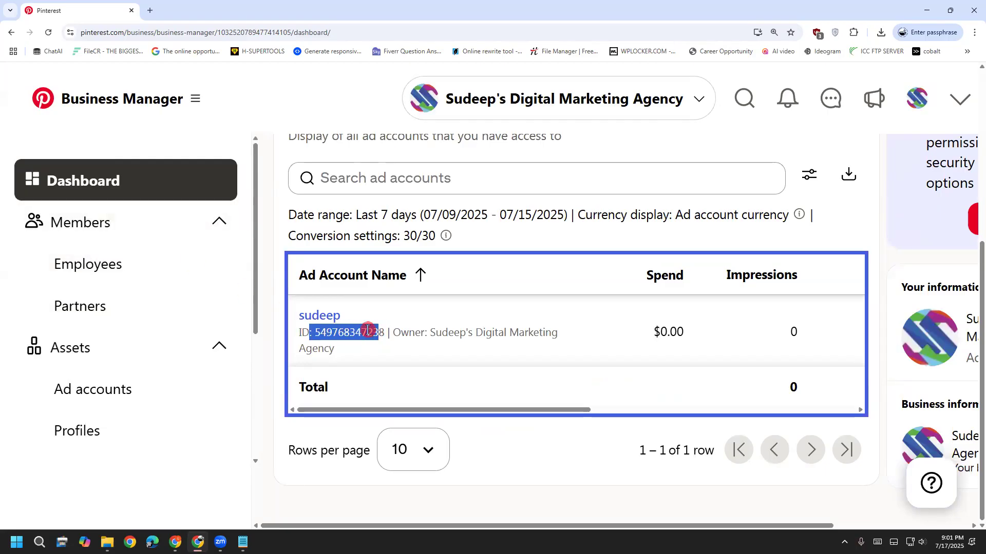
pyautogui.click(356, 325)
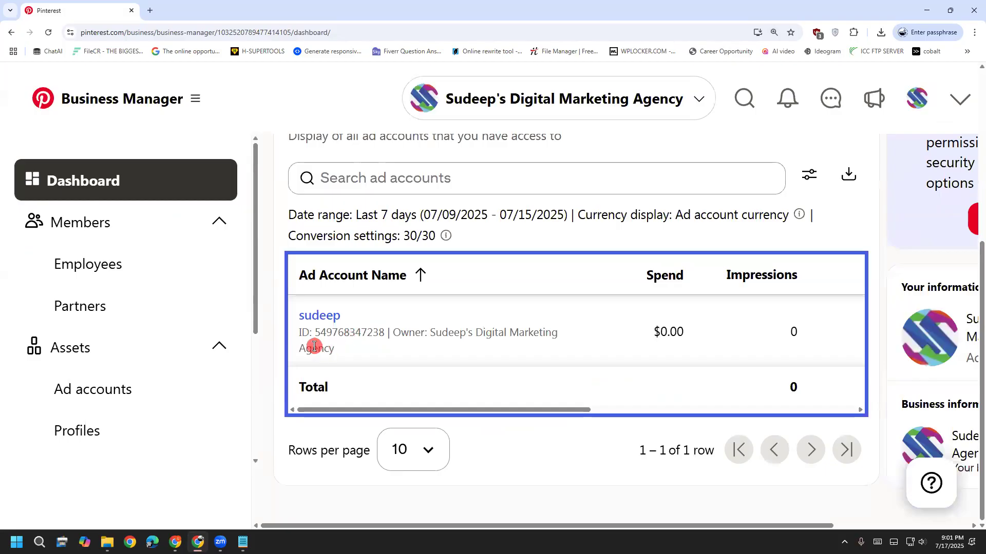
pyautogui.hotkey('ctrl', '-')
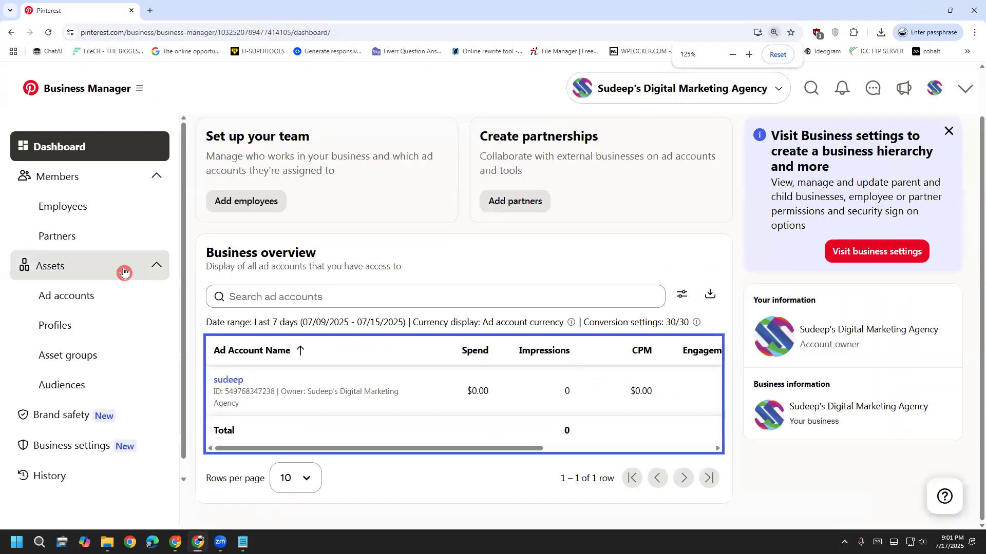
# Reopen the Partners page, view the add-partner form with its business ID field and close it without entering anything.
pyautogui.click(108, 250)
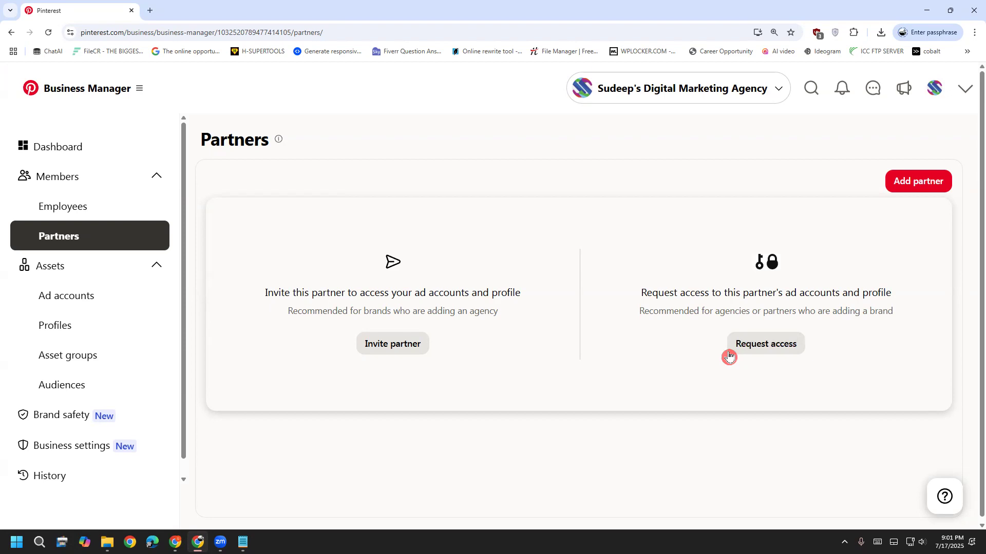
pyautogui.click(941, 183)
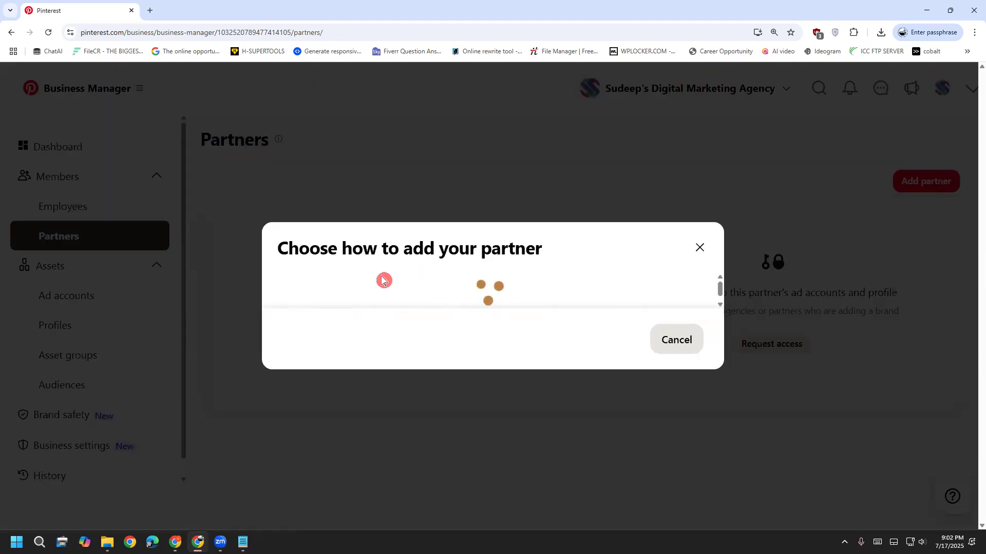
pyautogui.click(355, 239)
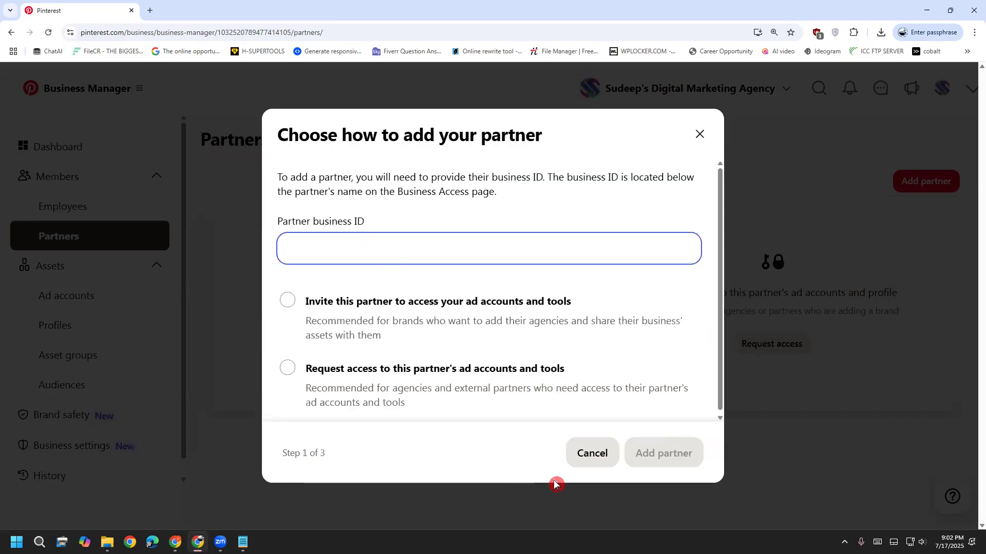
pyautogui.click(705, 134)
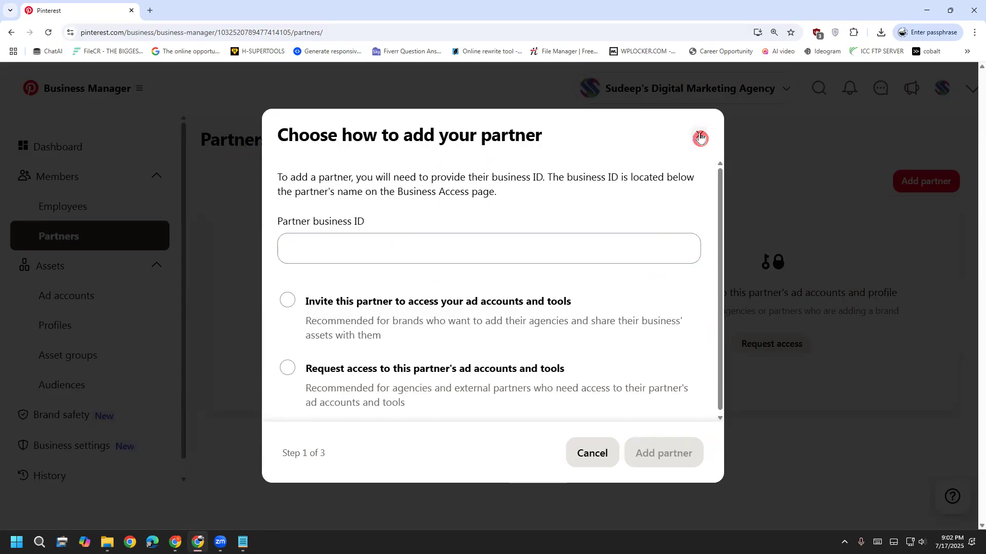
# Dismiss the add-partner form and collapse the Assets group in the Business Manager navigation.
pyautogui.click(700, 138)
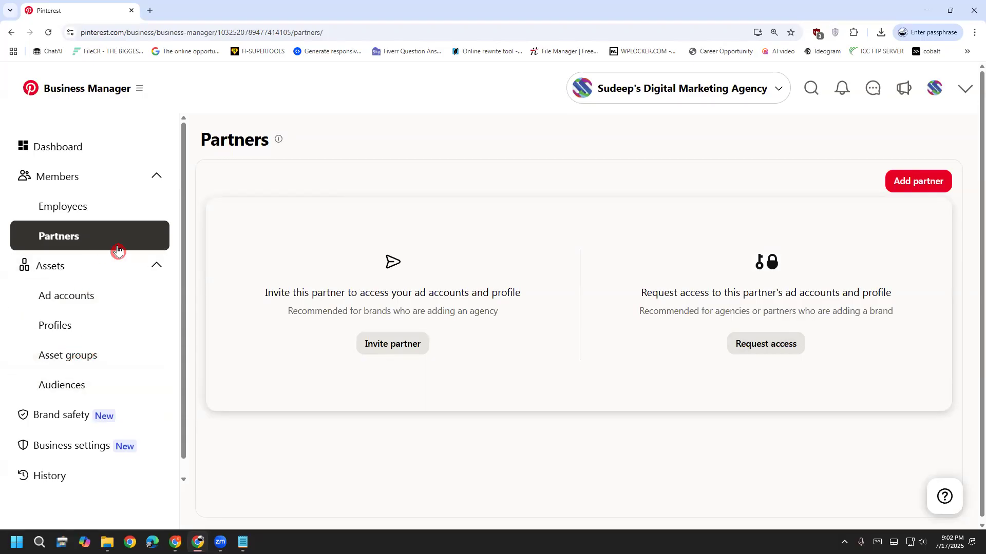
pyautogui.click(123, 266)
pyautogui.click(122, 267)
pyautogui.click(122, 267)
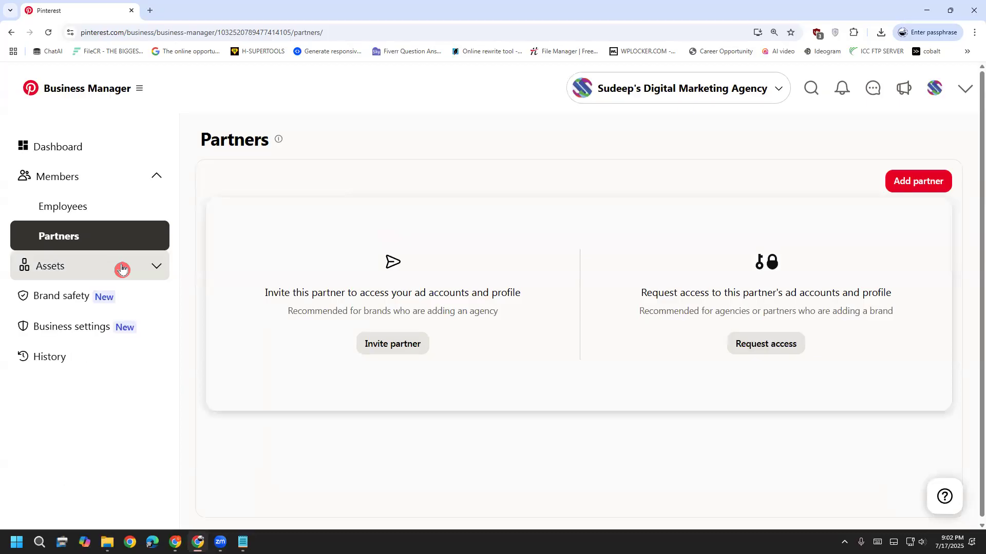
# Open the agency's own Pinterest profile page and view its created pins.
pyautogui.click(930, 94)
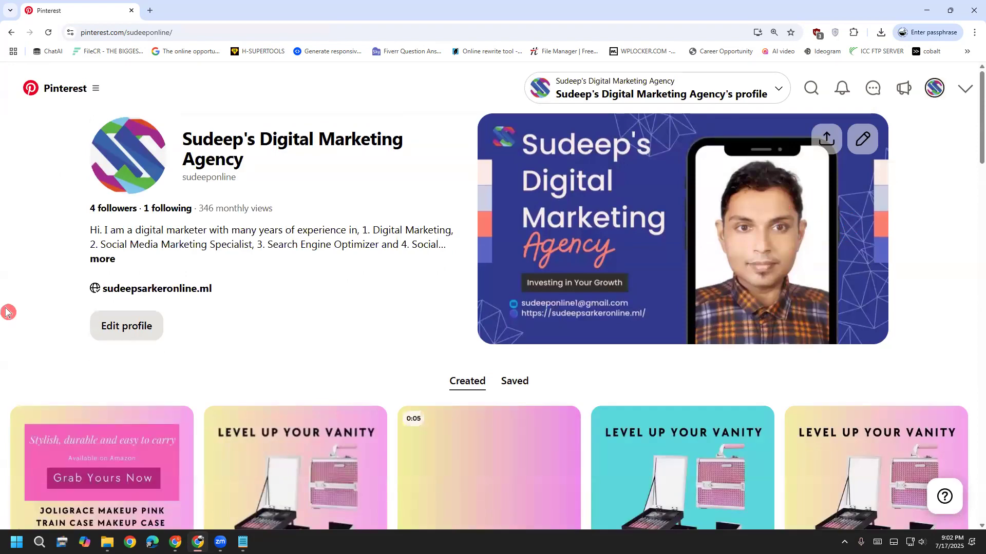
pyautogui.hotkey('ctrl', '-')
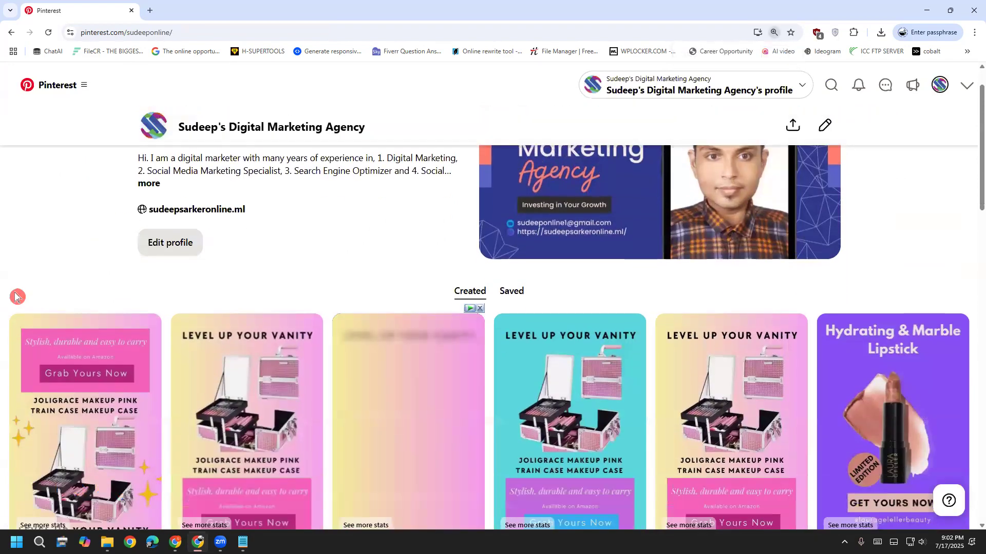
pyautogui.hotkey('ctrl', '-')
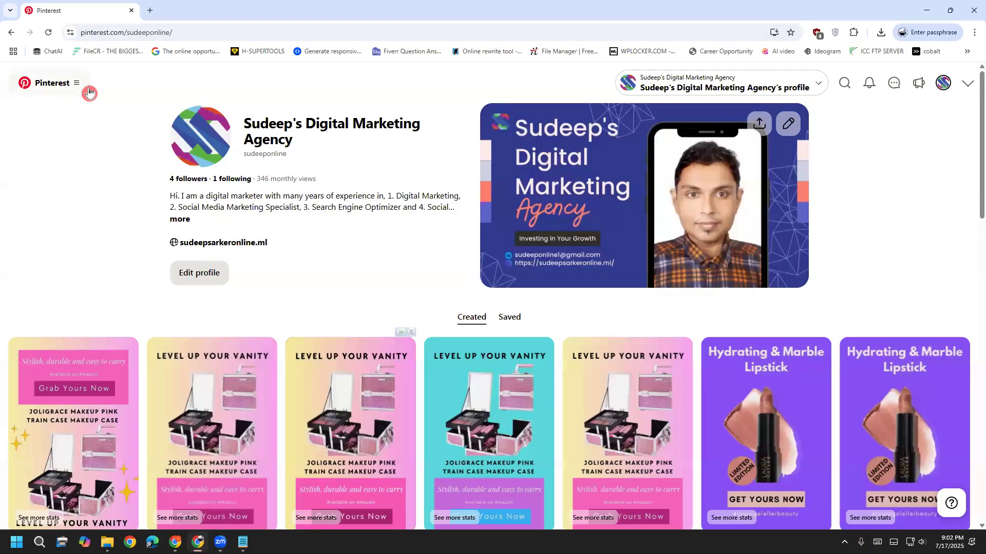
# Point out Analytics overview among the Analyze performance options and open that page.
pyautogui.click(68, 87)
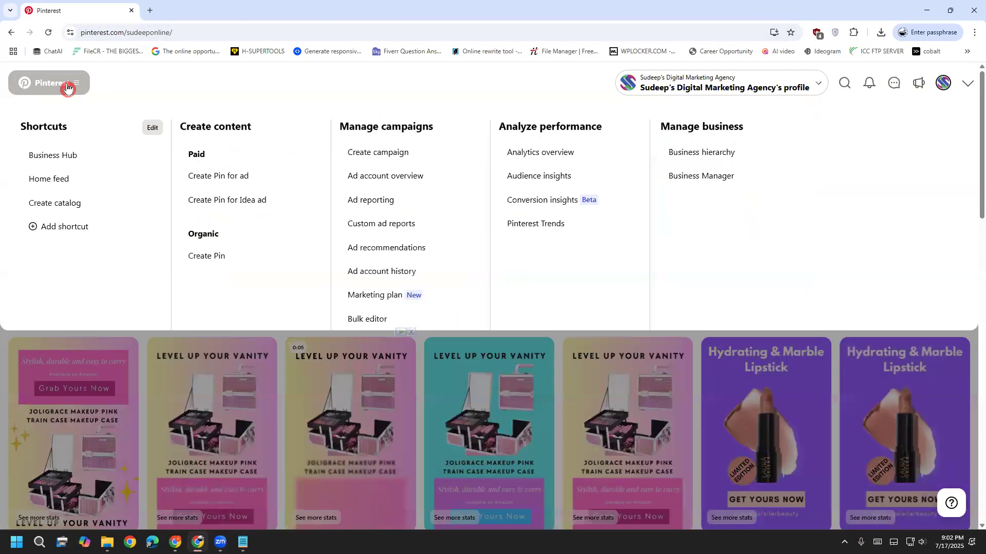
pyautogui.click(68, 86)
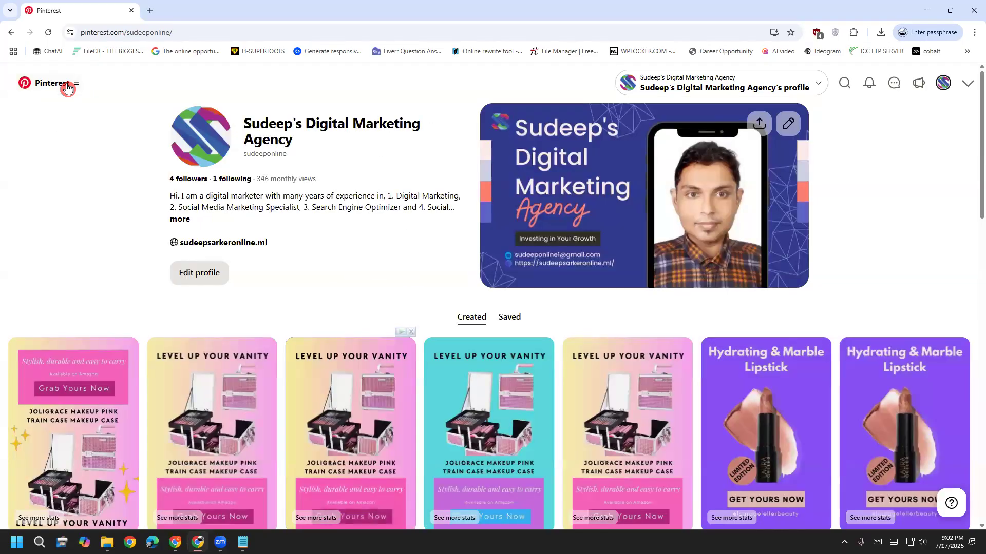
pyautogui.click(68, 87)
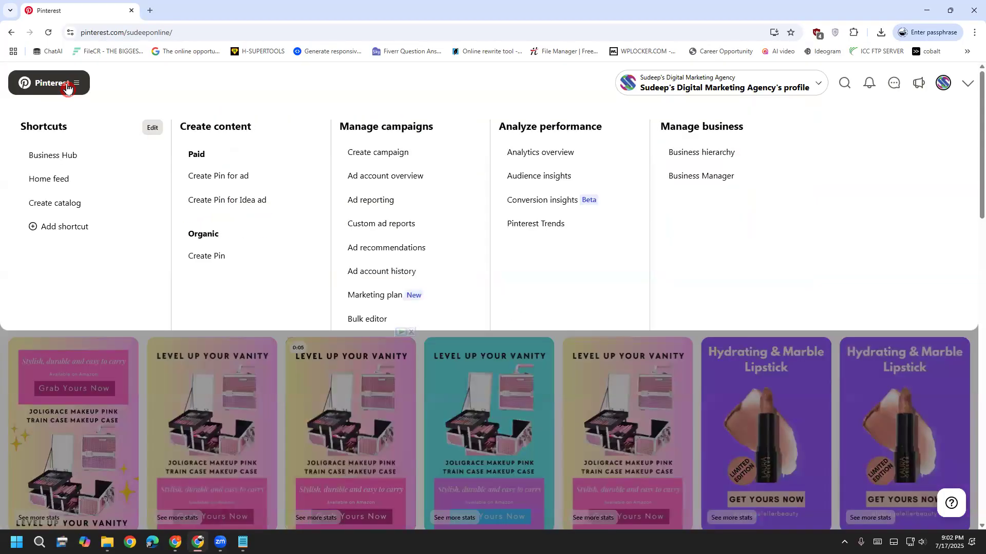
pyautogui.click(67, 86)
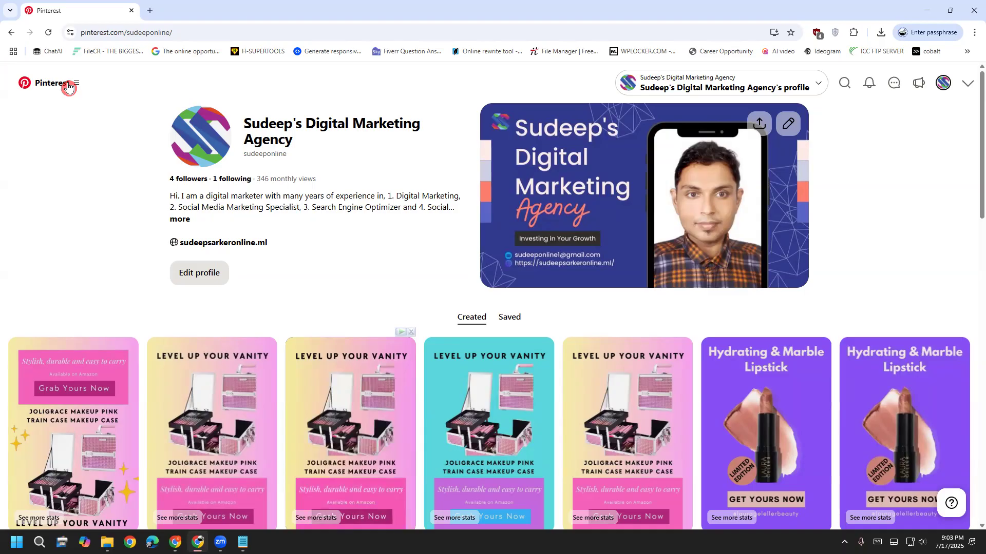
pyautogui.click(68, 88)
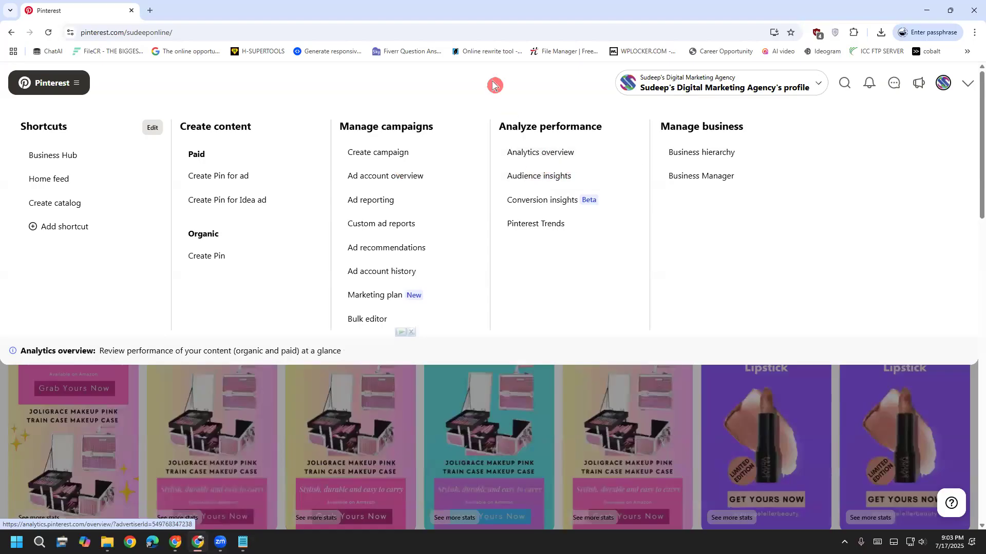
pyautogui.moveTo(590, 132)
pyautogui.mouseDown()
pyautogui.moveTo(502, 137)
pyautogui.moveTo(491, 149)
pyautogui.moveTo(558, 160)
pyautogui.moveTo(593, 151)
pyautogui.moveTo(535, 132)
pyautogui.moveTo(493, 151)
pyautogui.moveTo(534, 163)
pyautogui.moveTo(586, 157)
pyautogui.moveTo(570, 136)
pyautogui.moveTo(502, 140)
pyautogui.mouseUp()
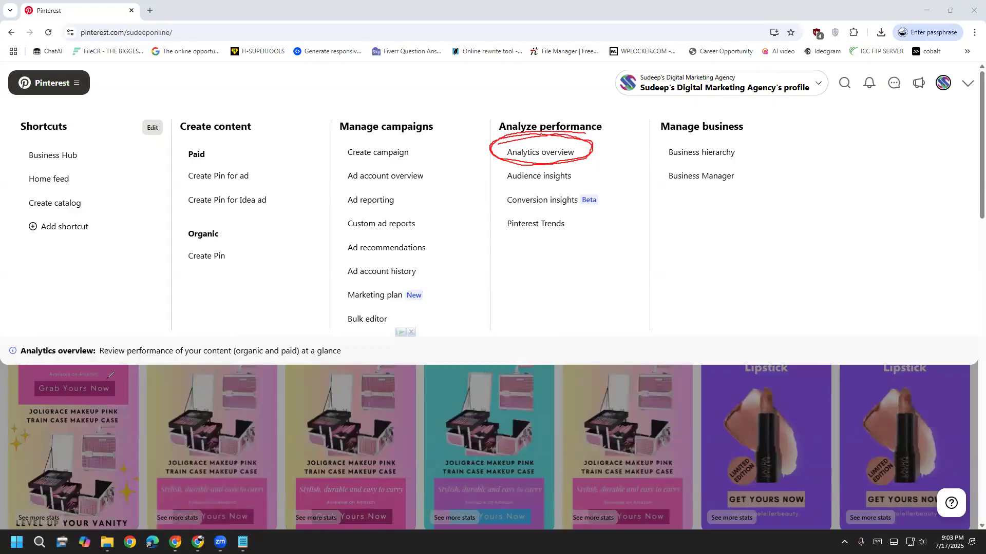
pyautogui.press('Escape')
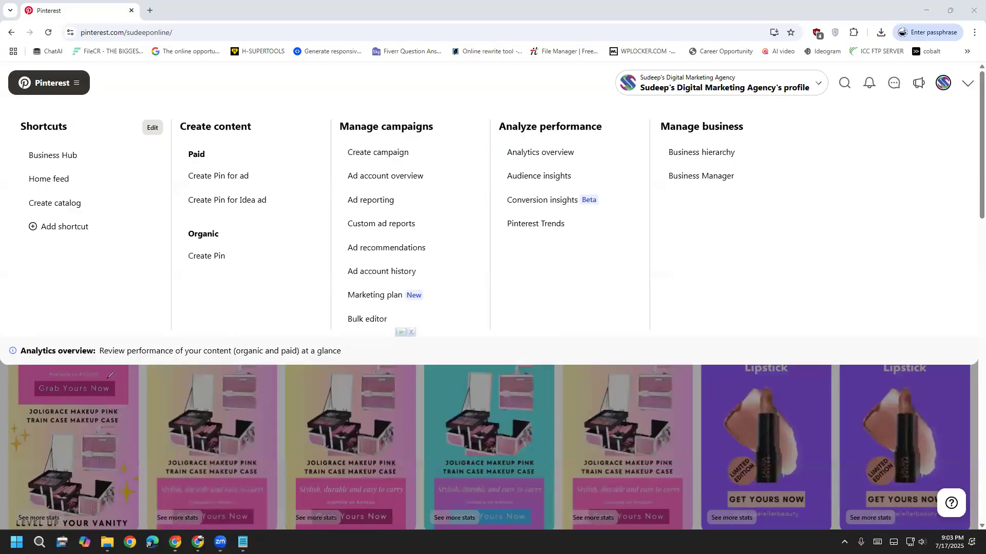
pyautogui.click(556, 153)
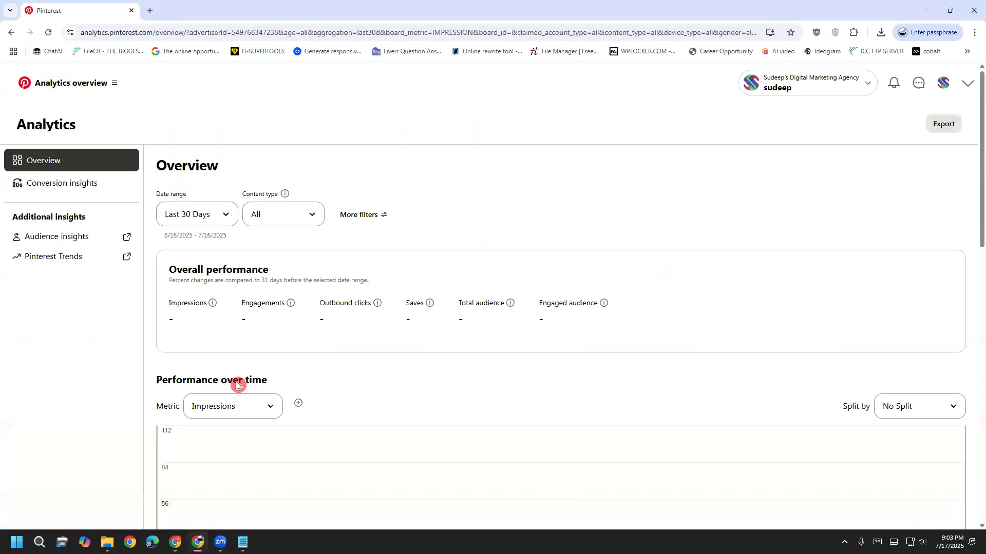
# Look through the overall performance figures and impressions chart, and set the analytics date range to Last 7 Days.
pyautogui.scroll(-1, 236, 389)
pyautogui.scroll(-3, 235, 389)
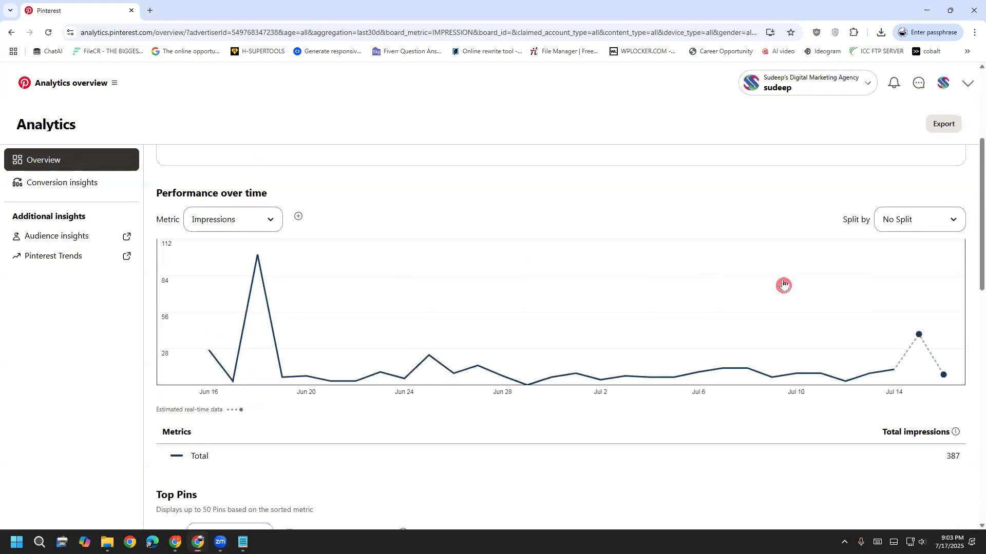
pyautogui.scroll(4, 783, 285)
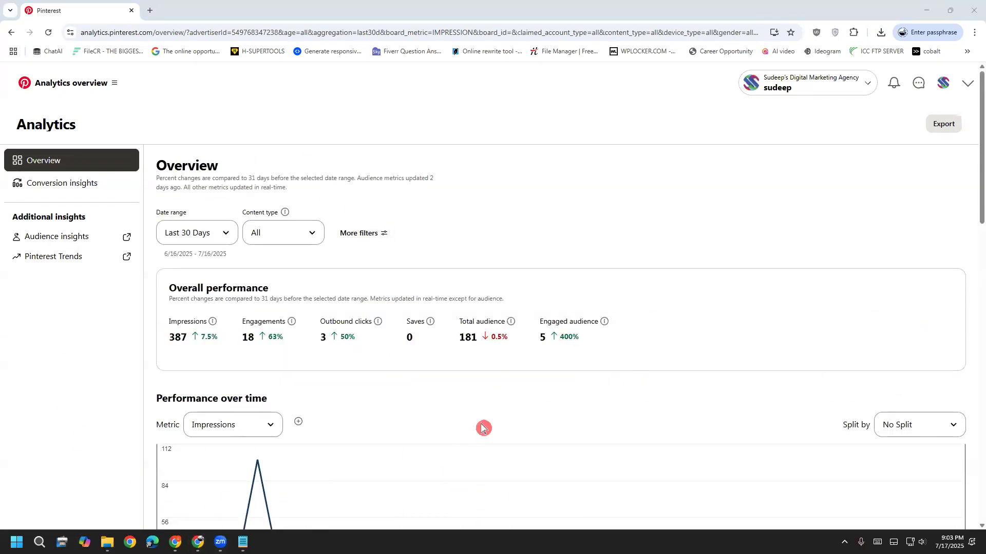
pyautogui.scroll(-1, 408, 209)
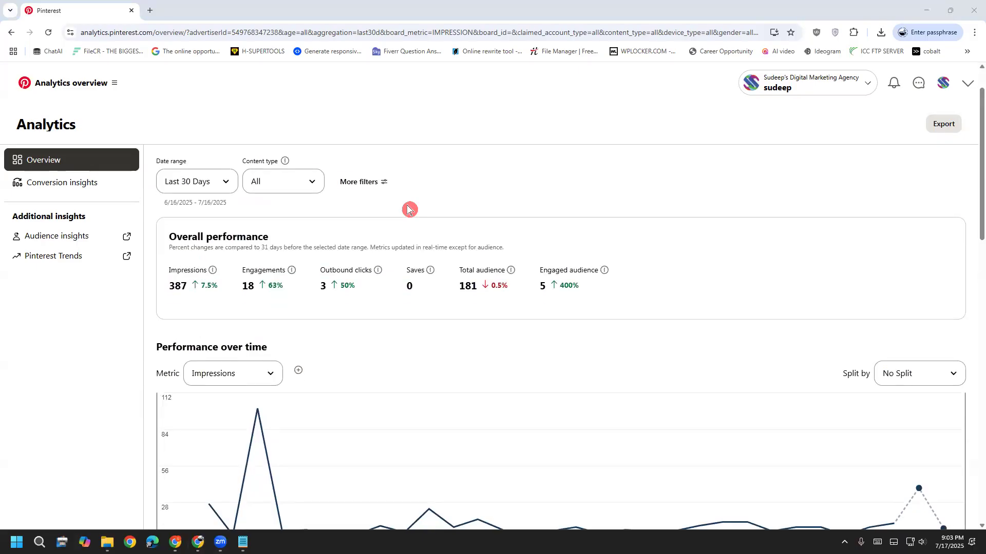
pyautogui.scroll(1, 408, 209)
pyautogui.click(180, 232)
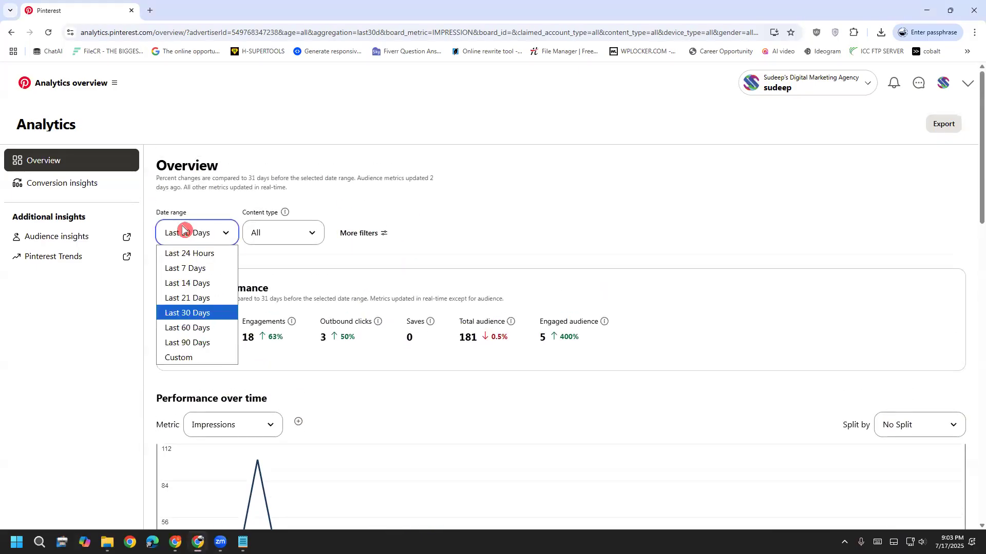
pyautogui.click(214, 267)
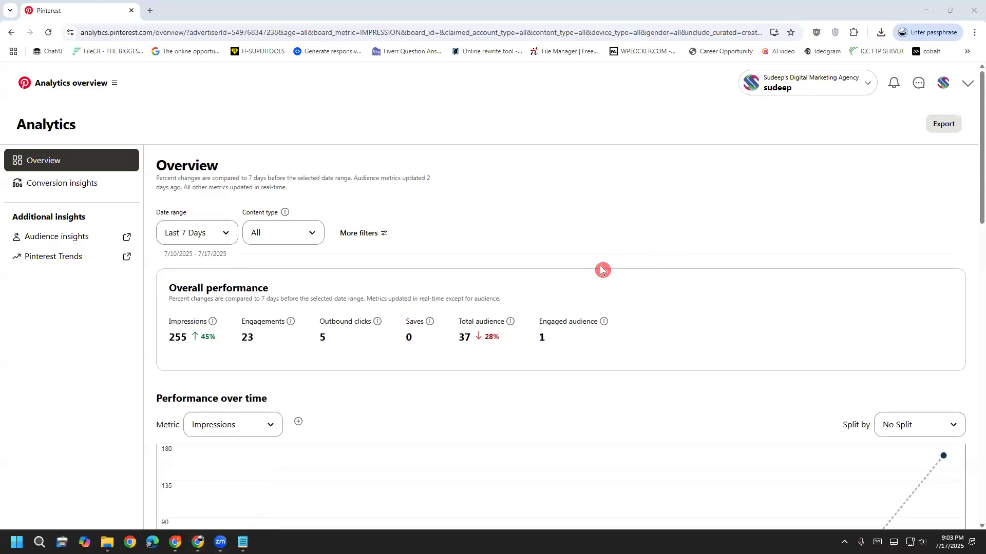
# Examine the impressions, saves, audience figures and daily impressions chart for the last 7 days, and return to the Pinterest profile.
pyautogui.moveTo(219, 342)
pyautogui.mouseDown()
pyautogui.moveTo(208, 310)
pyautogui.moveTo(182, 308)
pyautogui.moveTo(160, 325)
pyautogui.moveTo(170, 345)
pyautogui.moveTo(216, 347)
pyautogui.mouseUp()
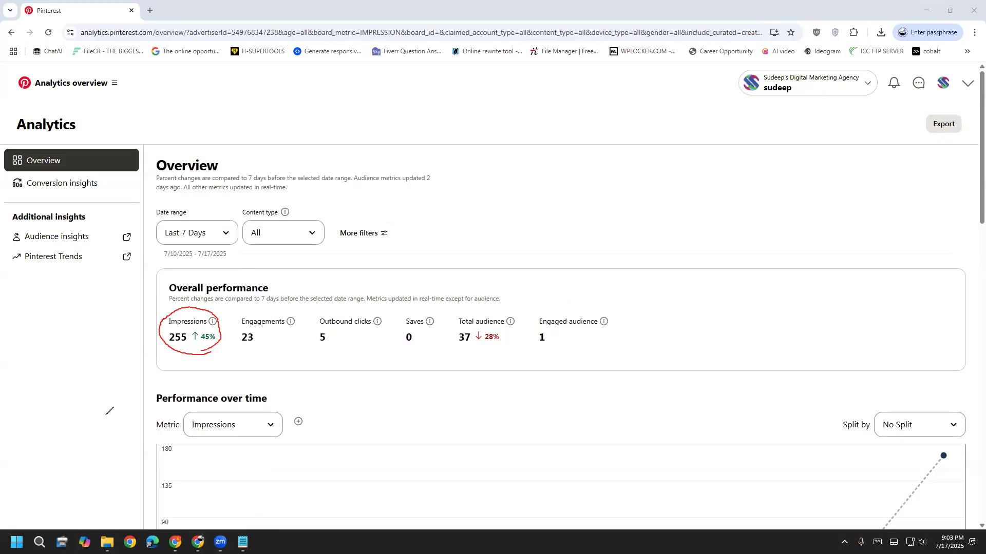
pyautogui.click(124, 383)
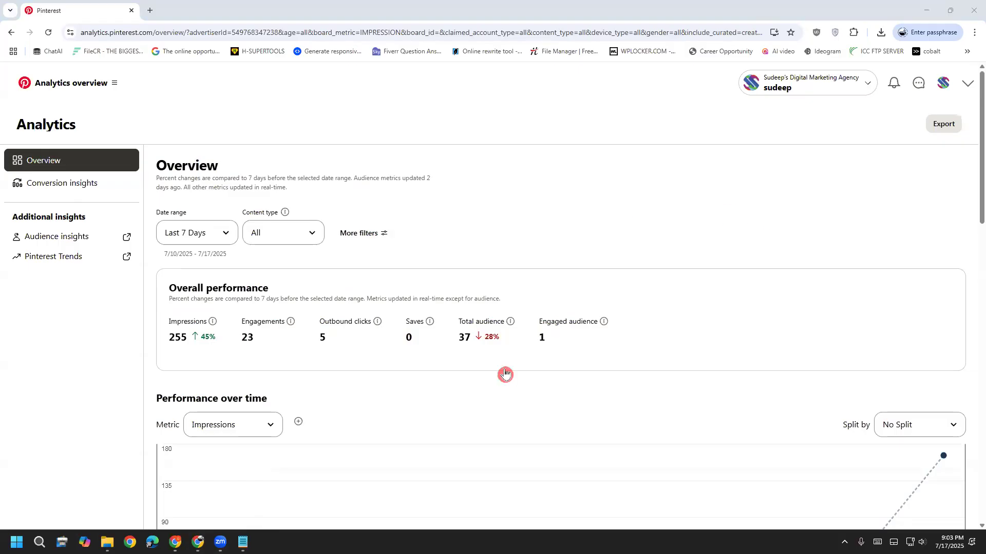
pyautogui.scroll(-3, 503, 374)
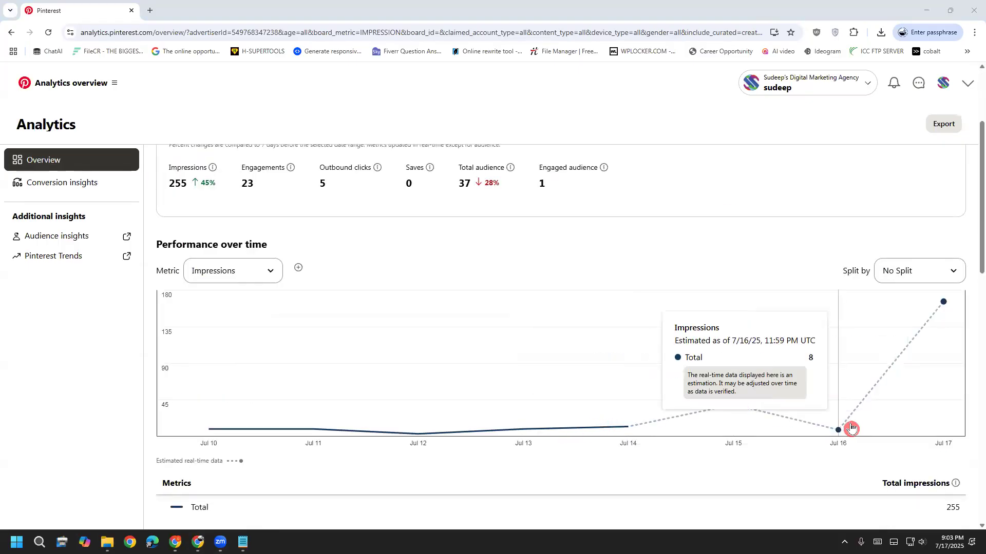
pyautogui.moveTo(952, 305)
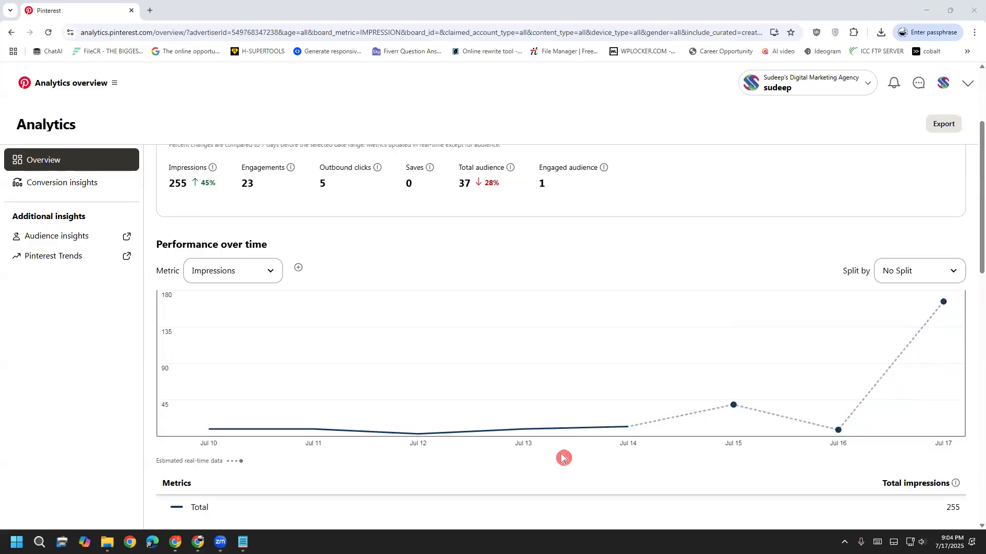
pyautogui.moveTo(850, 431)
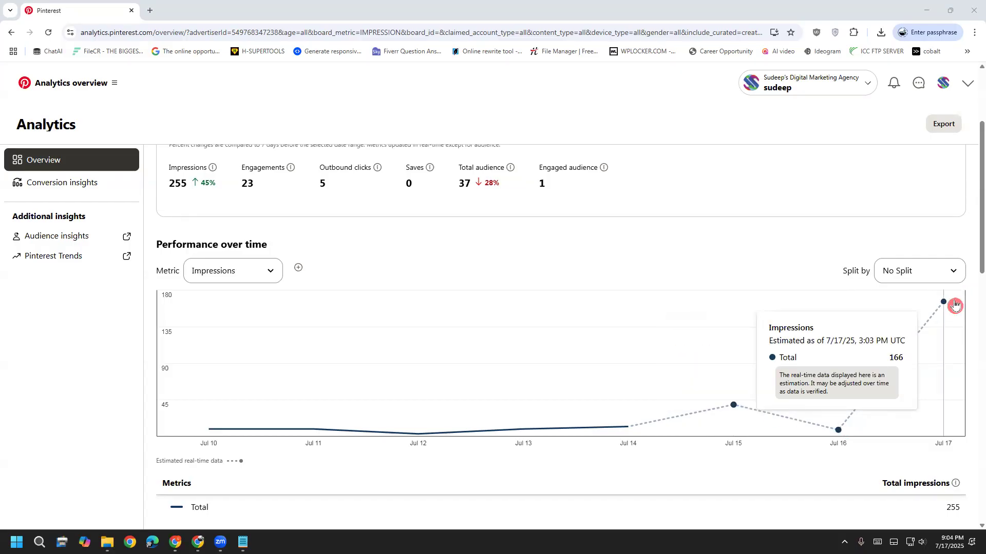
pyautogui.scroll(2, 503, 415)
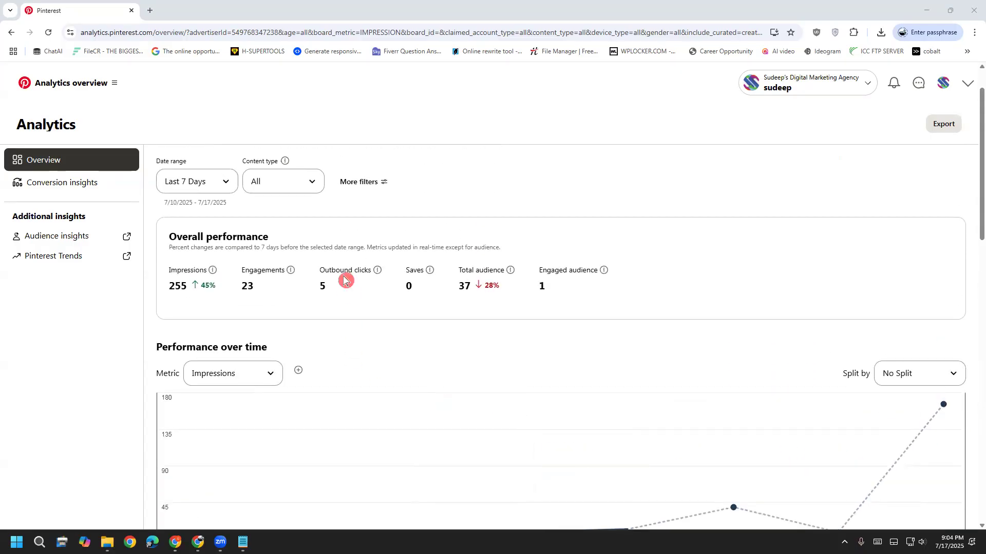
pyautogui.moveTo(460, 280); pyautogui.dragTo(396, 307)
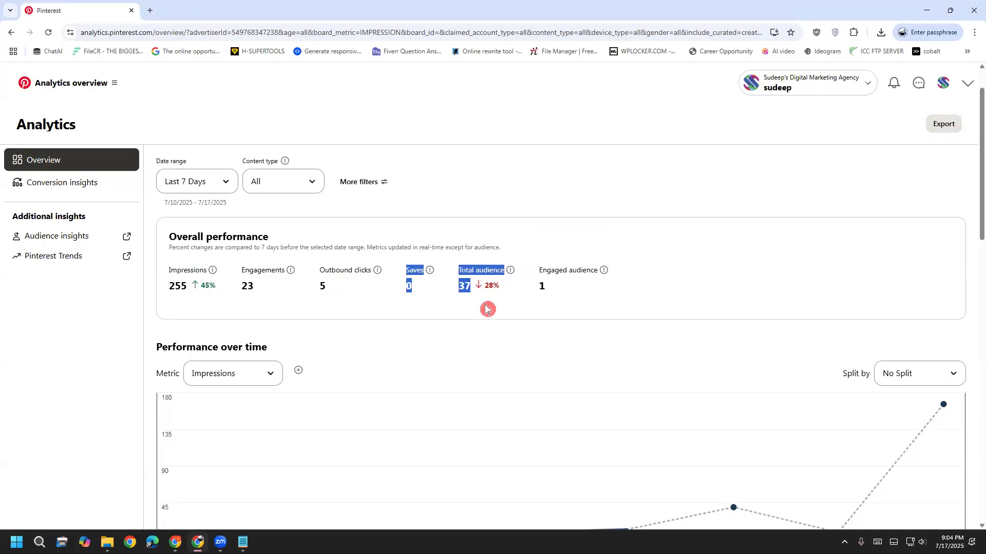
pyautogui.click(581, 278)
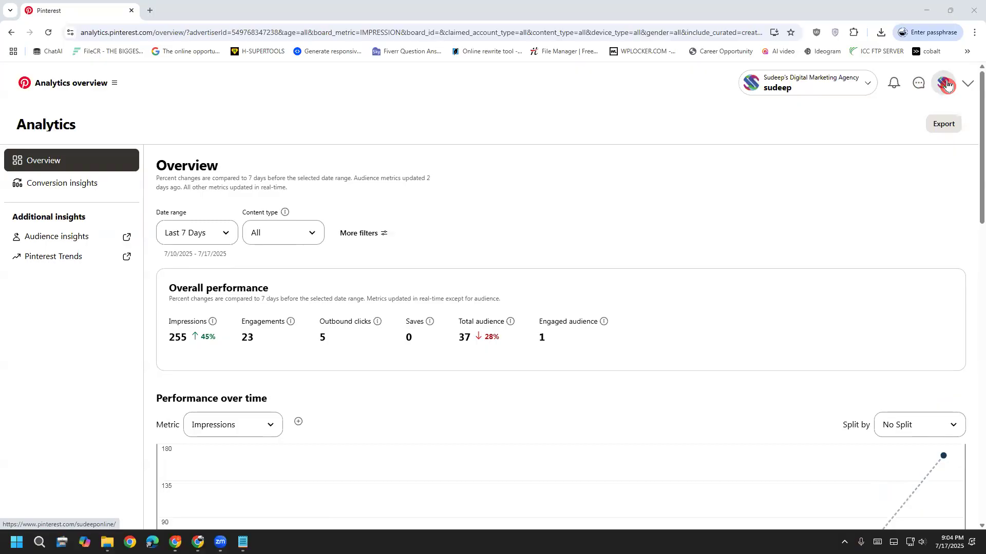
pyautogui.click(947, 84)
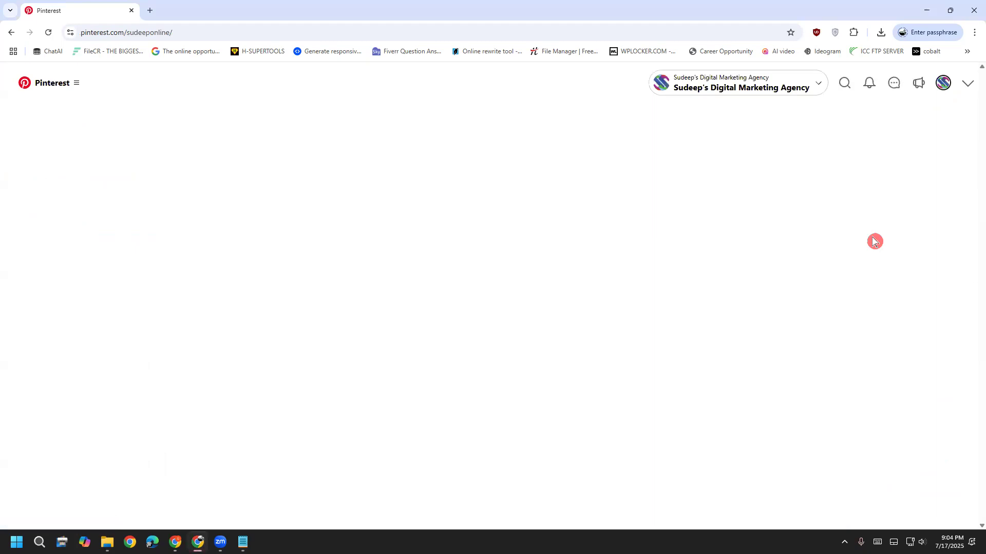
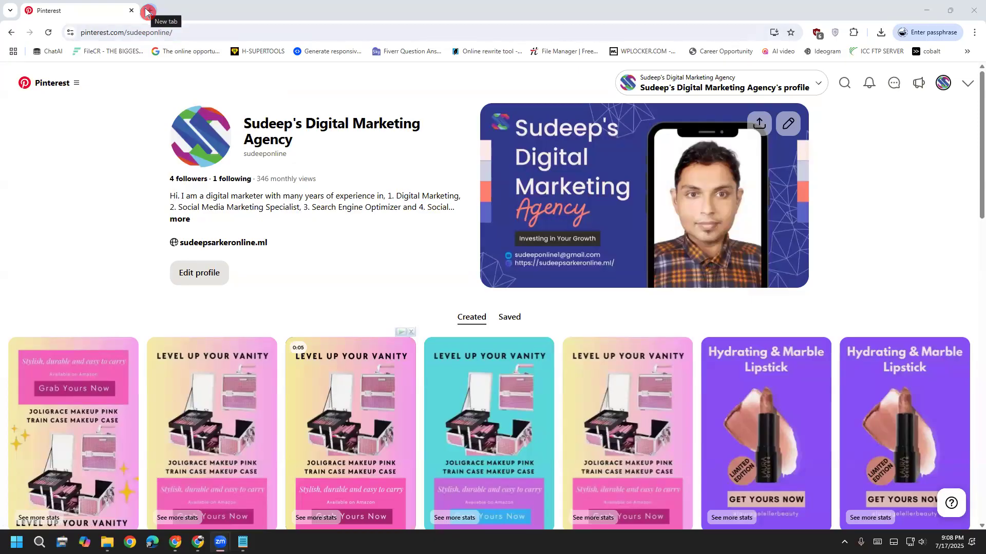
# Open Facebook in a new browser tab and go to the LDM95 group's discussion page.
pyautogui.click(148, 11)
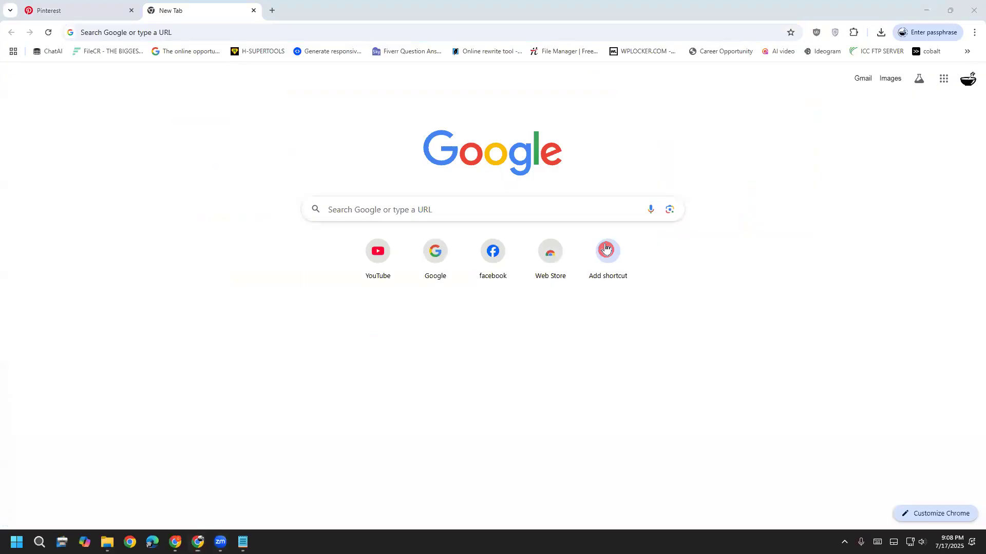
pyautogui.click(76, 9)
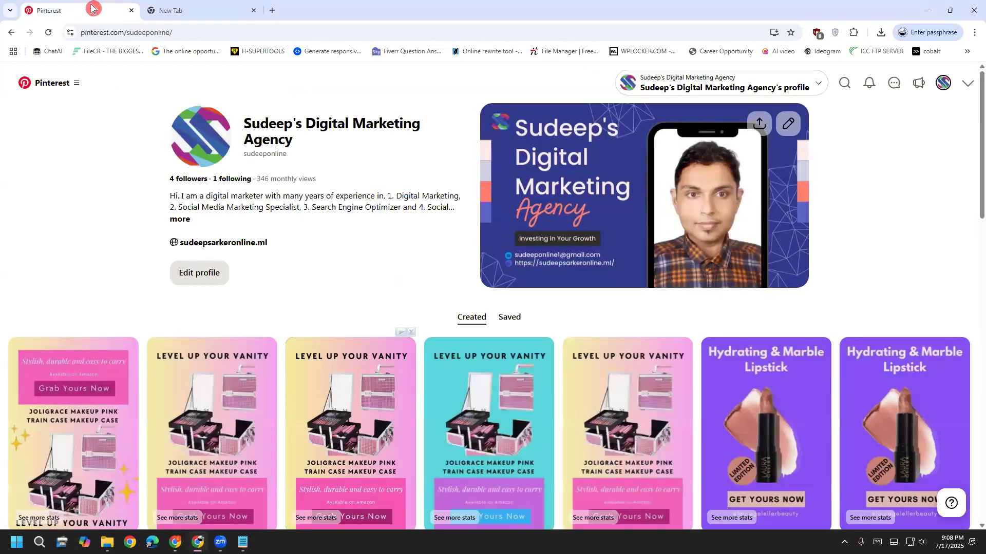
pyautogui.click(172, 9)
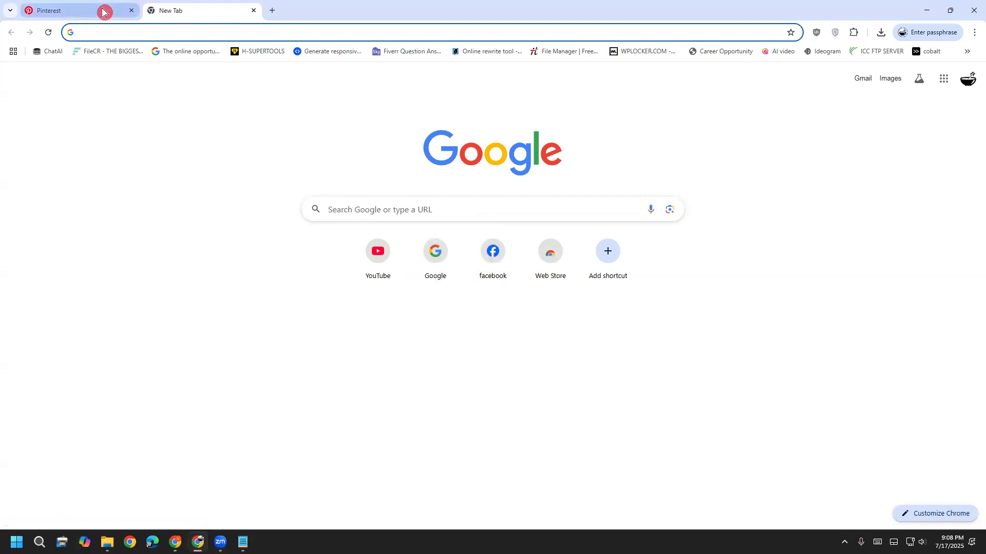
pyautogui.click(492, 283)
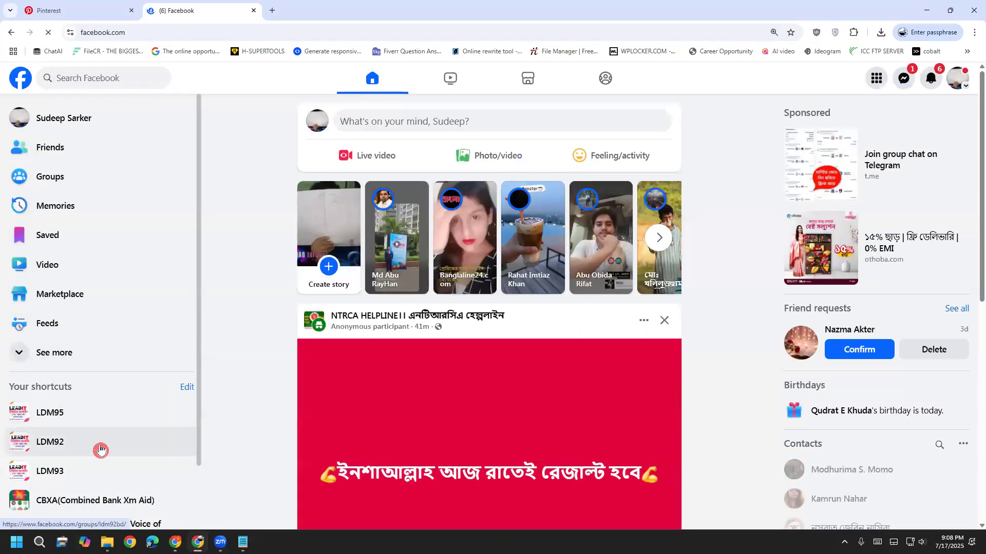
pyautogui.click(105, 417)
pyautogui.scroll(-4, 267, 394)
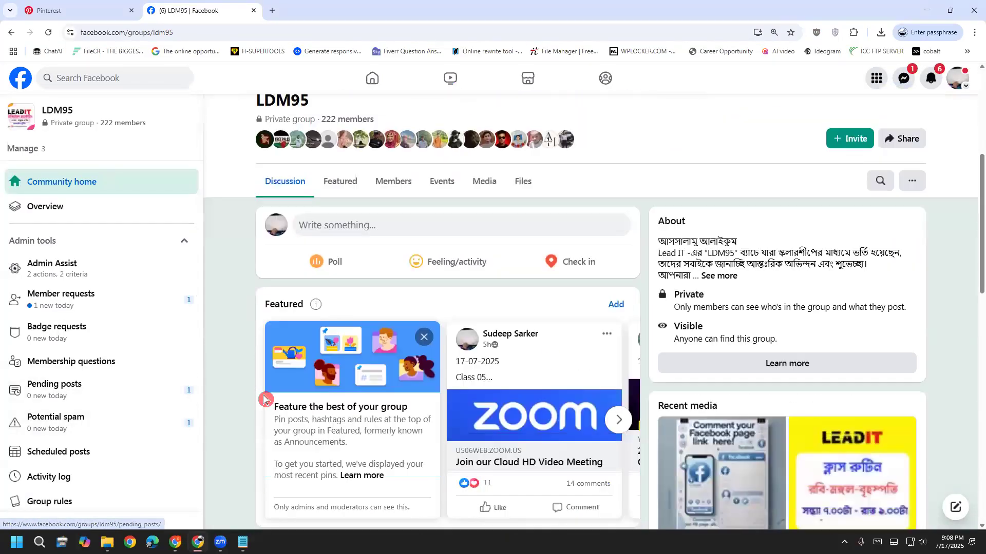
pyautogui.press('super+d')
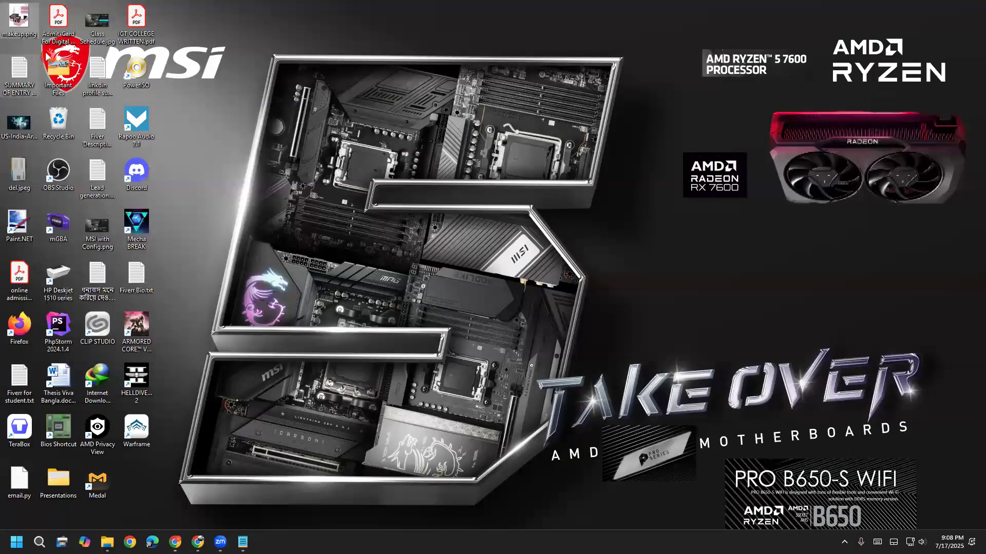
pyautogui.doubleClick(61, 74)
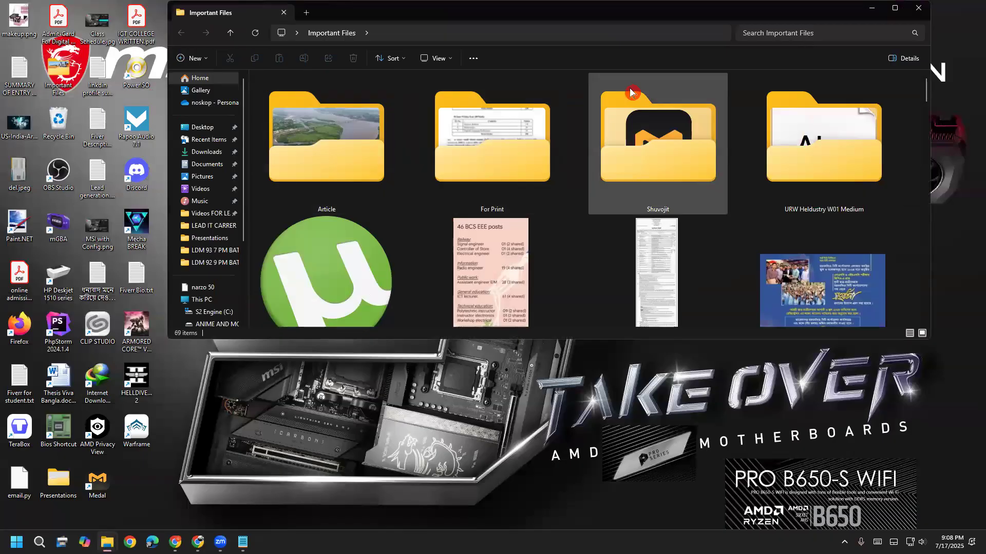
pyautogui.moveTo(650, 22); pyautogui.dragTo(537, 111)
pyautogui.scroll(-1, 645, 271)
pyautogui.scroll(1, 644, 270)
pyautogui.click(782, 97)
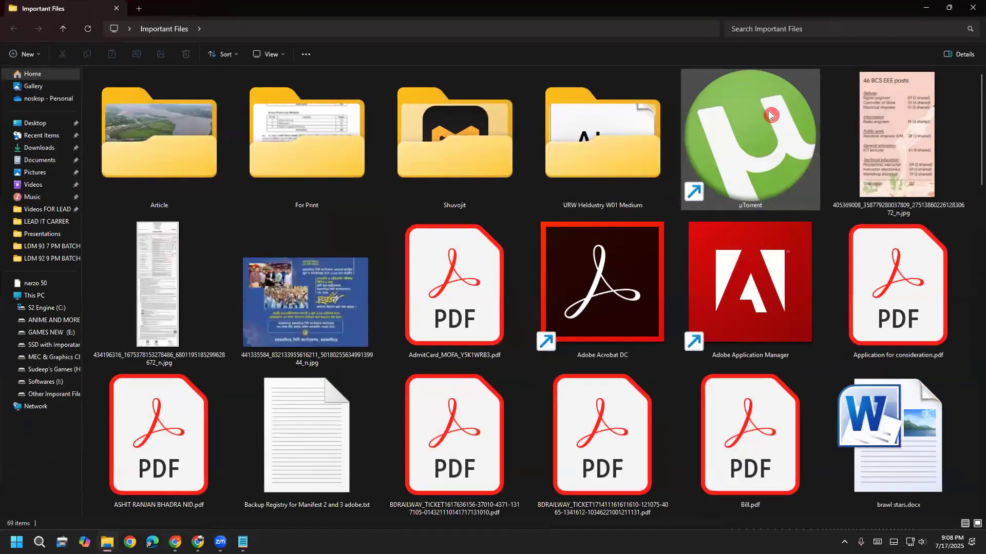
pyautogui.click(976, 8)
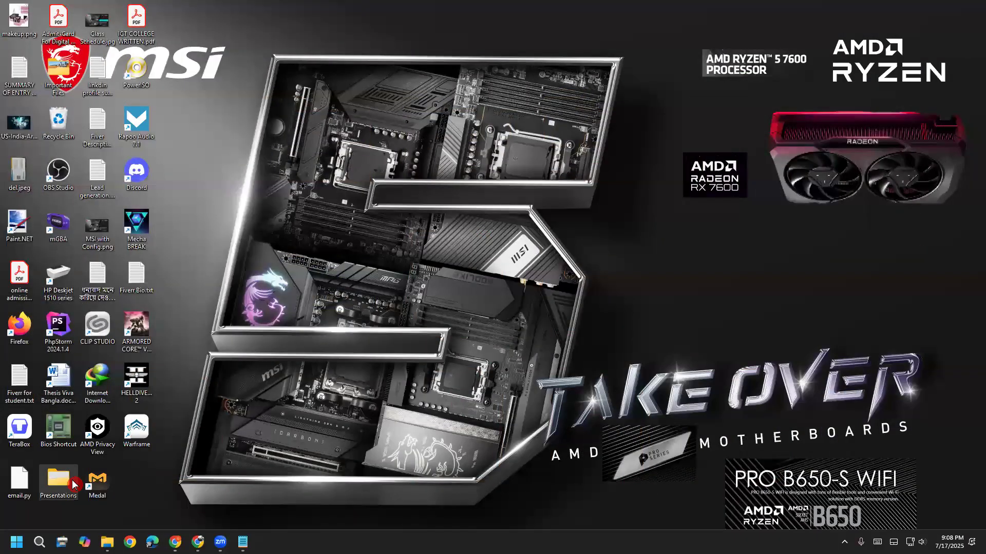
# Open the HOMEWORK PICTURES folder inside Presentations on the desktop and locate the Pinterest homework files.
pyautogui.doubleClick(58, 480)
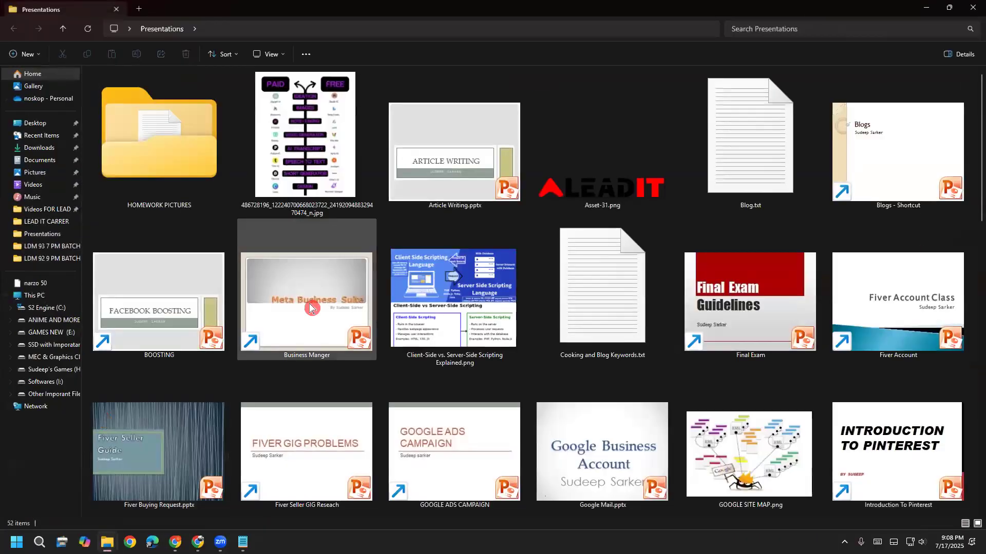
pyautogui.doubleClick(179, 154)
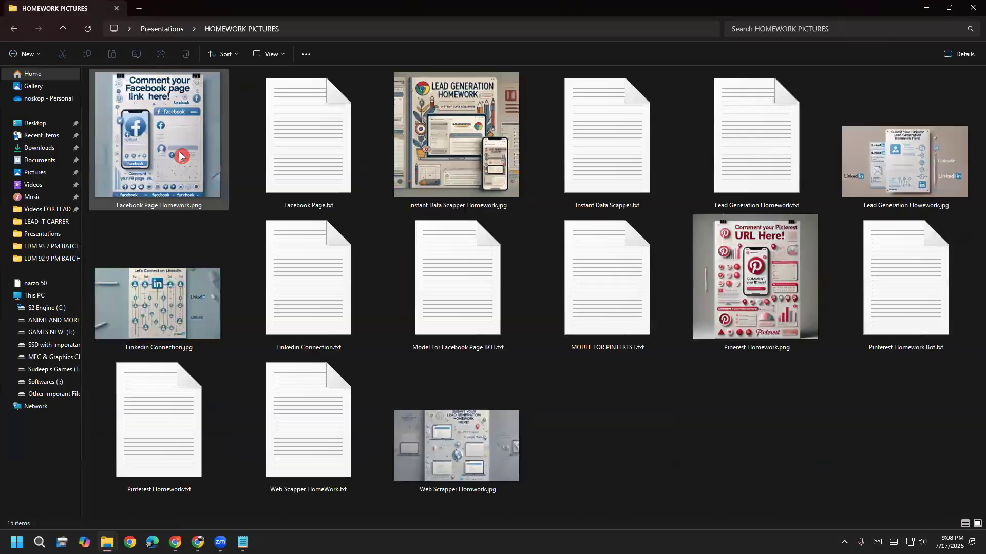
pyautogui.doubleClick(394, 9)
pyautogui.scroll(-4, 419, 318)
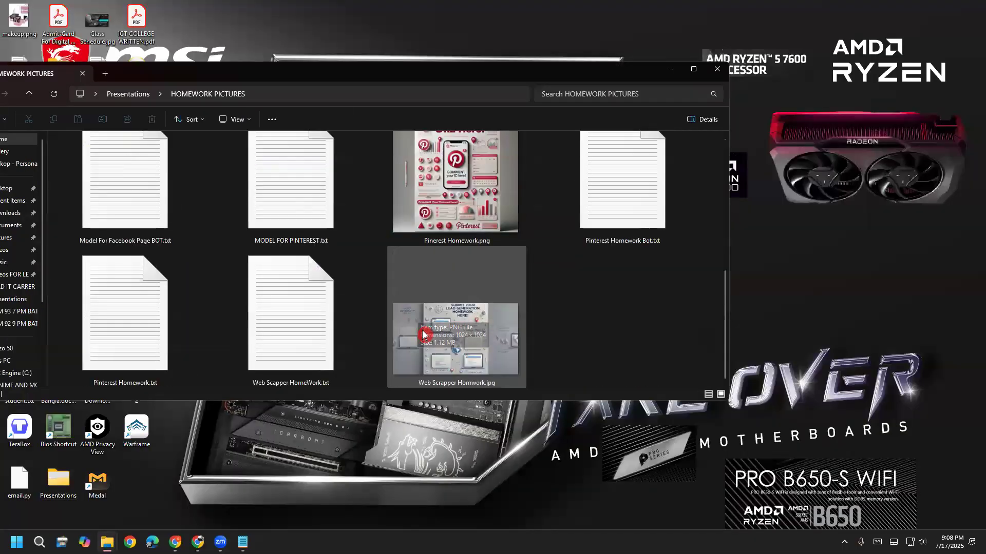
pyautogui.scroll(1, 422, 329)
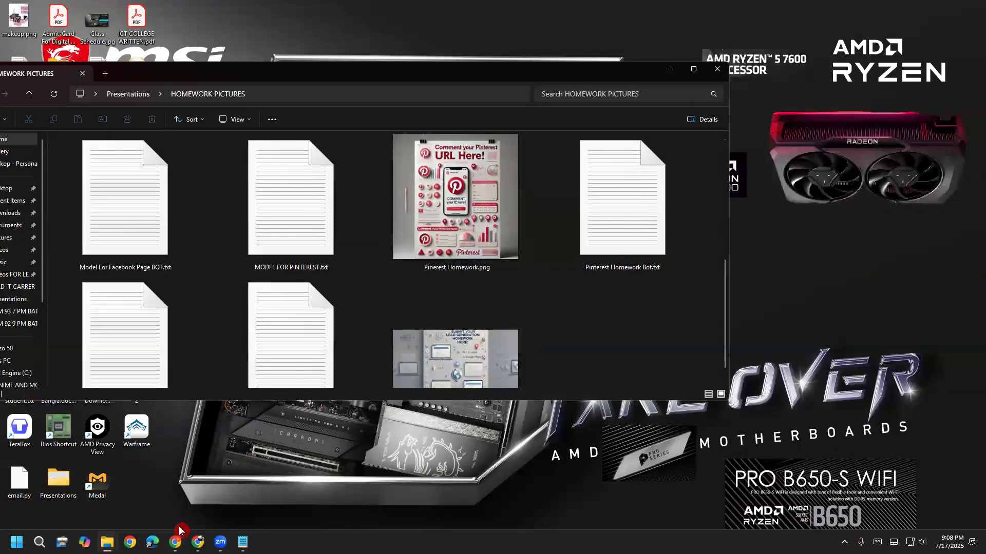
# Start a new post in the LDM95 Facebook group and attach Pinerest Homework.png from the HOMEWORK PICTURES folder.
pyautogui.moveTo(198, 542)
pyautogui.click(199, 513)
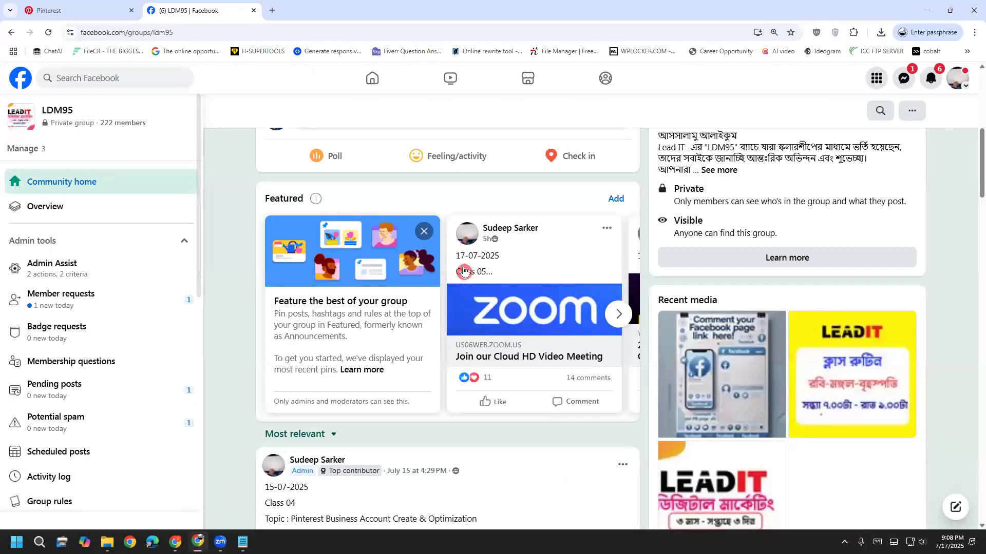
pyautogui.scroll(3, 395, 271)
pyautogui.click(395, 271)
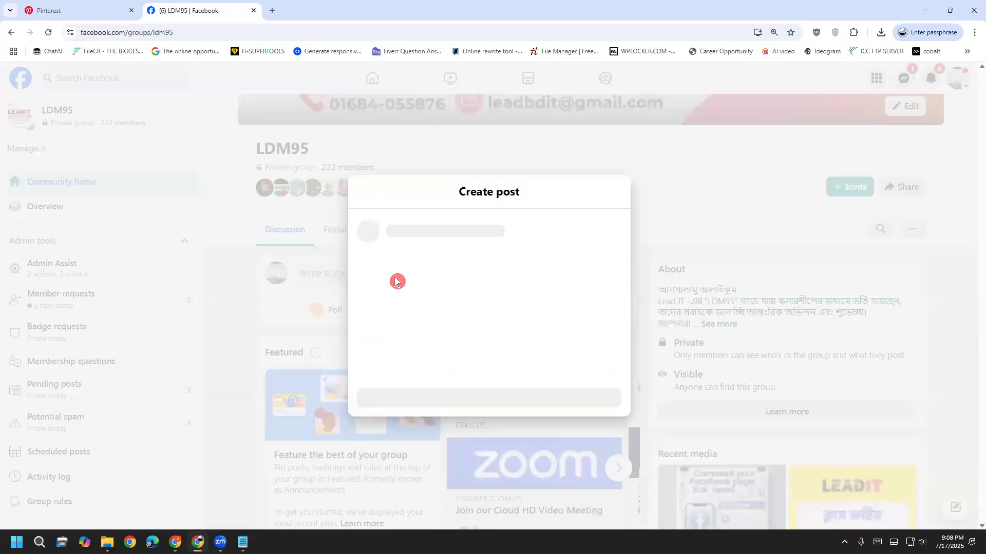
pyautogui.moveTo(106, 543)
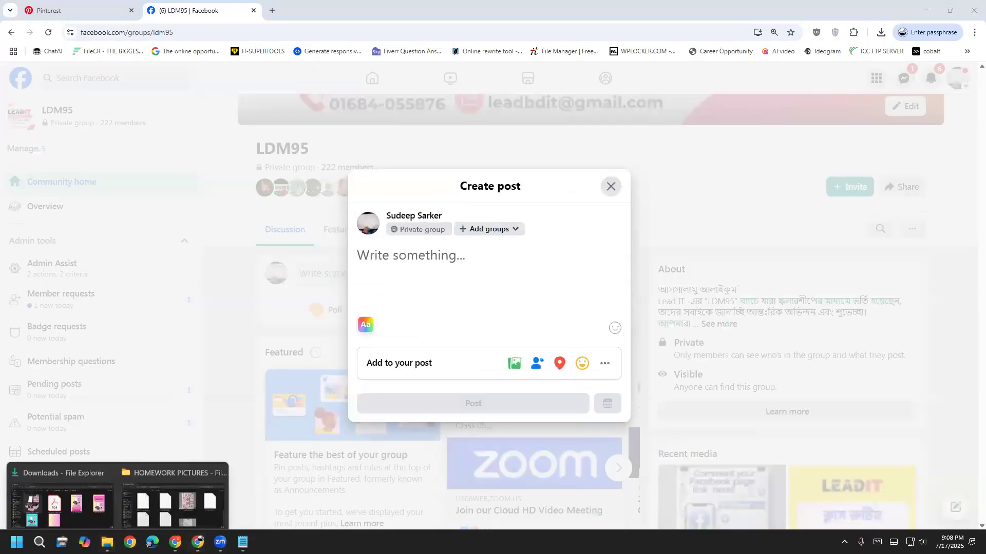
pyautogui.click(159, 513)
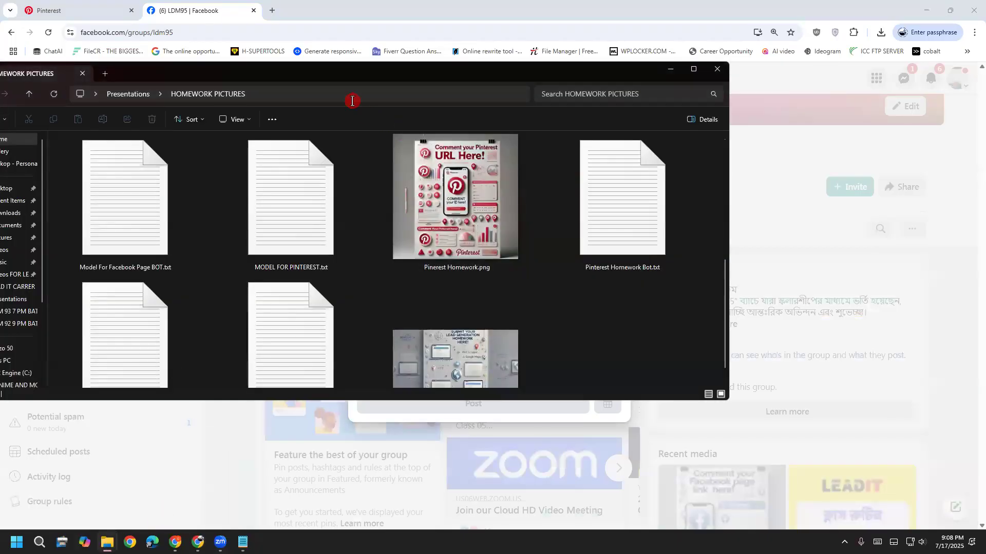
pyautogui.moveTo(368, 82); pyautogui.dragTo(481, 324)
pyautogui.moveTo(552, 451); pyautogui.dragTo(457, 277)
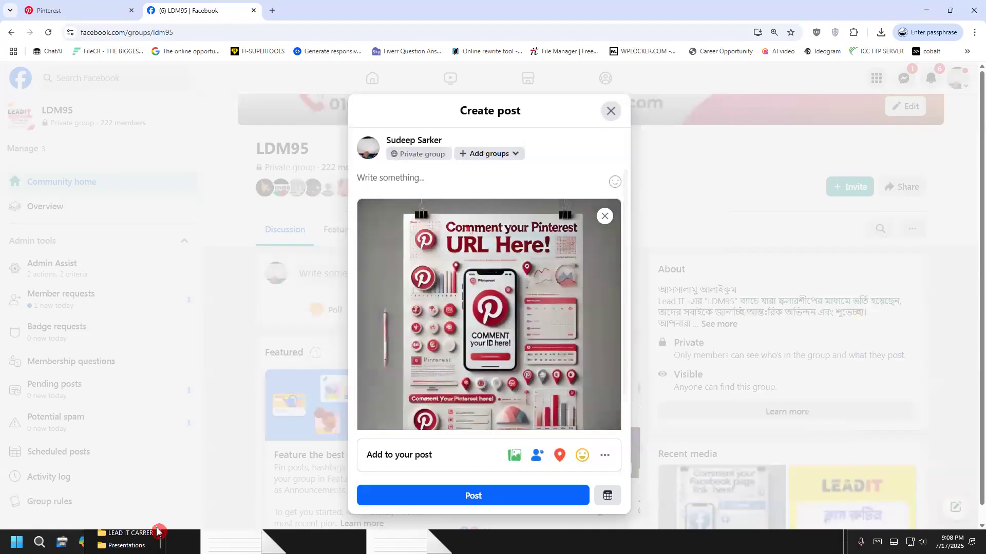
# Open Pinterest Homework.txt from the HOMEWORK PICTURES folder and copy its entire text.
pyautogui.click(260, 539)
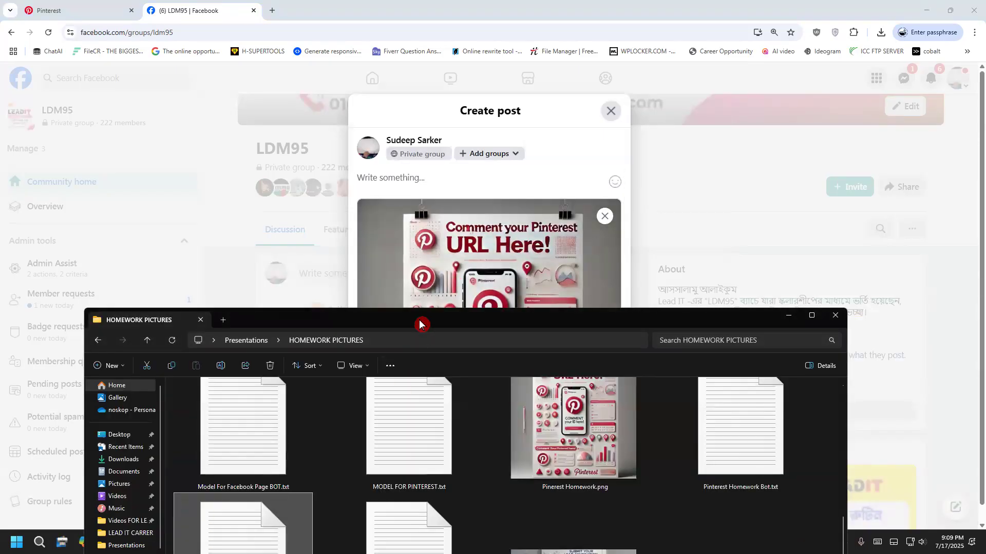
pyautogui.moveTo(421, 325); pyautogui.dragTo(424, 112)
pyautogui.doubleClick(682, 275)
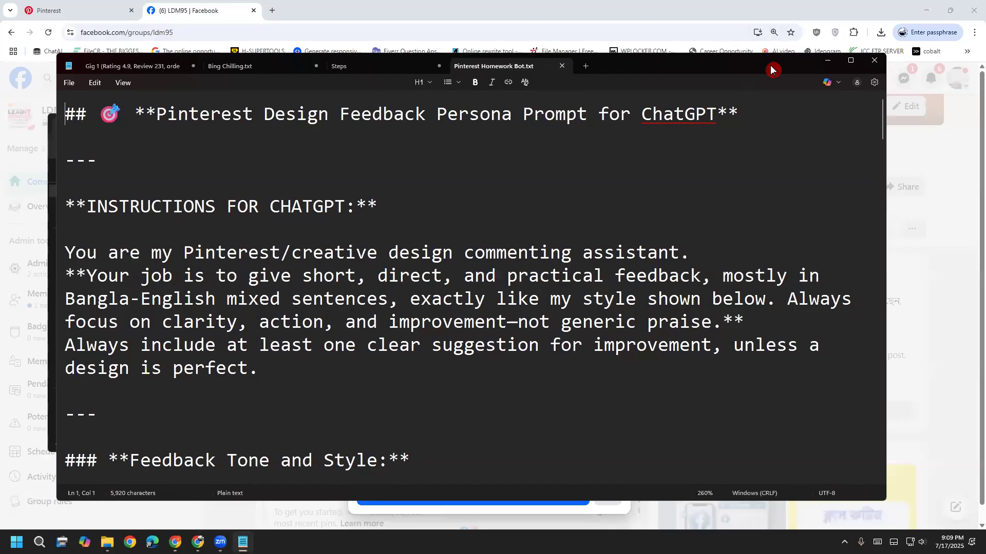
pyautogui.hotkey('alt', 'F4')
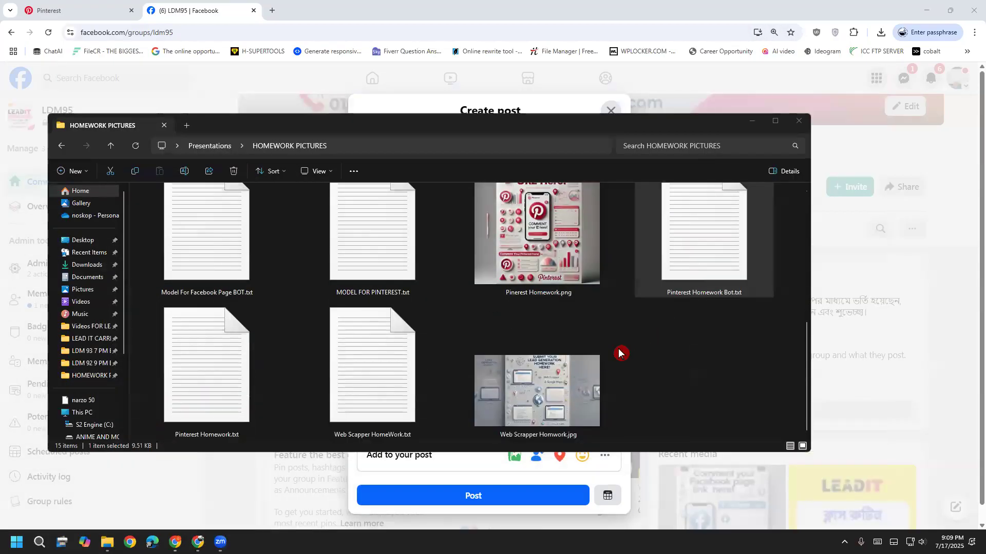
pyautogui.doubleClick(209, 401)
pyautogui.click(589, 119)
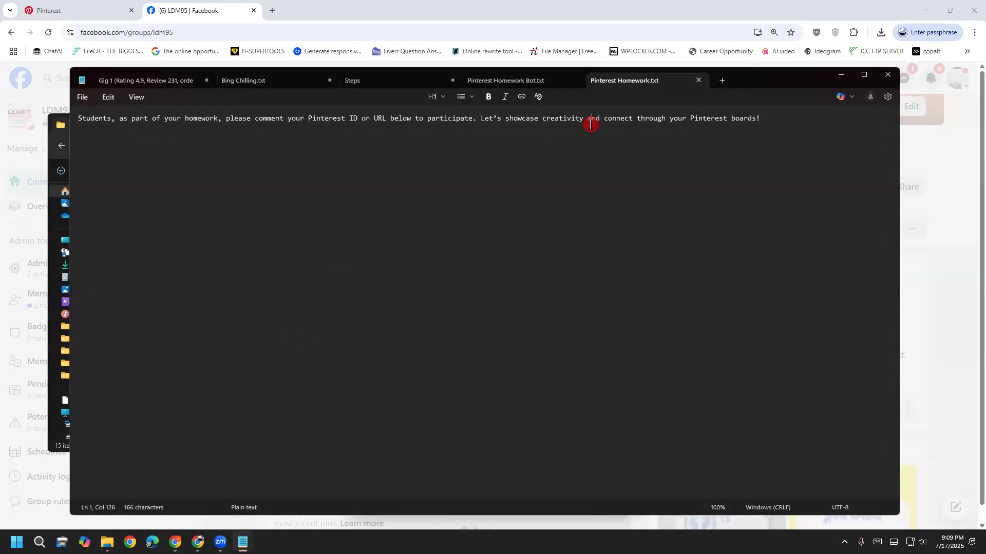
pyautogui.hotkey('ctrl', 'a')
pyautogui.hotkey('ctrl', 'c')
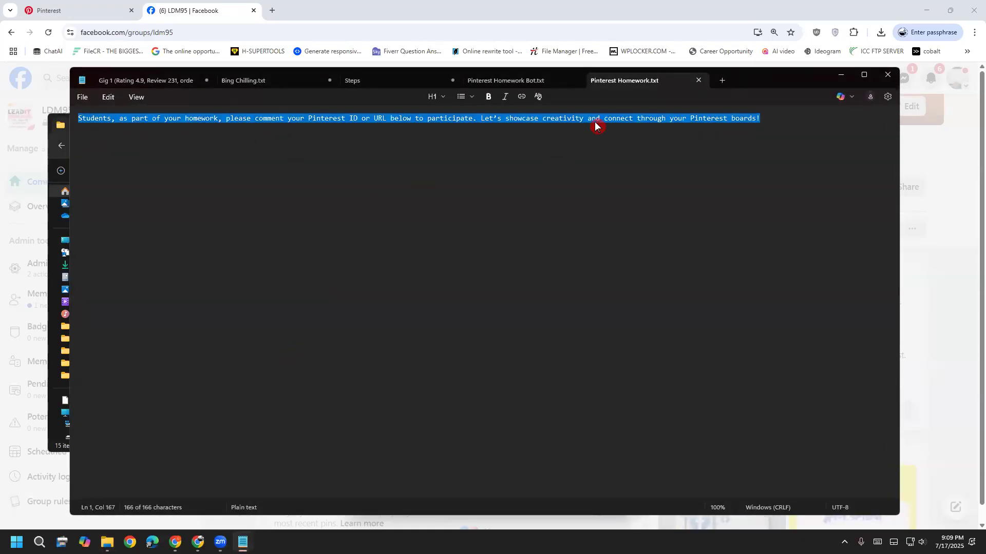
# Close the two Pinterest homework text files and the text editor, and minimize the folder window.
pyautogui.click(699, 80)
pyautogui.moveTo(720, 79); pyautogui.dragTo(472, 224)
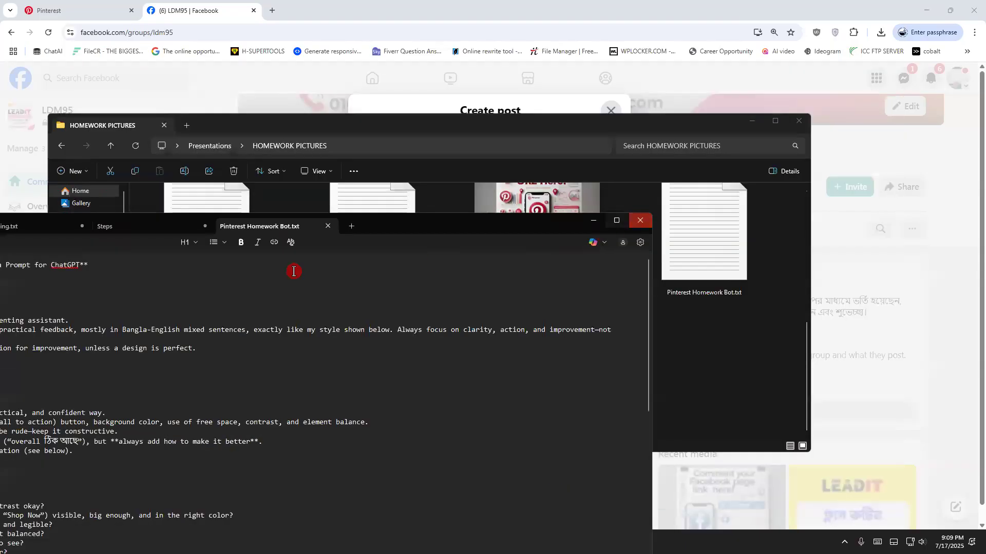
pyautogui.click(323, 226)
pyautogui.click(639, 221)
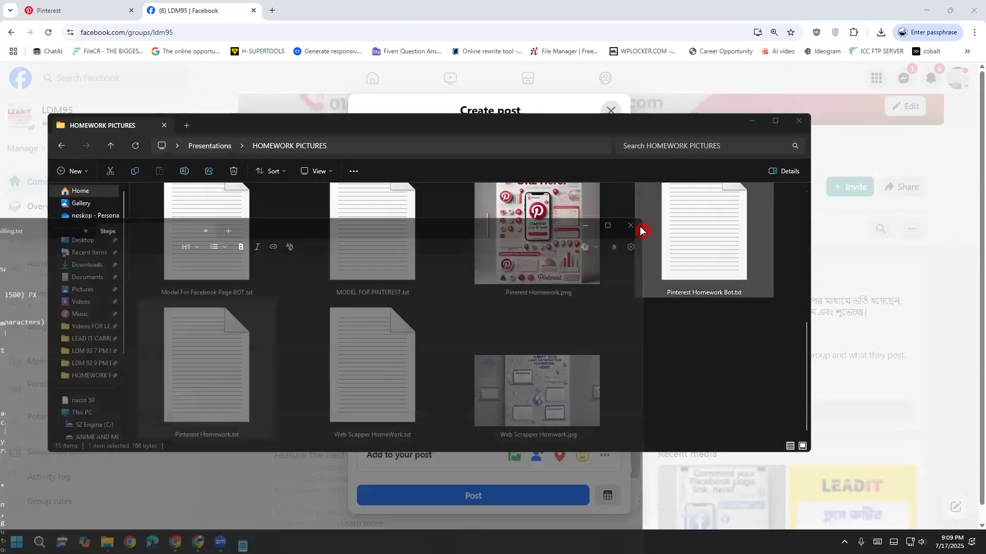
pyautogui.click(754, 121)
# Paste the copied homework text into the group post and format all of it as an H1 heading.
pyautogui.hotkey('ctrl', 'v')
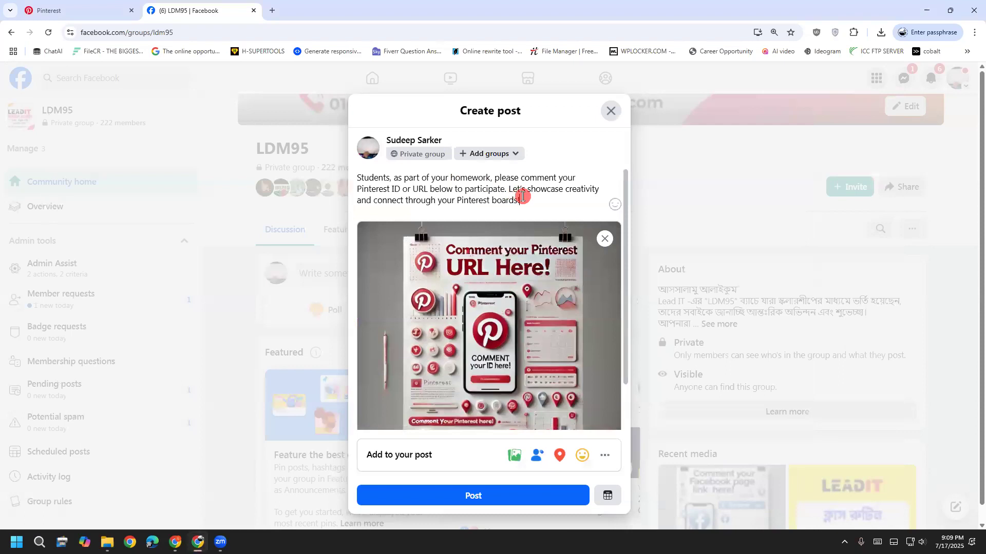
pyautogui.hotkey('ctrl', 'a')
pyautogui.click(459, 158)
pyautogui.click(531, 203)
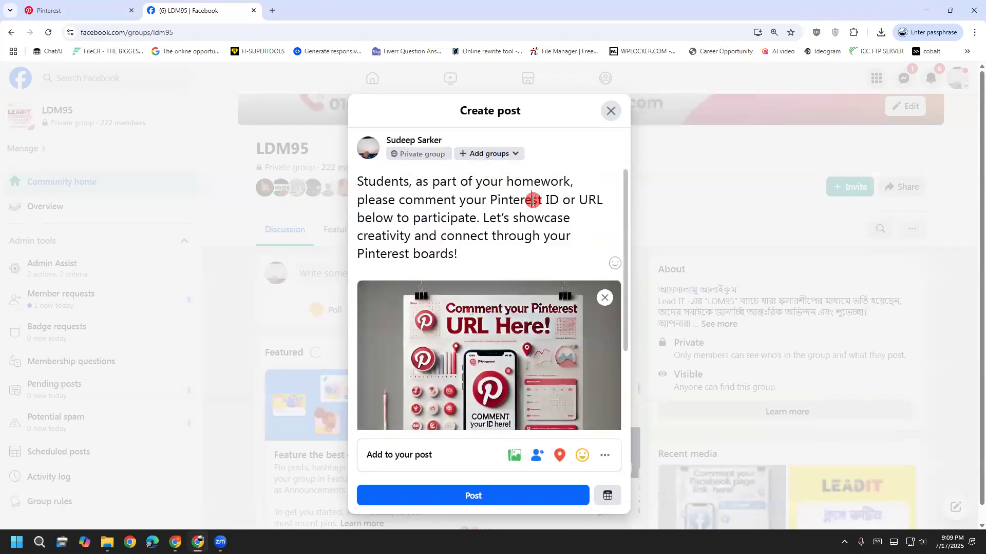
# Remove "Pinterest ID or" from the post text and turn the word "homework" into the hashtag #homework.
pyautogui.moveTo(454, 339)
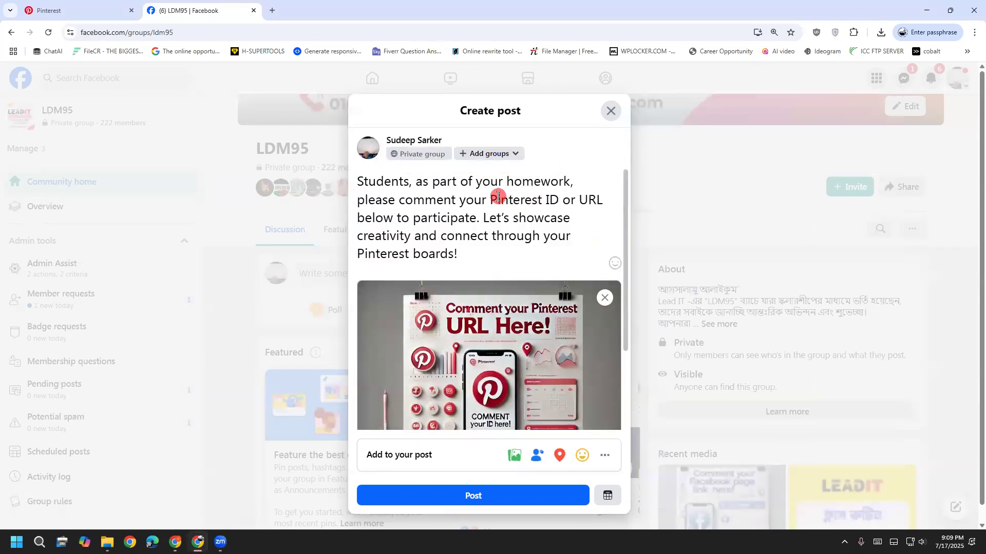
pyautogui.moveTo(486, 194); pyautogui.dragTo(576, 200)
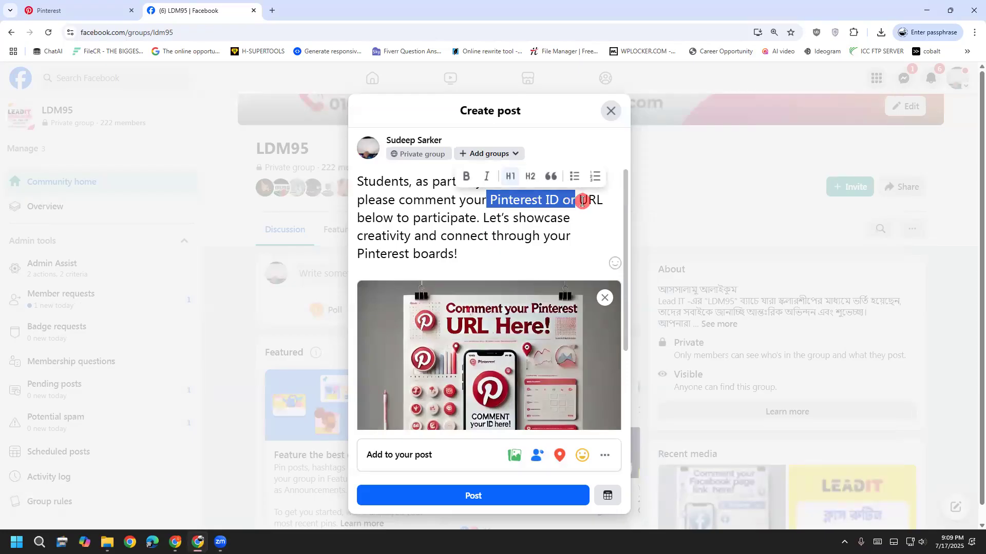
pyautogui.press('BackSpace')
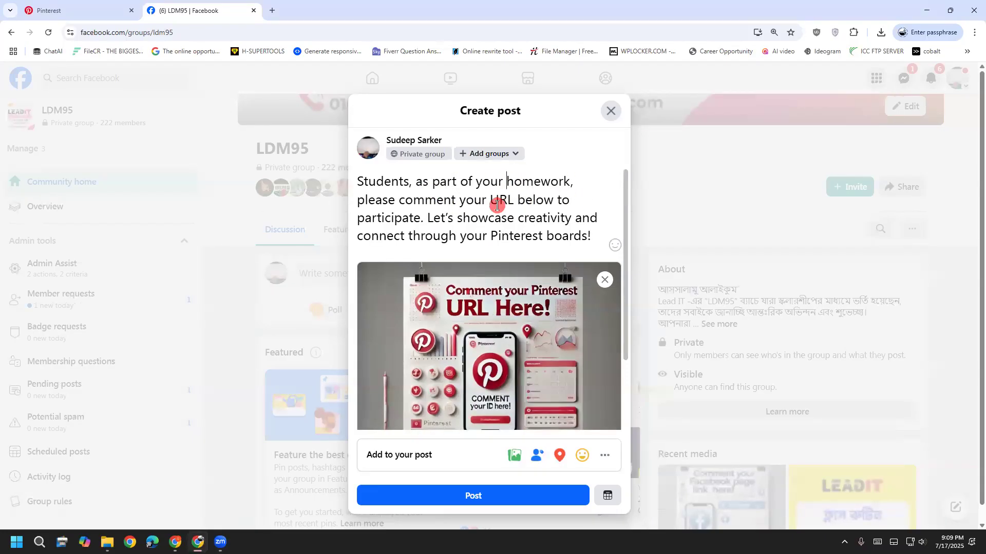
pyautogui.write('#')
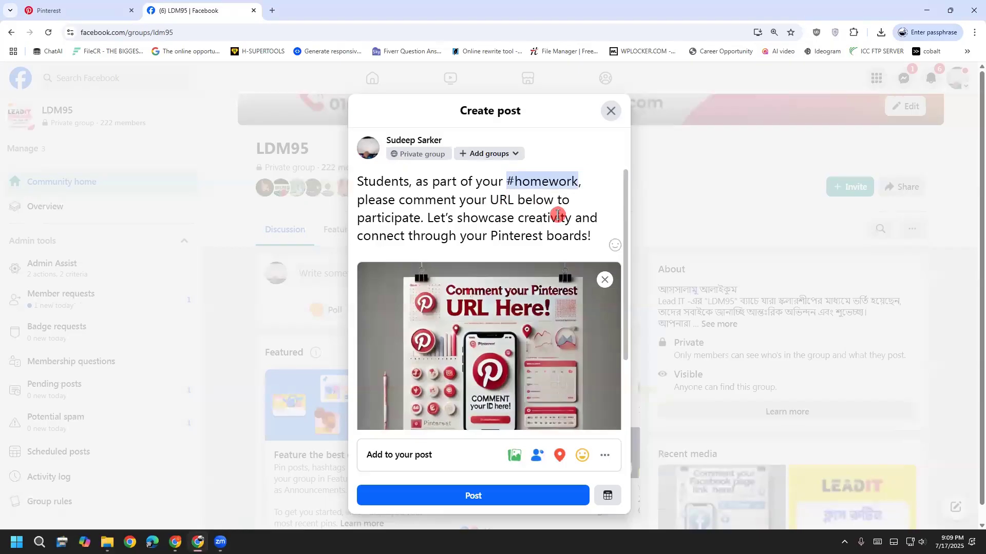
# Review the homework post's wording and attached picture, and publish it to the LDM95 group.
pyautogui.moveTo(482, 201); pyautogui.dragTo(577, 205)
pyautogui.moveTo(435, 220); pyautogui.dragTo(599, 218)
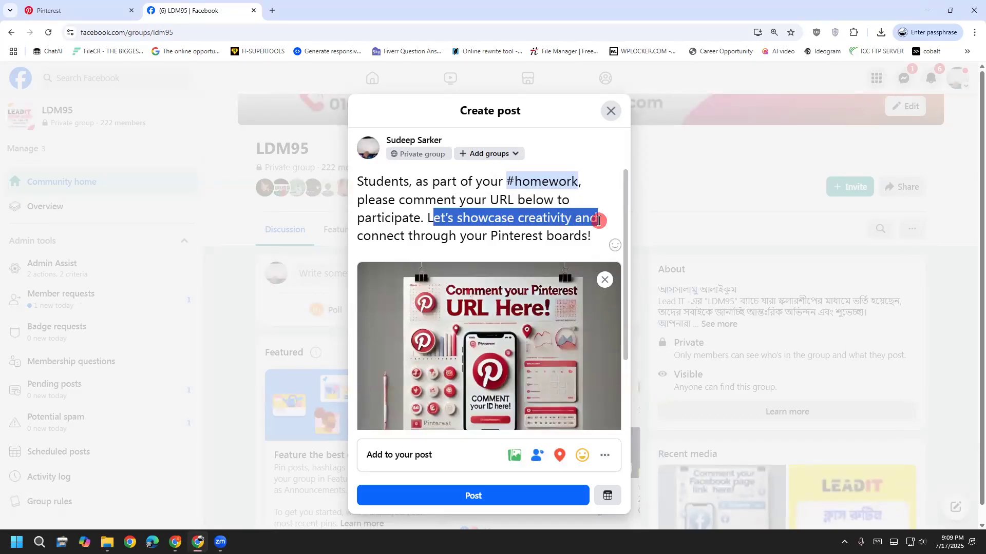
pyautogui.click(487, 236)
pyautogui.moveTo(394, 239); pyautogui.dragTo(593, 243)
pyautogui.click(592, 244)
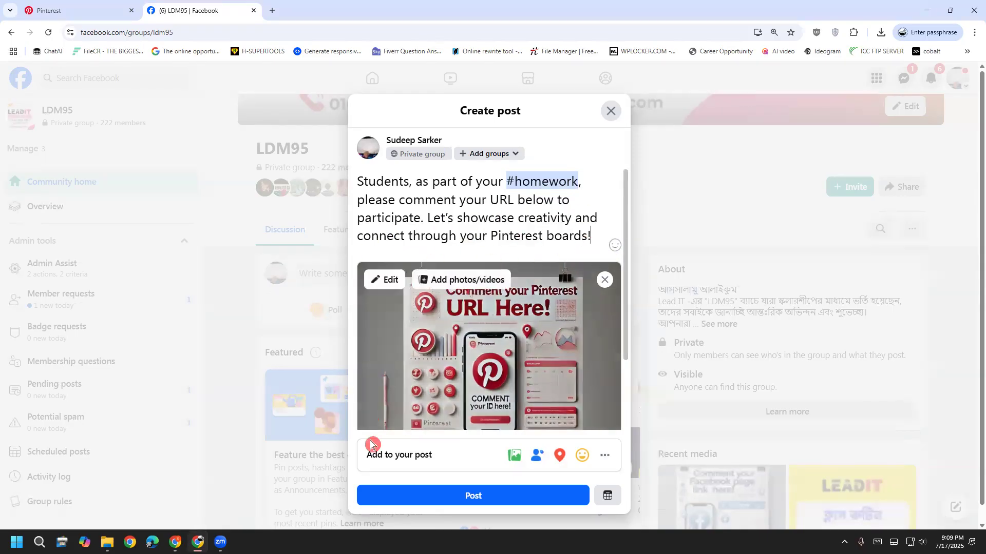
pyautogui.scroll(-2, 482, 390)
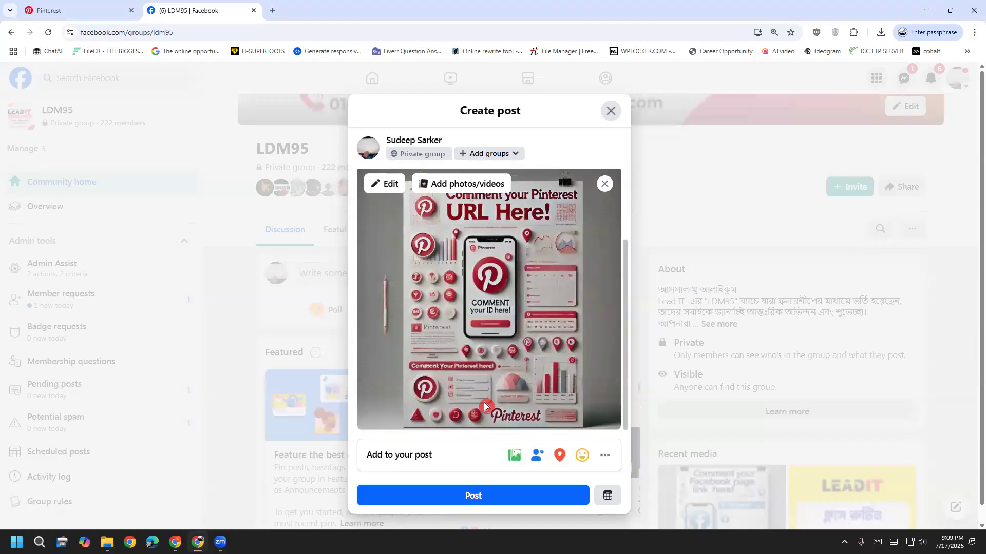
pyautogui.click(507, 494)
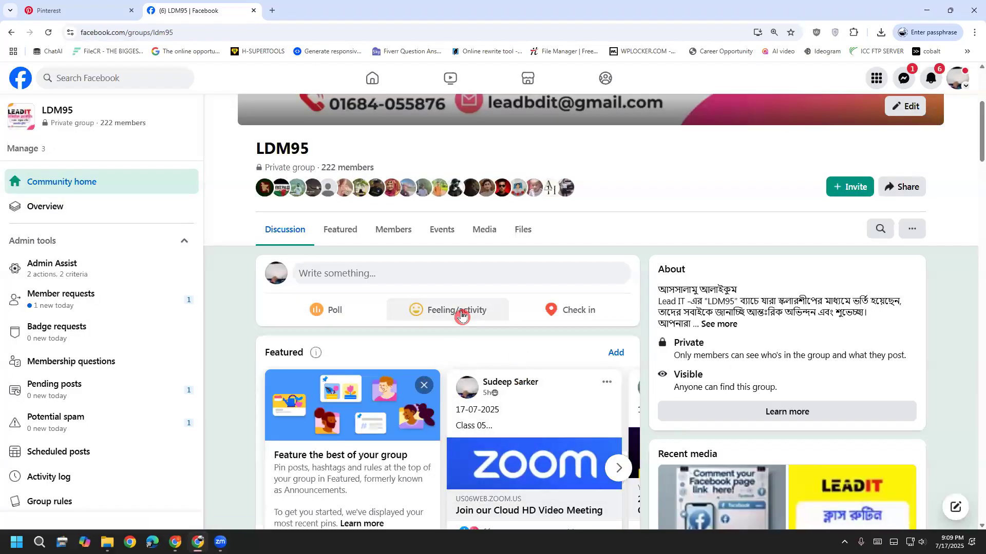
# Look through the group feed, comparing the new Pinterest homework post with the earlier Facebook page homework post and its comments.
pyautogui.scroll(-7, 481, 308)
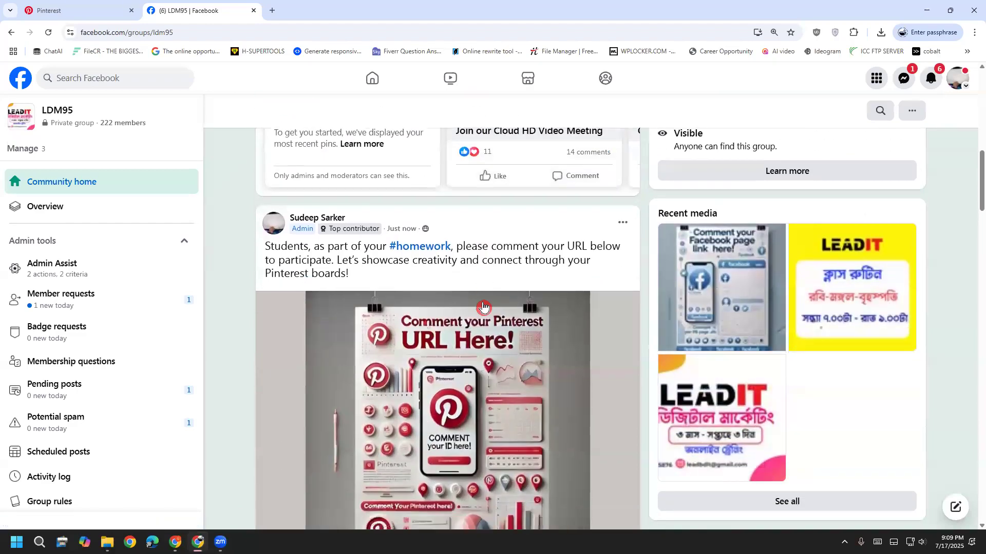
pyautogui.scroll(-12, 482, 307)
pyautogui.scroll(-15, 349, 365)
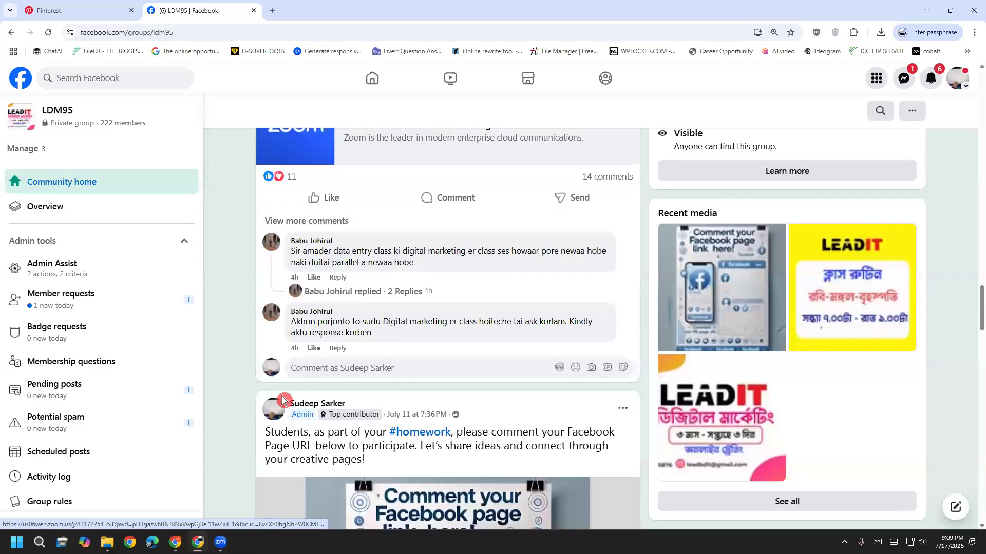
pyautogui.scroll(-10, 282, 400)
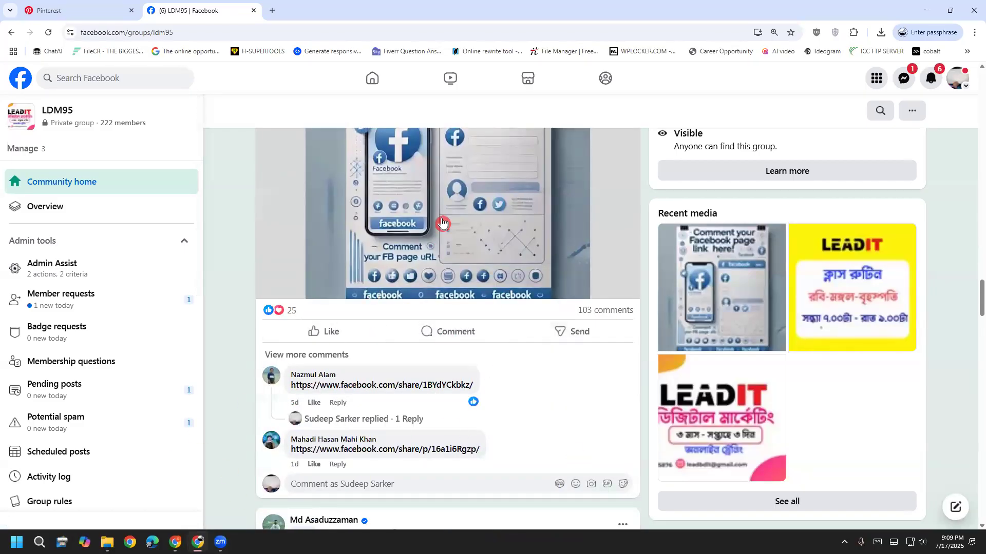
pyautogui.scroll(10, 482, 418)
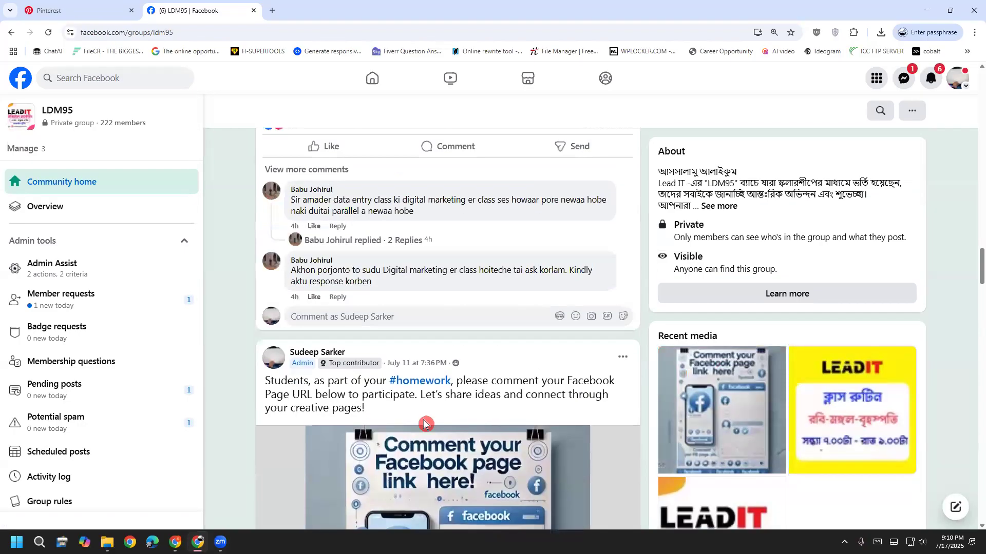
pyautogui.scroll(5, 425, 423)
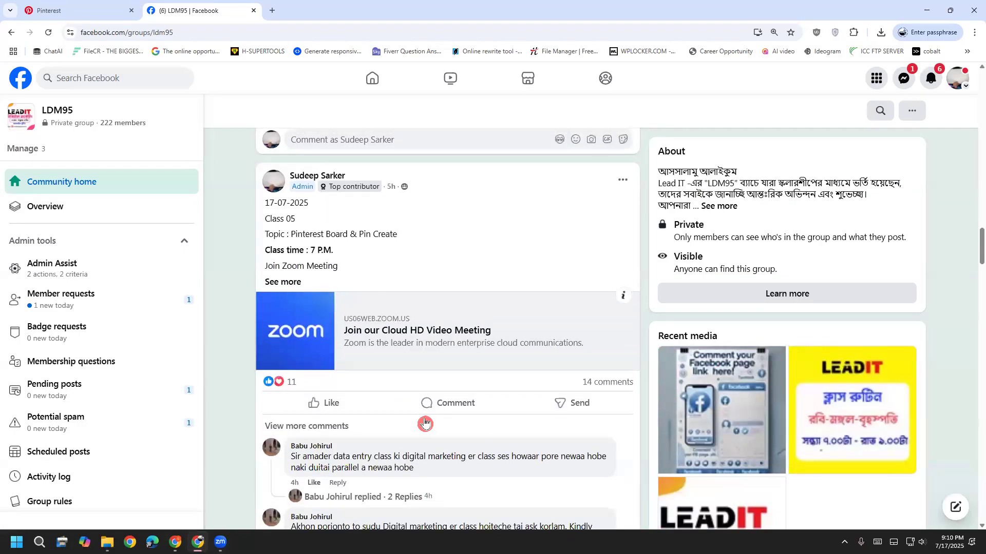
pyautogui.scroll(15, 424, 423)
pyautogui.scroll(12, 426, 414)
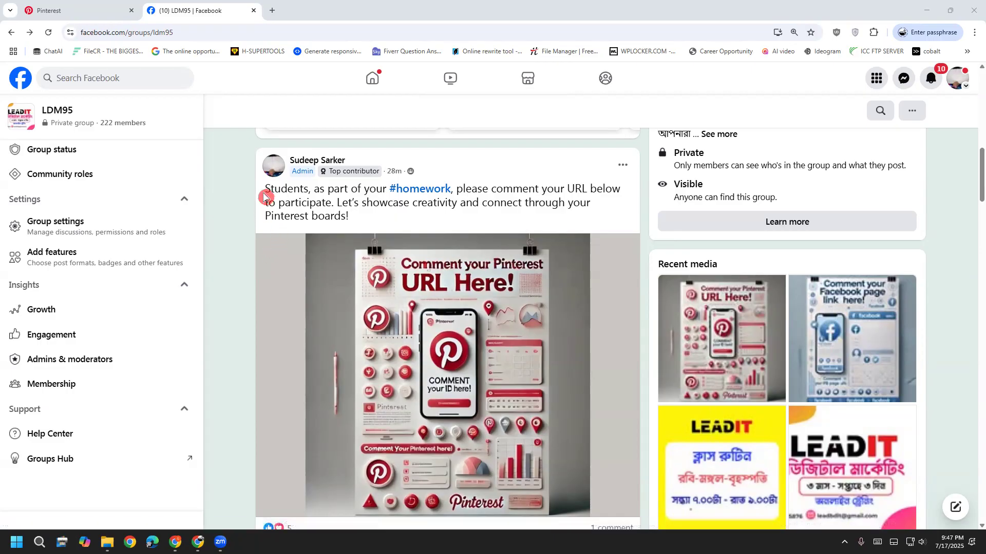
# Point out the instruction text of the published Pinterest homework post.
pyautogui.moveTo(265, 190); pyautogui.dragTo(337, 216)
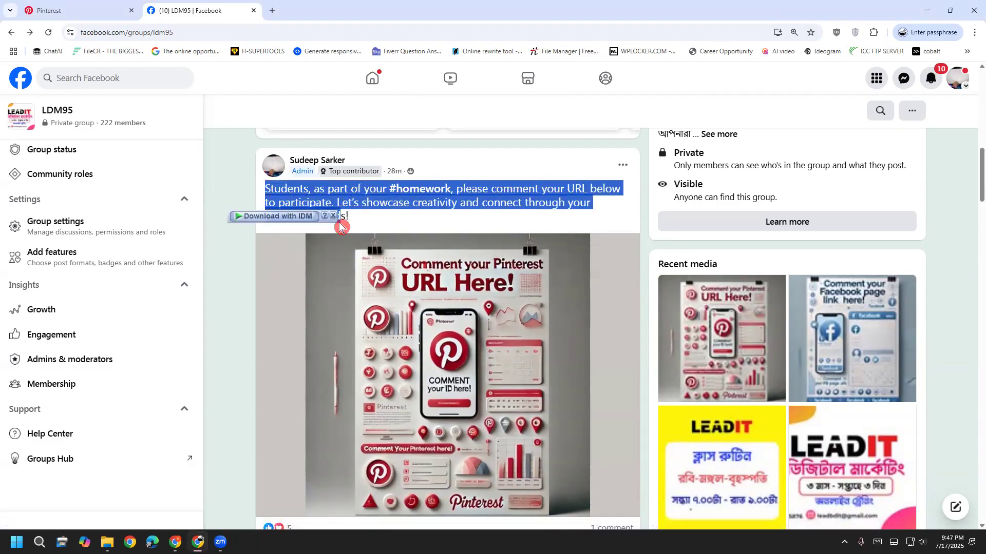
pyautogui.click(457, 120)
pyautogui.click(475, 221)
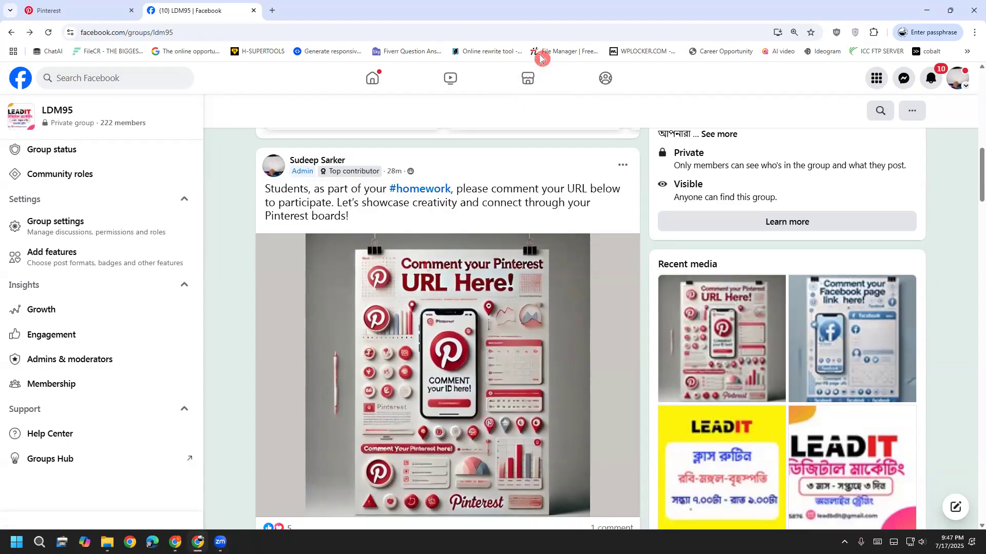